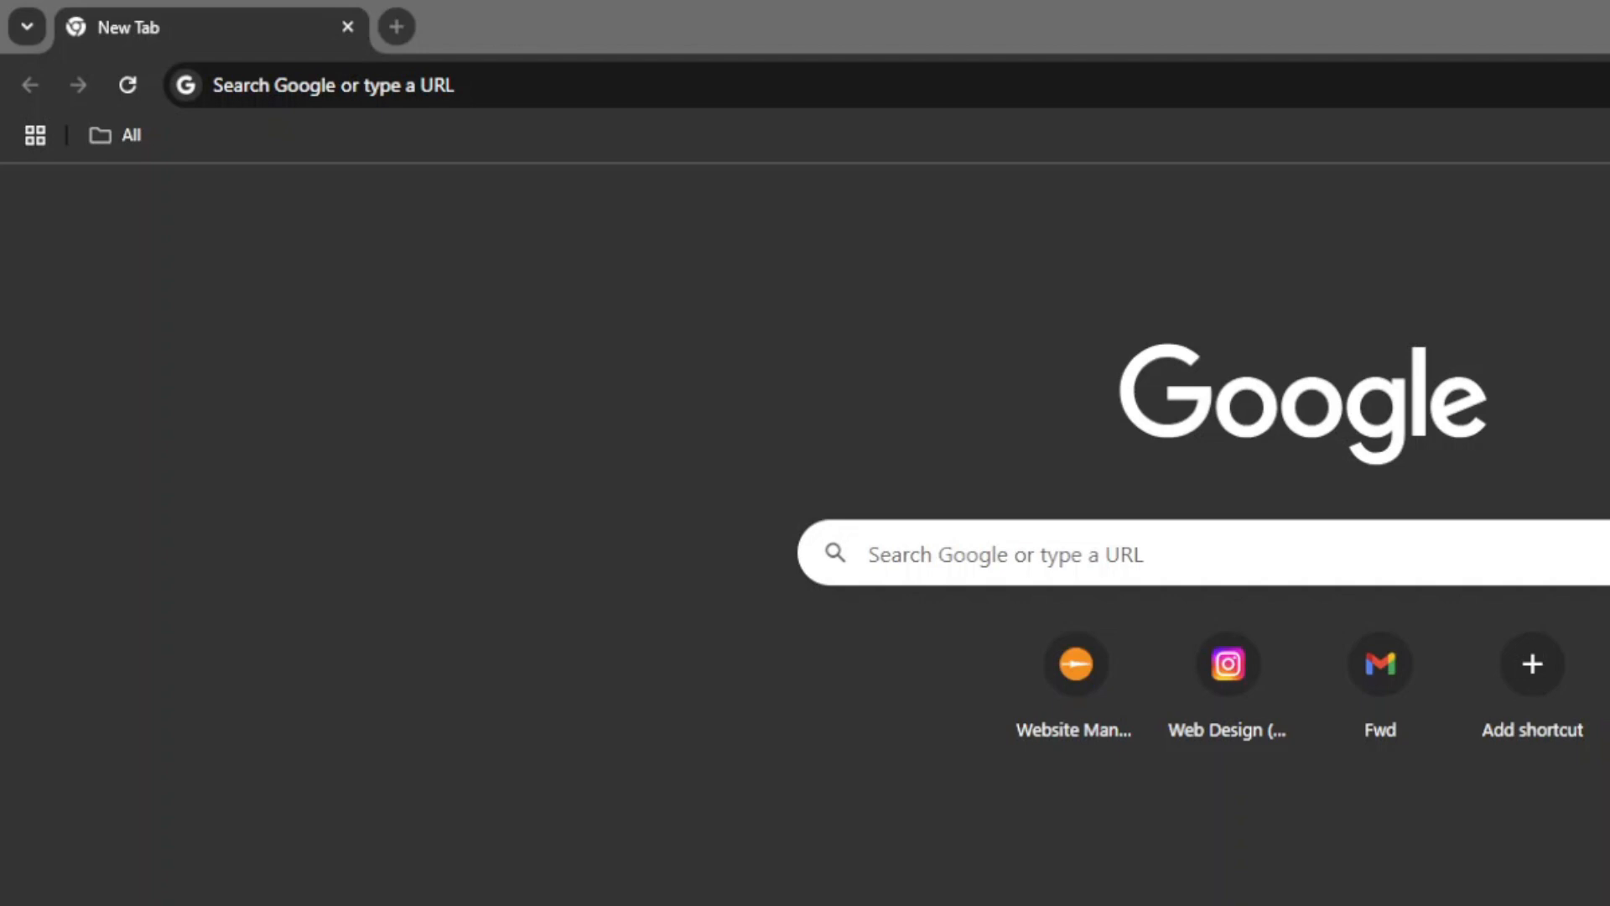
Step: Go to carrd.co and open the gallery of starting points
left_click(302, 85)
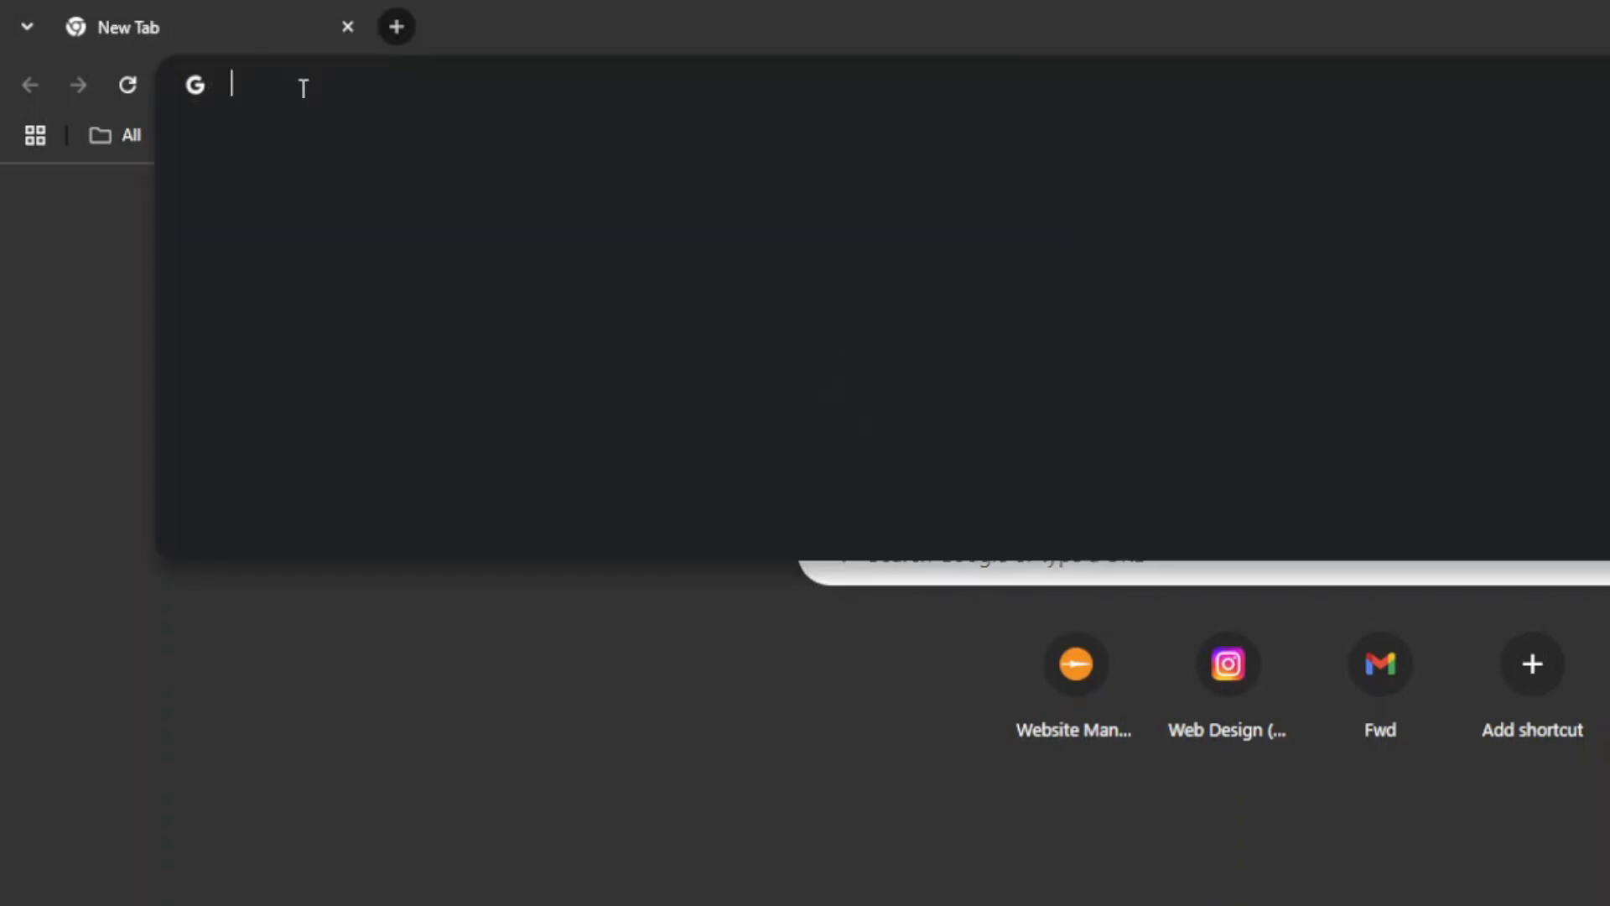
type("carrd.co")
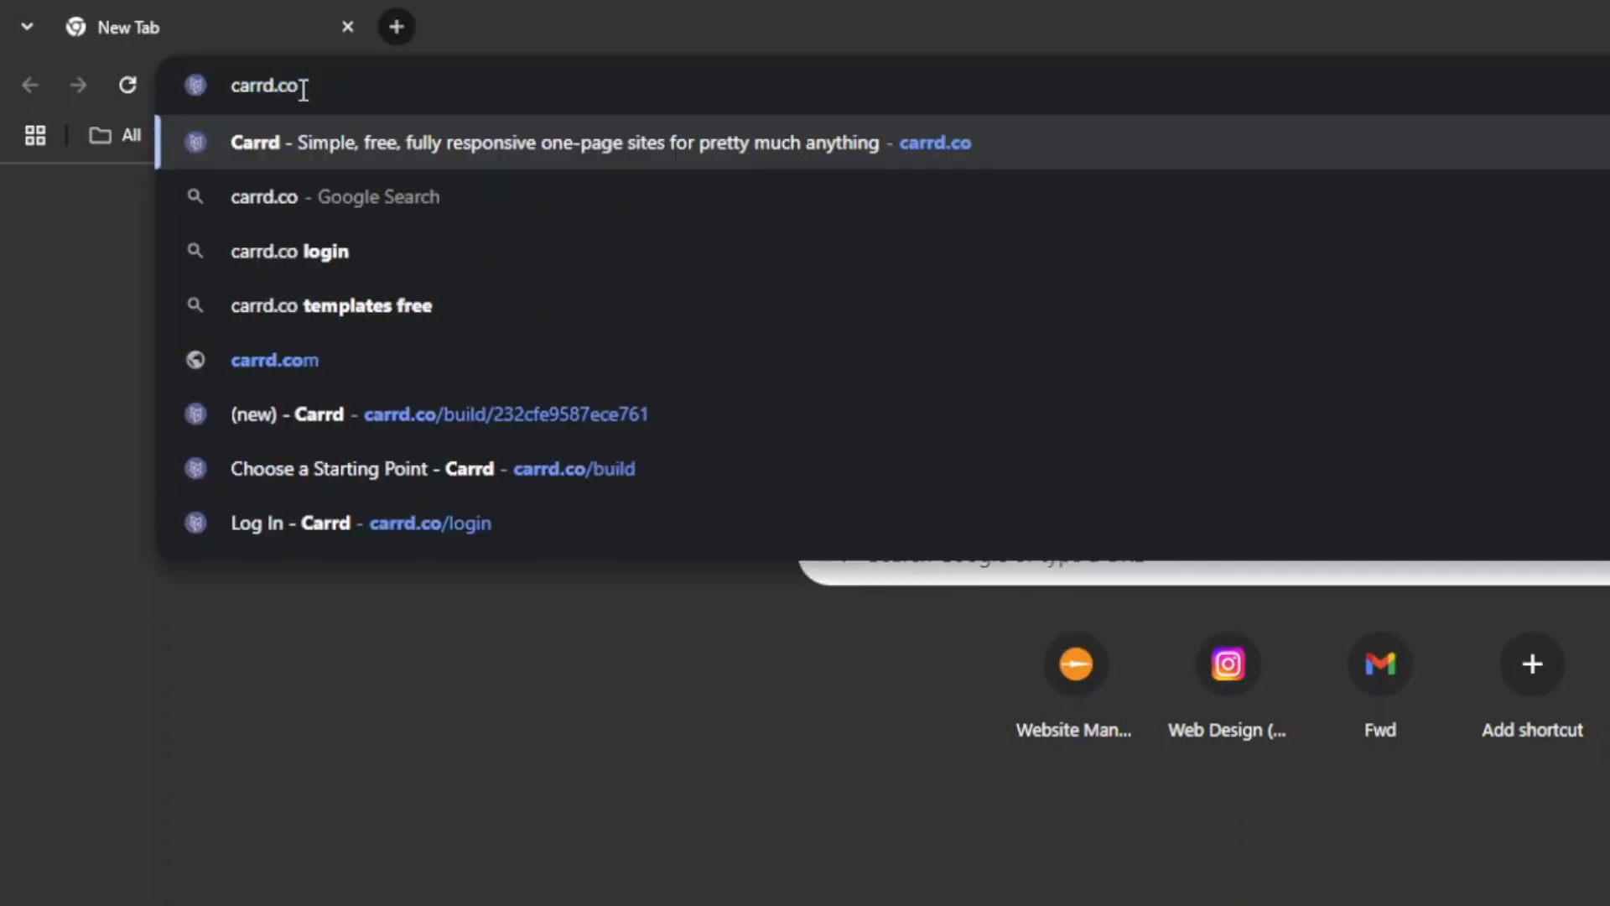
key("Return")
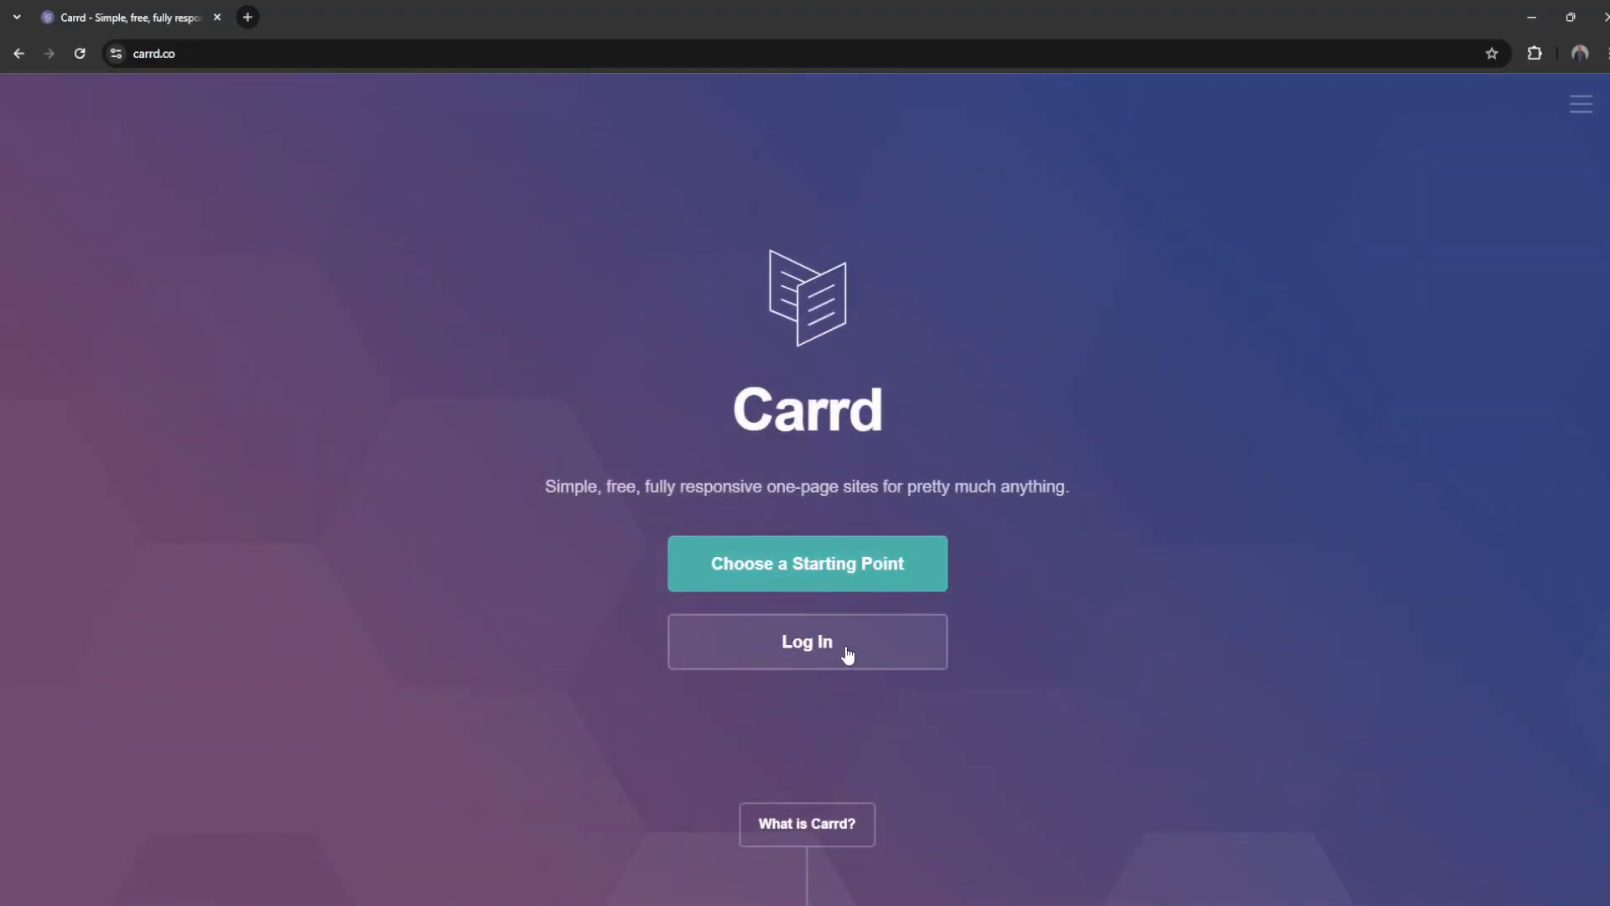
left_click(887, 581)
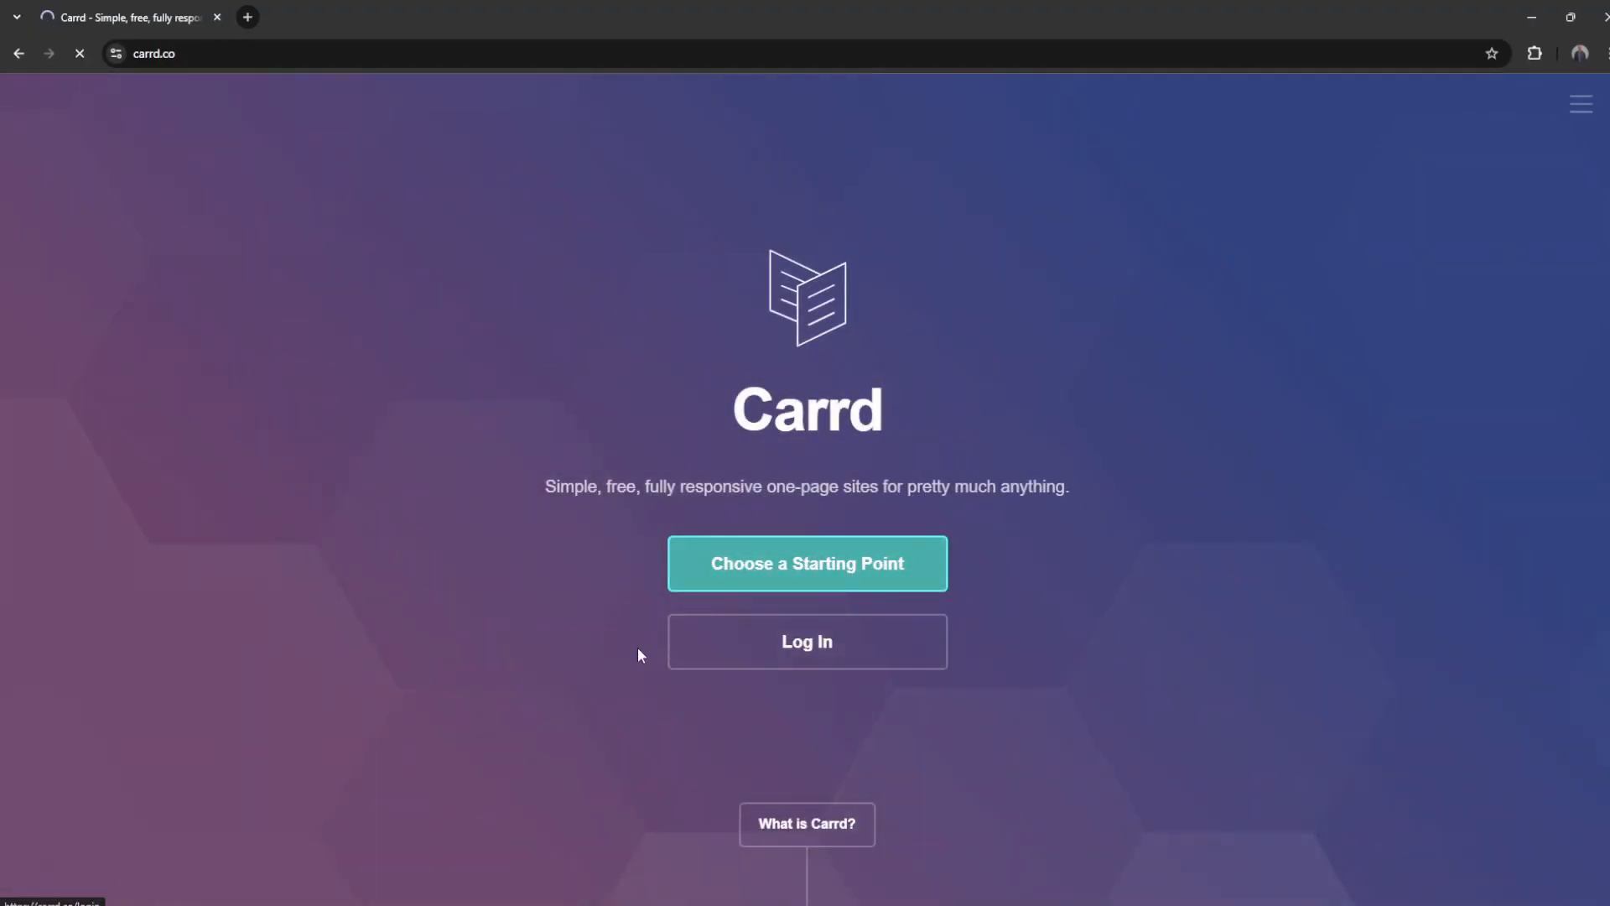
Step: Choose the free profile template with a round portrait, five colourful social icons and stacked link buttons, the first one yellow
scroll(932, 520, "down", 9)
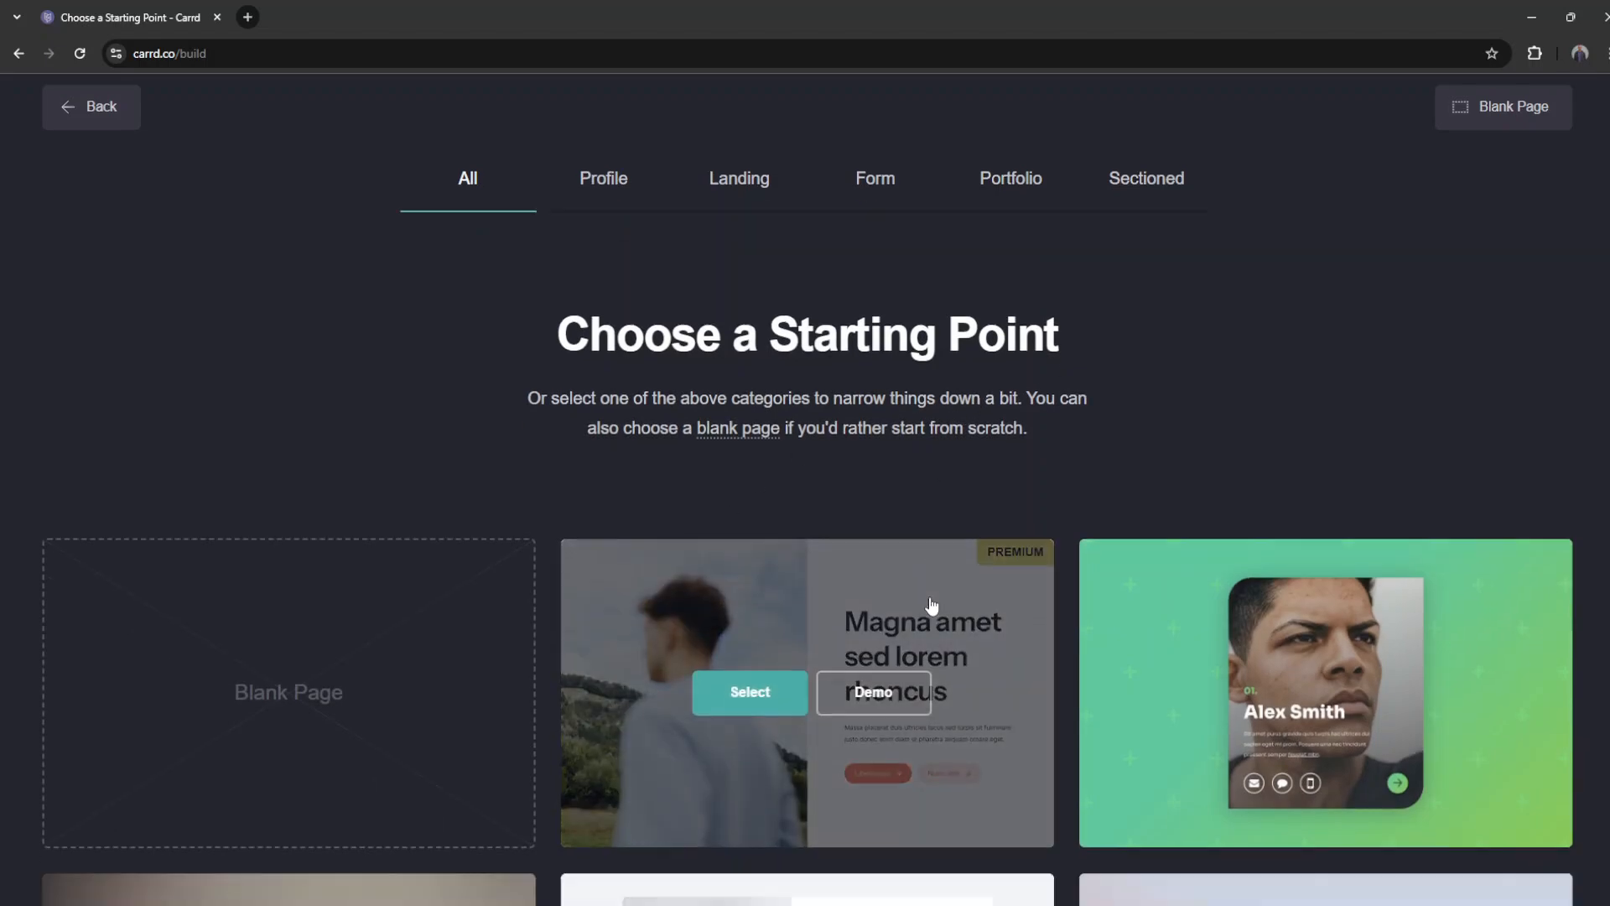
scroll(934, 587, "down", 4)
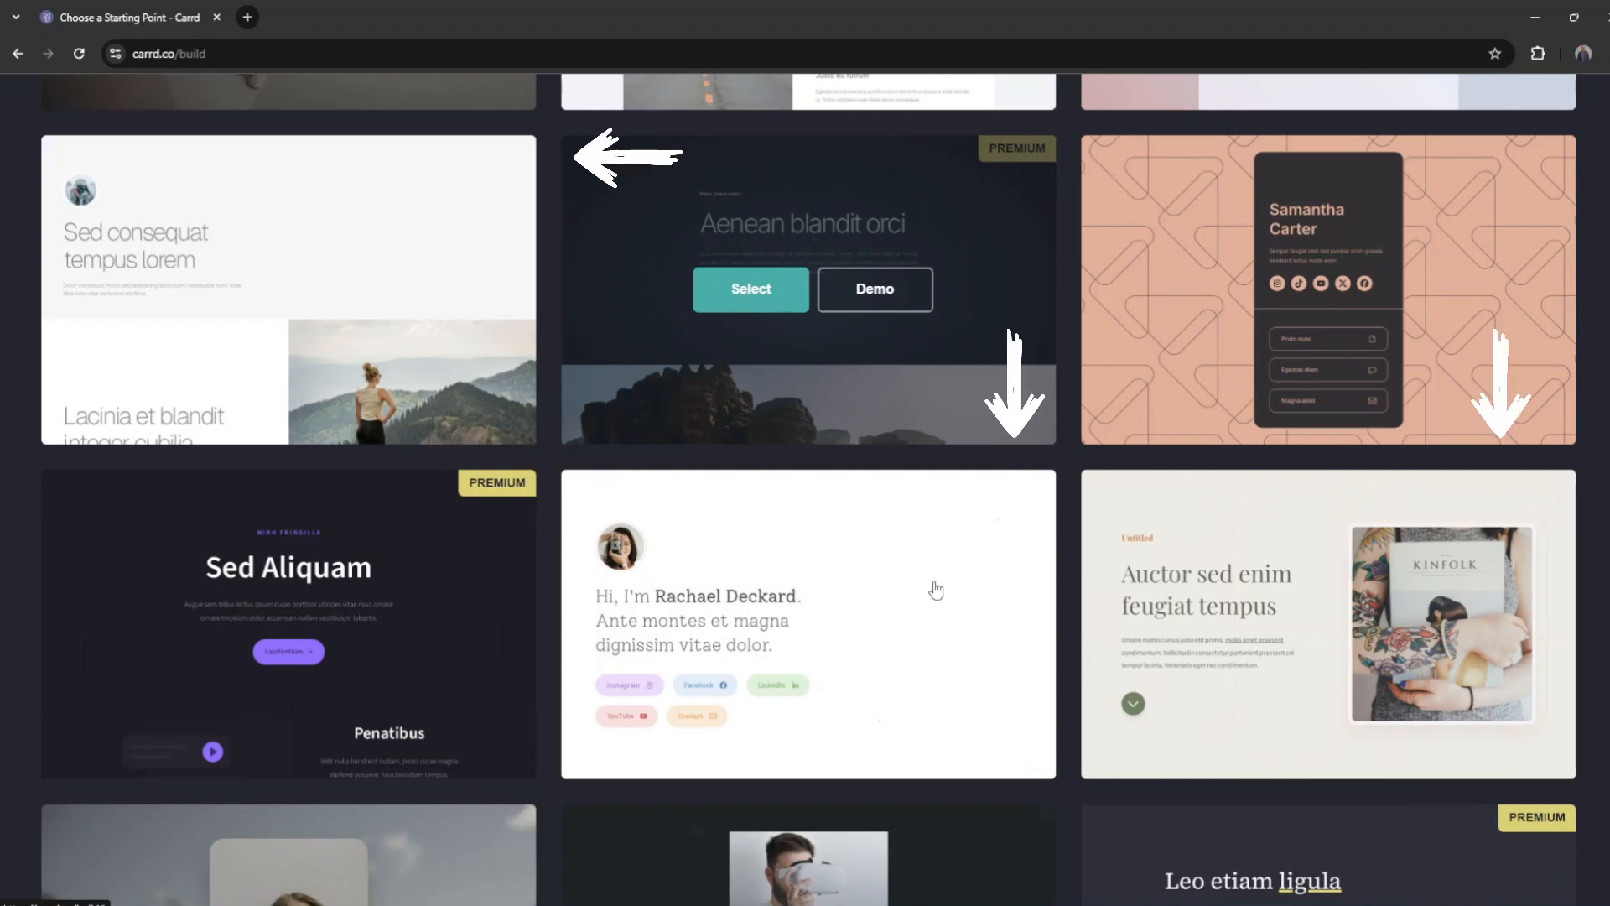
scroll(935, 591, "down", 18)
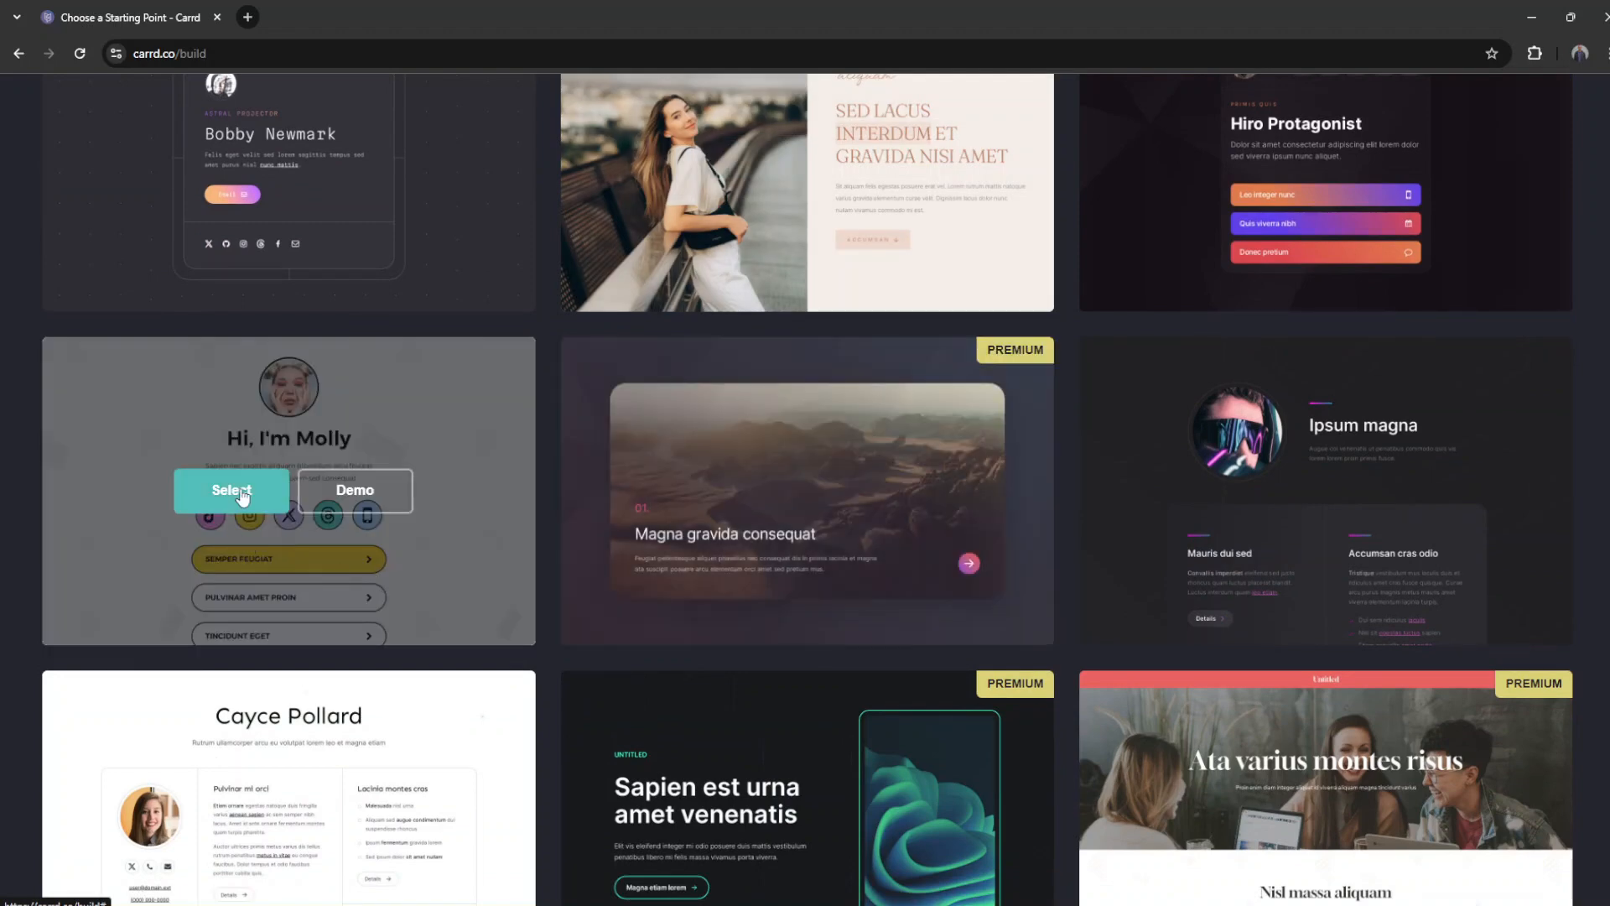
left_click(231, 491)
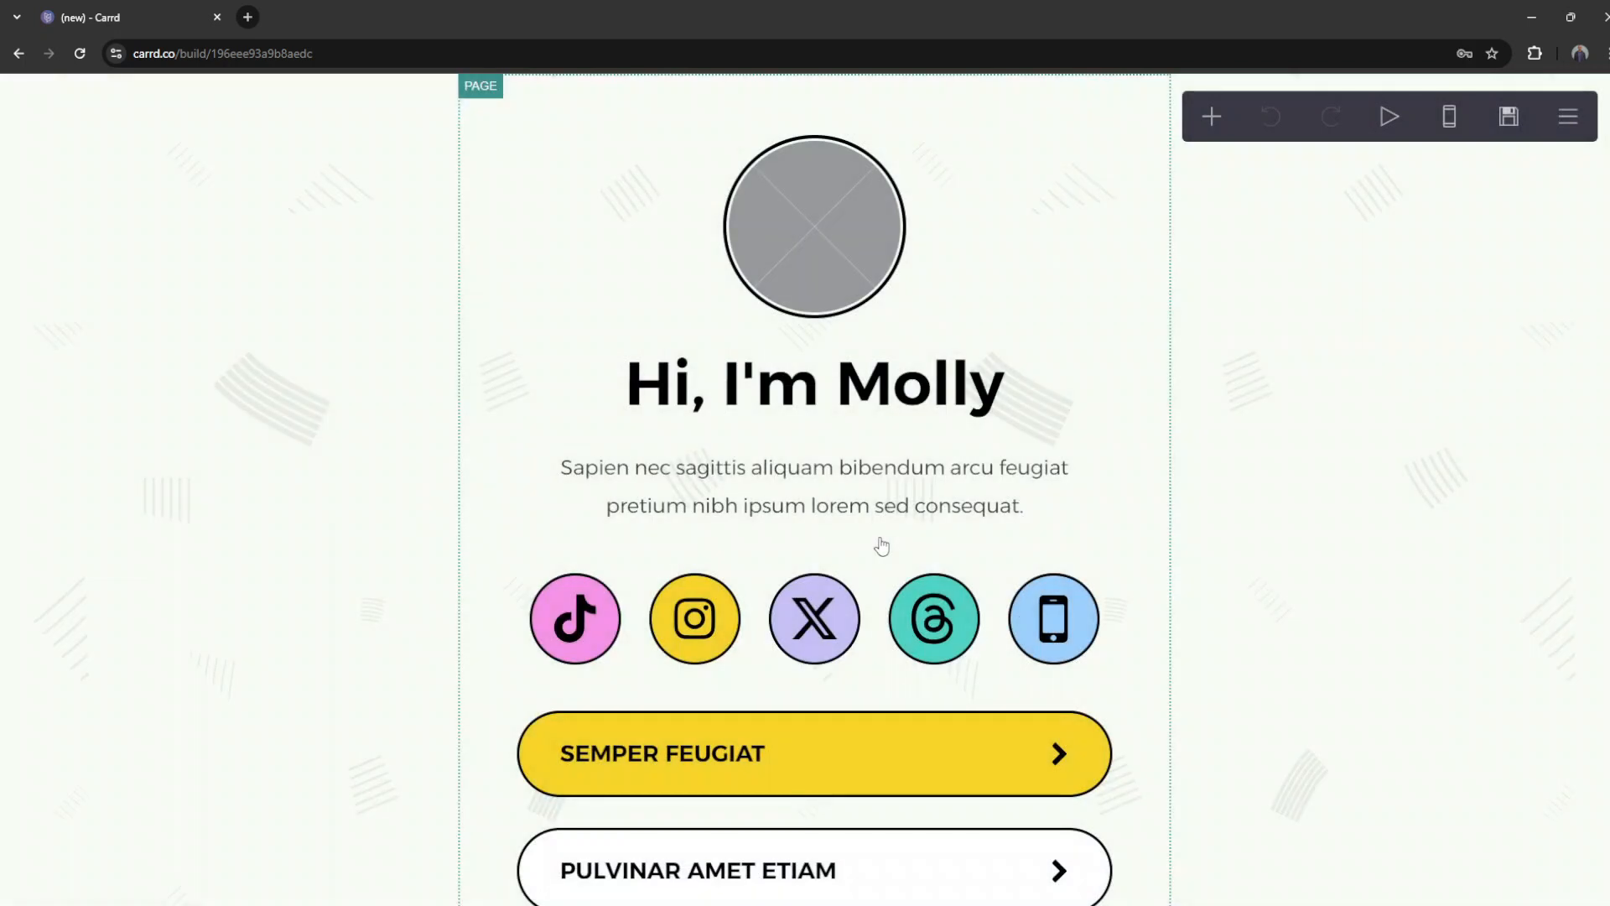
scroll(880, 541, "down", 5)
scroll(880, 540, "up", 5)
scroll(883, 543, "down", 5)
scroll(883, 543, "up", 5)
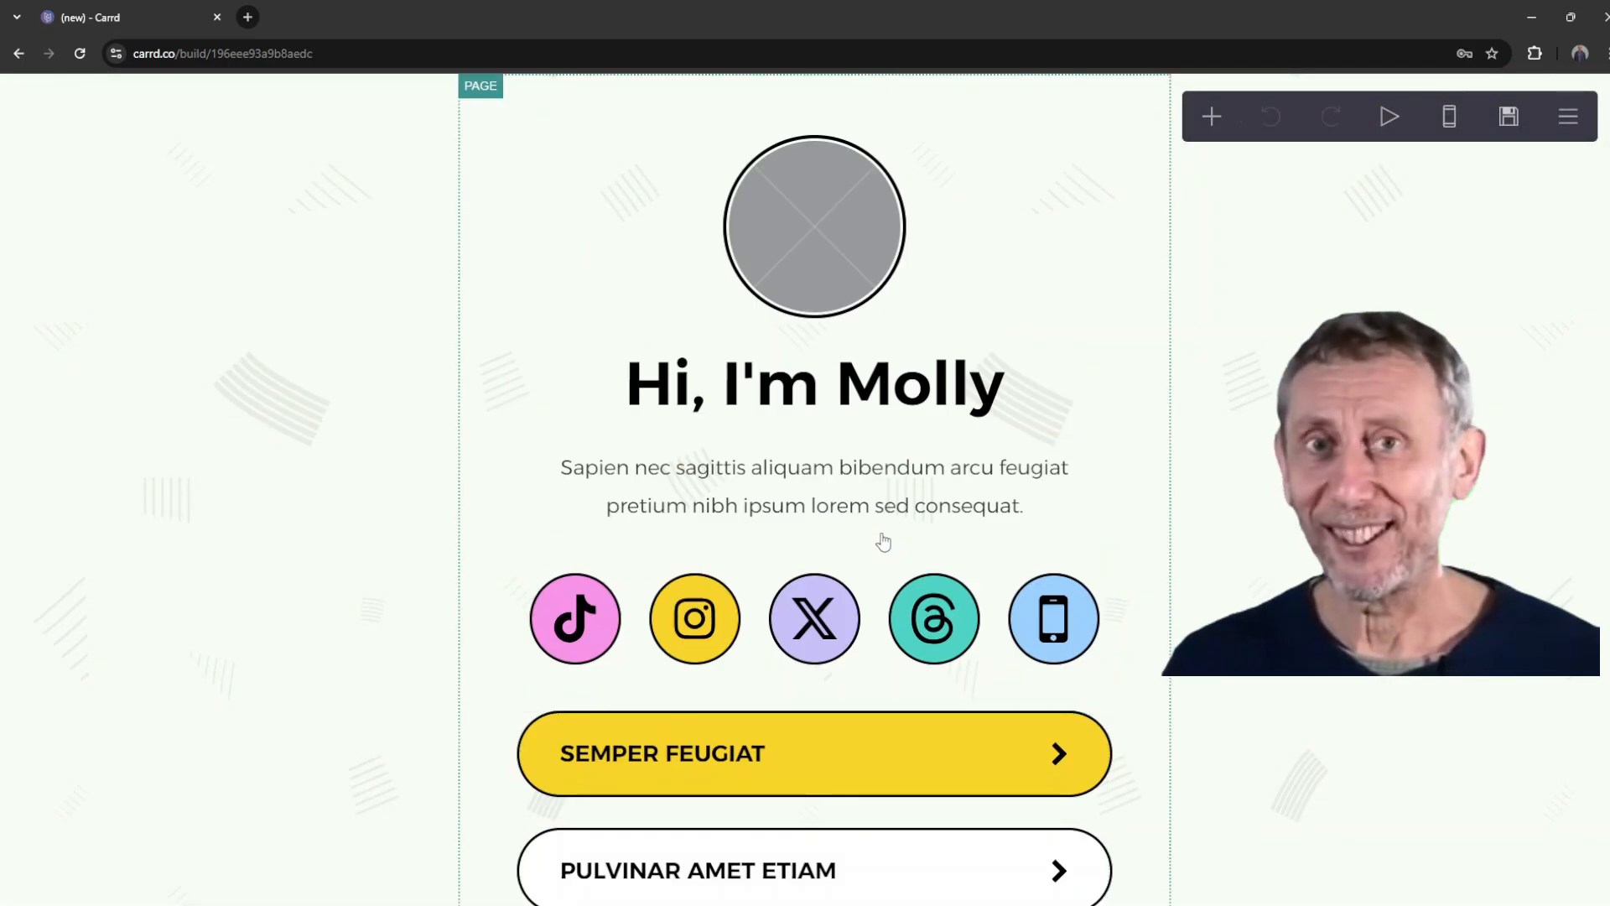
Step: Upload a portrait photo into the circular image placeholder above the site title
left_click(832, 249)
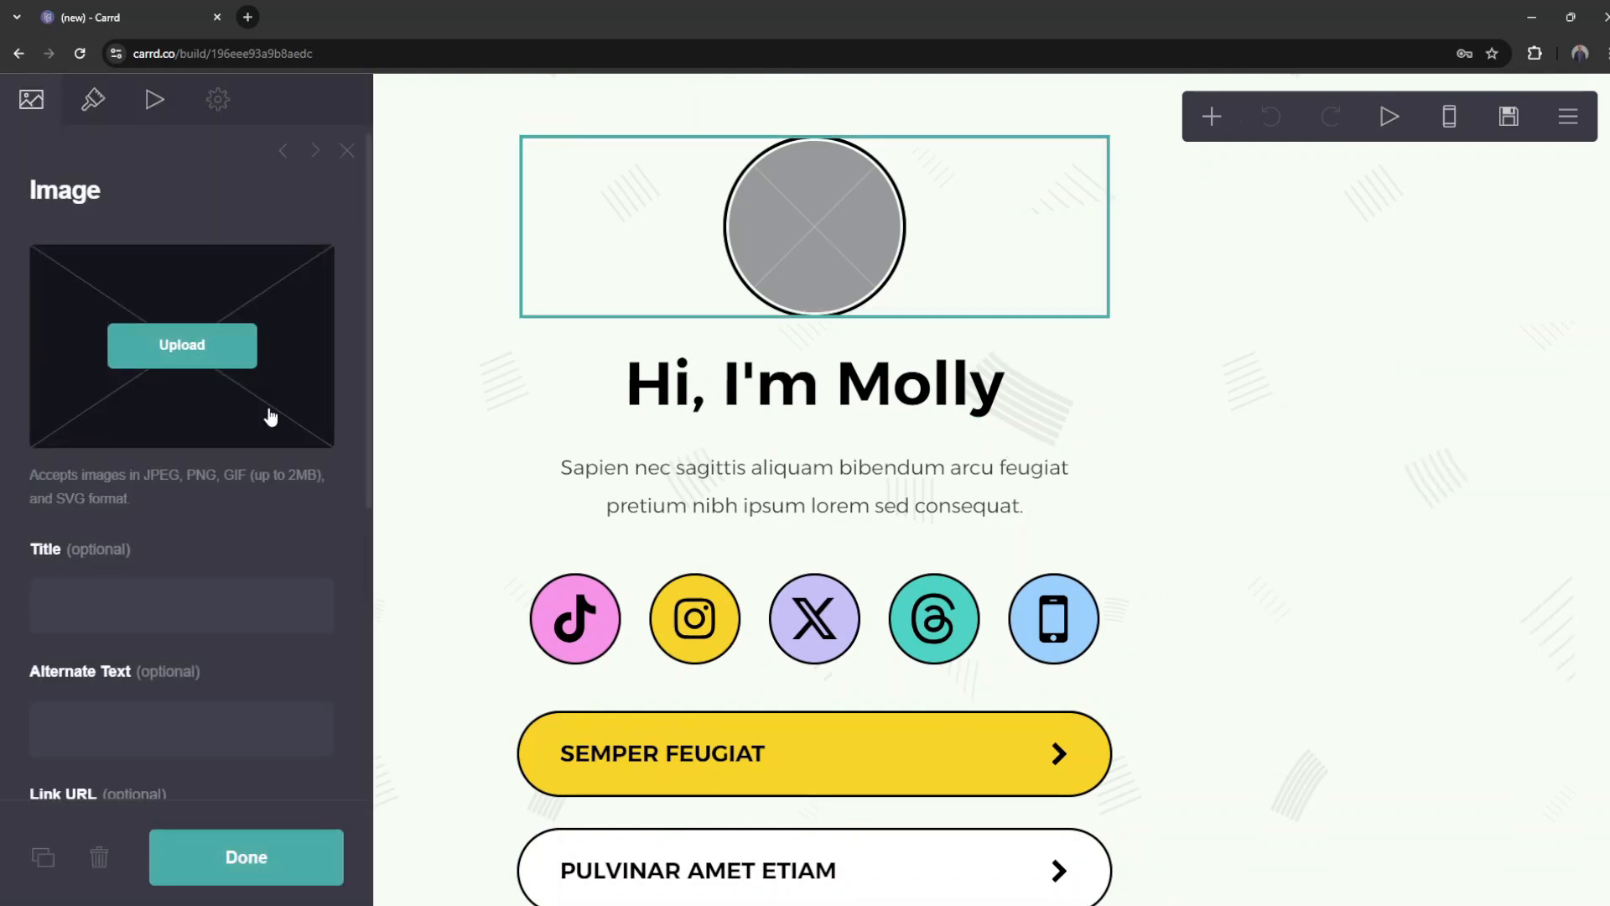
scroll(146, 581, "down", 6)
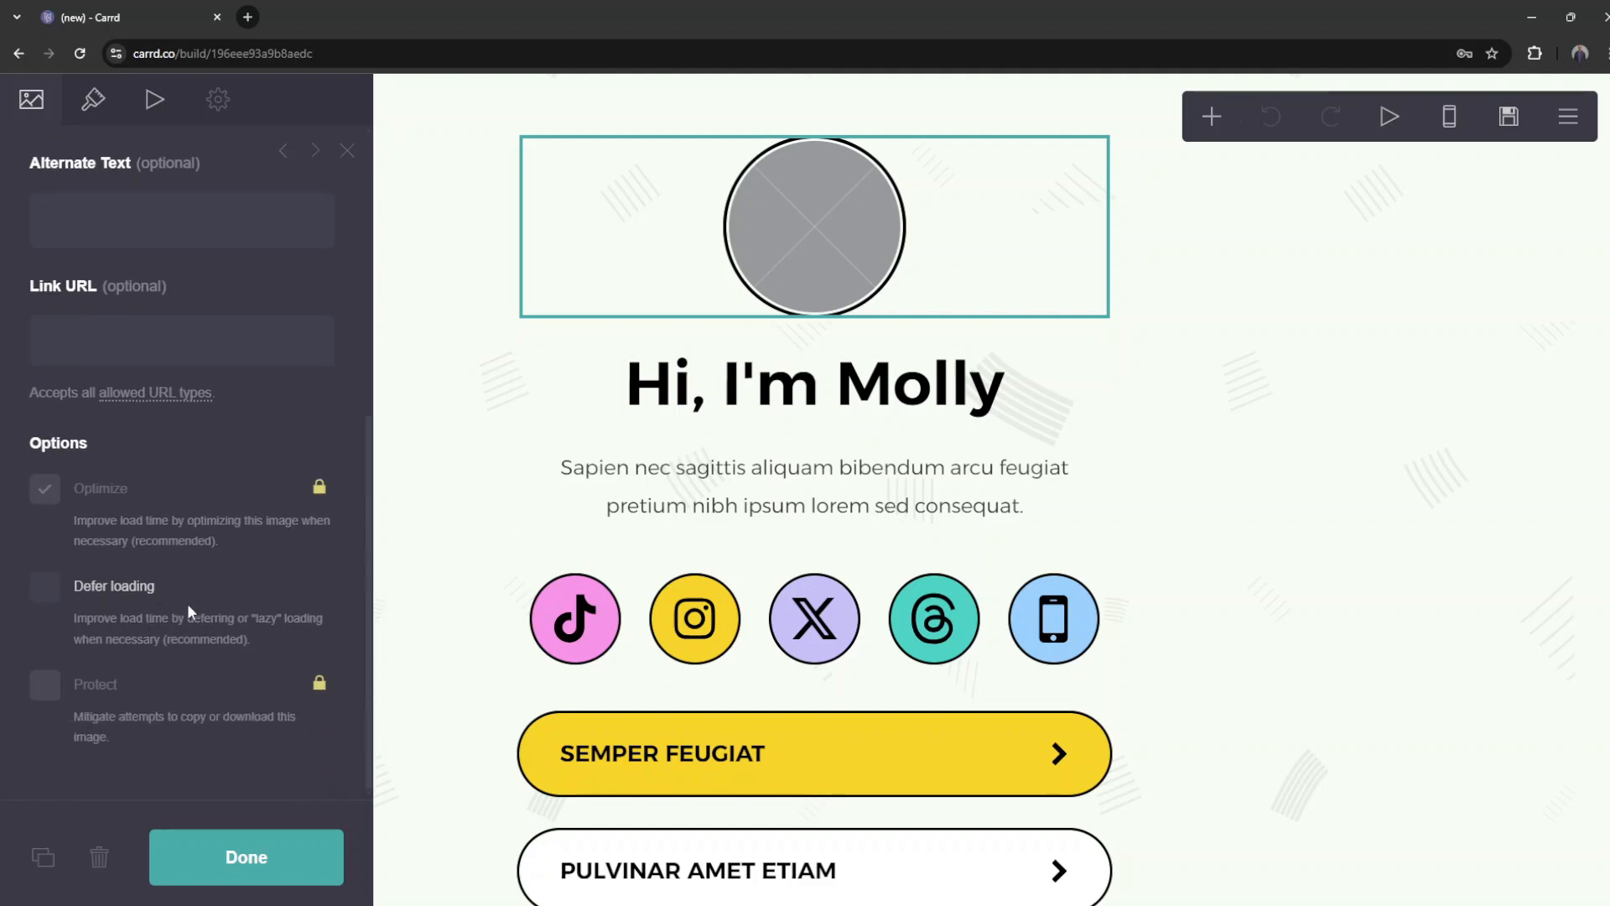
scroll(188, 602, "up", 2)
scroll(210, 618, "up", 4)
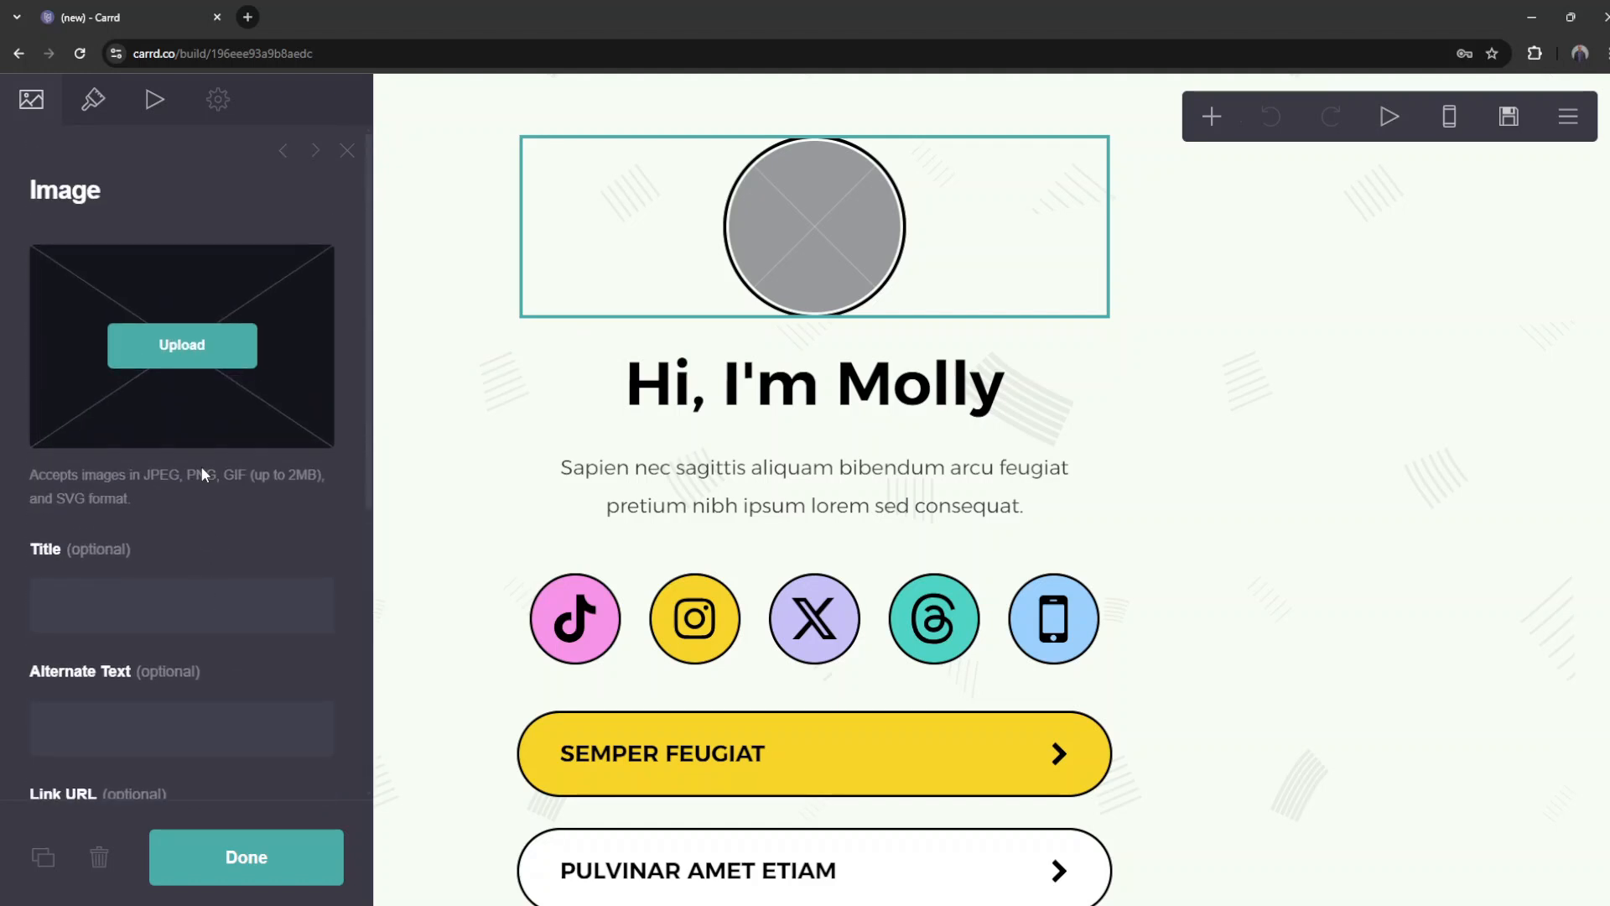
left_click(198, 353)
left_click(726, 569)
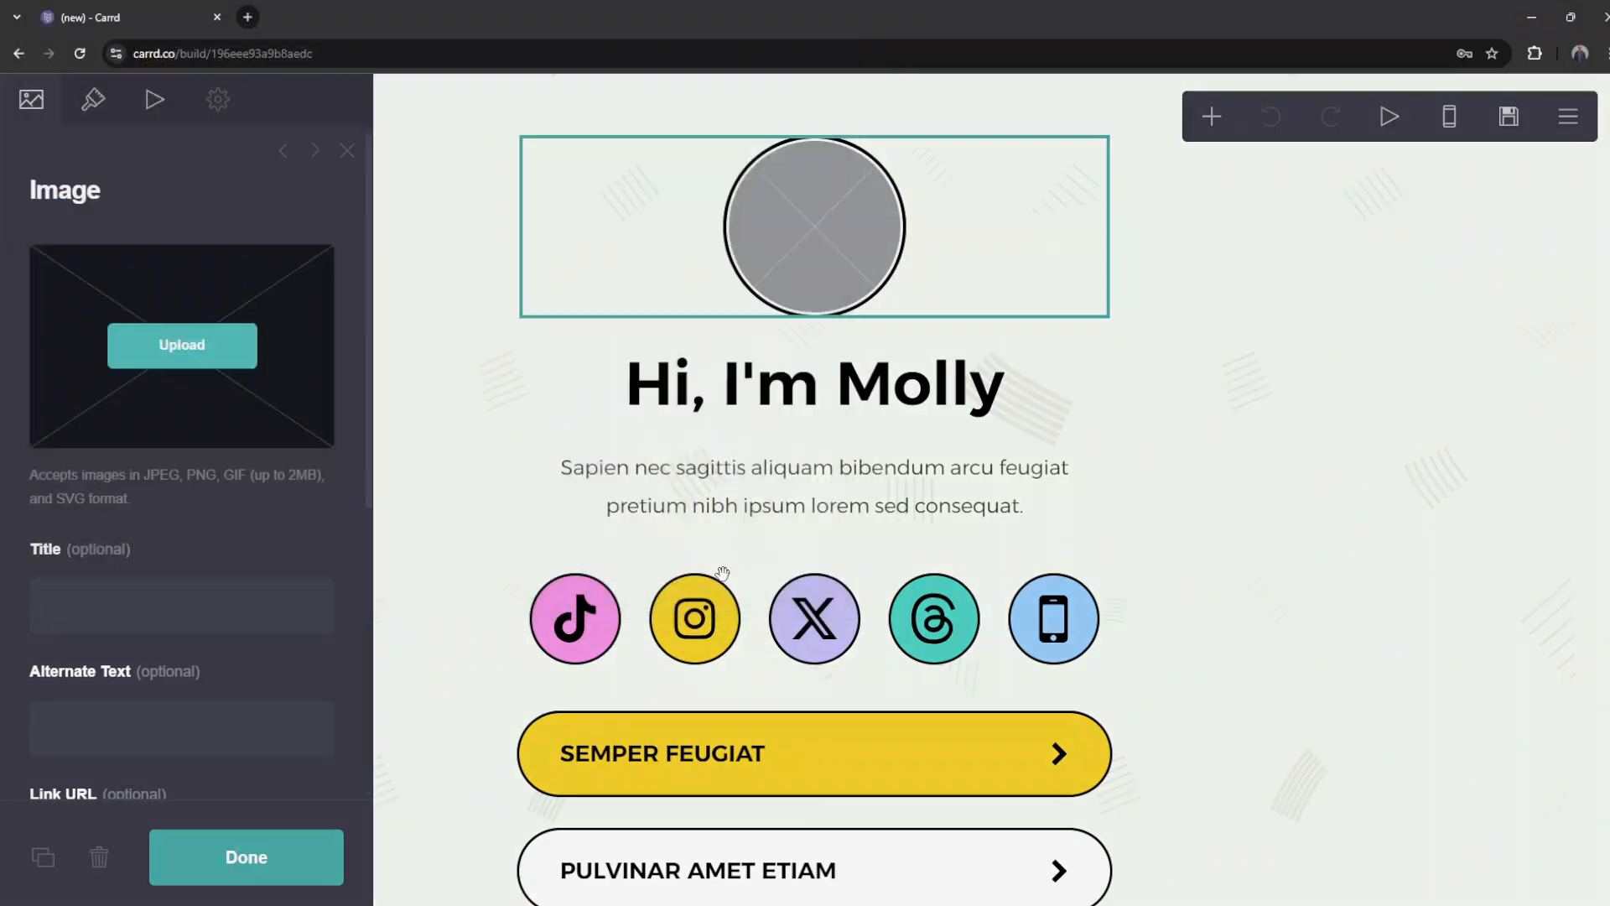
Step: Enlarge the circular crop so it frames the whole head, and accept the cropped portrait
left_click_drag(1003, 637, 1074, 706)
left_click_drag(614, 247, 563, 188)
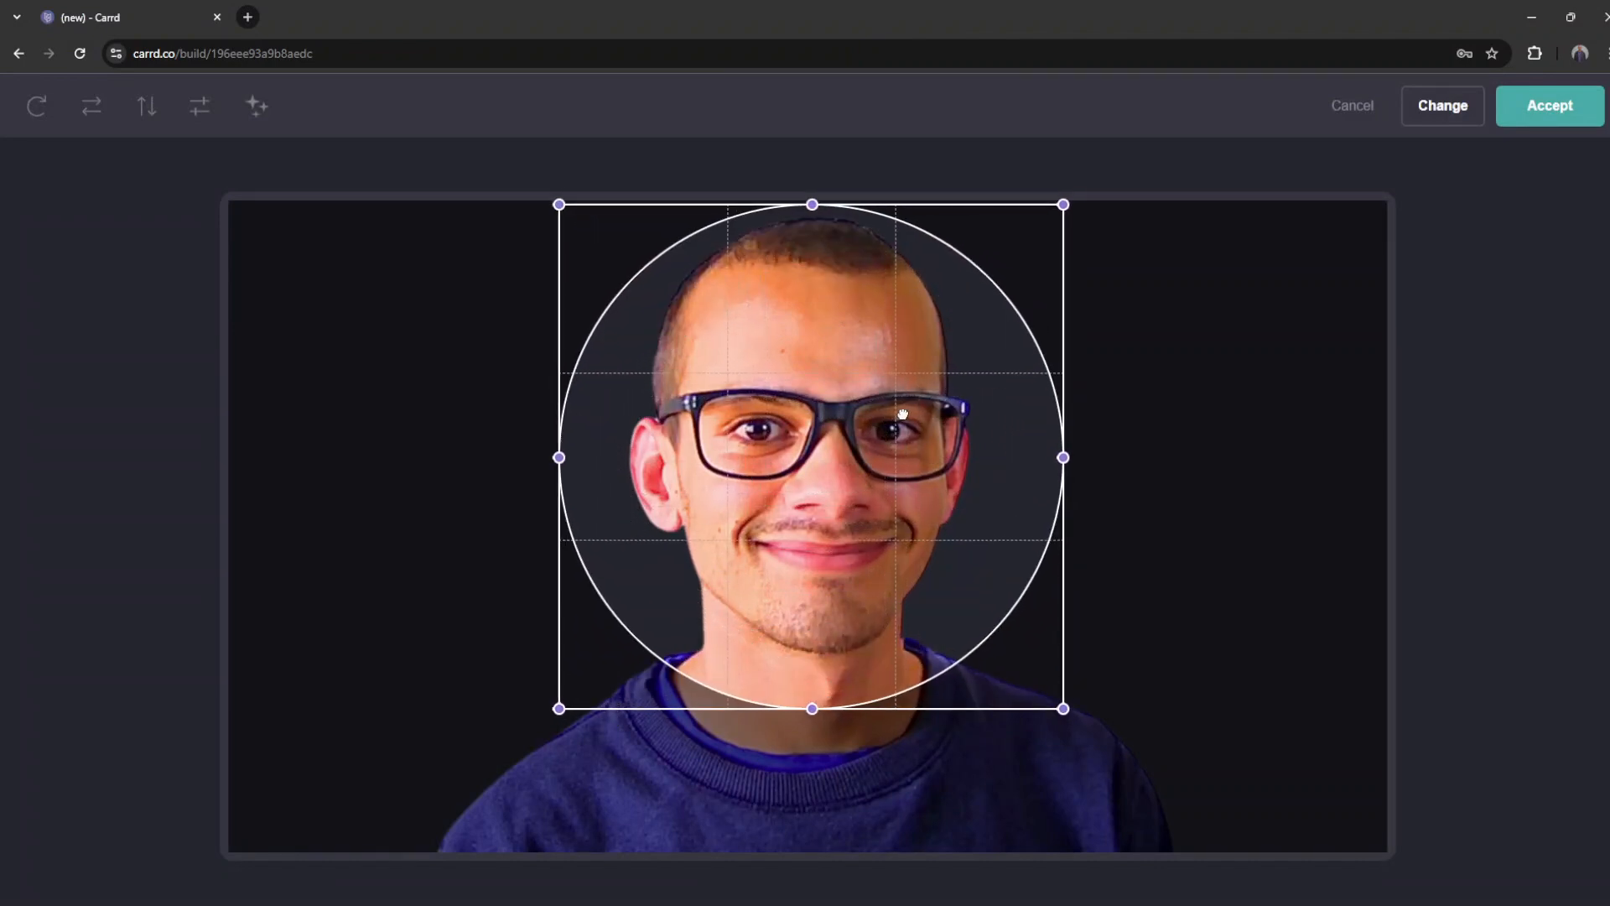
left_click(1583, 108)
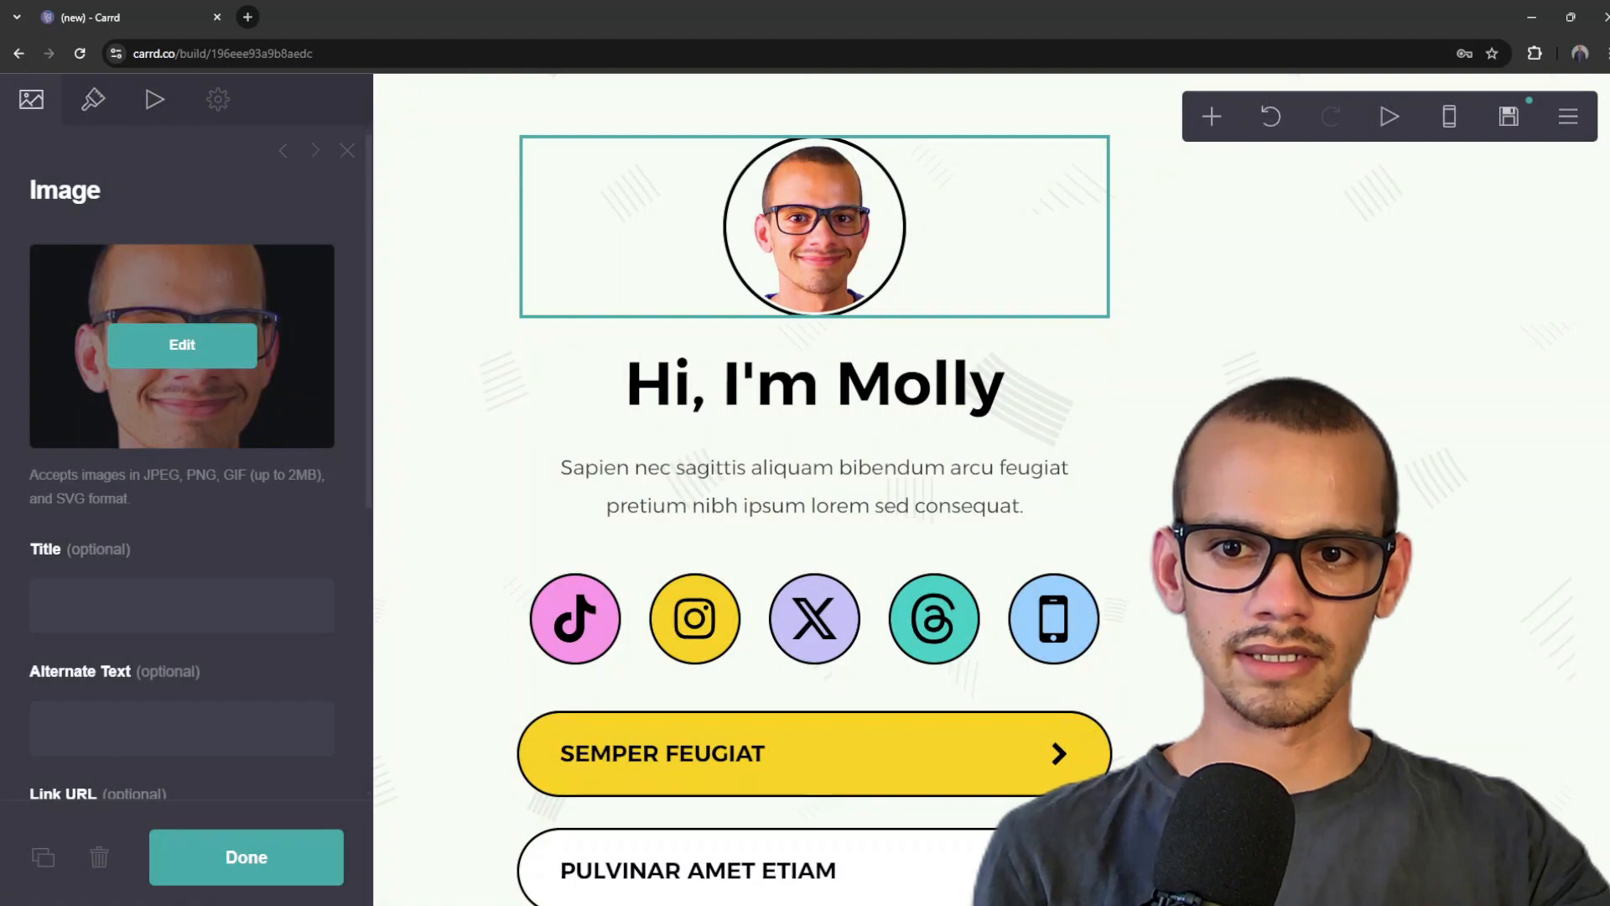
Step: Replace the sample name in the "Hi, I'm" site title with the site owner's first name
left_click(813, 383)
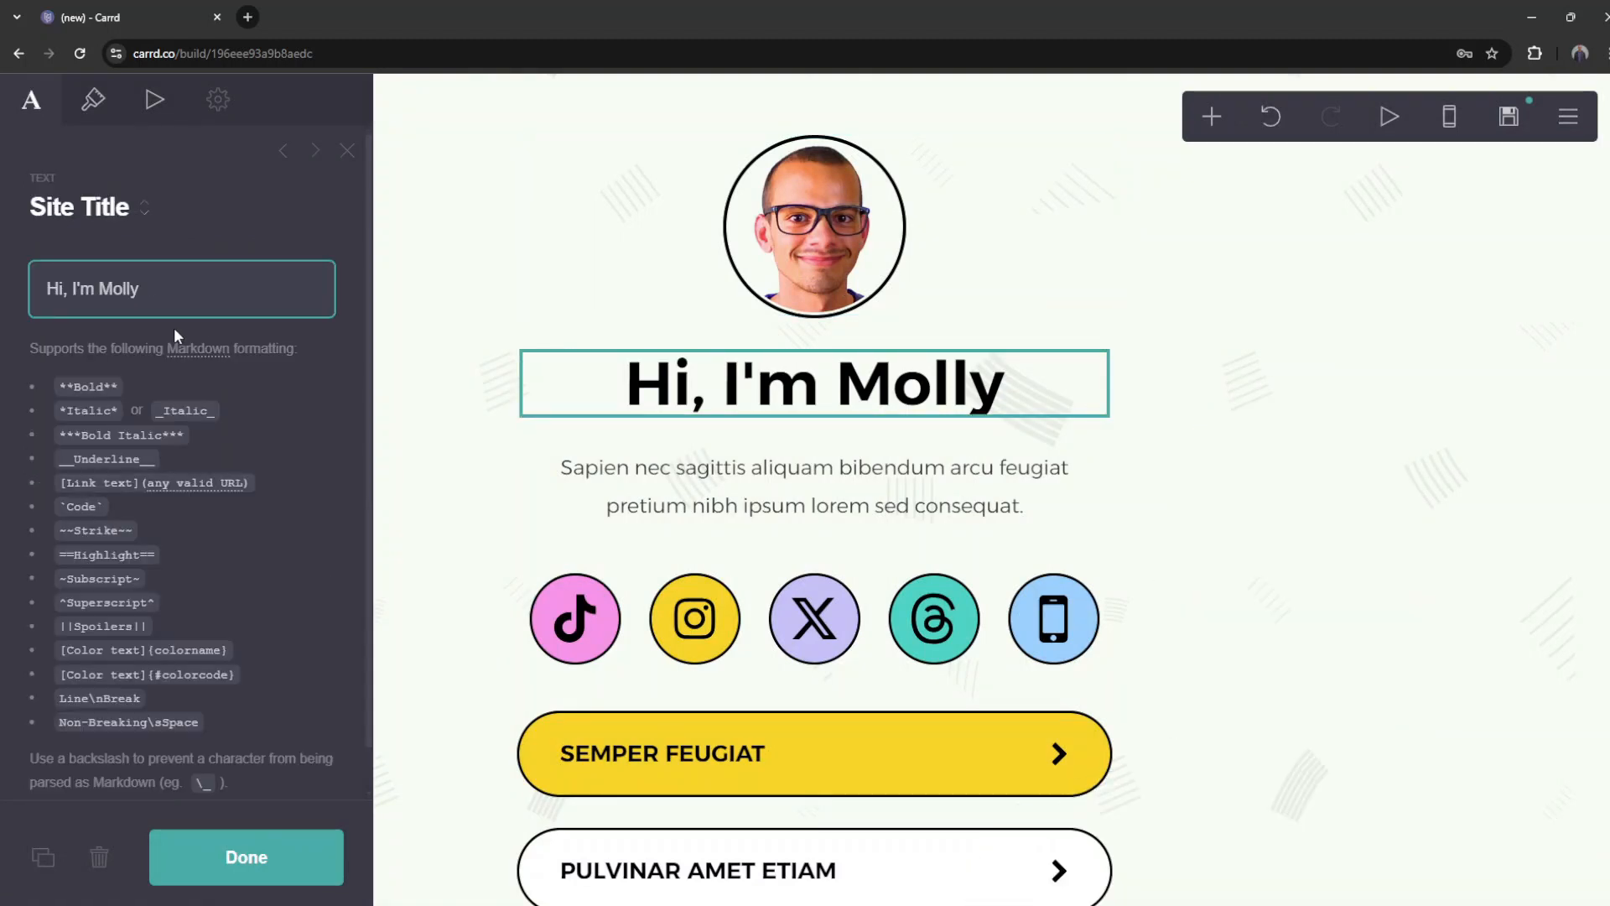
scroll(184, 381, "down", 1)
scroll(179, 344, "up", 1)
left_click_drag(152, 297, 120, 291)
type("atthew")
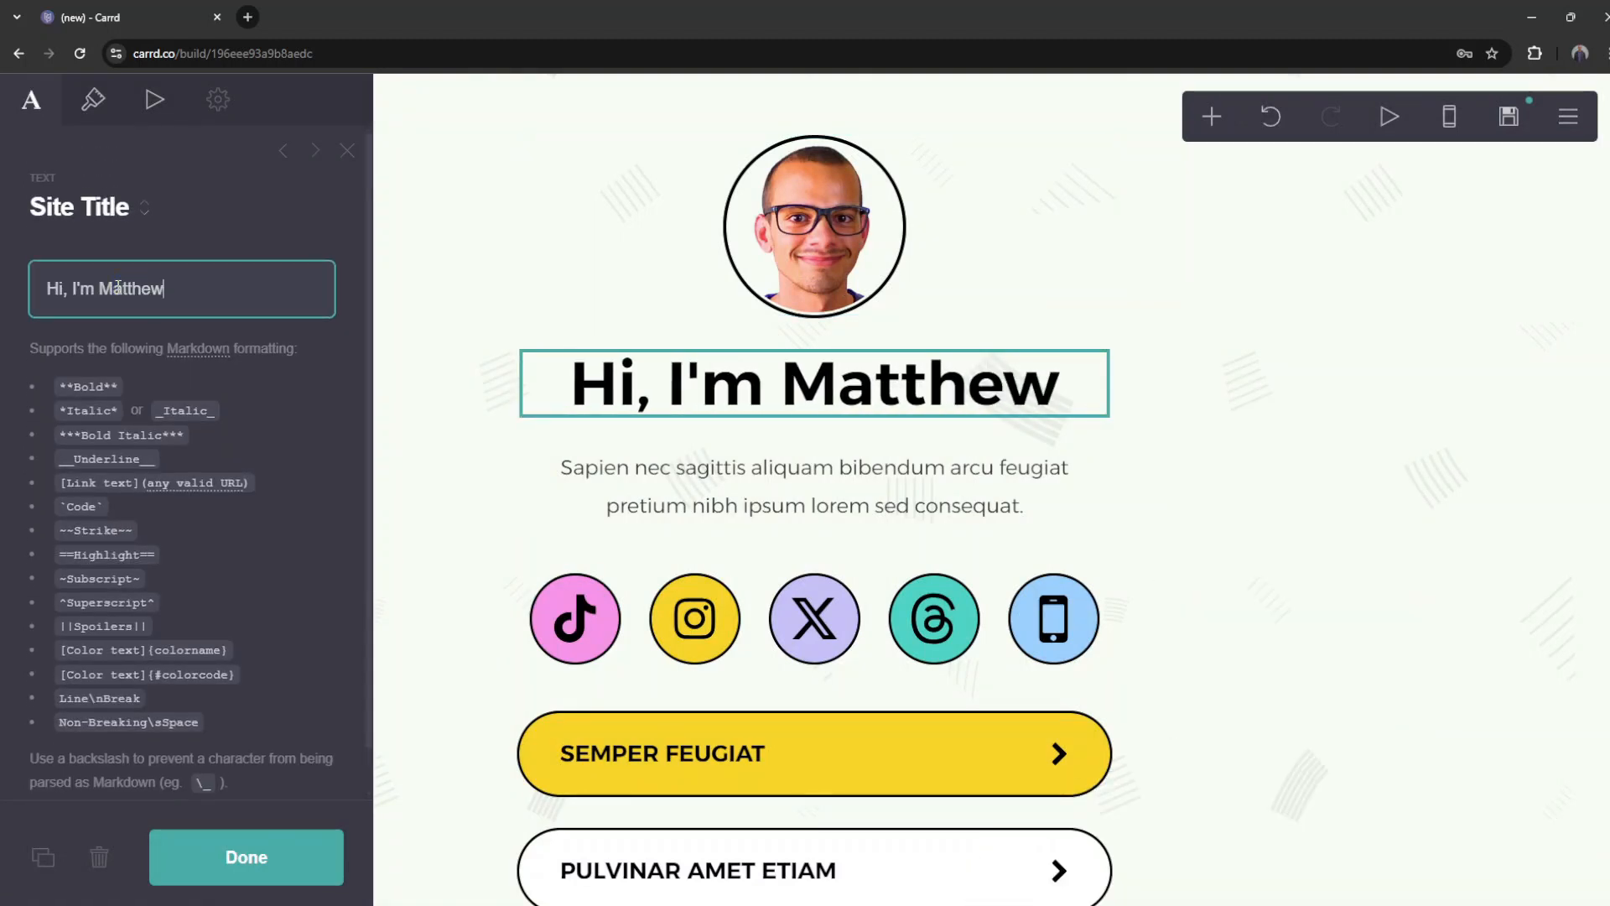
Step: Replace the placeholder paragraph under the title with "I make websites and web design tutorials on youtube"
left_click(879, 495)
left_click_drag(260, 348, 48, 297)
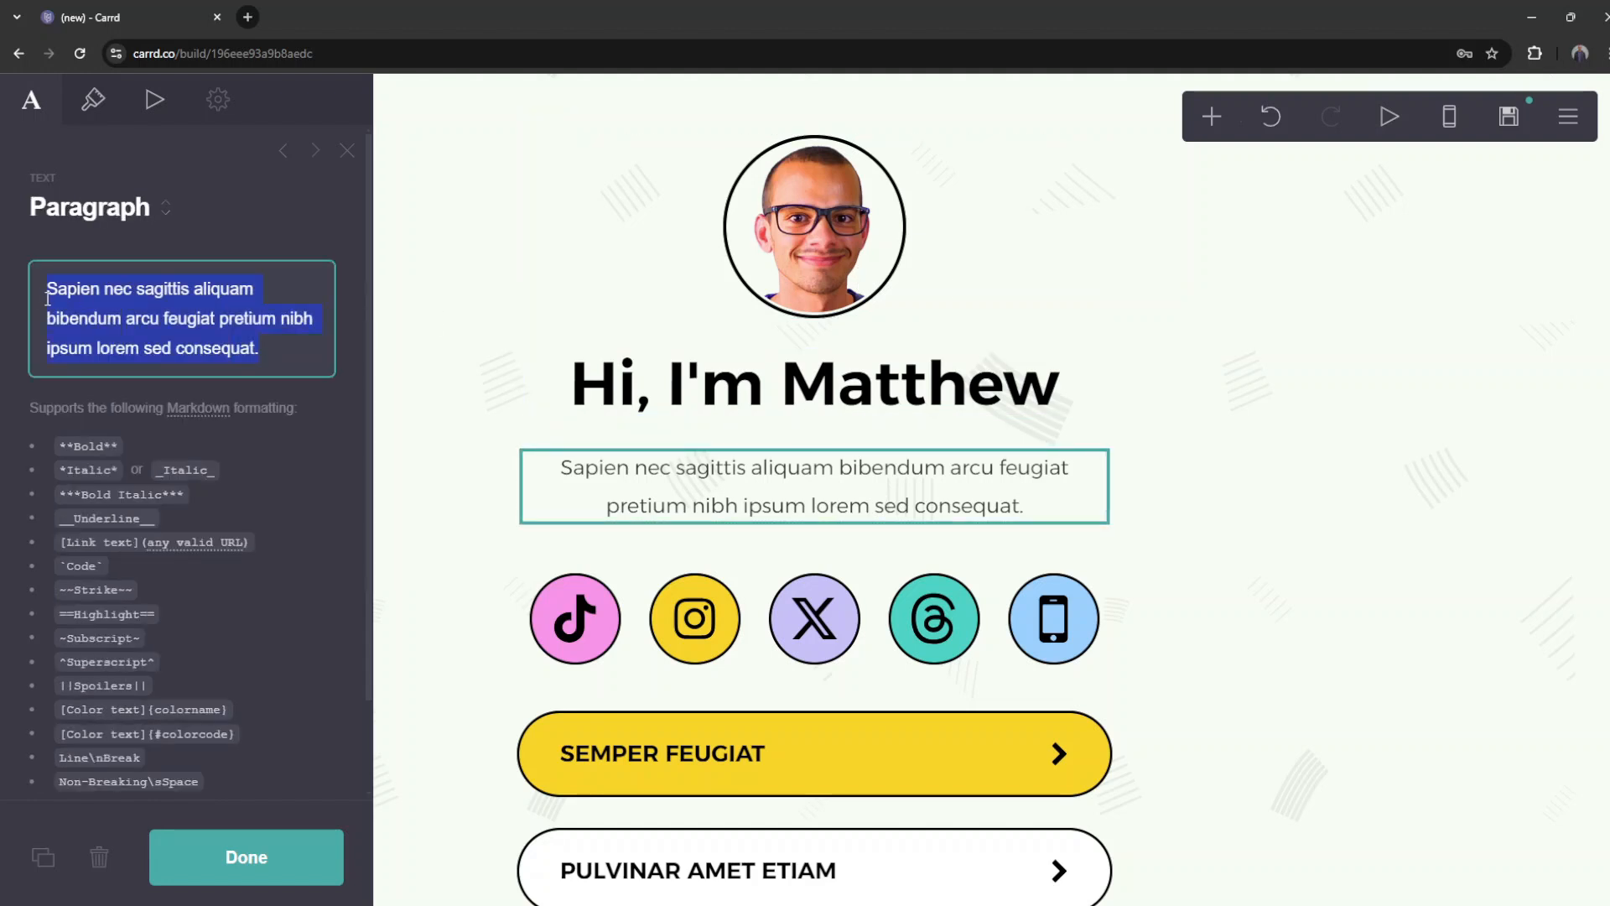
key("BackSpace")
type("I make ")
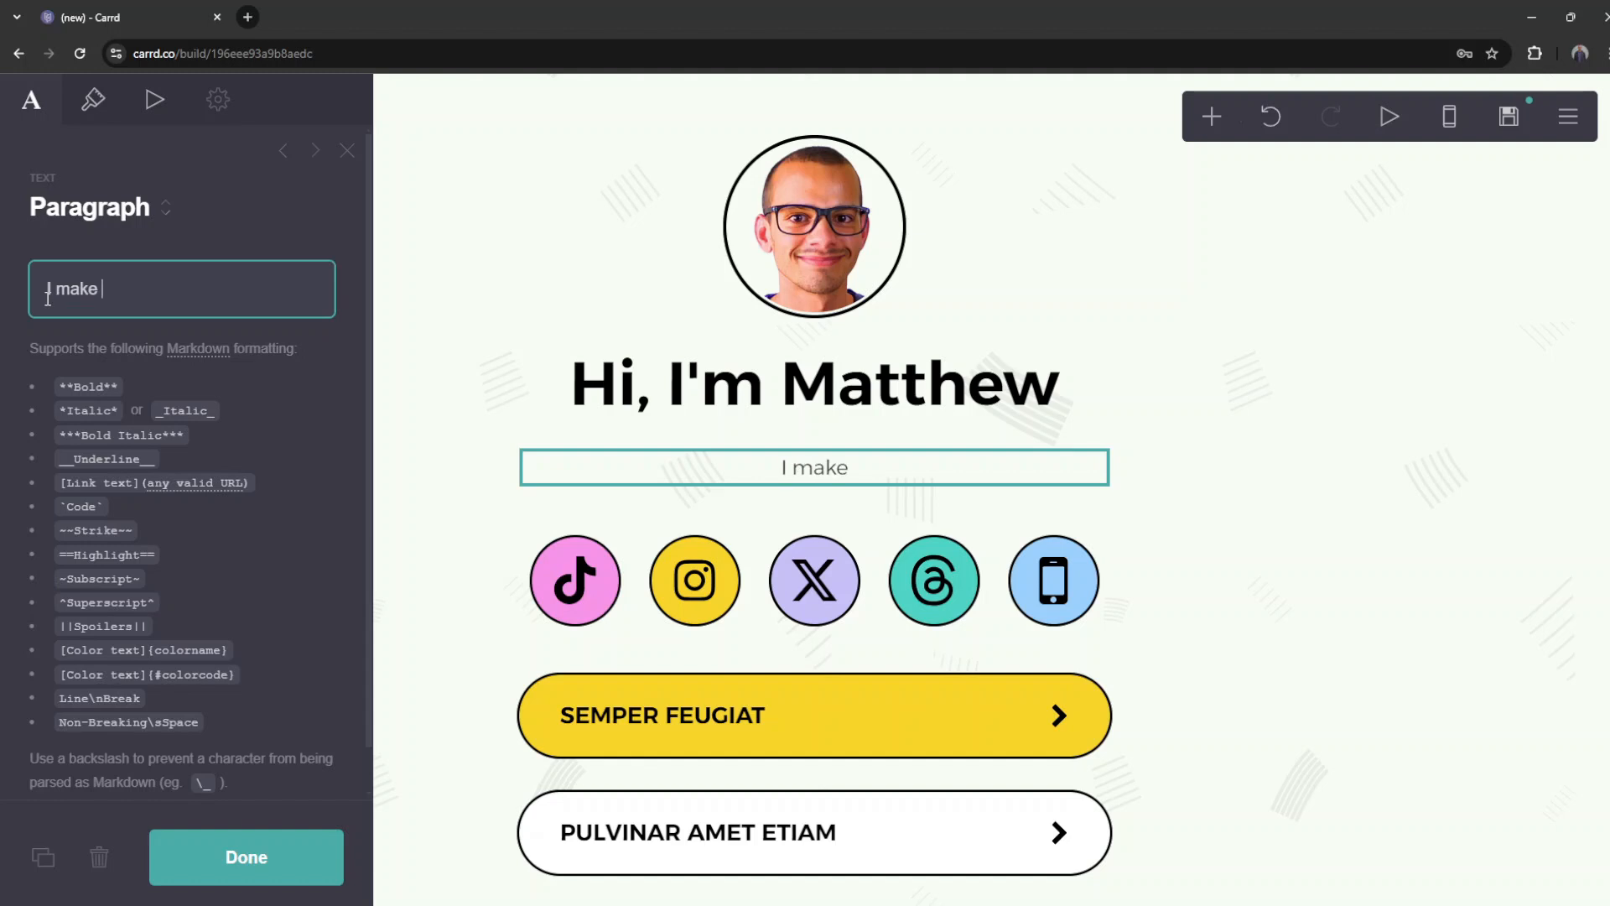
type("websites and tutori")
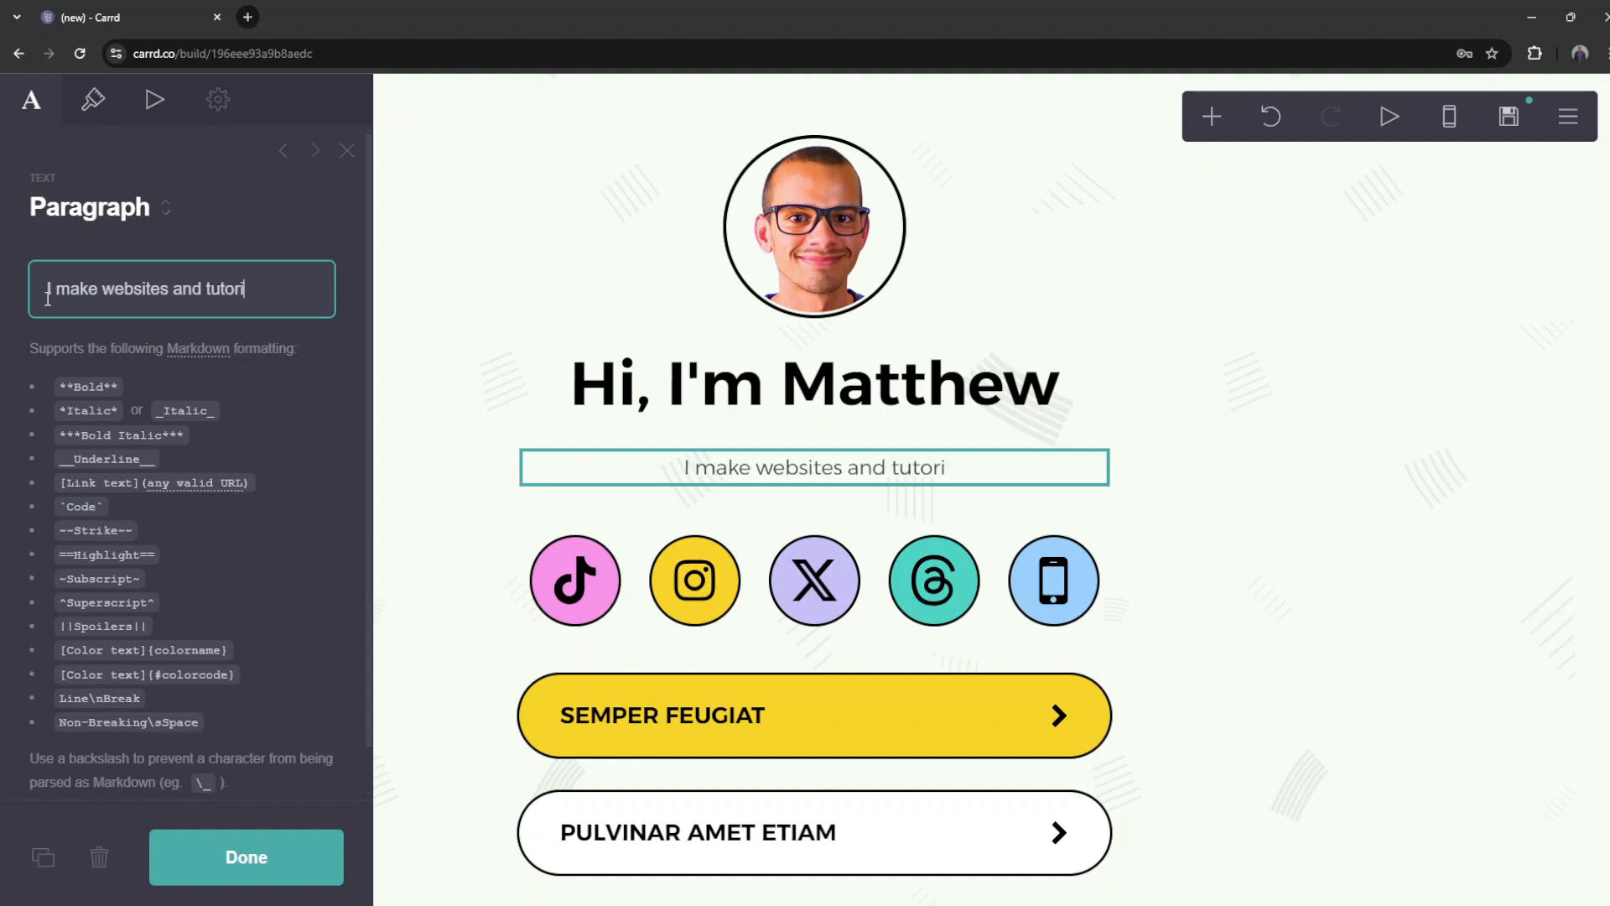
key("BackSpace")
key("BackSpace")
key("BackSpace")
key("BackSpace")
key("BackSpace")
key("BackSpace")
type("web design tutorials")
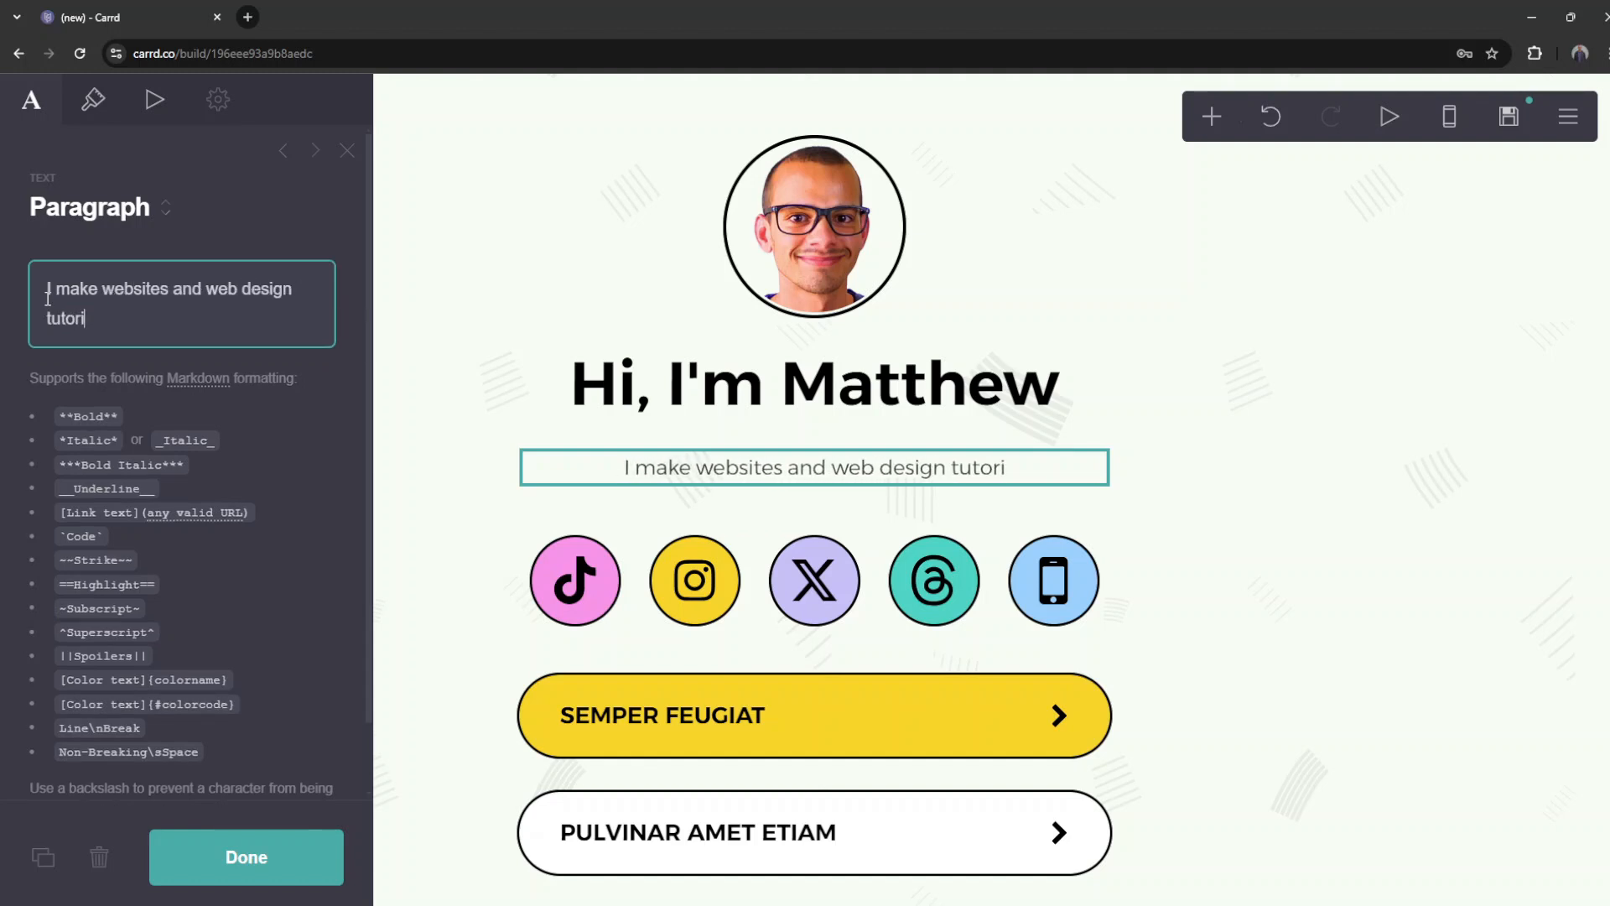
type(" on youtube")
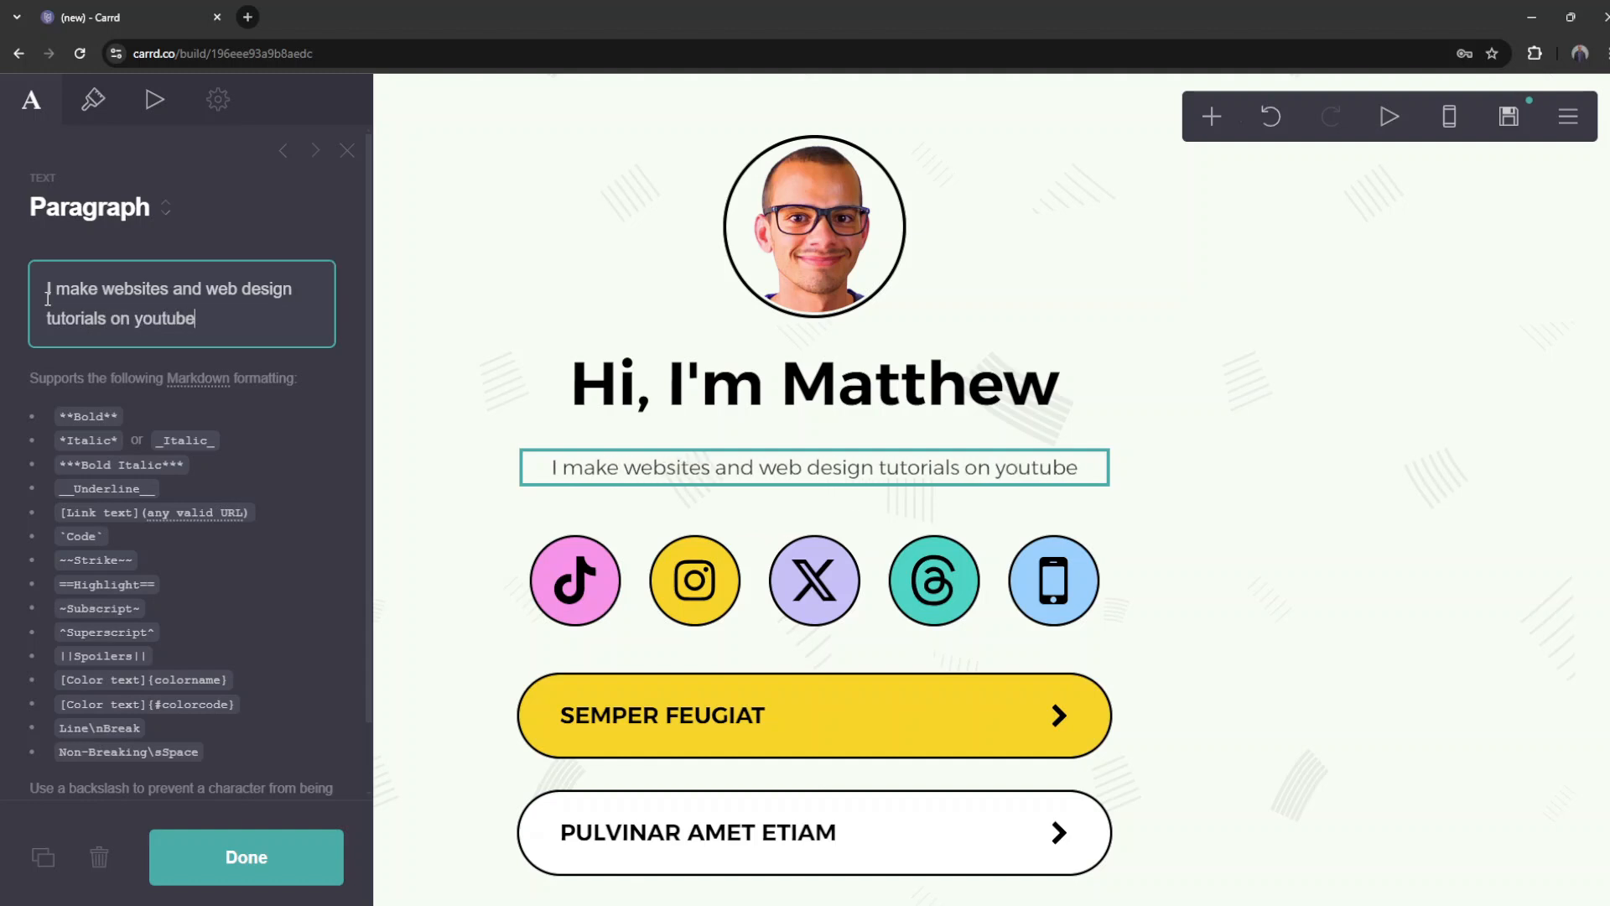
Step: Extend the intro paragraph with a second sentence reading "Check out my links below for more information."
type(". See my links below")
double_click(207, 319)
type("Check")
type("out my links below")
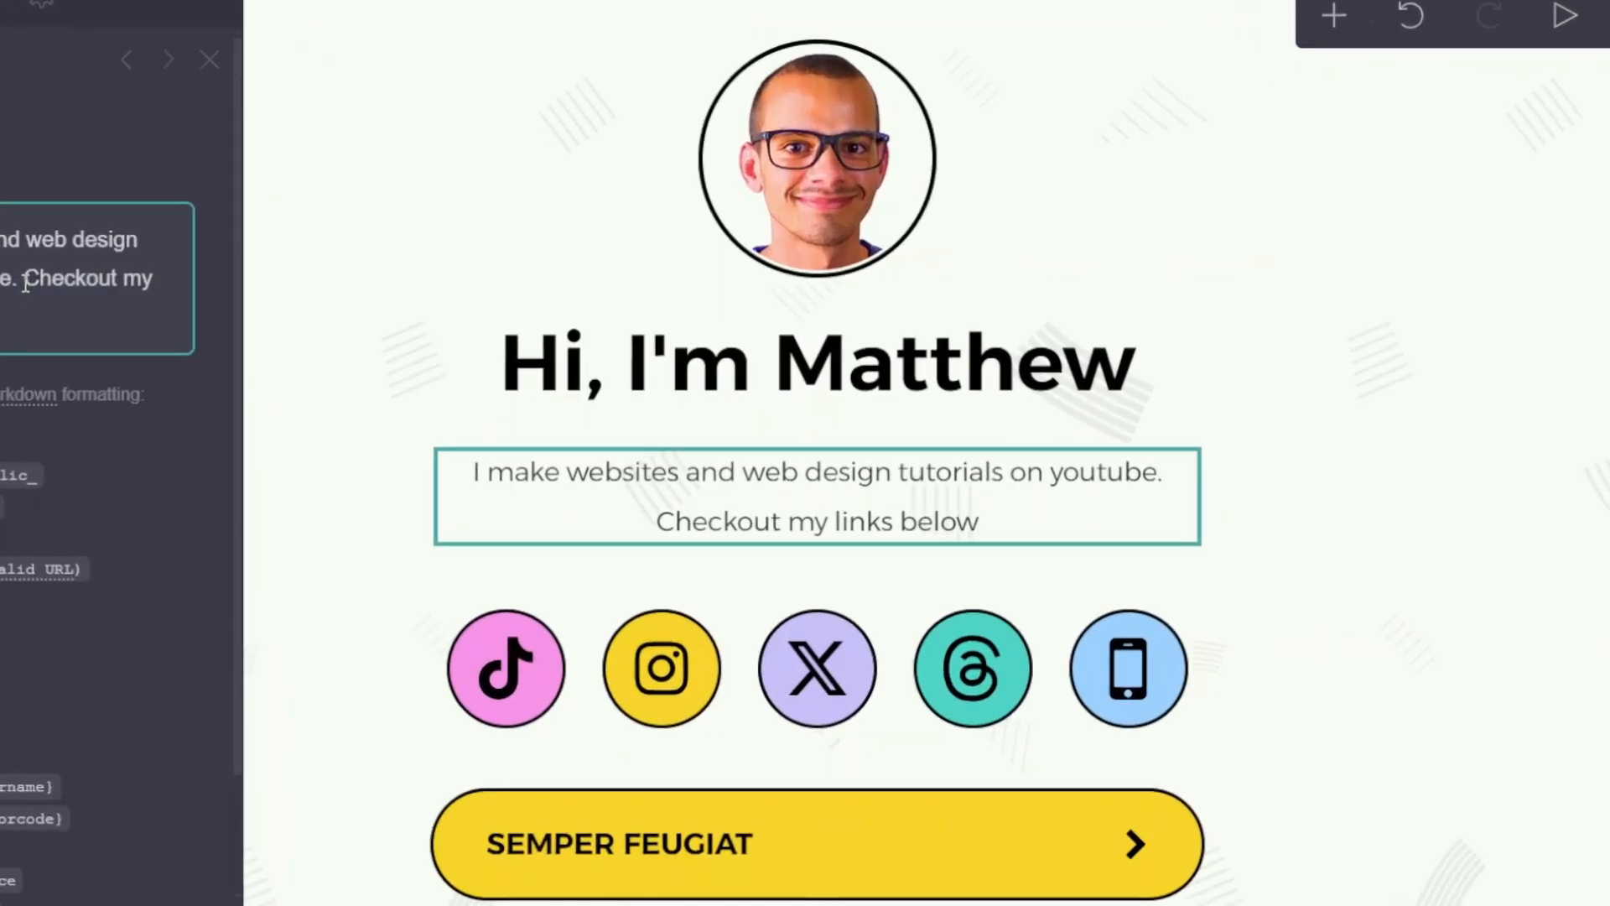
left_click(22, 326)
type("for more information.")
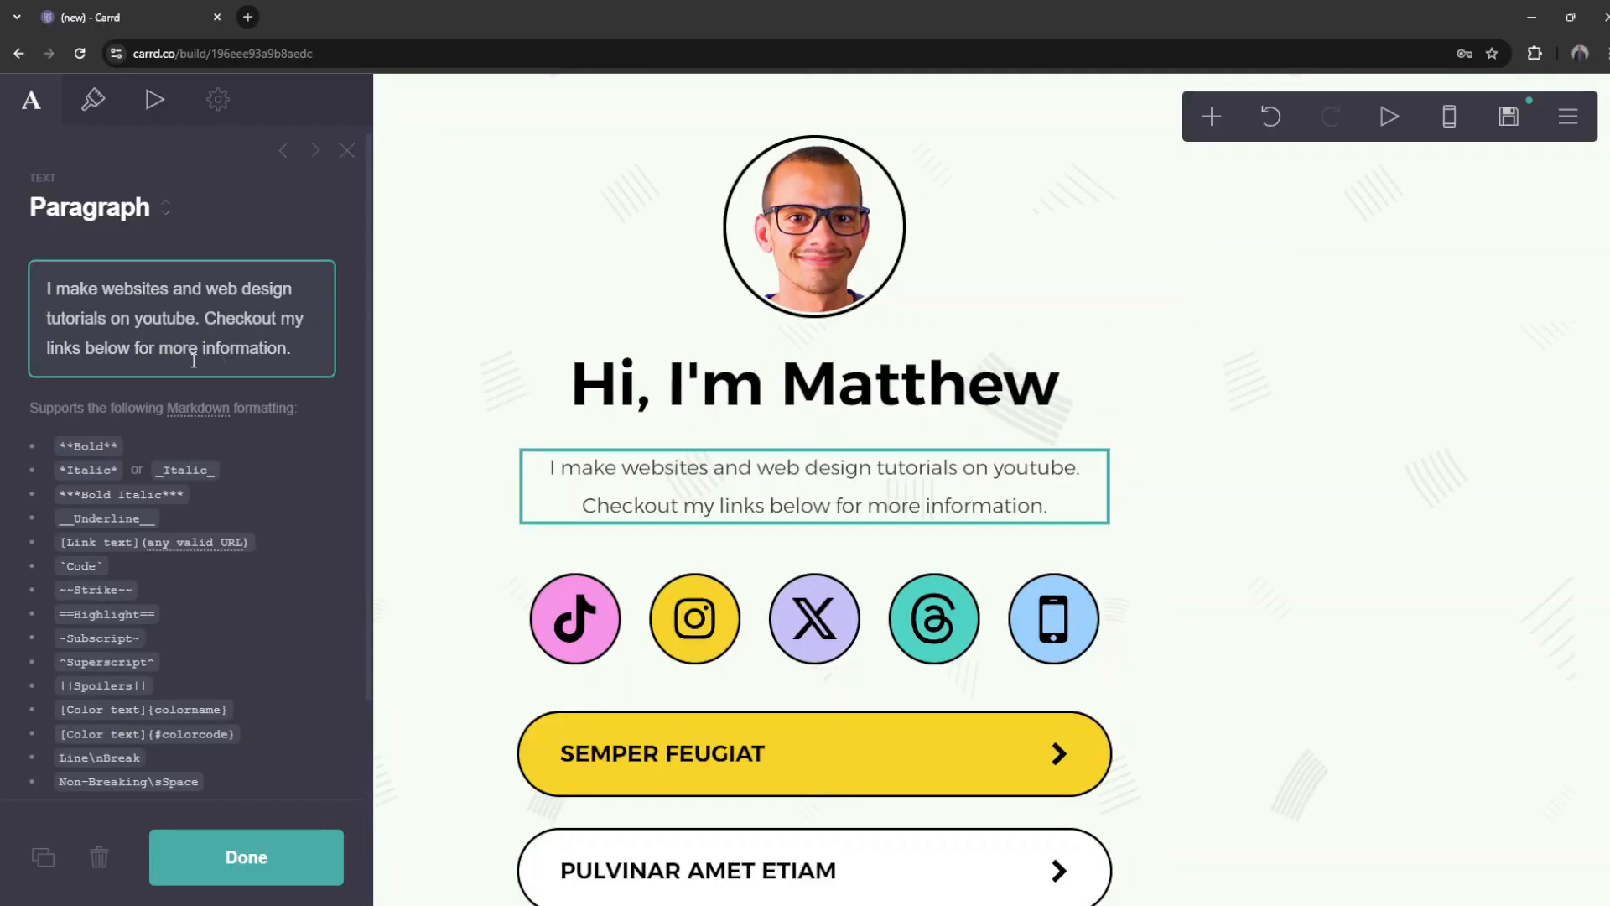
left_click(255, 320)
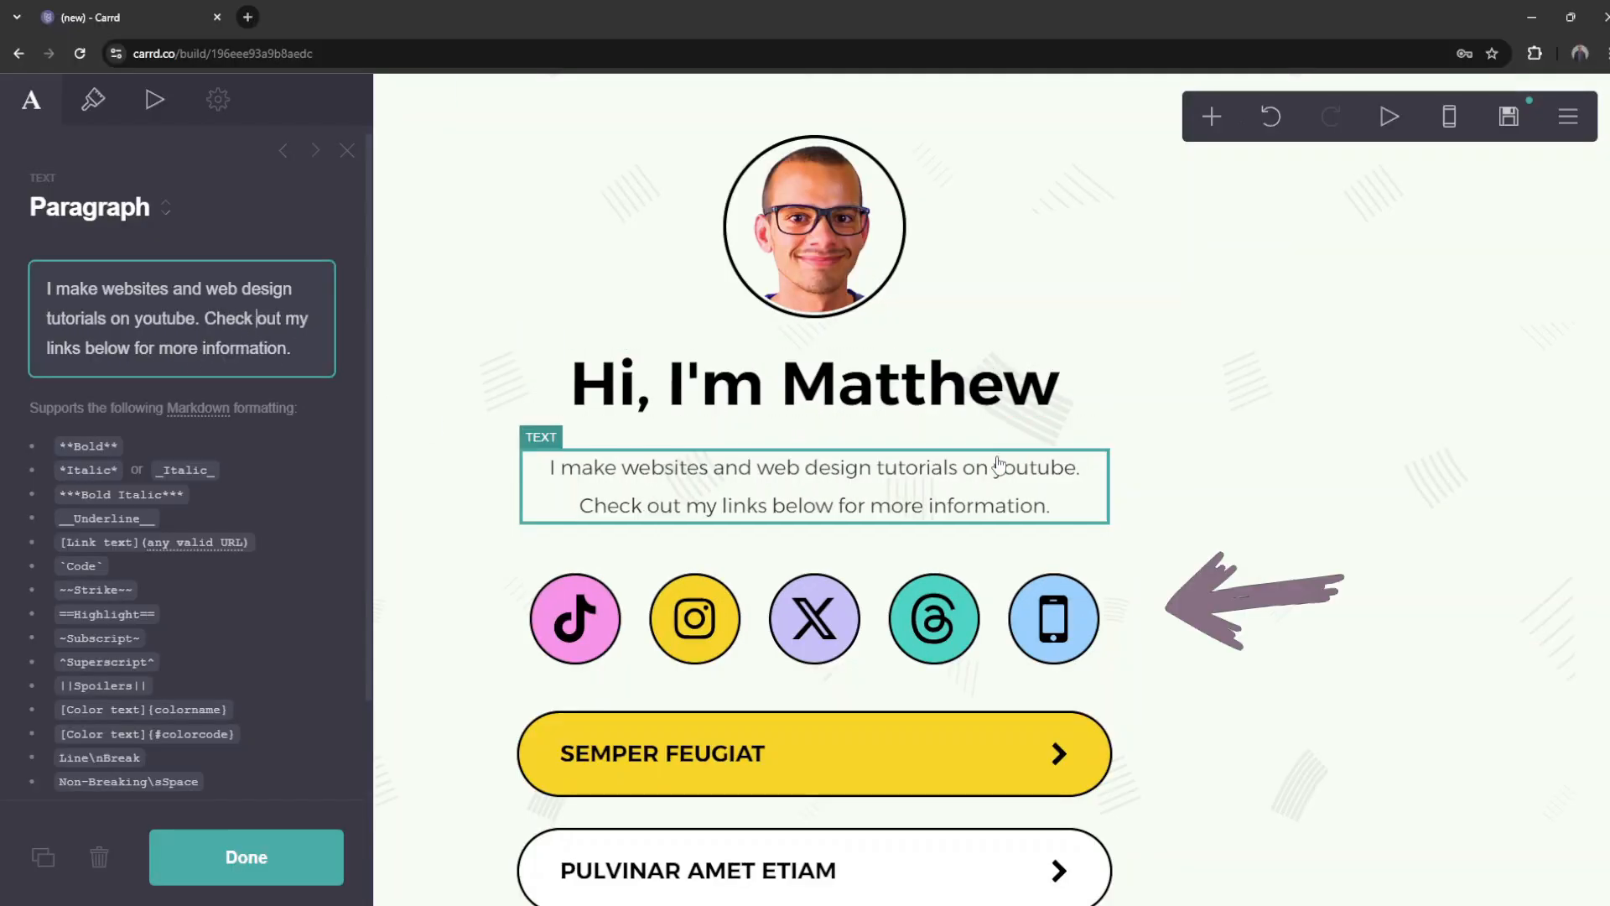
scroll(1003, 466, "down", 2)
left_click(577, 476)
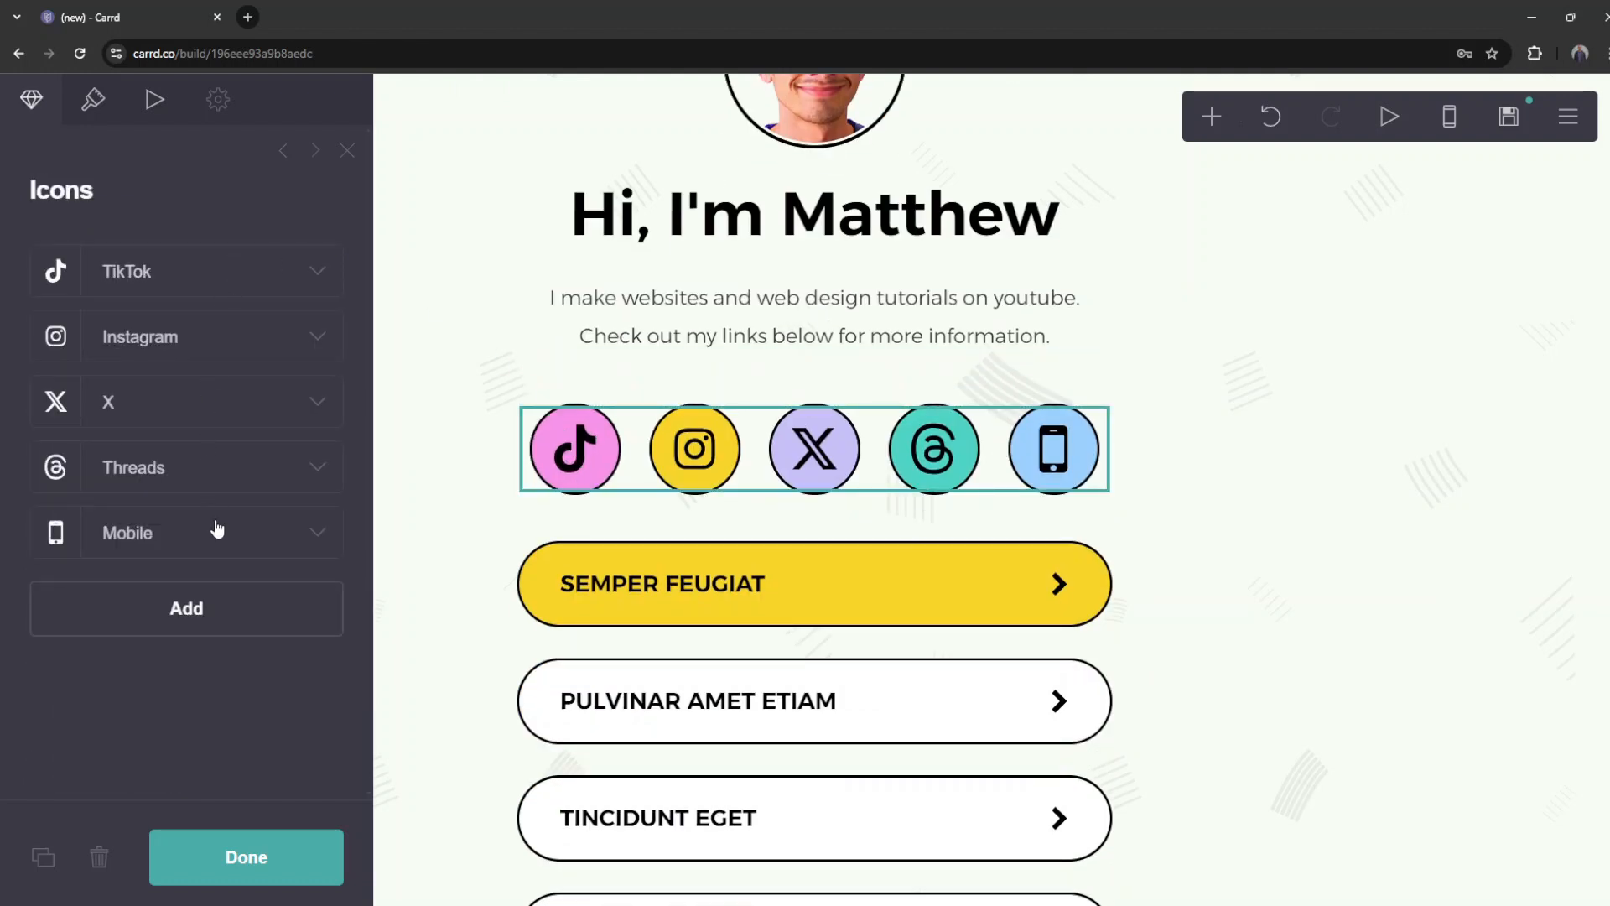
left_click(316, 274)
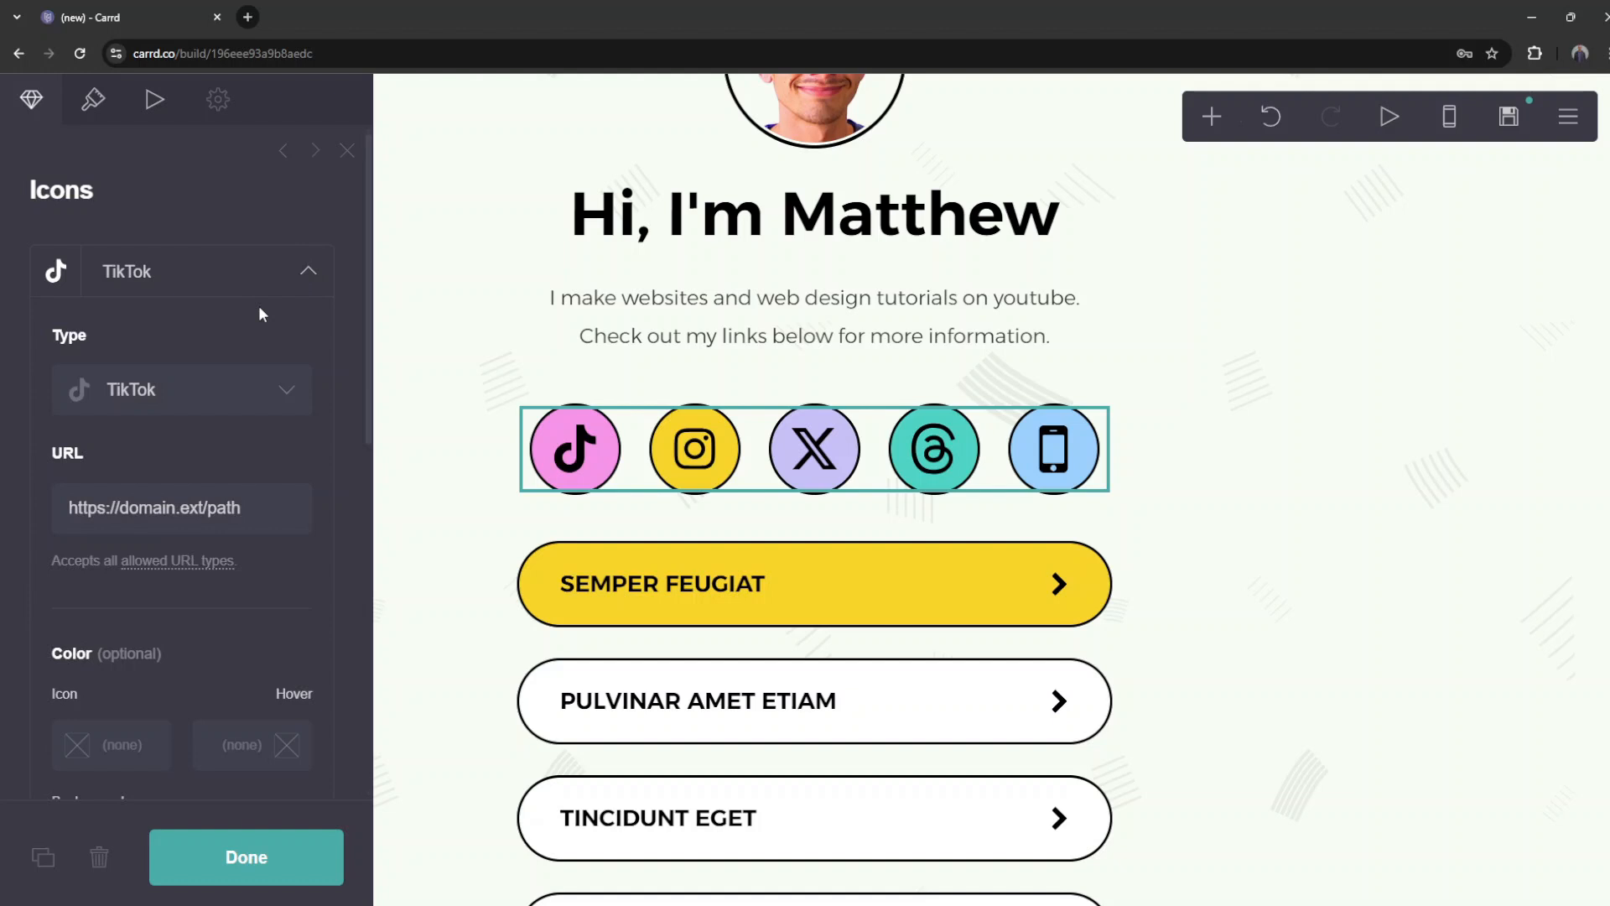
left_click(290, 390)
scroll(210, 654, "down", 10)
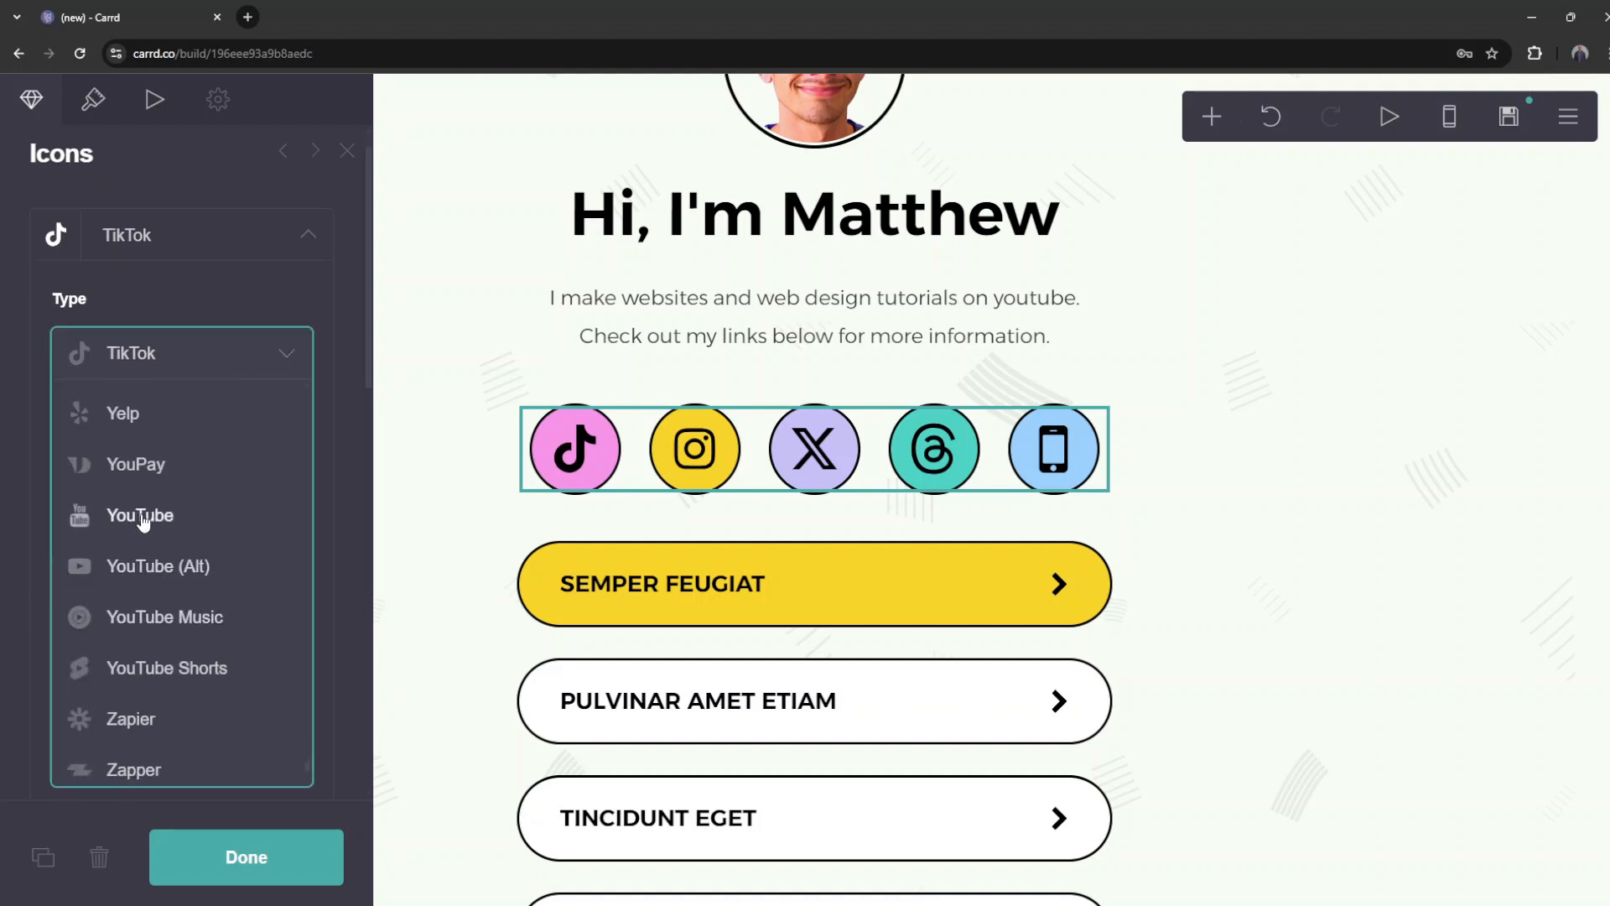
left_click(141, 514)
triple_click(66, 477)
type("https://www.youtube.com/@LanceWebsites")
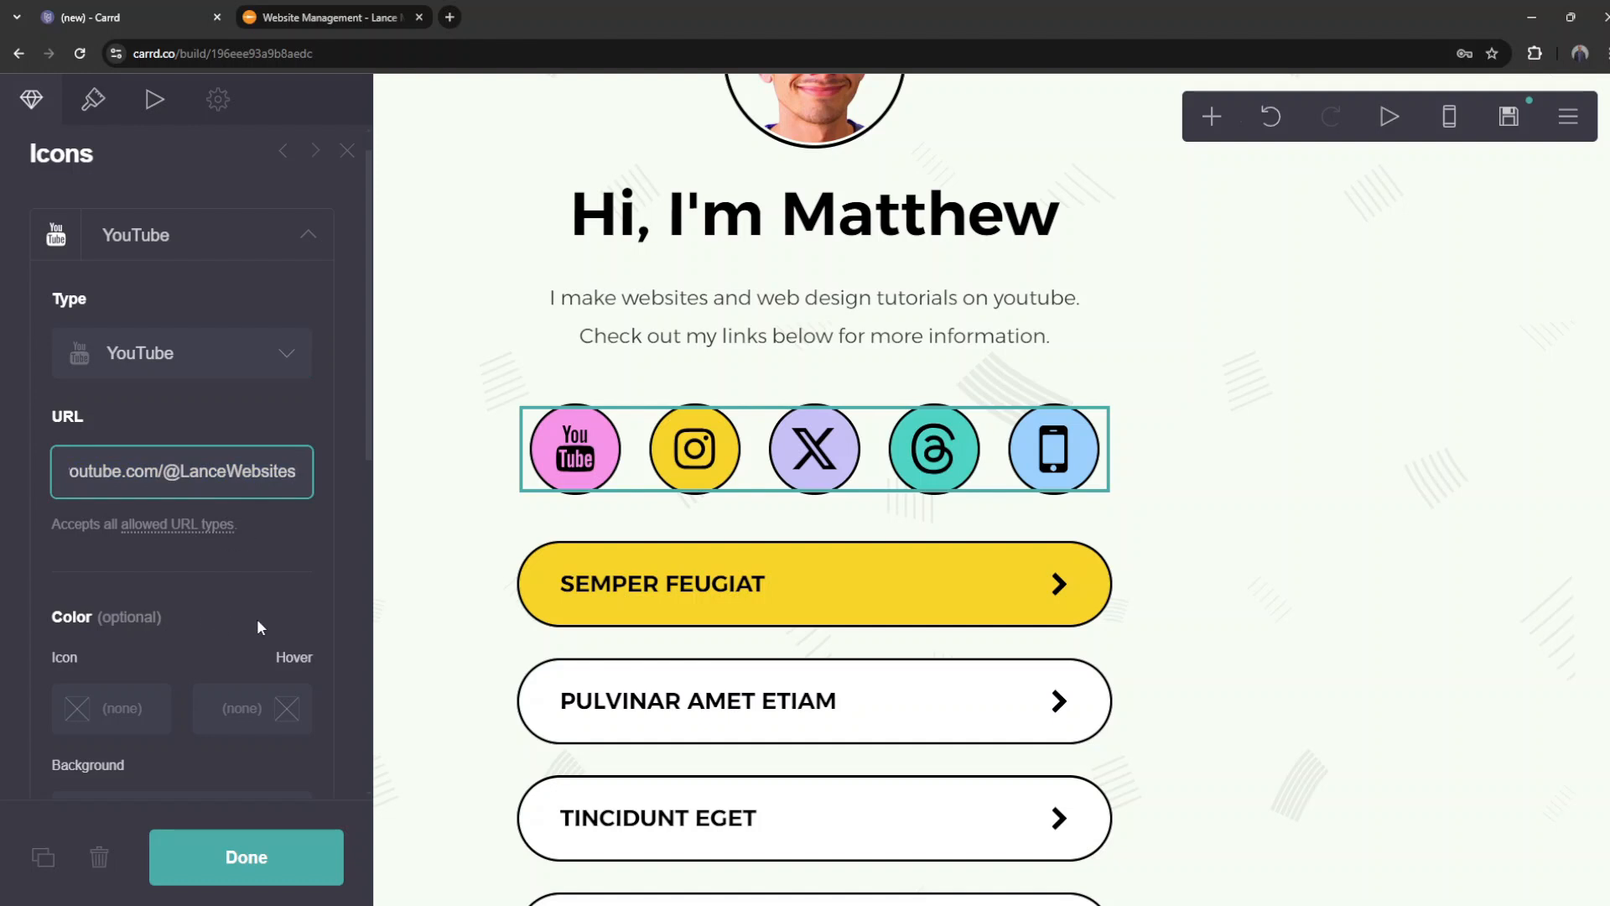
Step: Set the YouTube icon's background colour to red, #EB0202
scroll(258, 625, "down", 2)
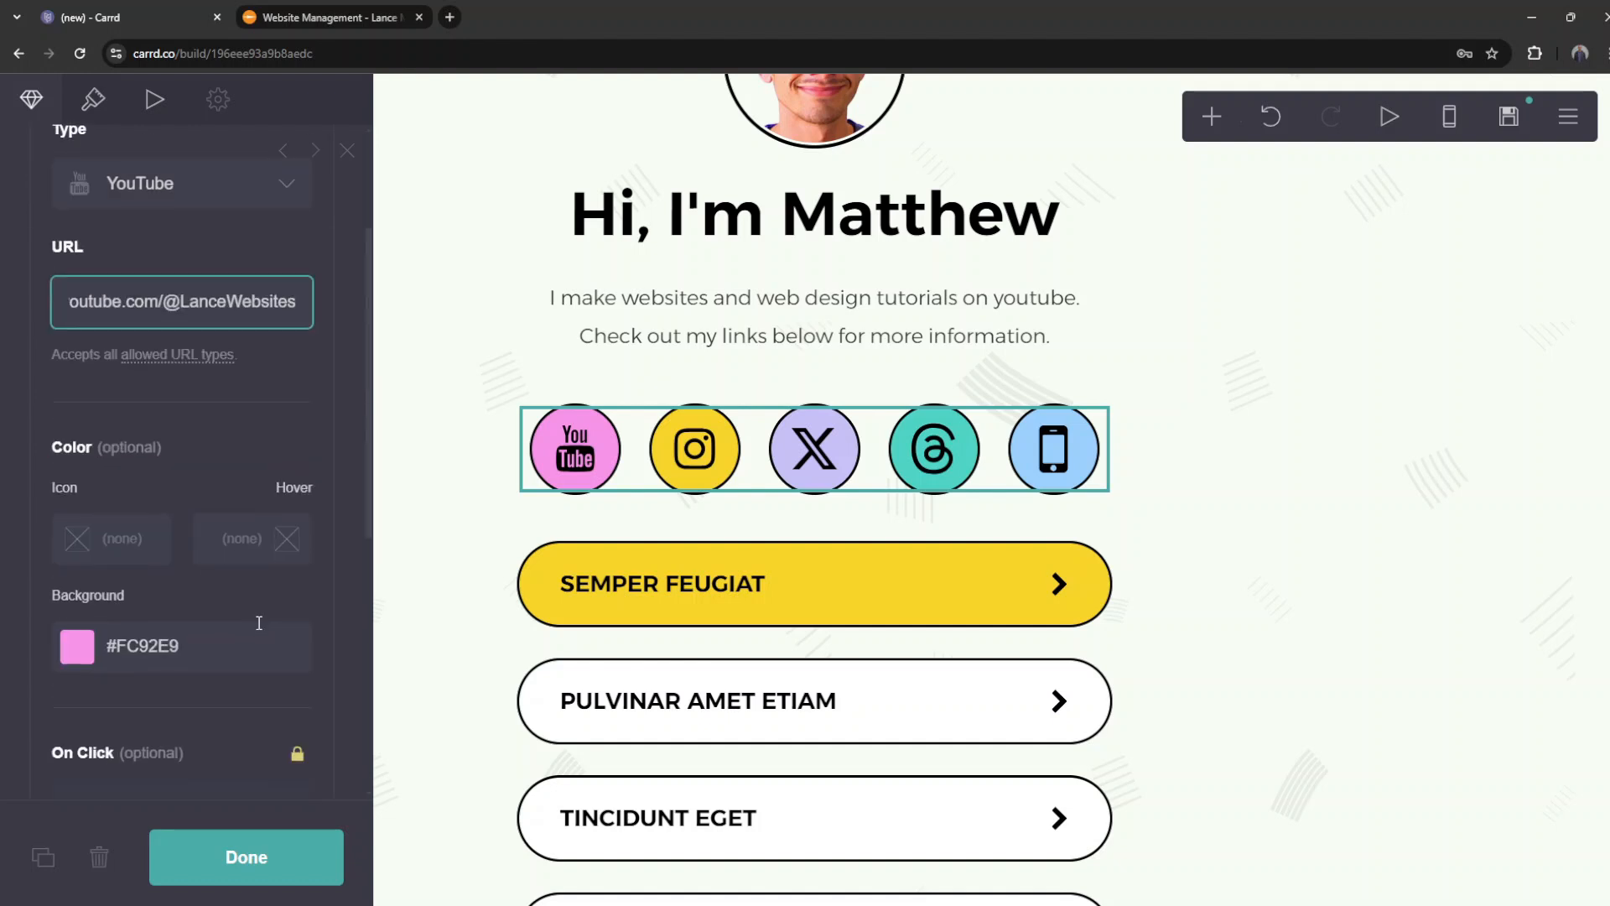
left_click(118, 653)
scroll(101, 587, "down", 3)
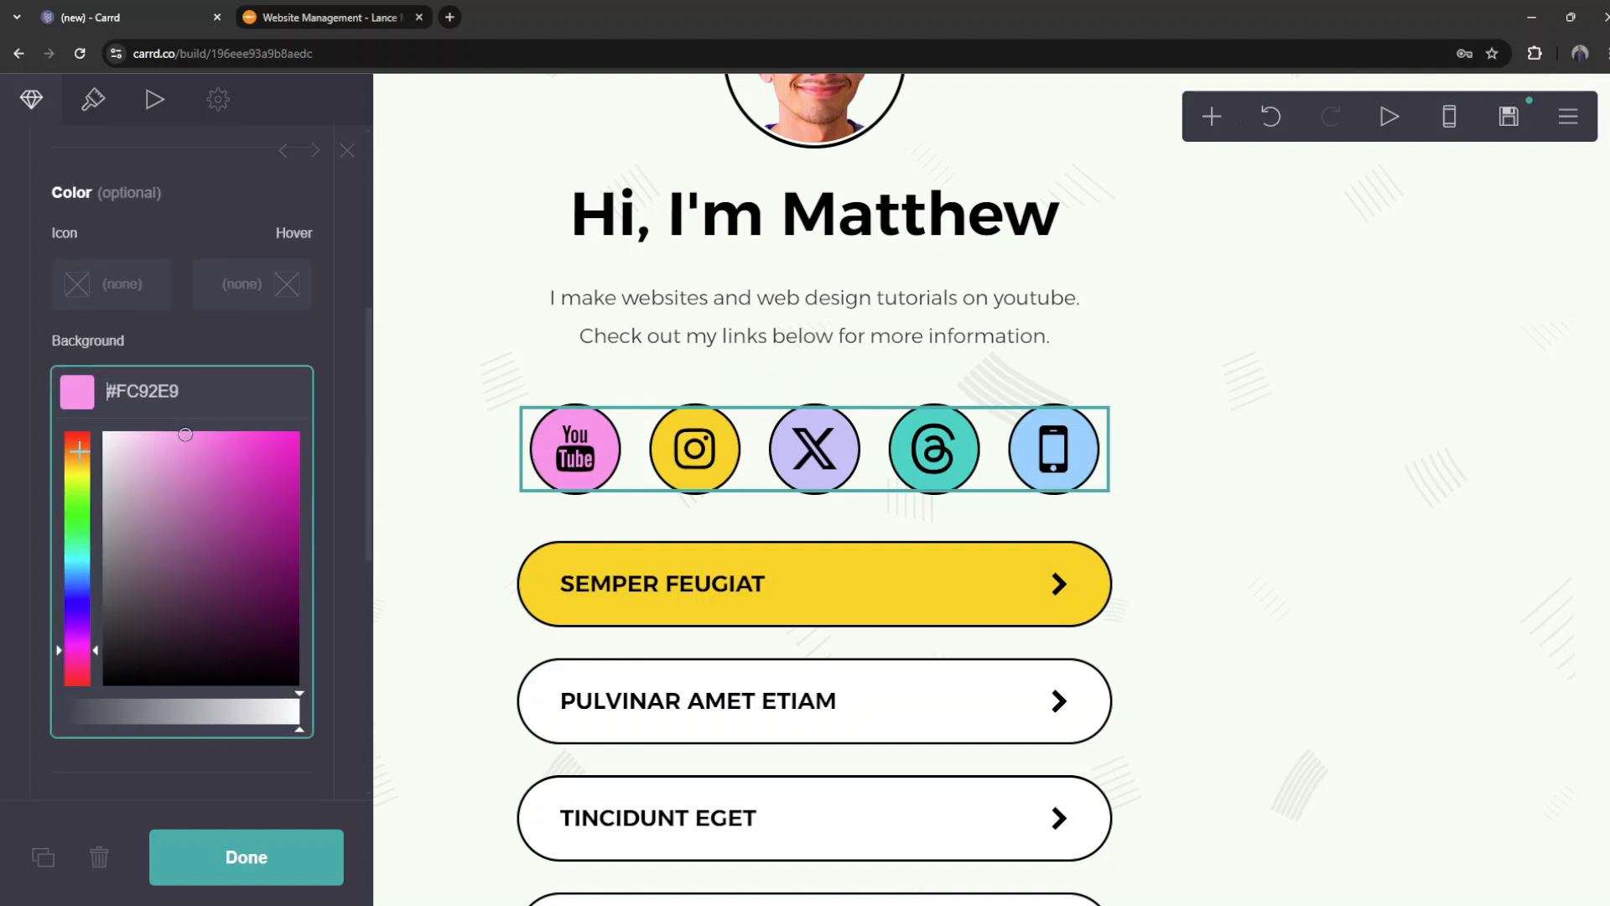
left_click_drag(80, 453, 60, 428)
left_click_drag(189, 435, 298, 451)
left_click(288, 348)
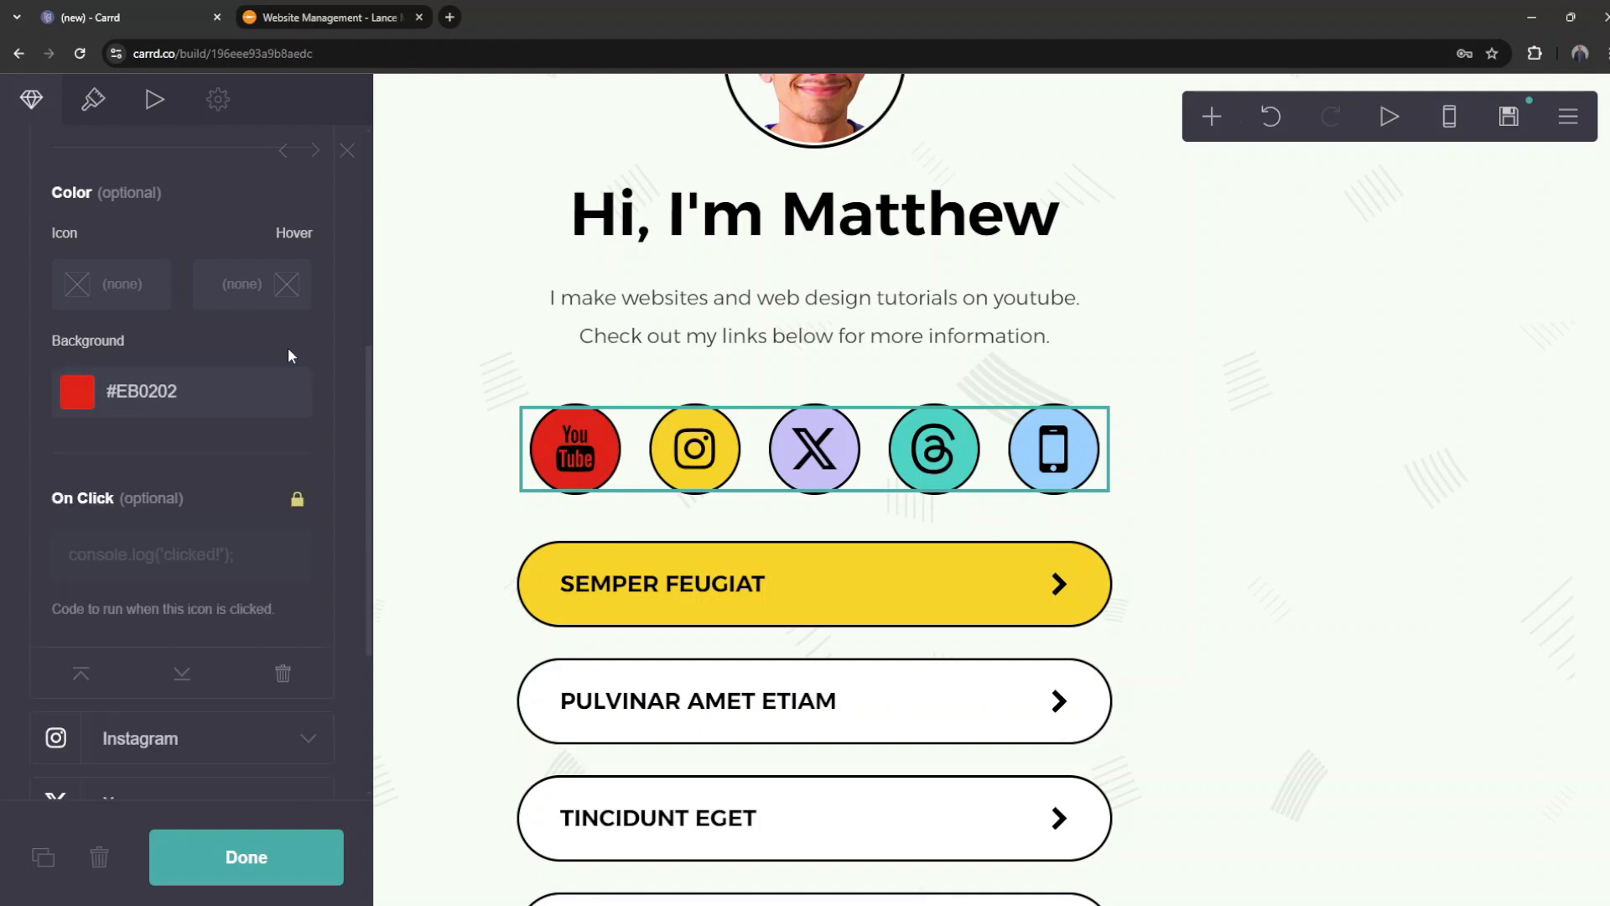
Step: Set the YouTube social icon's icon colour to white, #FFFFFF, and close the icons settings
scroll(243, 575, "down", 1)
scroll(242, 575, "up", 3)
scroll(244, 579, "up", 2)
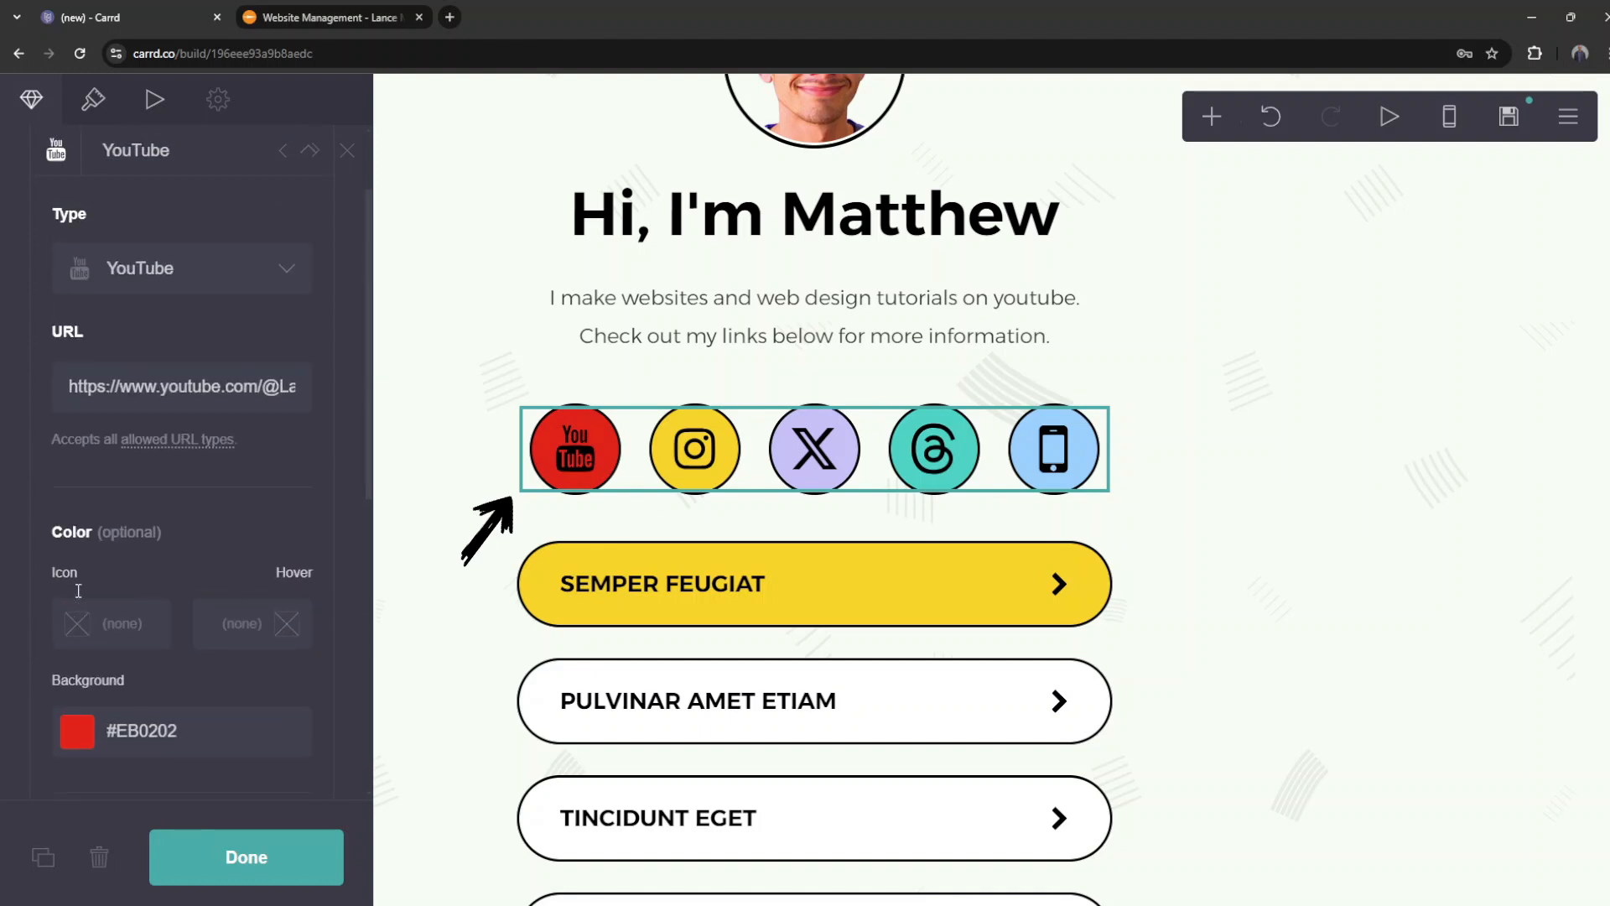
scroll(78, 625, "up", 2)
scroll(87, 618, "down", 2)
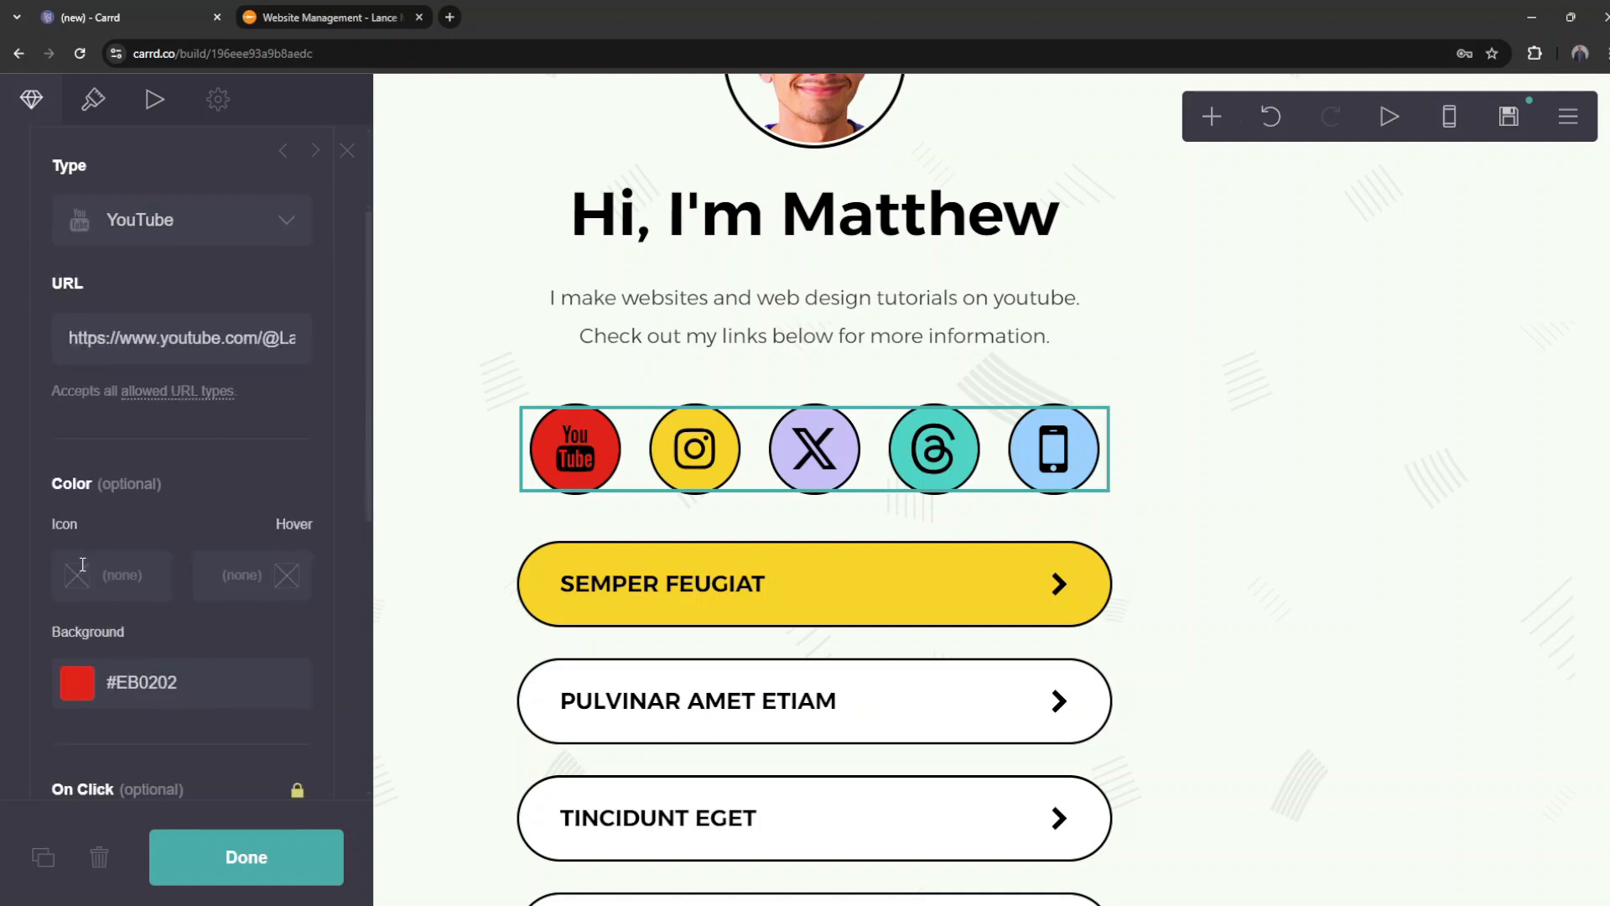
left_click(82, 567)
scroll(92, 579, "down", 3)
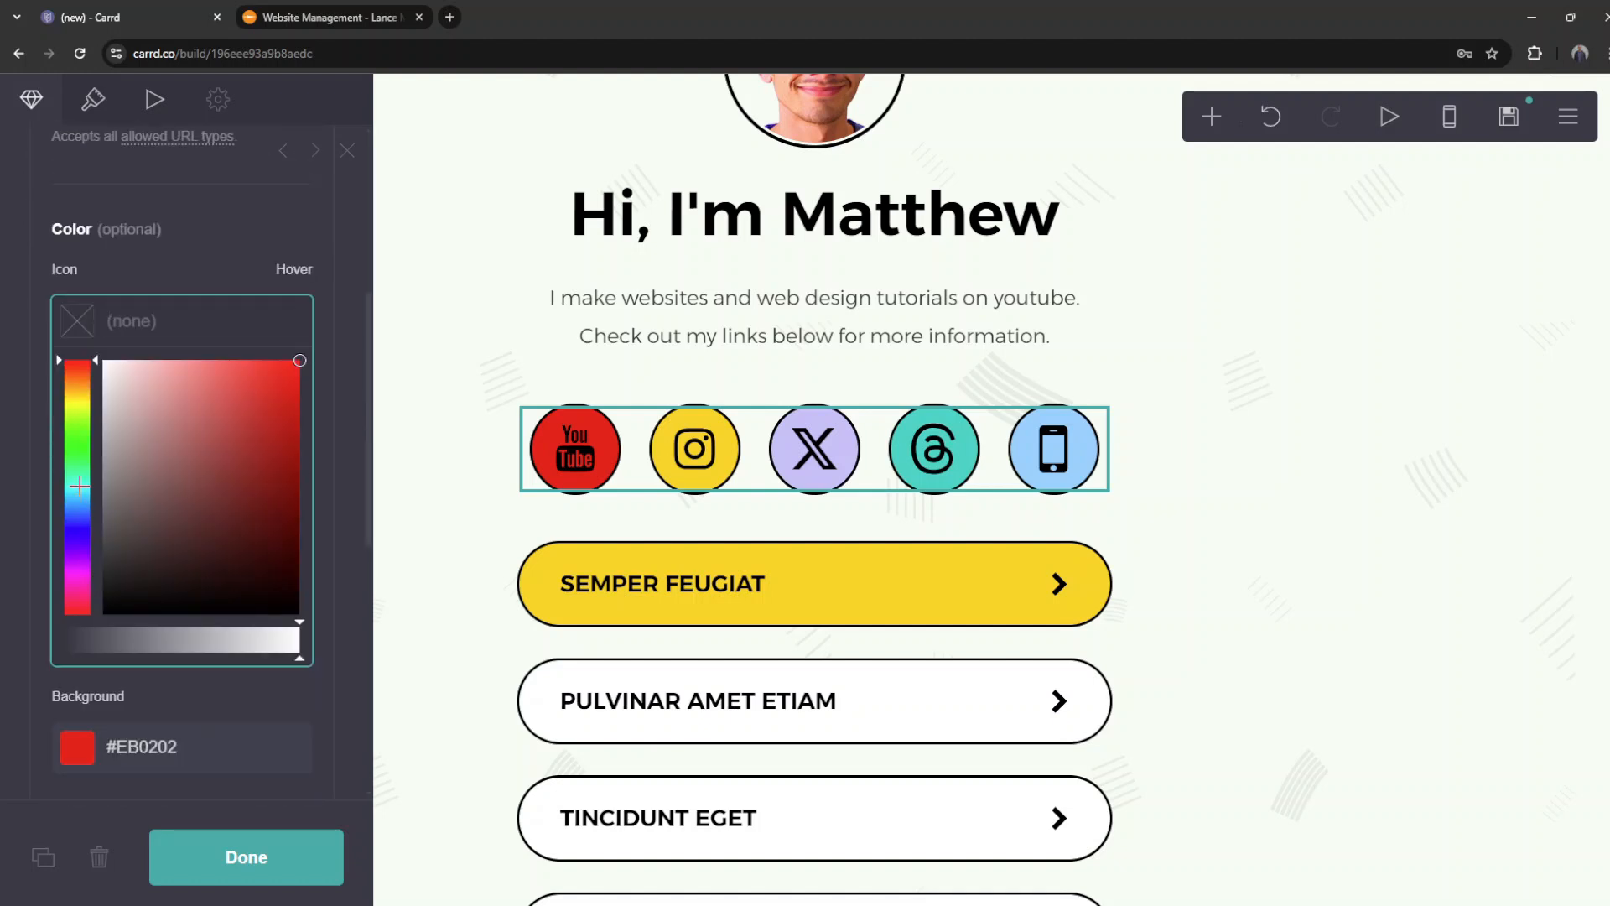
left_click_drag(155, 461, 99, 340)
scroll(539, 453, "up", 2)
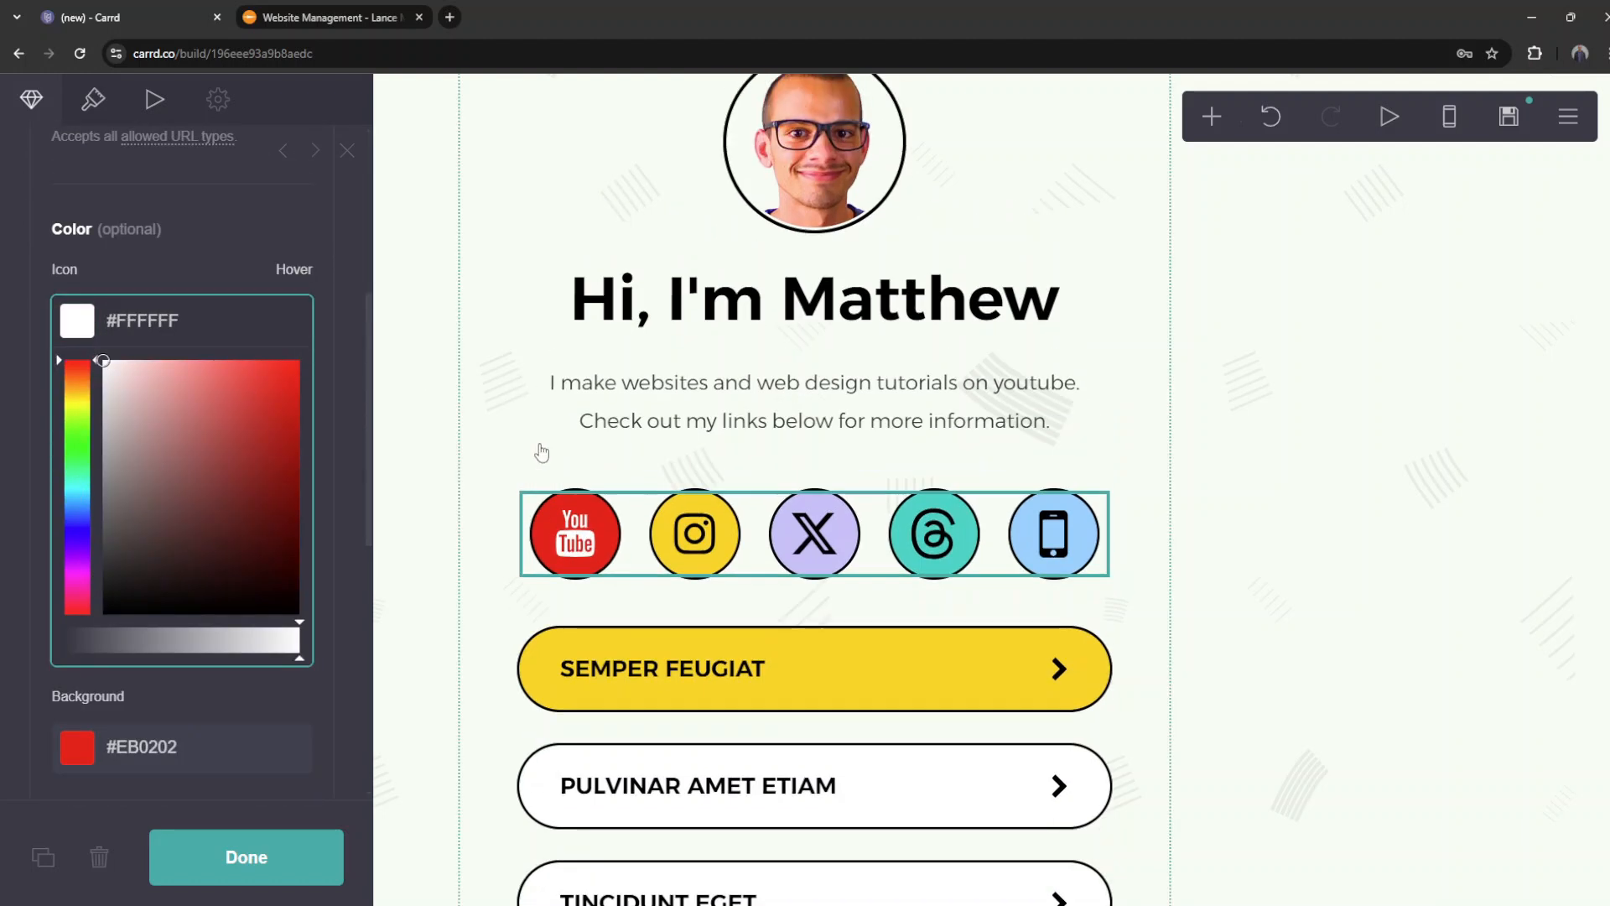
scroll(192, 478, "up", 2)
left_click(190, 475)
key("Escape")
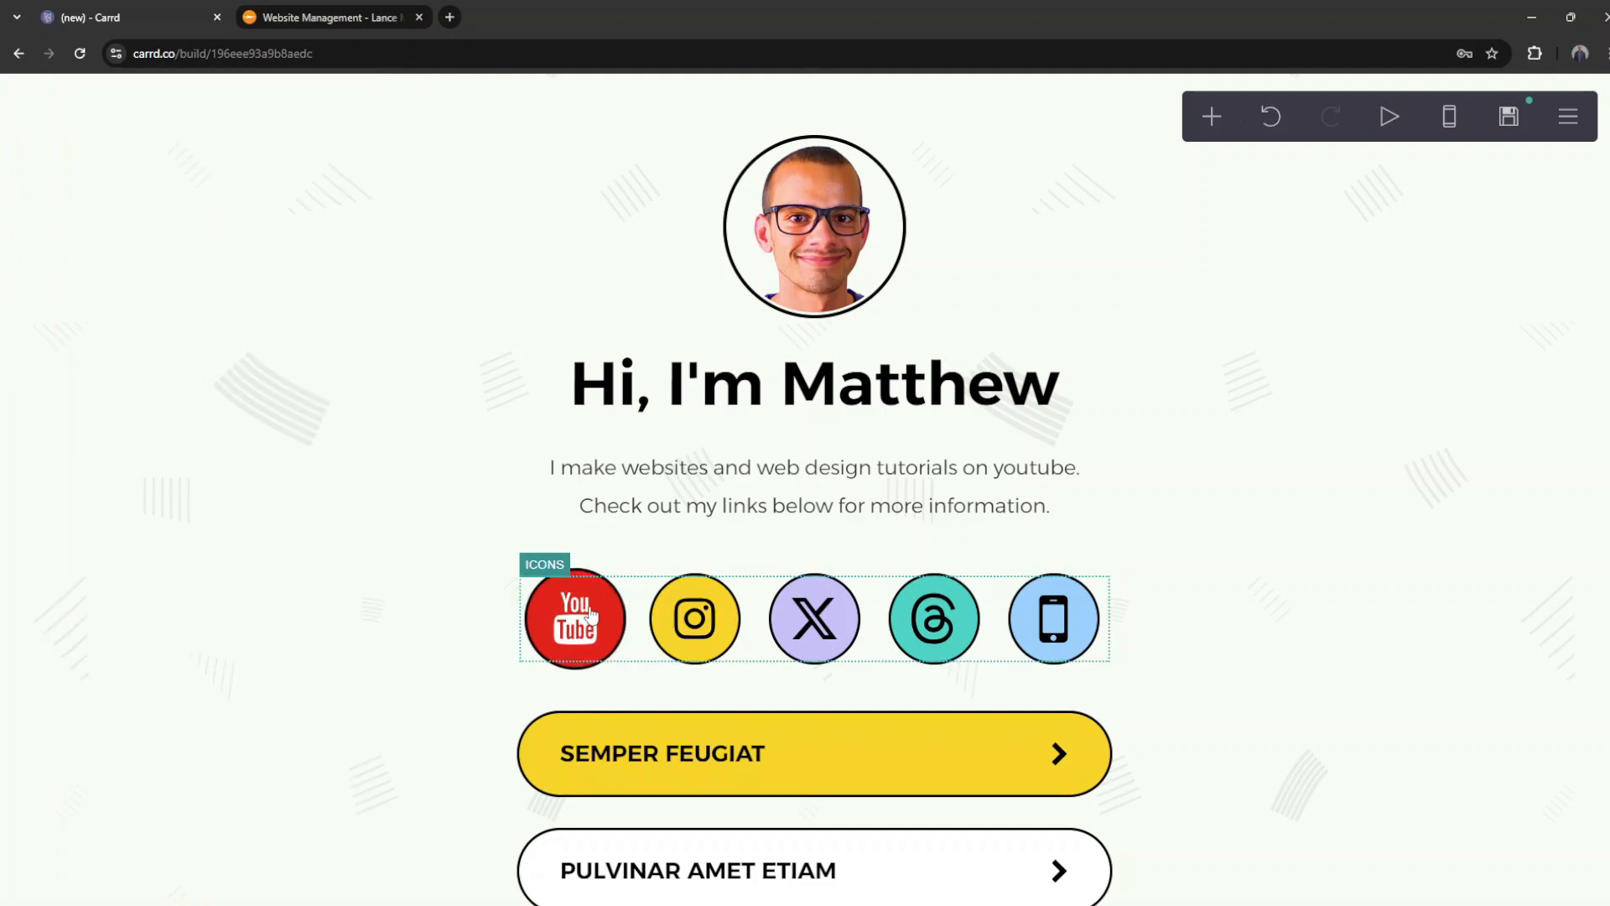
left_click(31, 227)
left_click(92, 117)
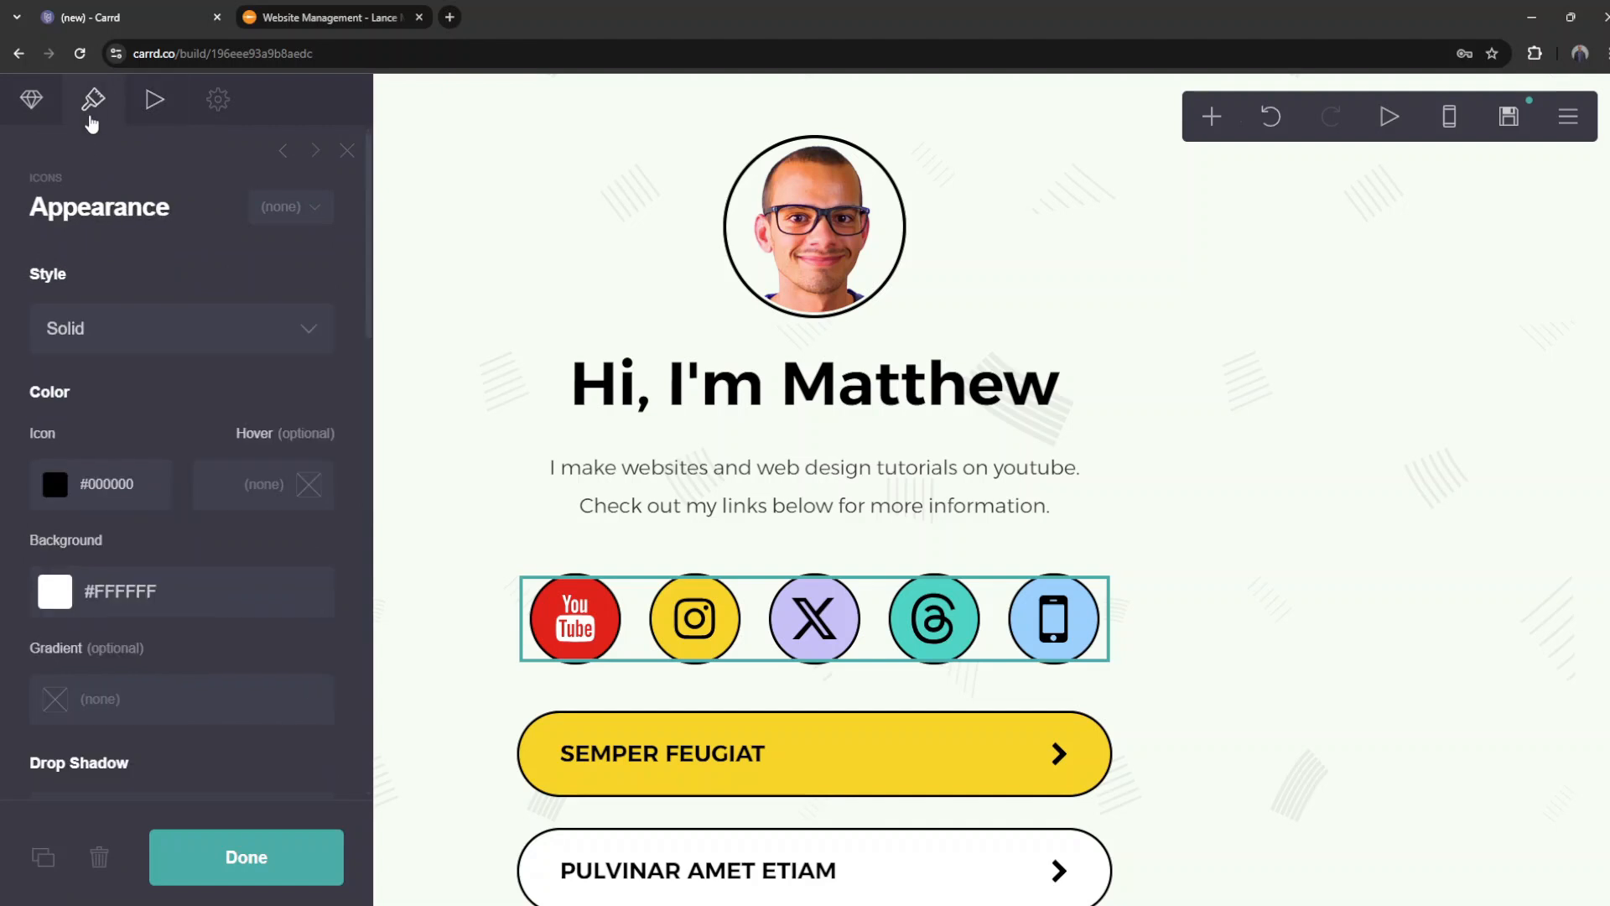
scroll(168, 352, "down", 1)
left_click(30, 101)
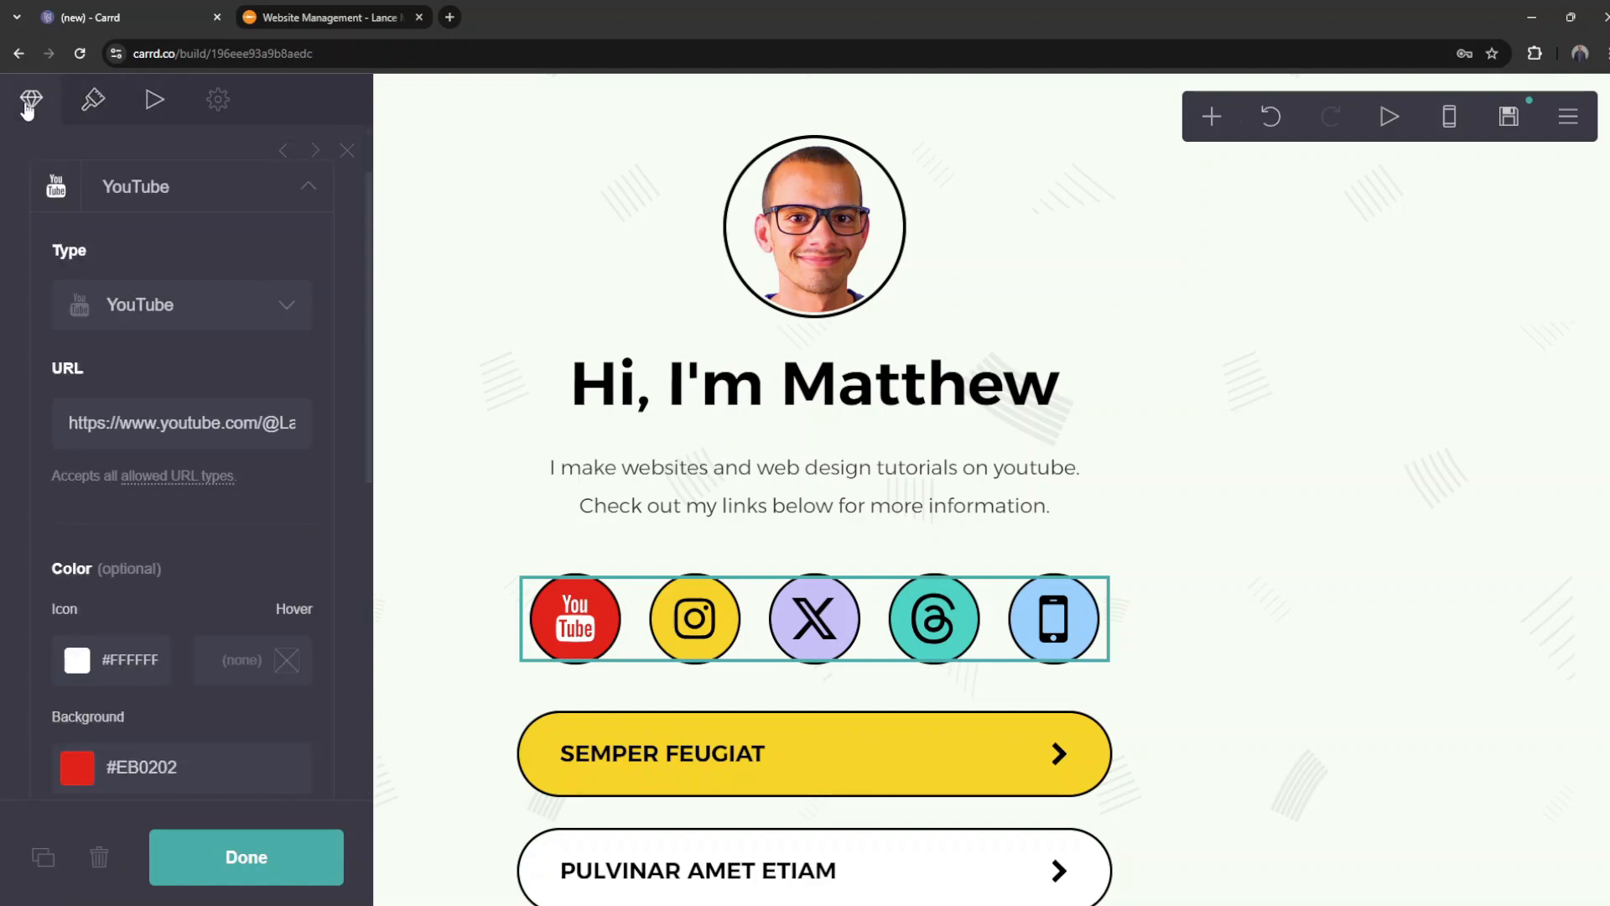
scroll(220, 639, "down", 4)
scroll(220, 620, "up", 4)
scroll(212, 593, "down", 8)
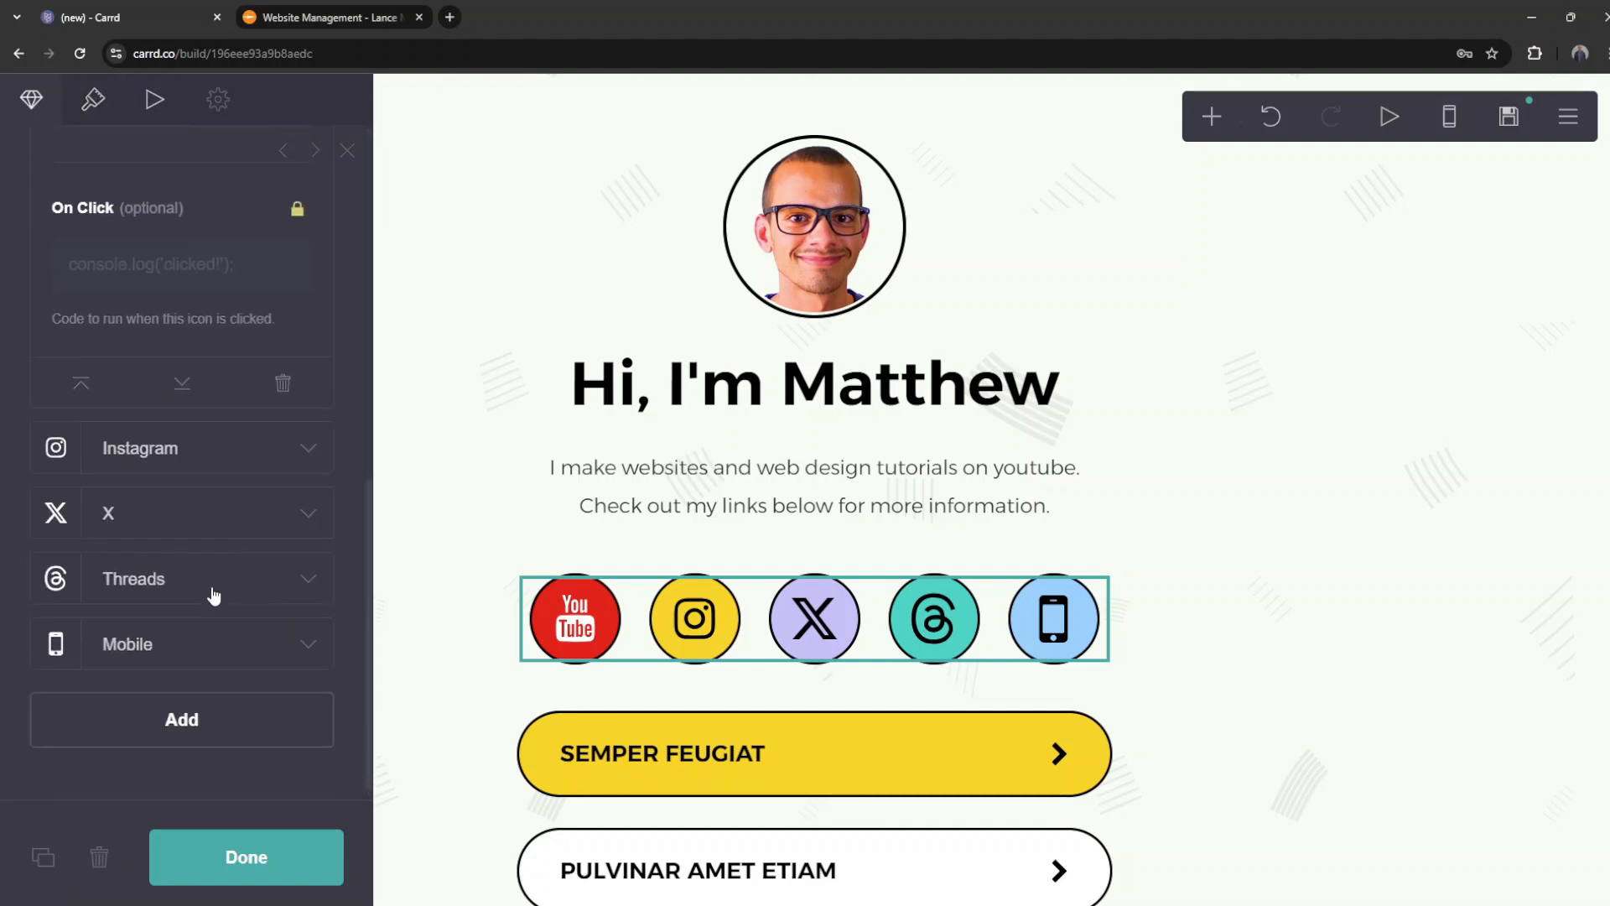
left_click(273, 451)
left_click(176, 573)
type("https://www.instagram.com/lance.mvn/")
Step: Set the Instagram icon's background colour to pink, #E66CD2, and its icon colour to white, #FFFFFF
scroll(171, 511, "down", 4)
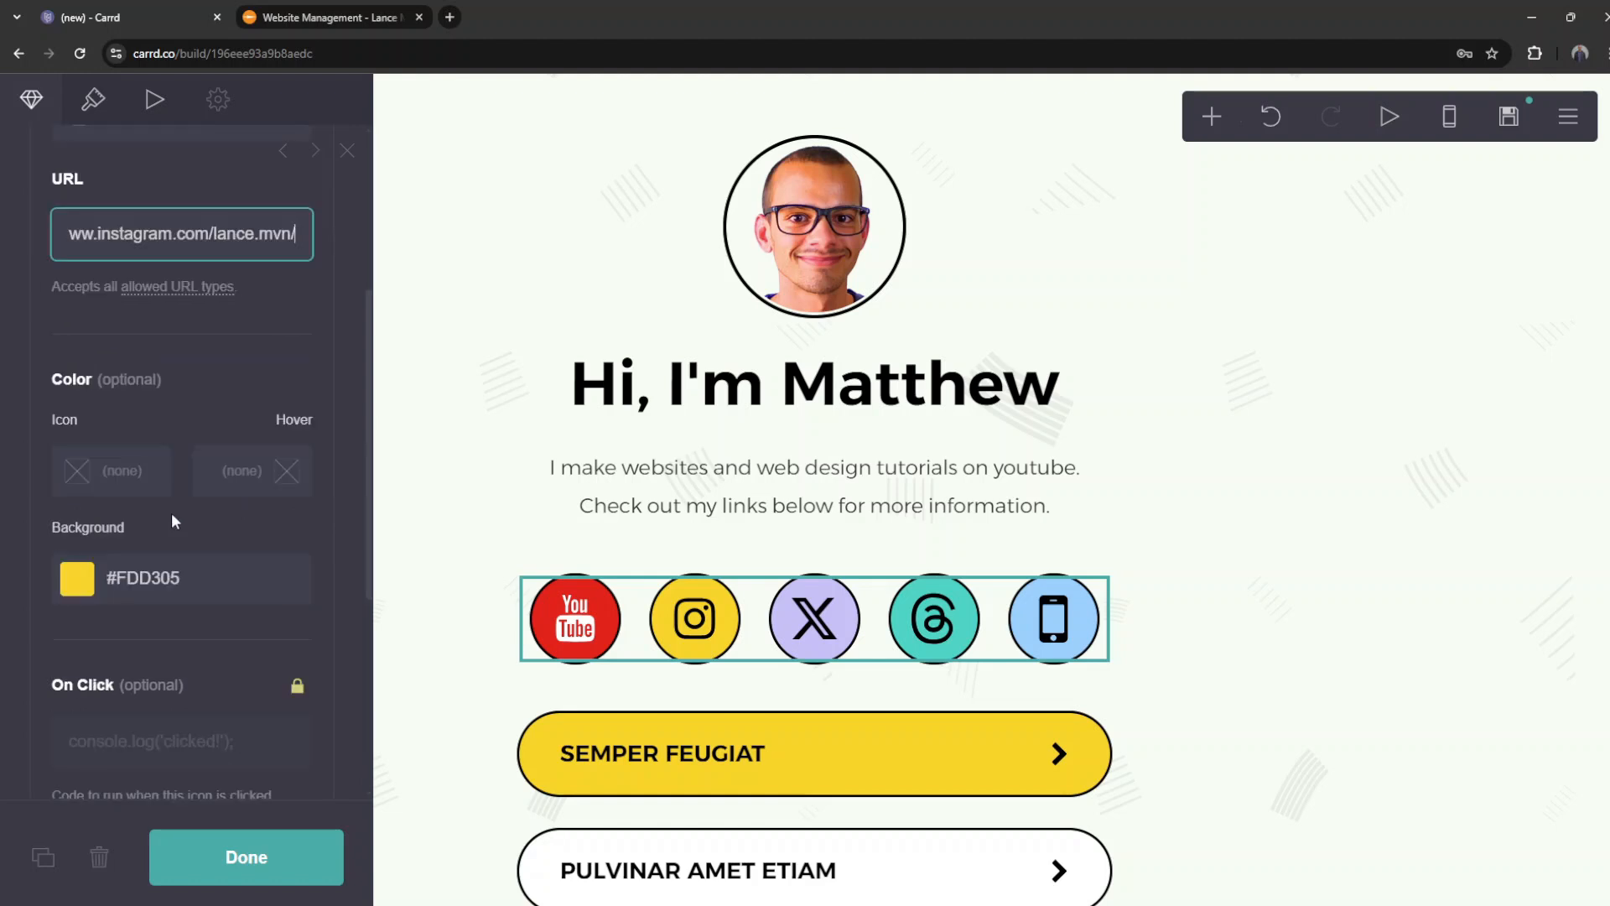
left_click(171, 578)
scroll(171, 578, "down", 2)
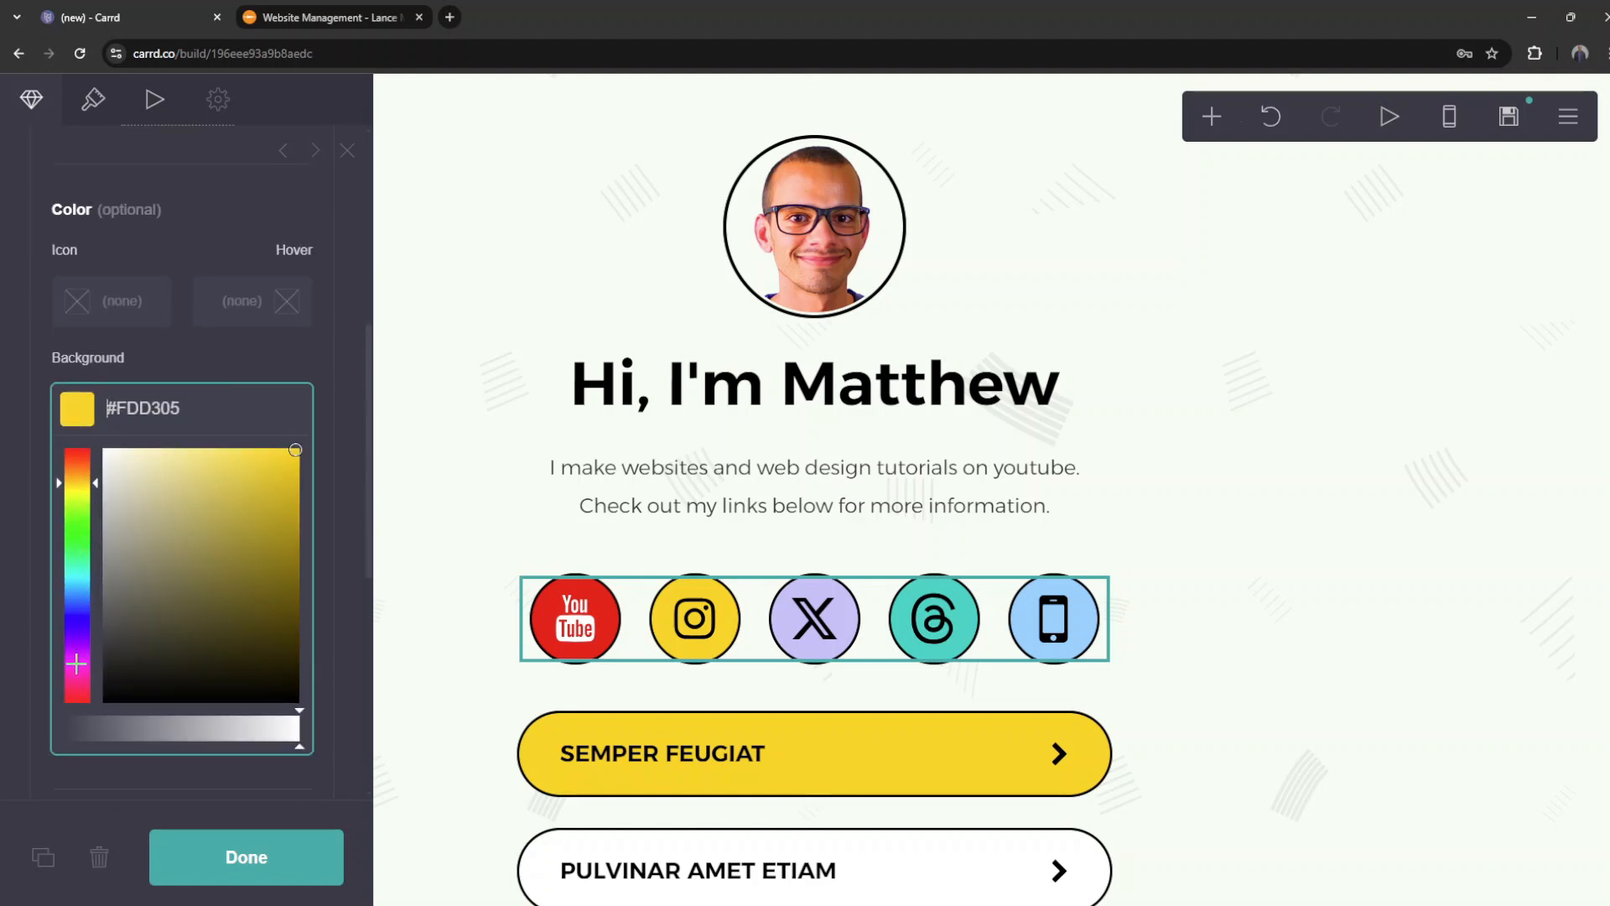
left_click(77, 667)
left_click(224, 472)
scroll(244, 393, "up", 2)
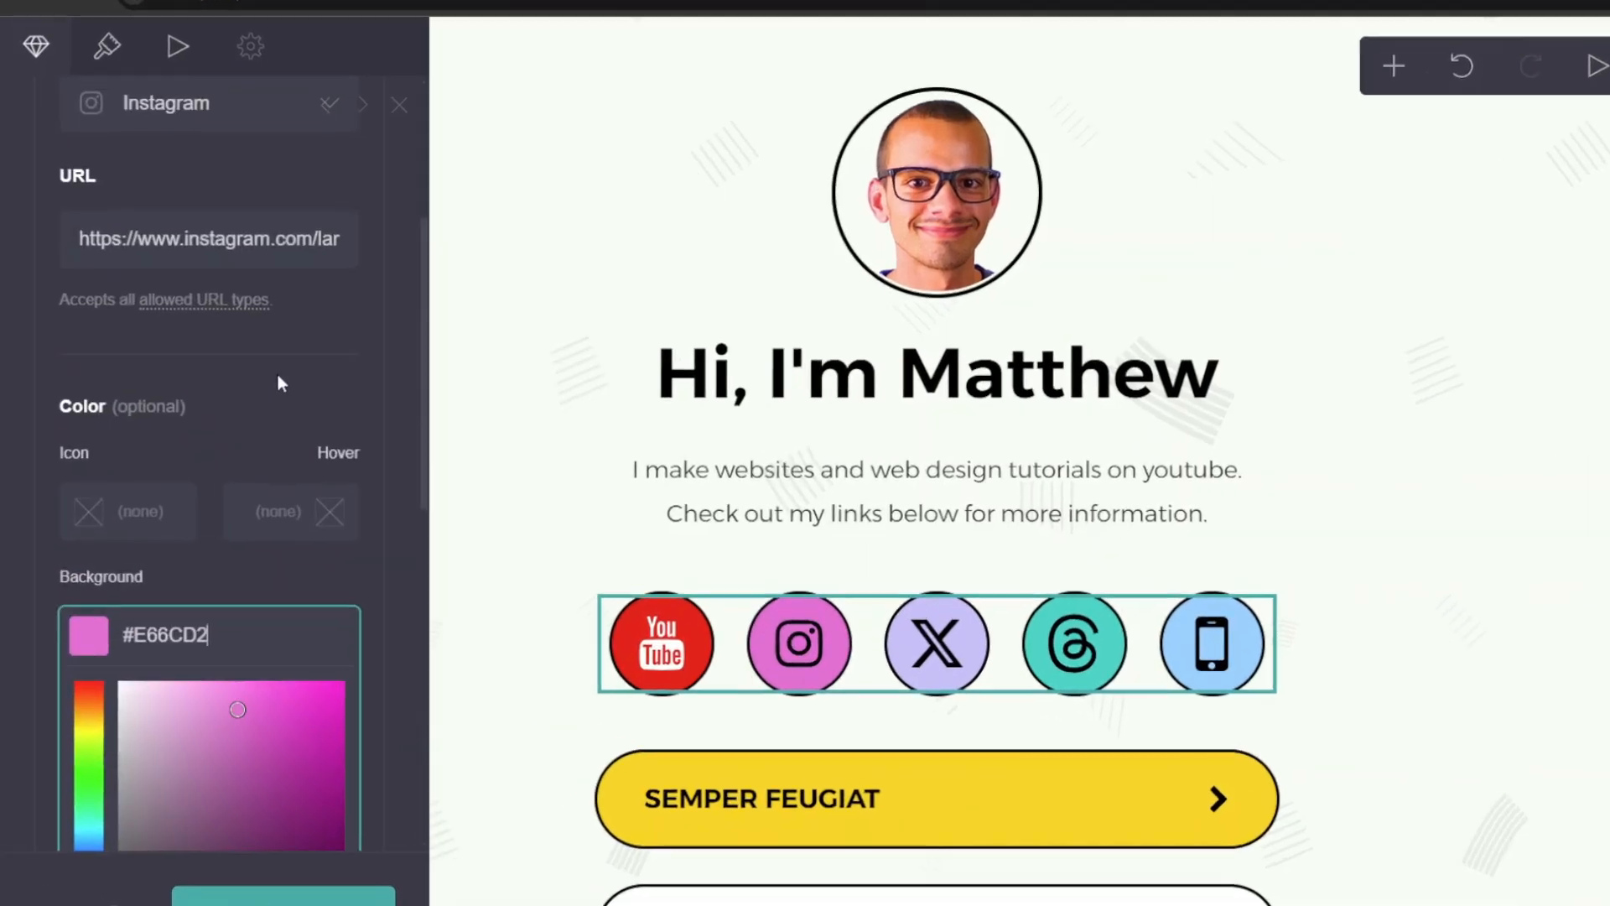
left_click(94, 513)
scroll(90, 554, "down", 1)
left_click_drag(125, 466, 116, 448)
left_click(483, 515)
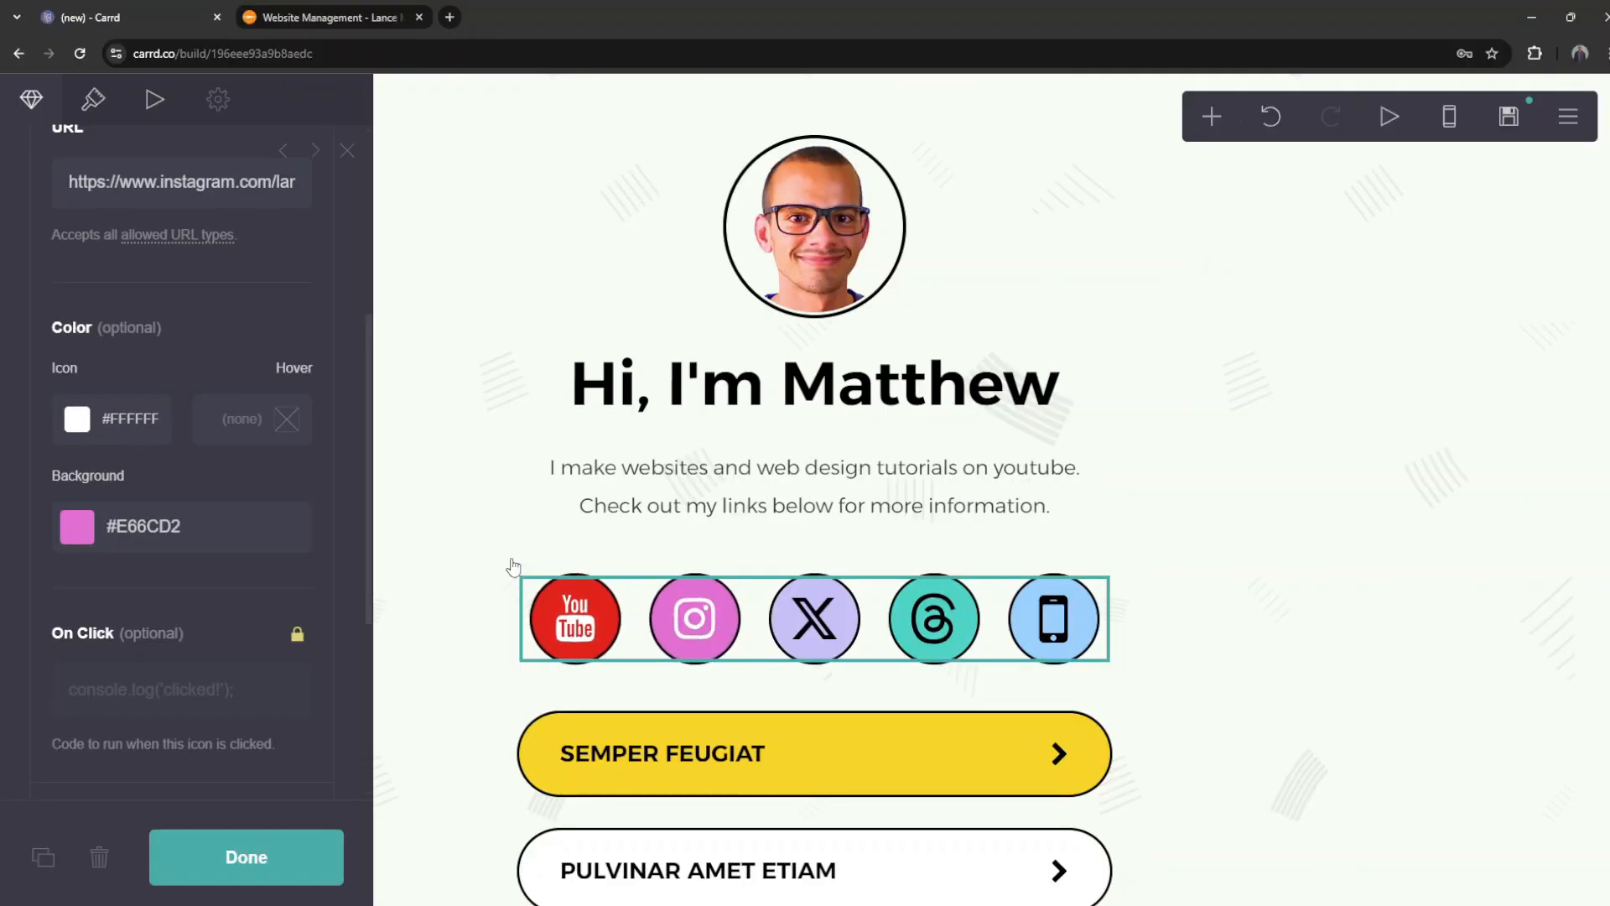
Step: Change the X social icon to WhatsApp and set its URL to the wa.me link with the contact's phone number
scroll(191, 588, "down", 2)
scroll(164, 566, "down", 3)
left_click(302, 514)
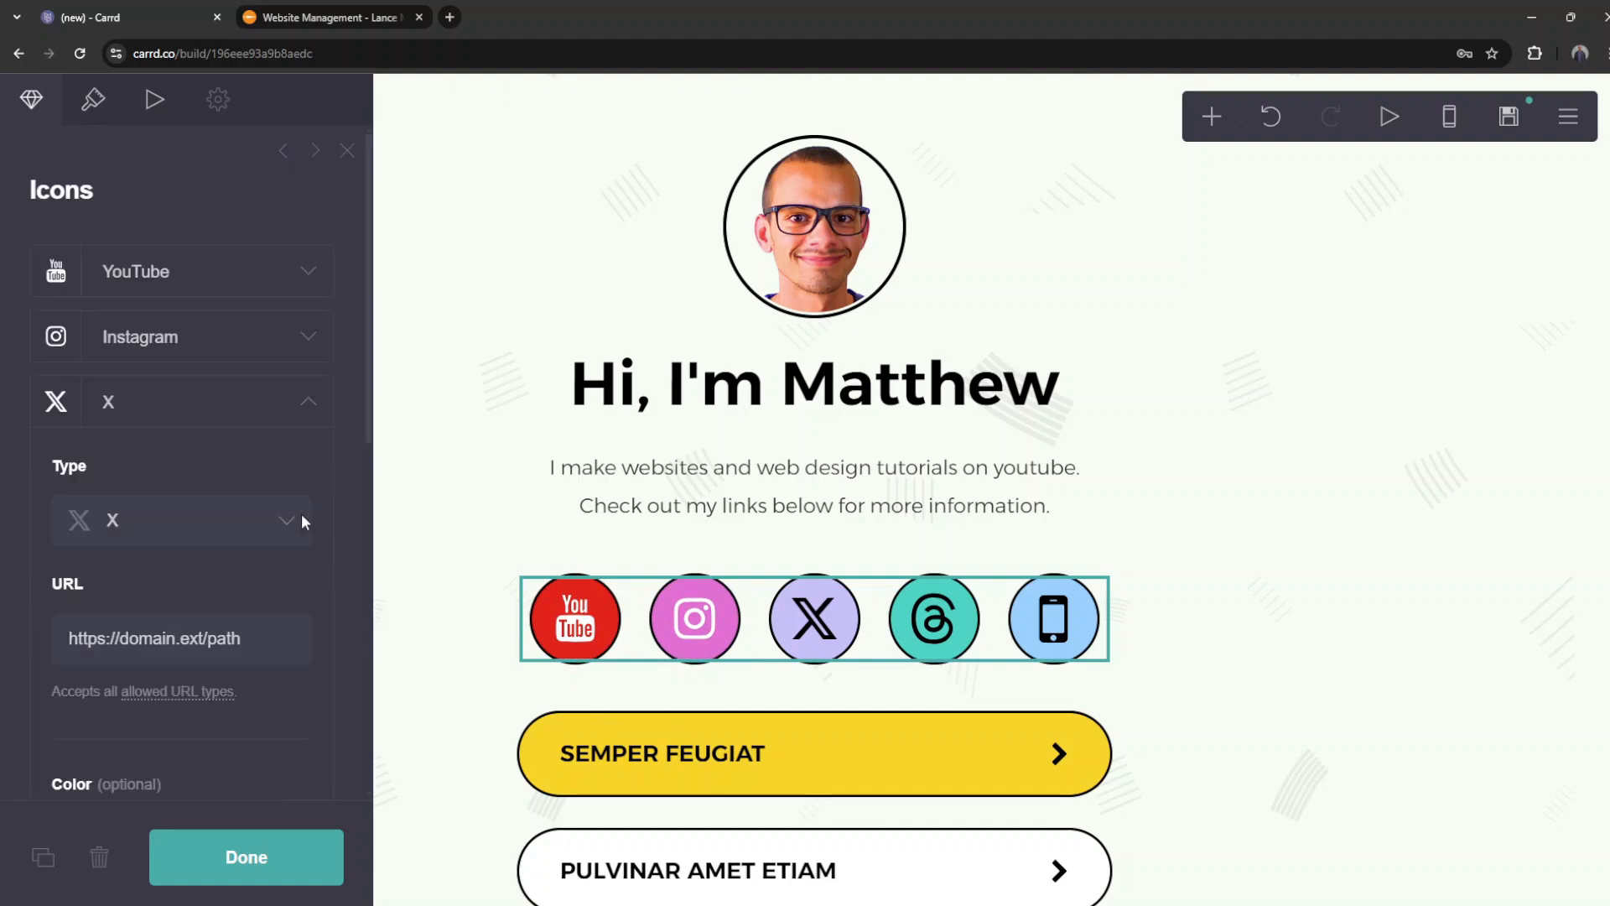
left_click(269, 400)
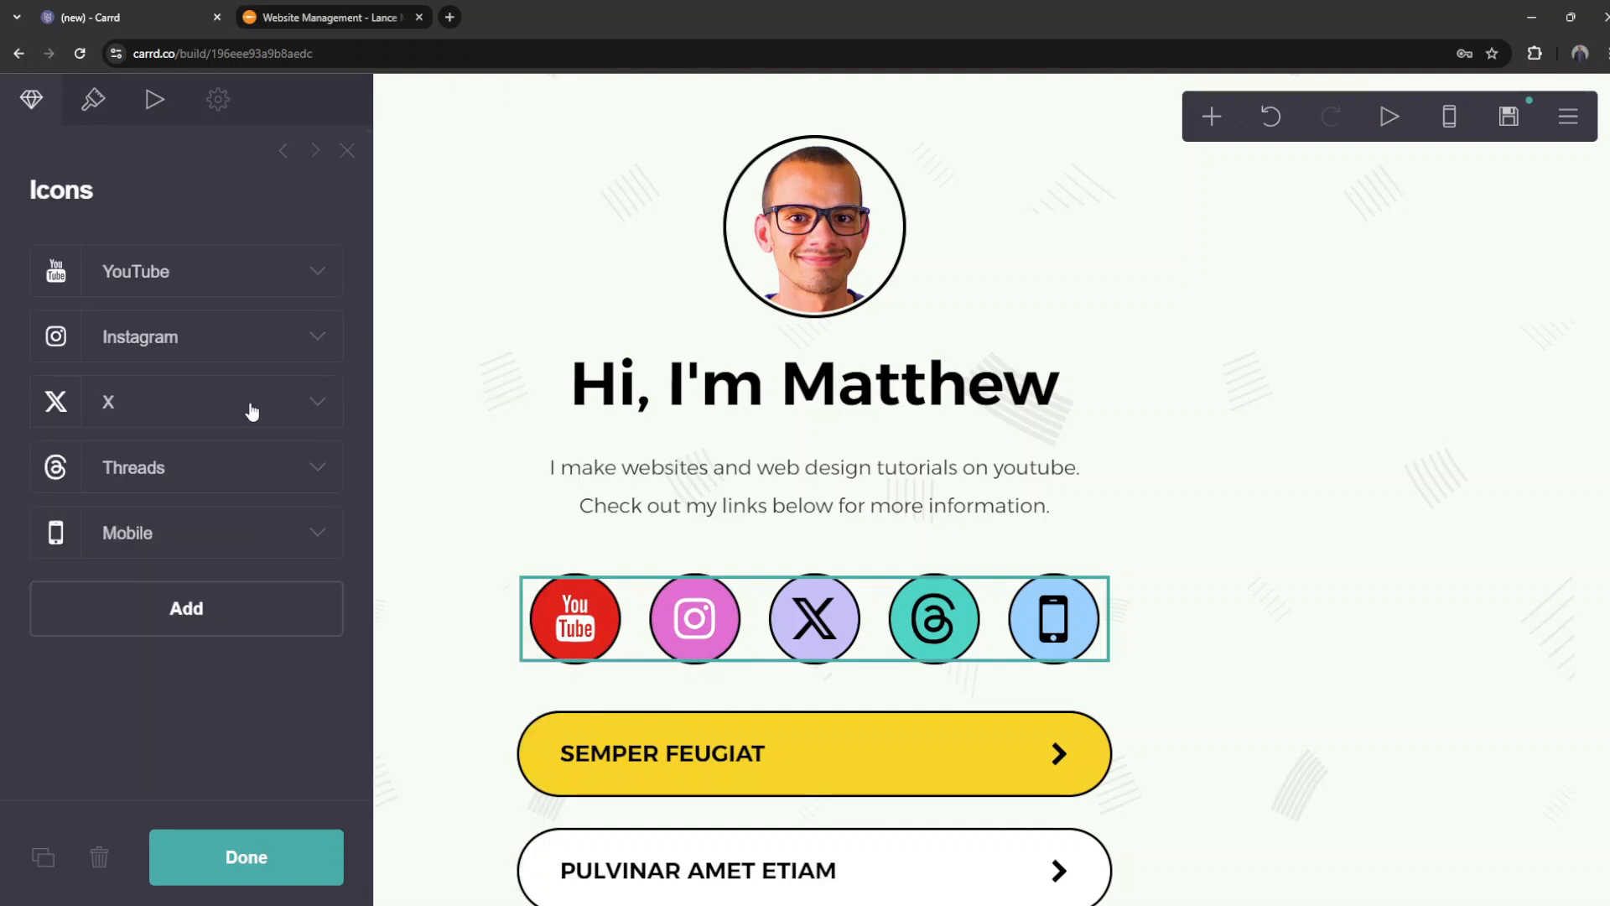
mouse_move(258, 411)
left_mouse_down()
mouse_move(269, 500)
mouse_move(230, 697)
mouse_move(126, 809)
mouse_move(257, 418)
left_mouse_up()
left_click(257, 417)
scroll(210, 661, "down", 2)
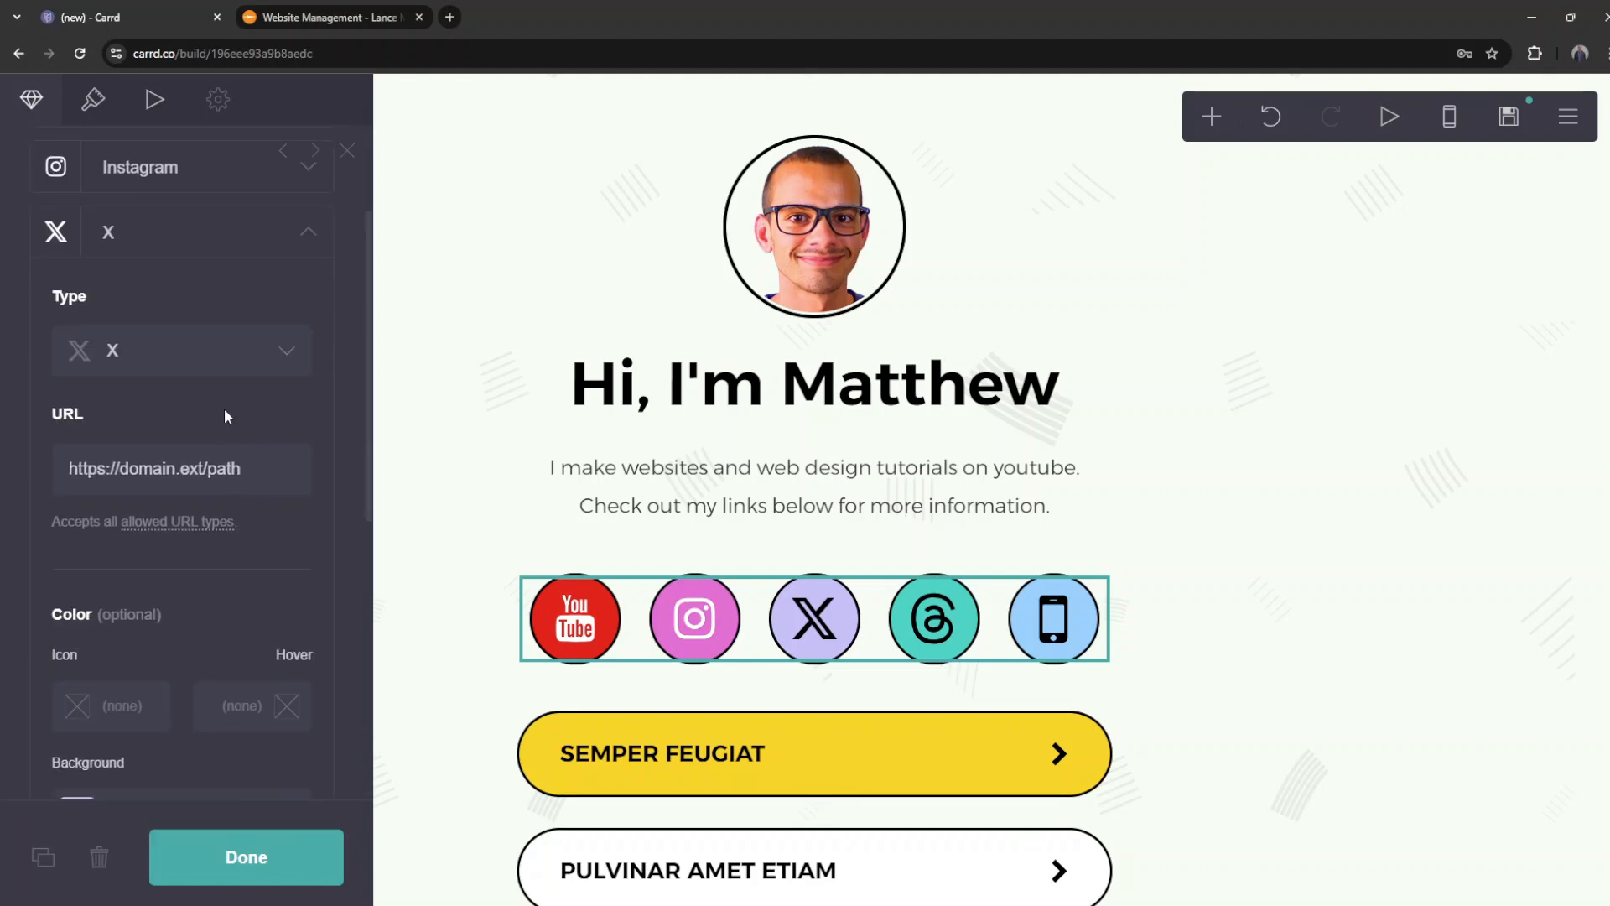
left_click(279, 352)
scroll(235, 567, "down", 10)
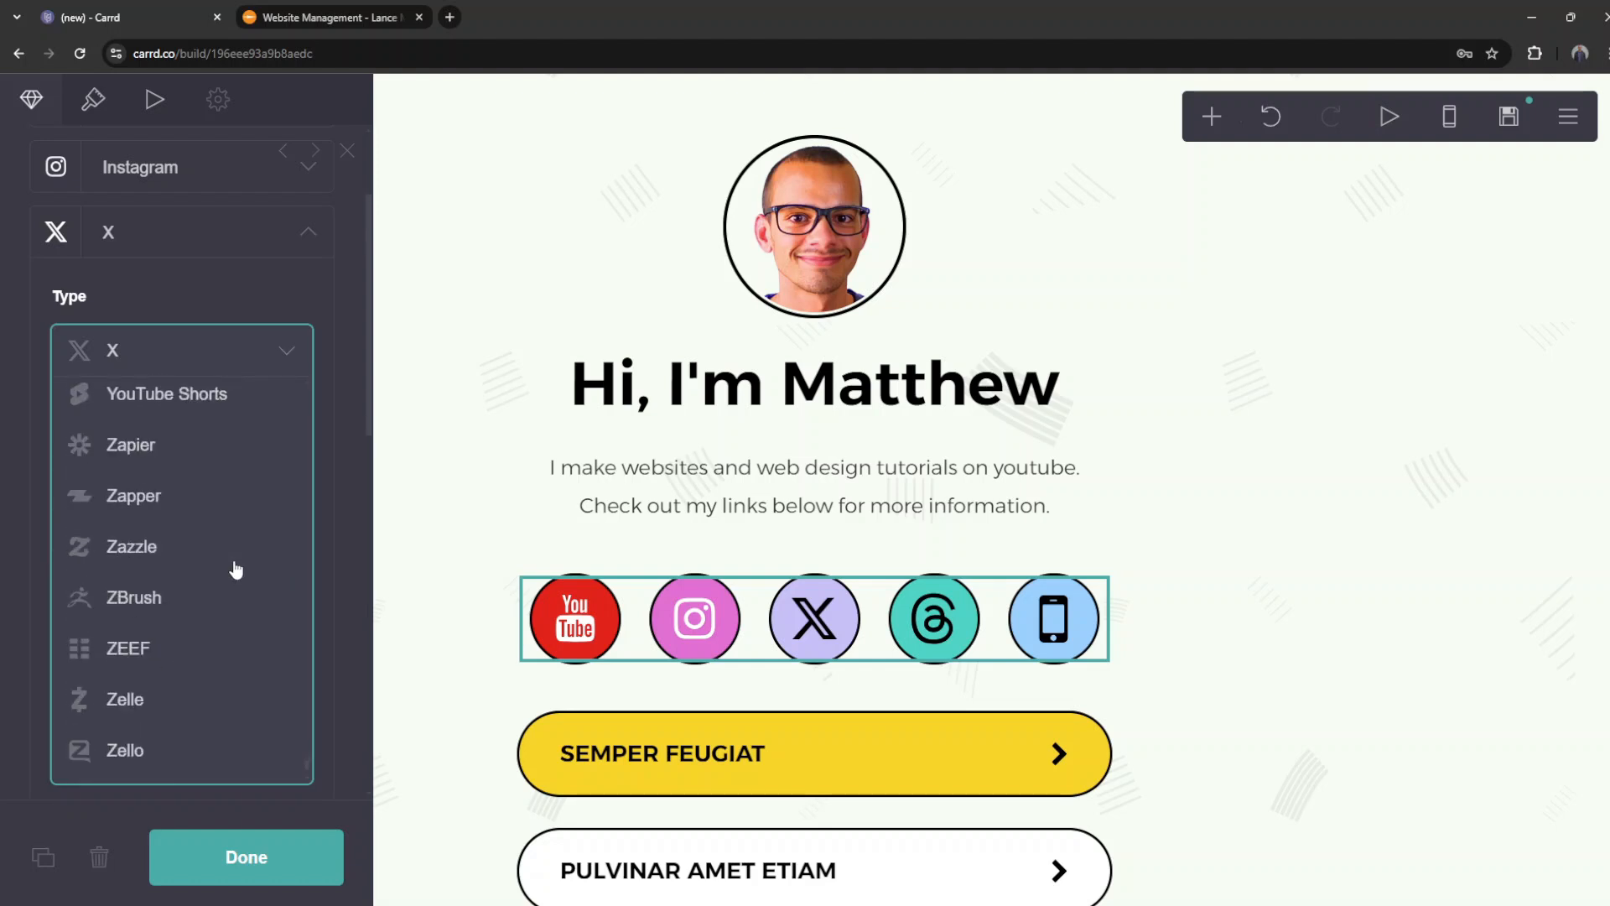
scroll(236, 572, "down", 3)
scroll(236, 576, "up", 15)
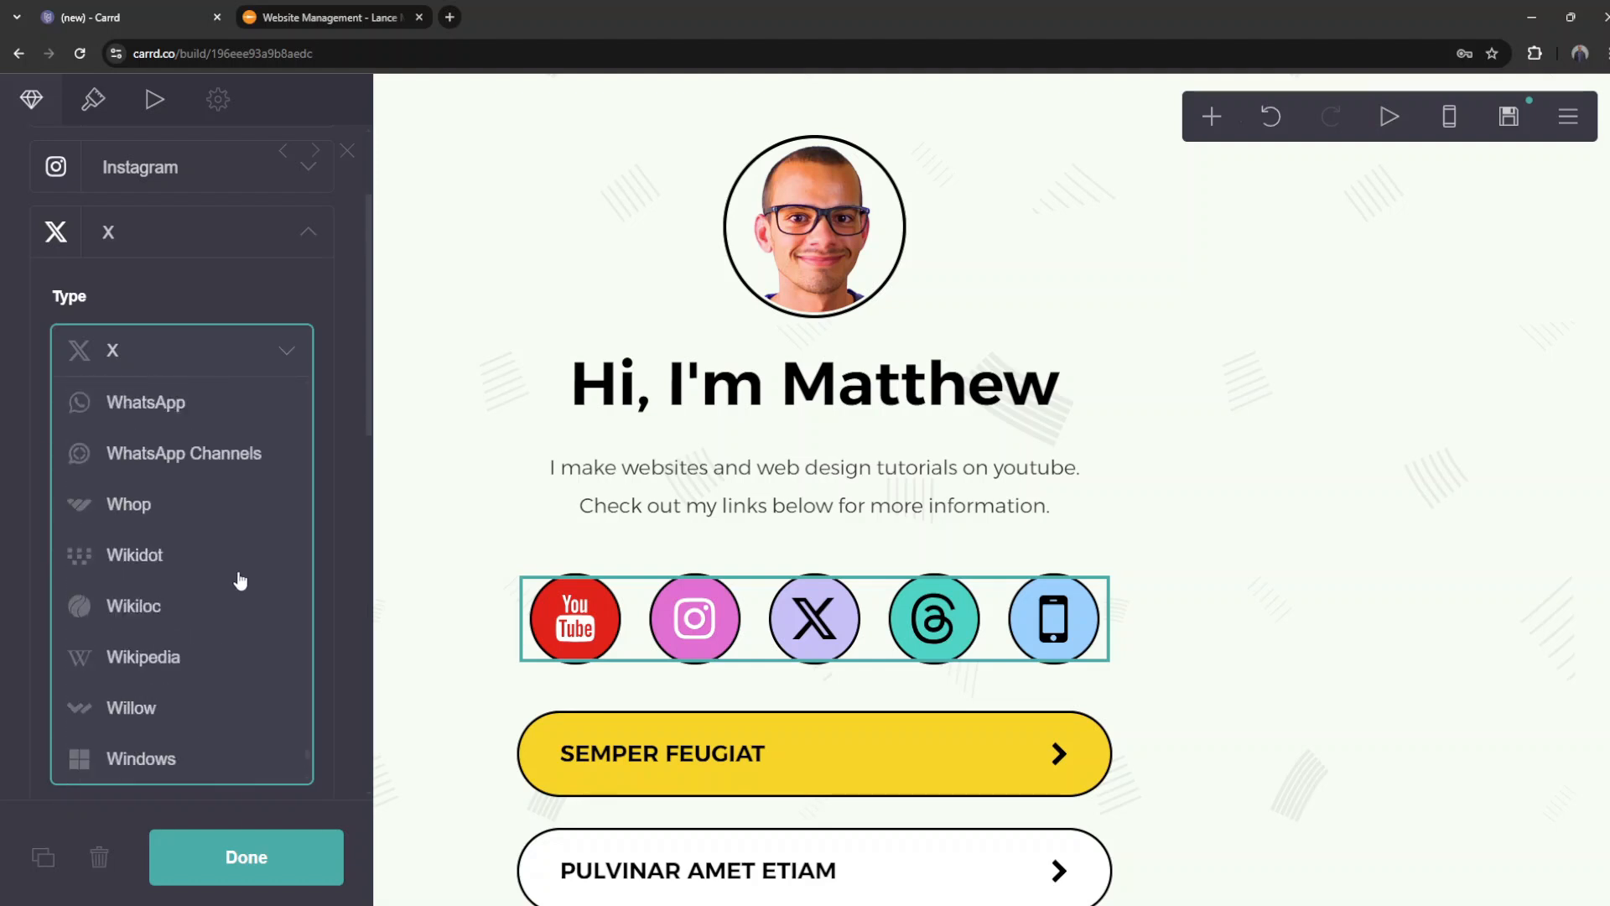
left_click(183, 520)
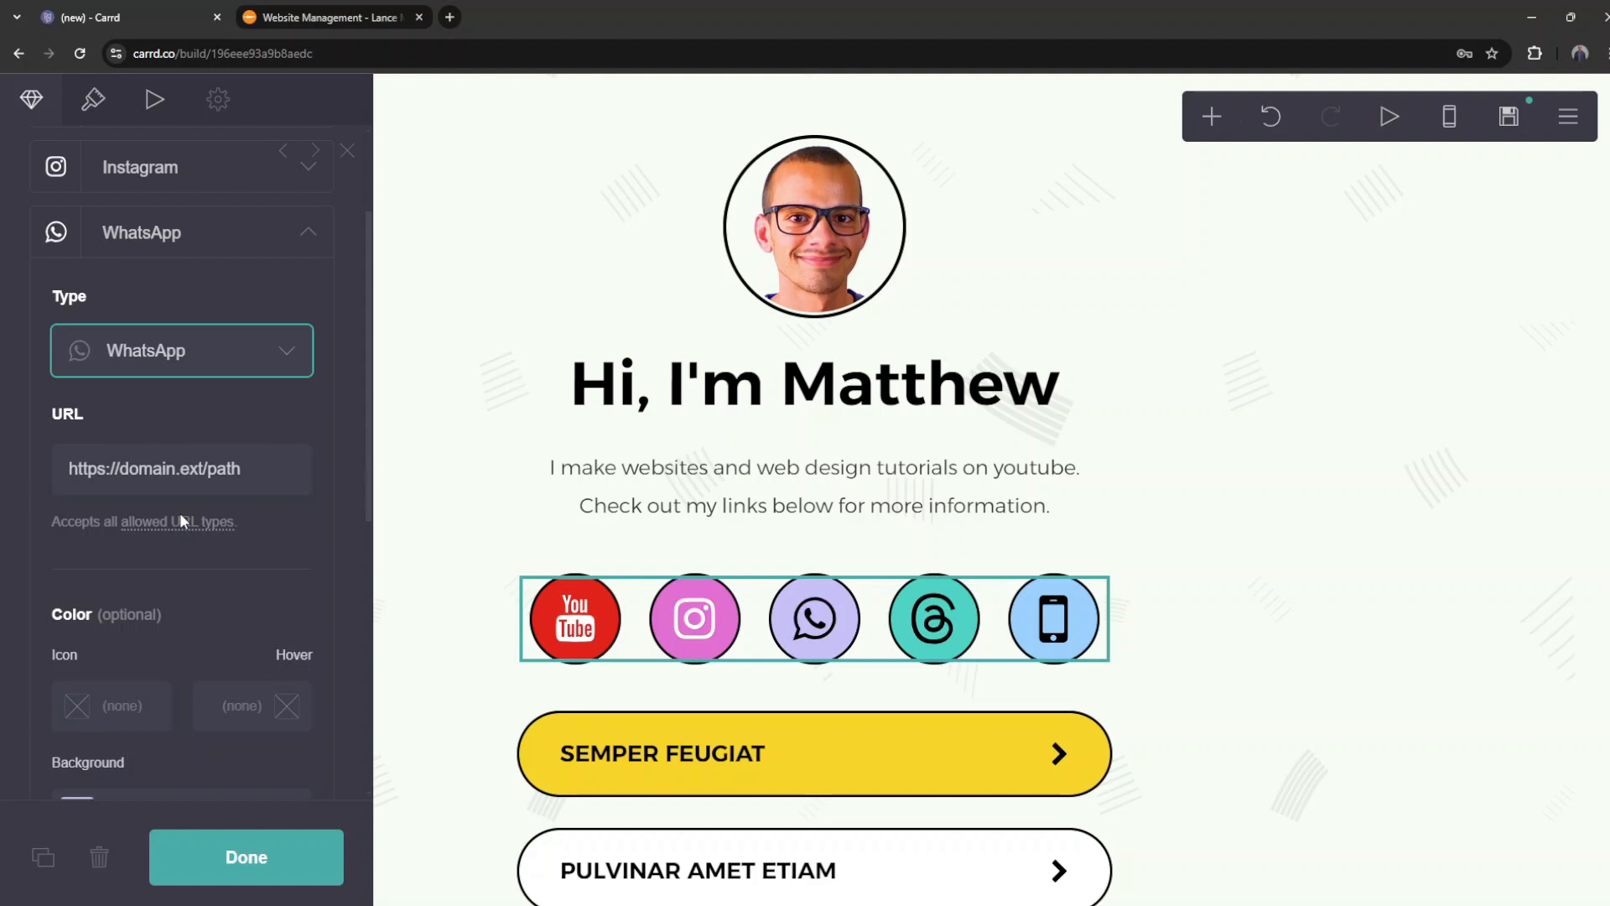
left_click(259, 467)
key("ctrl+v")
Step: Set the WhatsApp icon's icon colour to white, #FFFFFF, and its background to dark green
scroll(146, 599, "down", 2)
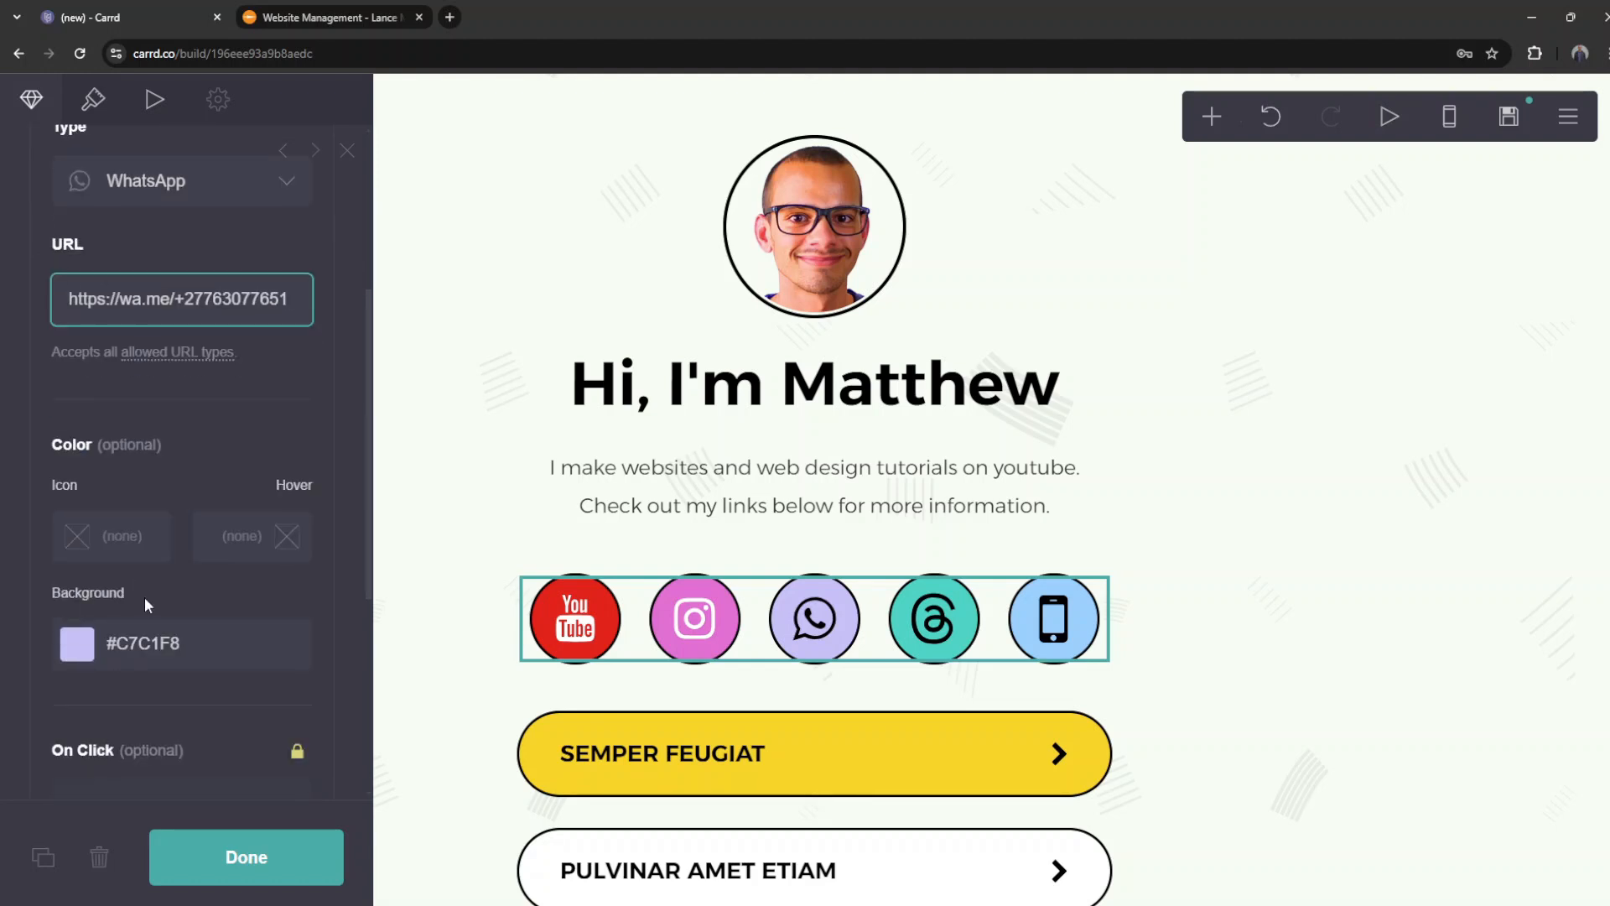
left_click(86, 545)
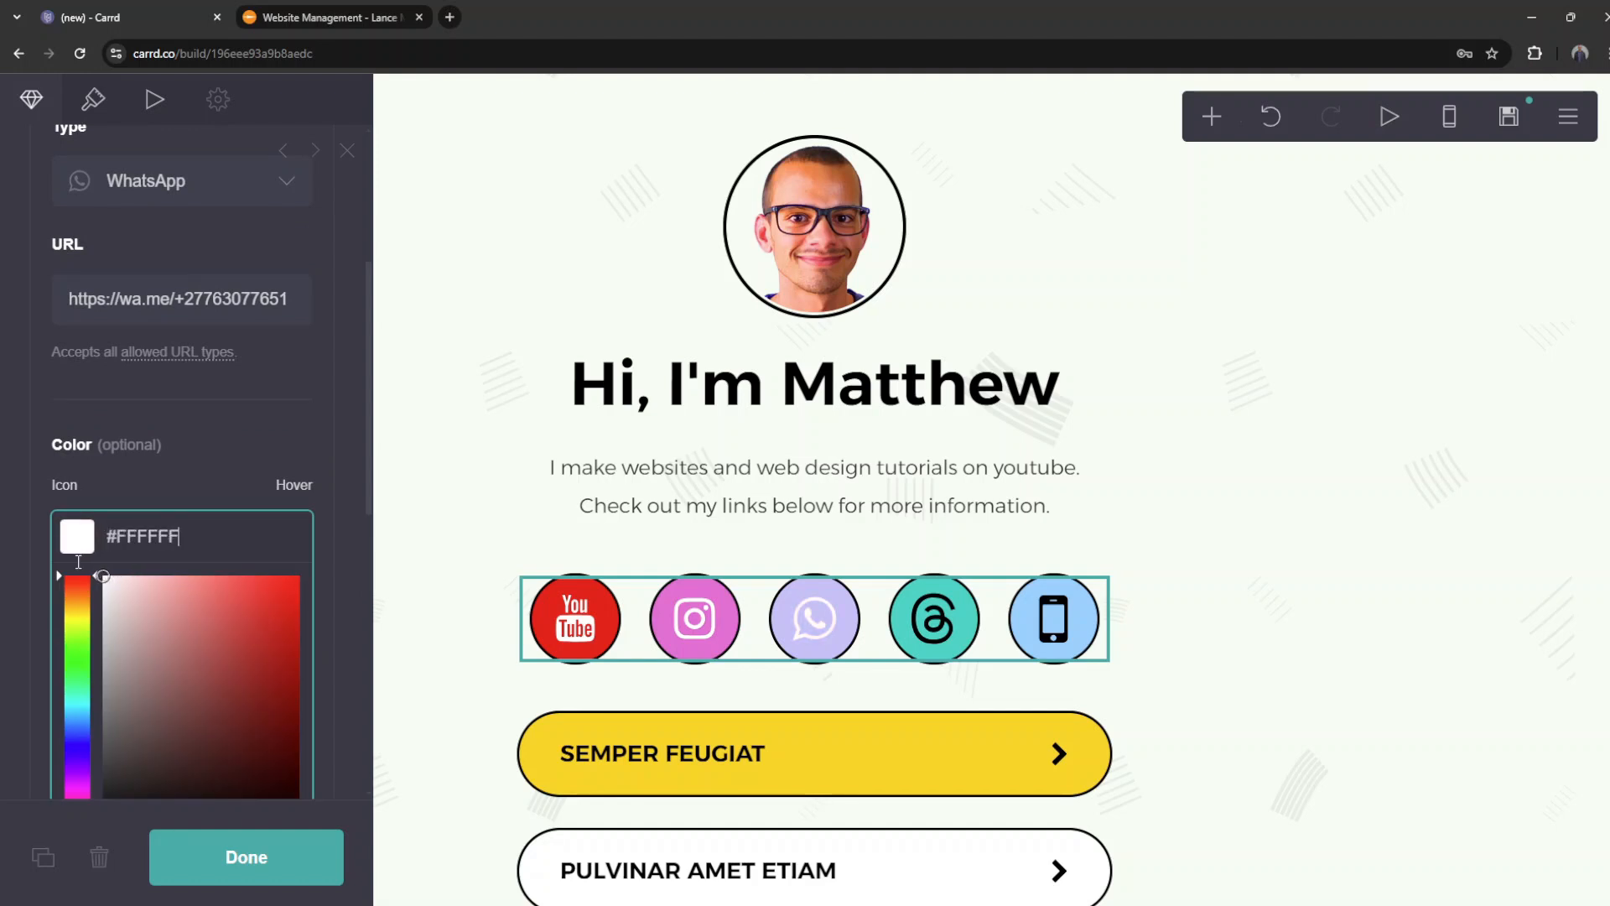
left_click(185, 480)
scroll(214, 549, "down", 1)
left_click(214, 549)
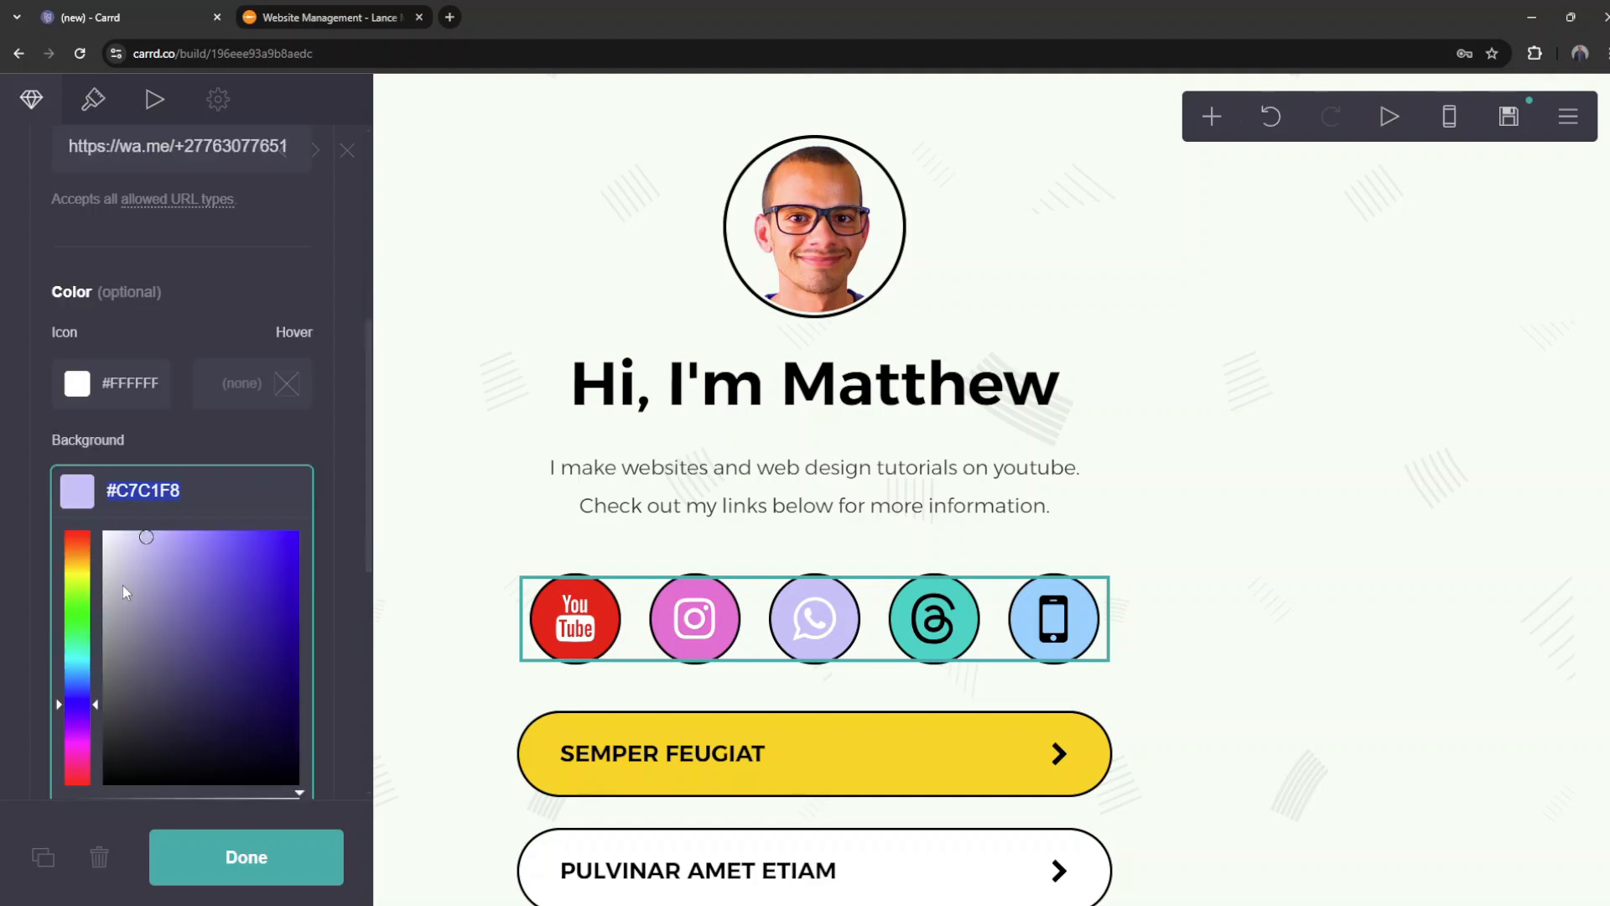
left_click_drag(79, 624, 79, 518)
left_click_drag(157, 470, 227, 553)
Step: Change the Threads social icon's type to WordPress
scroll(146, 469, "down", 4)
scroll(148, 503, "down", 2)
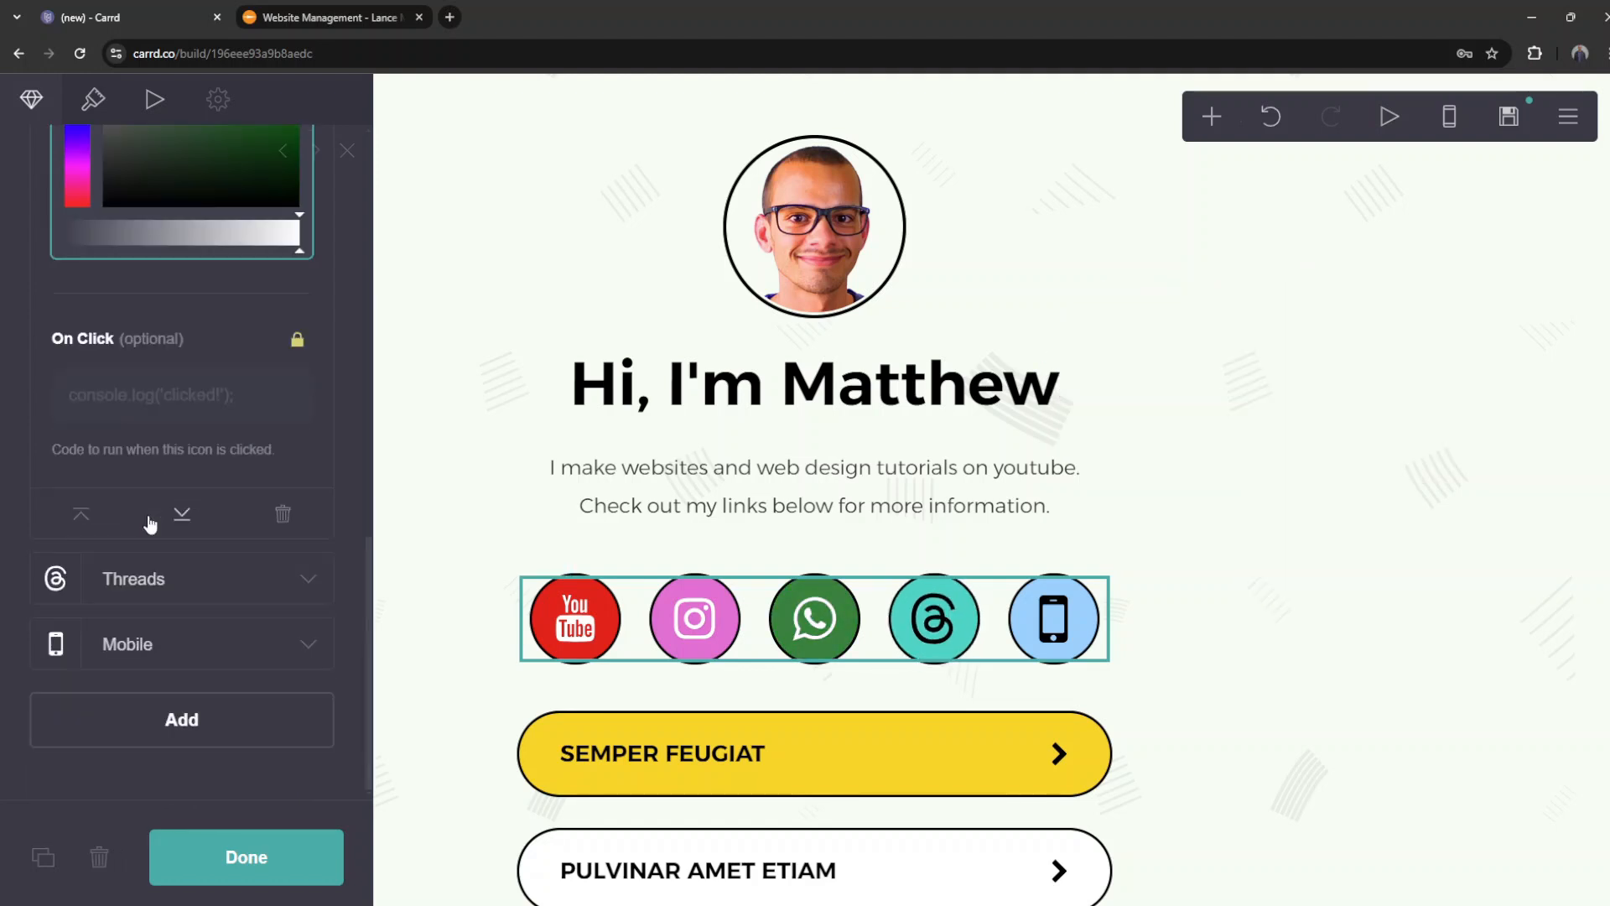
left_click(245, 587)
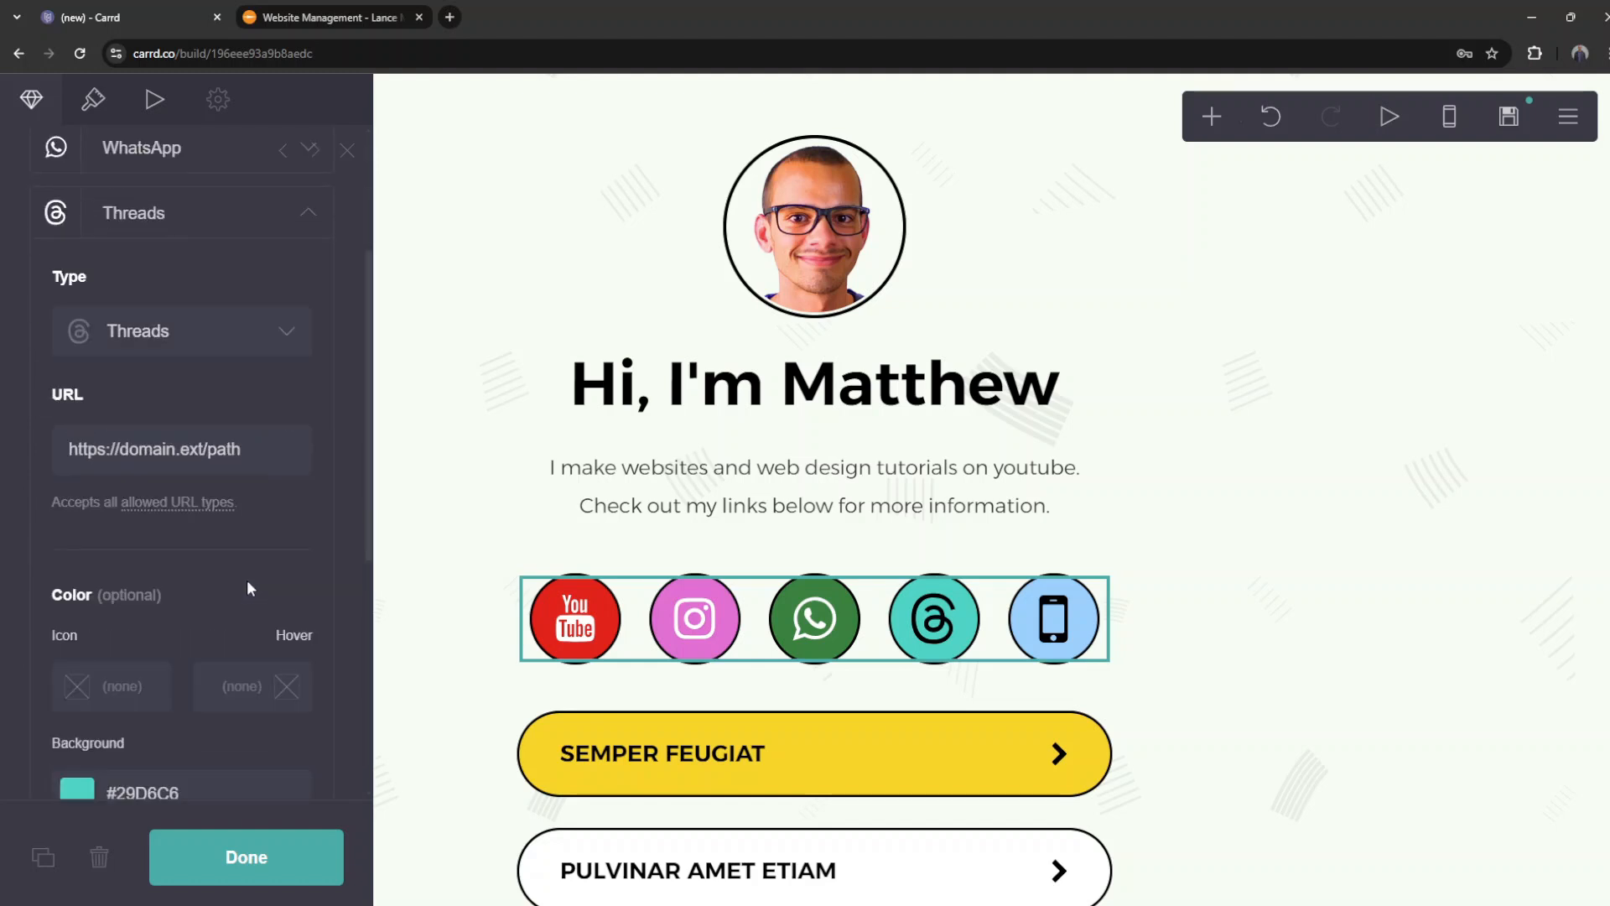
left_click(279, 333)
scroll(226, 575, "down", 15)
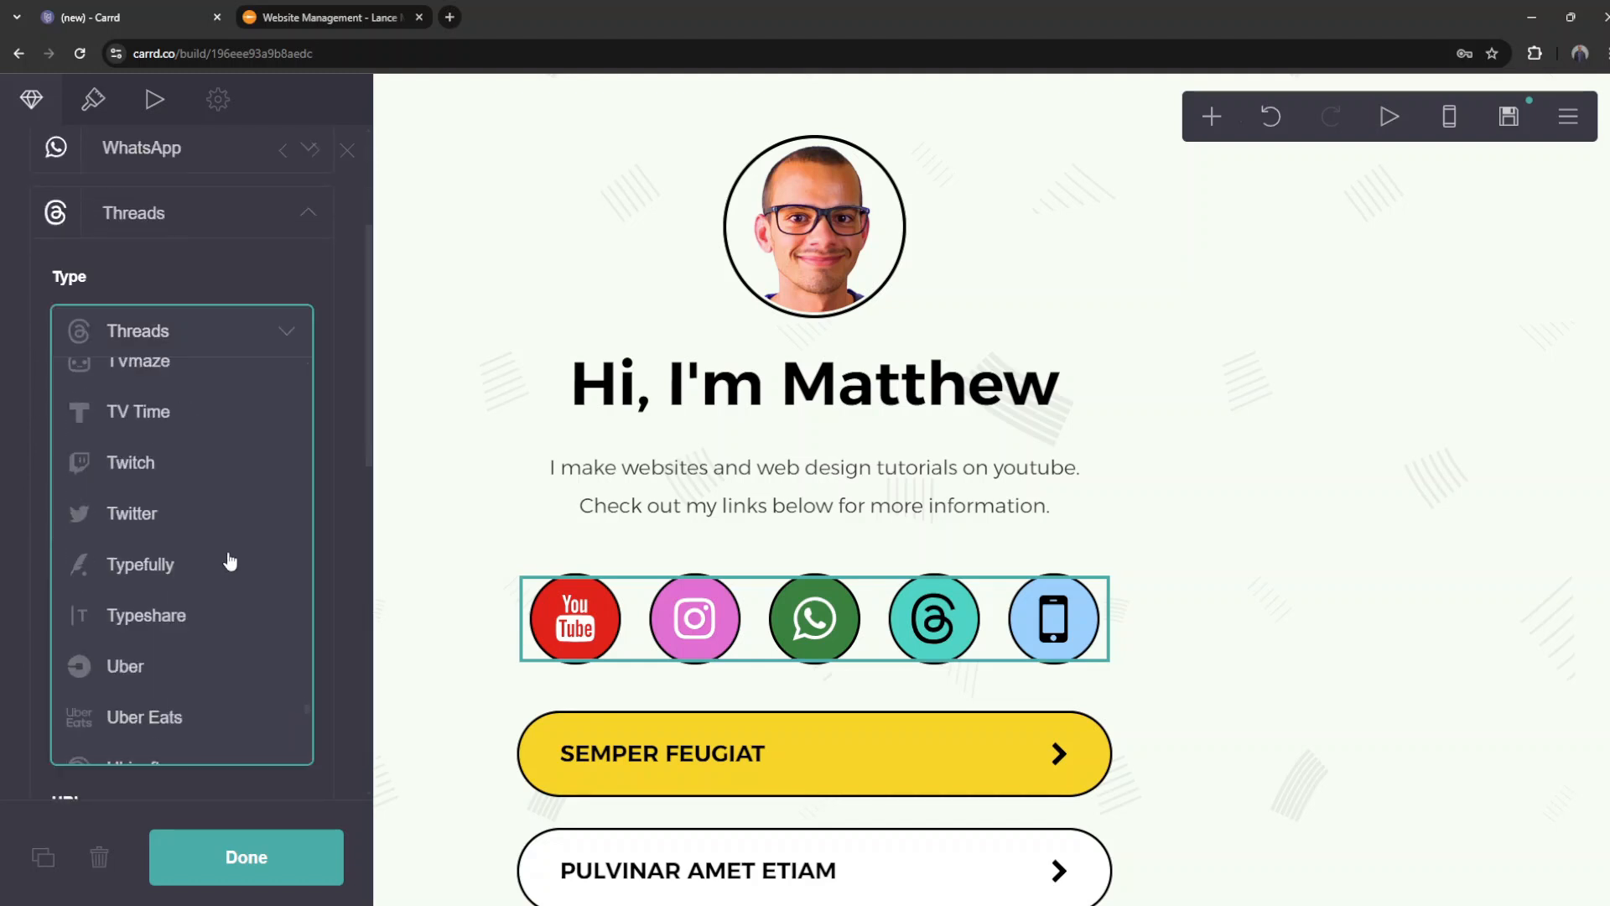
scroll(222, 565, "down", 5)
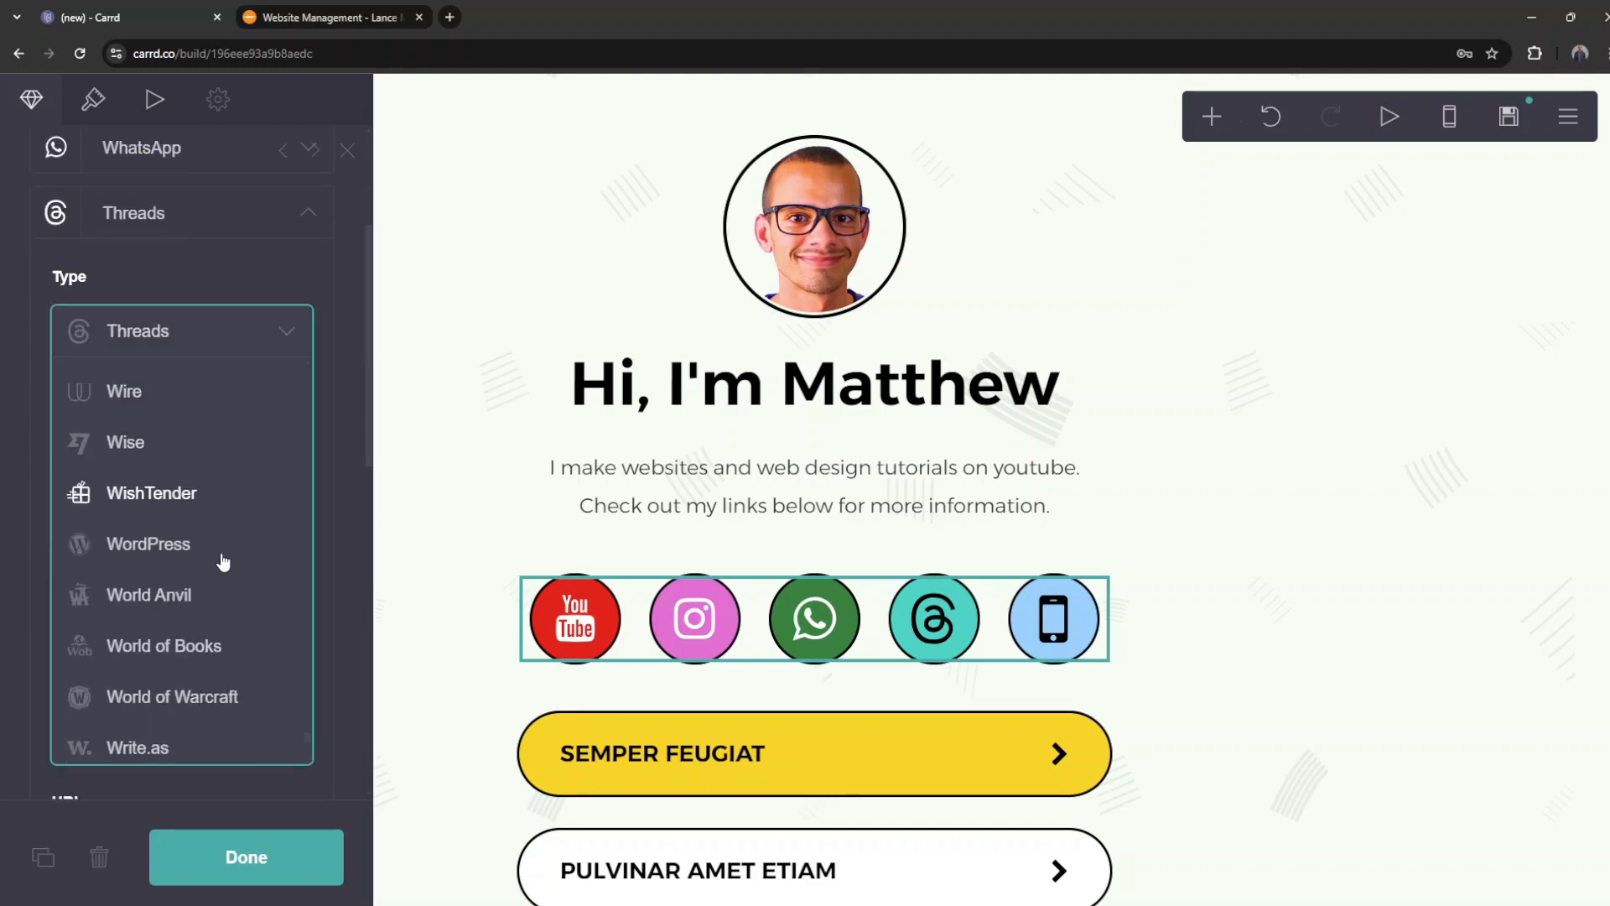
left_click(172, 547)
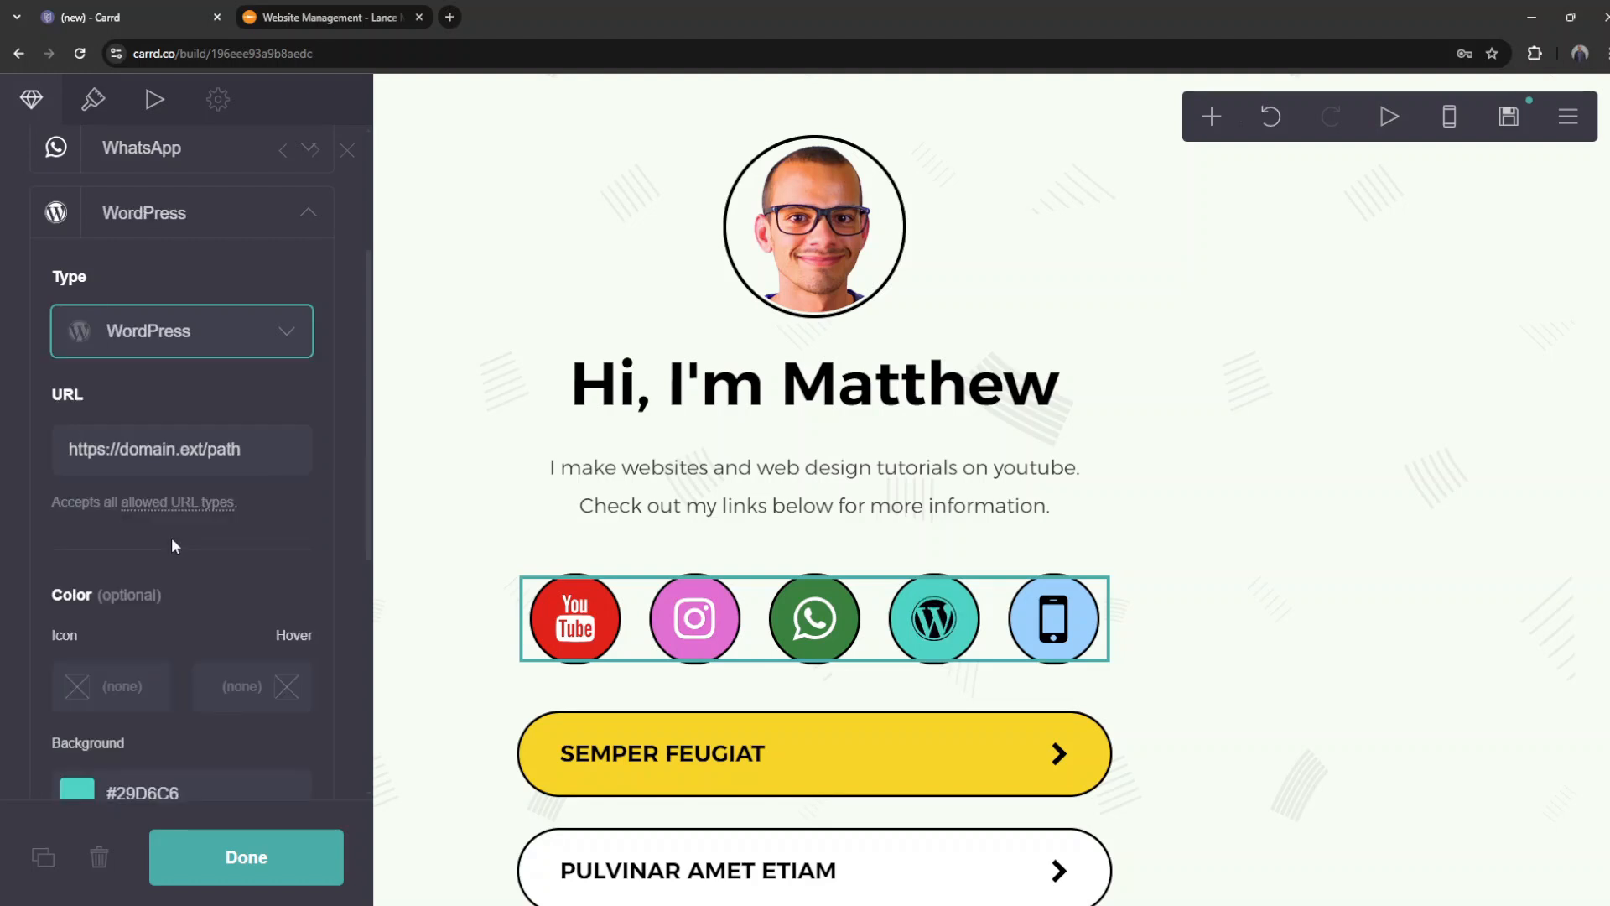
Step: Change the fourth social icon's type to Zoom and set its URL to the owner's 30-minute Calendly booking link
left_click(294, 328)
scroll(244, 561, "down", 10)
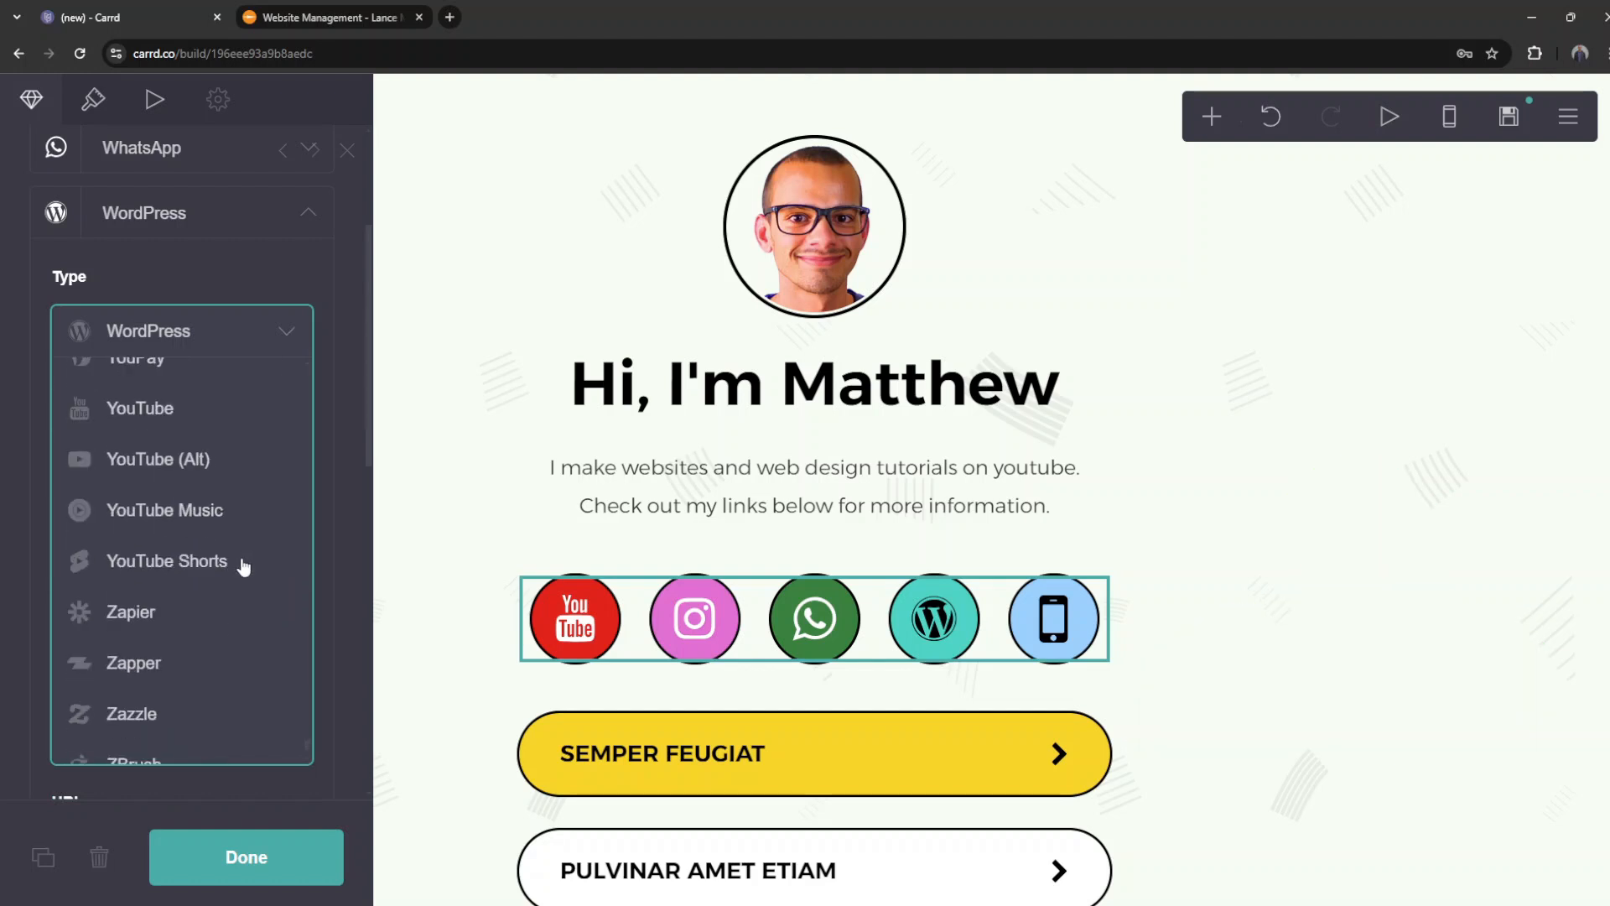
scroll(242, 564, "down", 6)
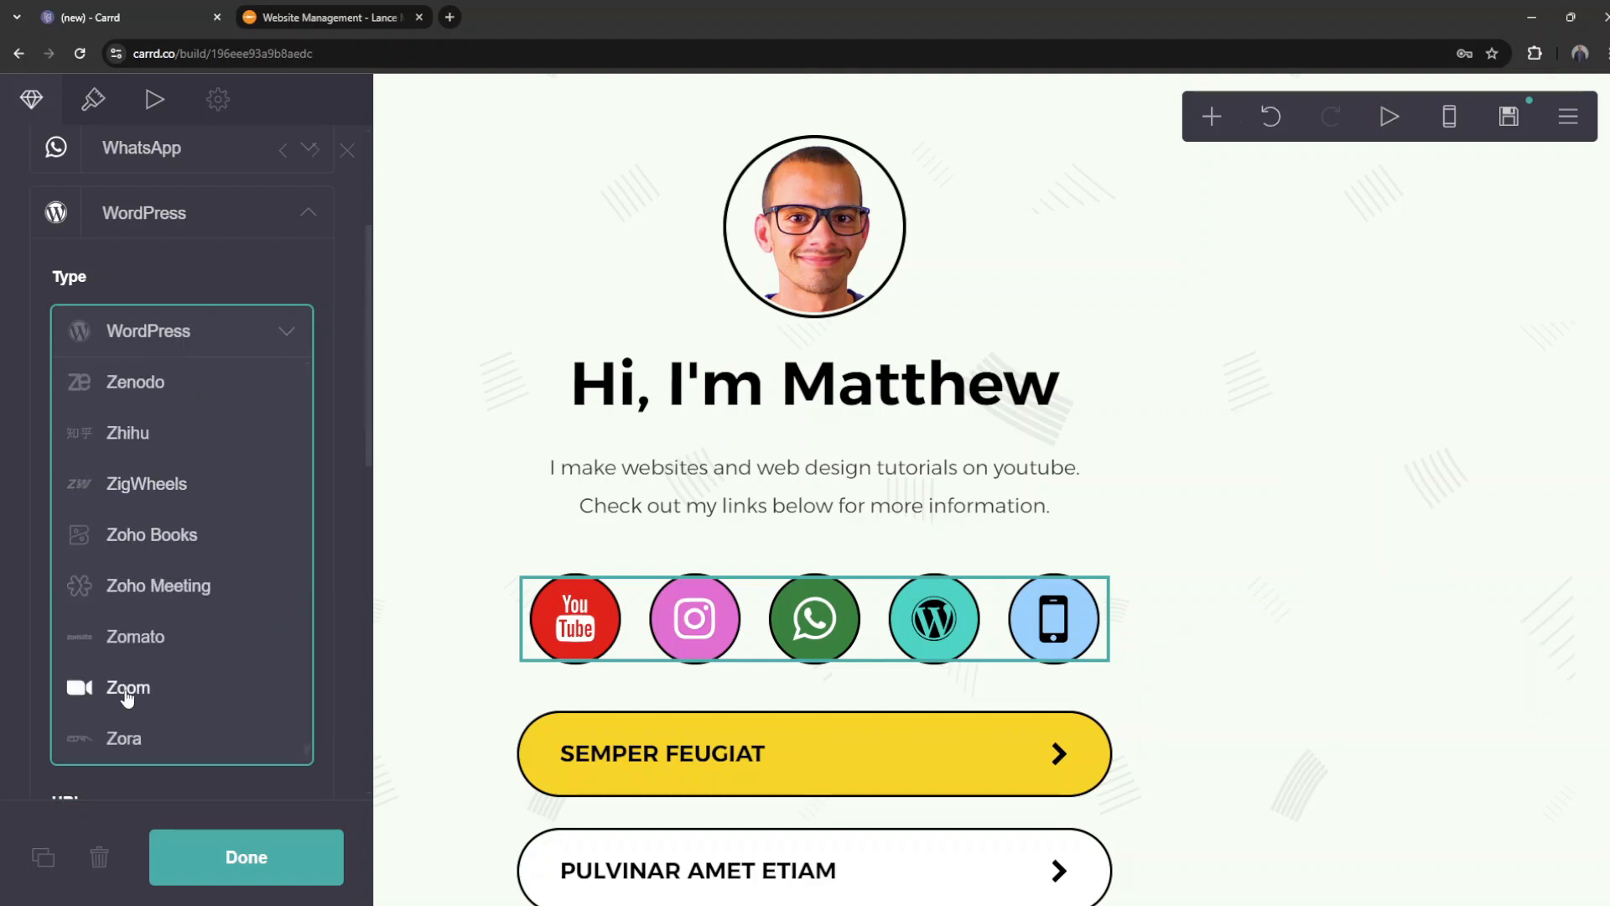
left_click(127, 691)
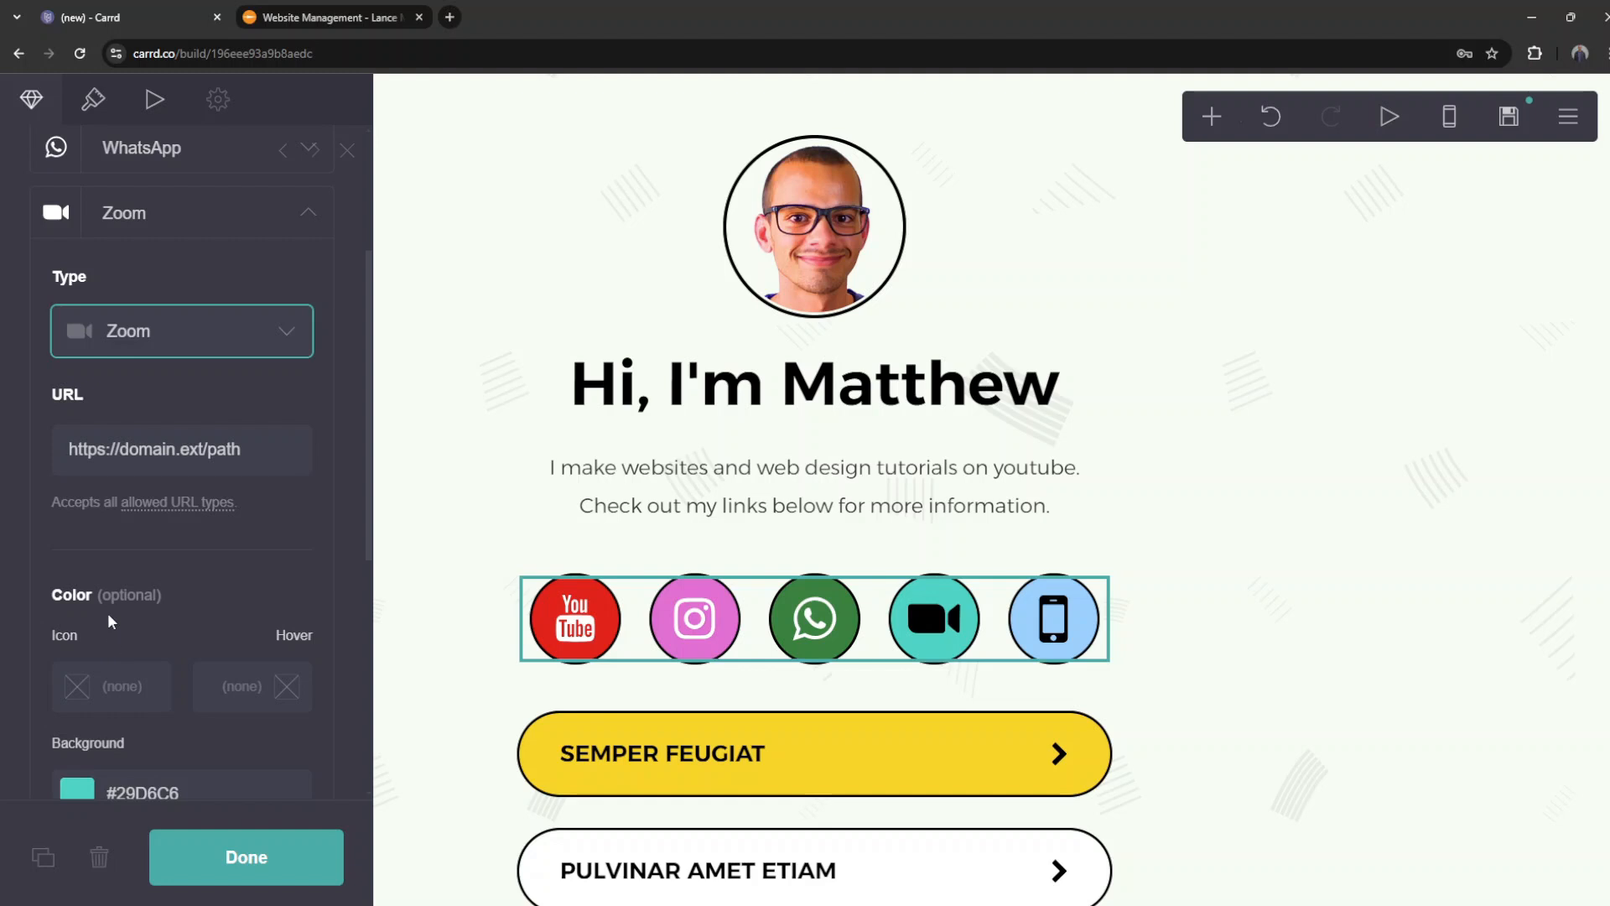
left_click(293, 329)
left_click(293, 328)
left_click_drag(247, 450, 107, 459)
key("ctrl+a")
key("ctrl+v")
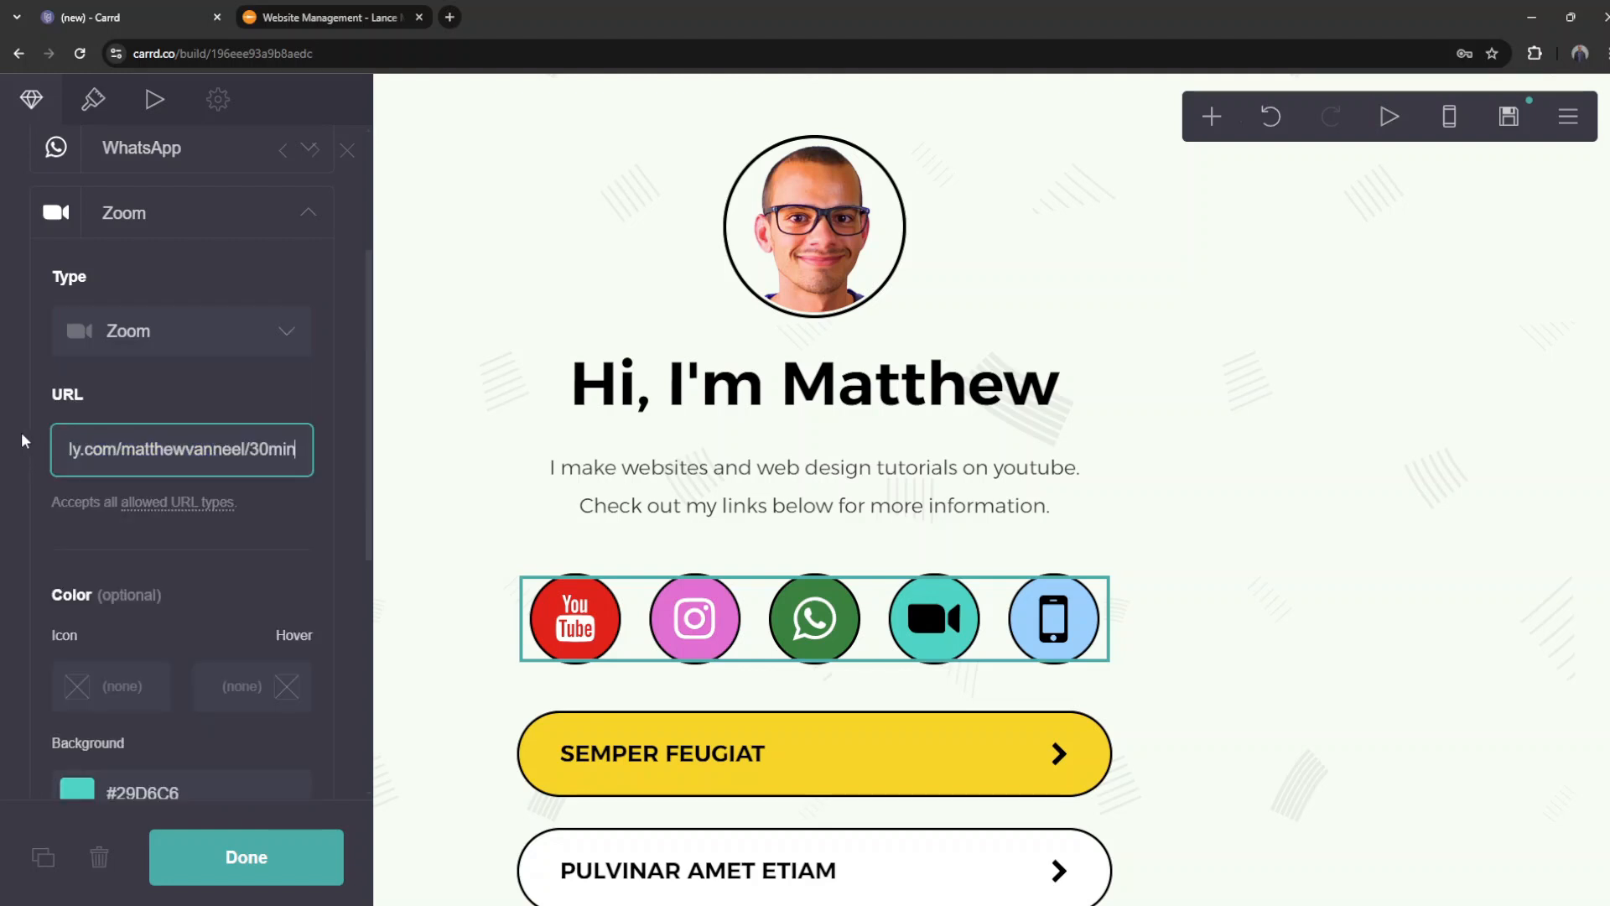
Step: Set the Zoom icon's icon colour to white, #FFFFFF, and its background to blue, #4D5BD1
scroll(122, 520, "down", 2)
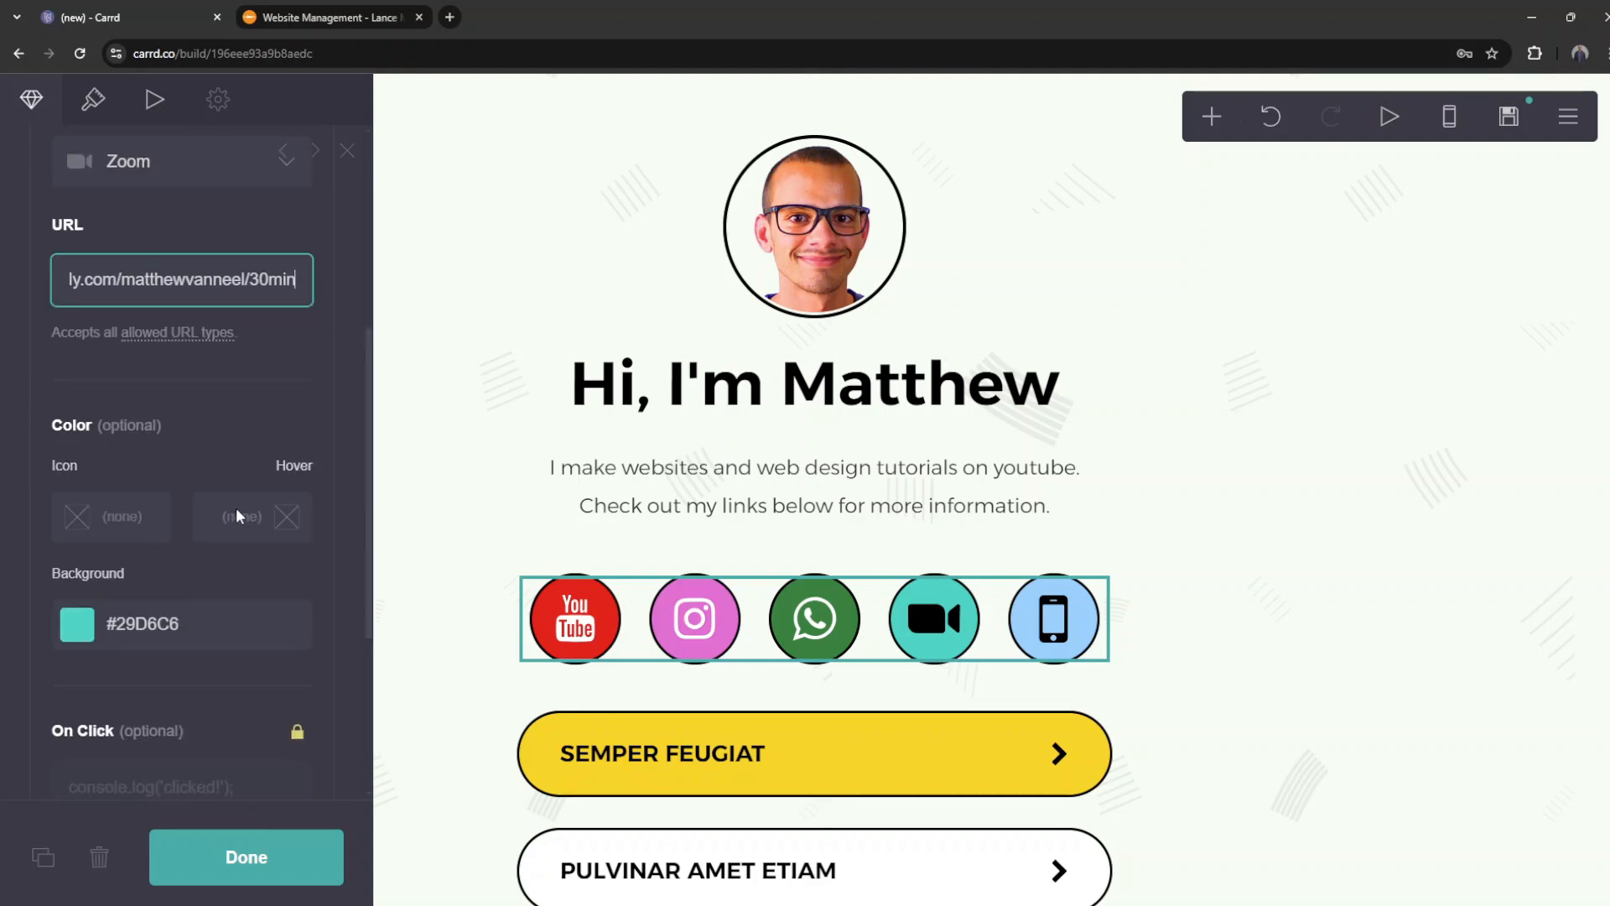
left_click(113, 519)
left_click(99, 560)
scroll(126, 536, "down", 1)
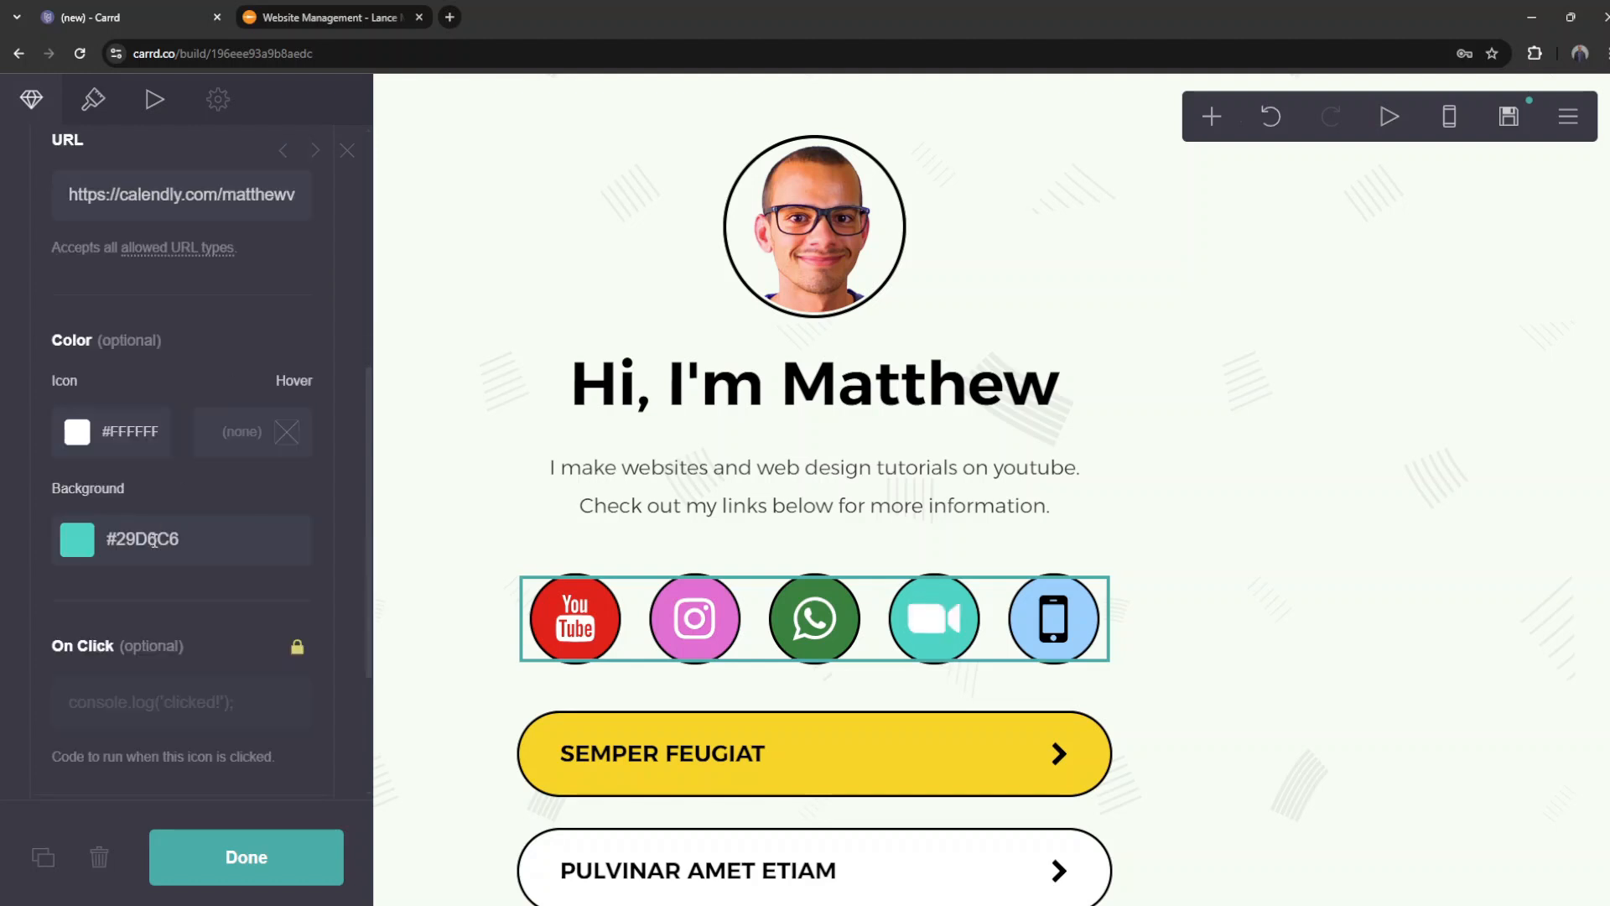
left_click(153, 540)
scroll(114, 541, "down", 2)
left_click_drag(76, 574, 77, 590)
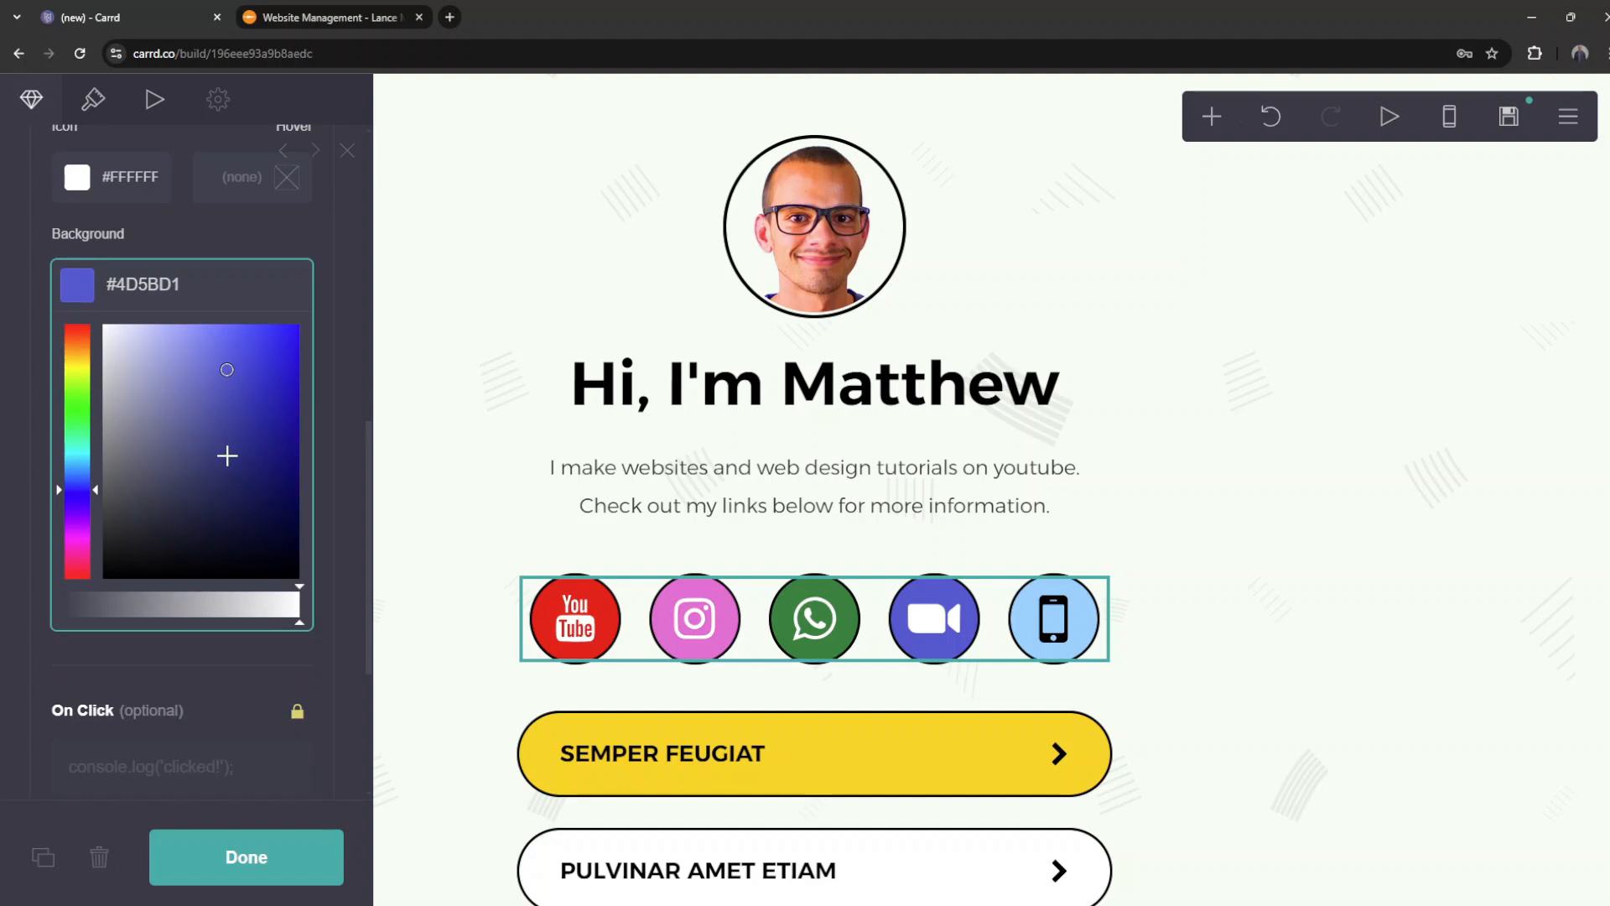
scroll(228, 456, "down", 4)
left_click(179, 643)
scroll(179, 642, "down", 2)
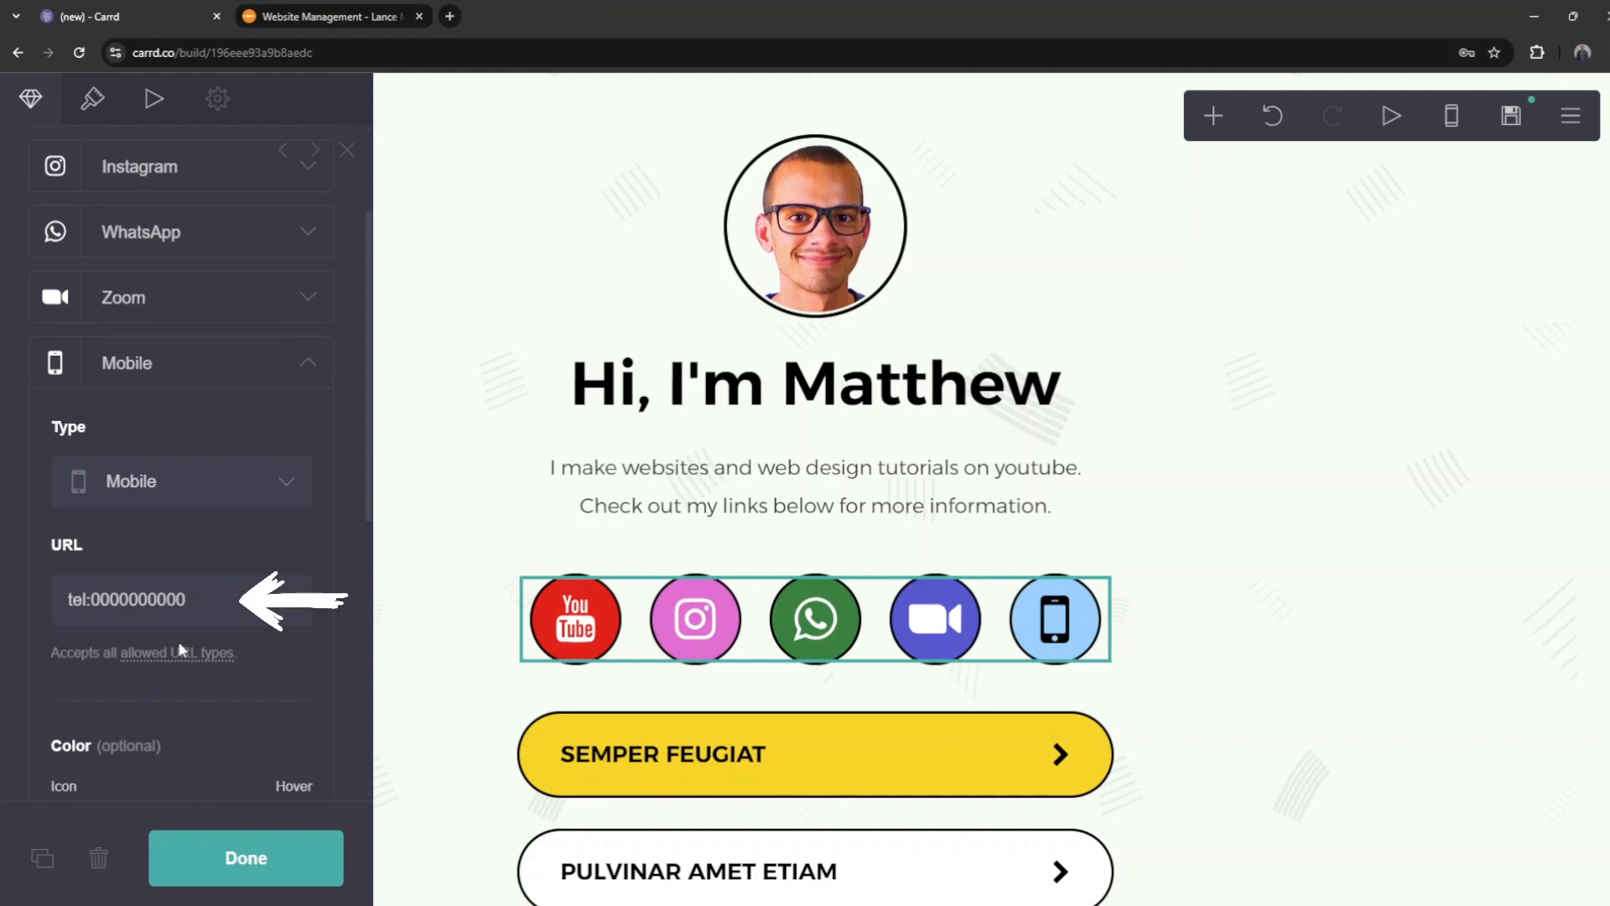
left_click(222, 484)
scroll(221, 598, "down", 3)
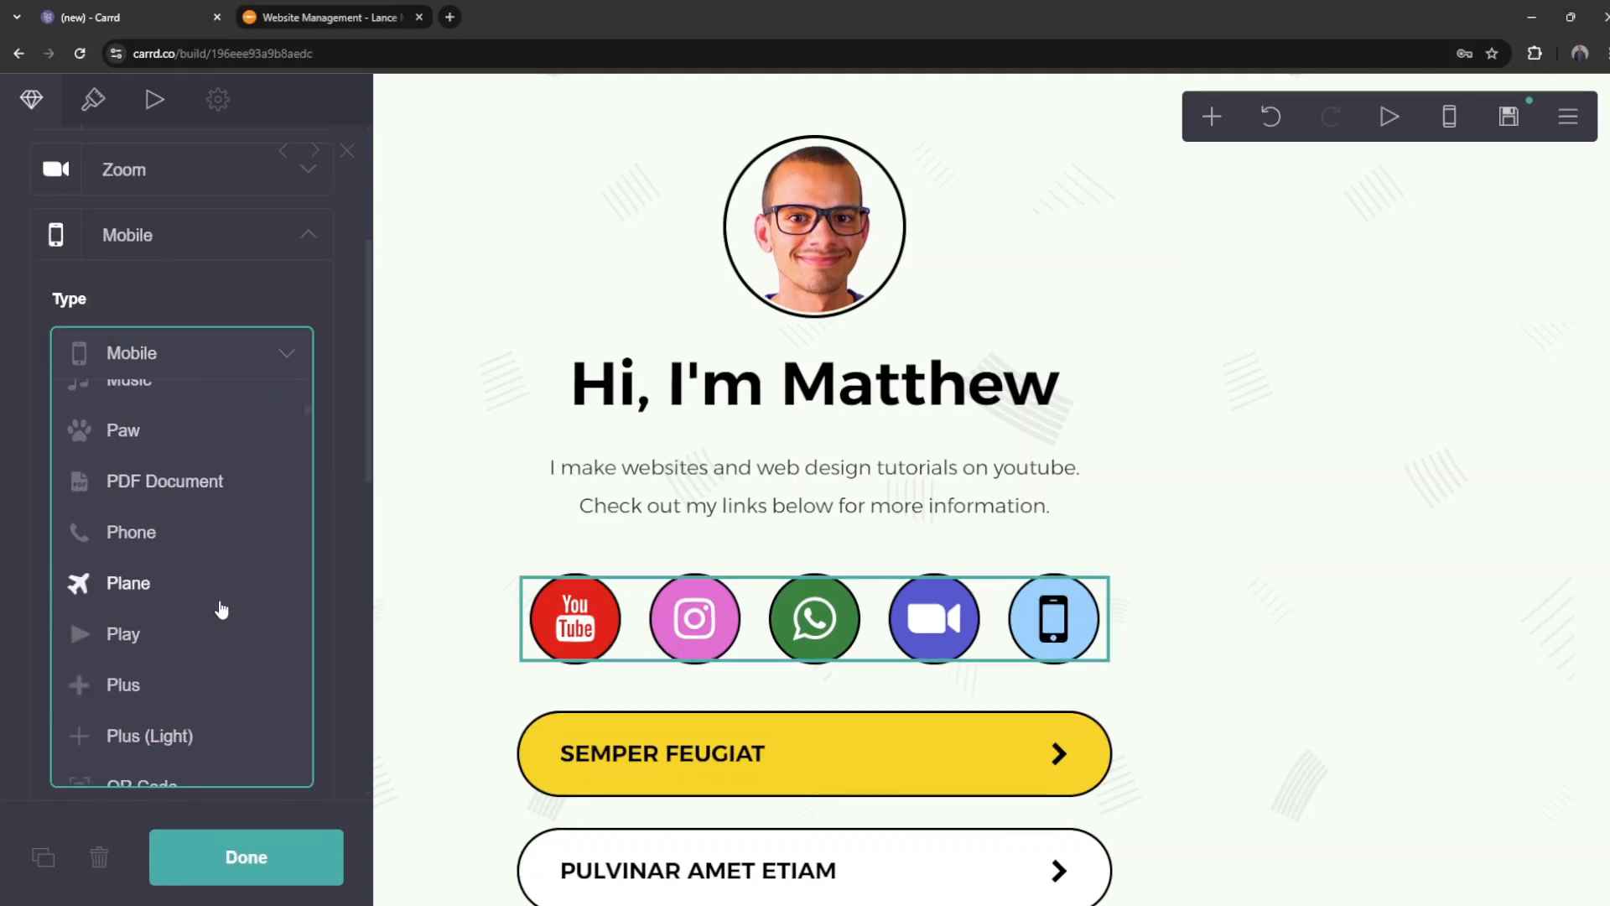
scroll(221, 609, "down", 2)
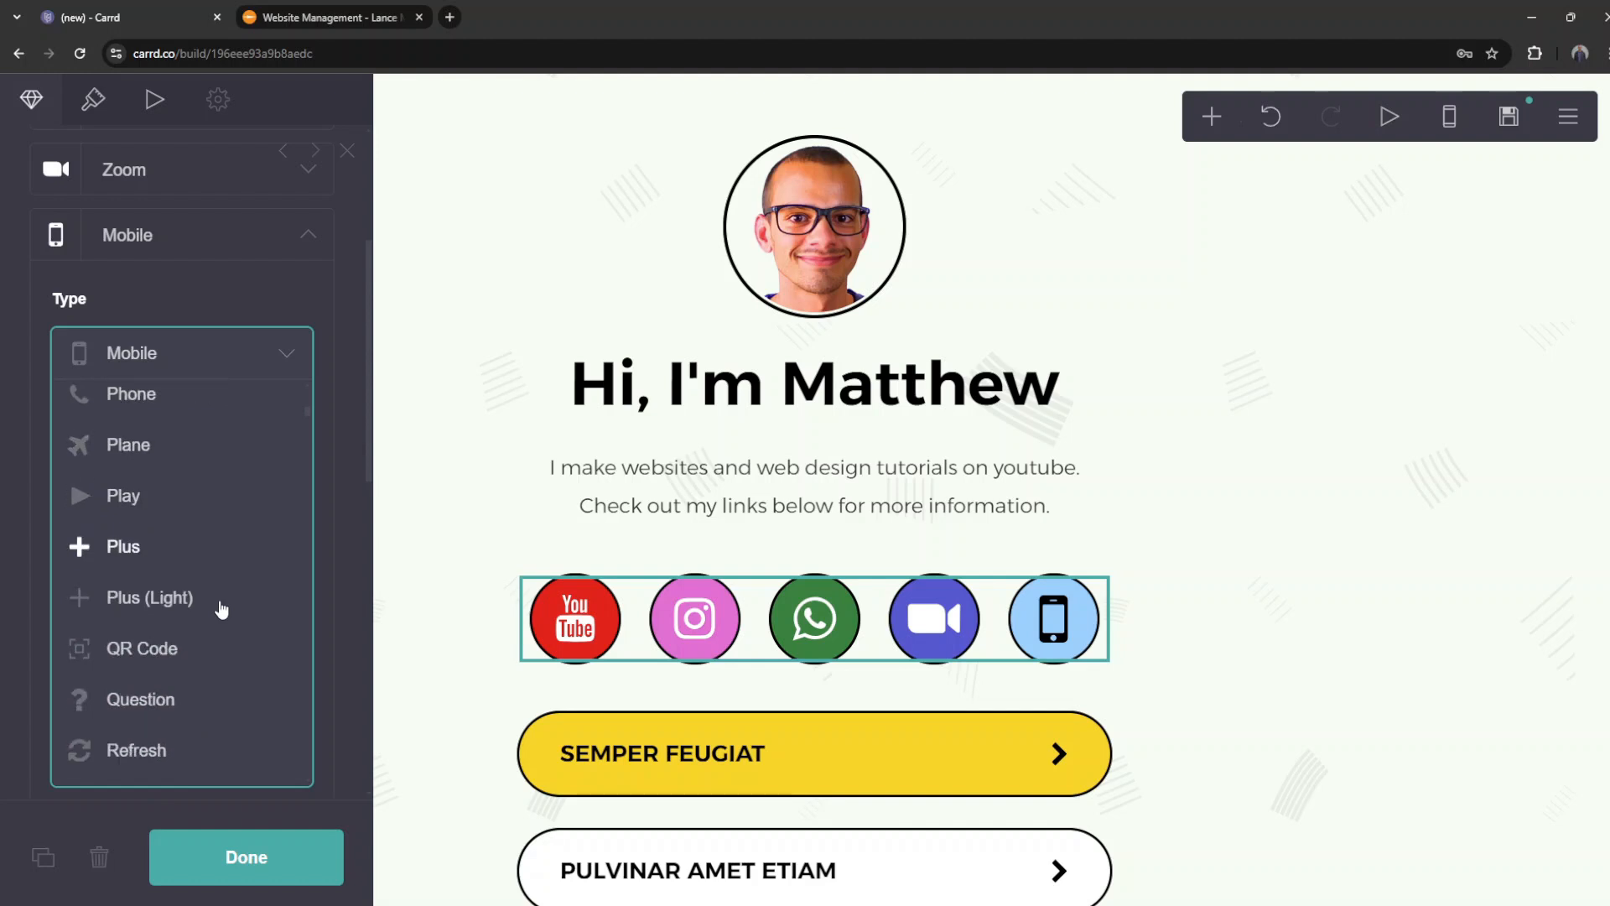
left_click_drag(307, 413, 147, 545)
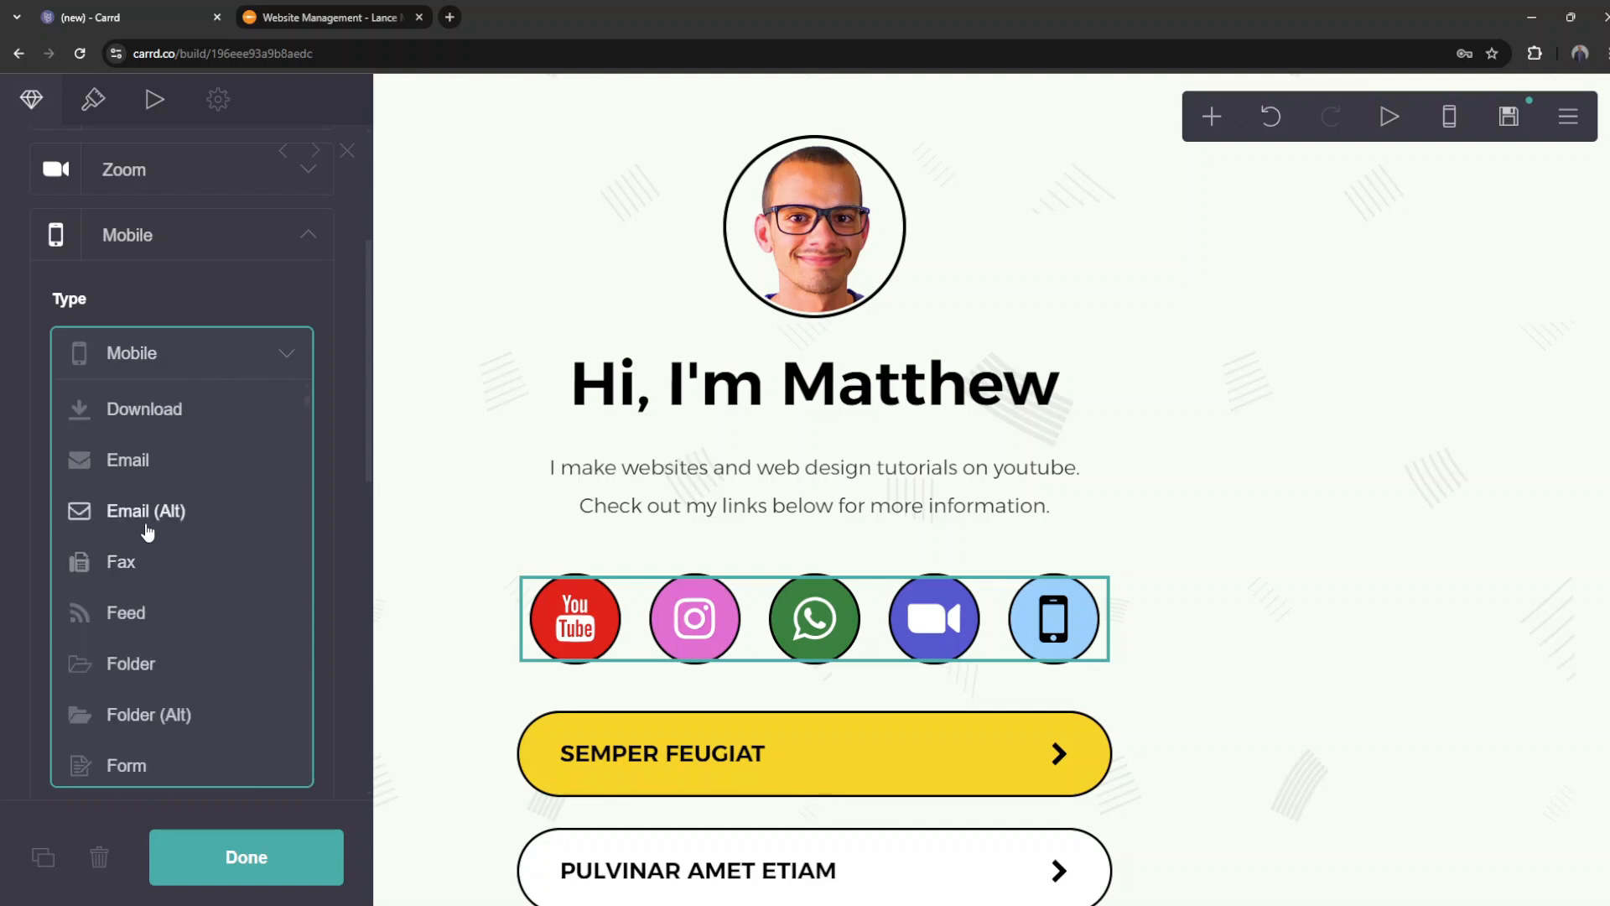
scroll(151, 593, "down", 5)
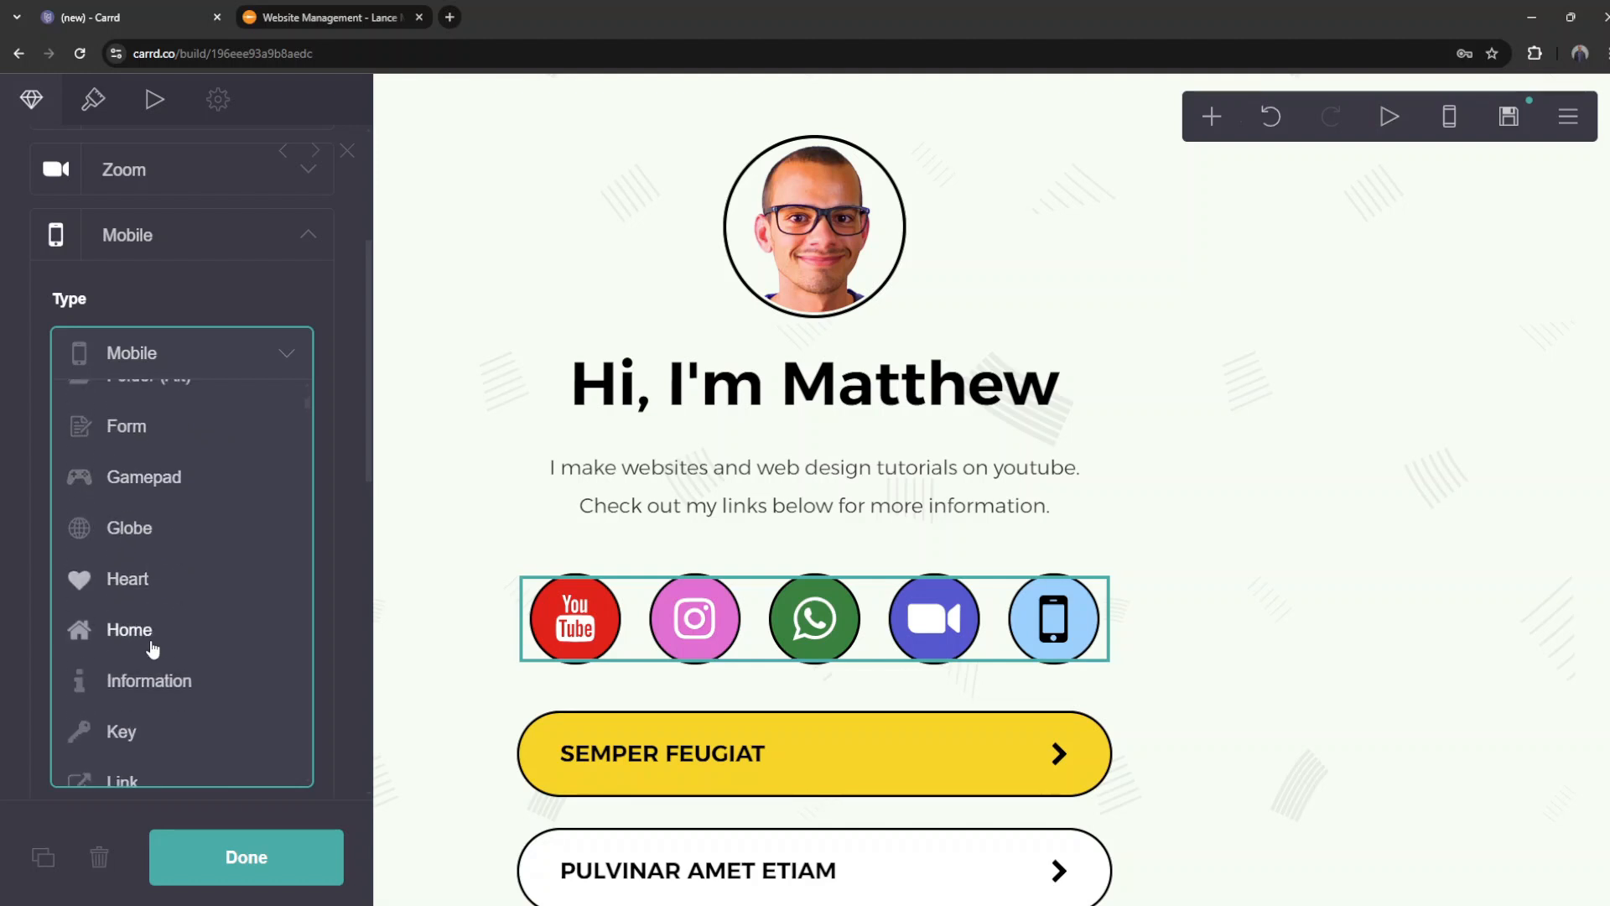
left_click(142, 640)
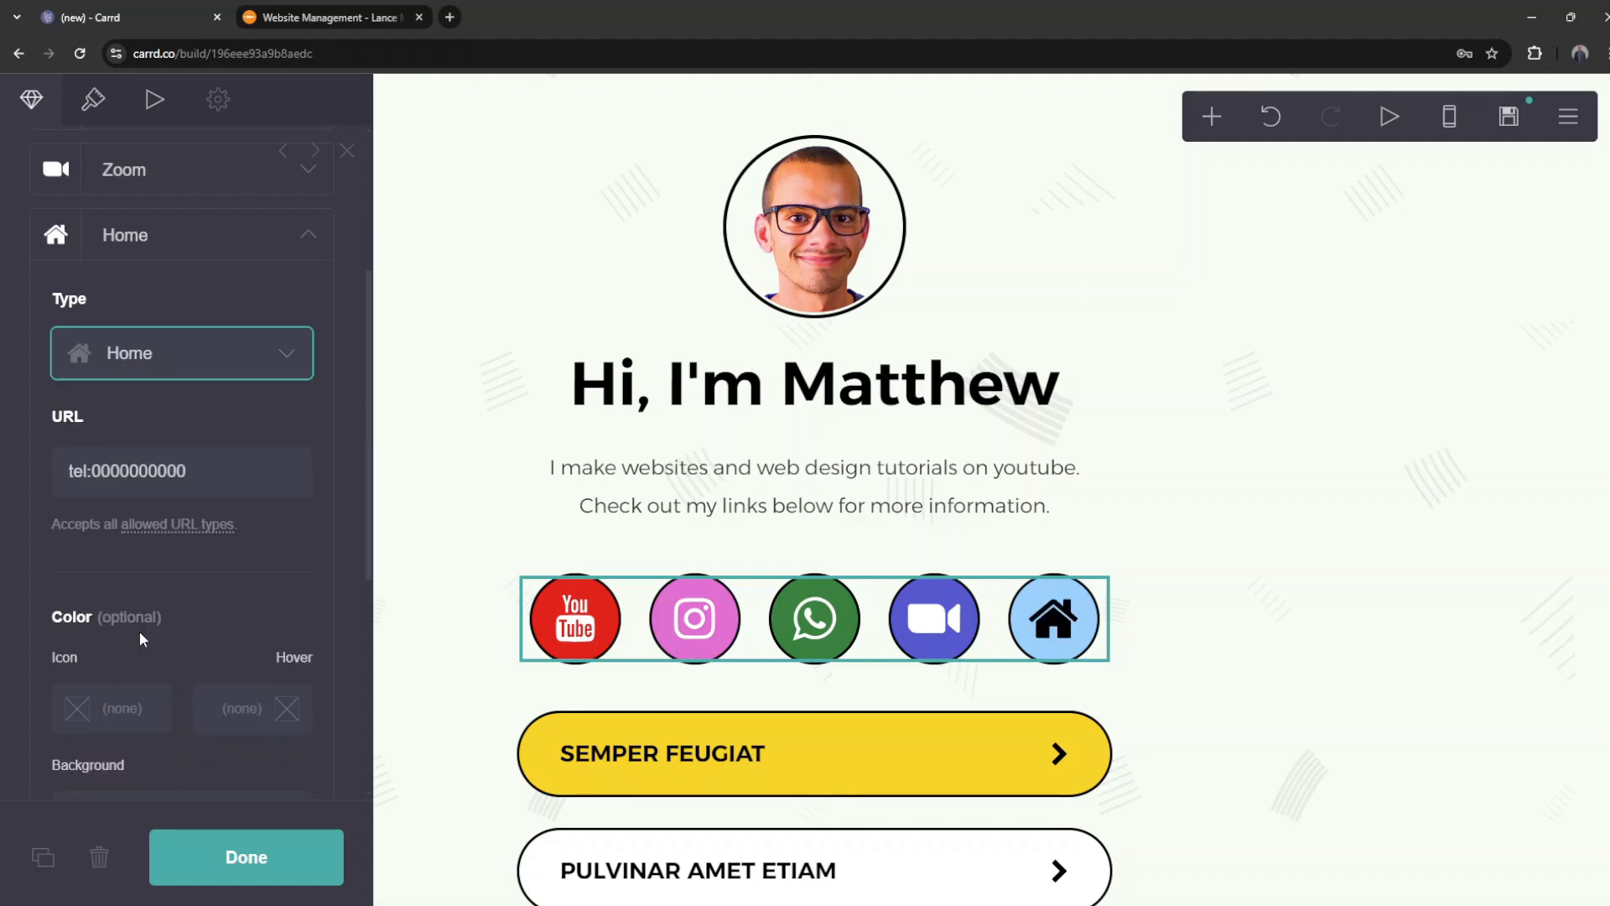
triple_click(226, 482)
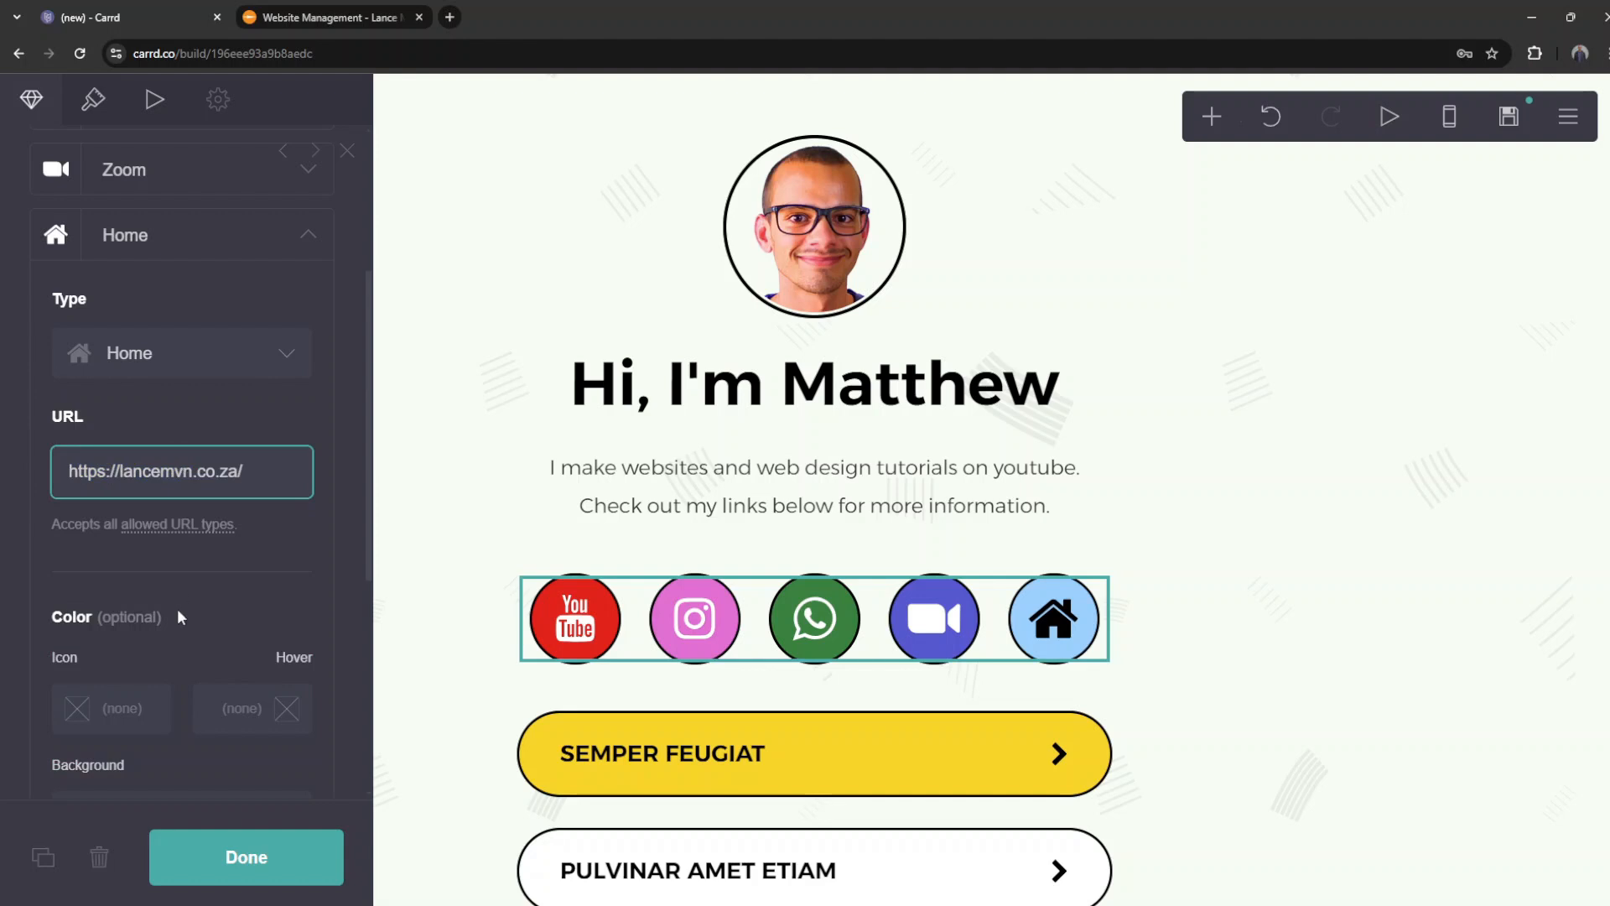
Step: Set the Home icon's icon colour to white, #FFFFFF, and its background to orange
left_click(92, 707)
scroll(126, 629, "down", 2)
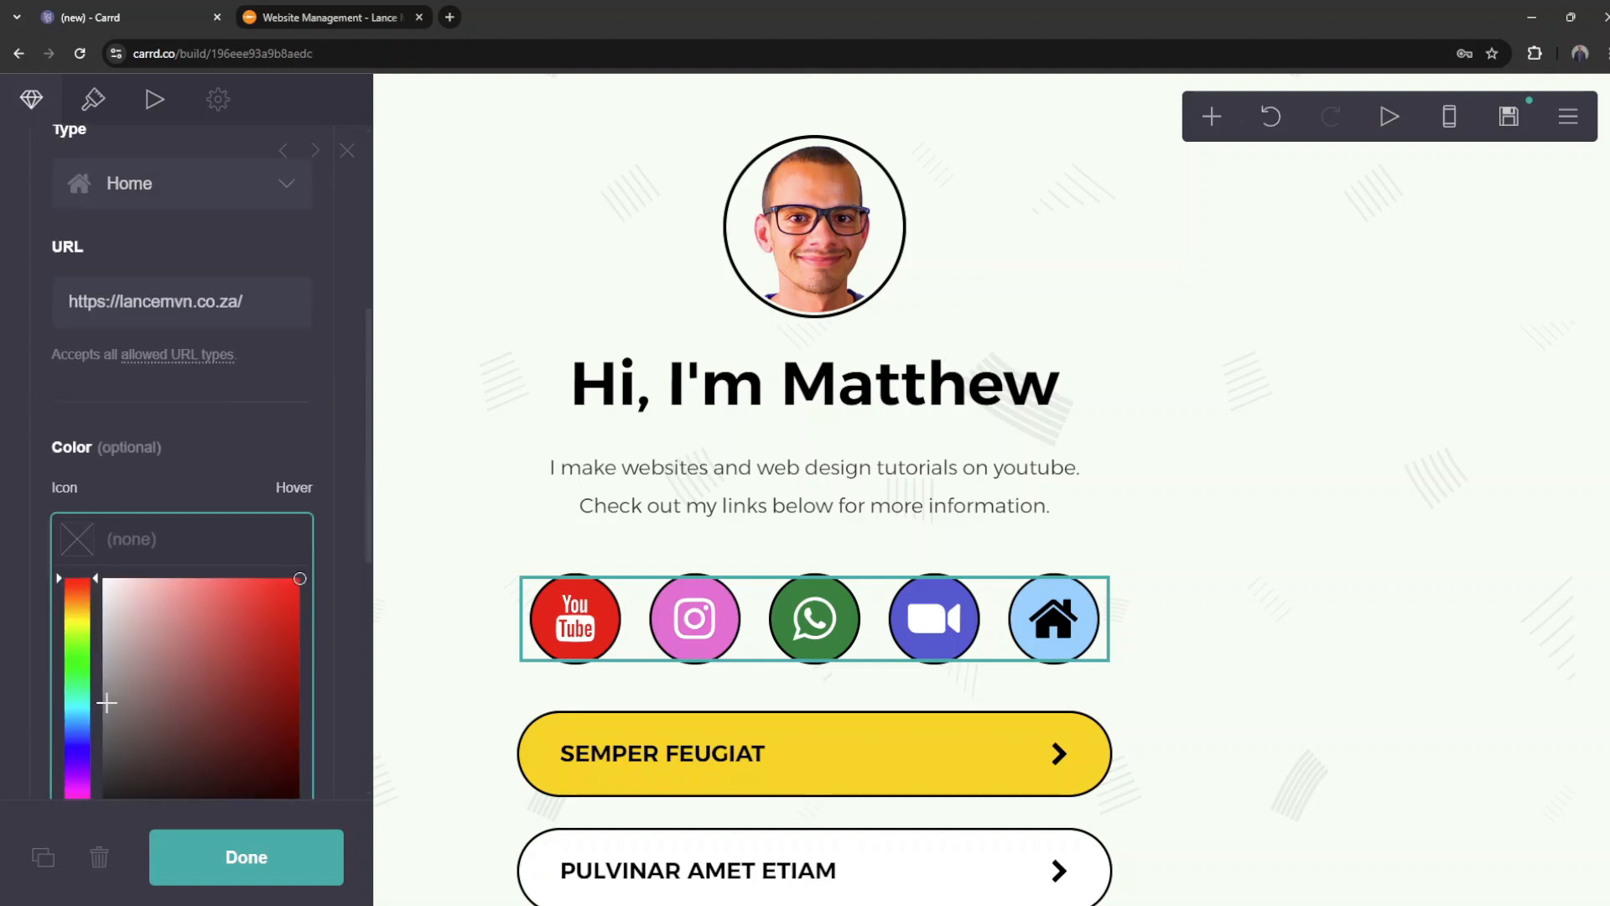
left_click(99, 575)
left_click(201, 510)
scroll(187, 501, "down", 2)
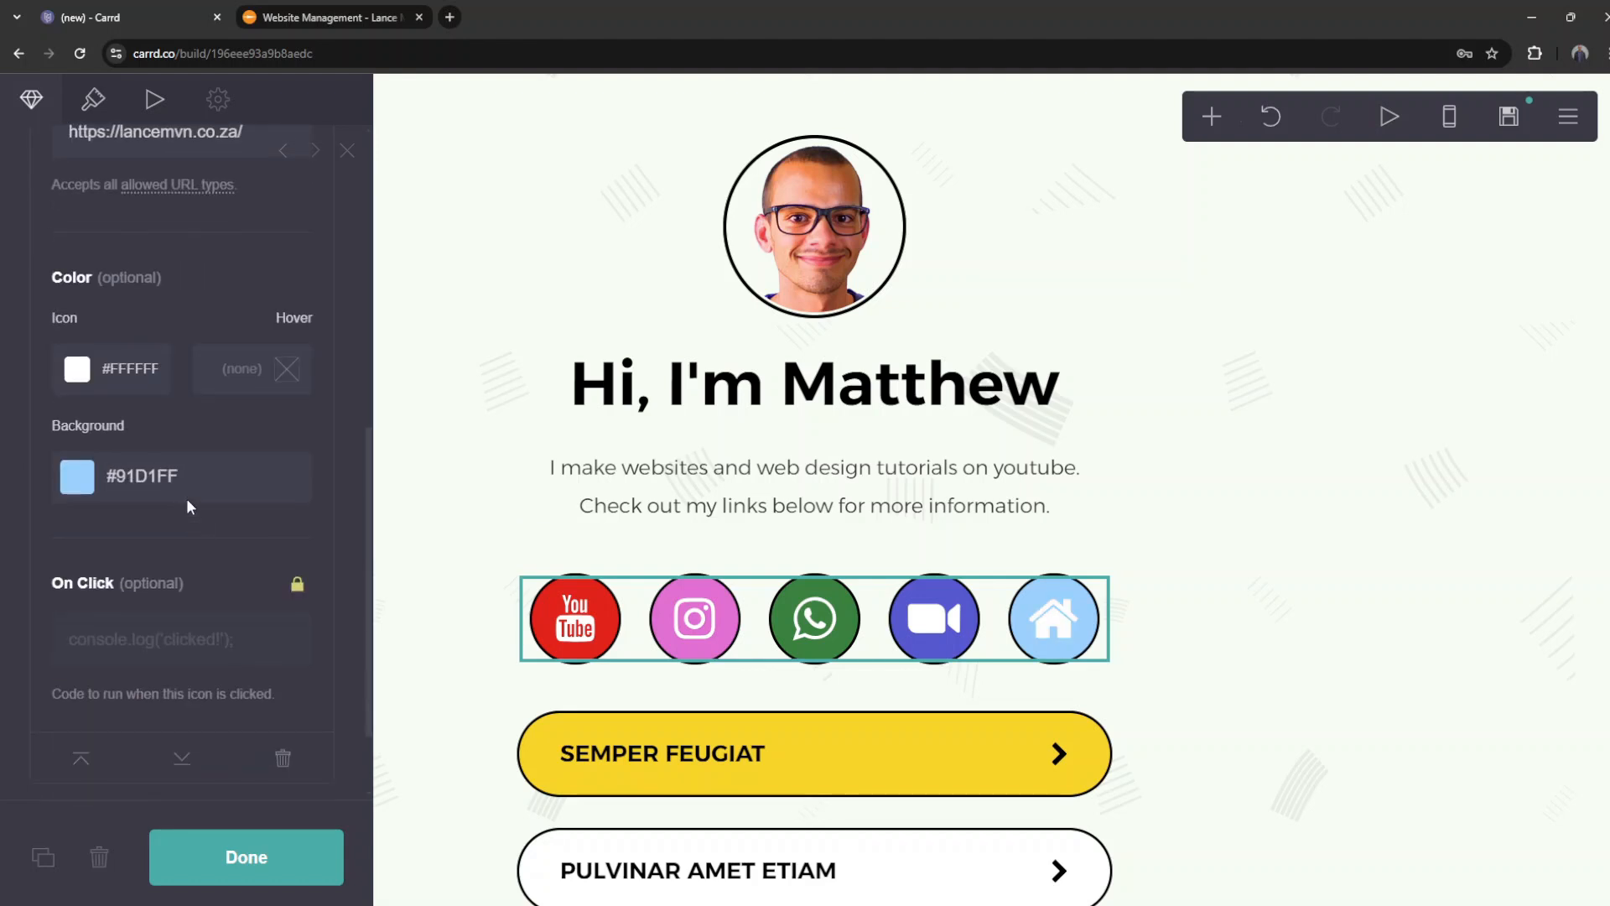
left_click(137, 483)
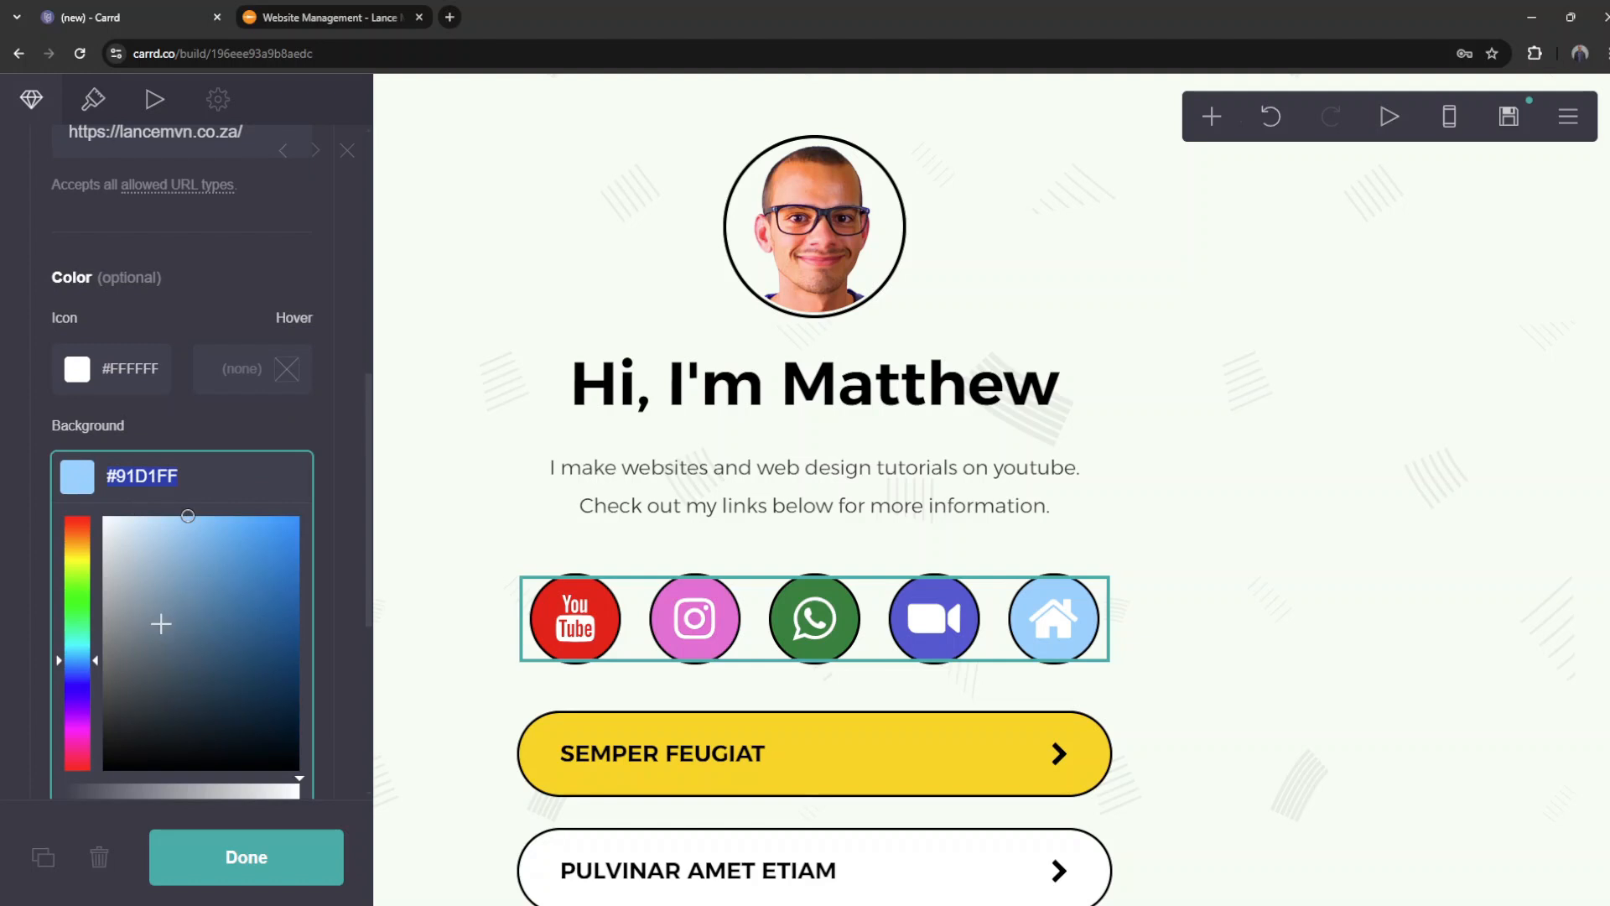
left_click(76, 530)
left_click_drag(168, 524, 264, 528)
scroll(660, 460, "down", 1)
scroll(276, 470, "up", 4)
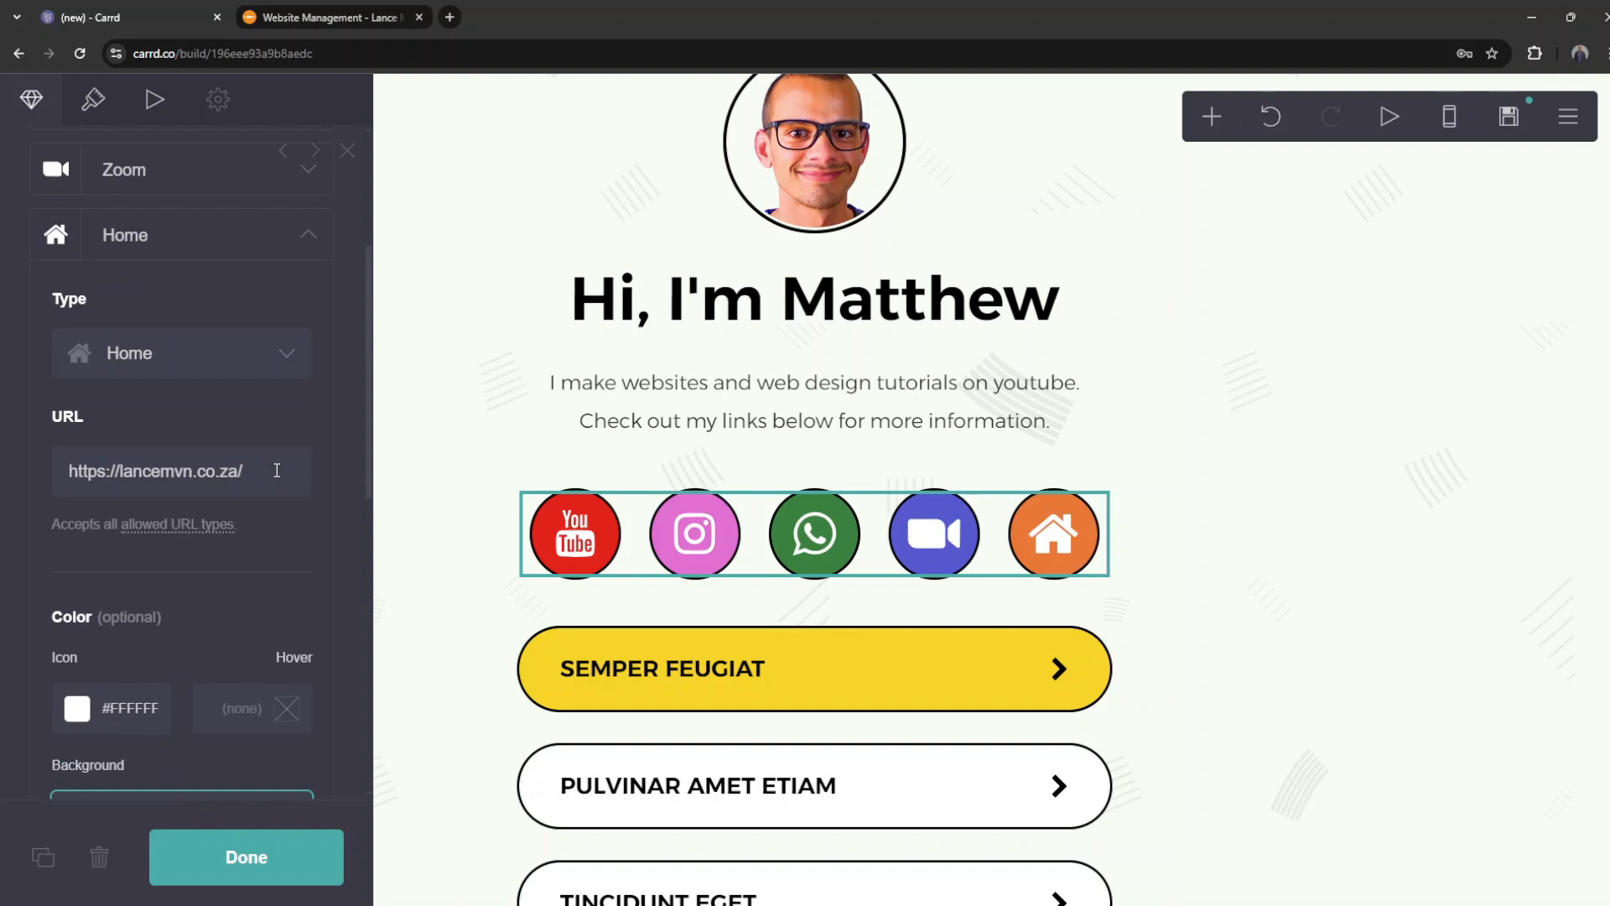
Step: Collapse the Home icon's settings and move it to second place in the icon order, directly after YouTube
scroll(276, 470, "up", 3)
left_click(265, 611)
left_click(299, 245)
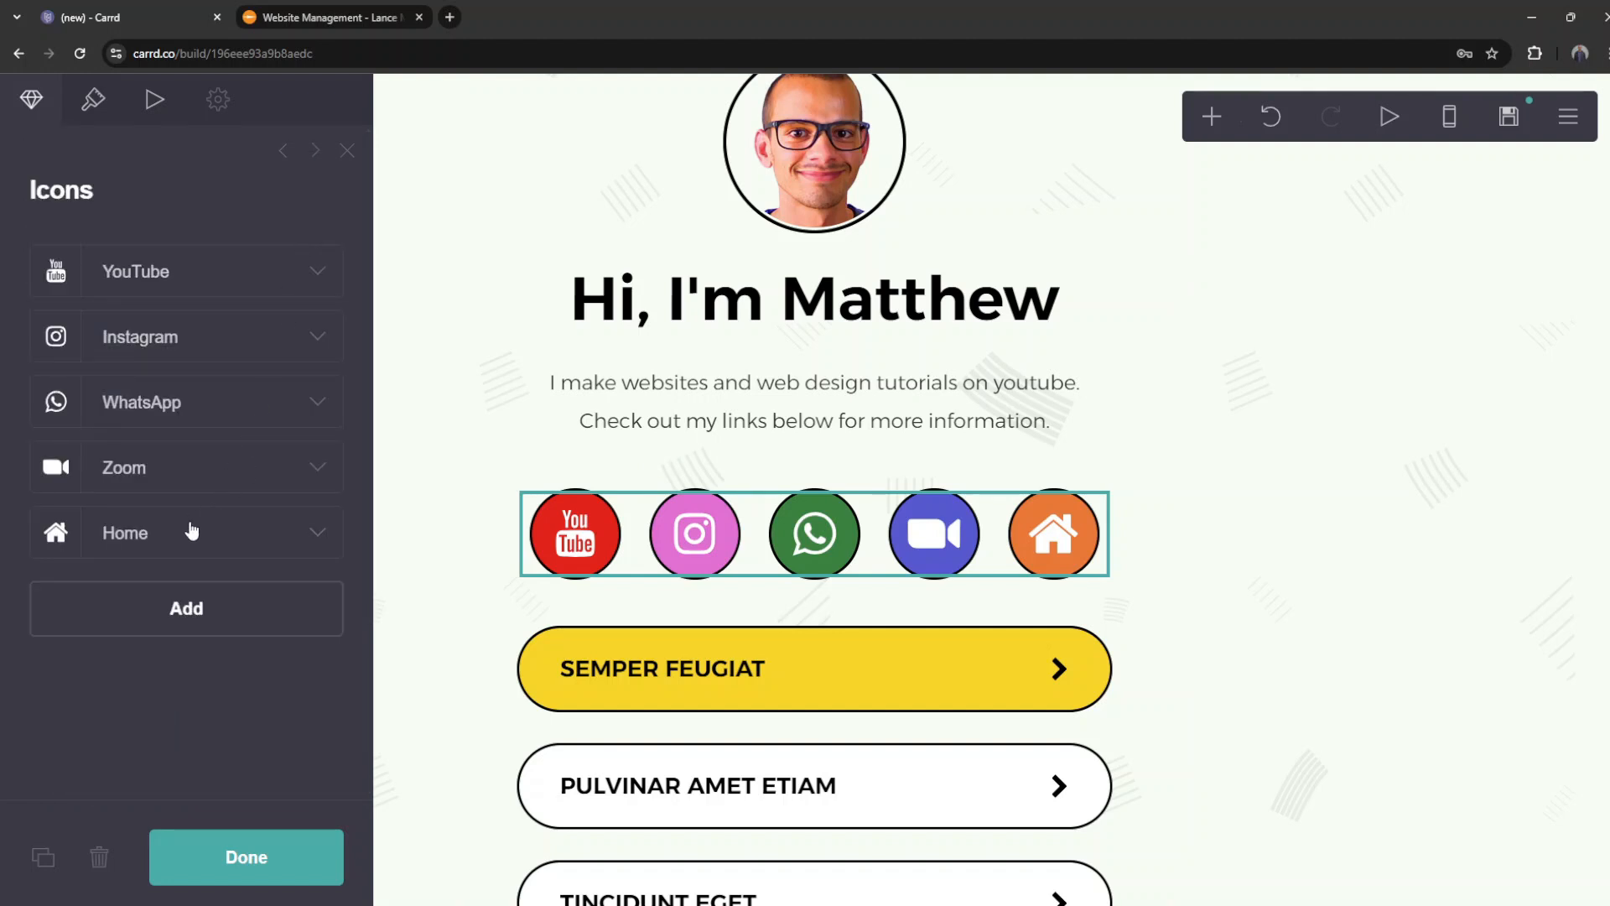
left_click_drag(186, 539, 186, 319)
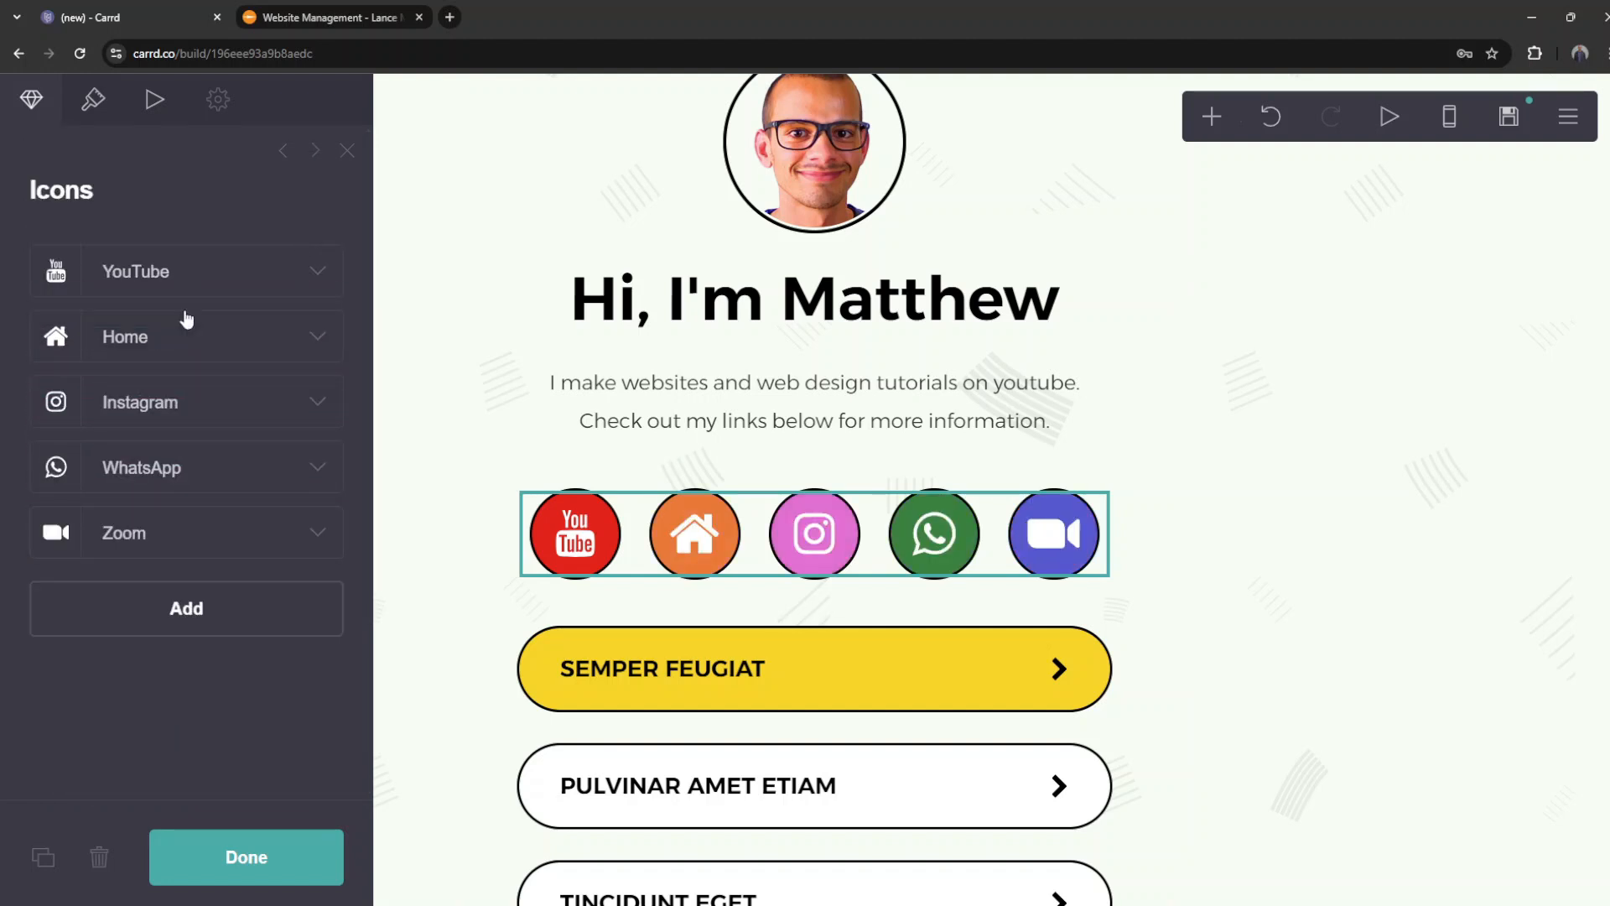
Step: Open the Buttons element and set the first button's label to "How can i help you?"
scroll(455, 411, "up", 1)
scroll(446, 427, "down", 4)
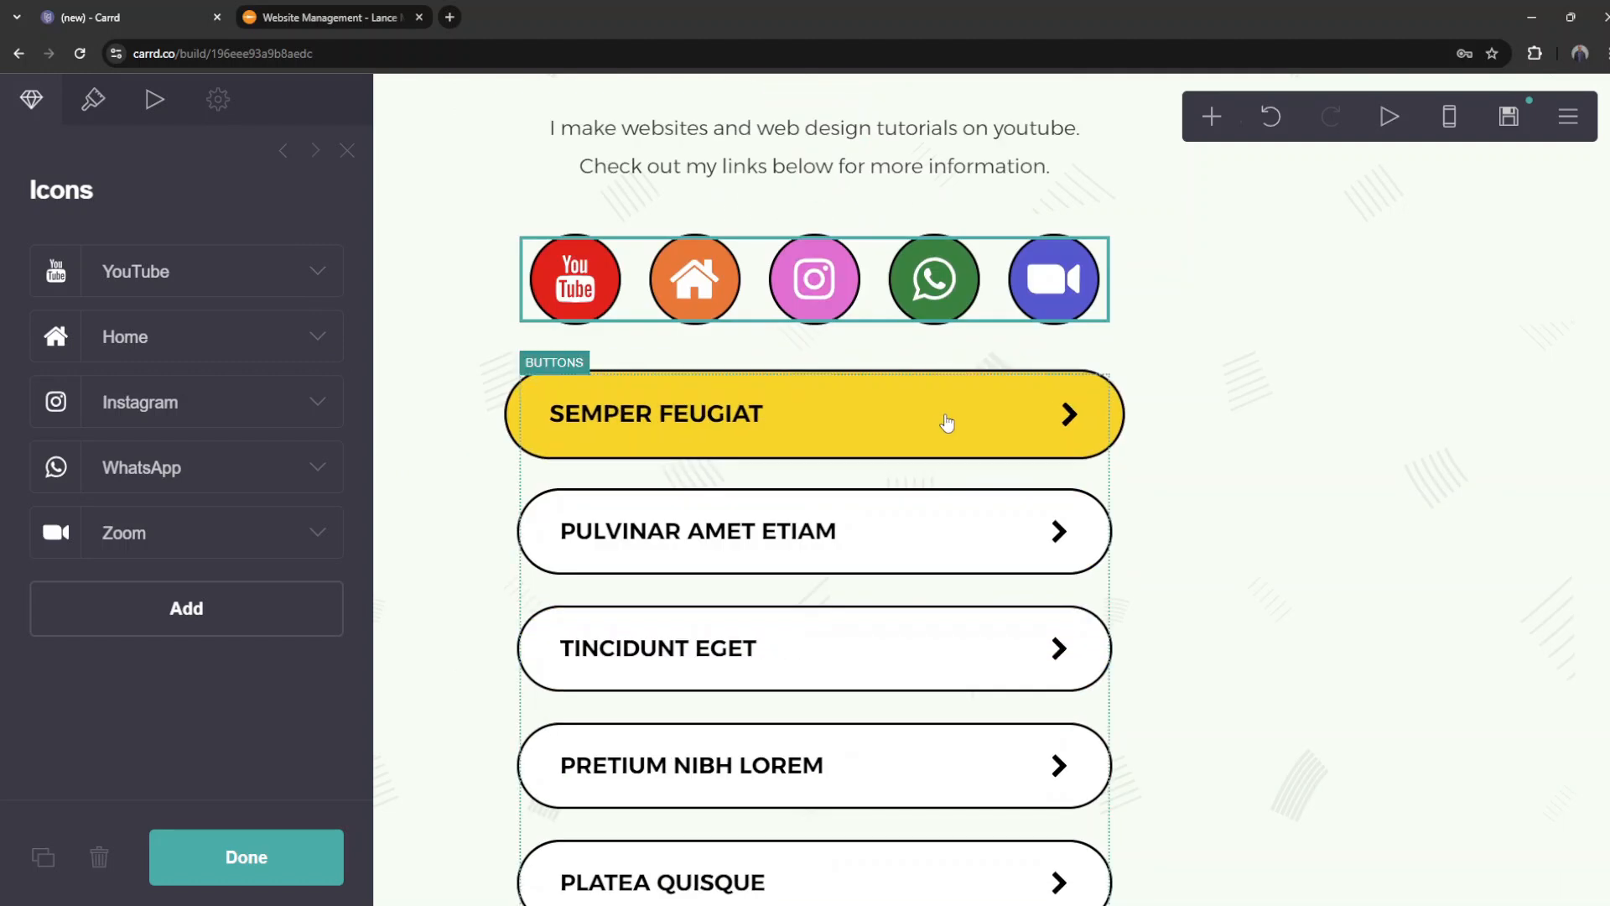
scroll(948, 424, "up", 3)
left_click(883, 599)
left_click(309, 283)
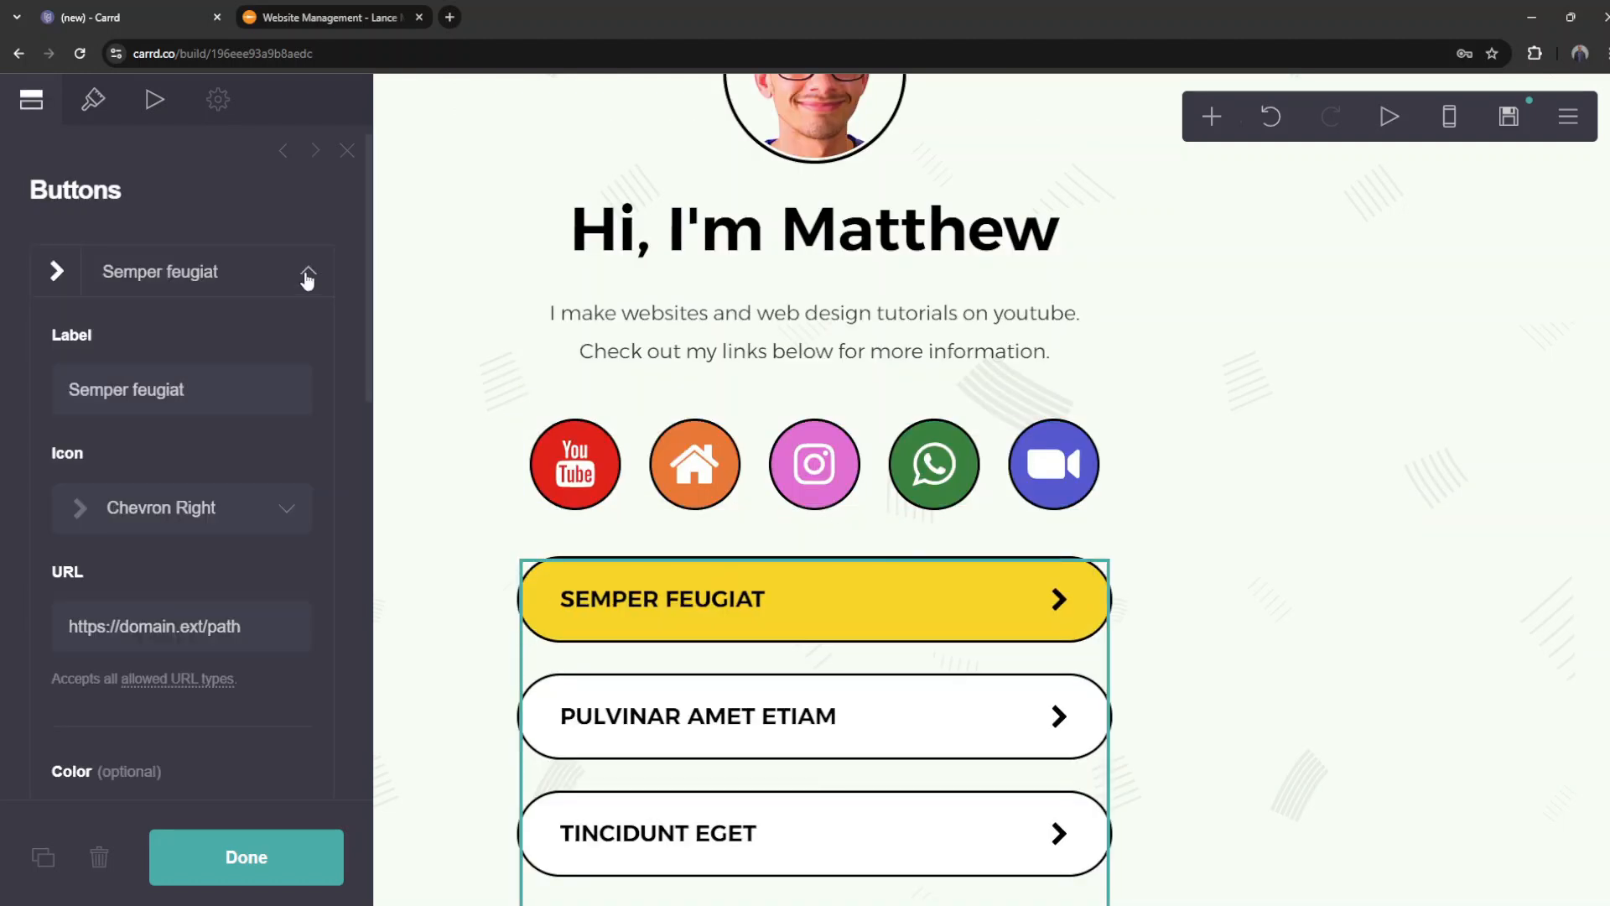
left_click_drag(199, 389, 63, 391)
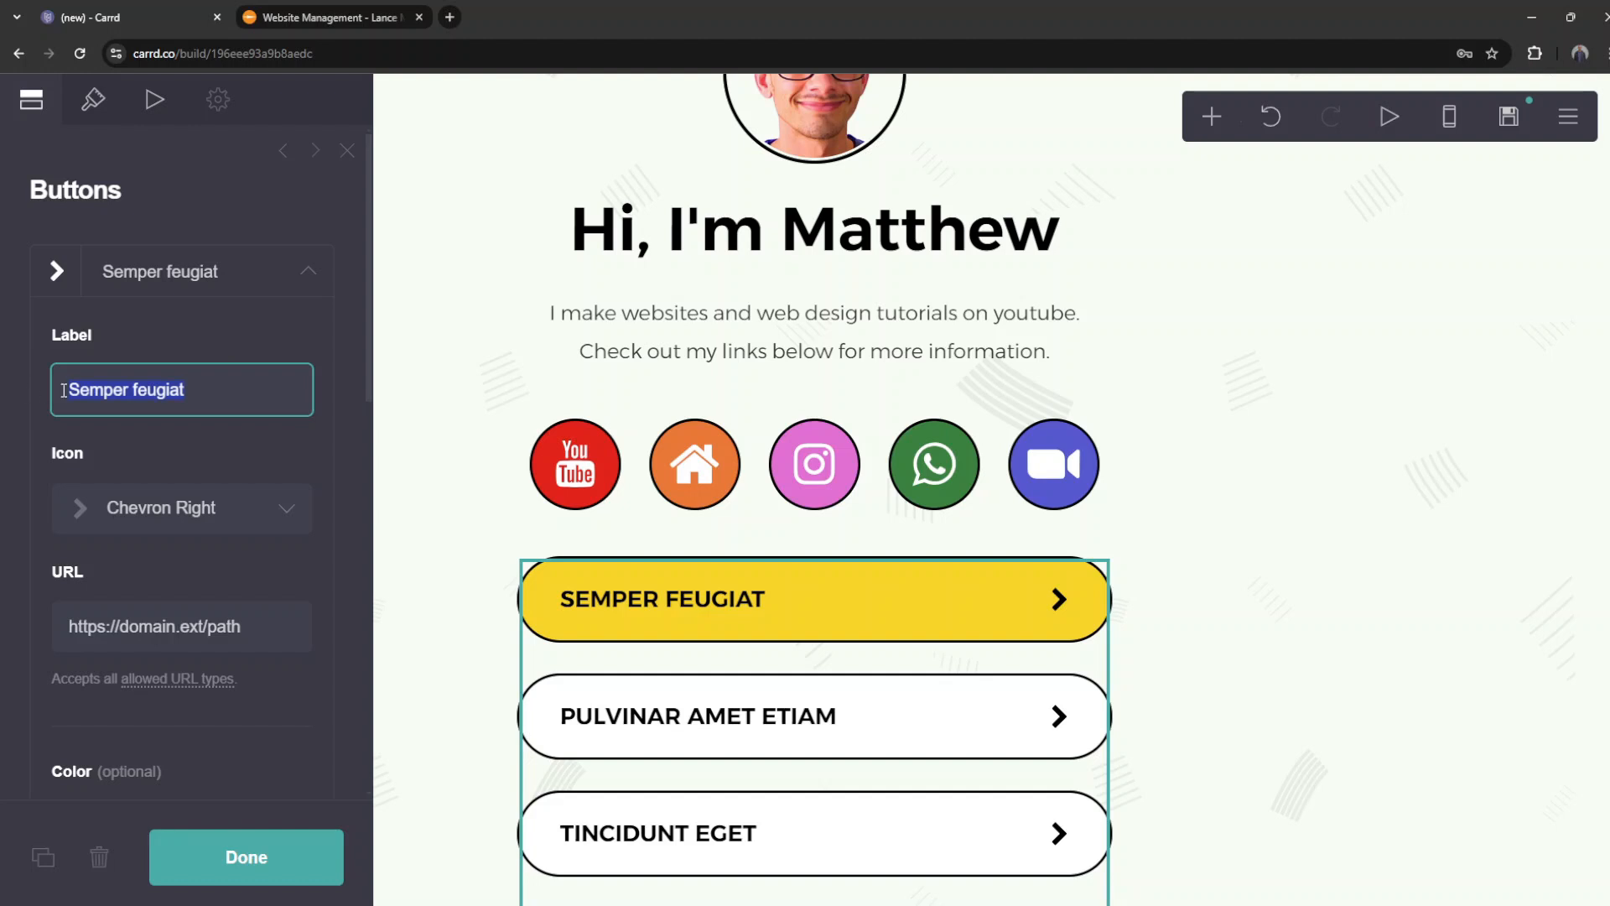
type("How can i help you?")
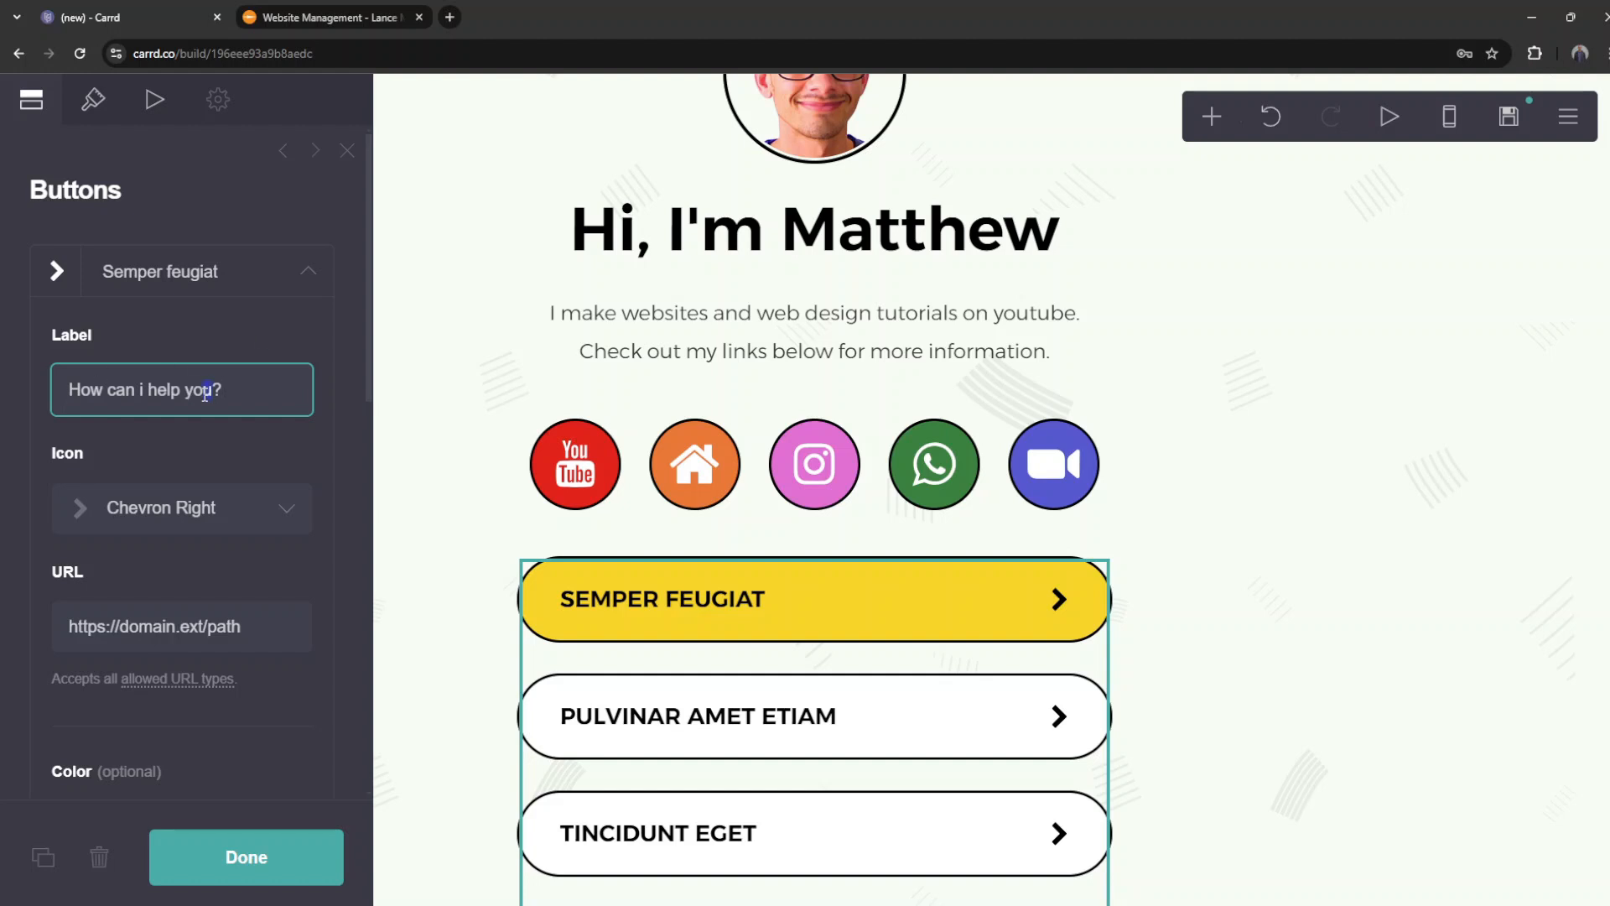
Step: Reword the first button's label to "Can i work make you a website?"
left_click_drag(205, 393, 68, 391)
type("Can i make ?")
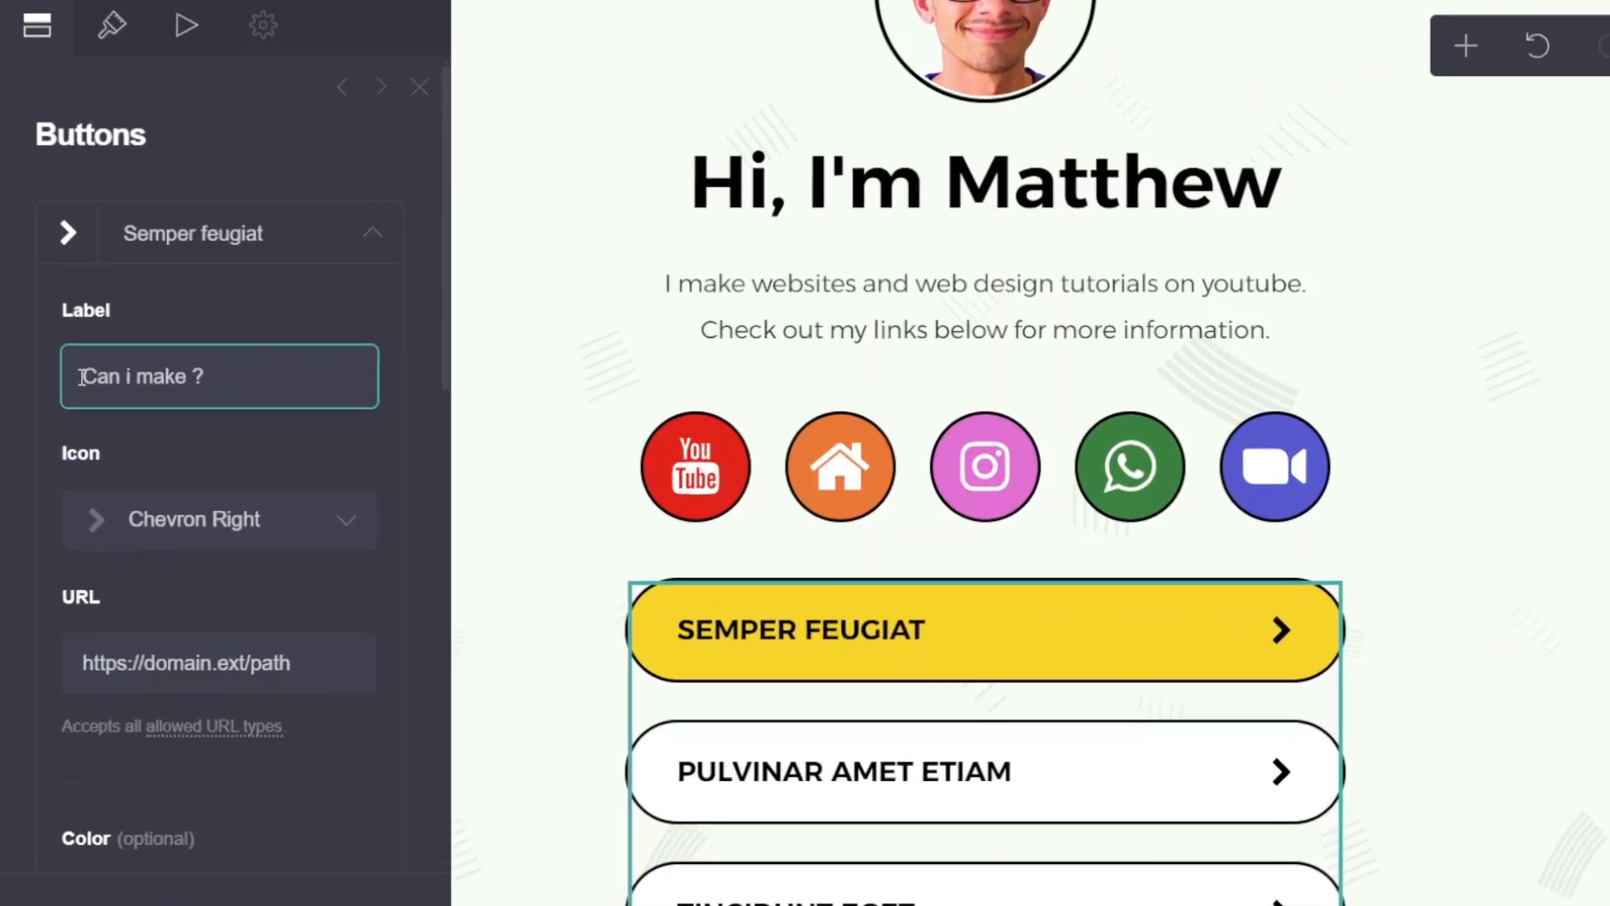
key("BackSpace")
key("BackSpace")
key("BackSpace")
key("BackSpace")
key("BackSpace")
type("work make you a website")
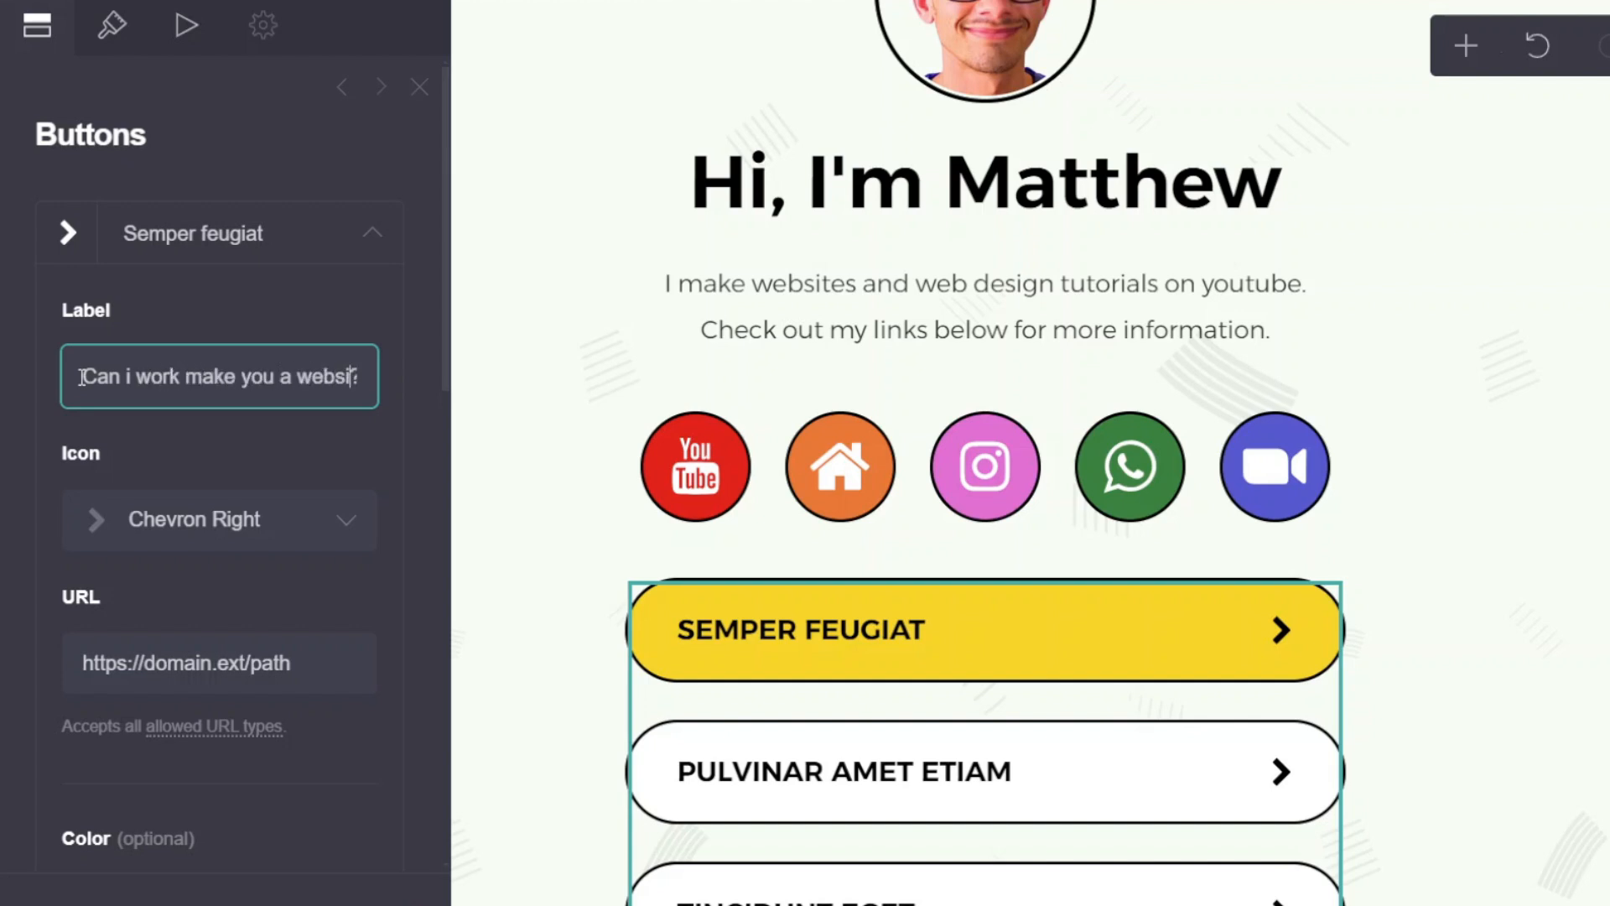
key("BackSpace")
key("BackSpace")
key("BackSpace")
key("BackSpace")
key("BackSpace")
key("BackSpace")
key("BackSpace")
type("website")
key("End")
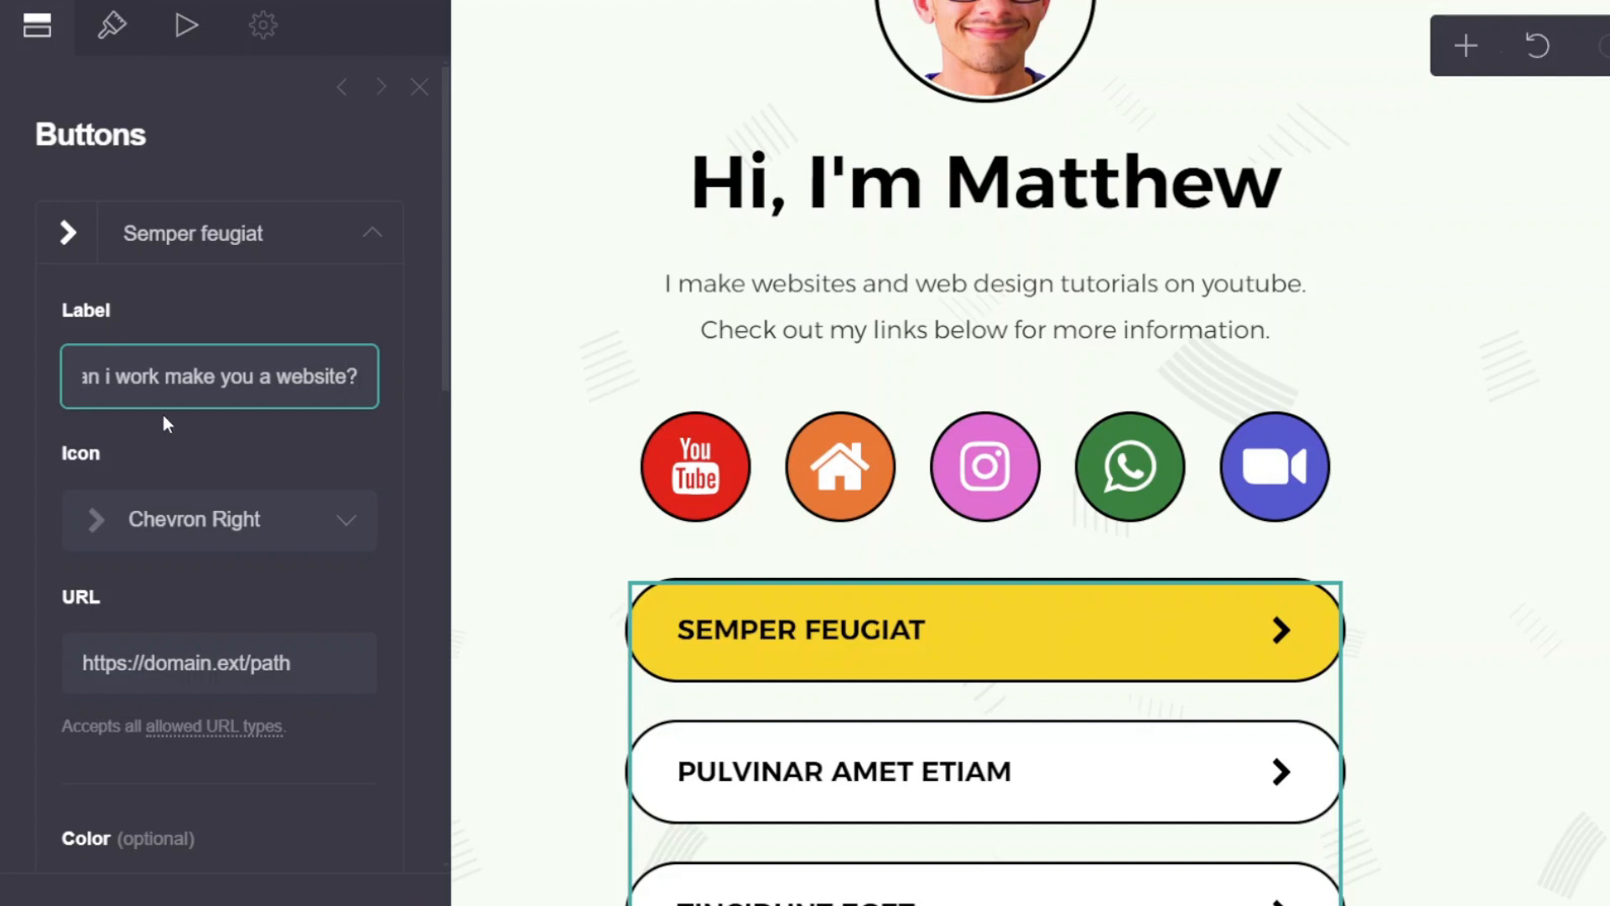
left_click(186, 663)
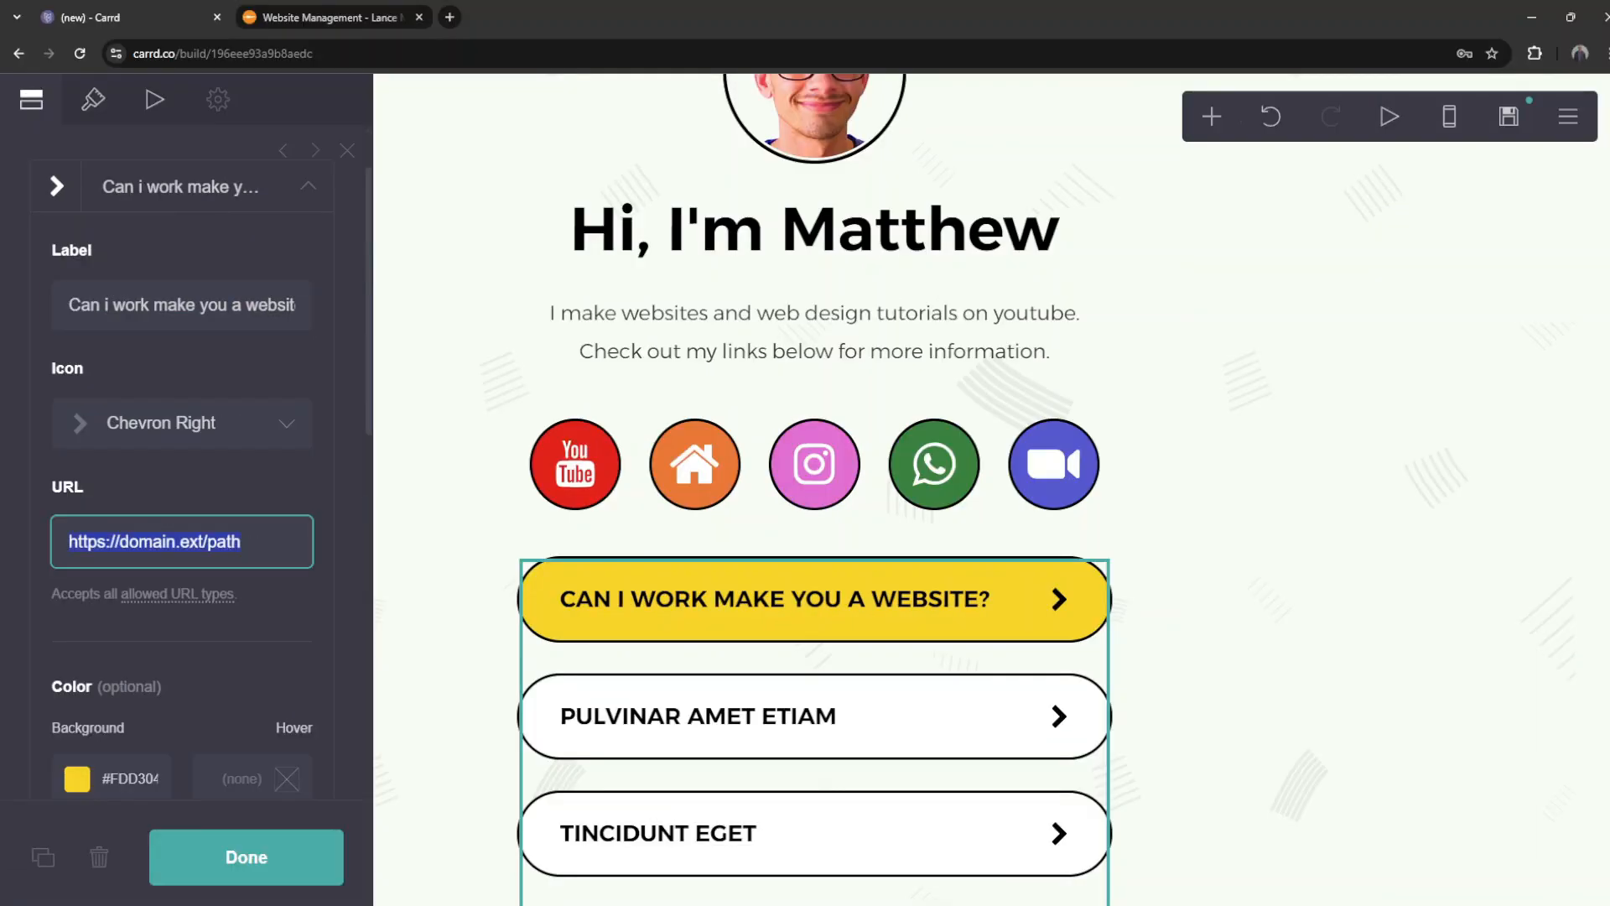
type("https://lancemvn.co.za/")
scroll(244, 499, "up", 1)
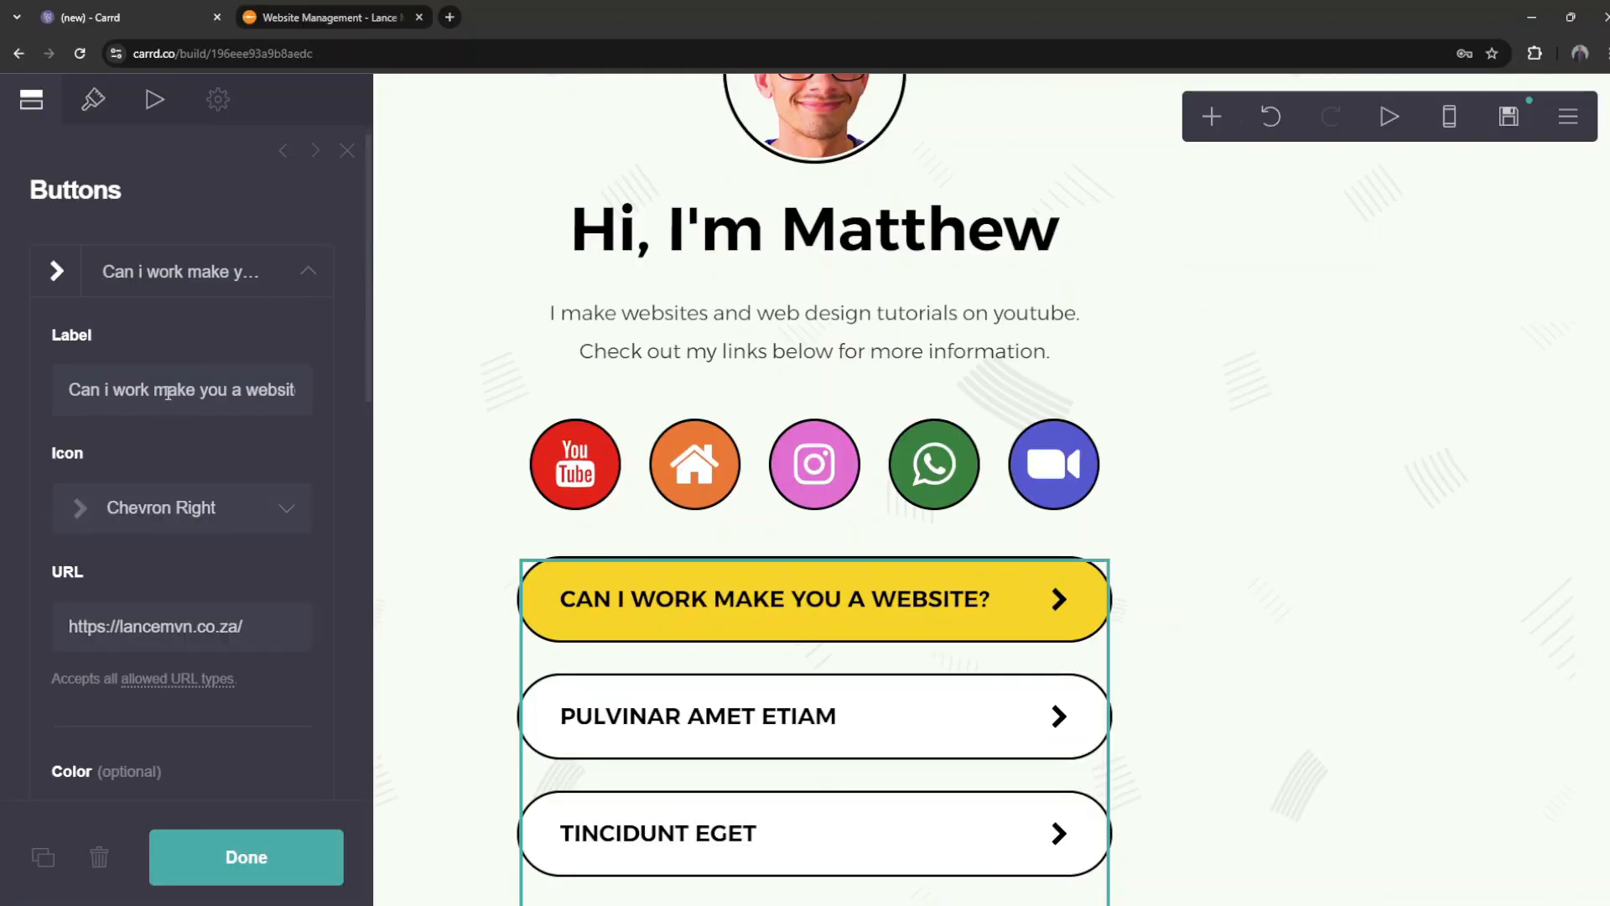
Step: Remove the word "work" from the first button's label to read "Can i make you a website?" and collapse its settings
left_click_drag(150, 390, 138, 390)
key("BackSpace")
key("BackSpace")
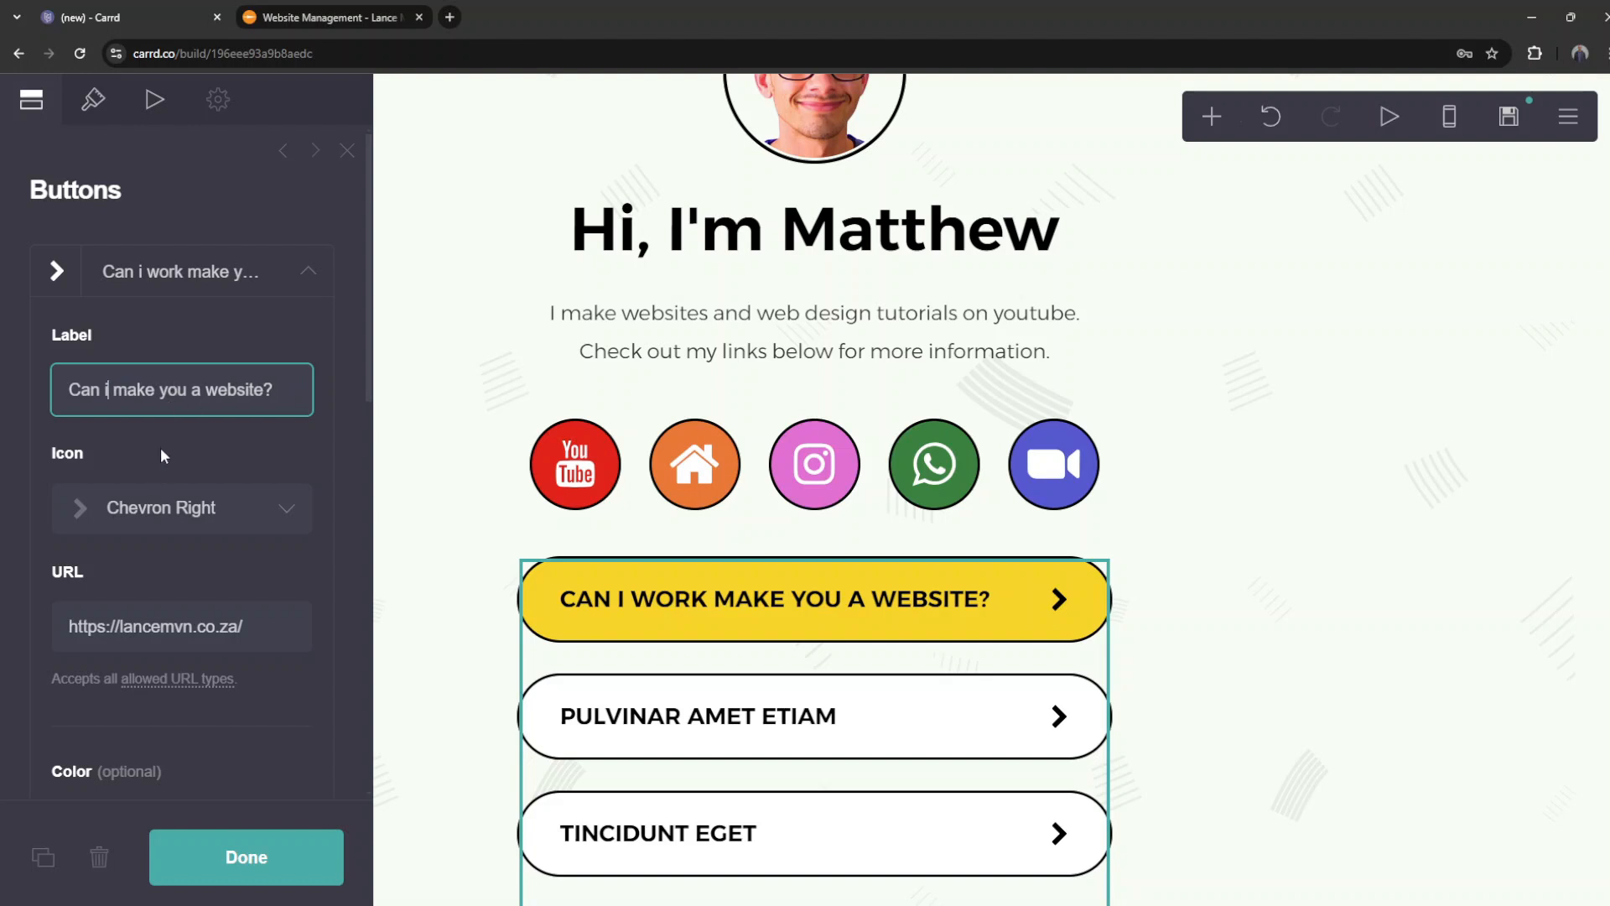
scroll(256, 561, "down", 3)
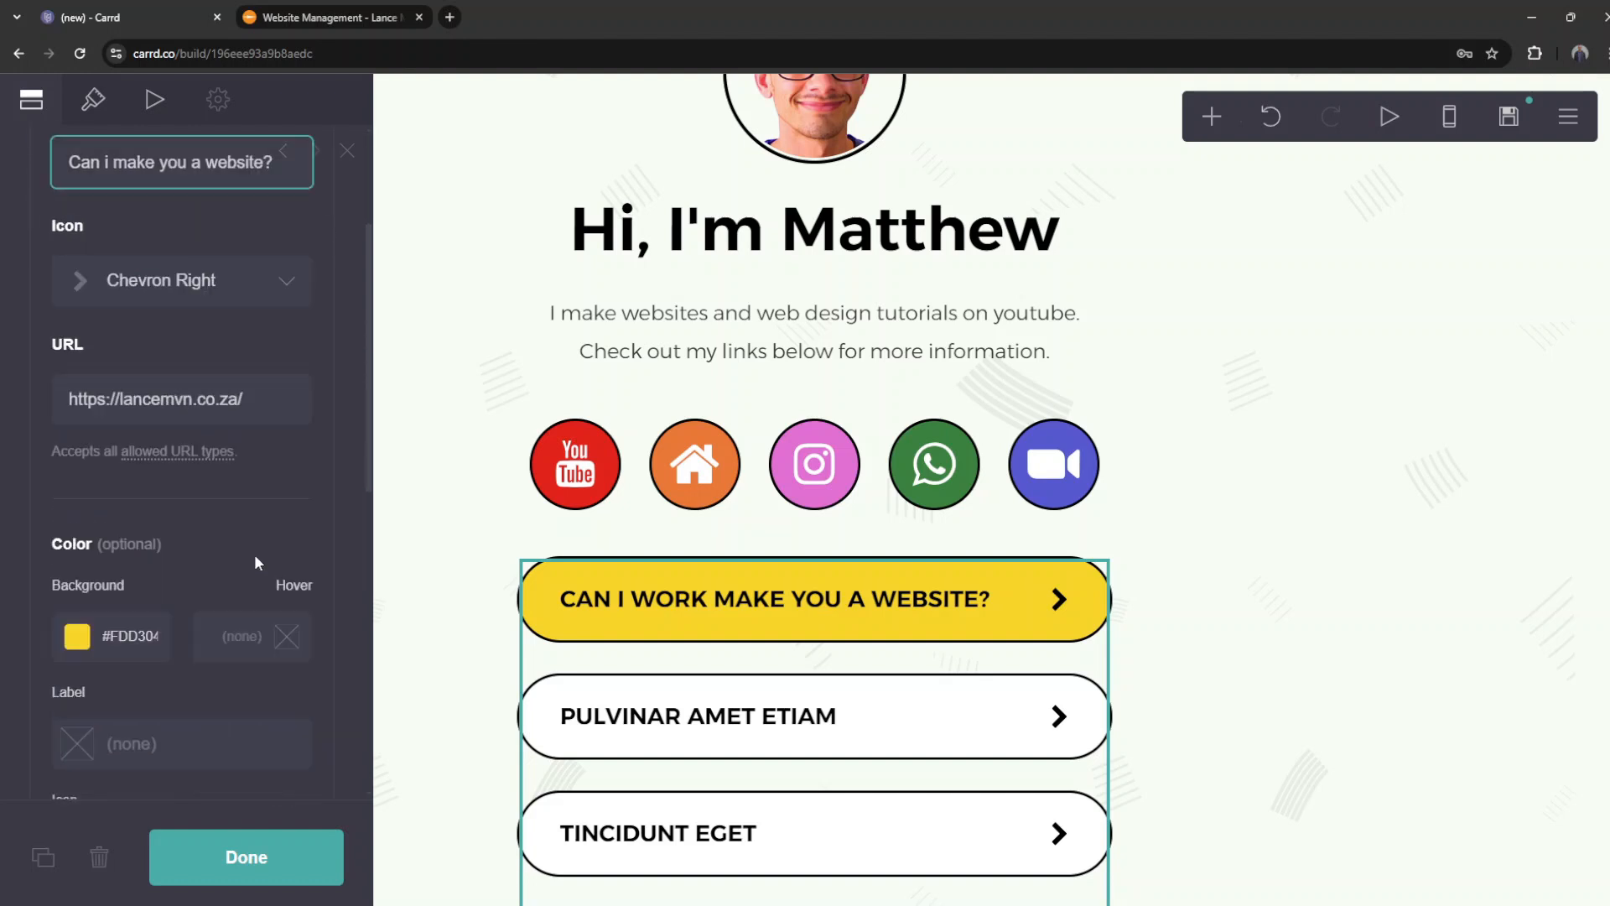
scroll(268, 377, "up", 2)
left_click(300, 201)
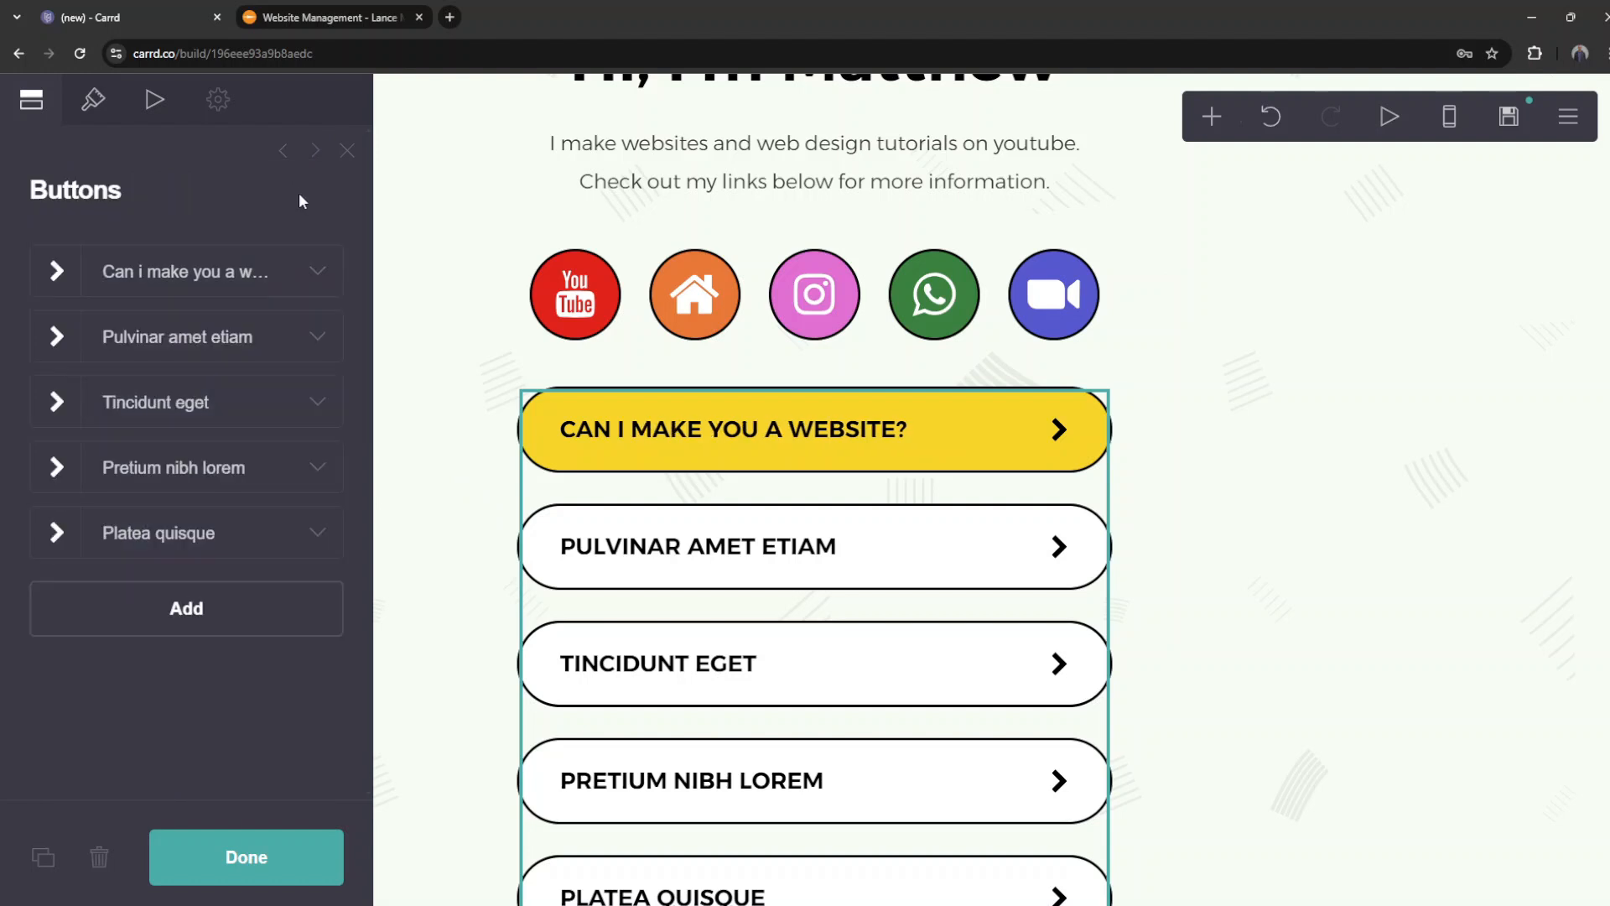
Step: Set the second button's label to "How long have i been active?" and collapse its settings
left_click(227, 336)
triple_click(279, 432)
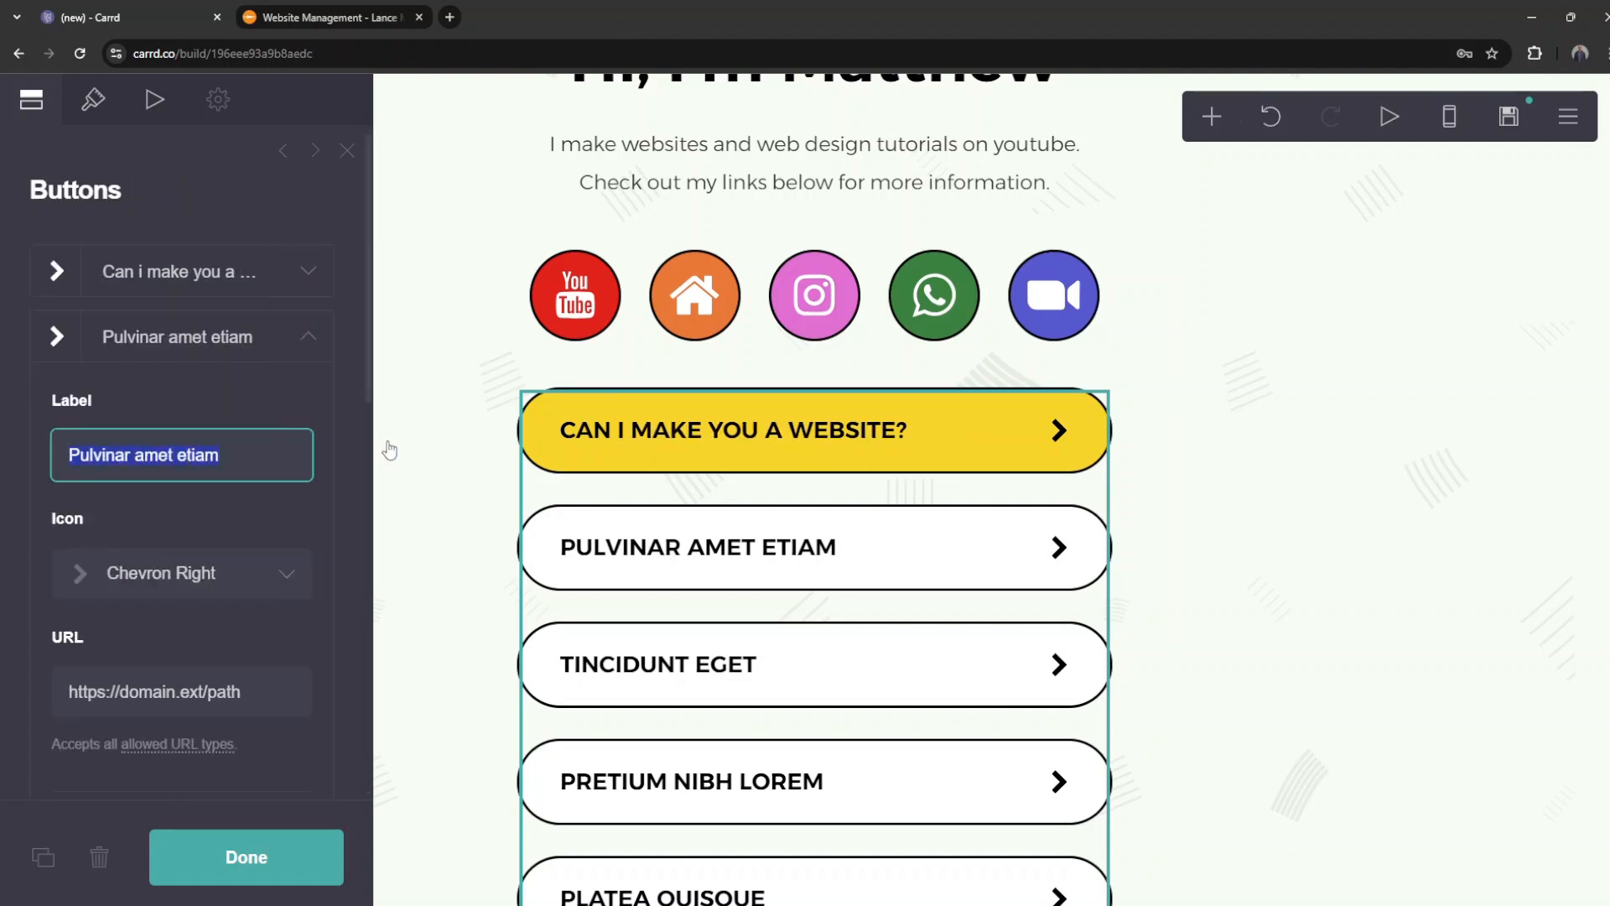
scroll(384, 450, "up", 4)
type("How lon")
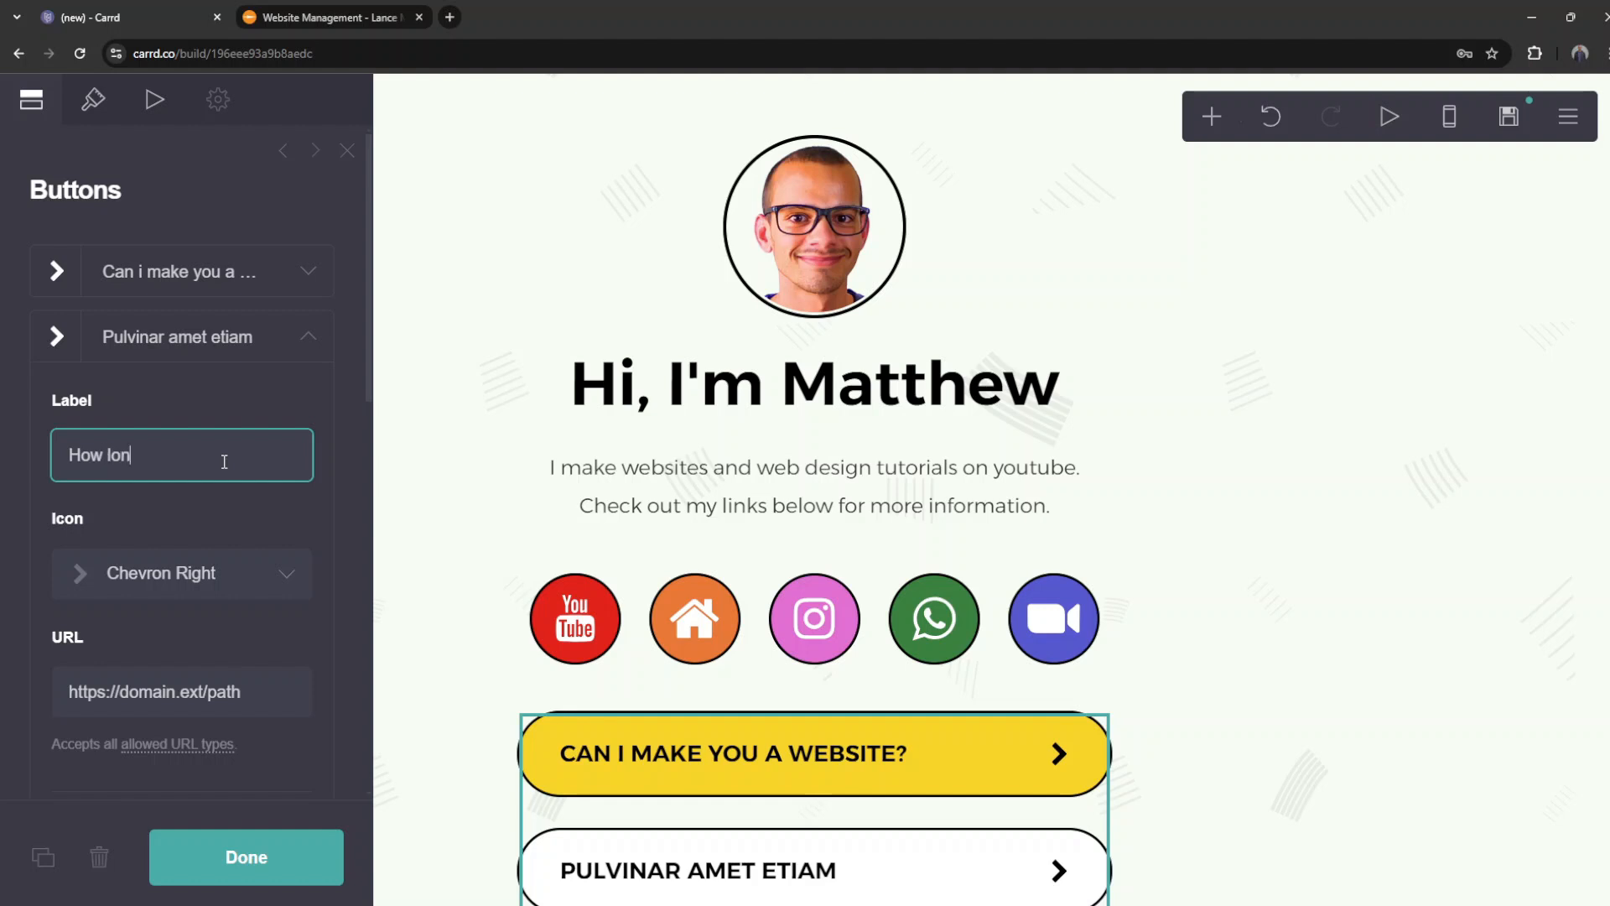
type("g have i been active?")
left_click(305, 361)
scroll(235, 637, "down", 7)
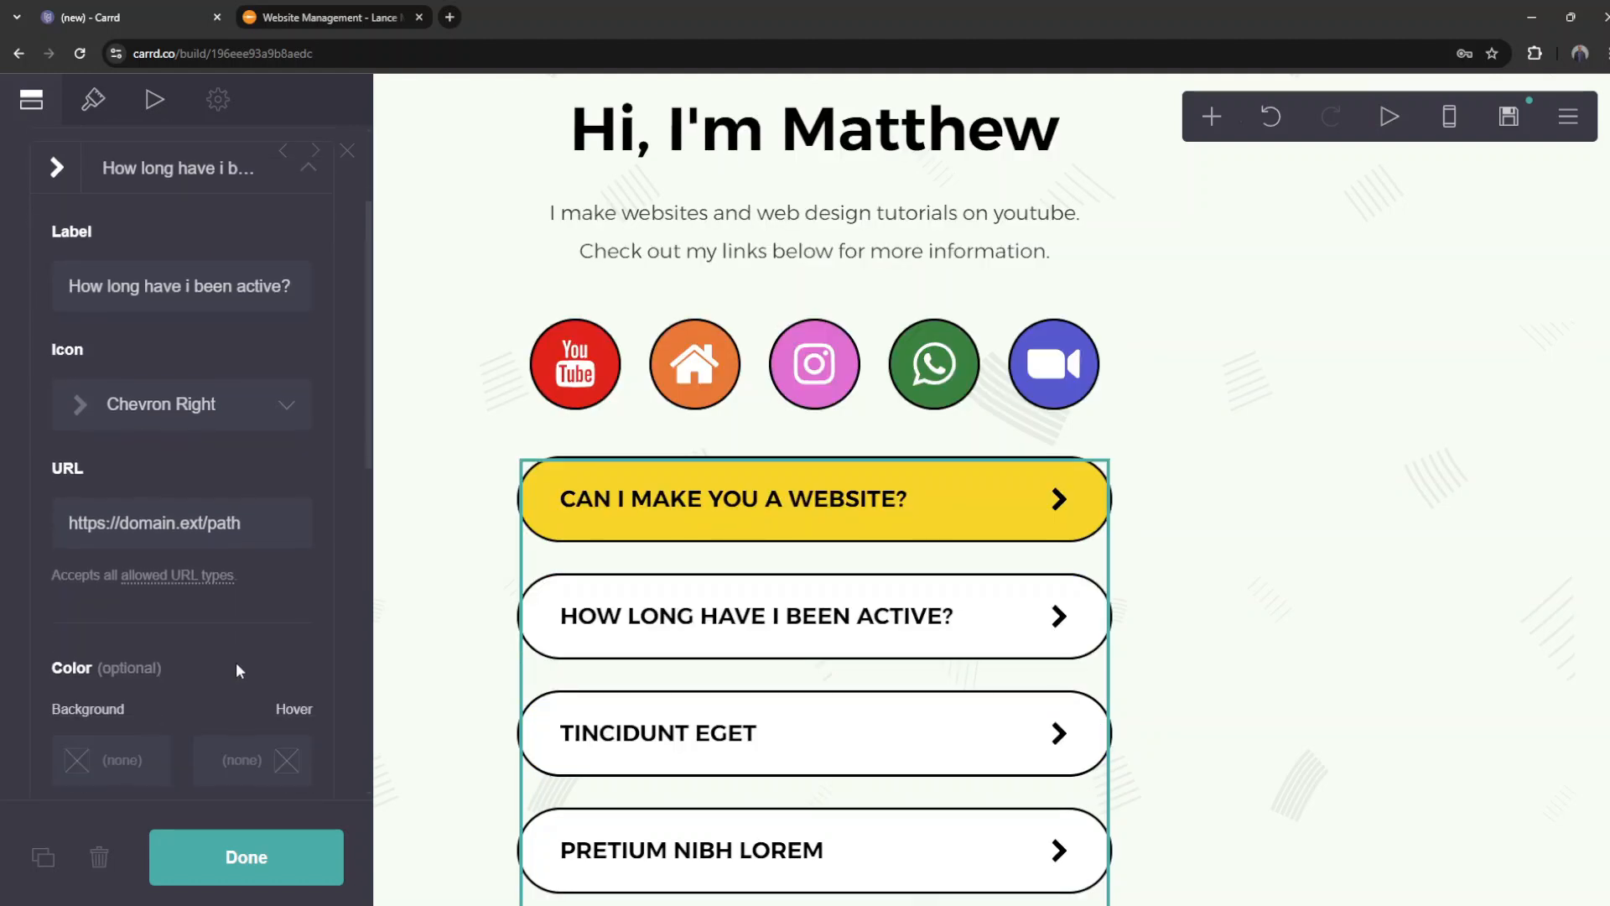
scroll(243, 642, "up", 2)
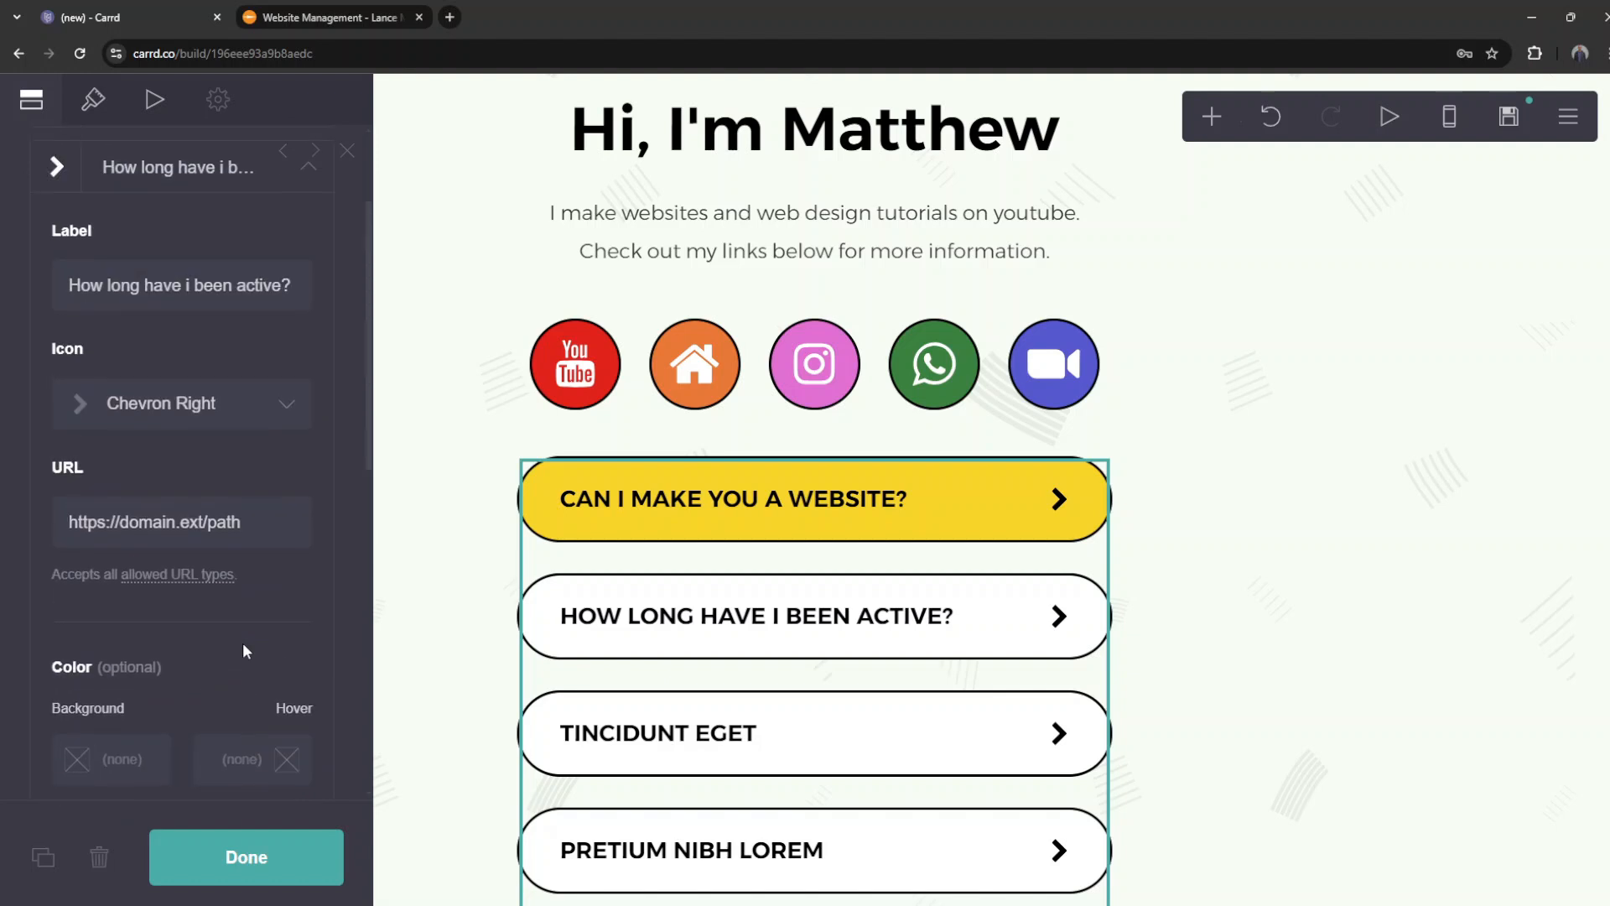
scroll(173, 446, "up", 1)
left_click(251, 260)
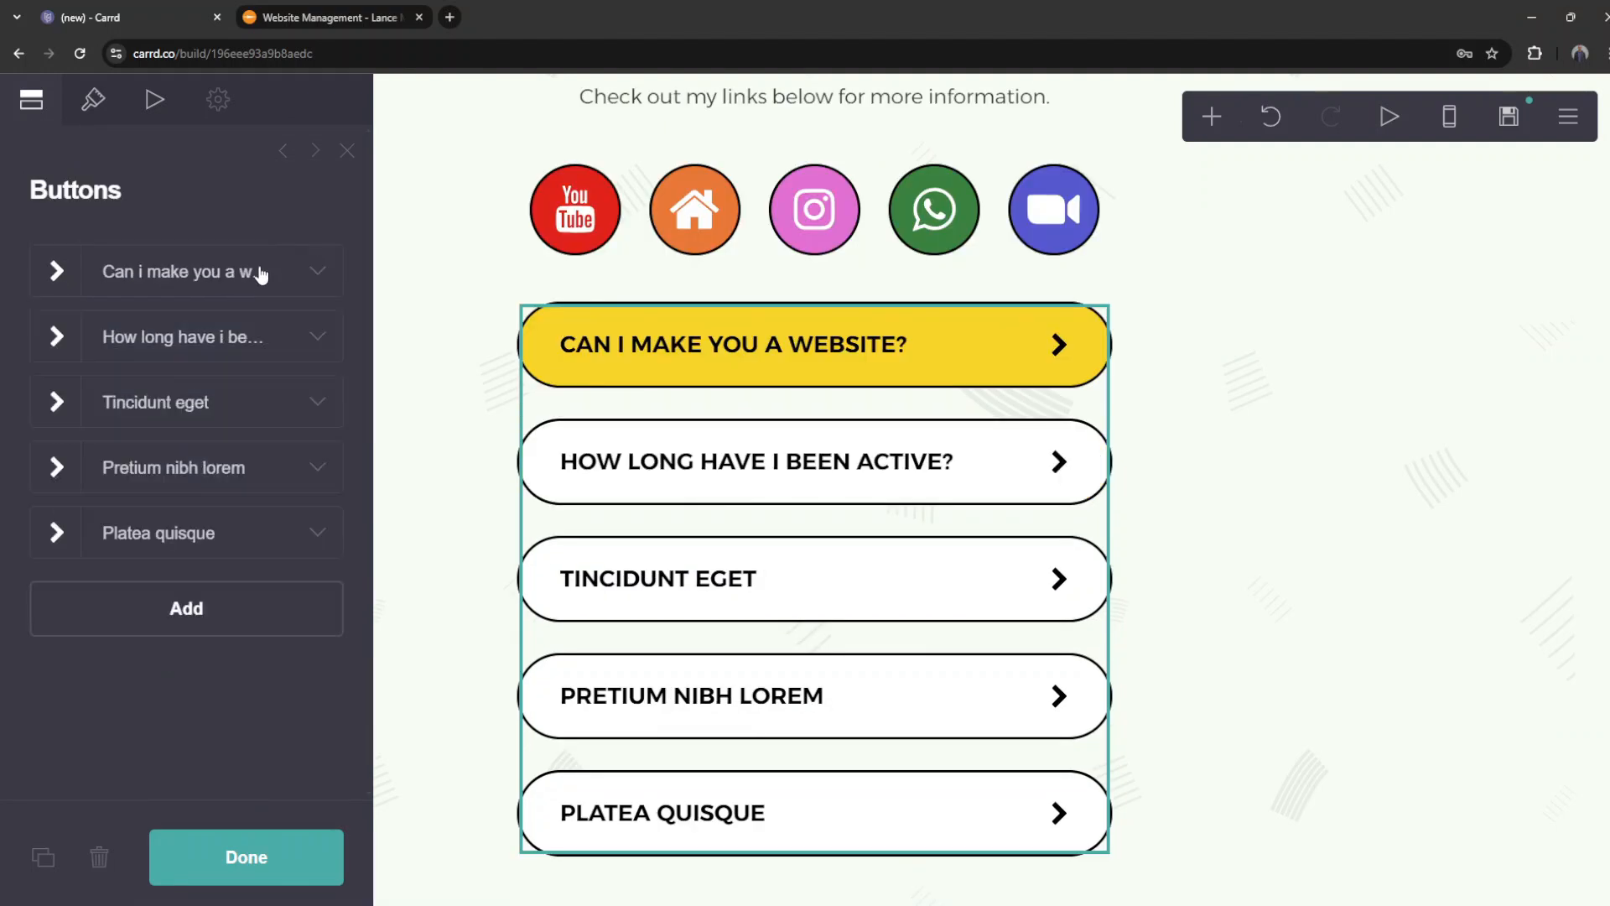
Step: Set the third button's label to "How should you contact me?" and its URL to the owner's WhatsApp link
left_click(209, 409)
left_click(145, 499)
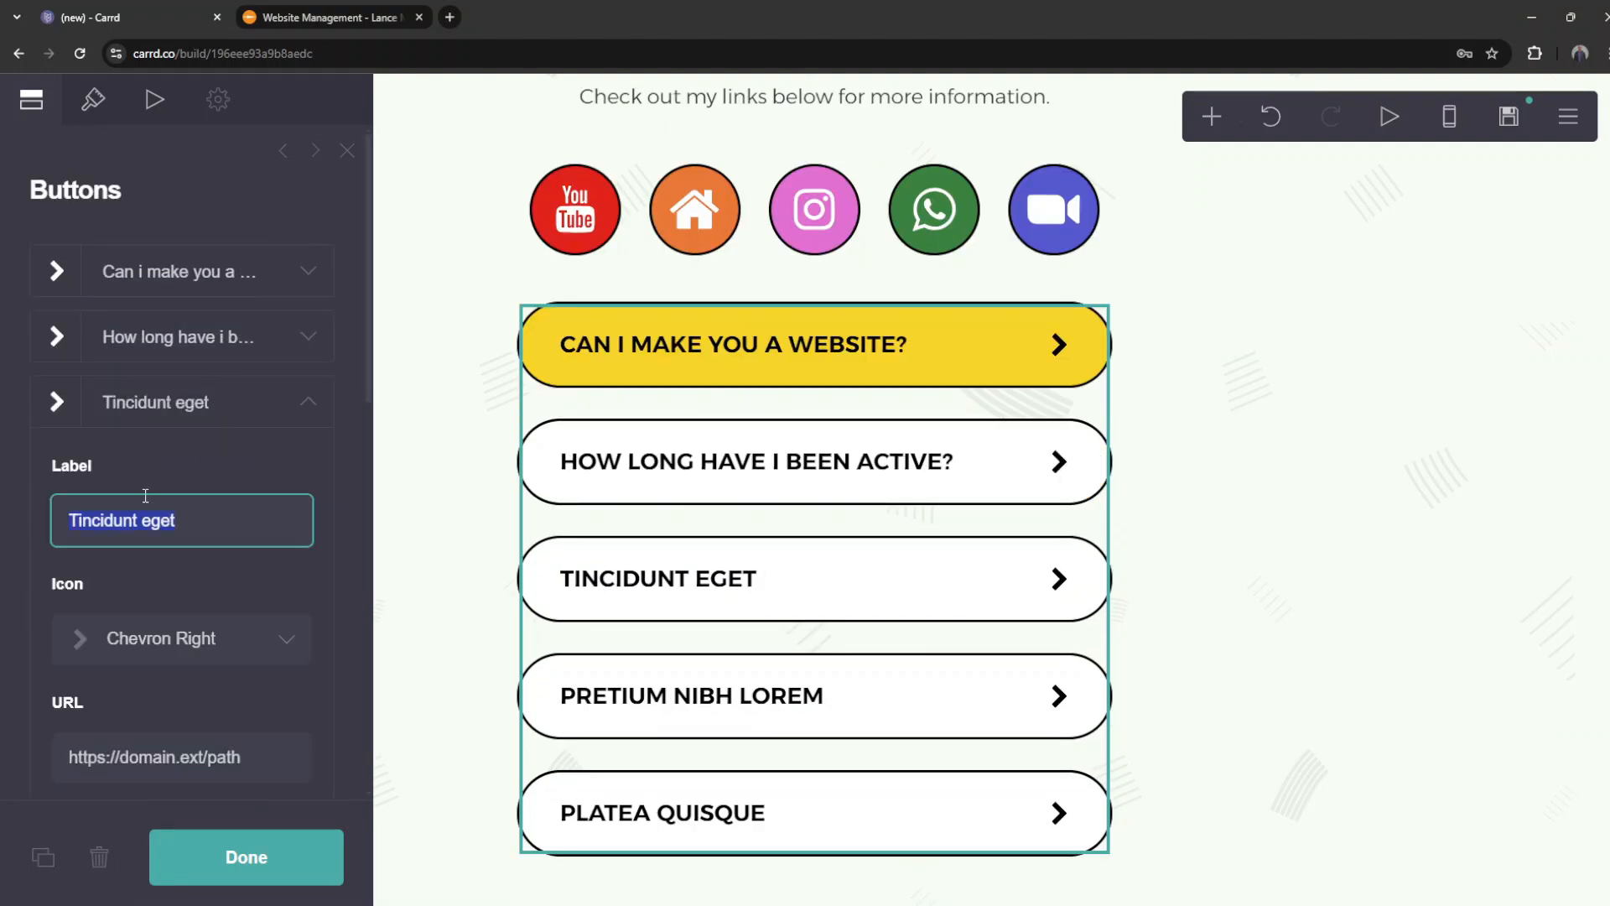
type("How should you contact me?")
left_click(43, 757)
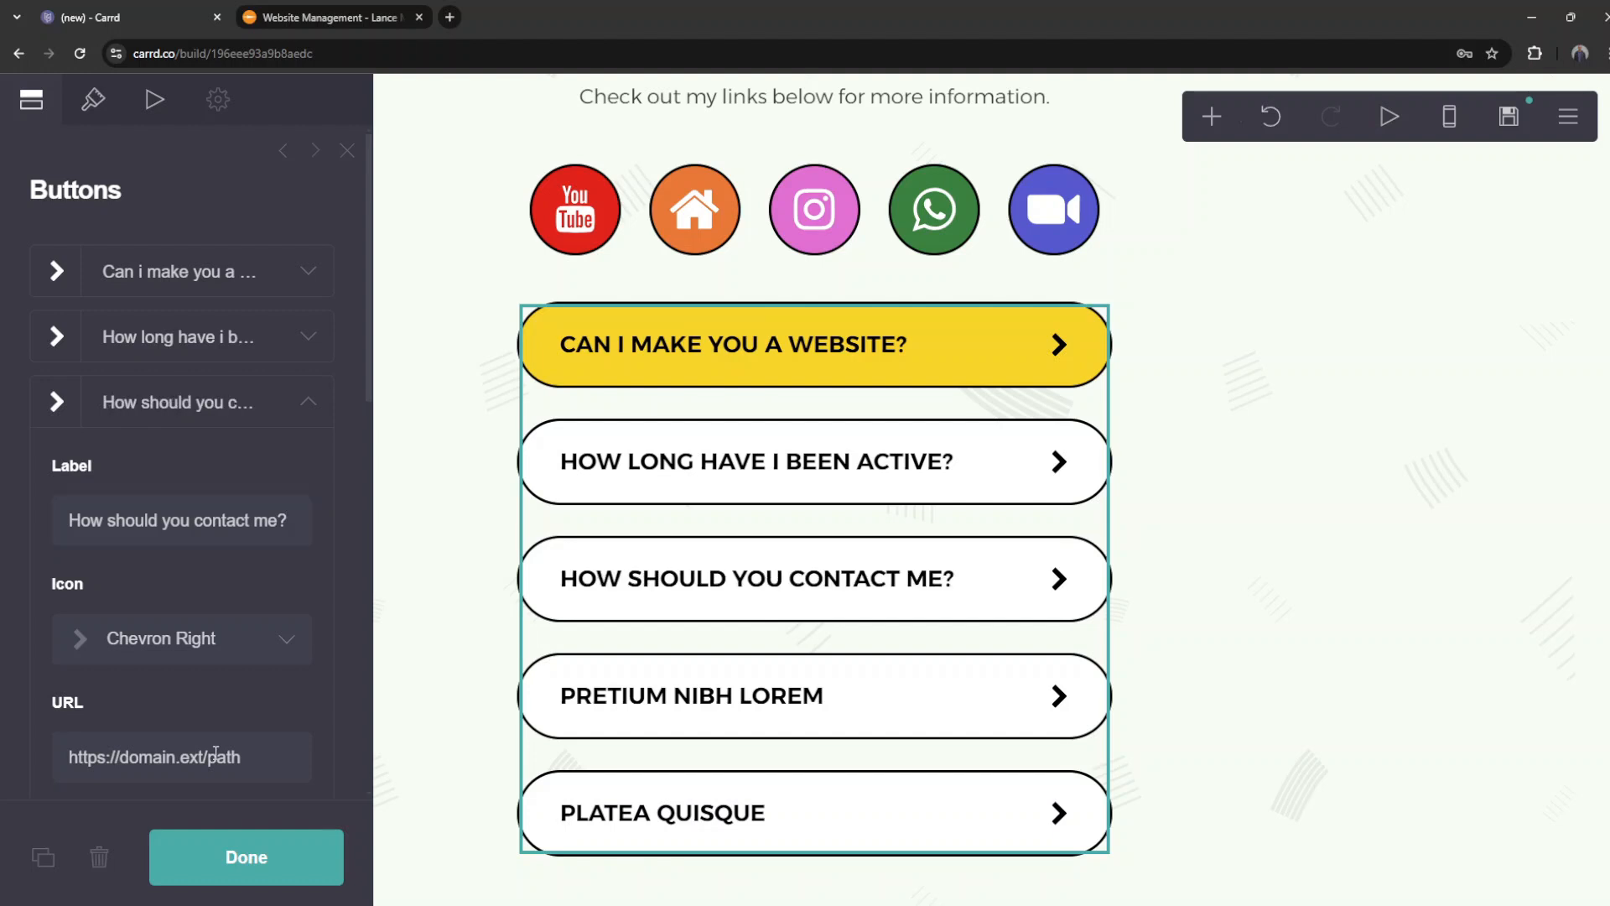
key("ctrl+v")
scroll(134, 578, "down", 3)
scroll(149, 591, "up", 3)
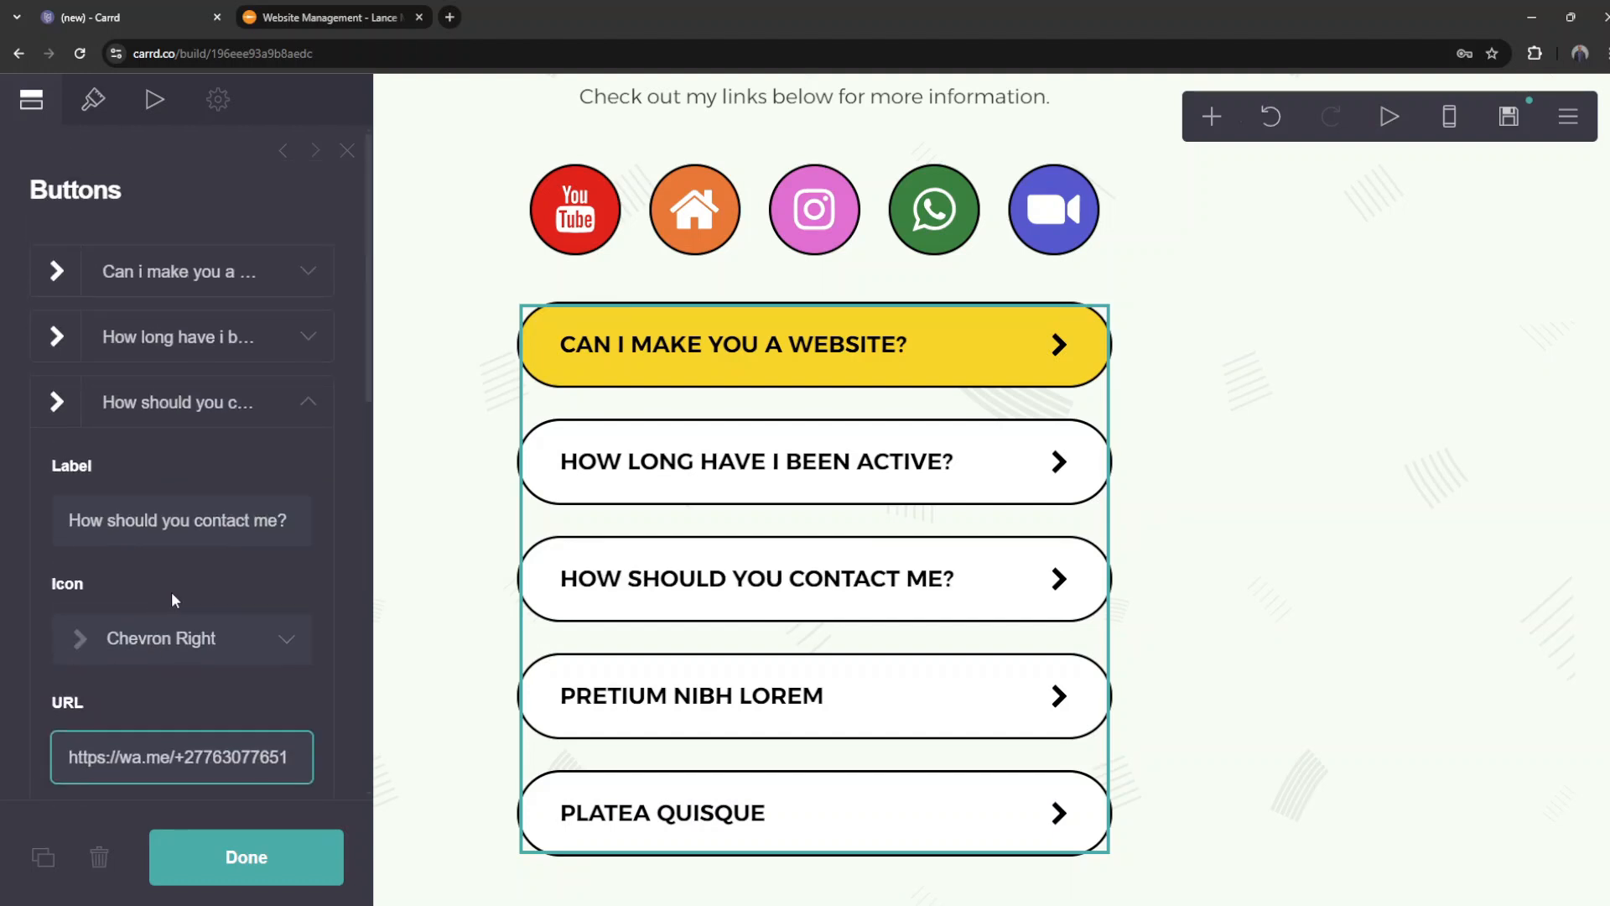
left_click(98, 415)
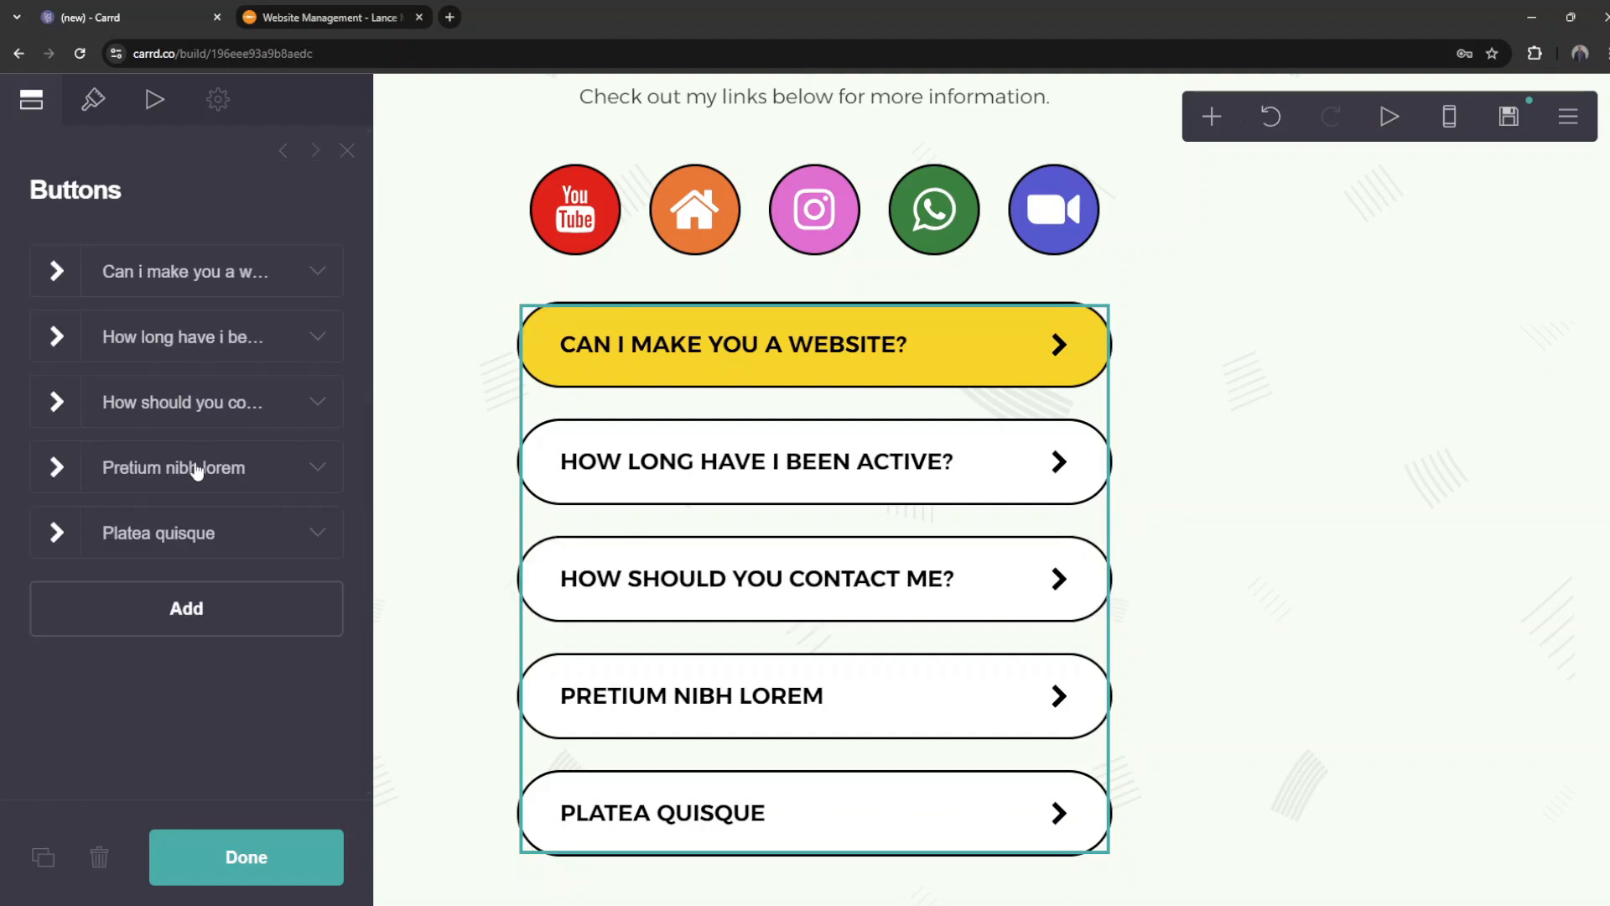
Step: Set the fourth button's label to "How can i help you?" and collapse its settings
left_click(197, 470)
left_click_drag(225, 569, 64, 580)
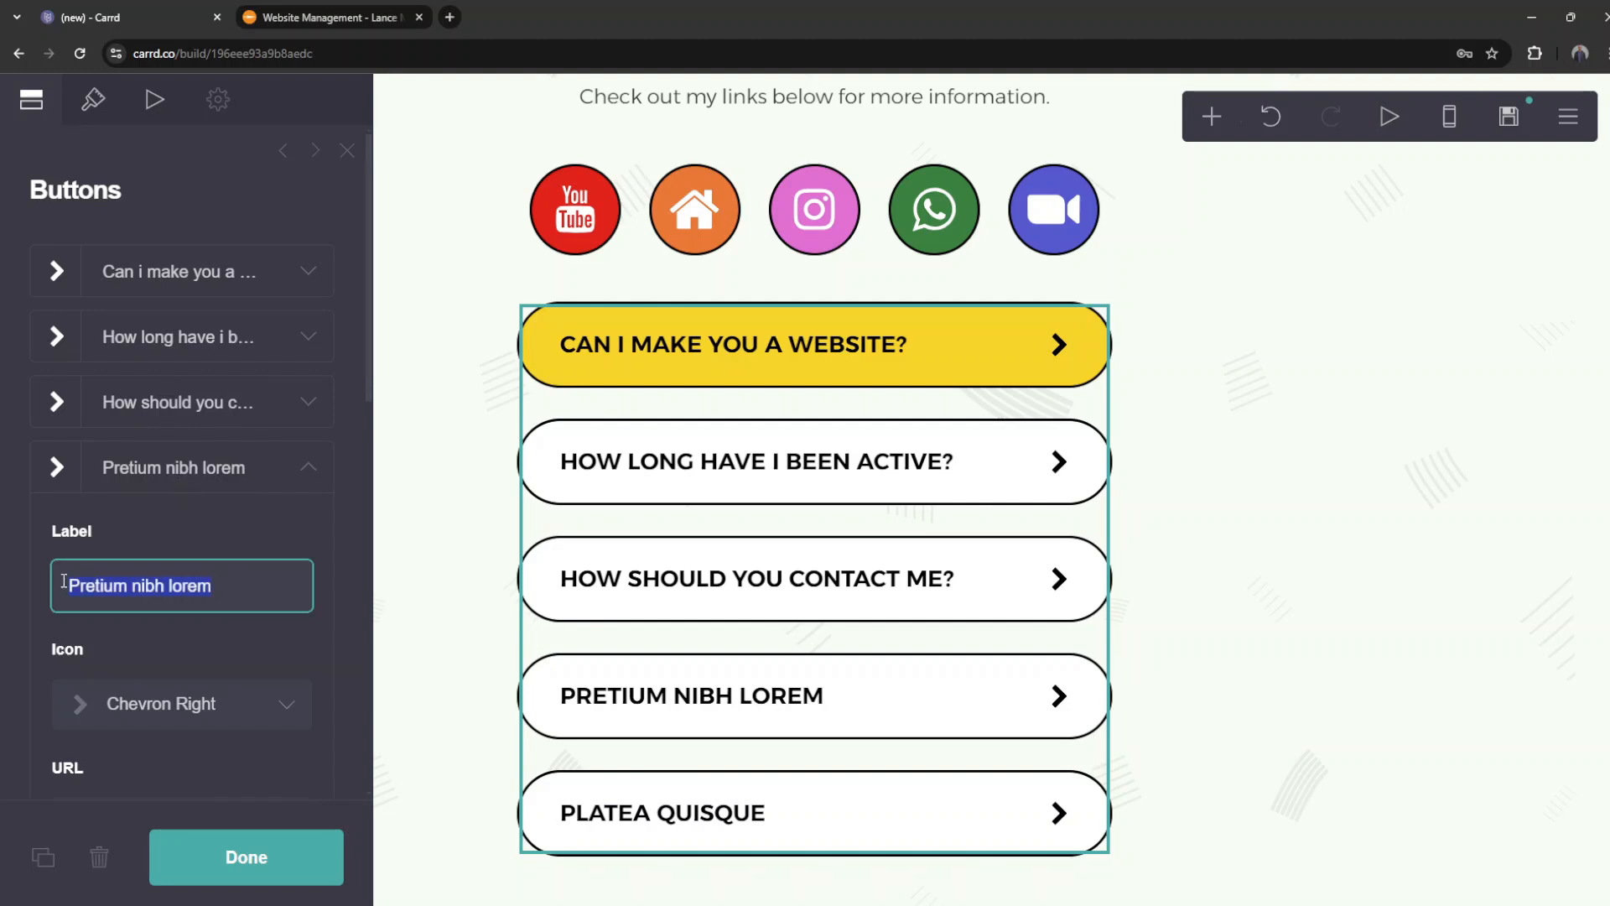
type("How can i help you?")
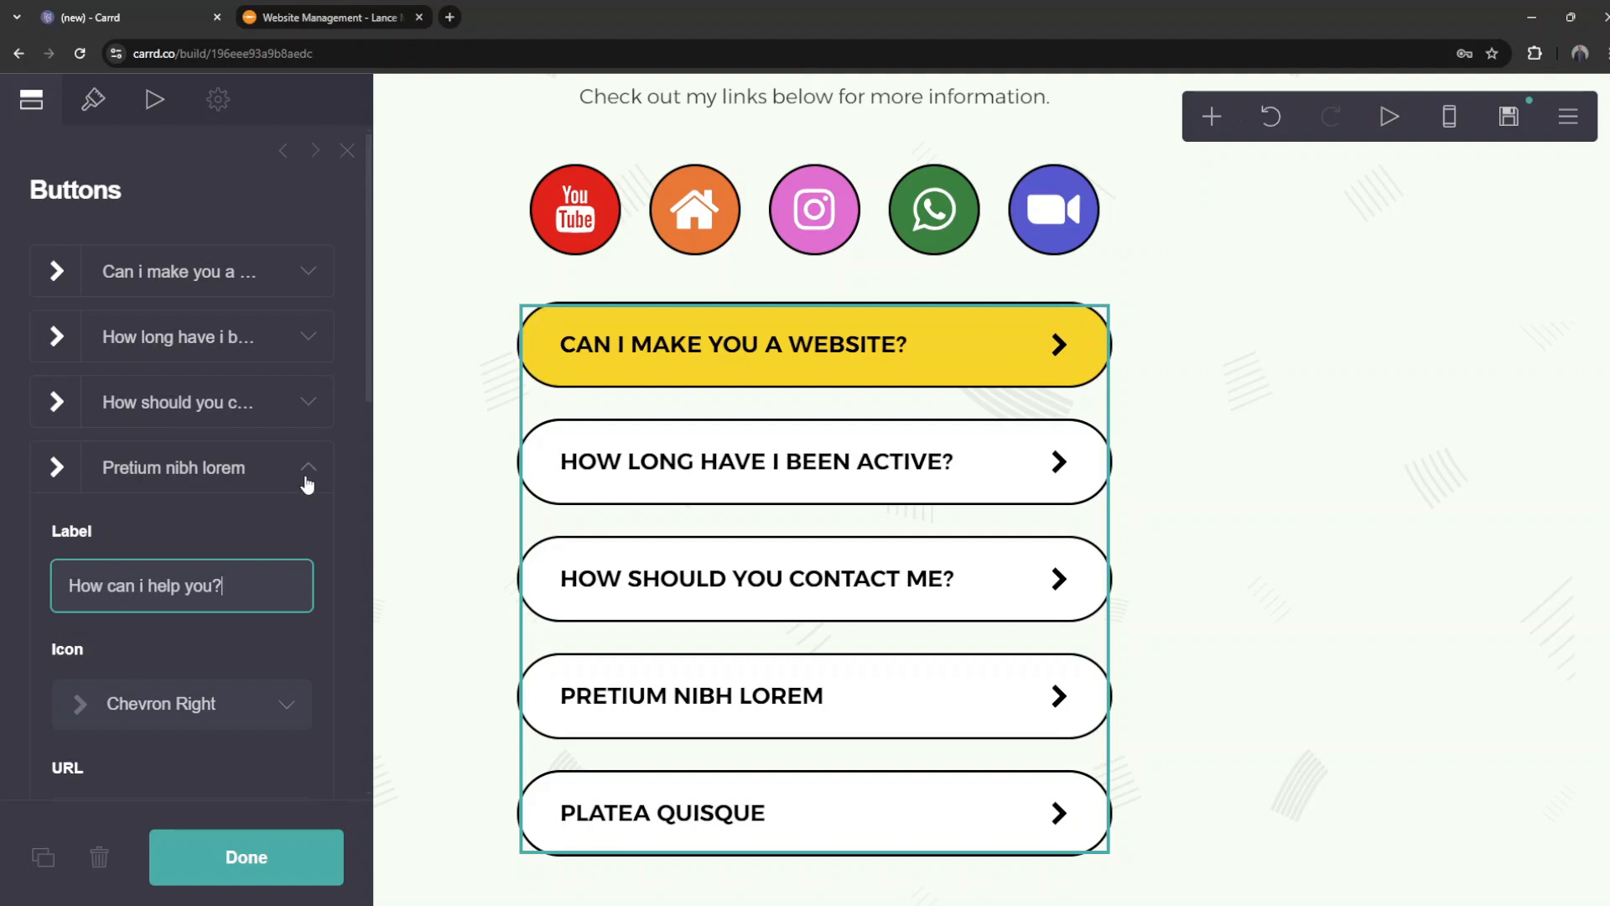
left_click(307, 485)
Step: Set the fifth button's label to "Can i watch your youtube videos?" and collapse its settings
left_click(300, 536)
scroll(250, 607, "down", 1)
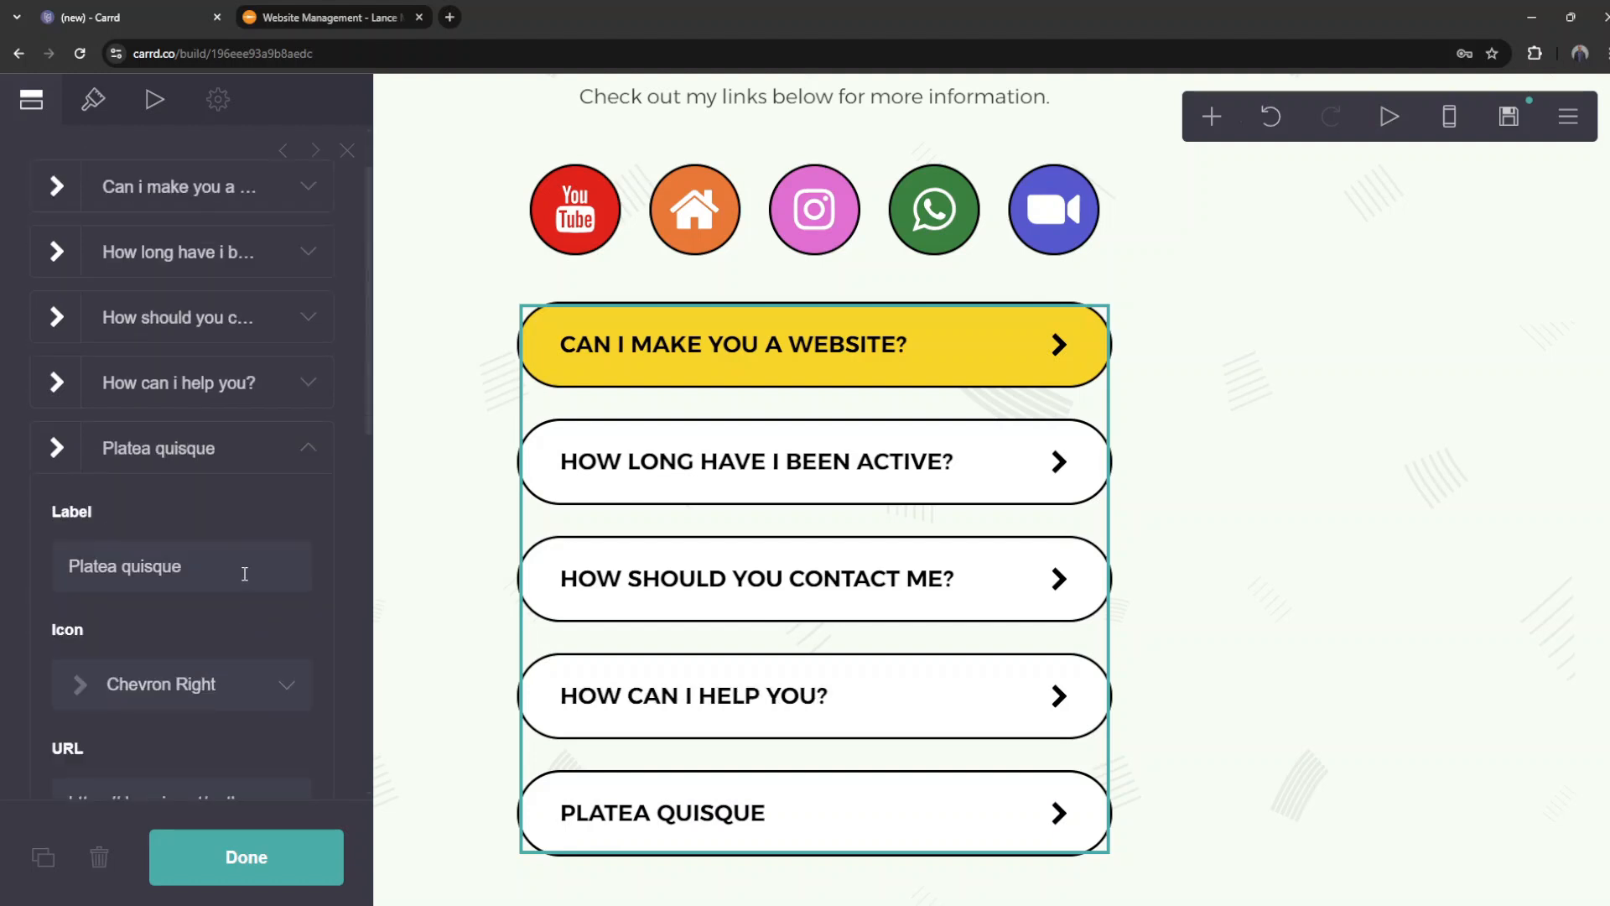
left_click_drag(237, 565, 64, 567)
type("Can")
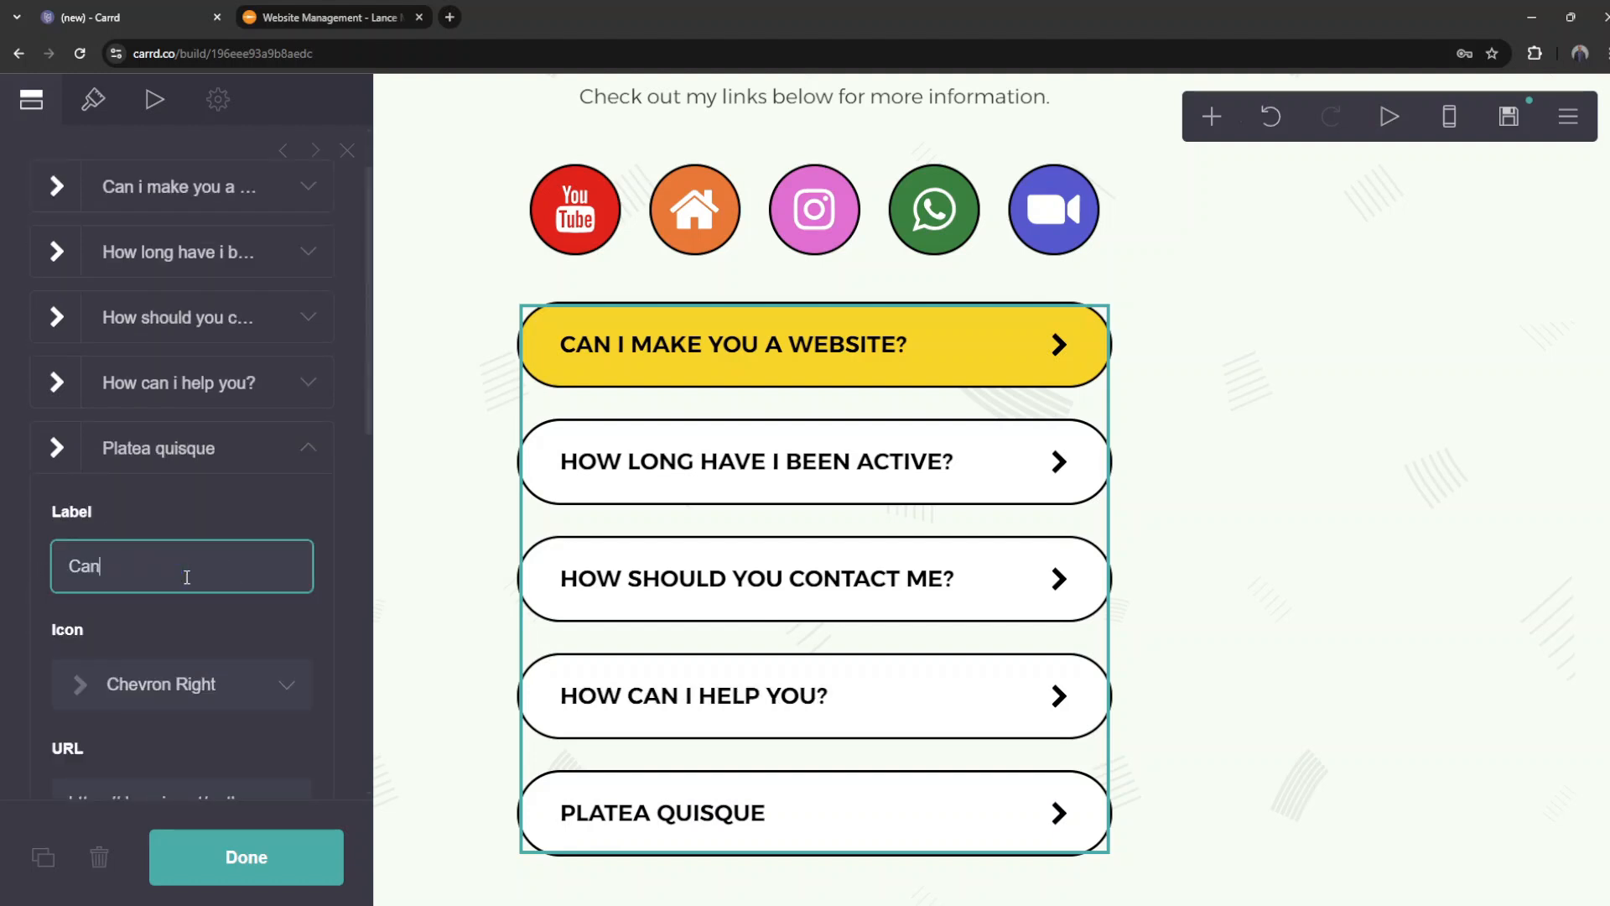
type(" i watch your youtube videos?")
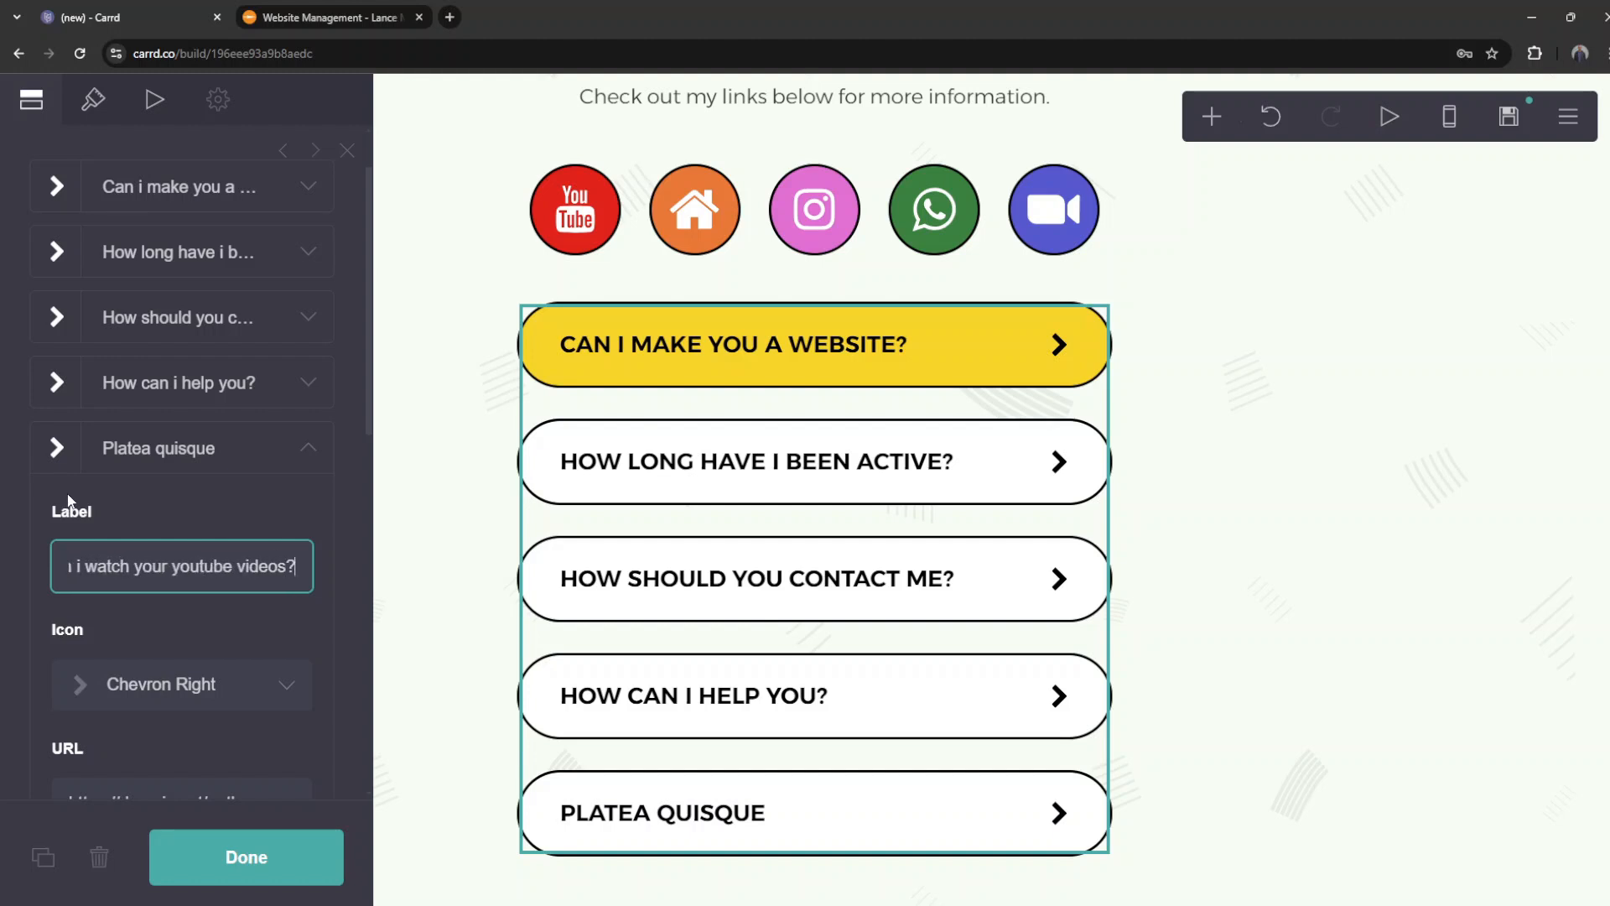
left_click(296, 454)
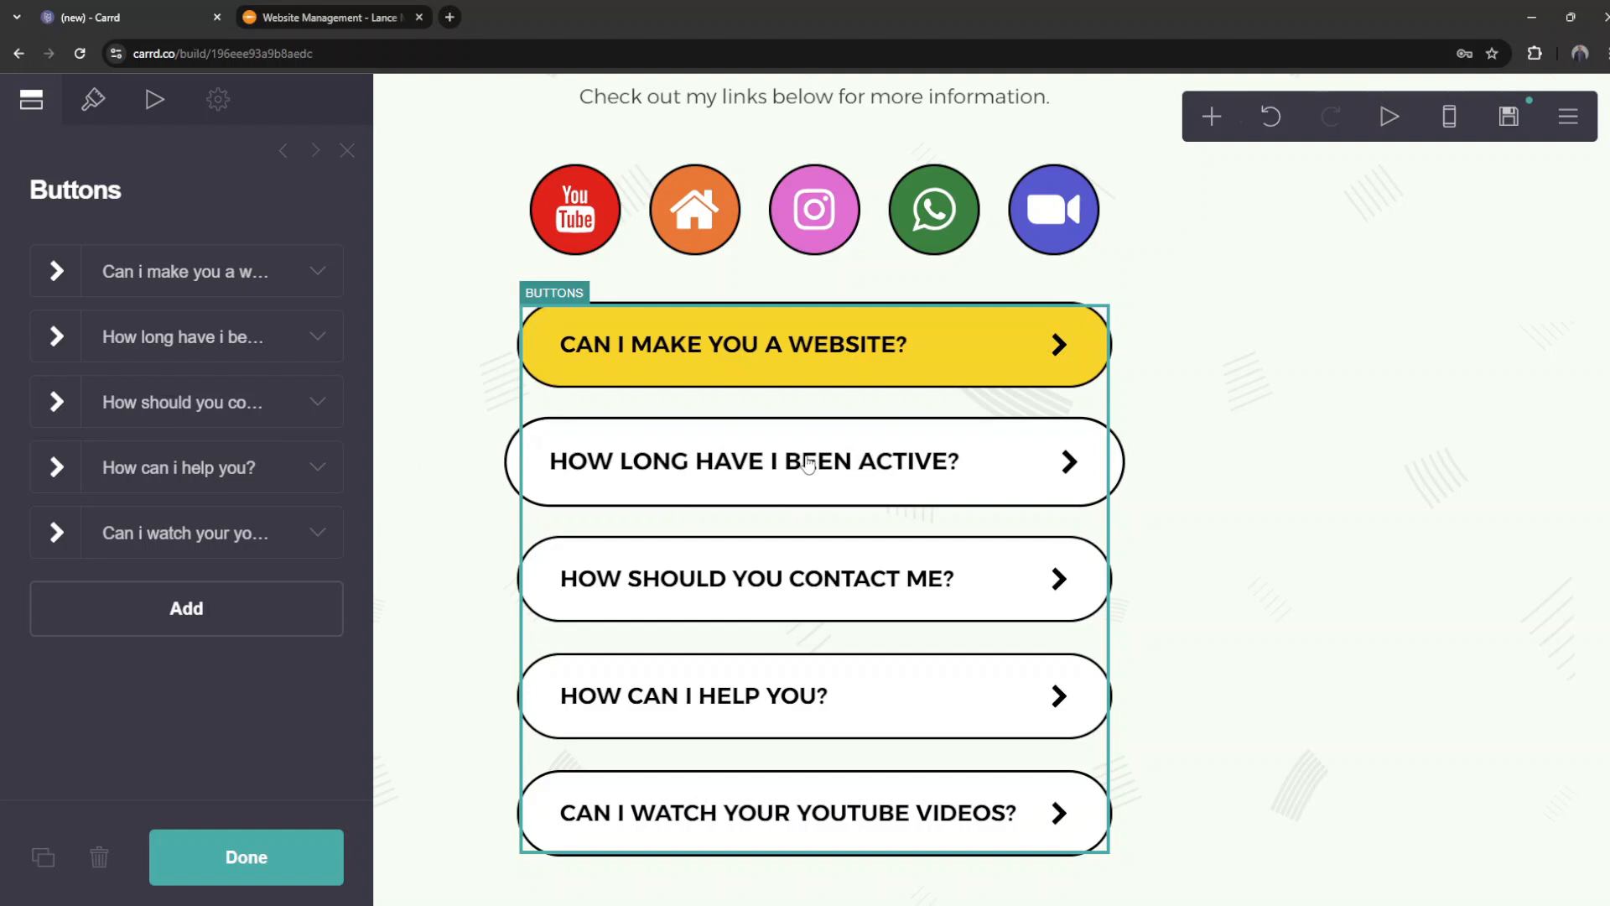
Step: Move the "How can i help you?" button to the first position in the button list
left_click_drag(223, 474, 223, 268)
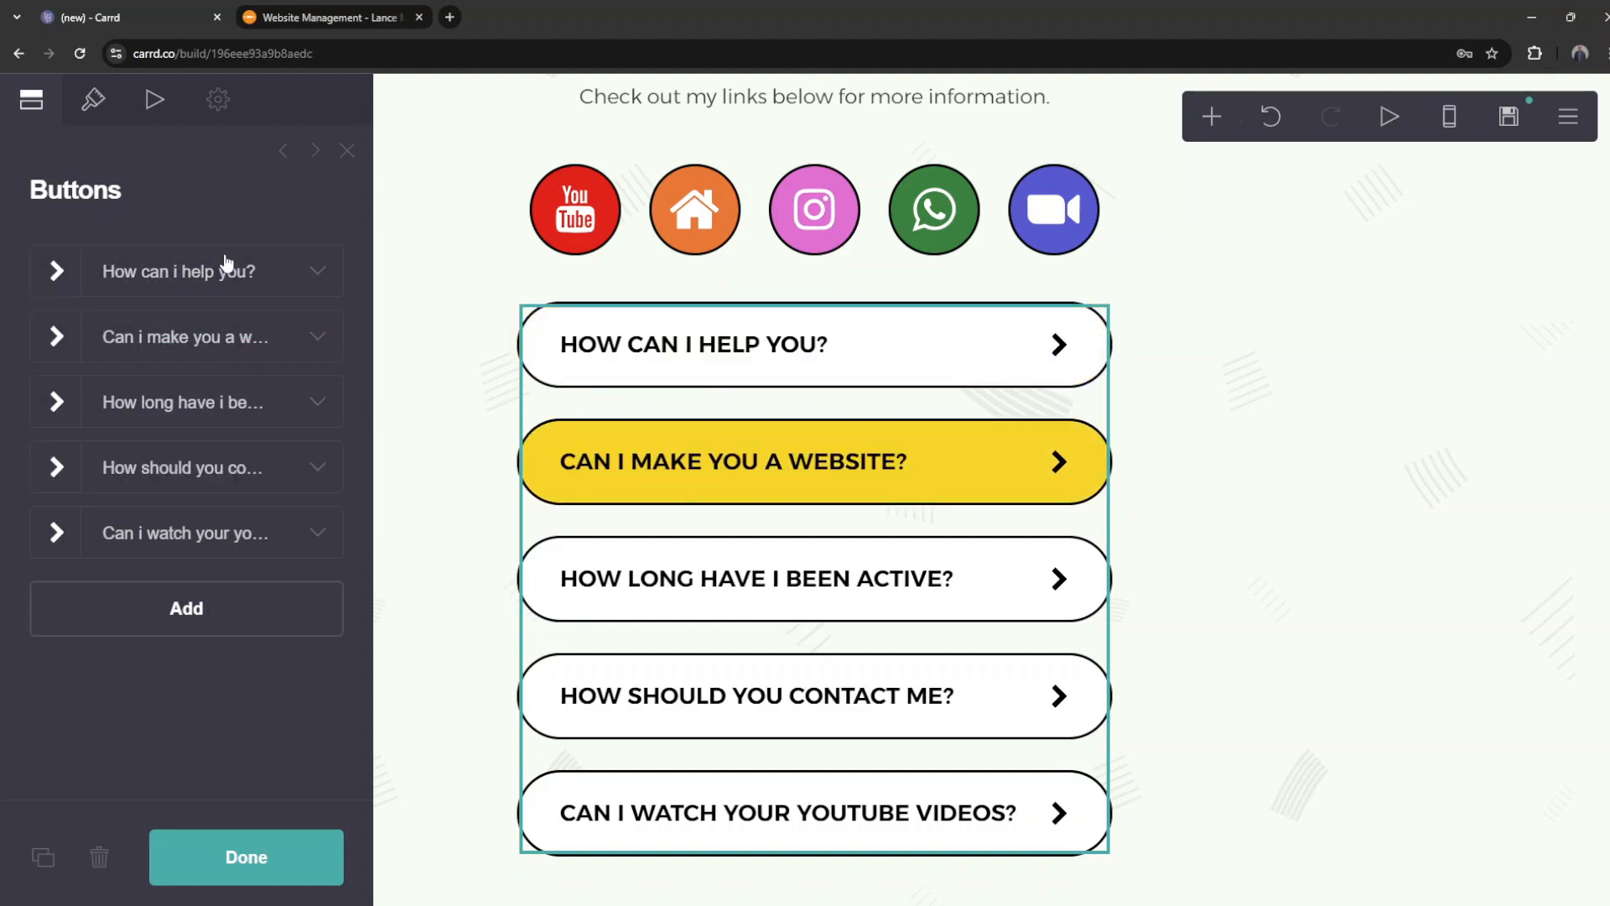
scroll(537, 325, "up", 2)
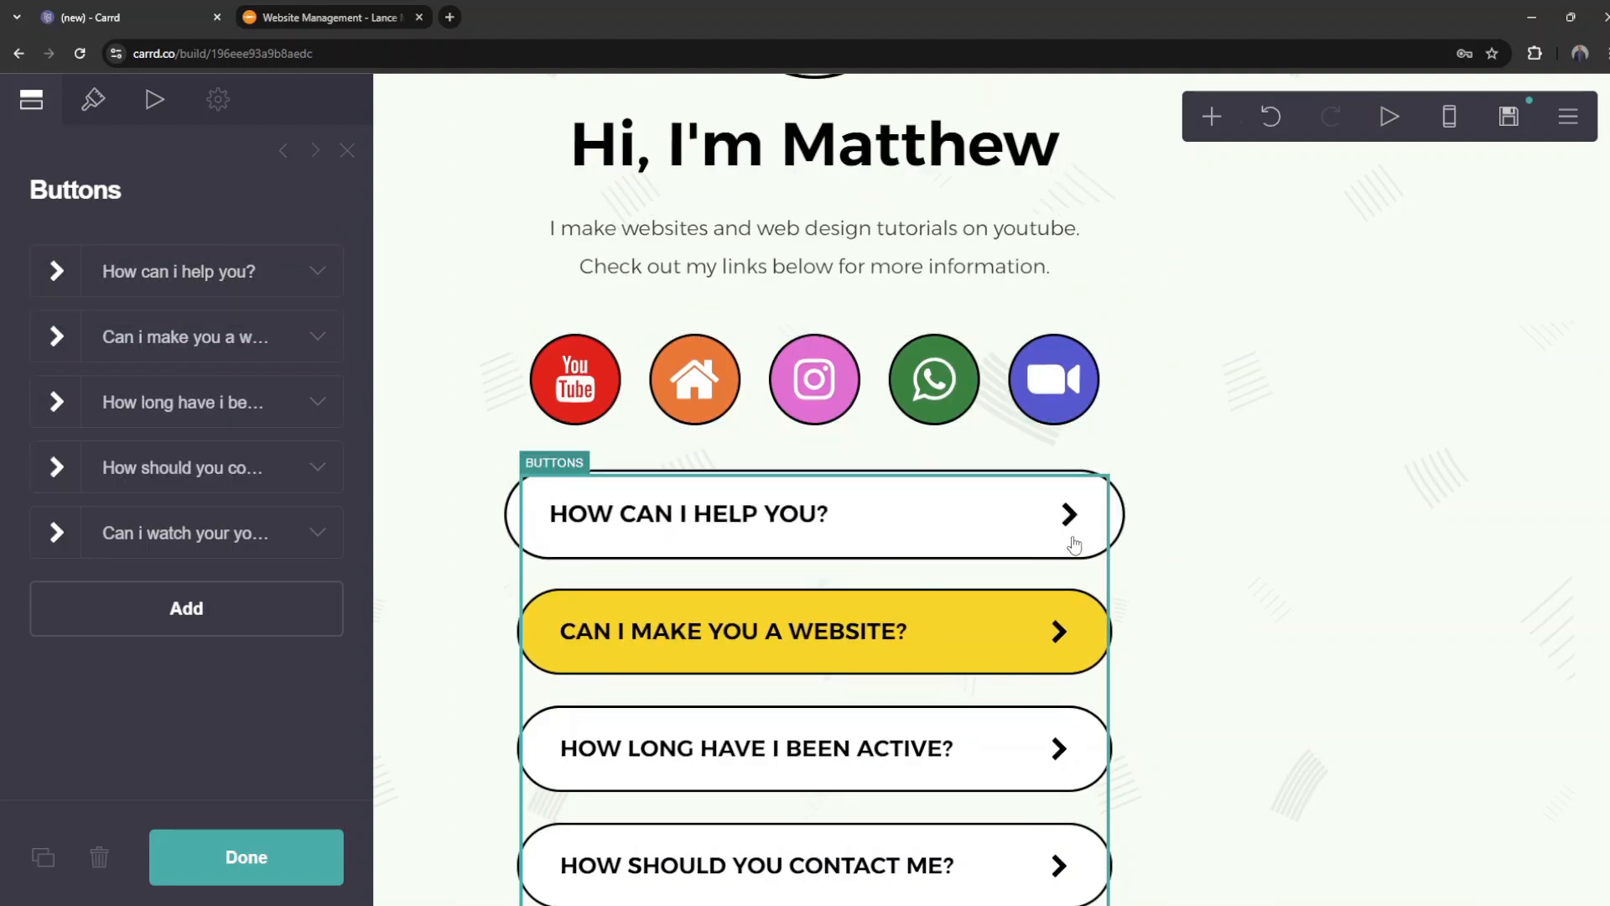
Step: Copy the Home icon's background color code #F2732C for the "How can i help you?" button
left_click(286, 277)
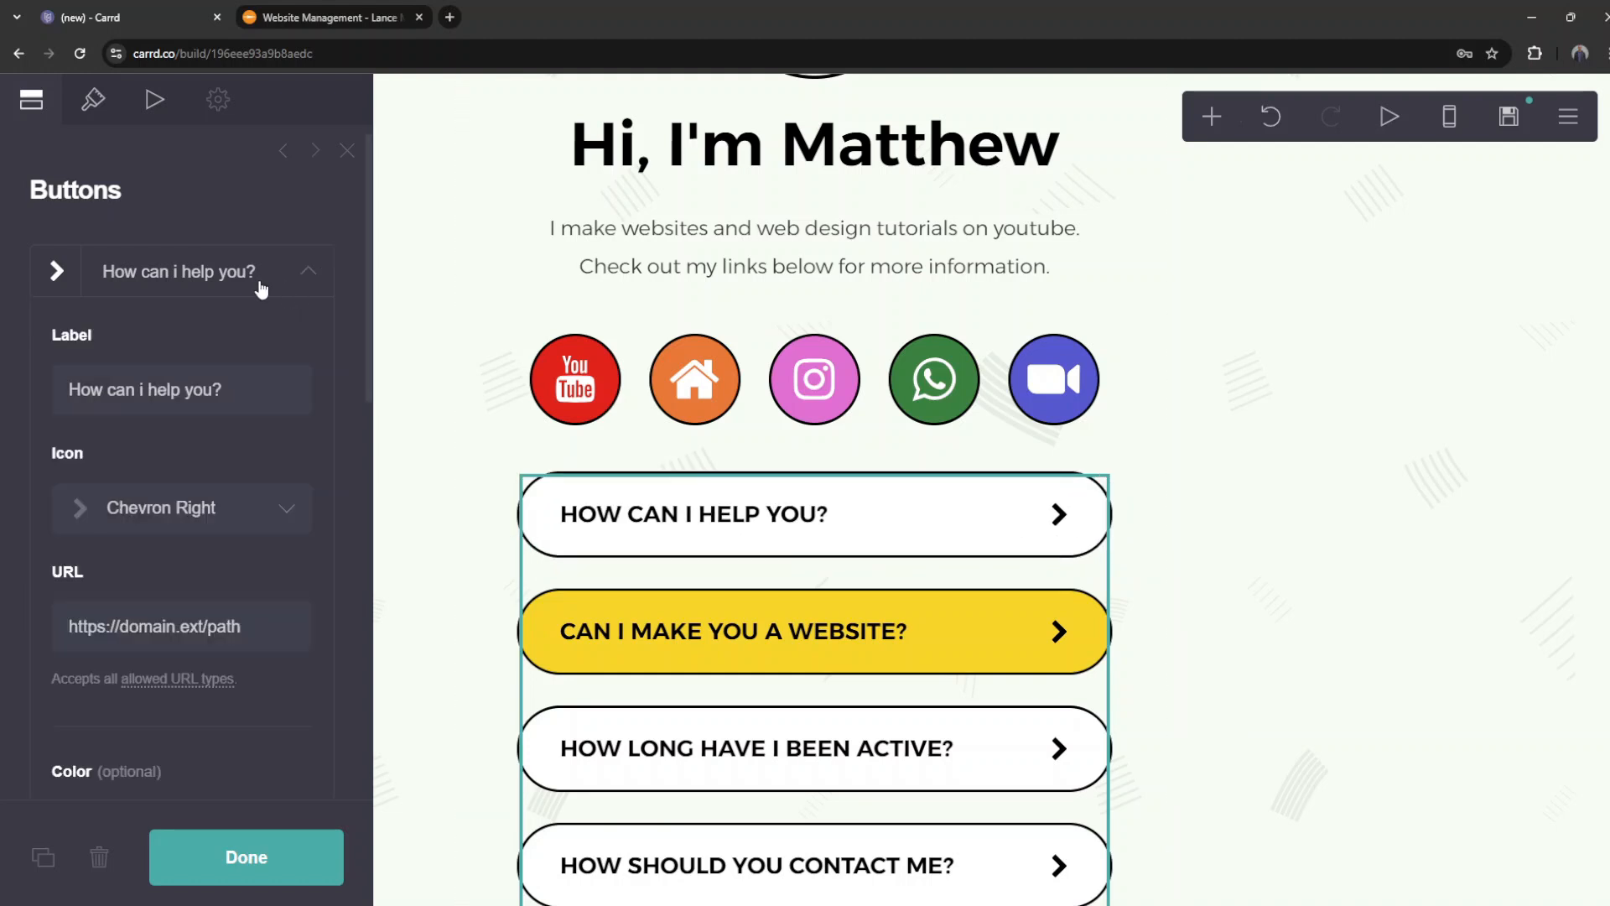
scroll(76, 613, "down", 3)
scroll(77, 613, "down", 2)
scroll(90, 514, "up", 1)
left_click(79, 524)
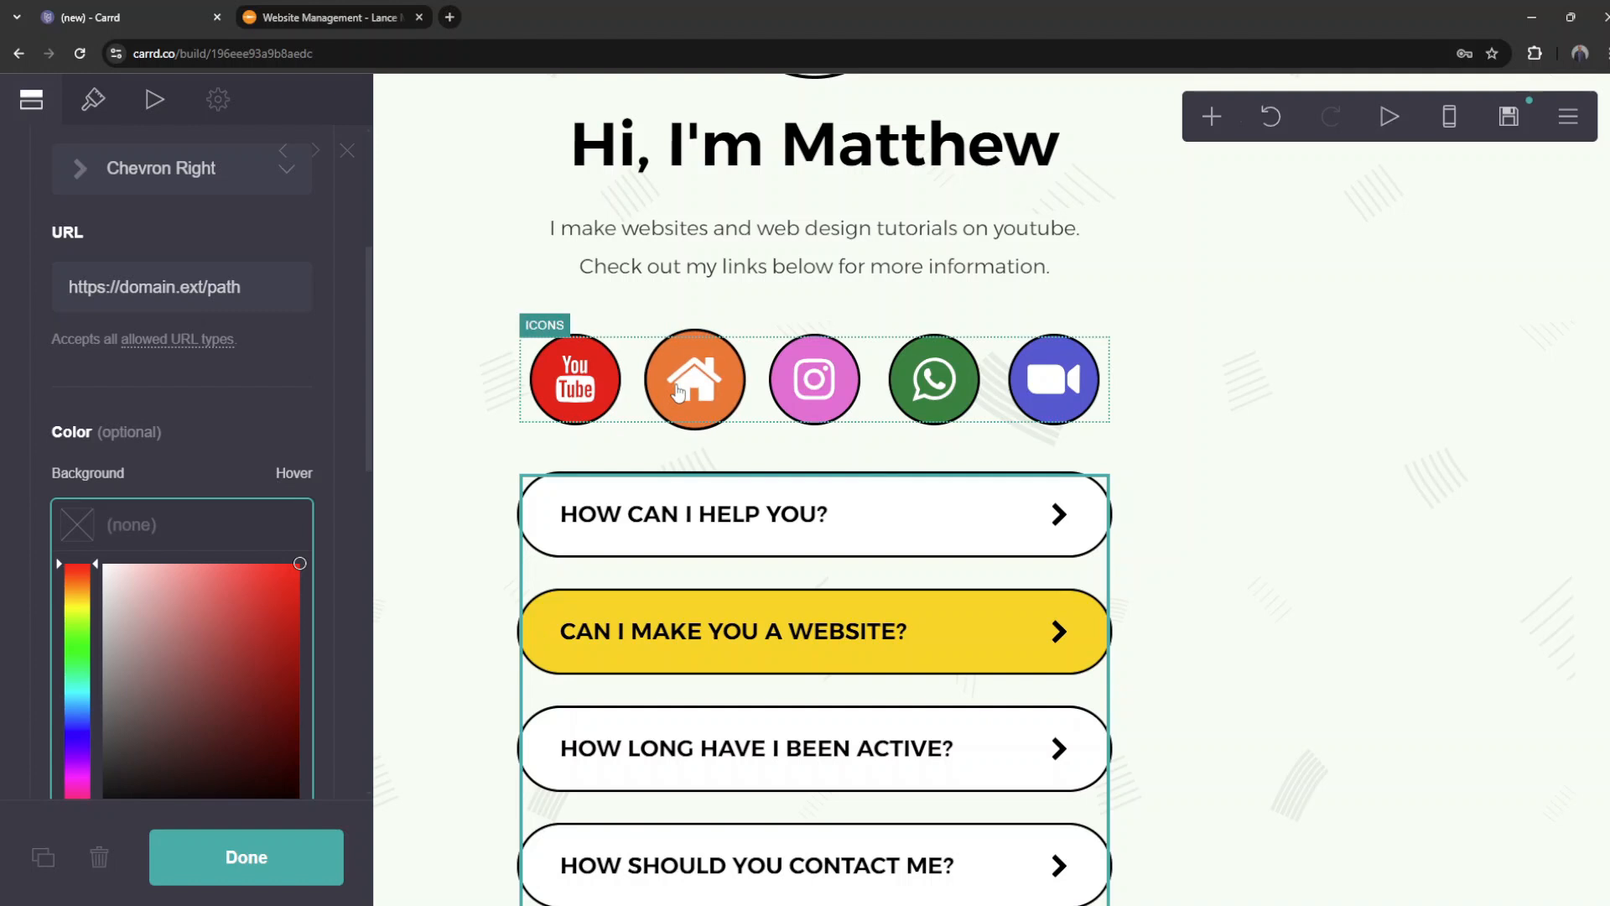
left_click(679, 391)
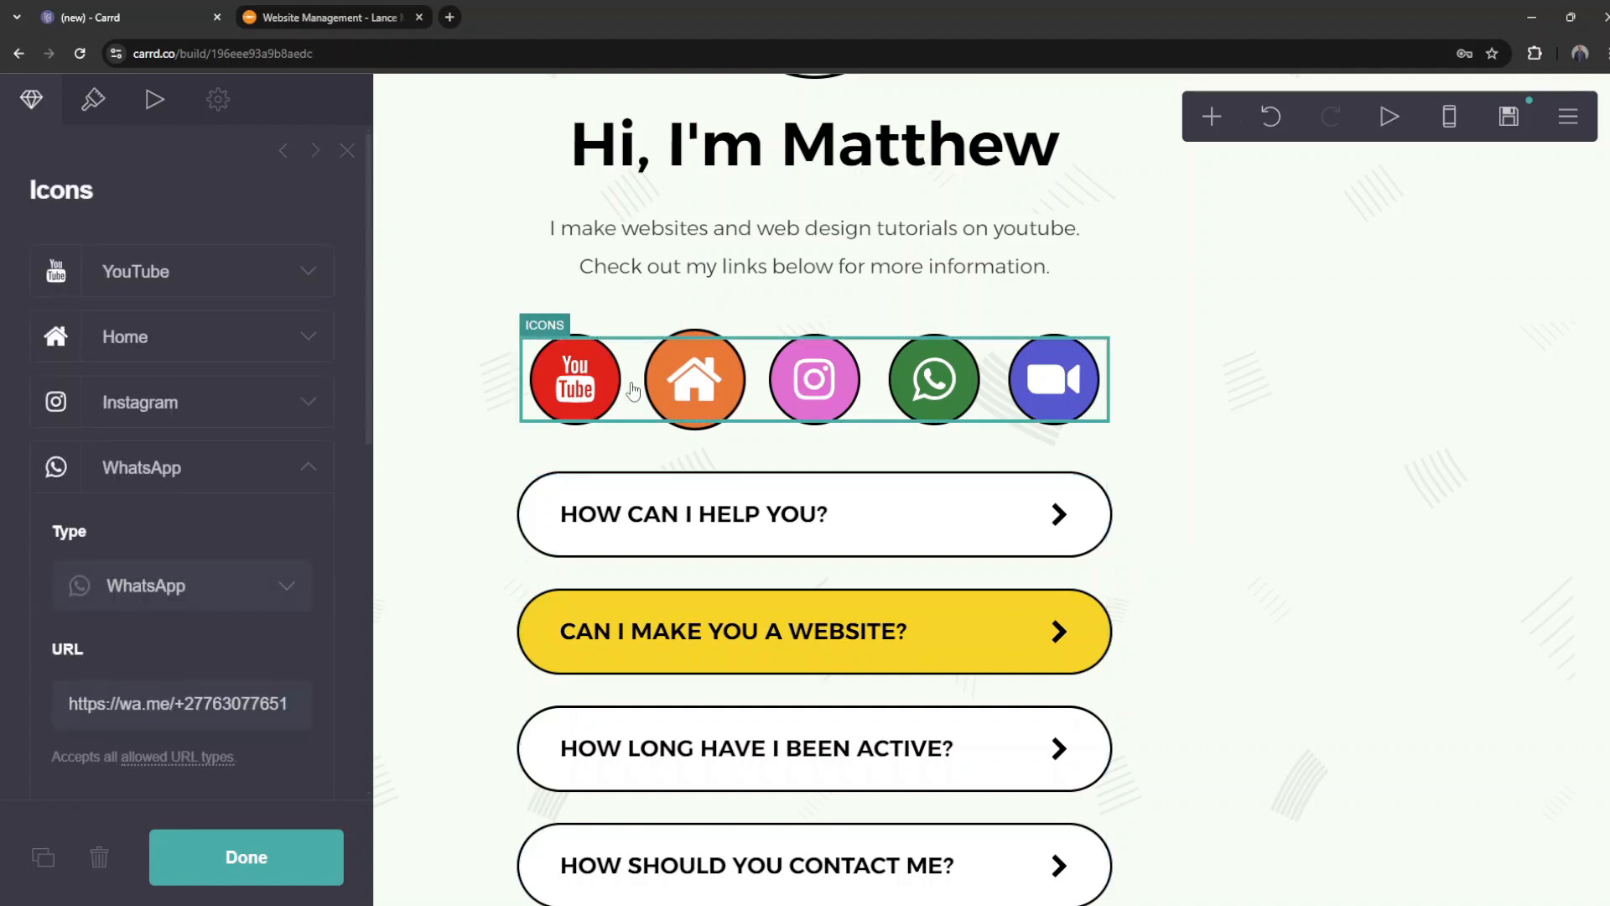
left_click(172, 338)
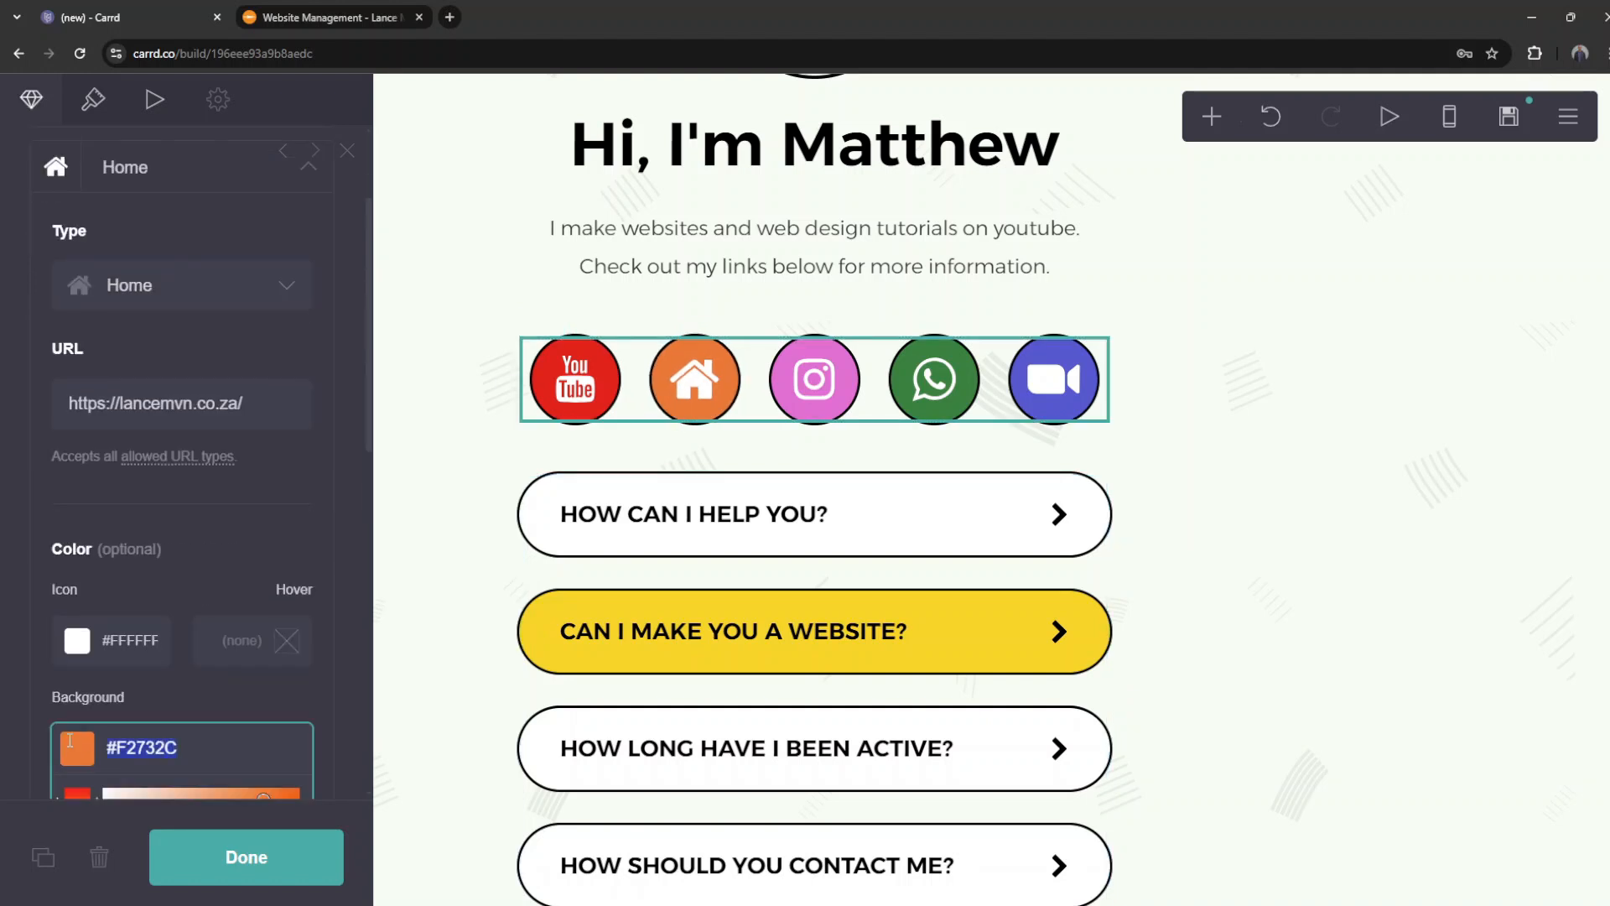
Step: Set the "How can i help you?" button's background color to #F2732C and collapse its settings
left_click(621, 520)
scroll(188, 356, "down", 3)
left_click(132, 610)
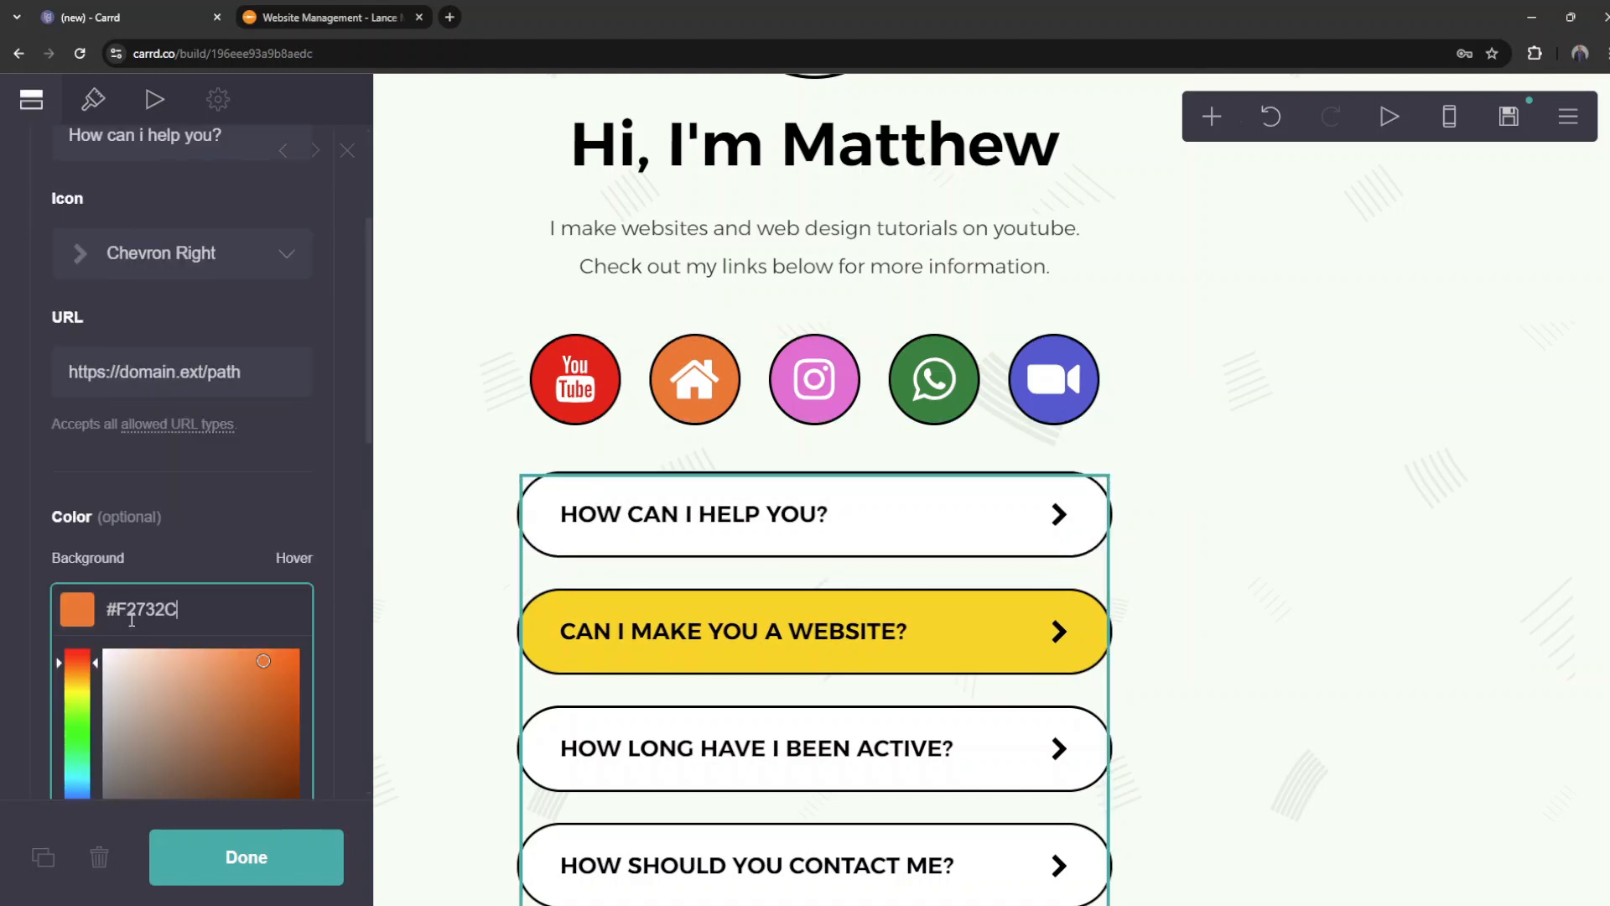
scroll(140, 582, "up", 3)
left_click(306, 275)
scroll(320, 384, "up", 3)
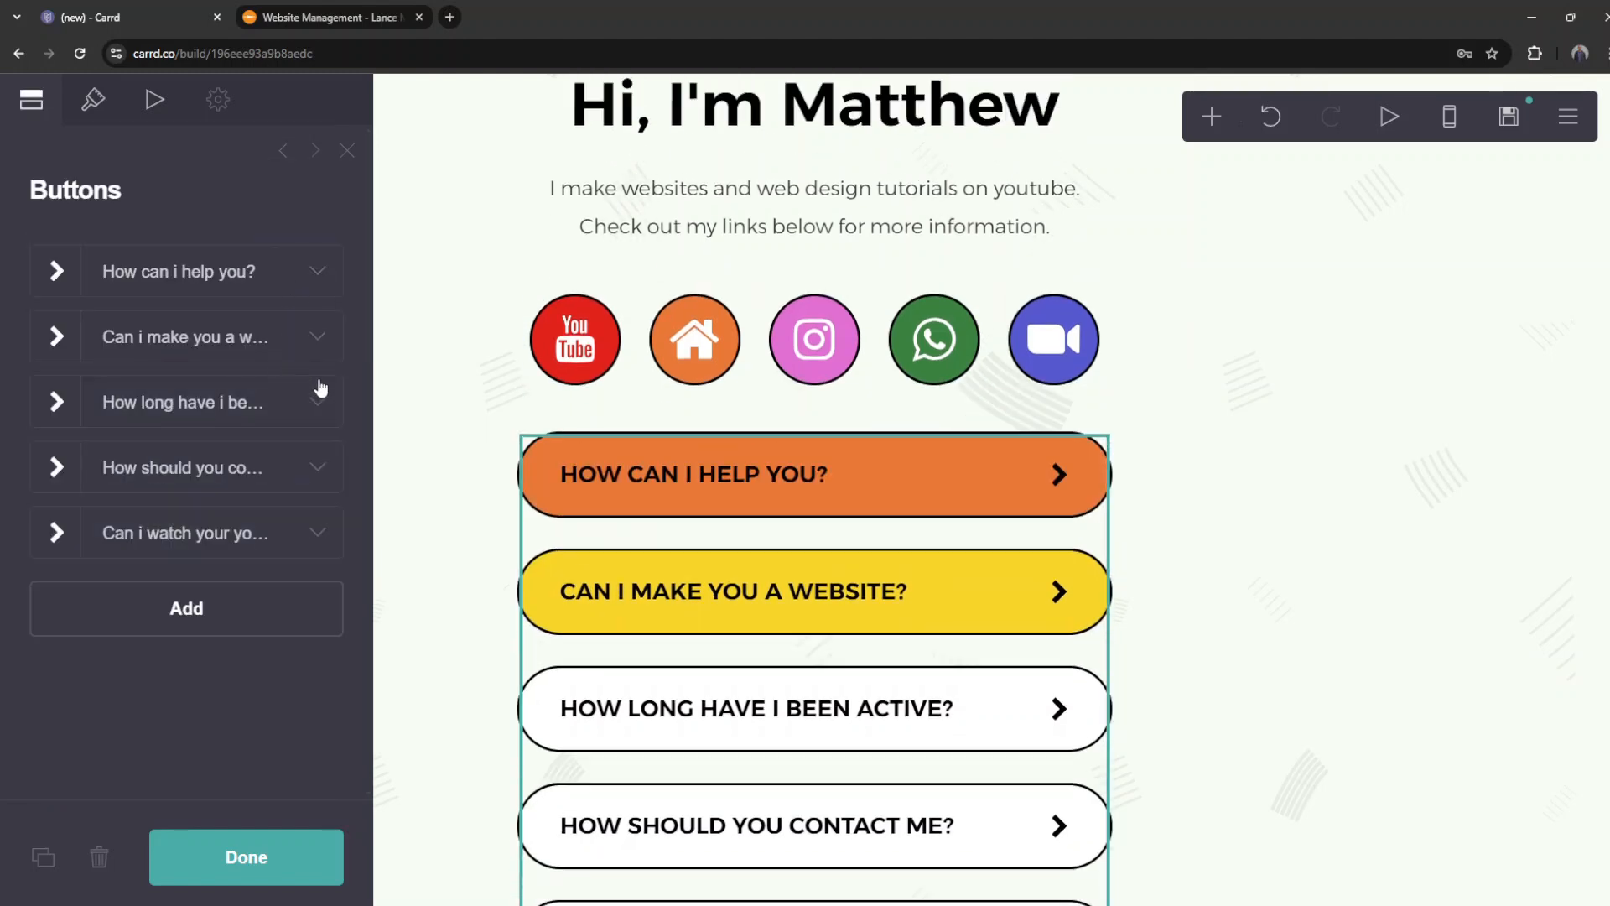
Step: Remove the background color from the "How can i help you?" button and collapse its settings
scroll(380, 417, "down", 3)
scroll(380, 417, "up", 3)
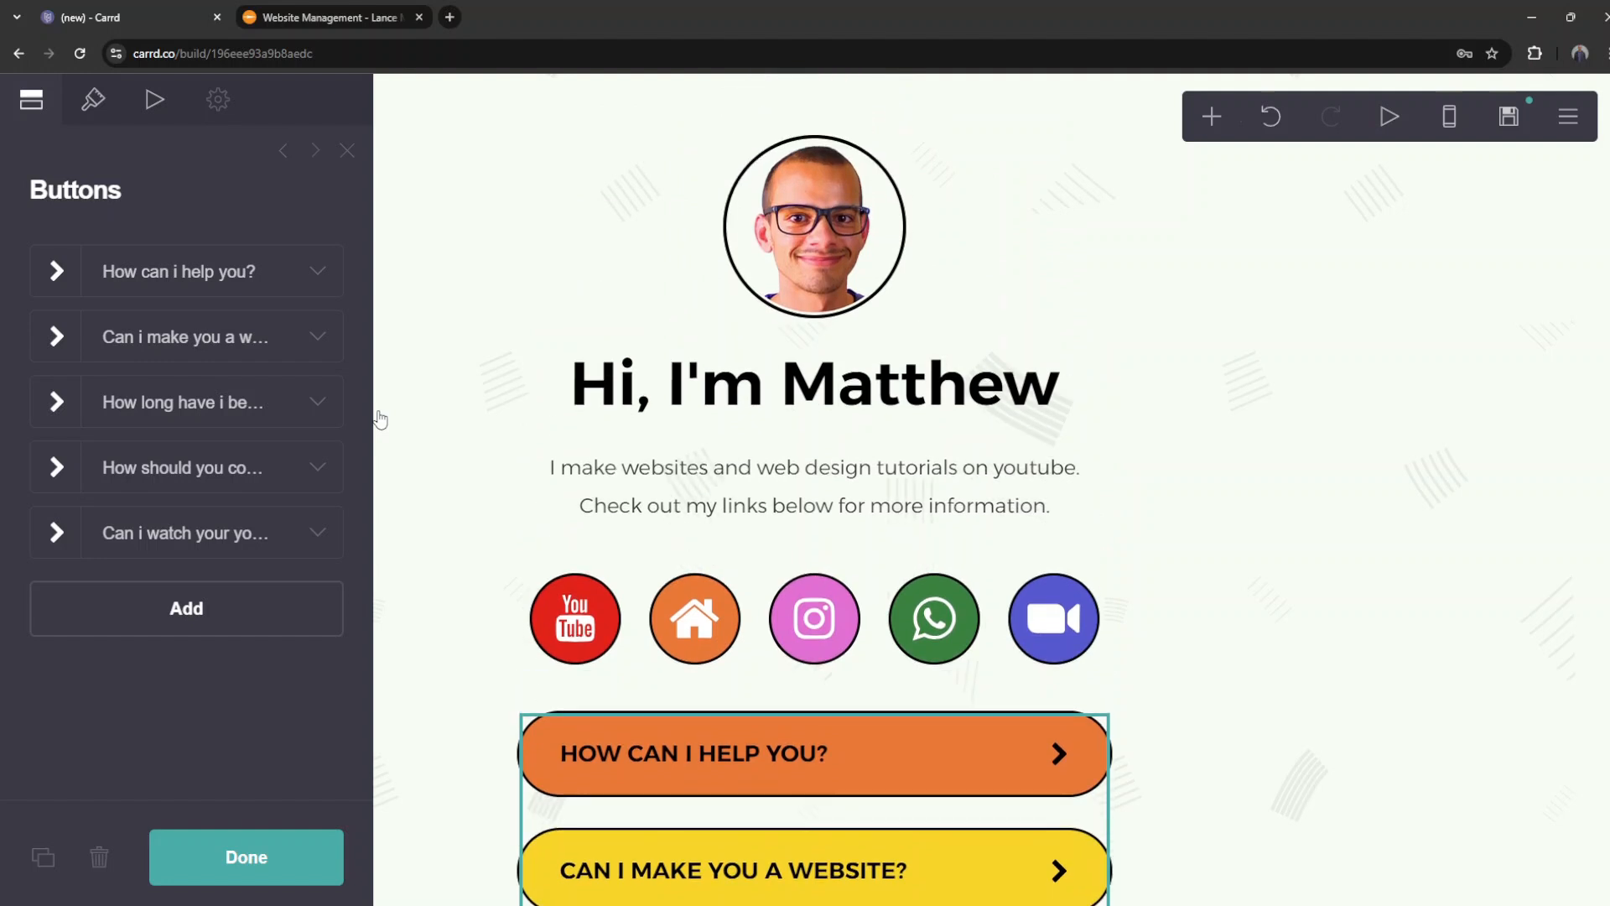
left_click(288, 280)
scroll(143, 610, "down", 3)
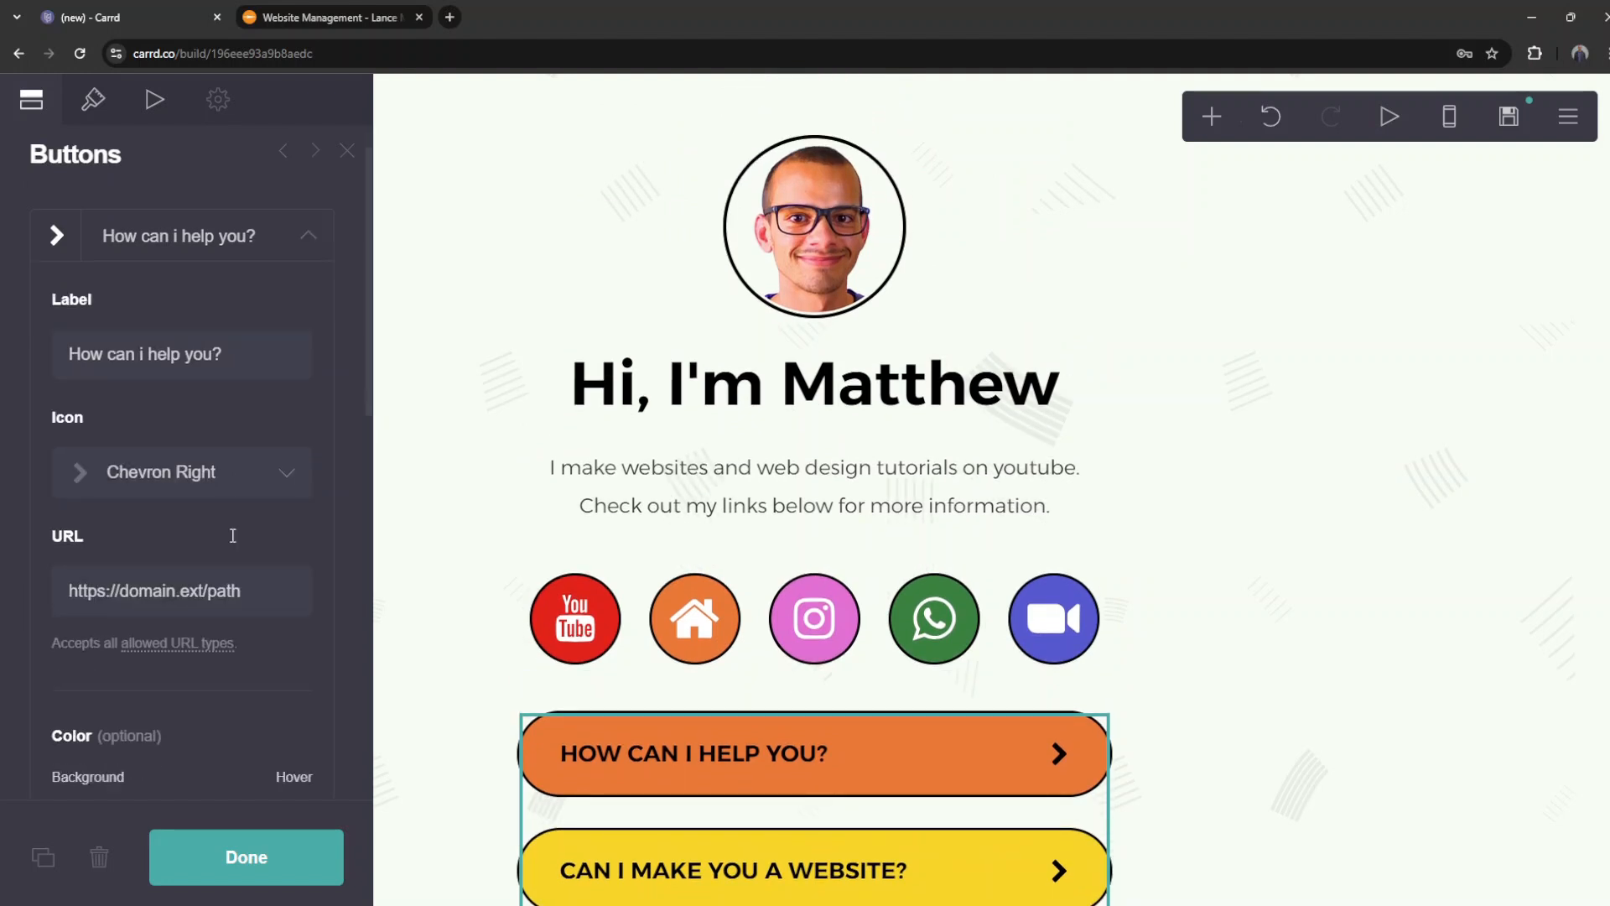
left_click(143, 611)
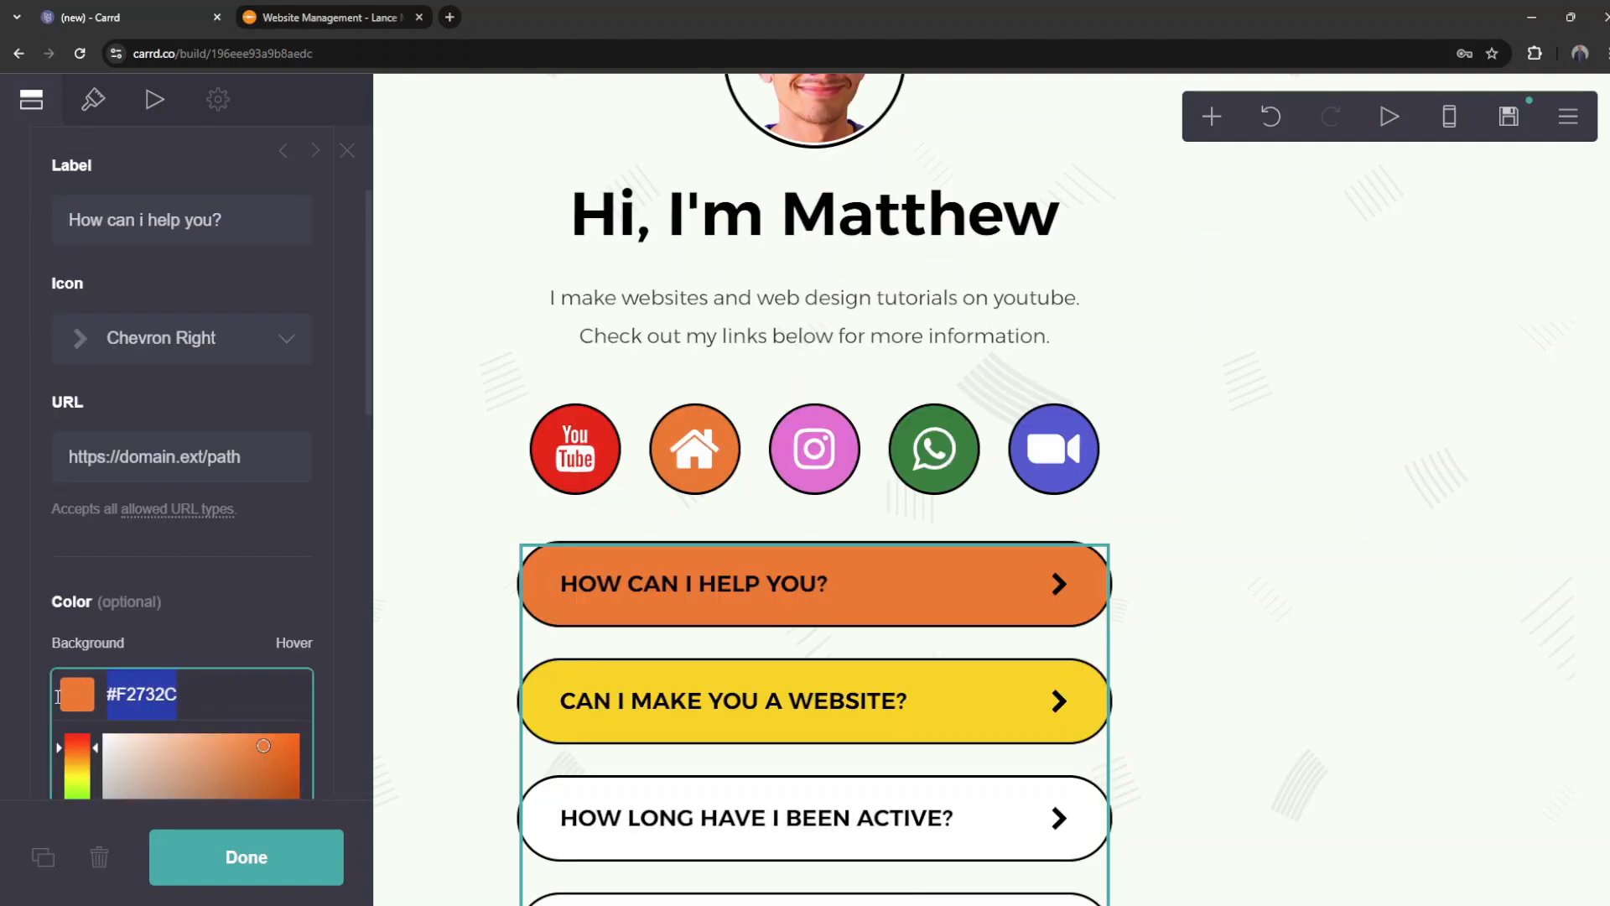
key("BackSpace")
scroll(715, 575, "down", 1)
scroll(704, 640, "up", 2)
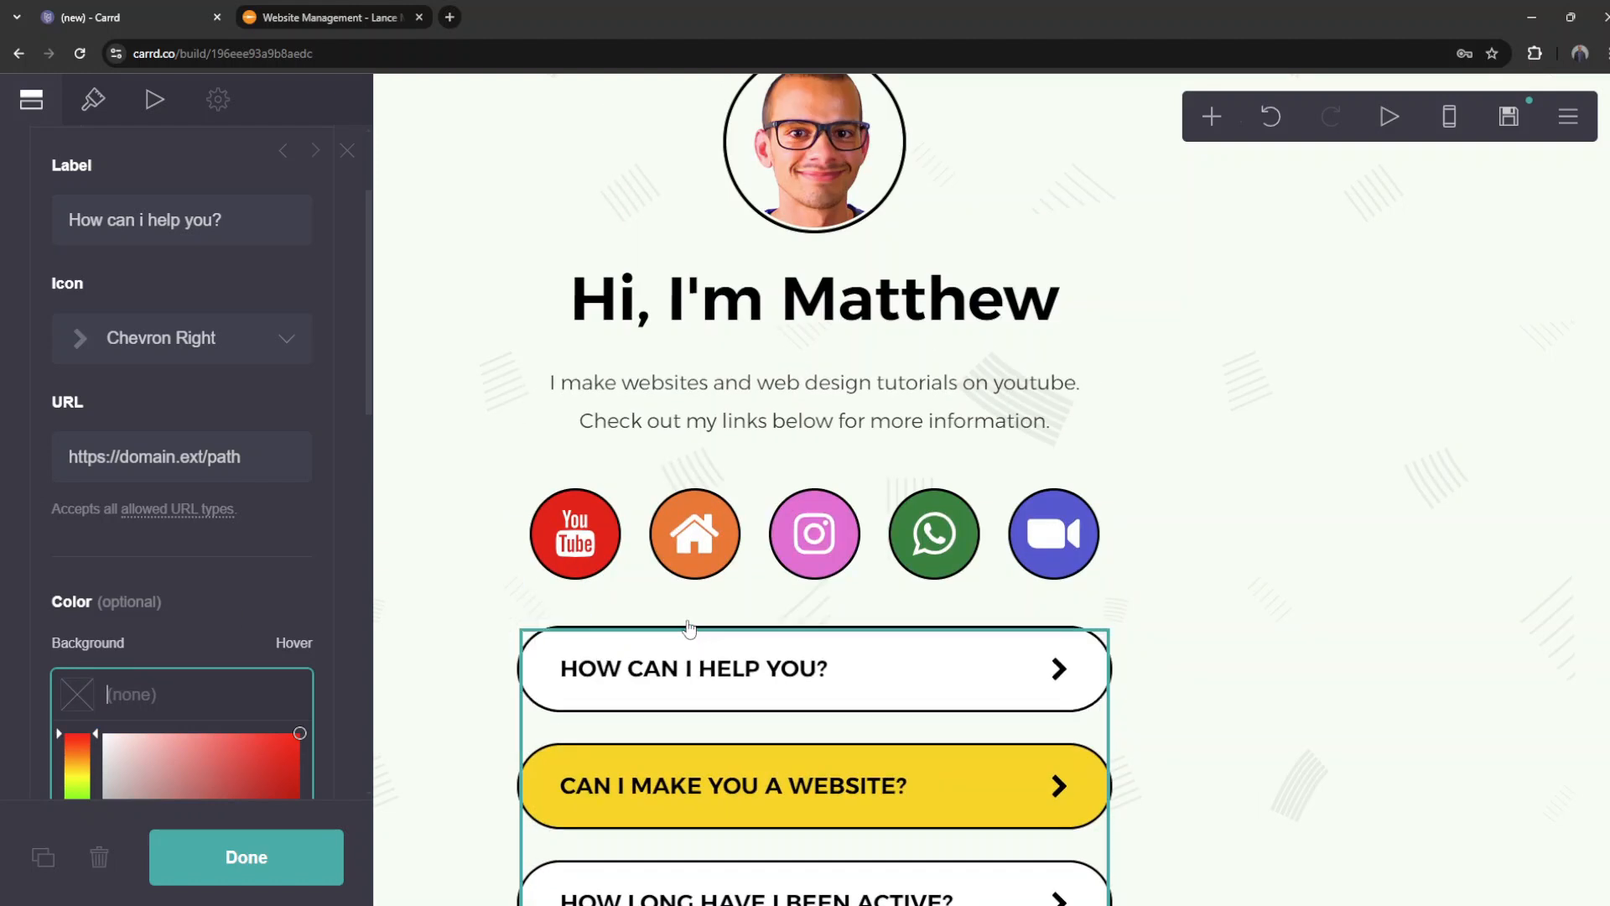
scroll(683, 683, "down", 1)
scroll(679, 675, "down", 1)
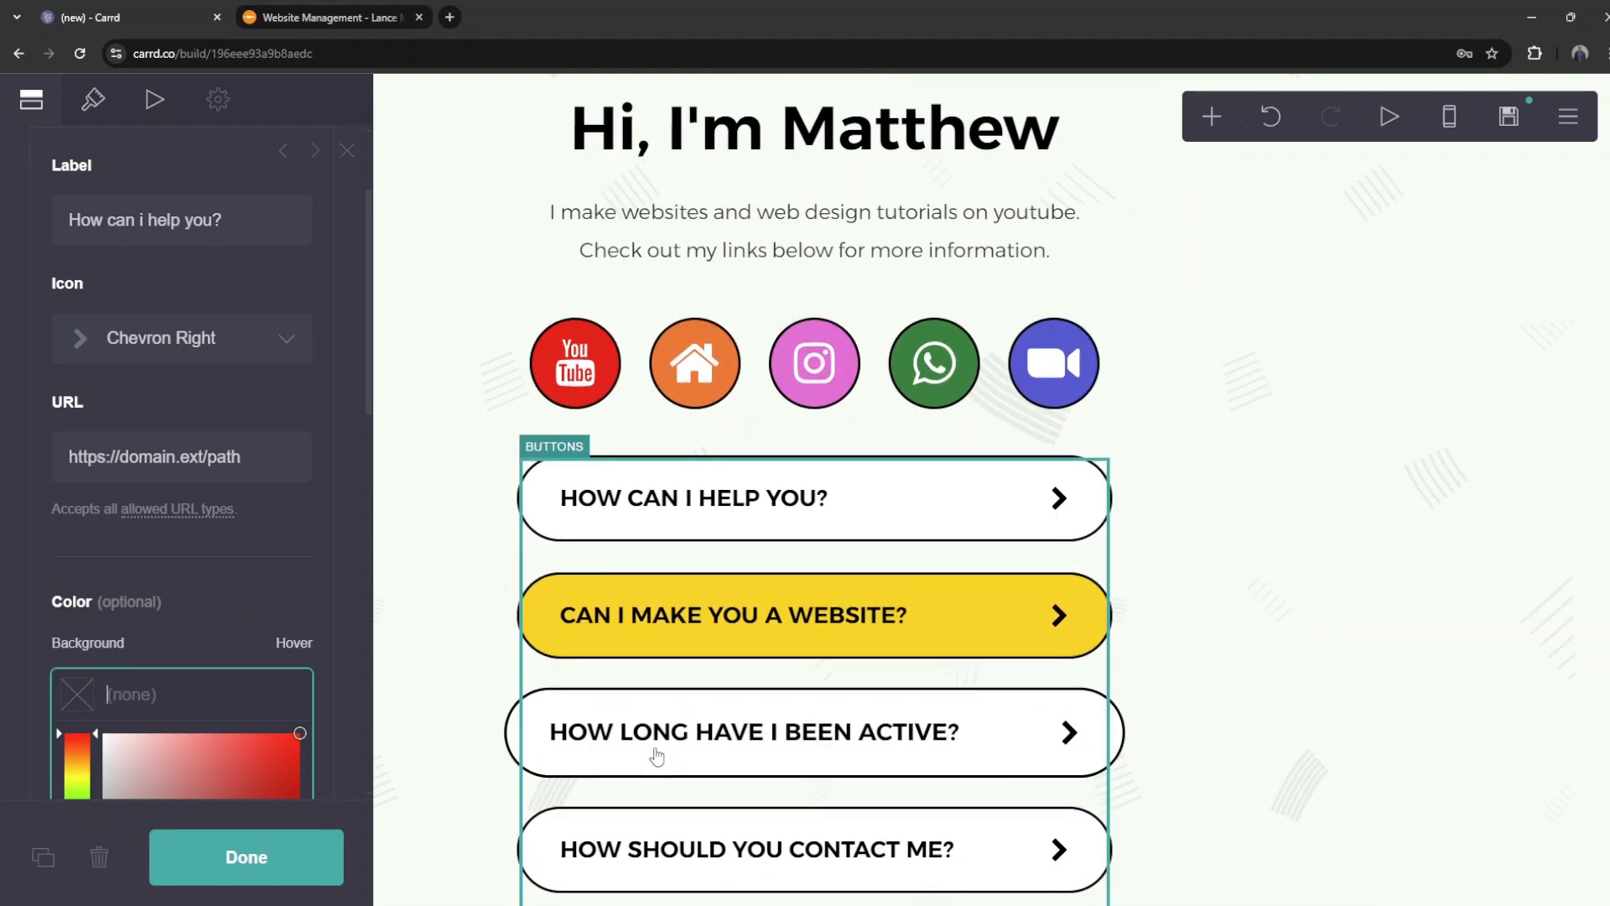
scroll(654, 759, "down", 1)
left_click(309, 266)
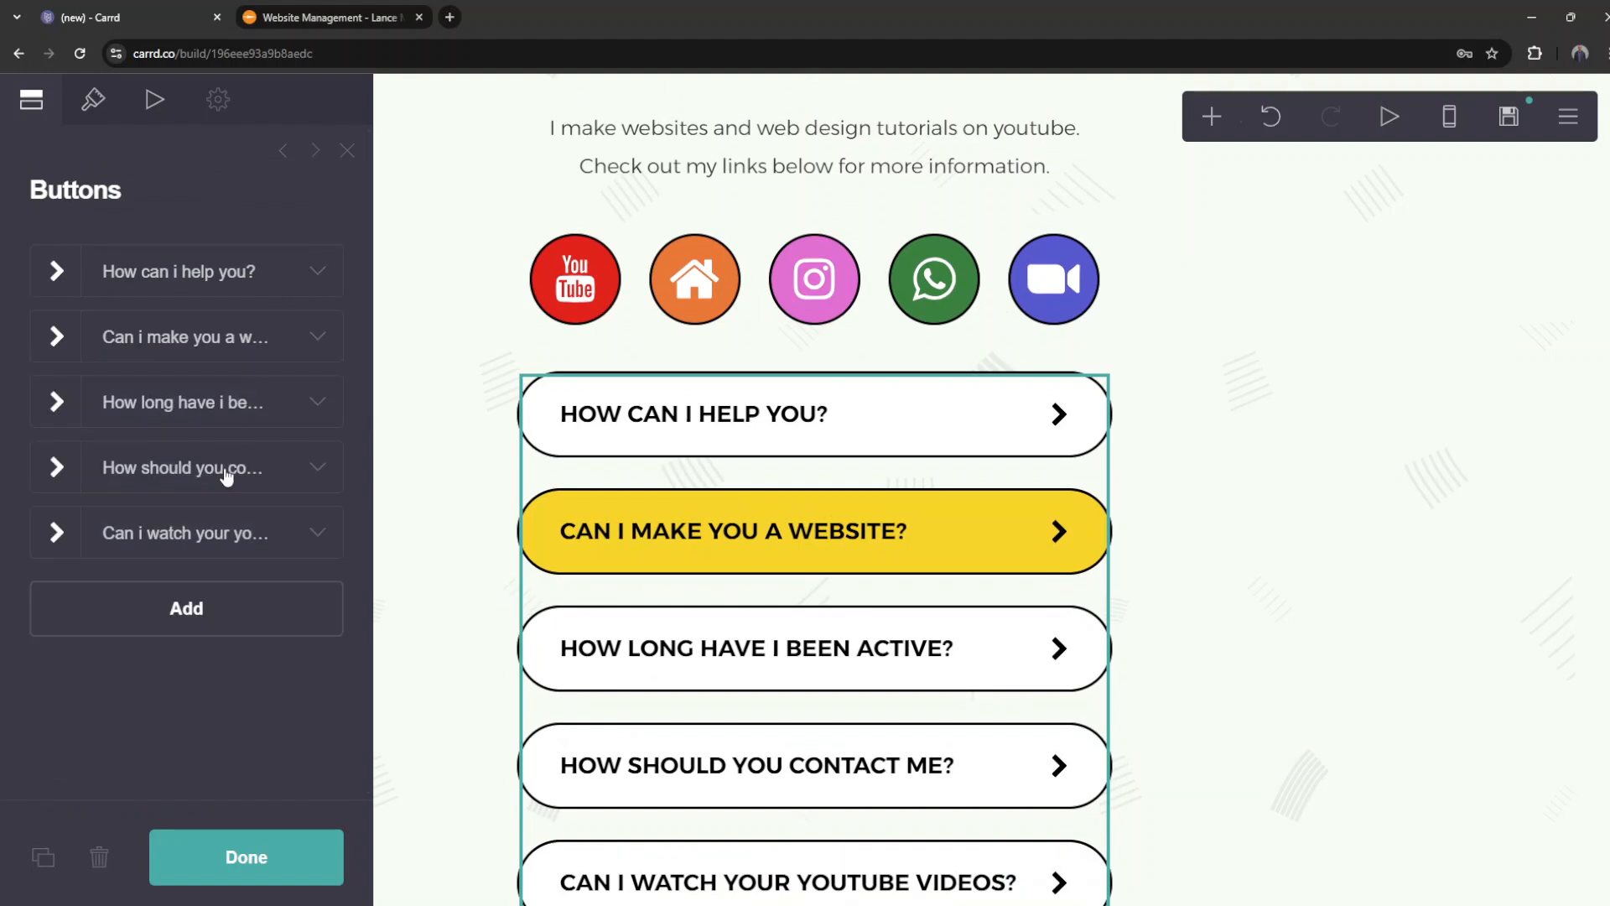
Step: Set the "How should you contact me?" button's background to the WhatsApp icon's green, #30823D, and collapse its settings
left_click(223, 471)
left_click(933, 289)
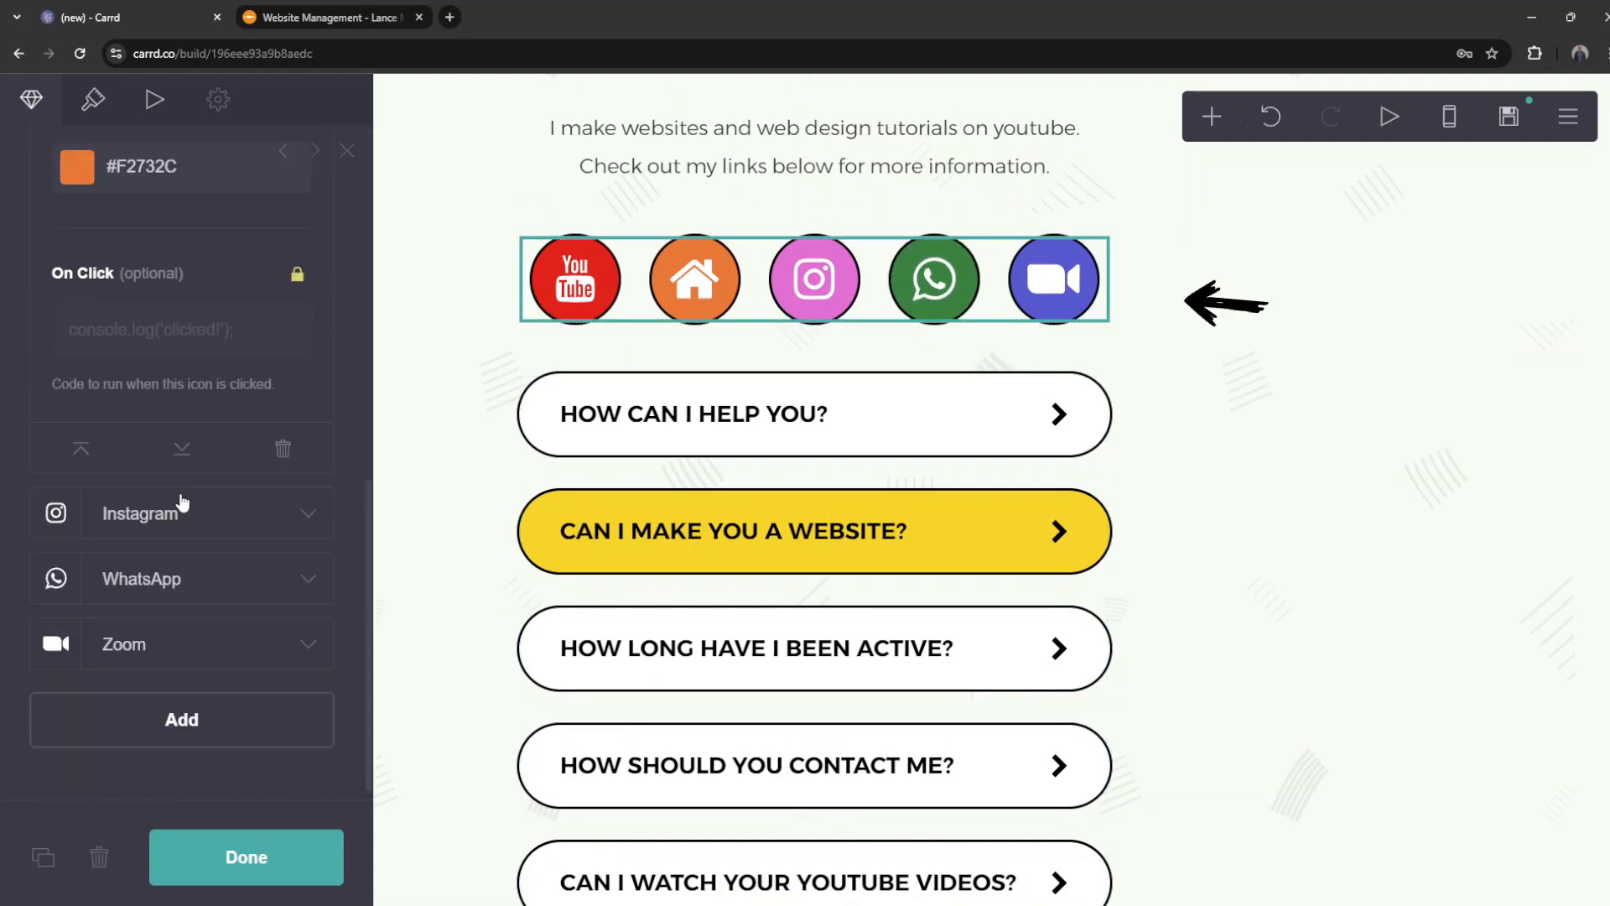
left_click(186, 591)
left_click(203, 628)
left_click(686, 652)
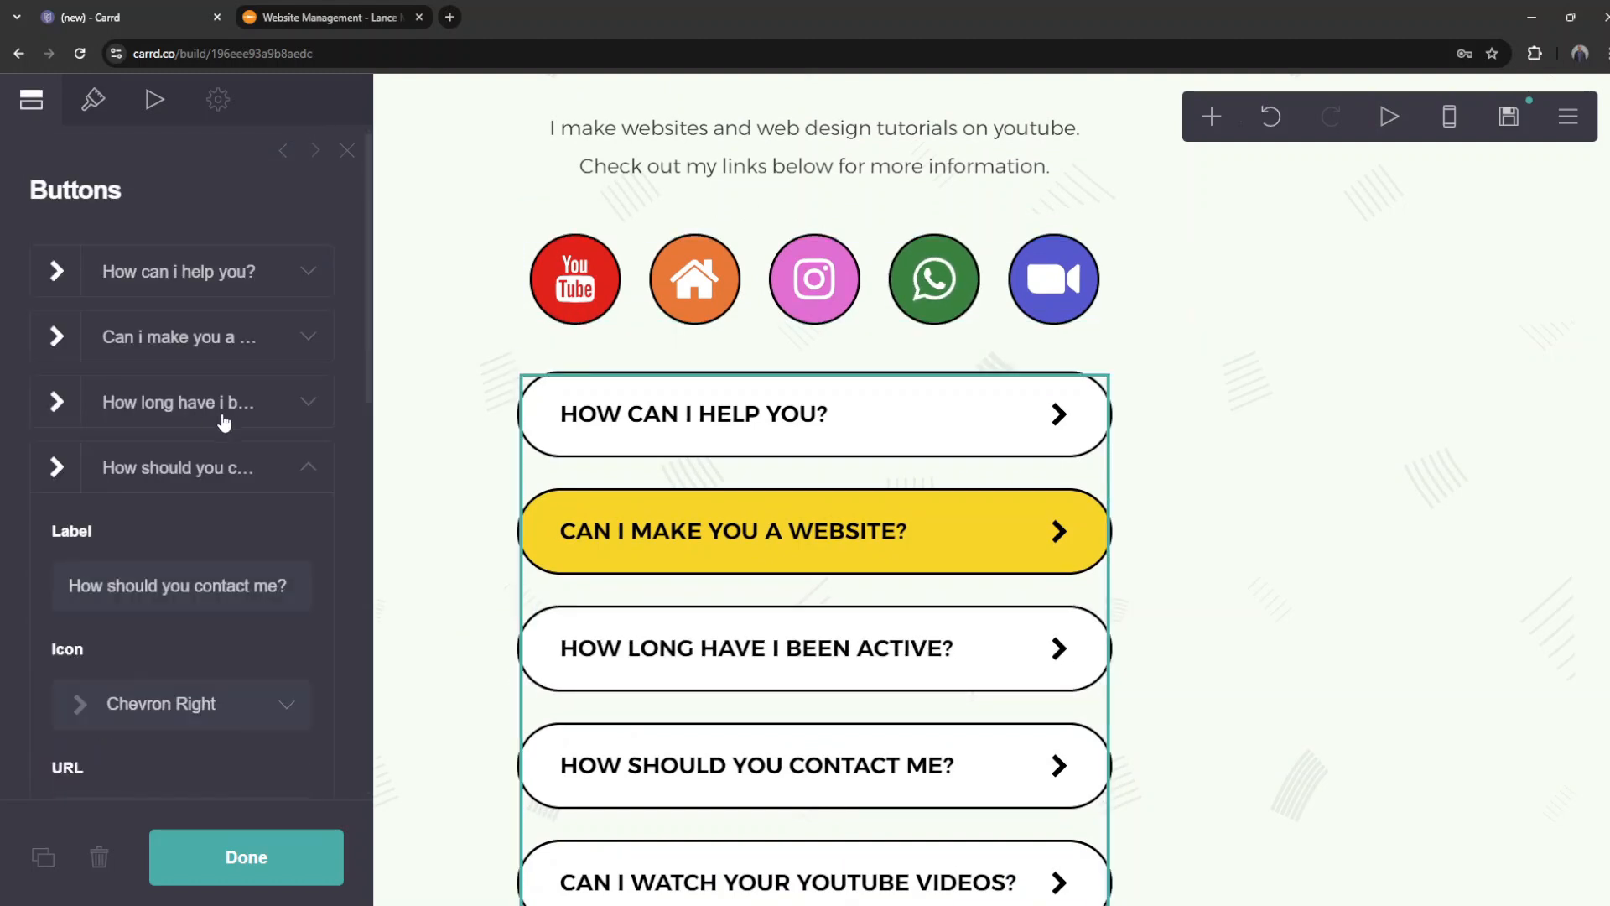
left_click(219, 467)
scroll(223, 560, "down", 4)
left_click(131, 638)
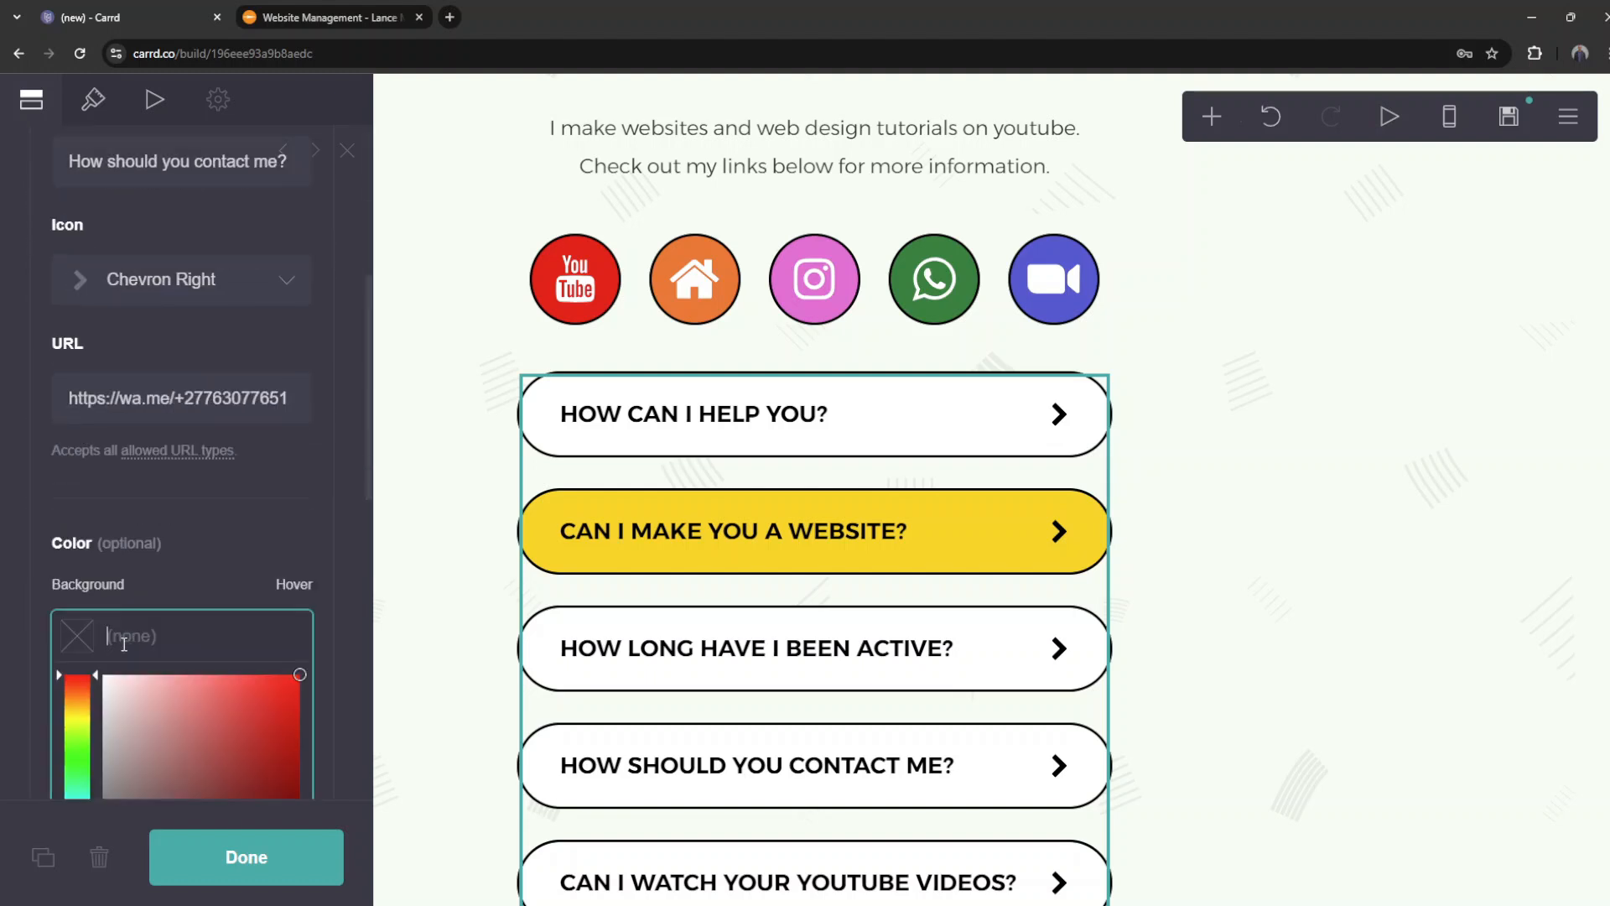
scroll(208, 482, "up", 4)
left_click(255, 388)
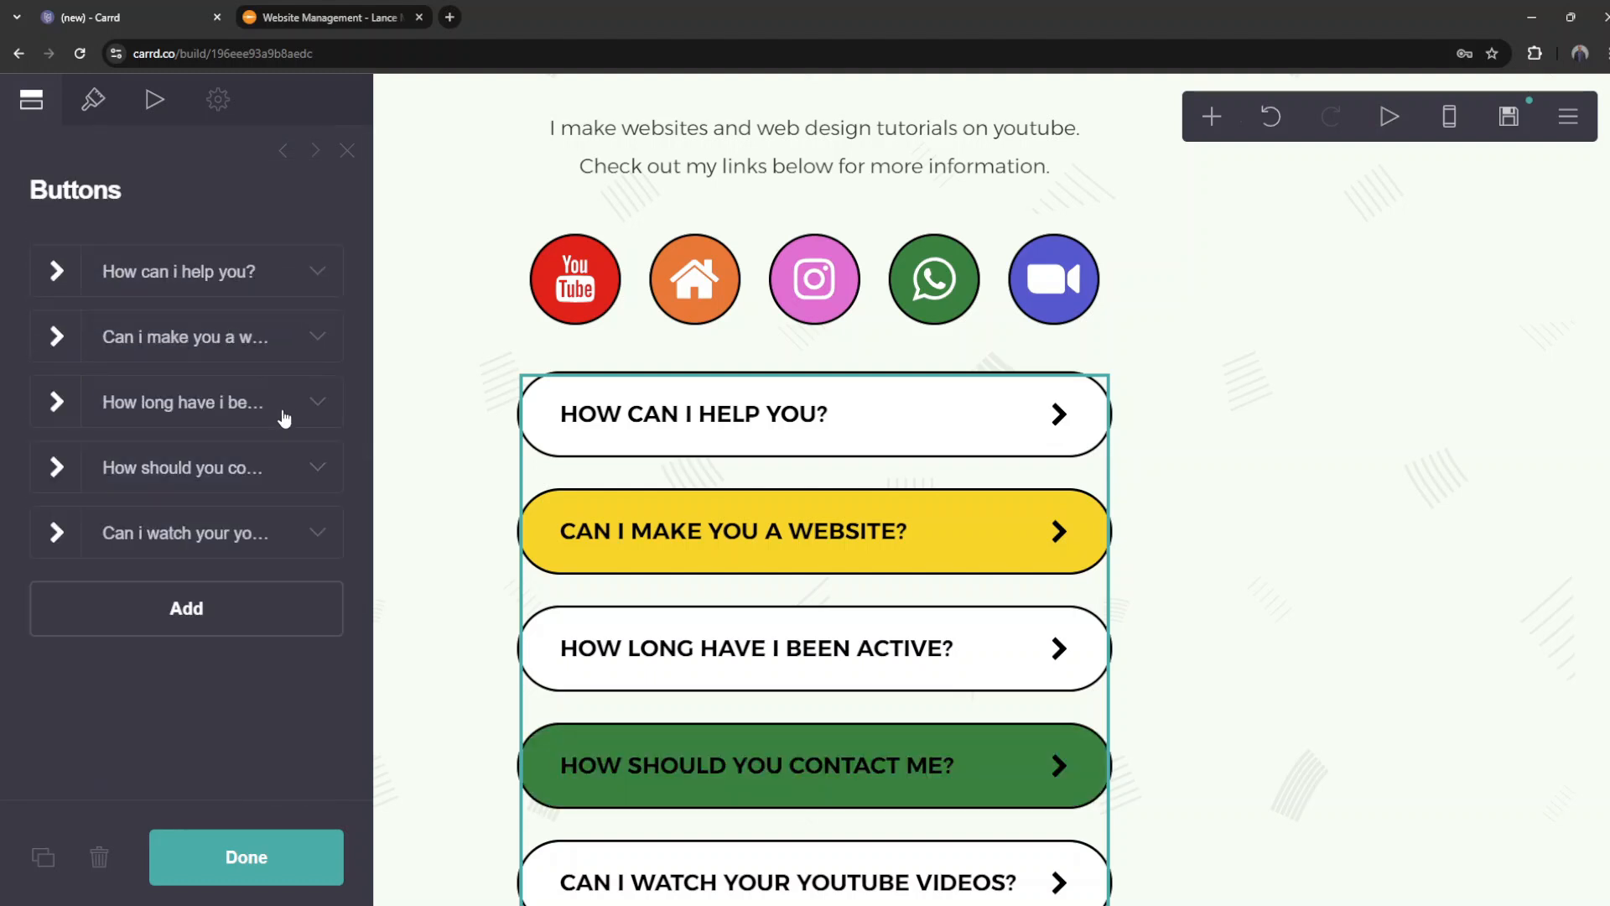
Step: Set the "How should you contact me?" button's label color to white, #FFFFFF
scroll(537, 513, "down", 1)
scroll(359, 635, "up", 3)
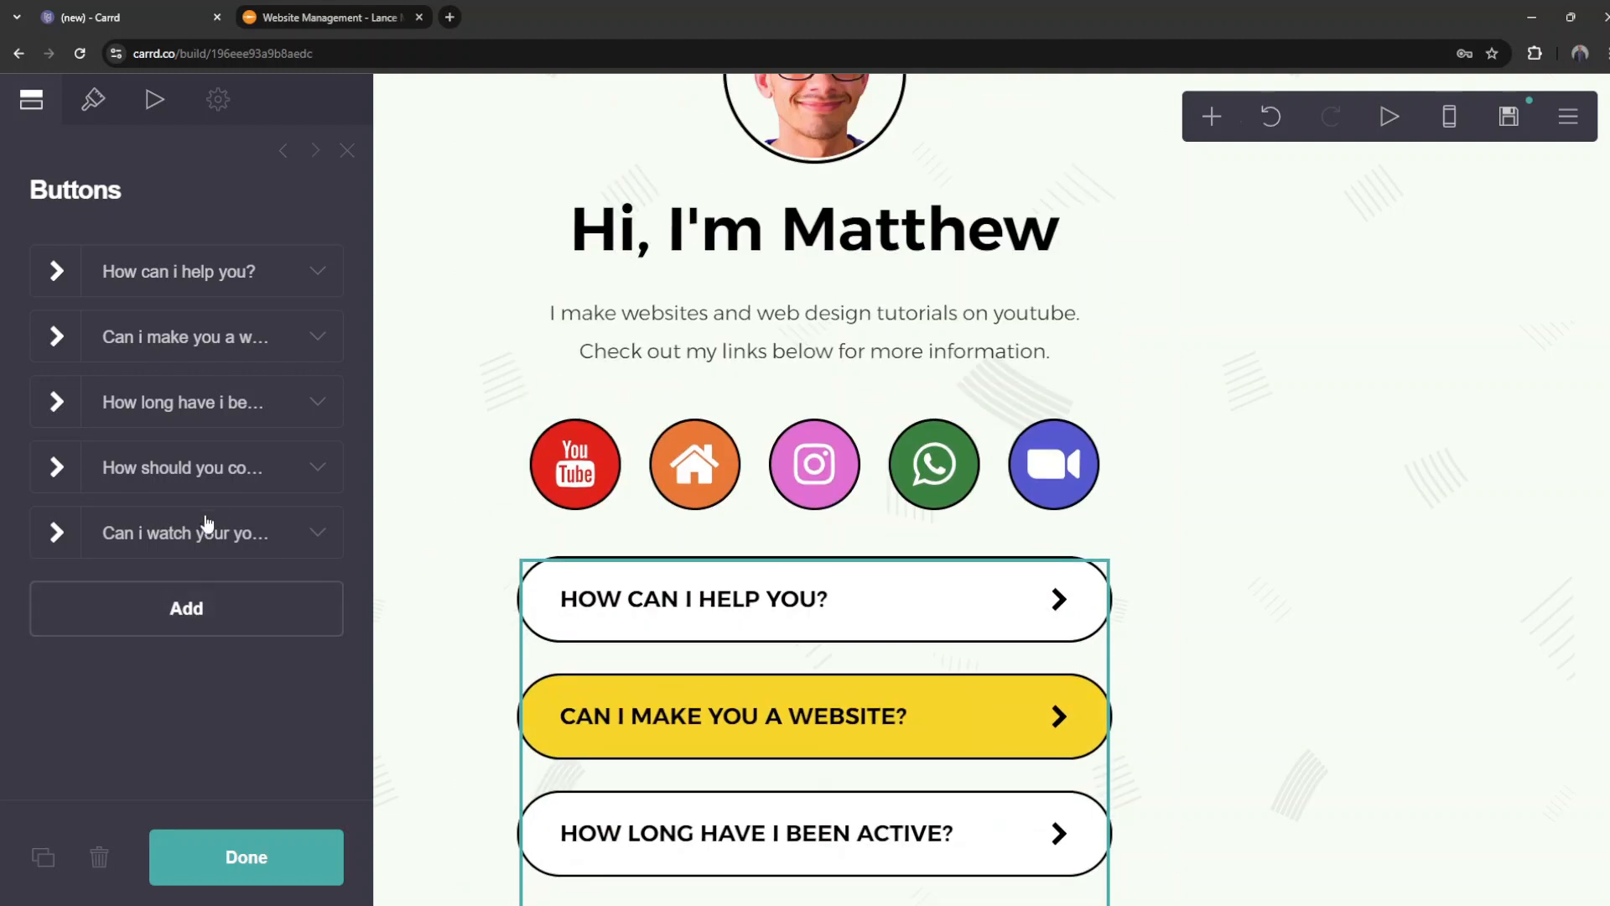
left_click(215, 475)
scroll(180, 635, "down", 5)
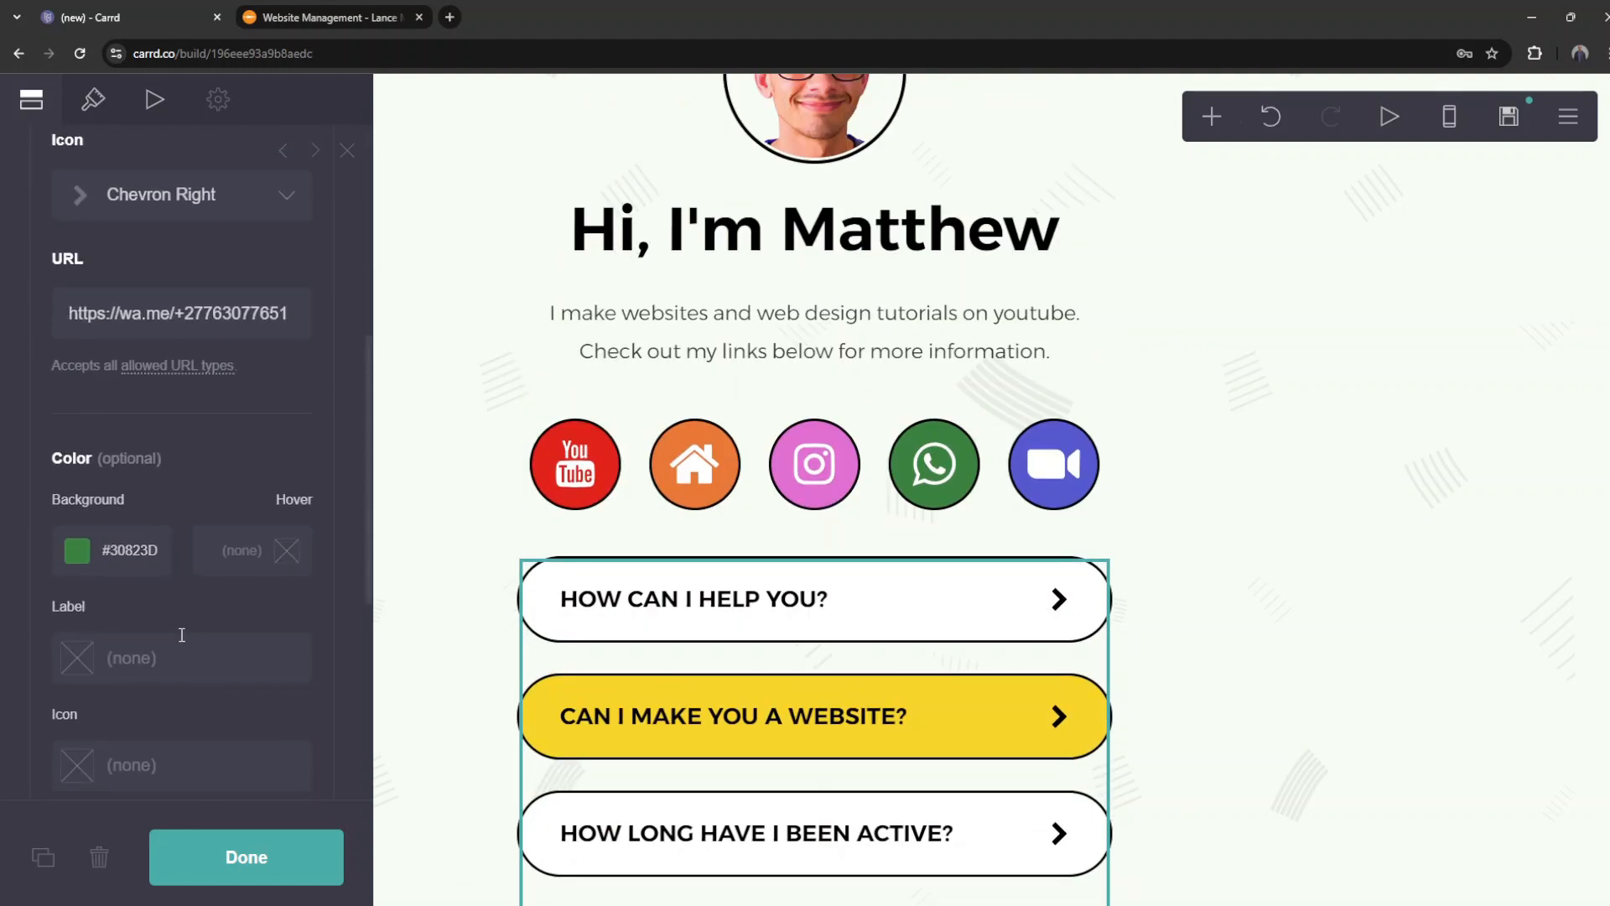
scroll(182, 635, "down", 1)
left_click(219, 575)
left_click_drag(137, 633, 99, 607)
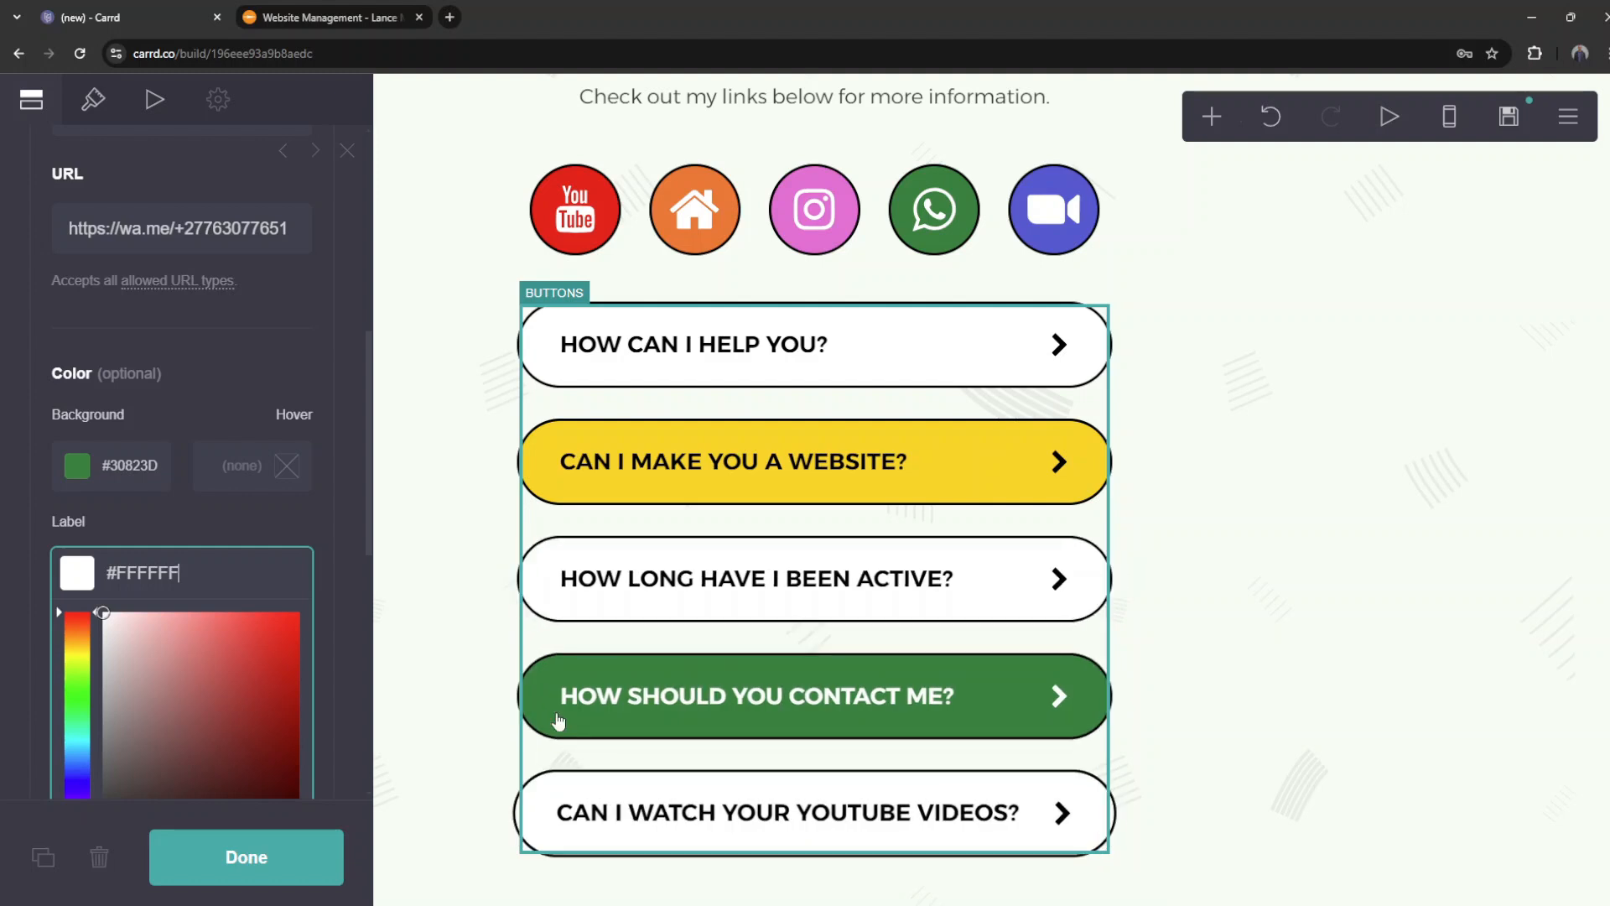
Step: Copy the YouTube icon's background color code #EB0202
left_click(570, 214)
left_click(235, 280)
scroll(187, 618, "down", 2)
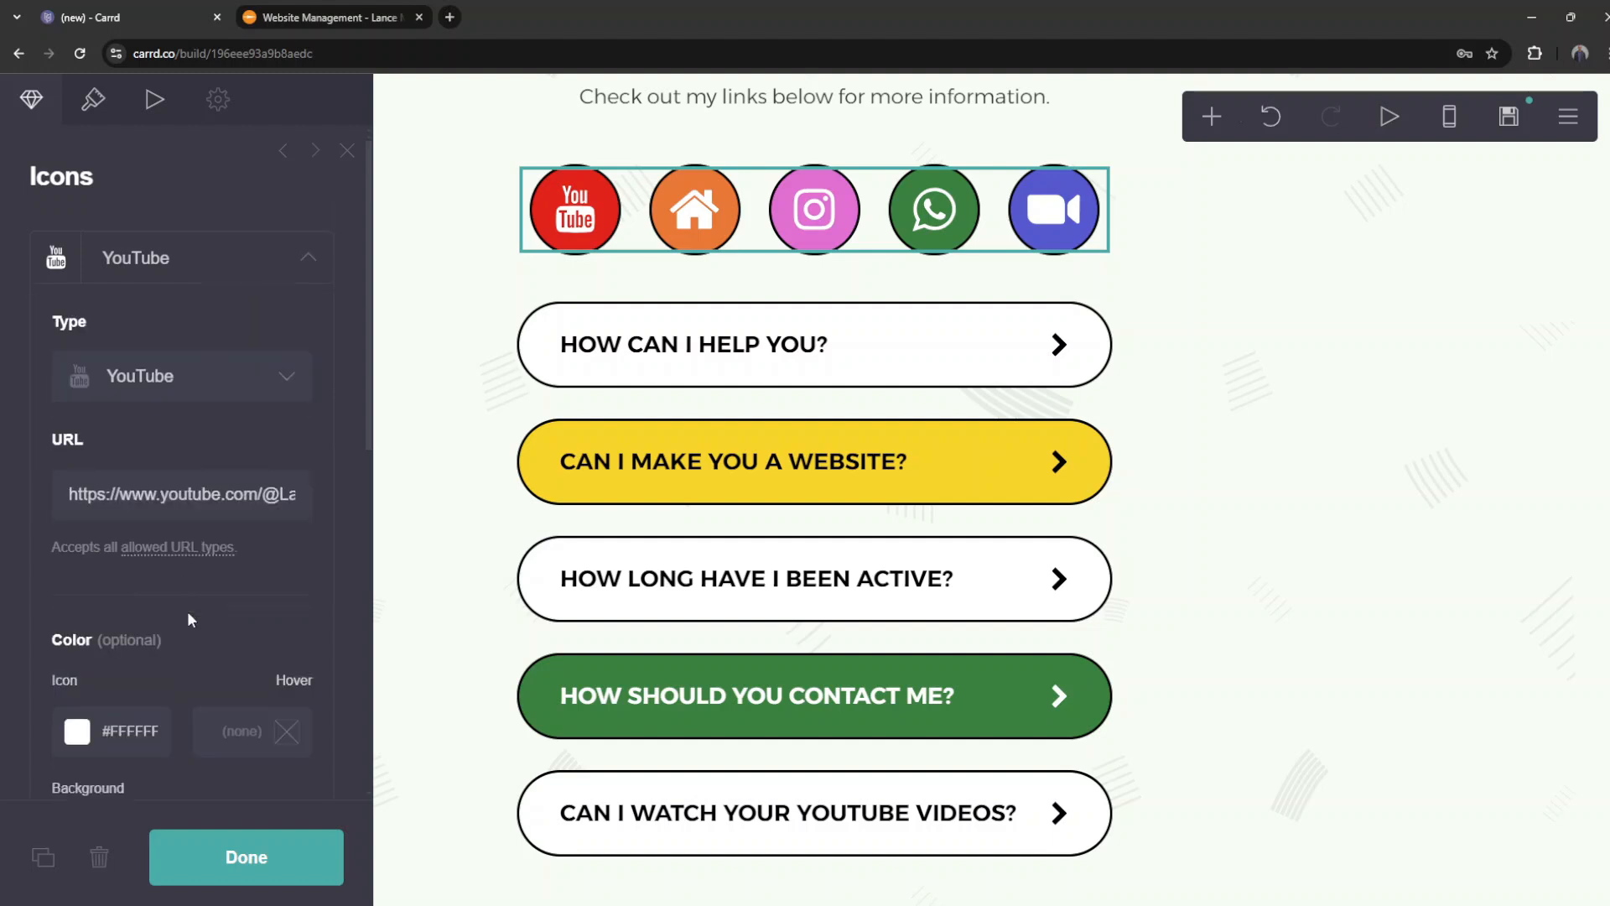
left_click(115, 680)
key("ctrl+c")
Step: Set the "Can i watch your youtube videos?" button's background color to the copied red, #EB0202
left_click(755, 797)
left_click(647, 819)
scroll(144, 676, "down", 6)
scroll(143, 675, "down", 6)
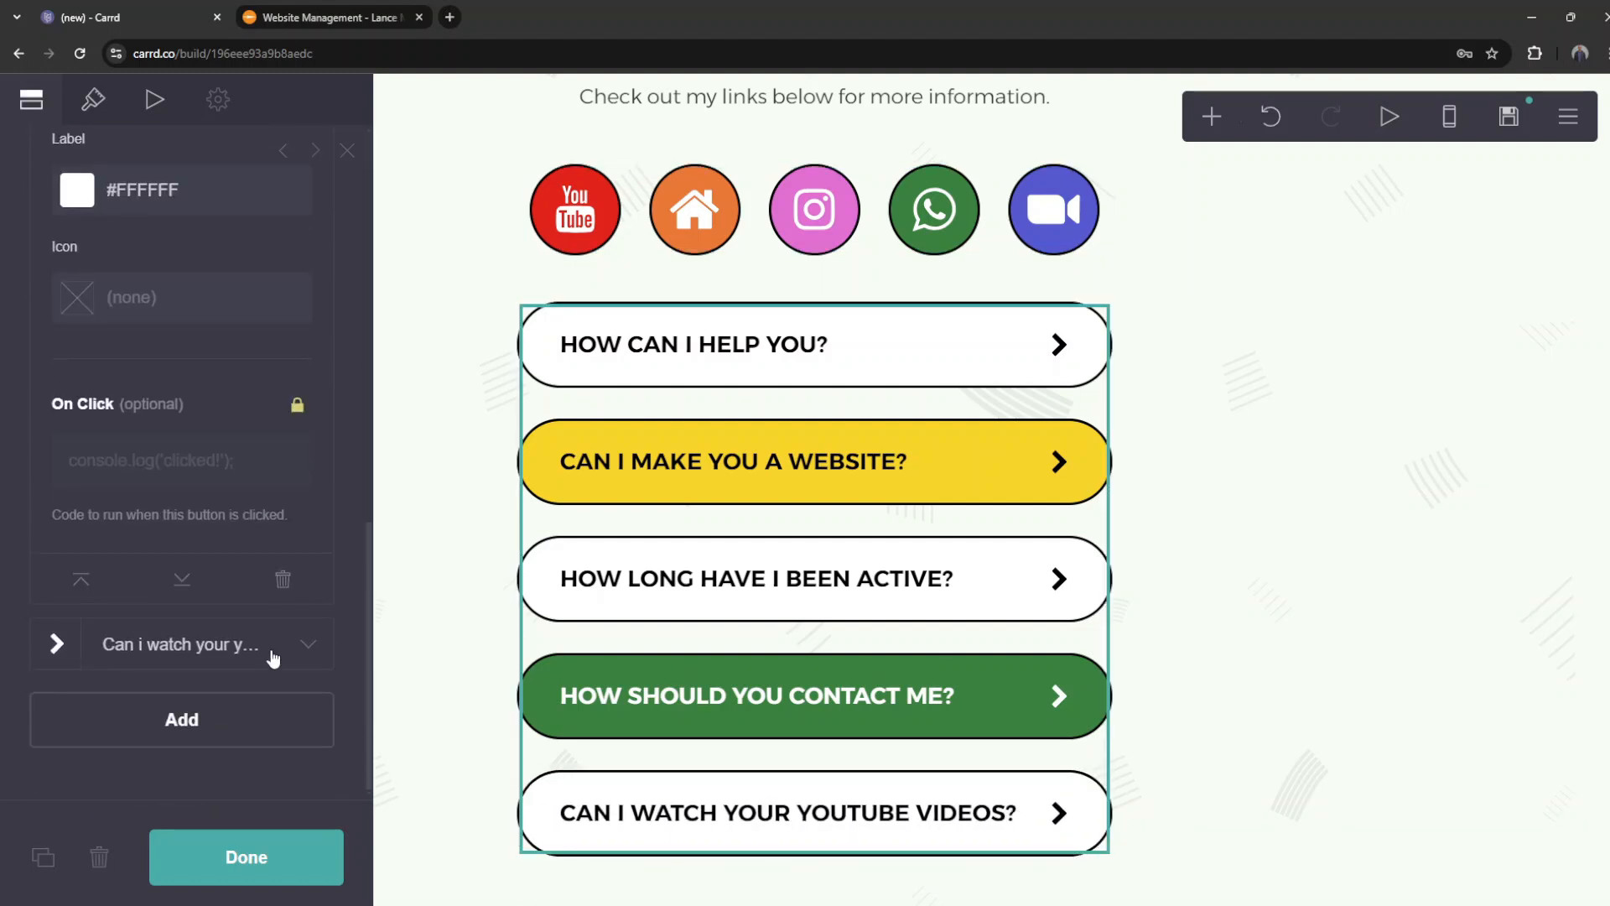
left_click(269, 654)
scroll(125, 617, "down", 2)
left_click(124, 617)
key("ctrl+v")
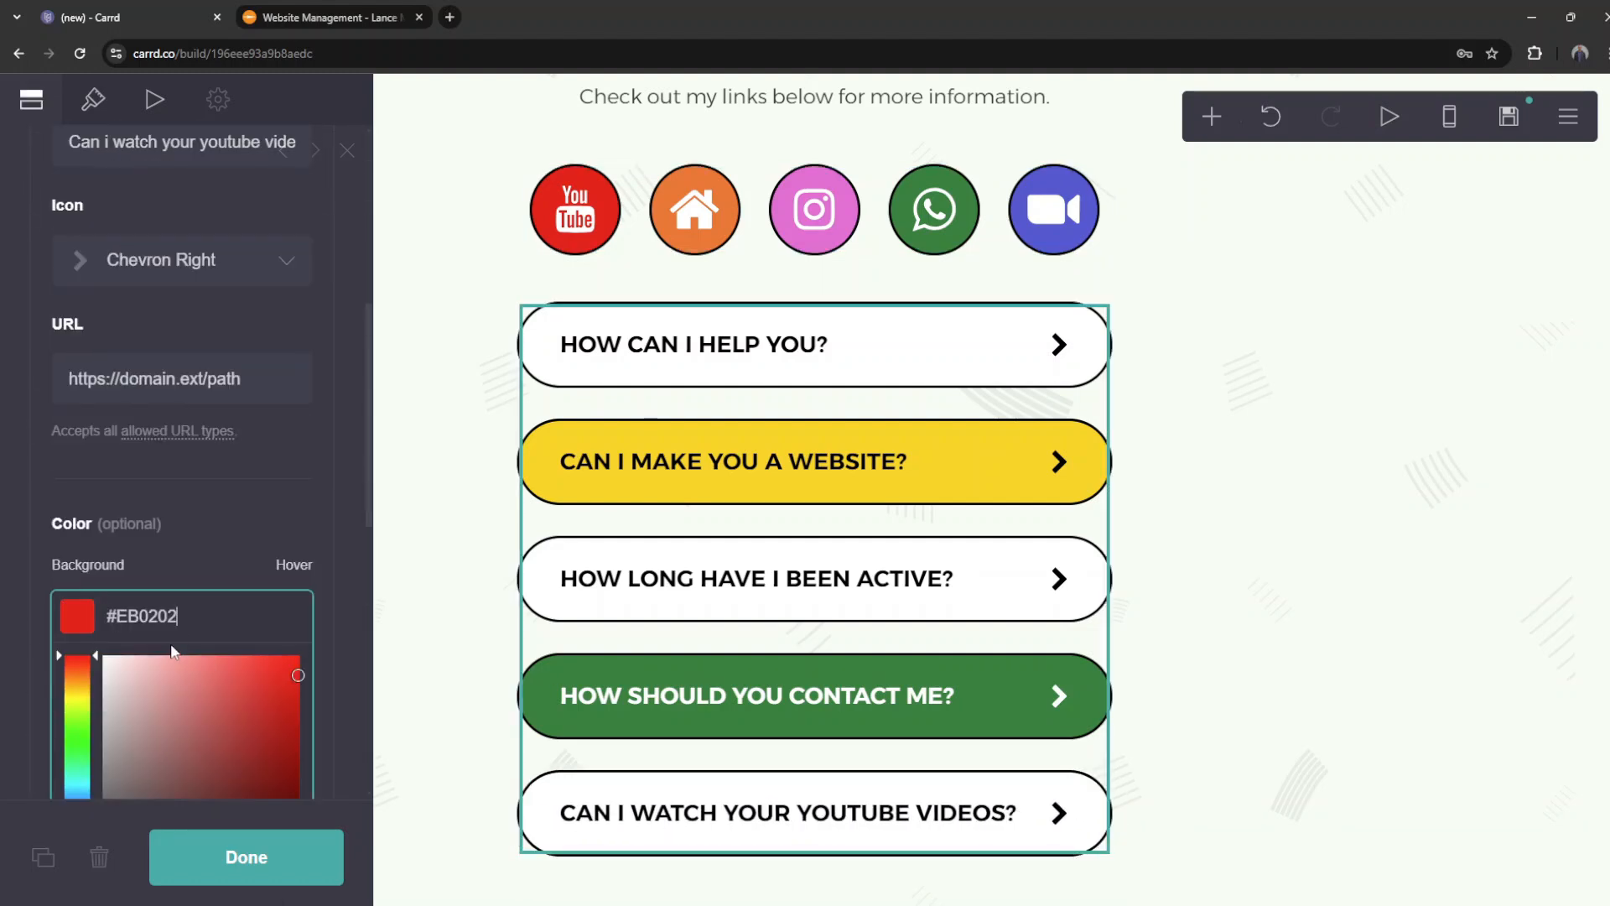
Step: Set the "Can i watch your youtube videos?" button's label color to white, #FFFFFF
left_click(228, 564)
scroll(229, 537, "down", 1)
left_click(132, 637)
left_click_drag(132, 681, 103, 678)
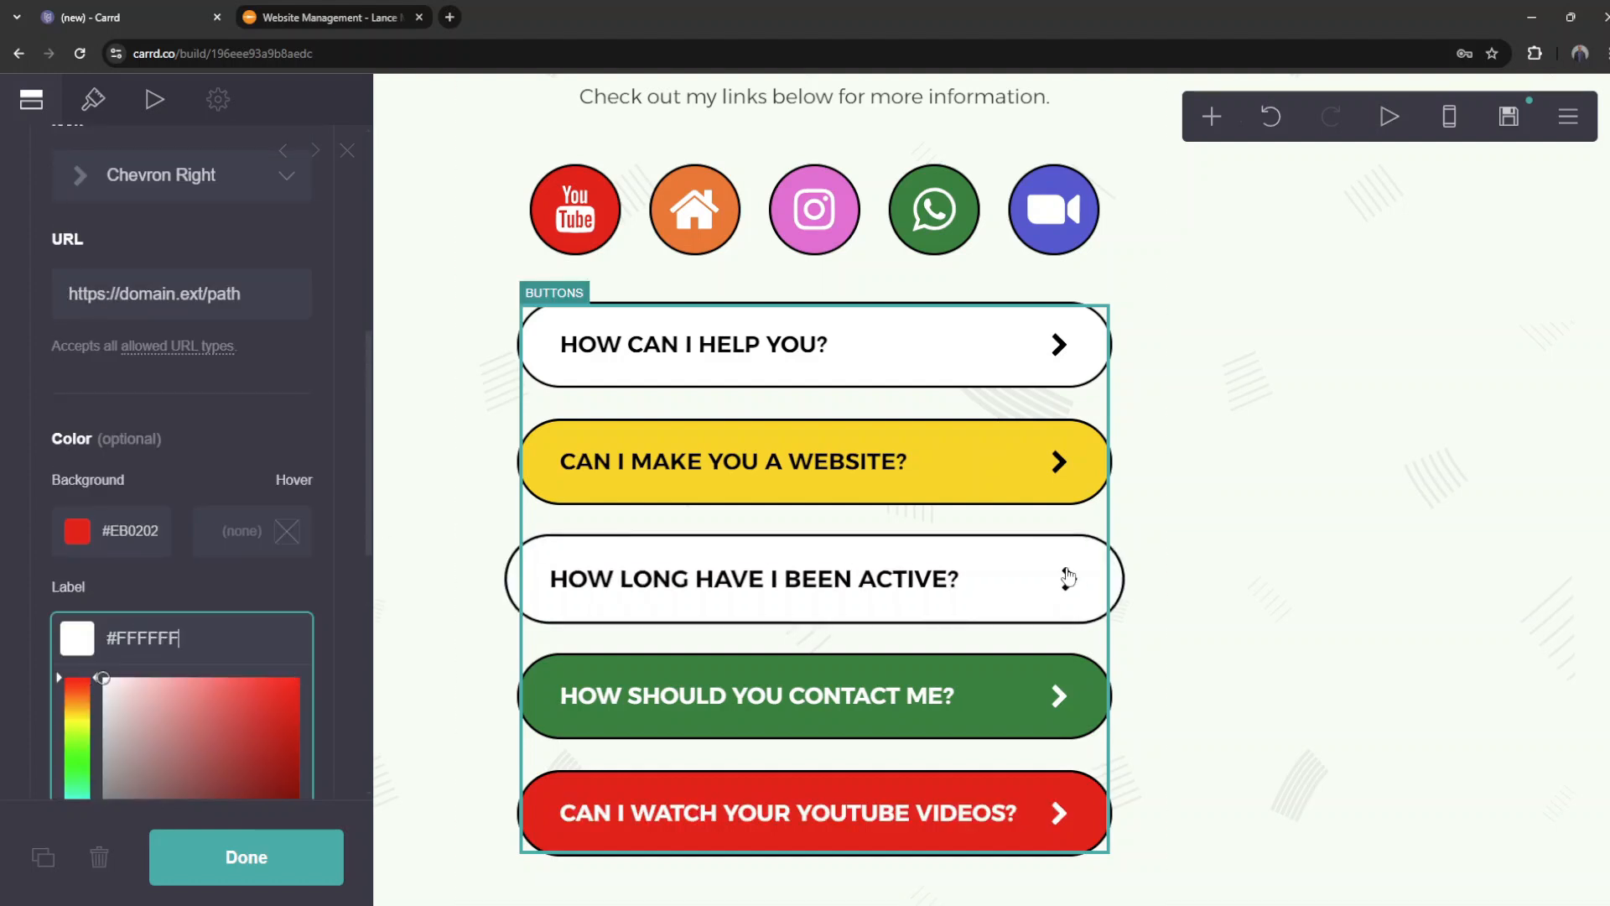
left_click(576, 210)
left_click(781, 807)
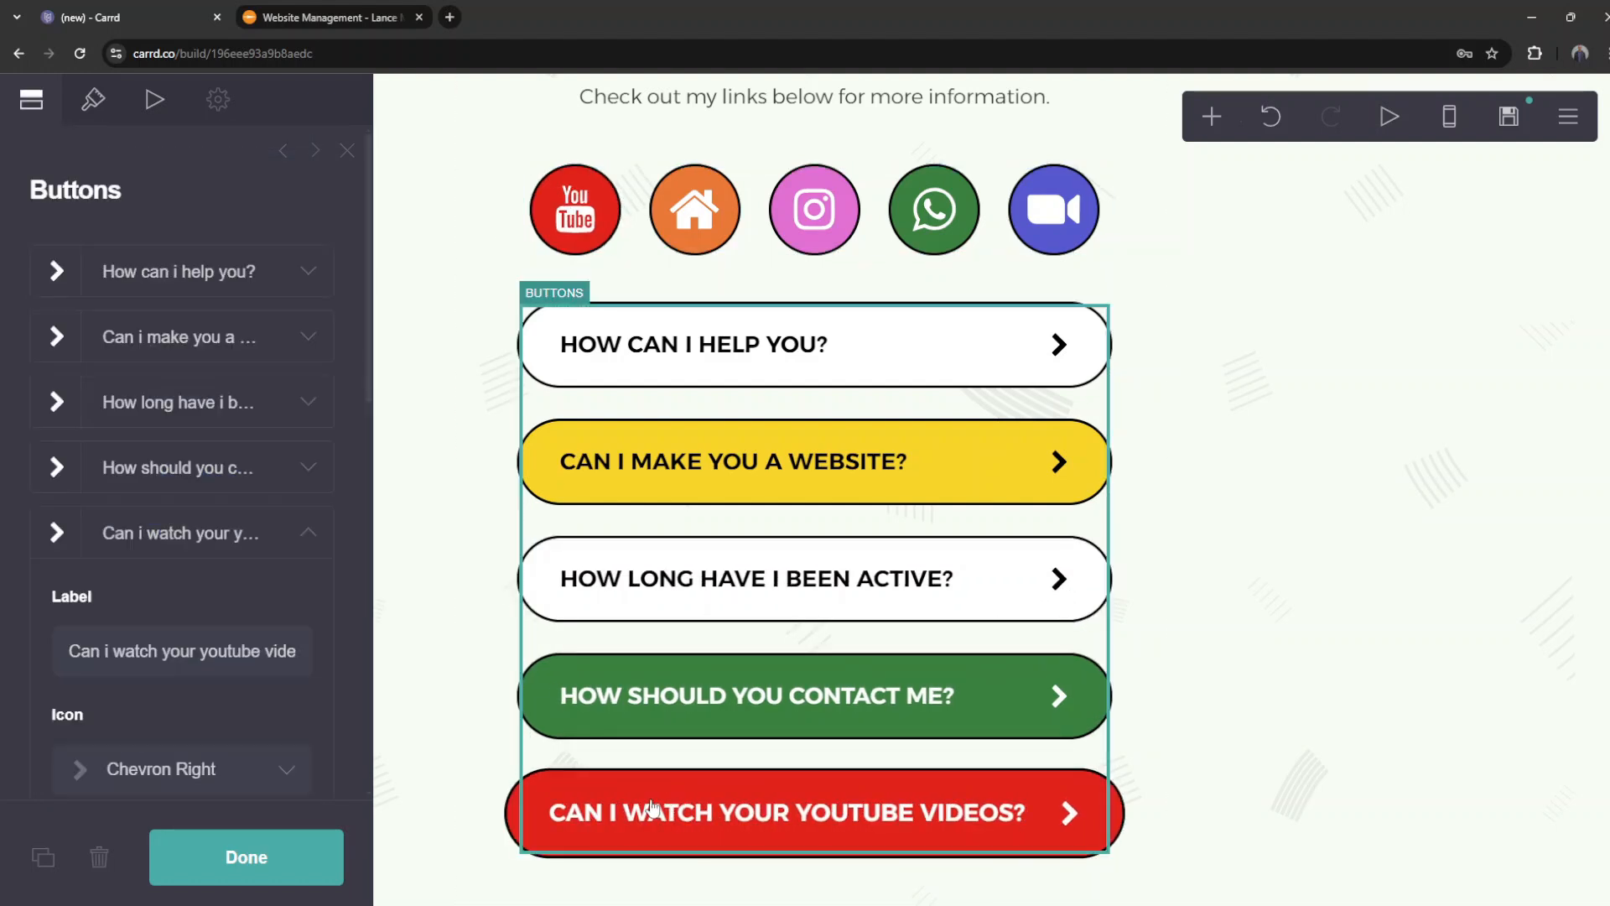
scroll(210, 587, "down", 5)
left_click(182, 547)
type("https://www.youtube.com/@LanceWebsites")
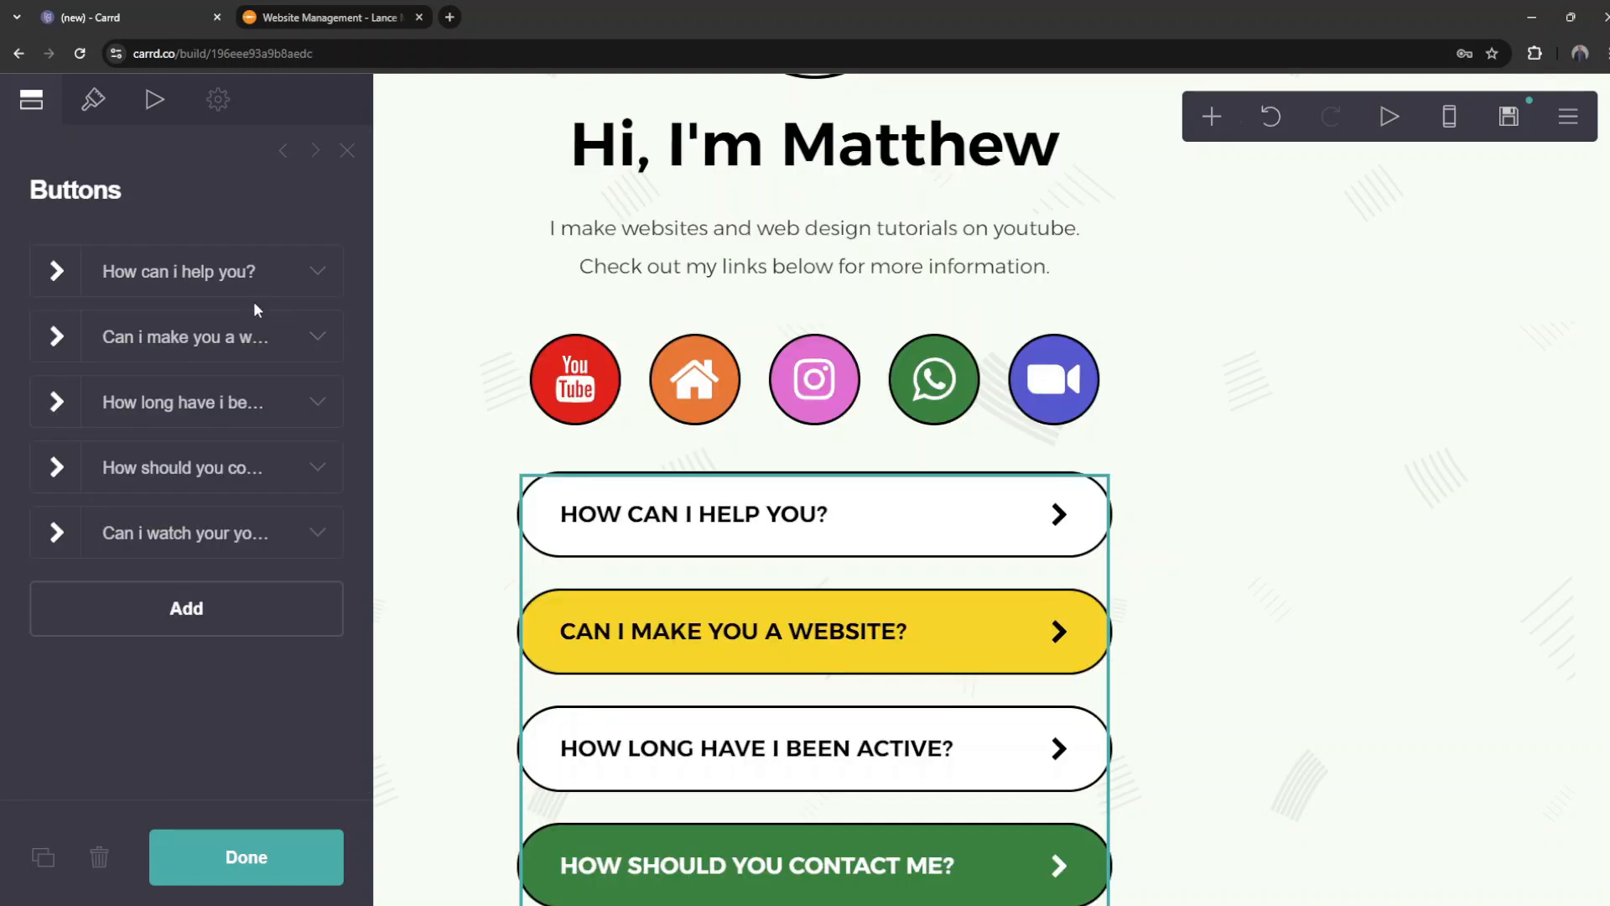
Step: Move the "Can i make you a website?" button to the first position, above "How can i help you?"
left_click_drag(253, 327, 254, 264)
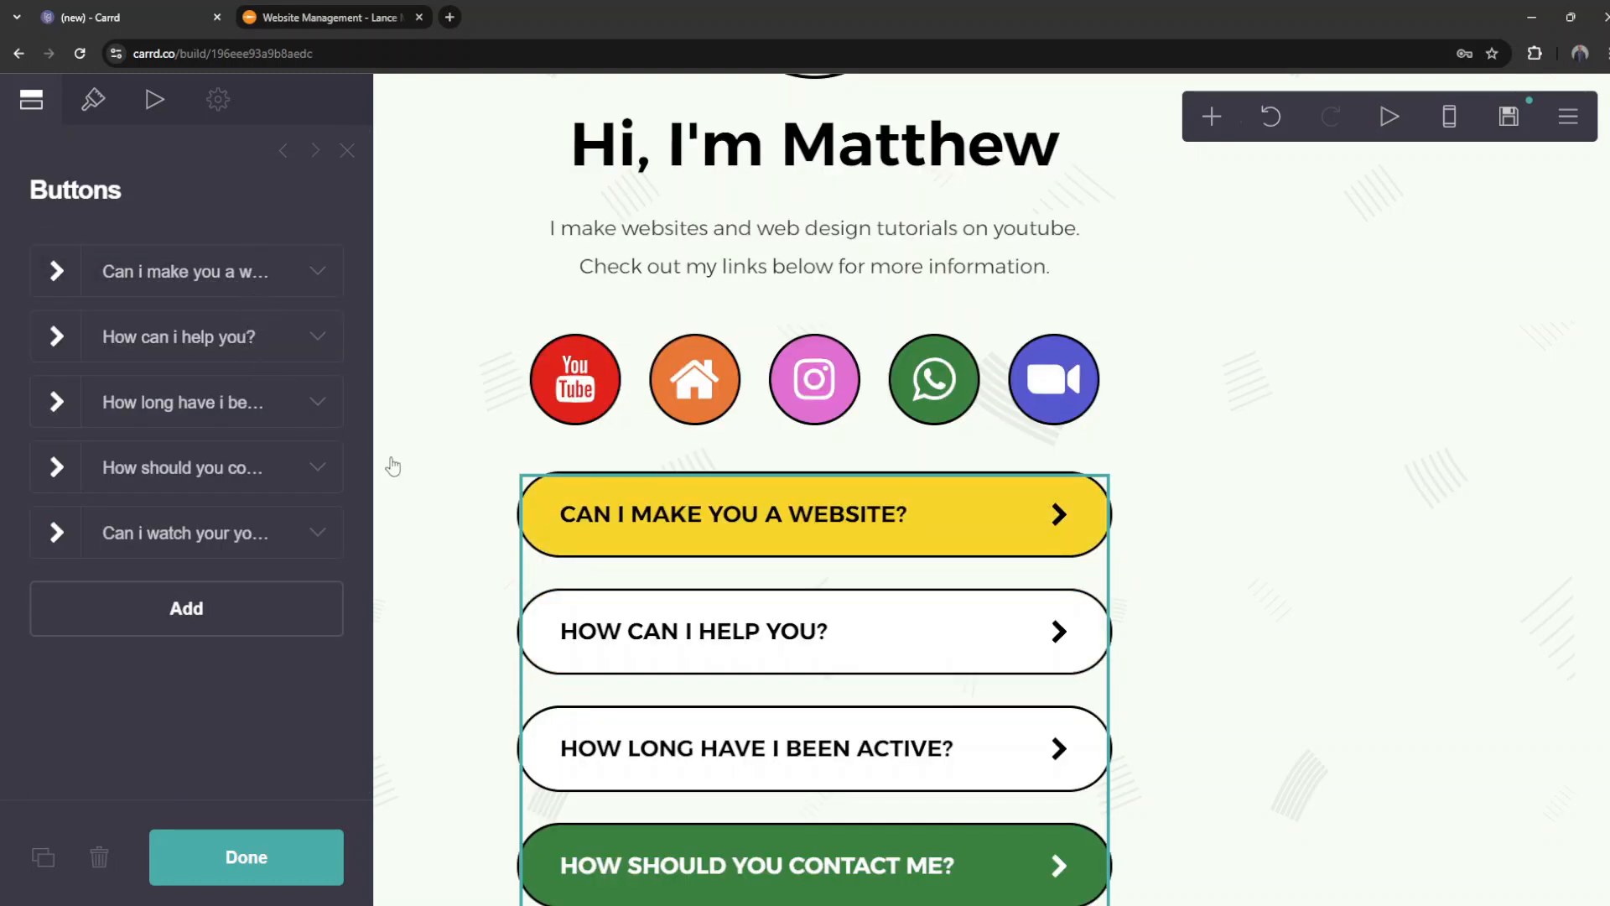
Step: Copy the Home icon's orange background color and set the "How can i help you?" button's background to #F2732C
left_click(691, 387)
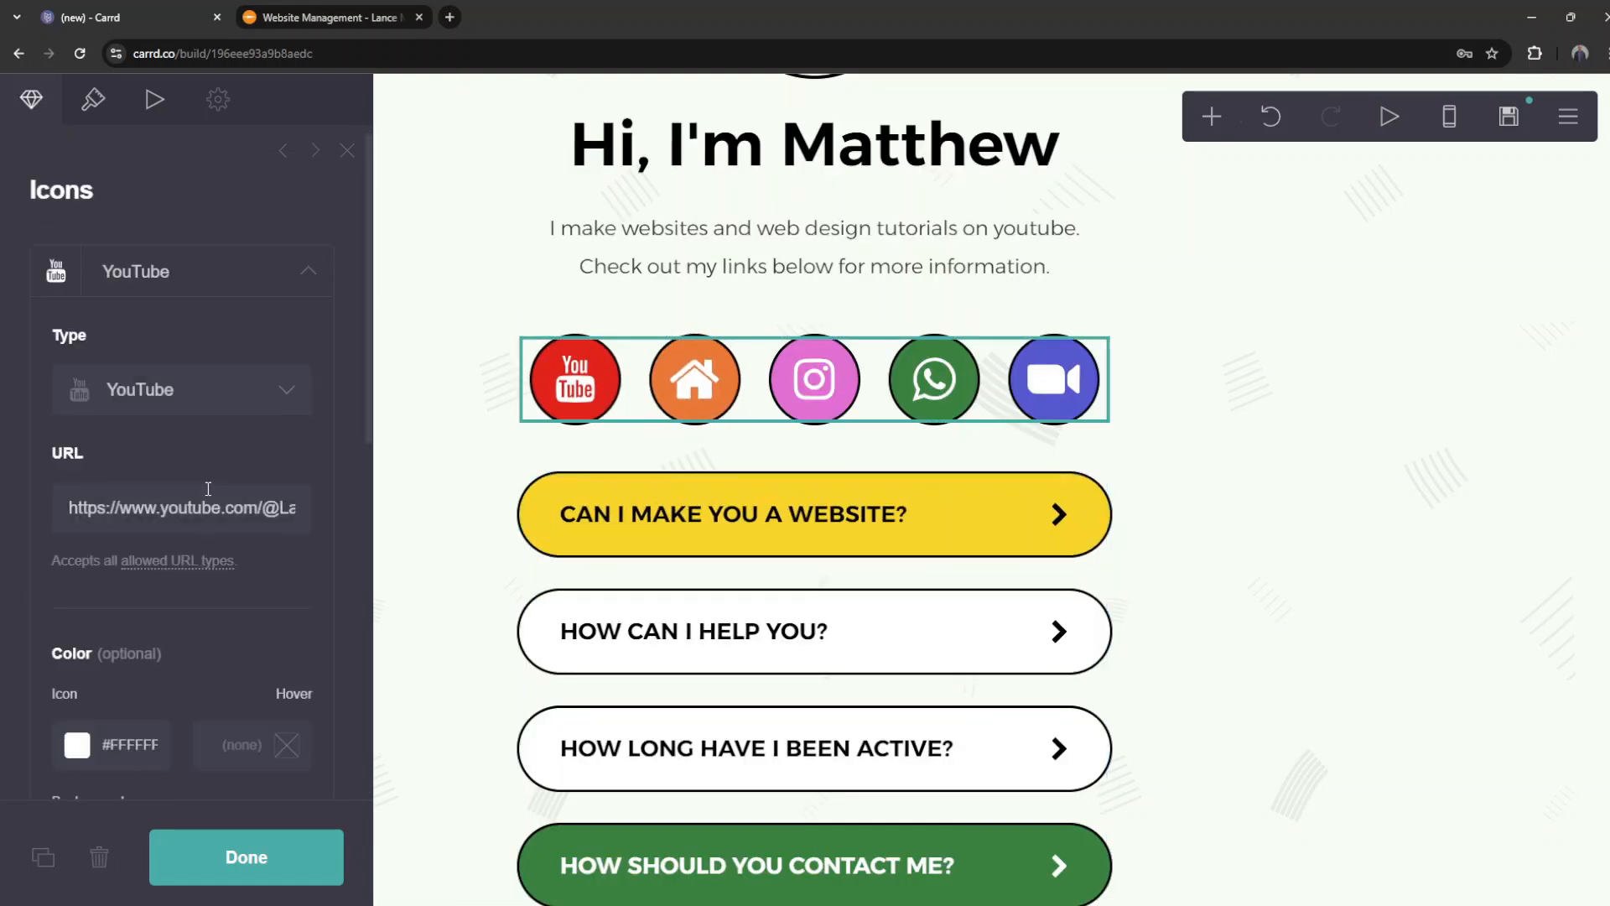
left_click(219, 330)
scroll(164, 558, "down", 2)
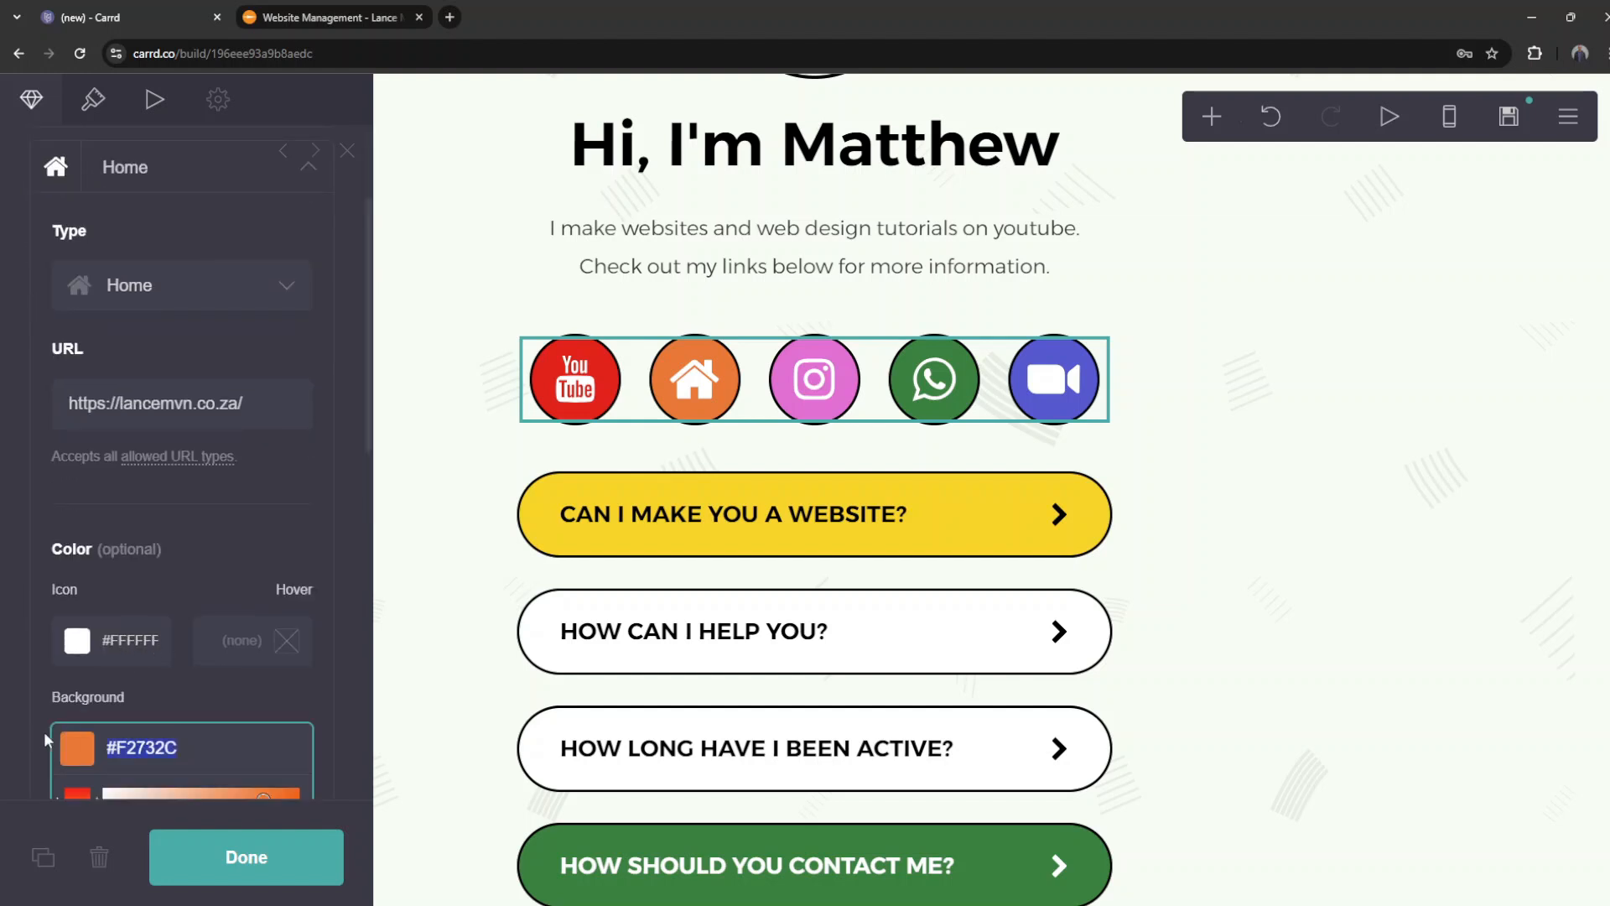
left_click(618, 683)
left_click(239, 350)
scroll(189, 654, "down", 4)
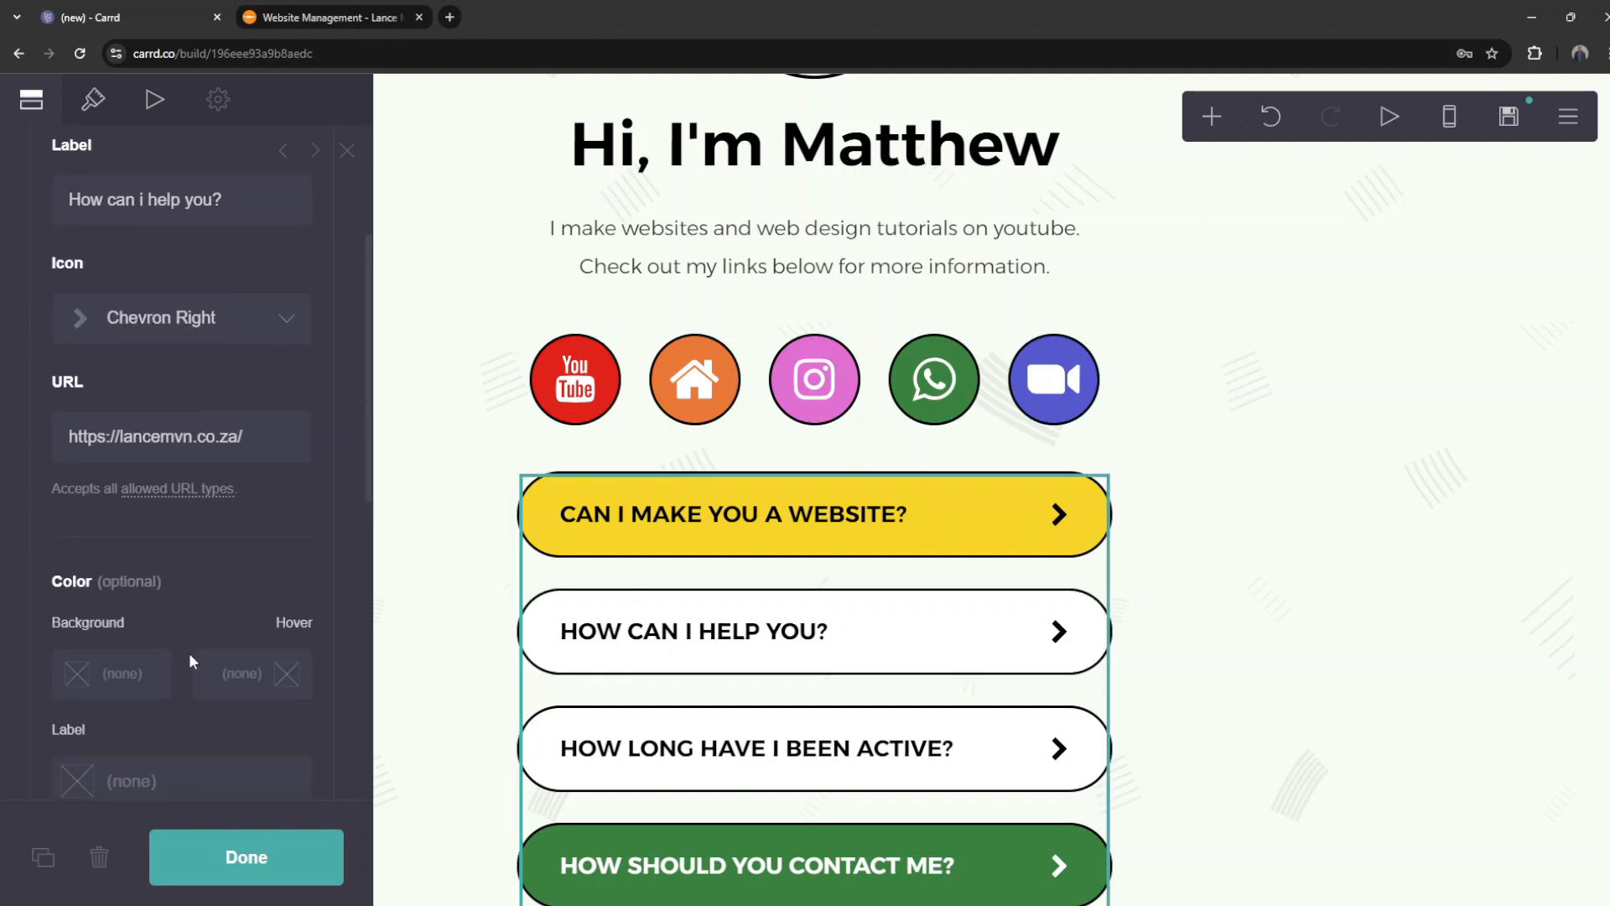
left_click(118, 597)
type("#F2732C")
left_click(186, 549)
Step: Set the "How can i help you?" button's label color to white, #FFFFFF
left_click(184, 683)
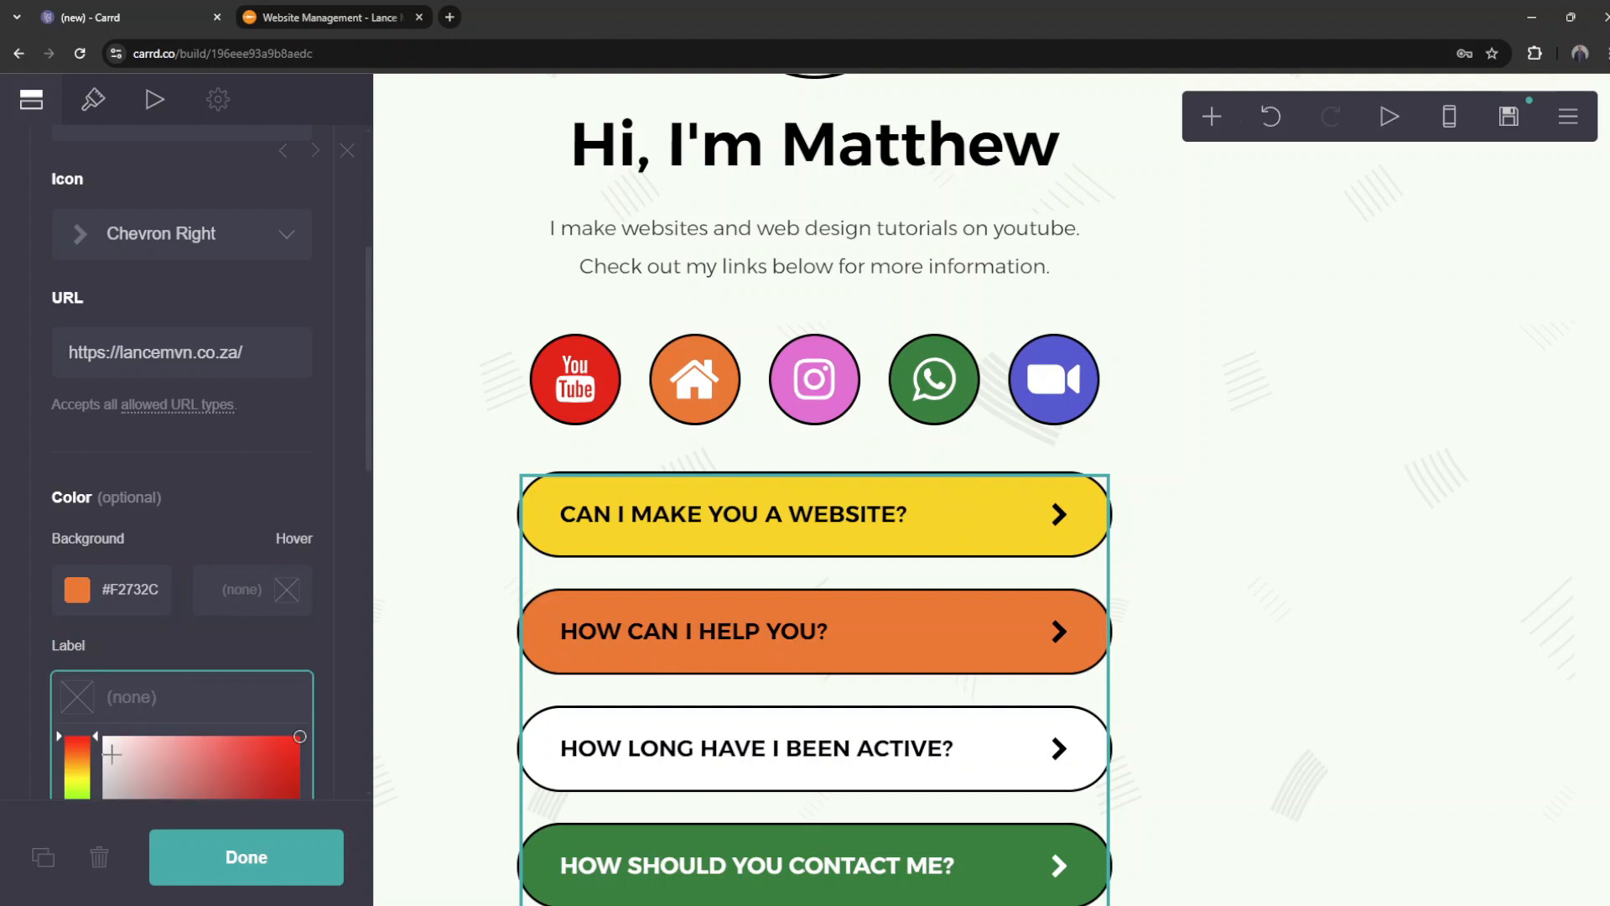
type("#FFFFFF")
scroll(178, 489, "up", 1)
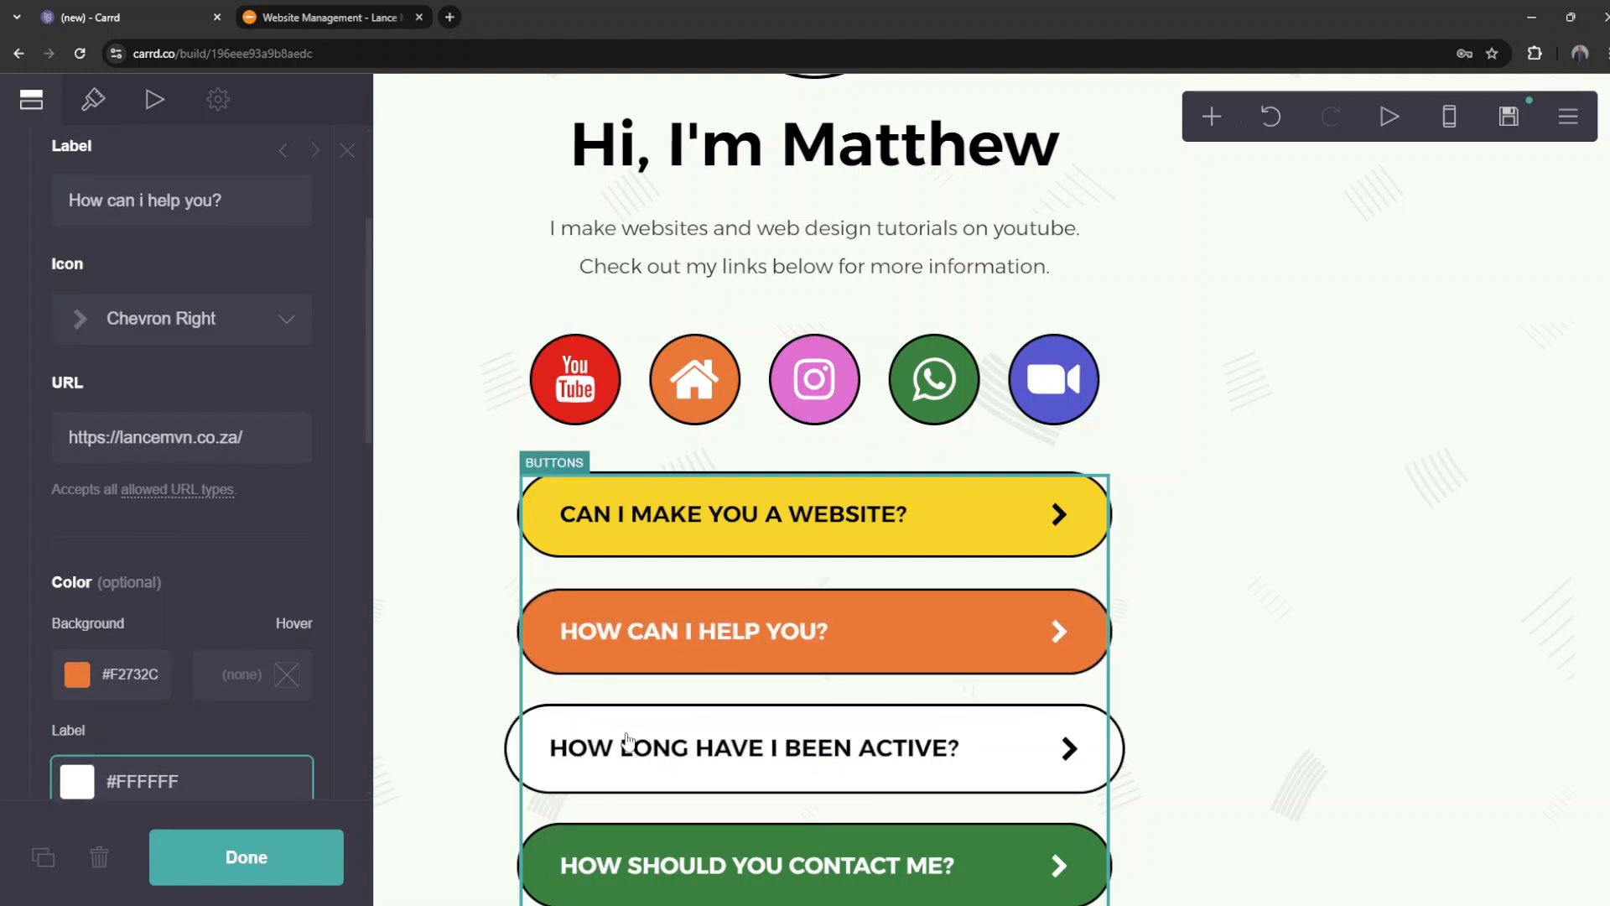
scroll(261, 662, "down", 3)
left_click(337, 639)
scroll(613, 576, "down", 1)
scroll(614, 576, "down", 1)
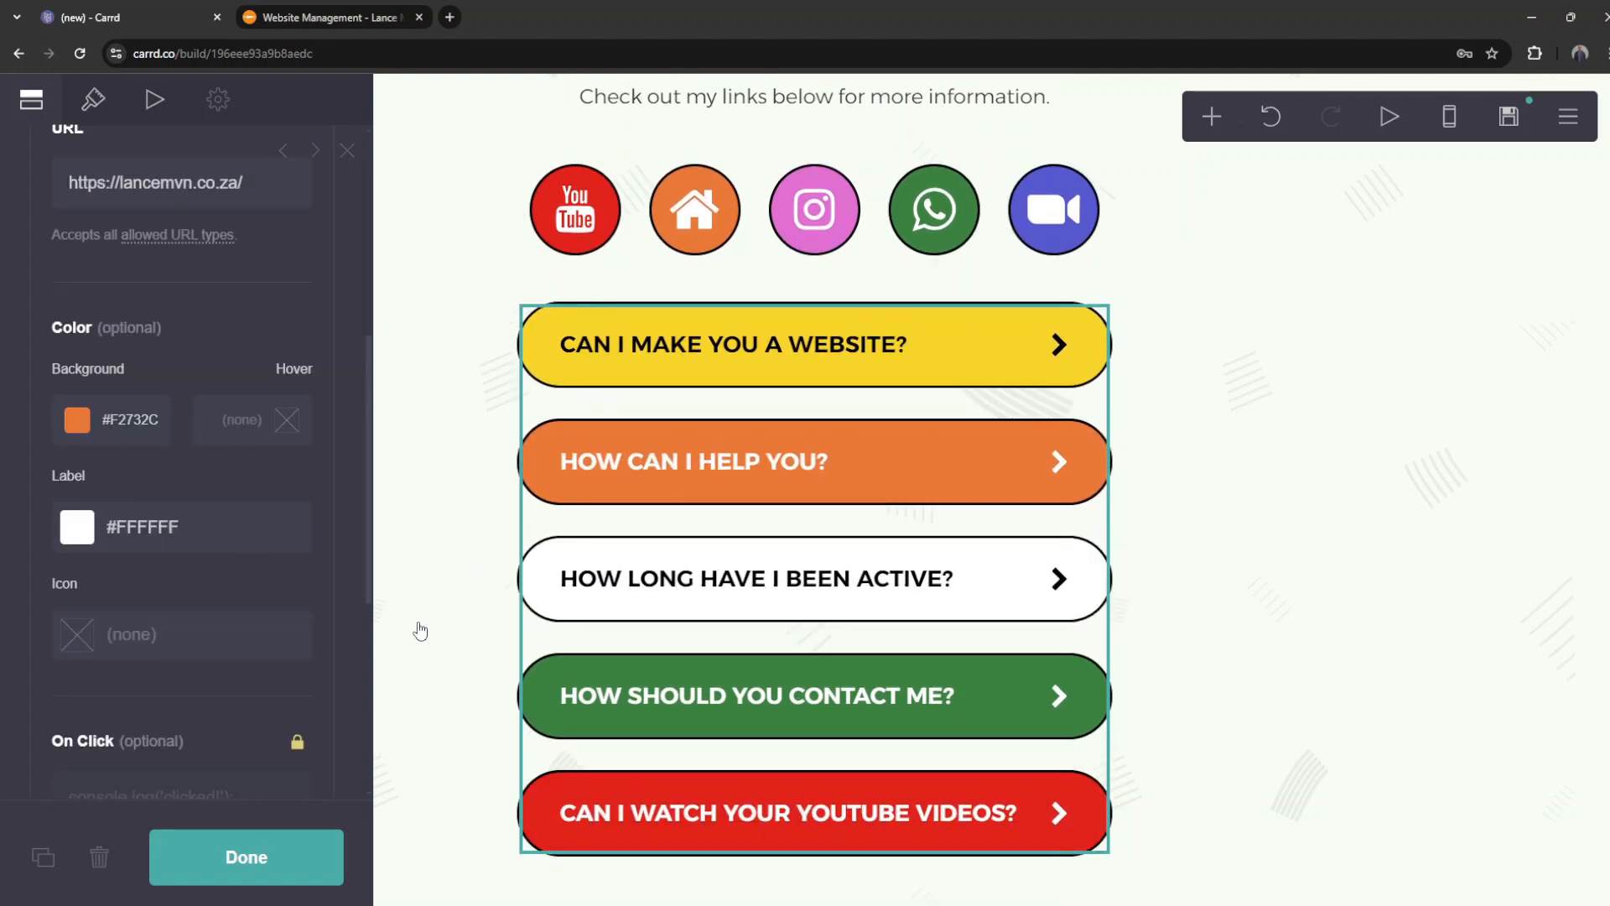
scroll(865, 679, "up", 1)
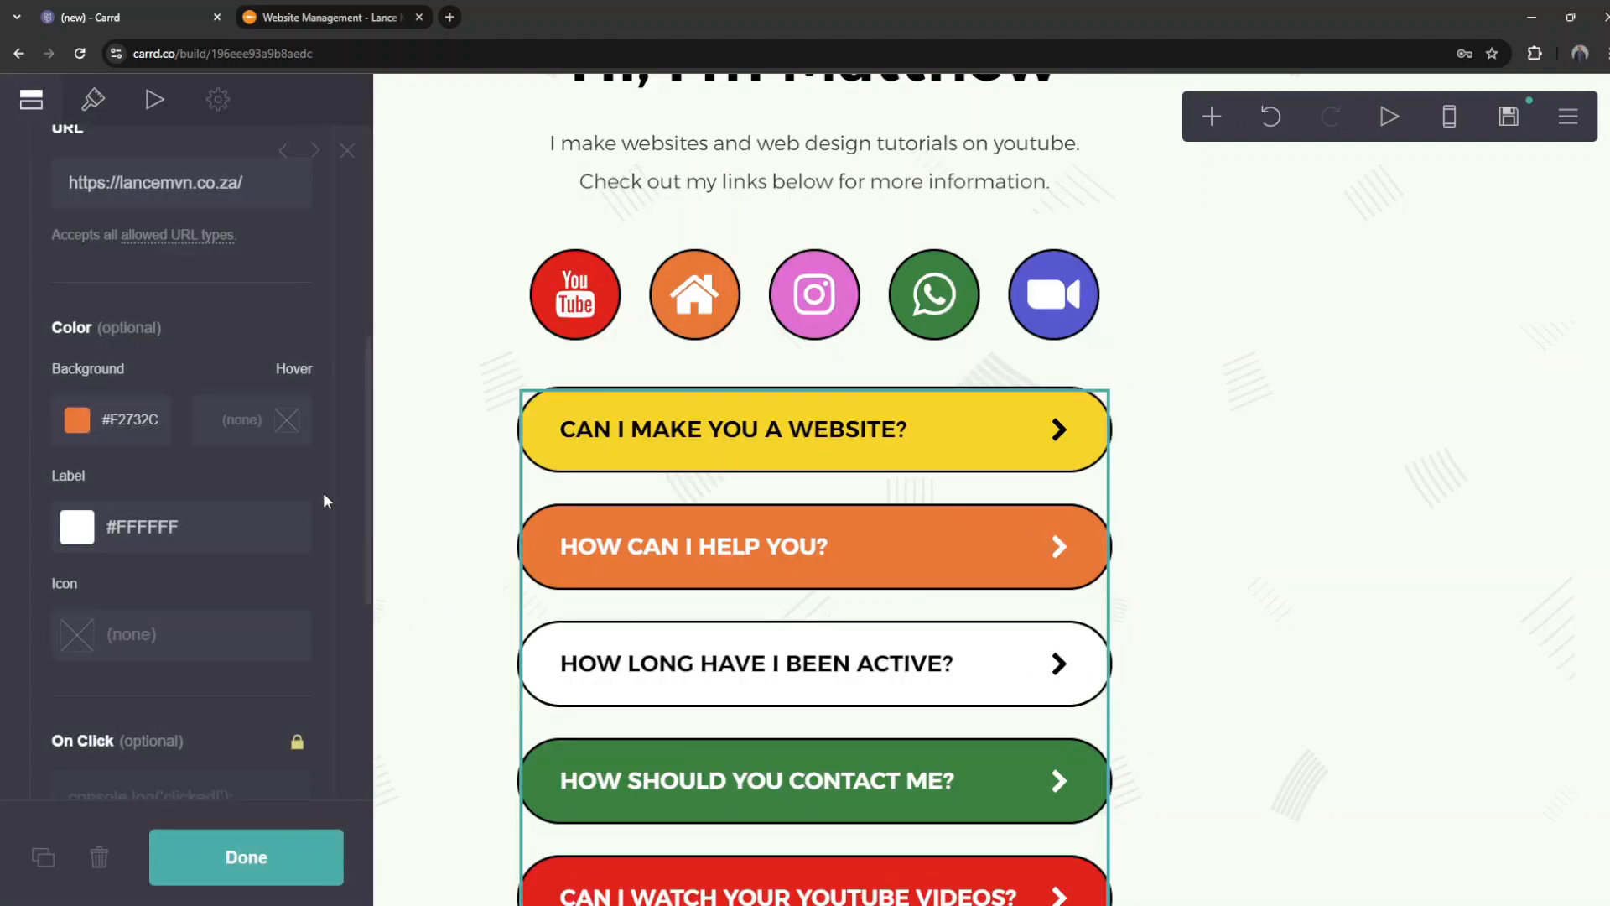
Step: Give the "How long have i been active?" button a black #000000 background and a white #FFFFFF label
scroll(186, 434, "down", 2)
scroll(181, 503, "down", 3)
left_click(185, 516)
scroll(187, 593, "down", 6)
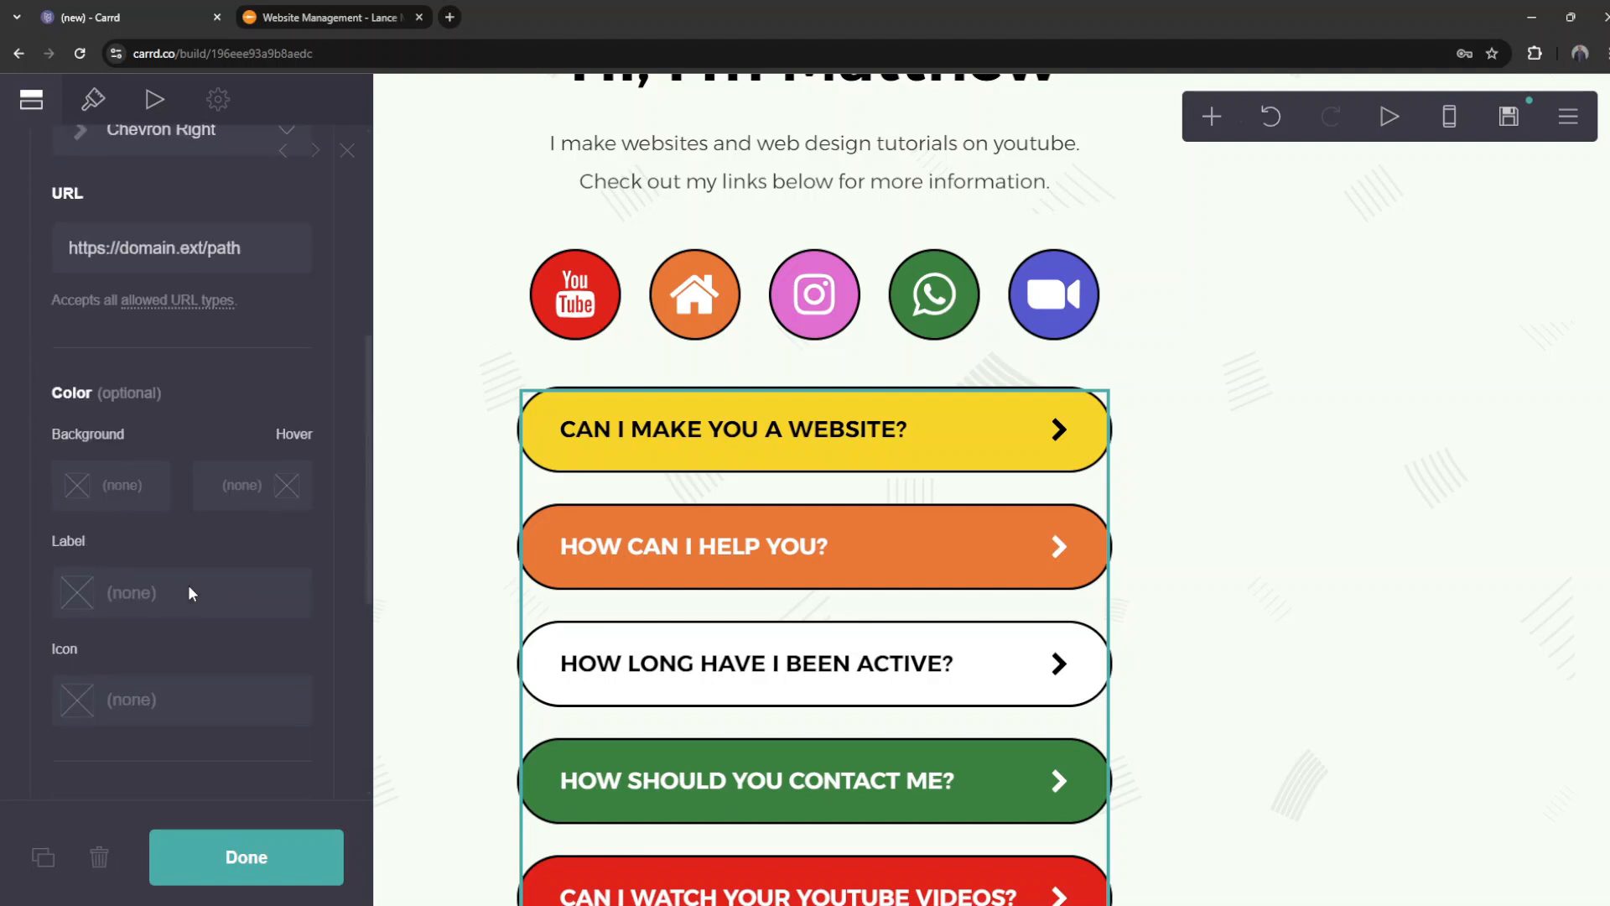
left_click(142, 486)
left_click_drag(161, 564, 79, 827)
left_click(224, 436)
Step: Change the "How long have i been active?" button's background color to blue, #384CFF
left_click(153, 315)
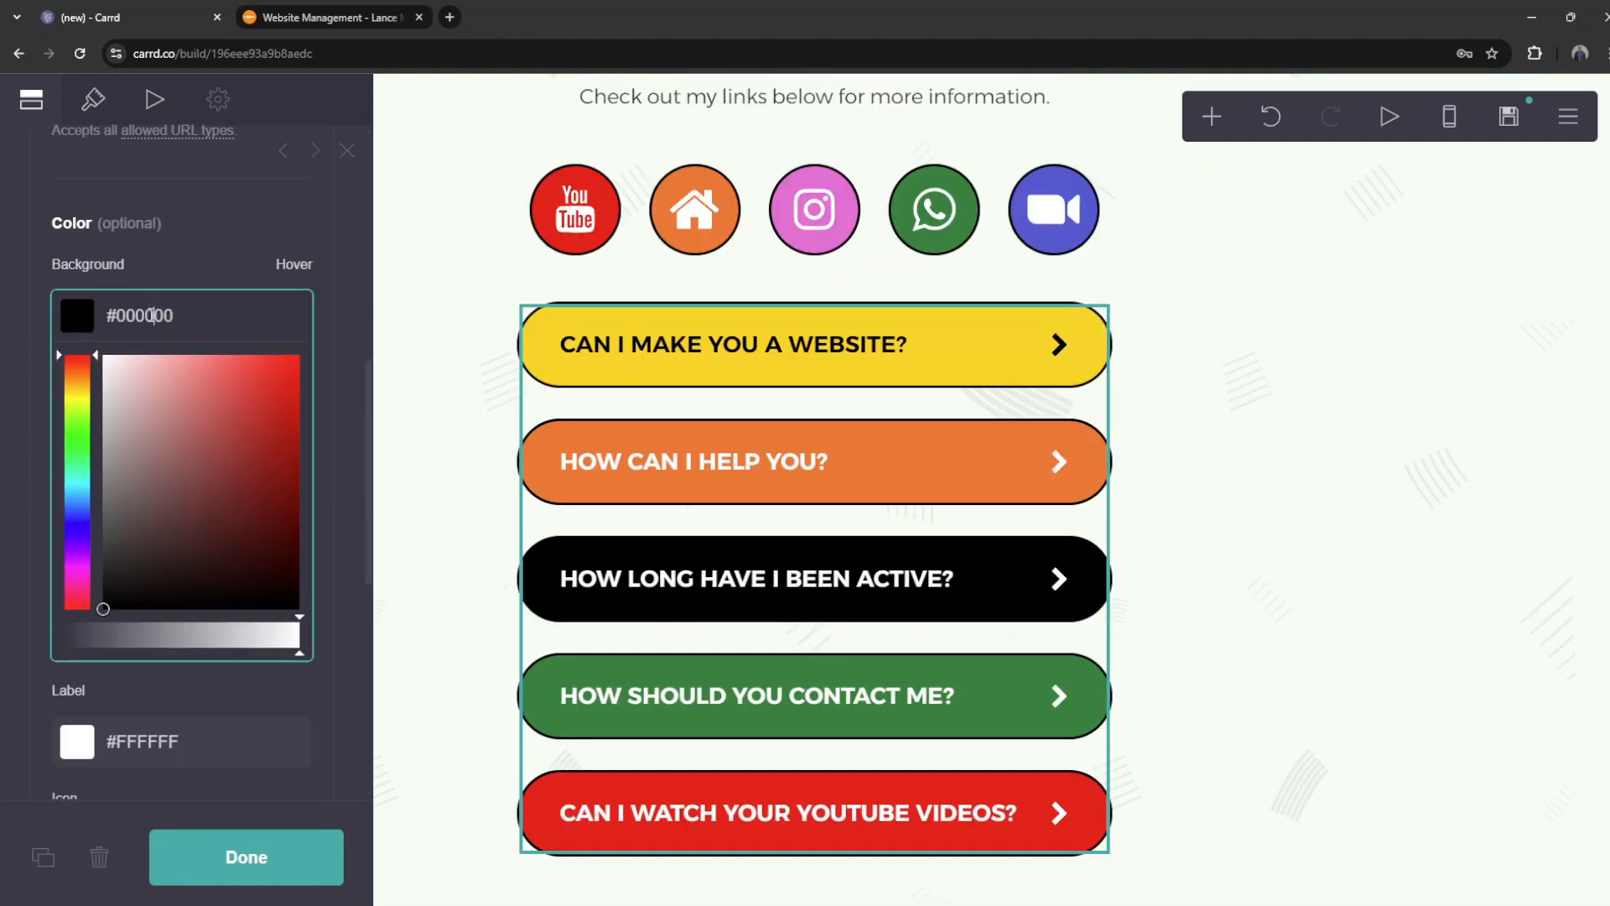
left_click(72, 521)
left_click_drag(239, 413, 259, 353)
scroll(813, 457, "up", 5)
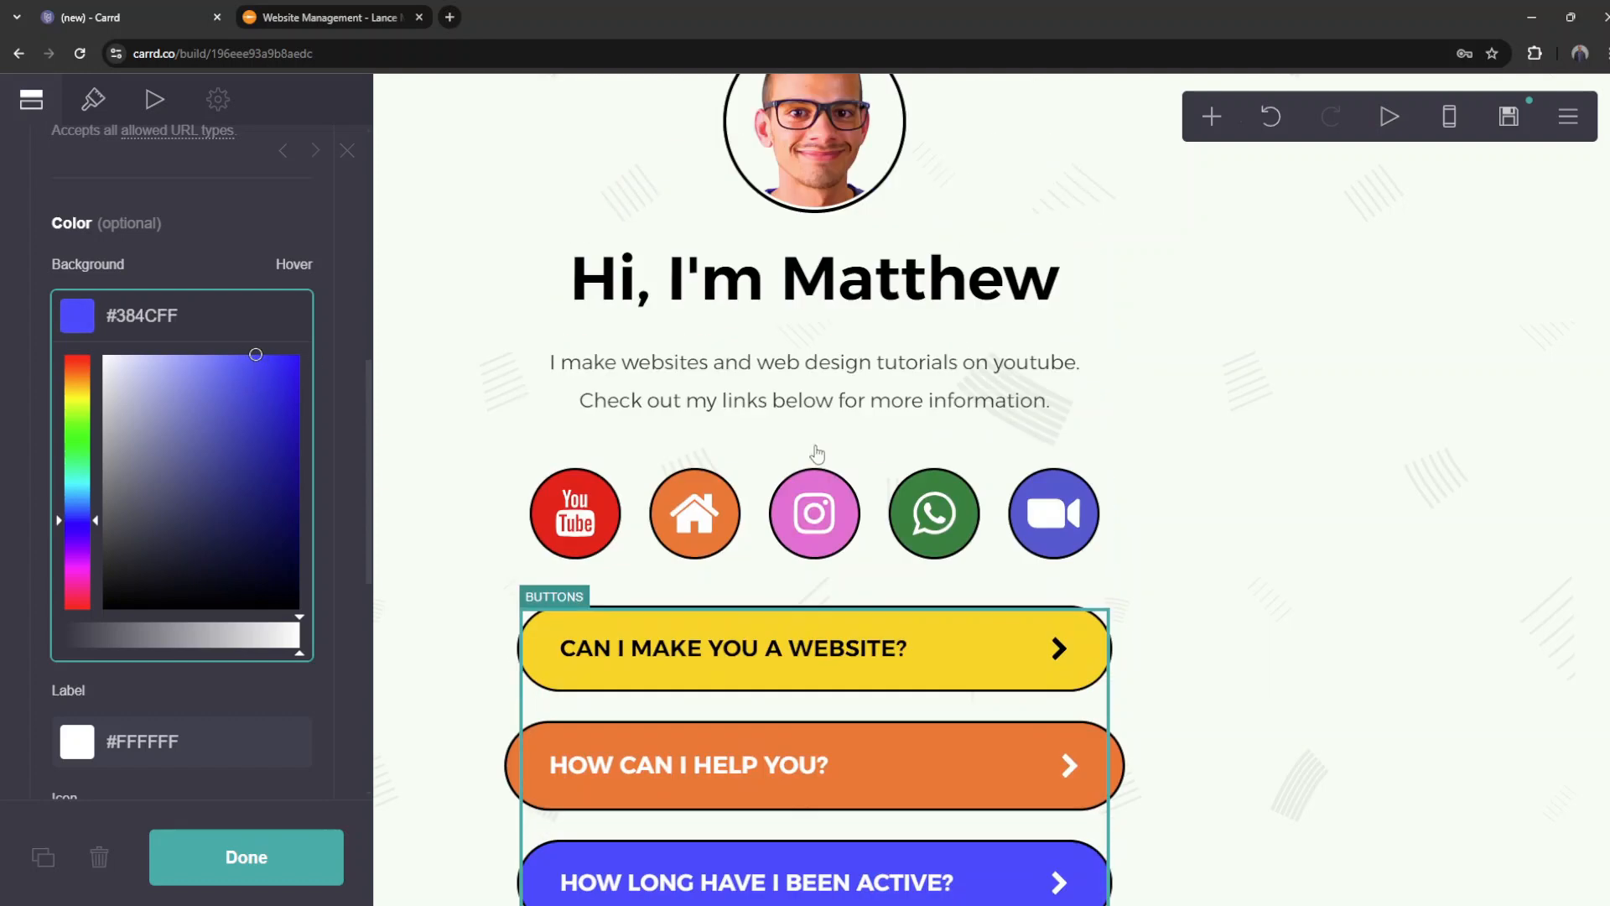
scroll(813, 457, "down", 3)
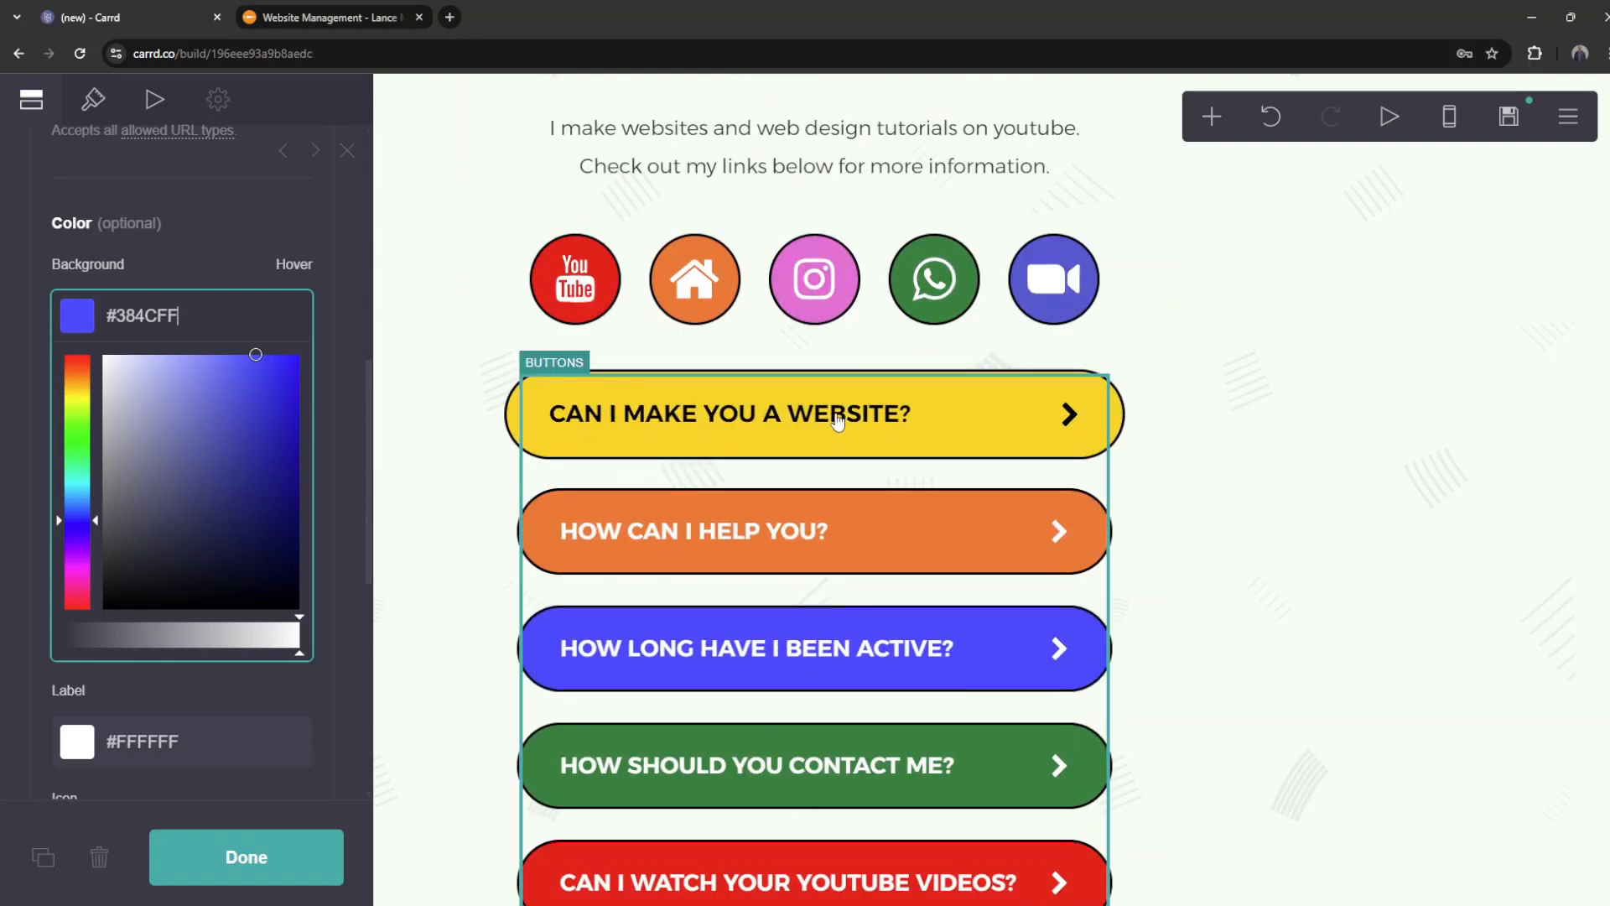
scroll(767, 813, "up", 4)
scroll(766, 809, "down", 5)
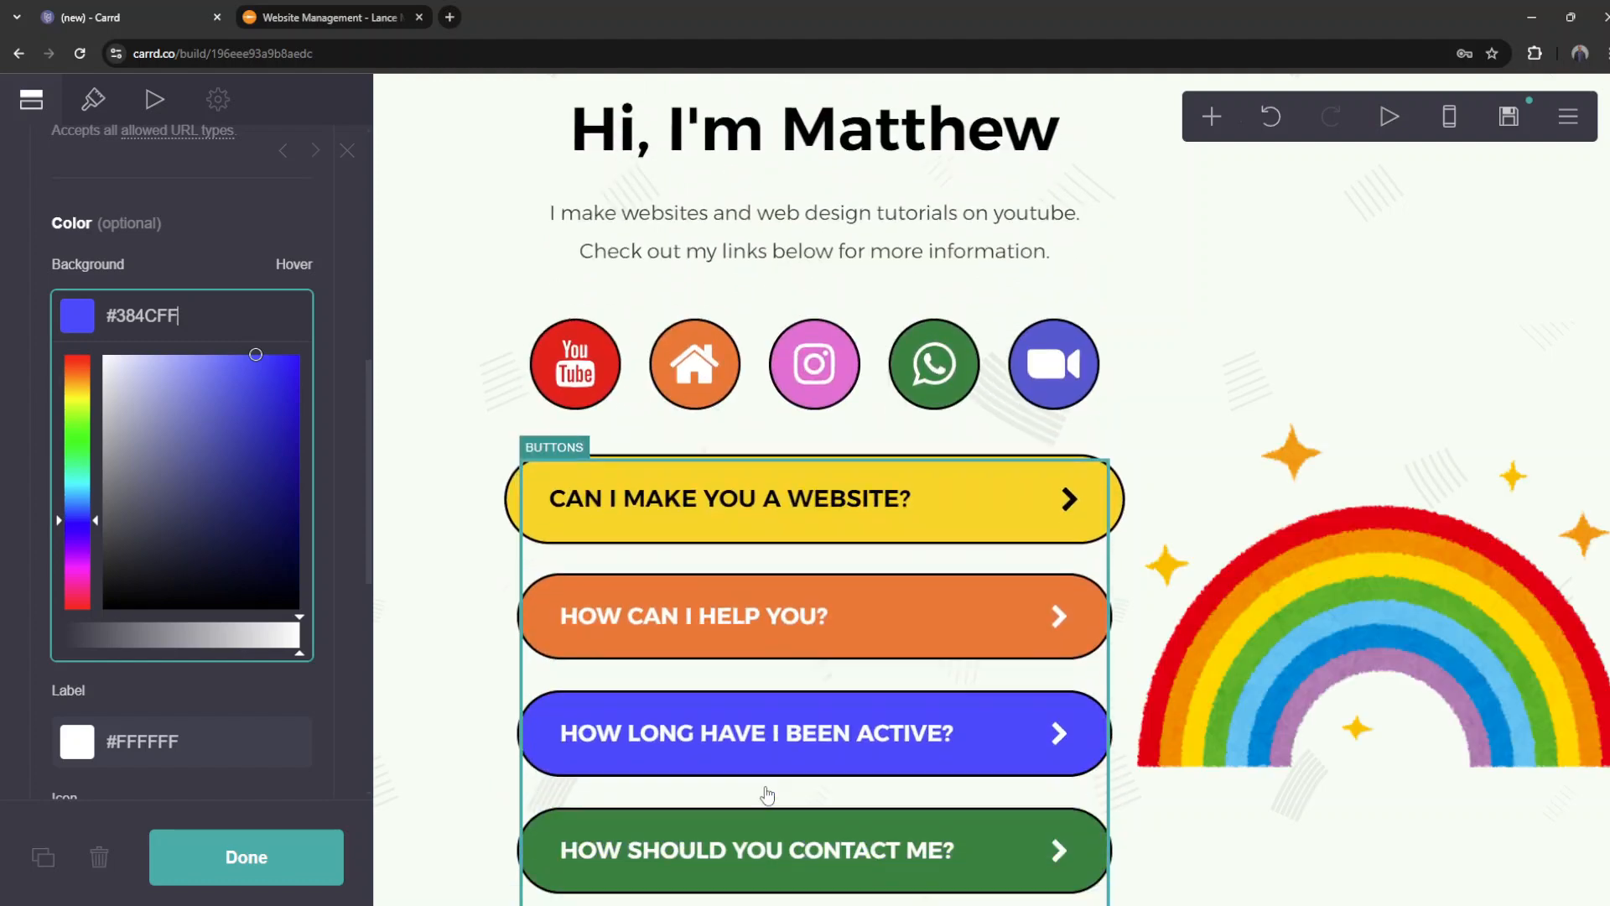
Step: Copy the "Can i make you a website?" button's yellow background color, #FDD304
left_click(816, 674)
scroll(816, 673, "up", 2)
left_click(270, 271)
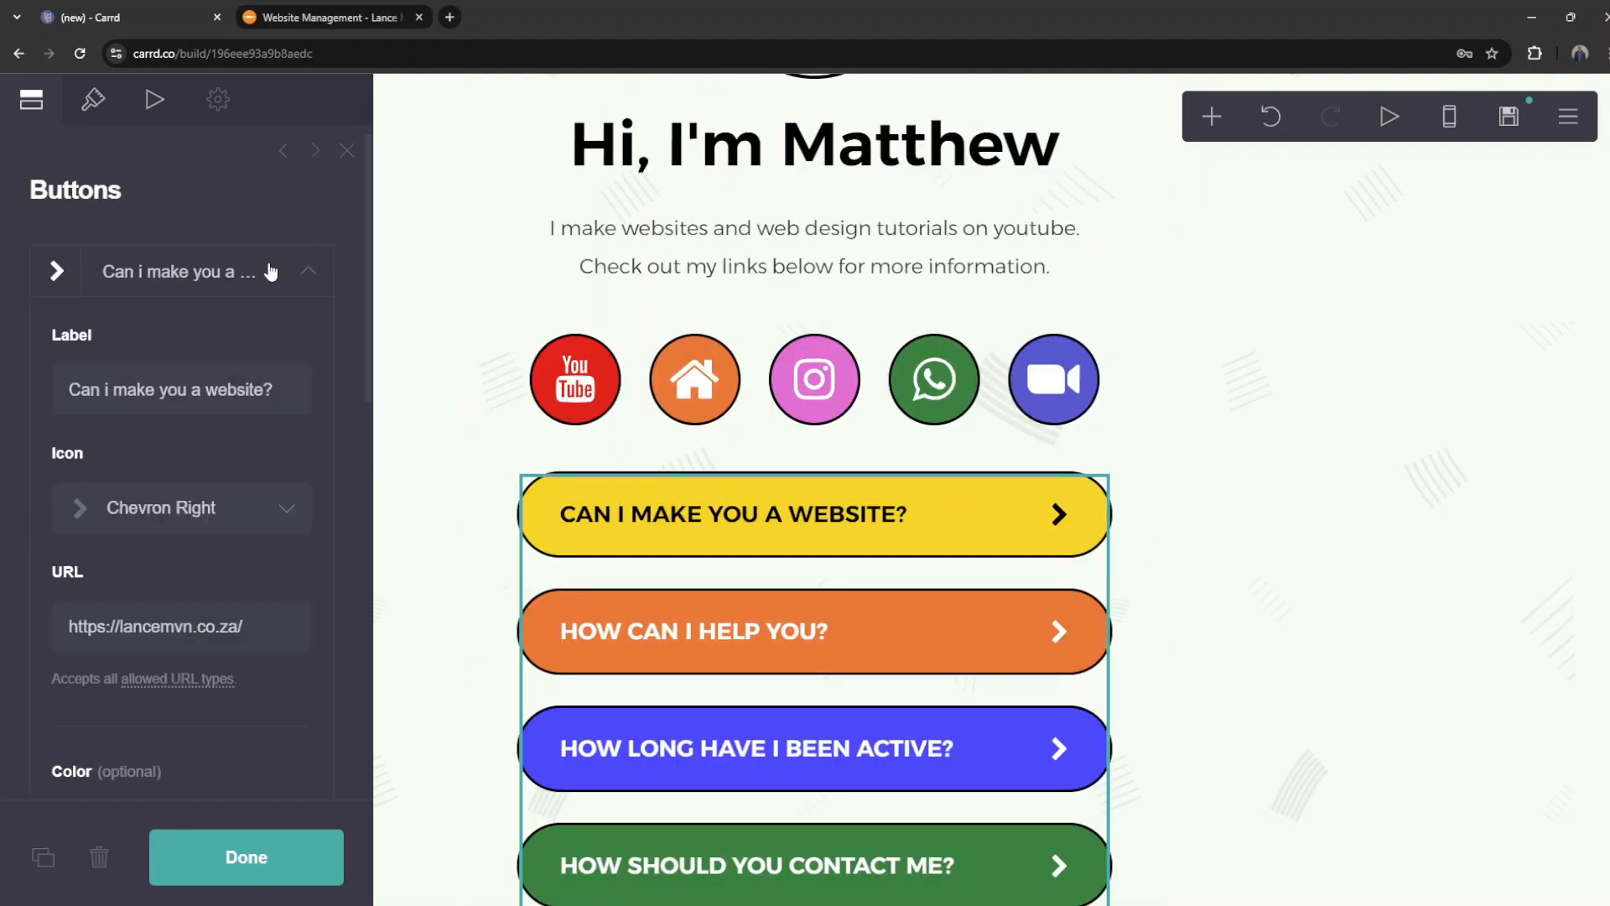
scroll(192, 649, "down", 2)
left_click(155, 695)
key("ctrl+c")
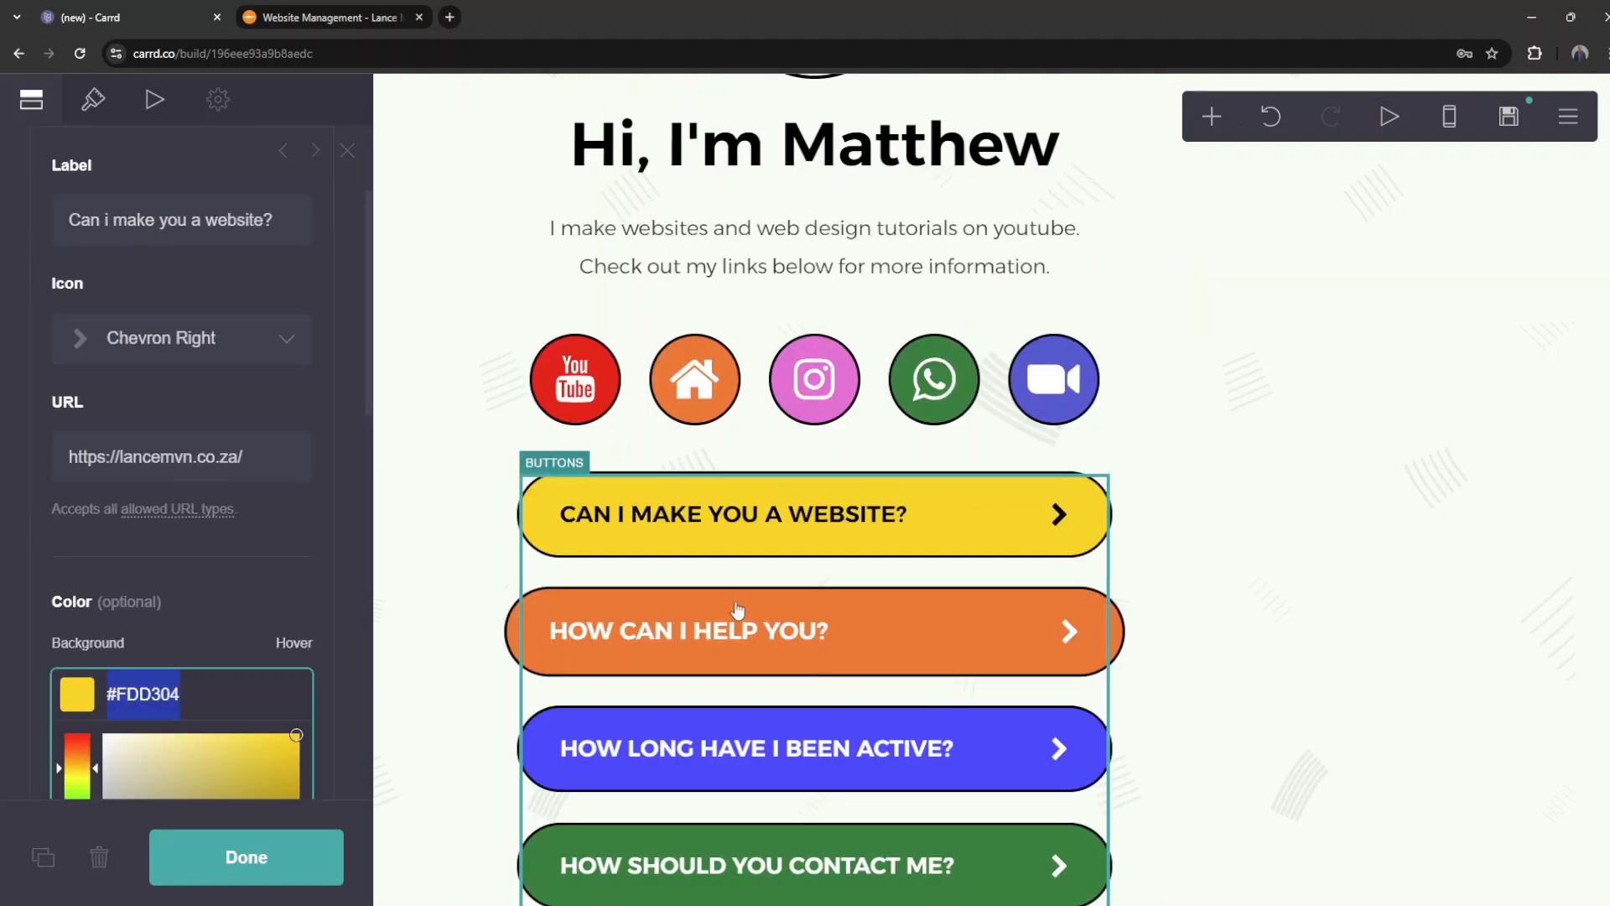
Step: Set the "How can i help you?" button's background color to the copied yellow, #FDD304
left_click(736, 616)
scroll(285, 321, "up", 2)
left_click(288, 275)
left_click(281, 333)
scroll(241, 541, "down", 3)
left_click(165, 675)
key("ctrl+v")
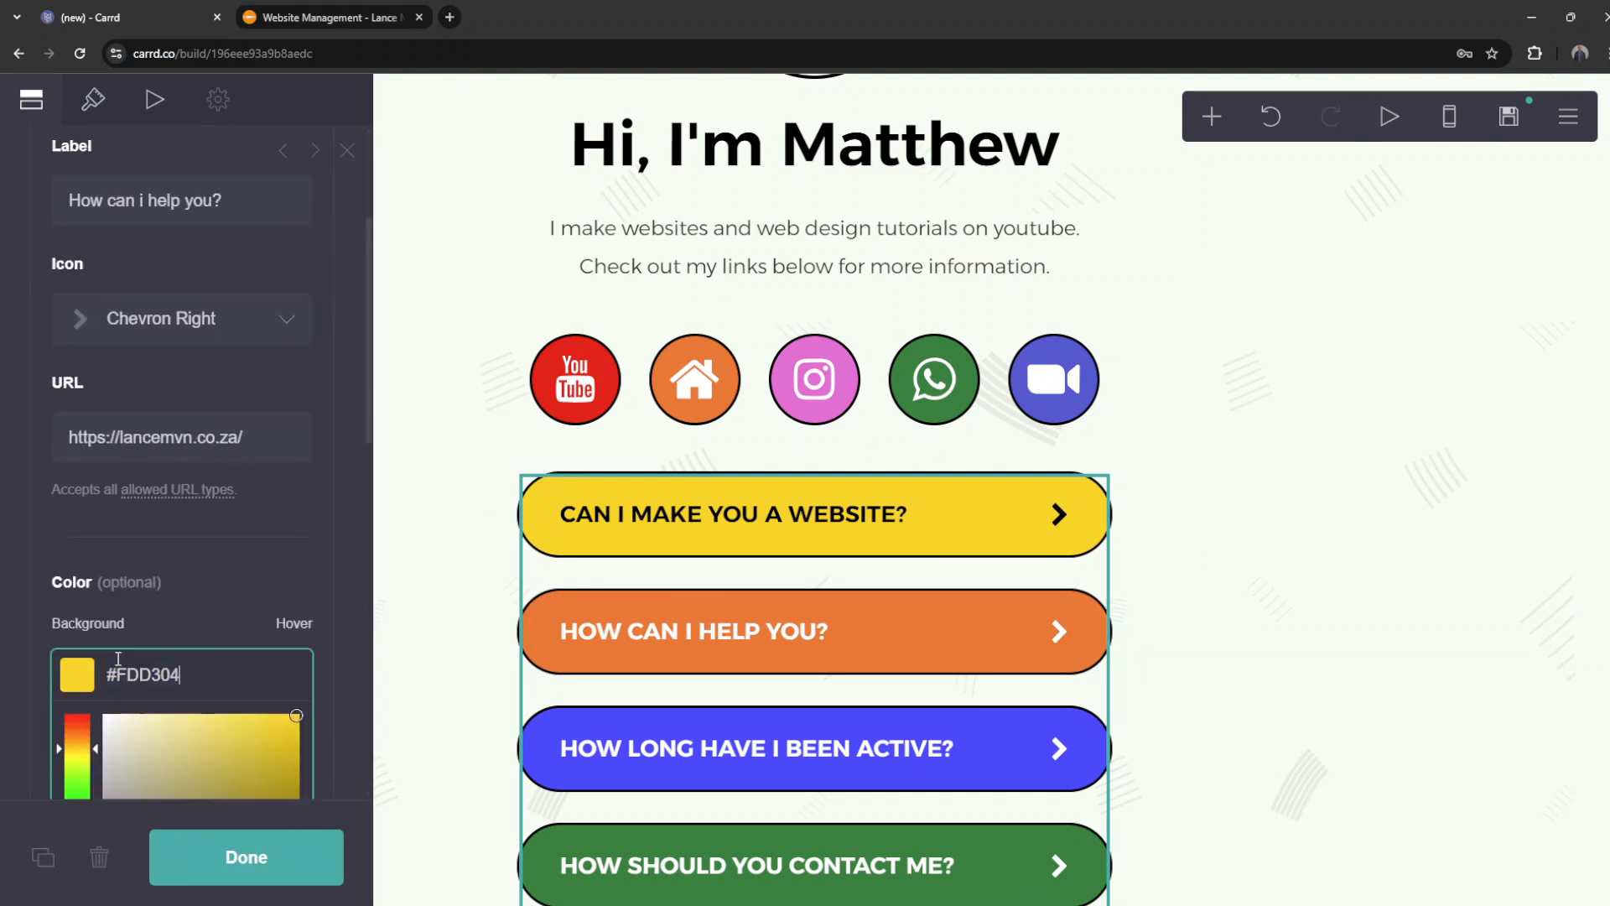
Step: Clear the "How can i help you?" button's white label color
left_click(159, 577)
scroll(183, 580, "down", 4)
left_click(179, 435)
key("BackSpace")
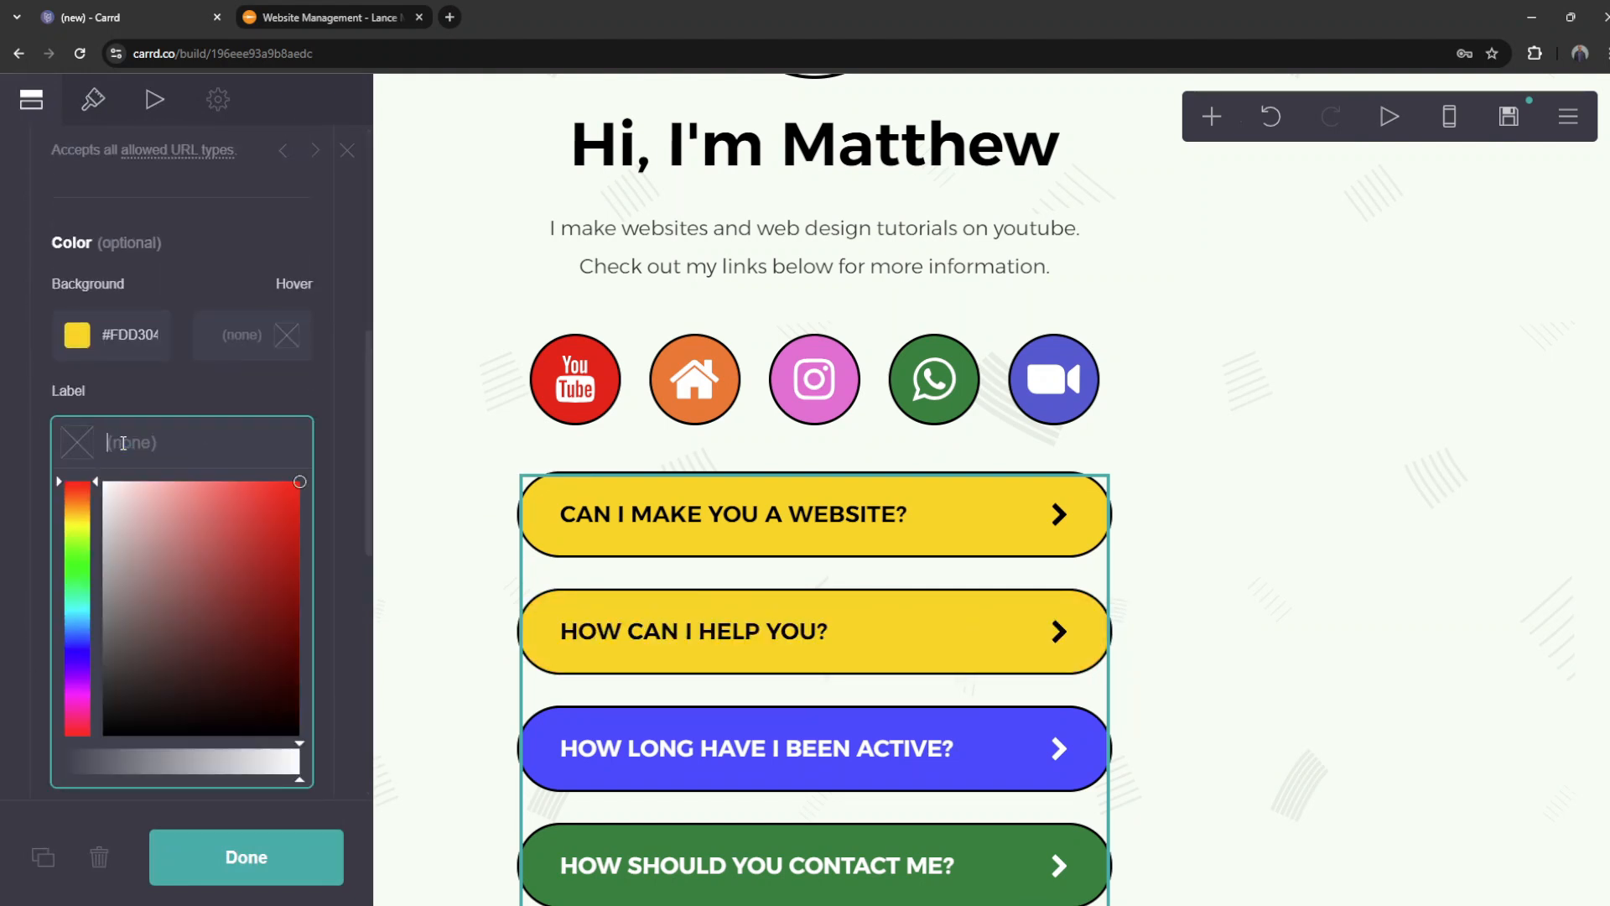
scroll(135, 448, "up", 1)
Step: Set the "How long have i been active?" button's background color to black, #000000
left_click(495, 543)
left_click(214, 411)
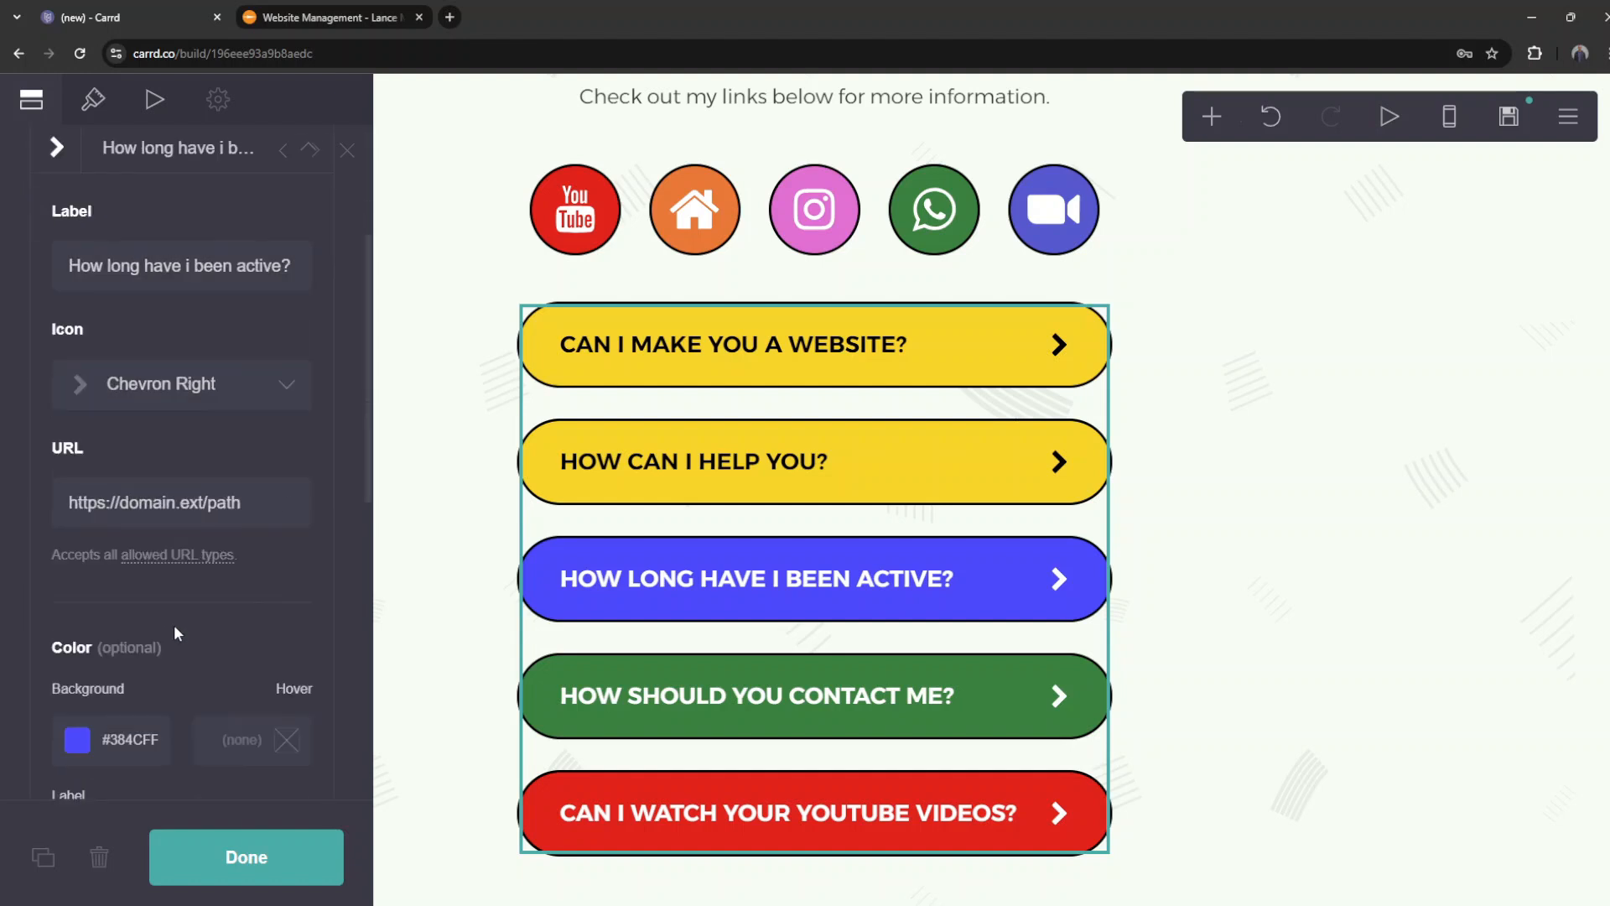
scroll(174, 624, "down", 2)
left_click(131, 570)
scroll(131, 571, "down", 4)
left_click_drag(118, 507, 90, 550)
scroll(252, 541, "up", 2)
scroll(380, 550, "up", 3)
scroll(384, 554, "down", 3)
scroll(383, 555, "up", 3)
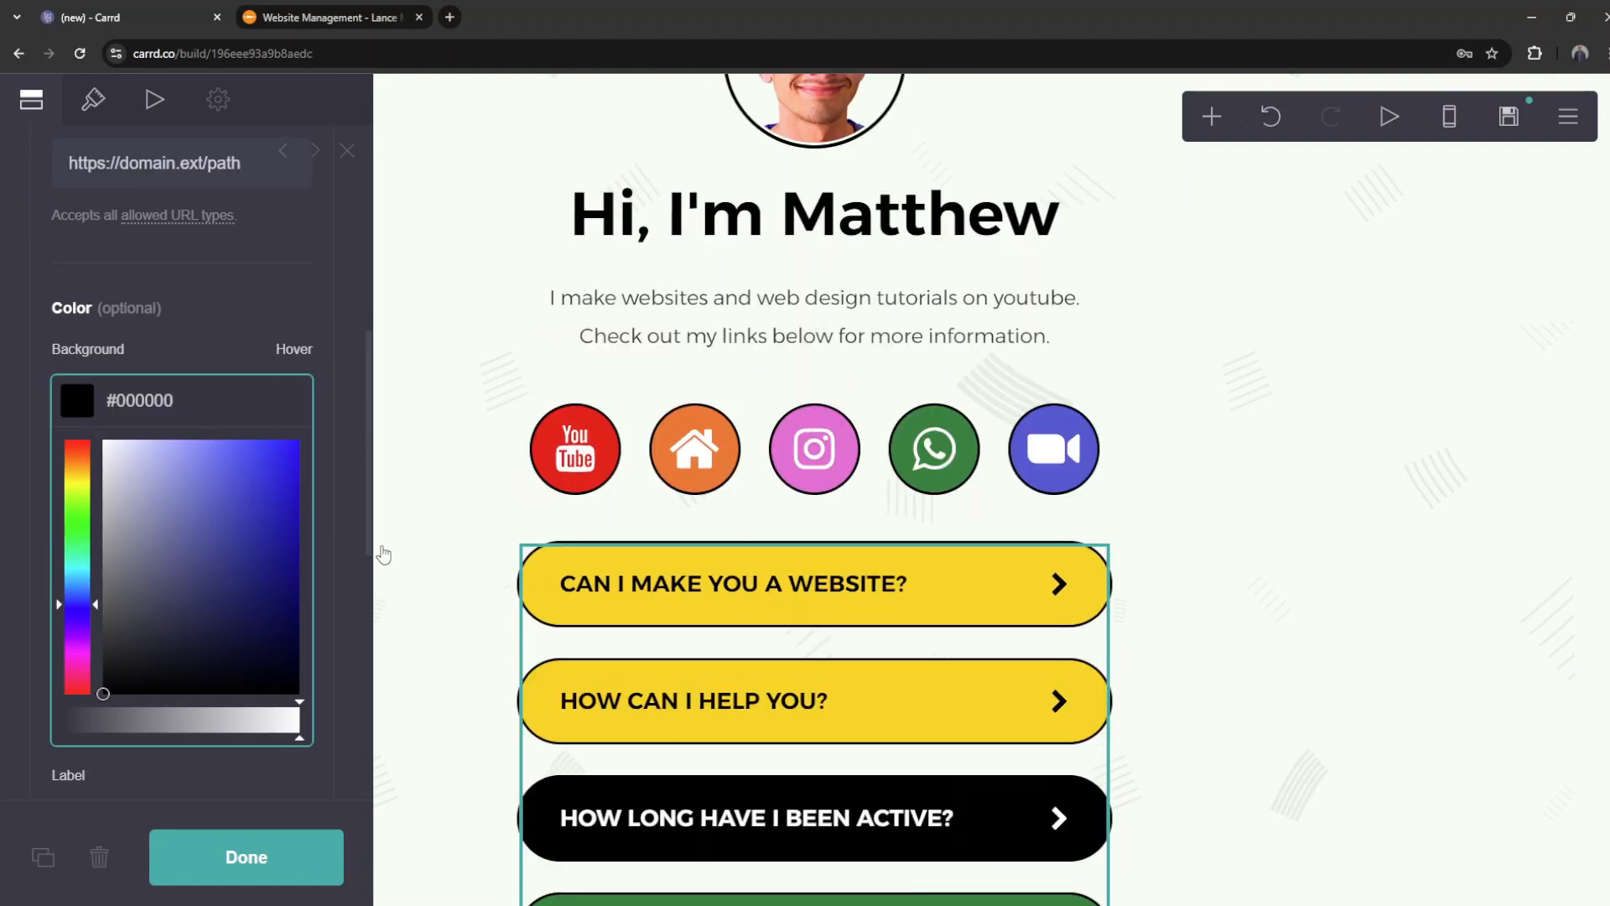
Step: Set the "How can i help you?" button's background color to black, #000000
scroll(216, 481, "up", 8)
left_click(216, 305)
left_click(227, 336)
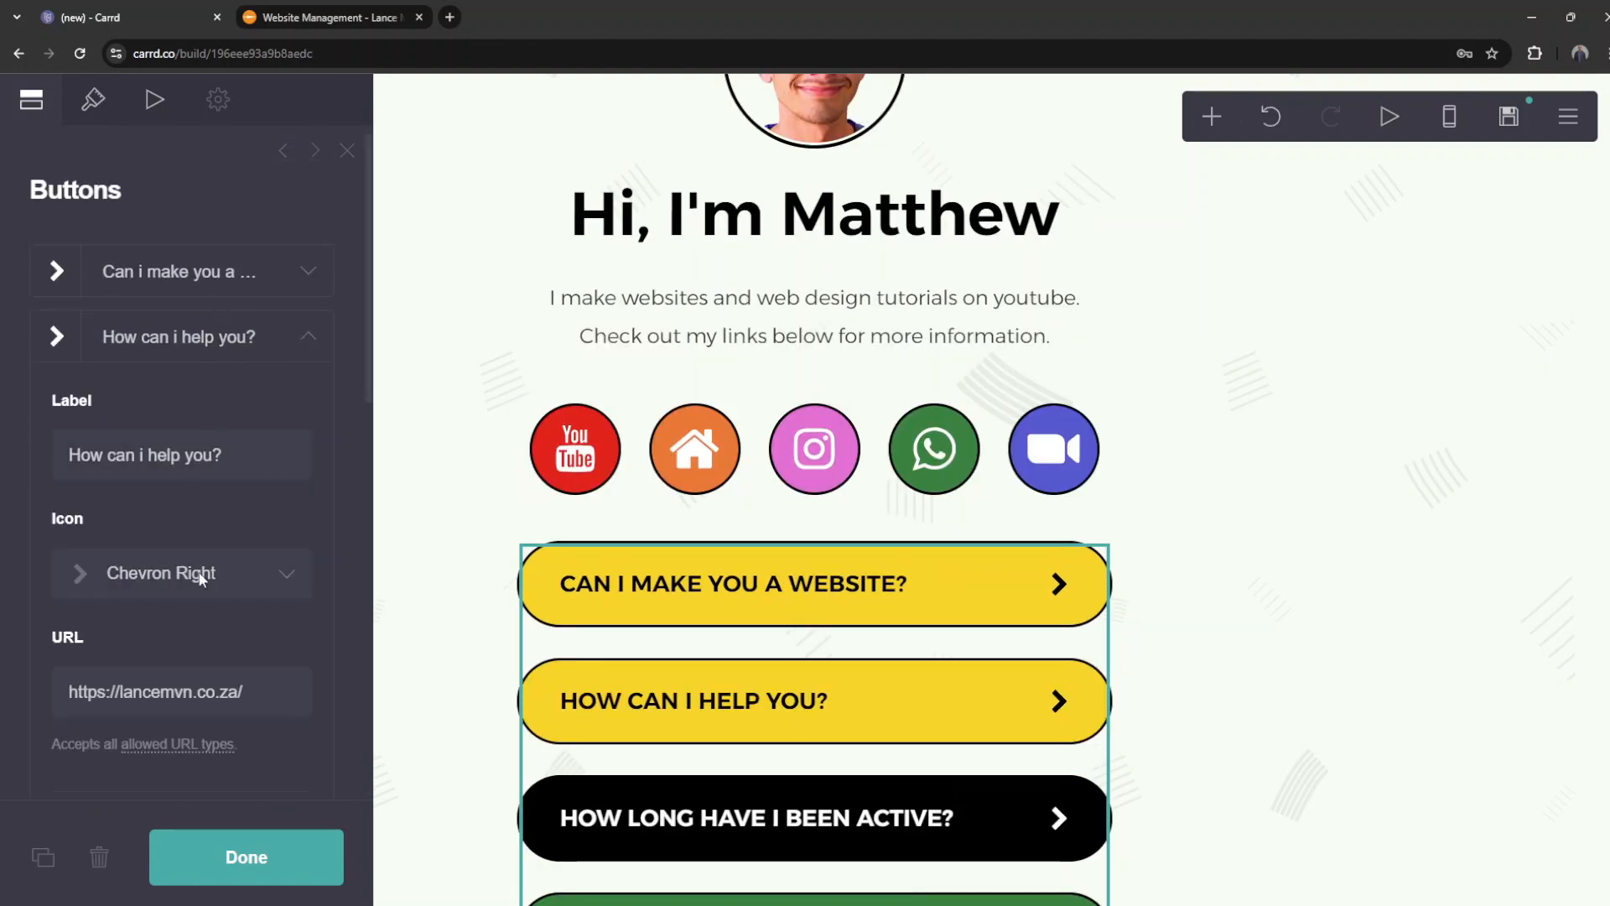
scroll(198, 571, "down", 3)
left_click(131, 671)
scroll(131, 671, "down", 5)
left_click_drag(136, 532, 73, 560)
left_click(263, 619)
Step: Set the "How can i help you?" button's label color to white, #FFFFFF
left_click(204, 358)
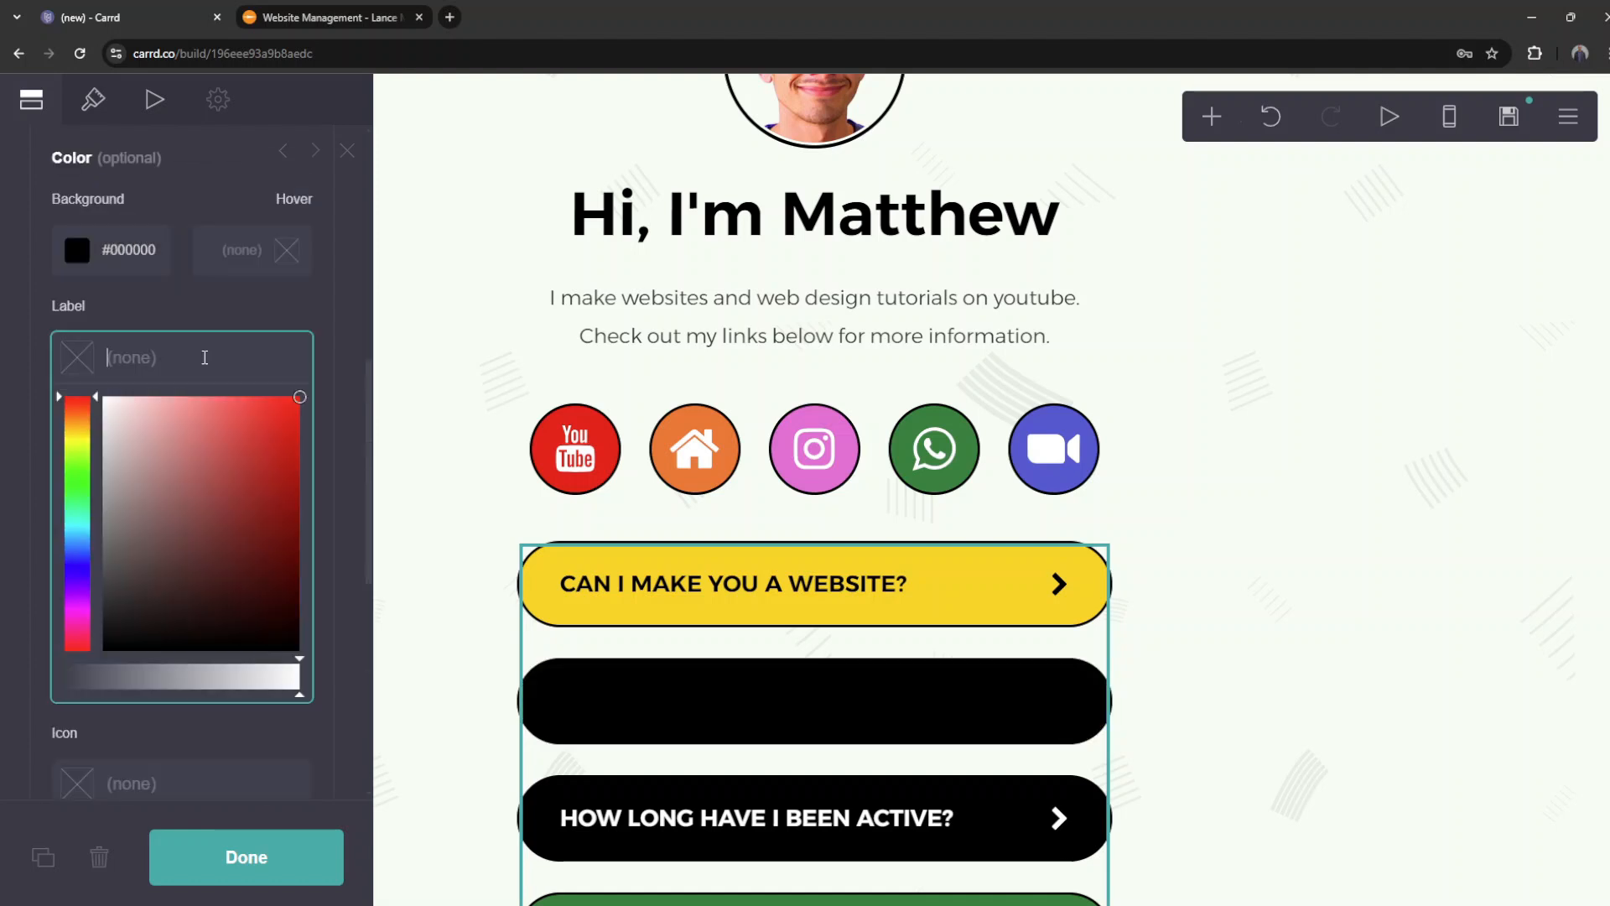
left_click_drag(124, 412, 81, 374)
scroll(492, 579, "up", 2)
scroll(536, 587, "down", 5)
Step: Set the "How should you contact me?" button's background color to black, #000000, and collapse its settings
scroll(213, 421, "down", 6)
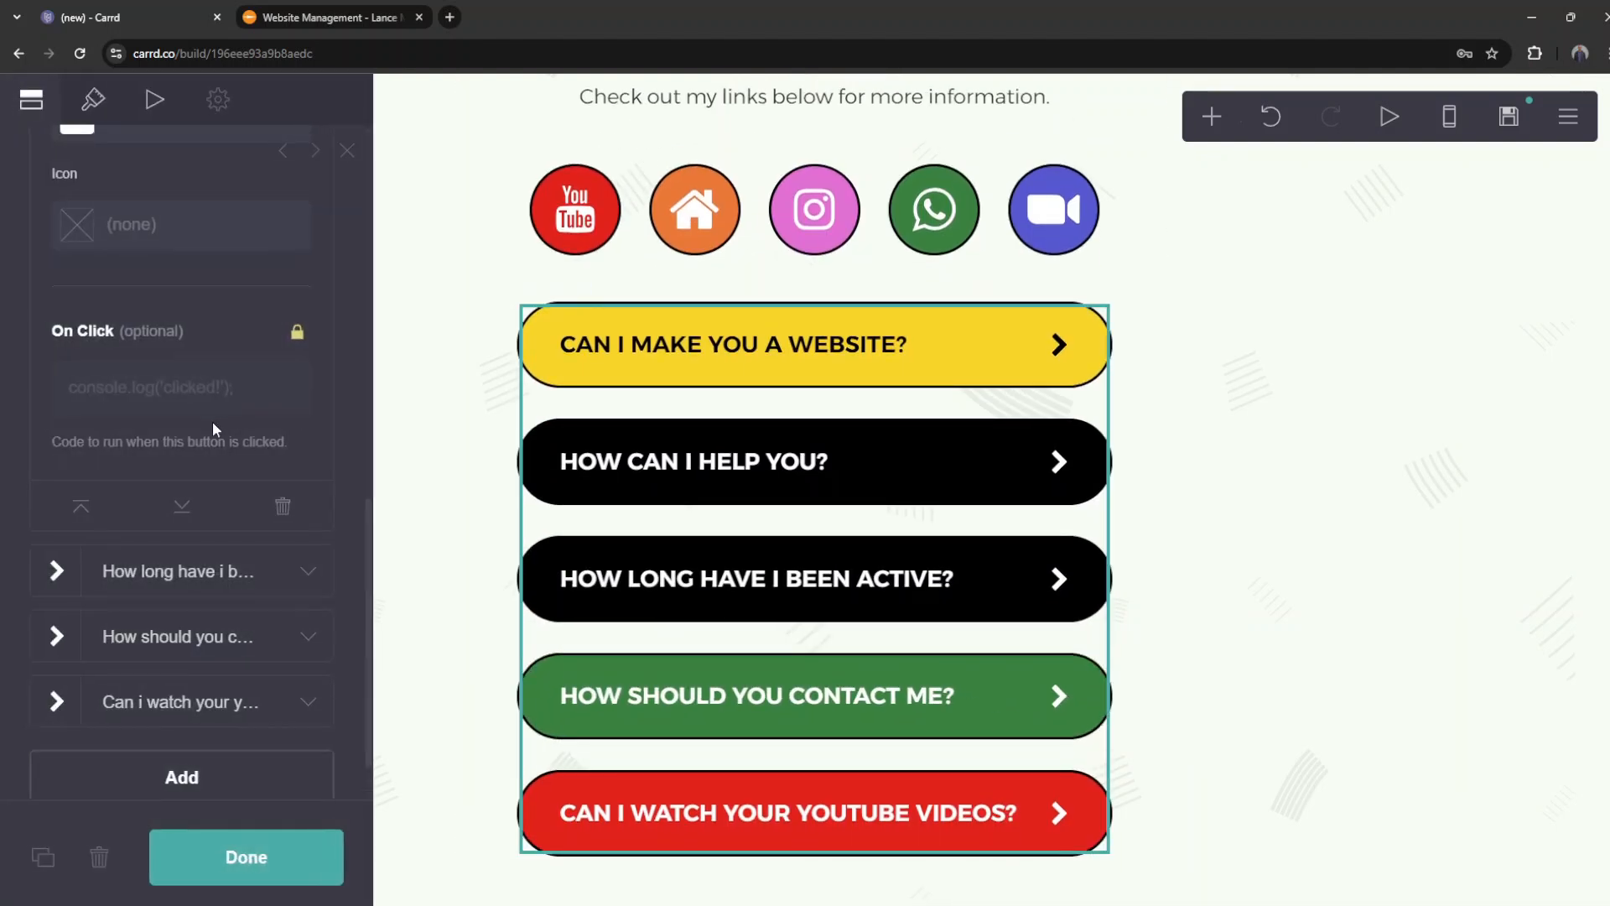
left_click(191, 557)
scroll(180, 570, "down", 3)
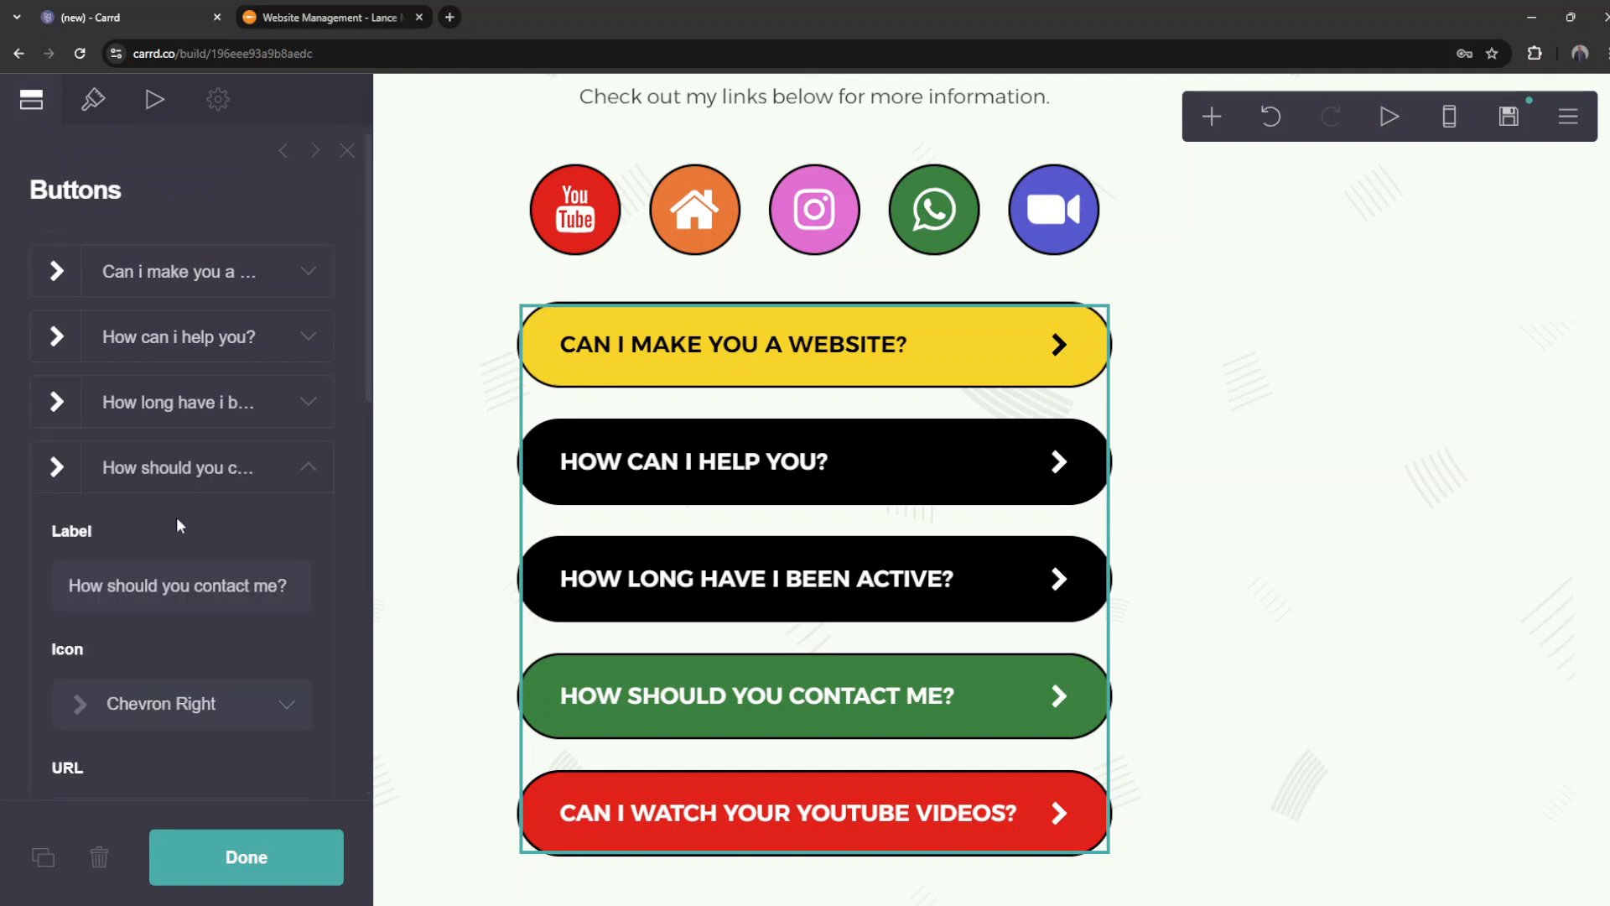
scroll(178, 525, "down", 5)
double_click(145, 552)
type("000000")
scroll(254, 588, "down", 3)
left_click(253, 589)
scroll(253, 589, "up", 4)
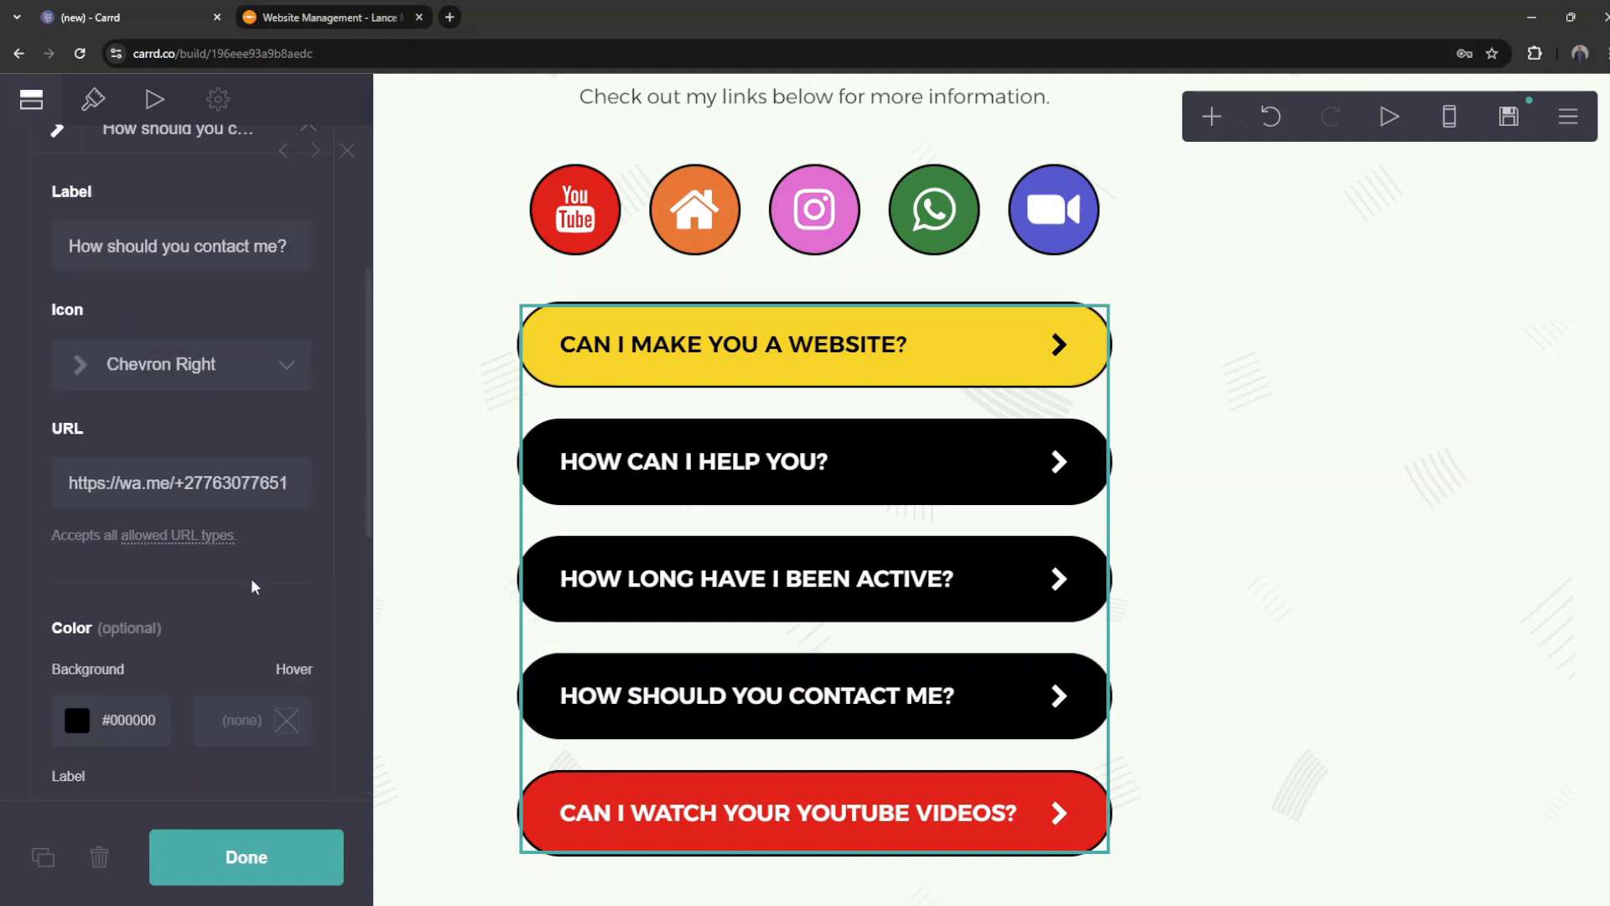
scroll(255, 587, "up", 4)
left_click(243, 469)
scroll(394, 549, "up", 5)
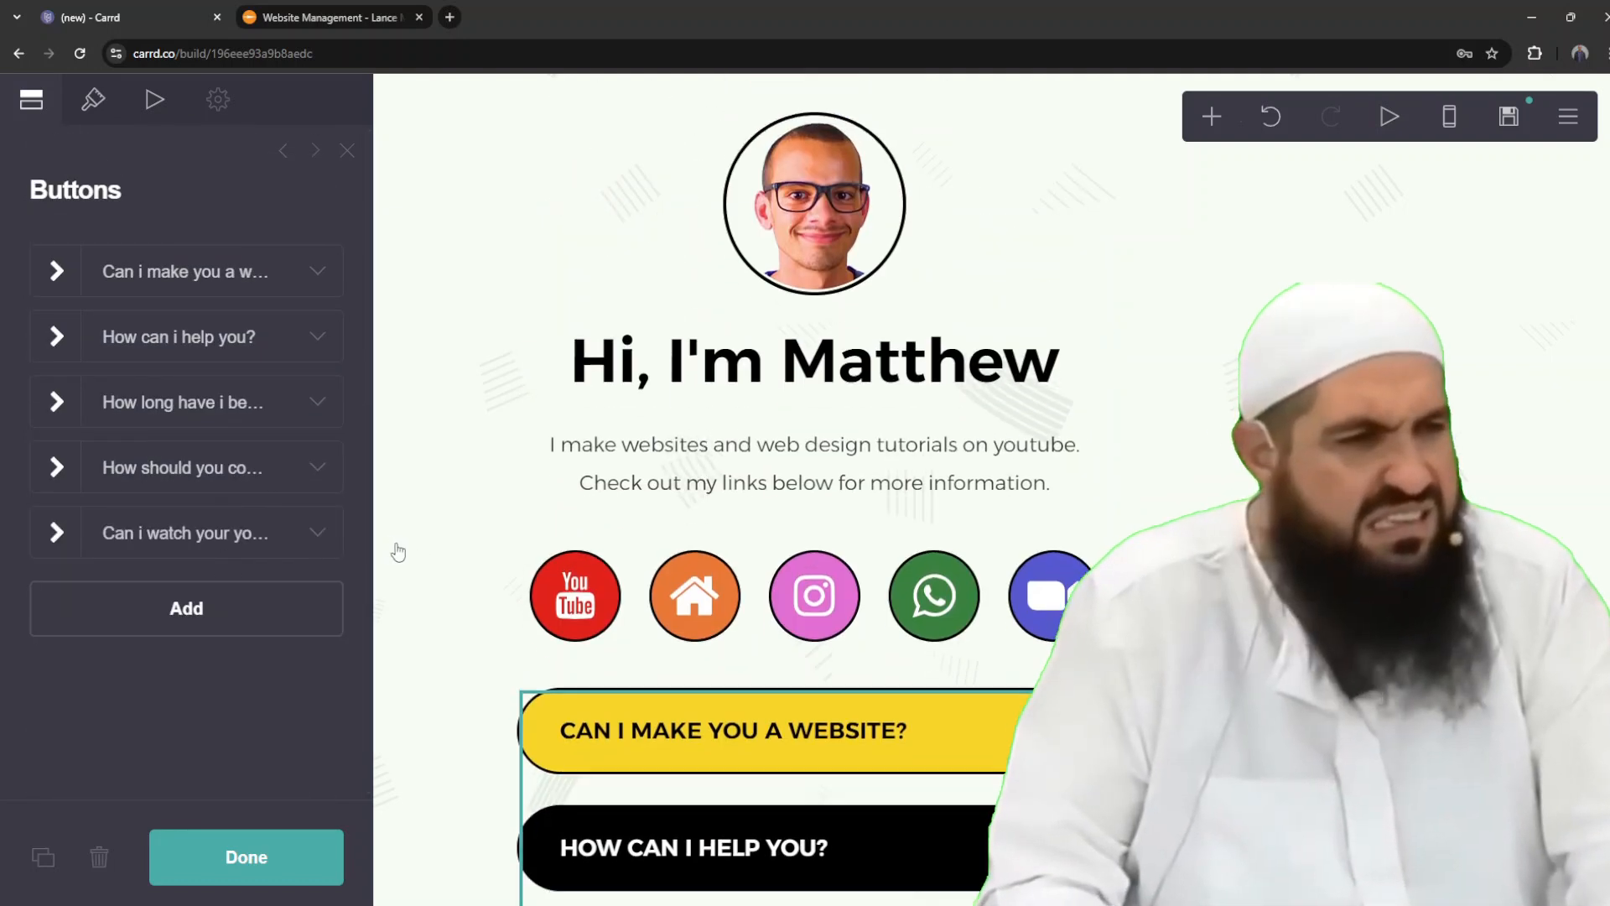
scroll(398, 551, "down", 4)
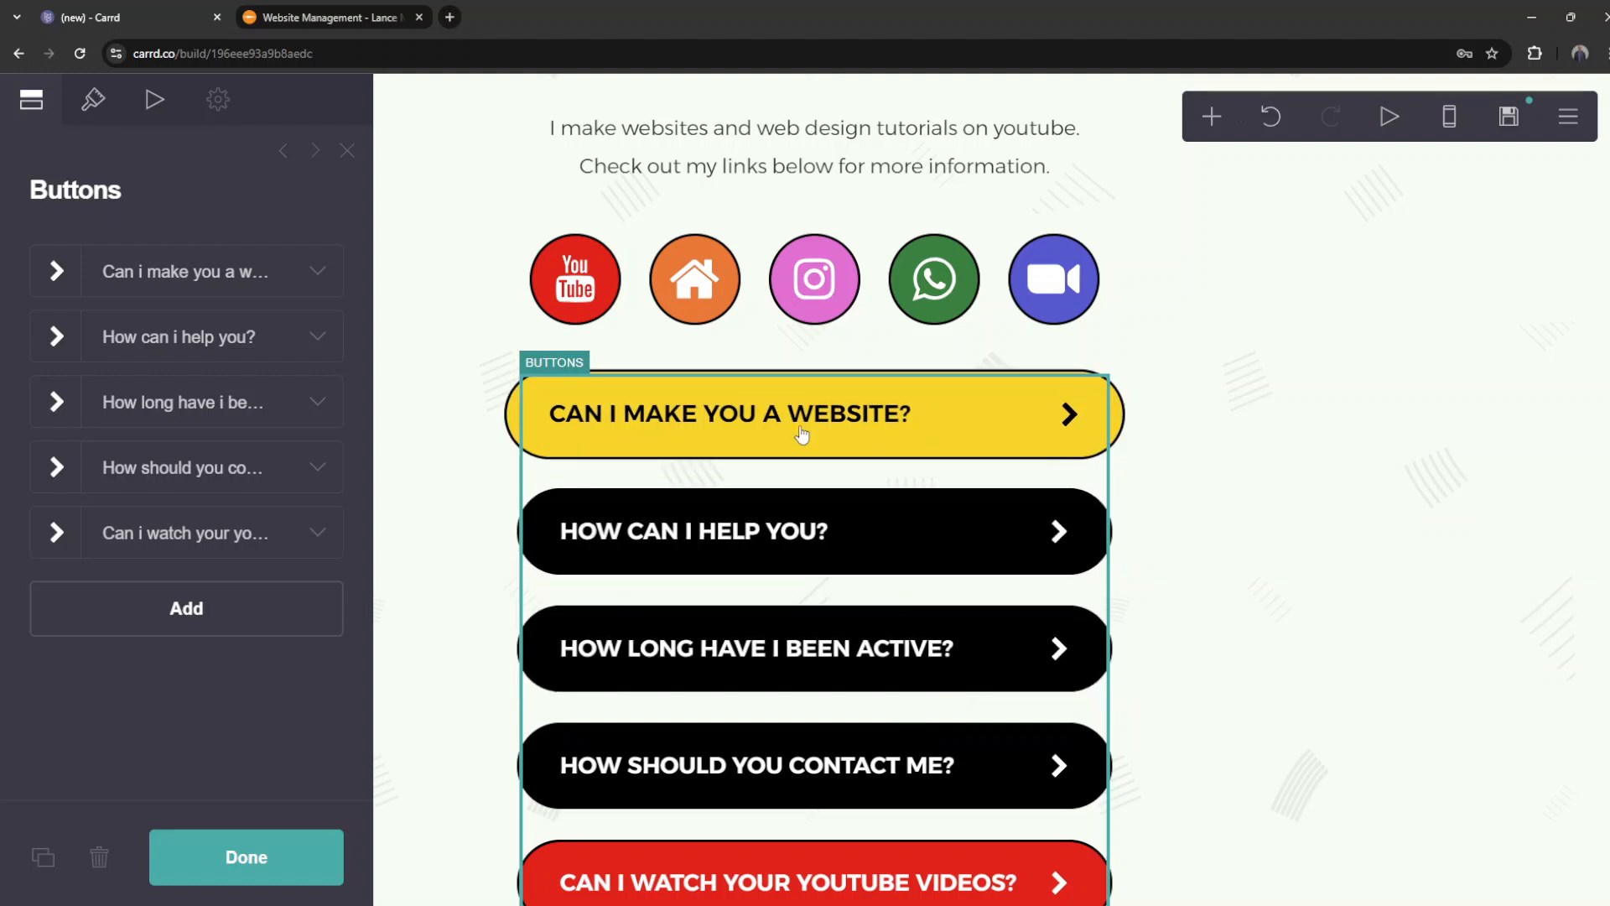
Step: Move the "Can i make you a website?" button down to the fourth position, above "Can i watch your youtube videos?"
left_click_drag(242, 271, 244, 504)
scroll(755, 465, "up", 4)
scroll(659, 470, "down", 4)
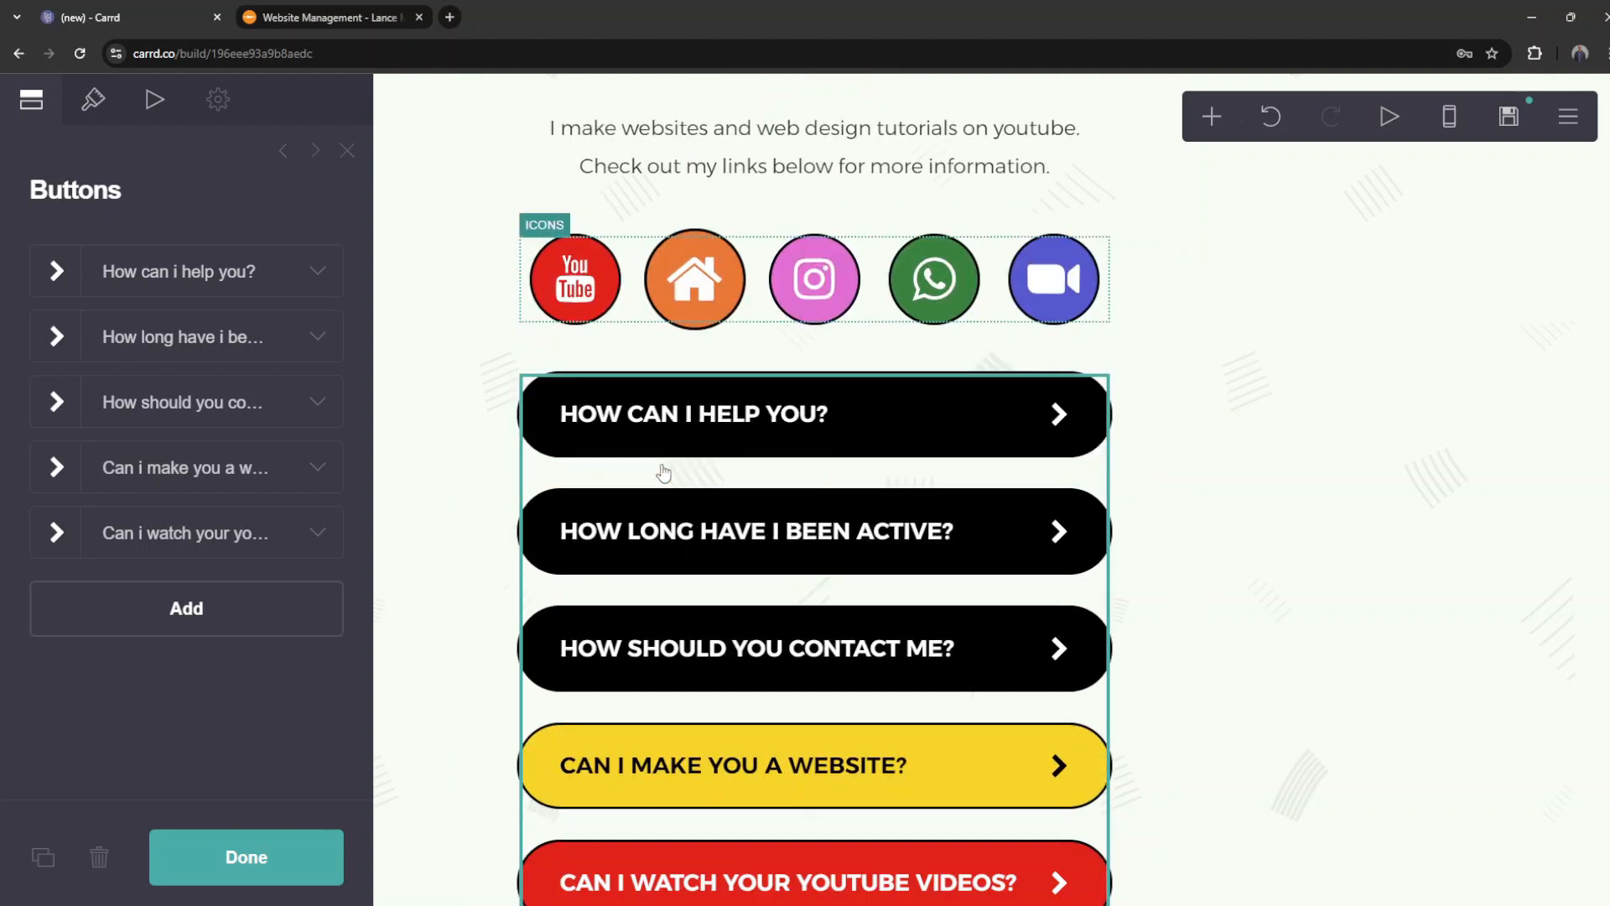
Step: Move the "Can i make you a website?" button back to the first position, above "How can i help you?"
scroll(762, 467, "up", 2)
mouse_move(268, 532)
left_mouse_down()
mouse_move(283, 270)
mouse_move(280, 541)
left_mouse_up()
left_click_drag(272, 460, 275, 262)
scroll(575, 607, "down", 2)
scroll(503, 721, "up", 3)
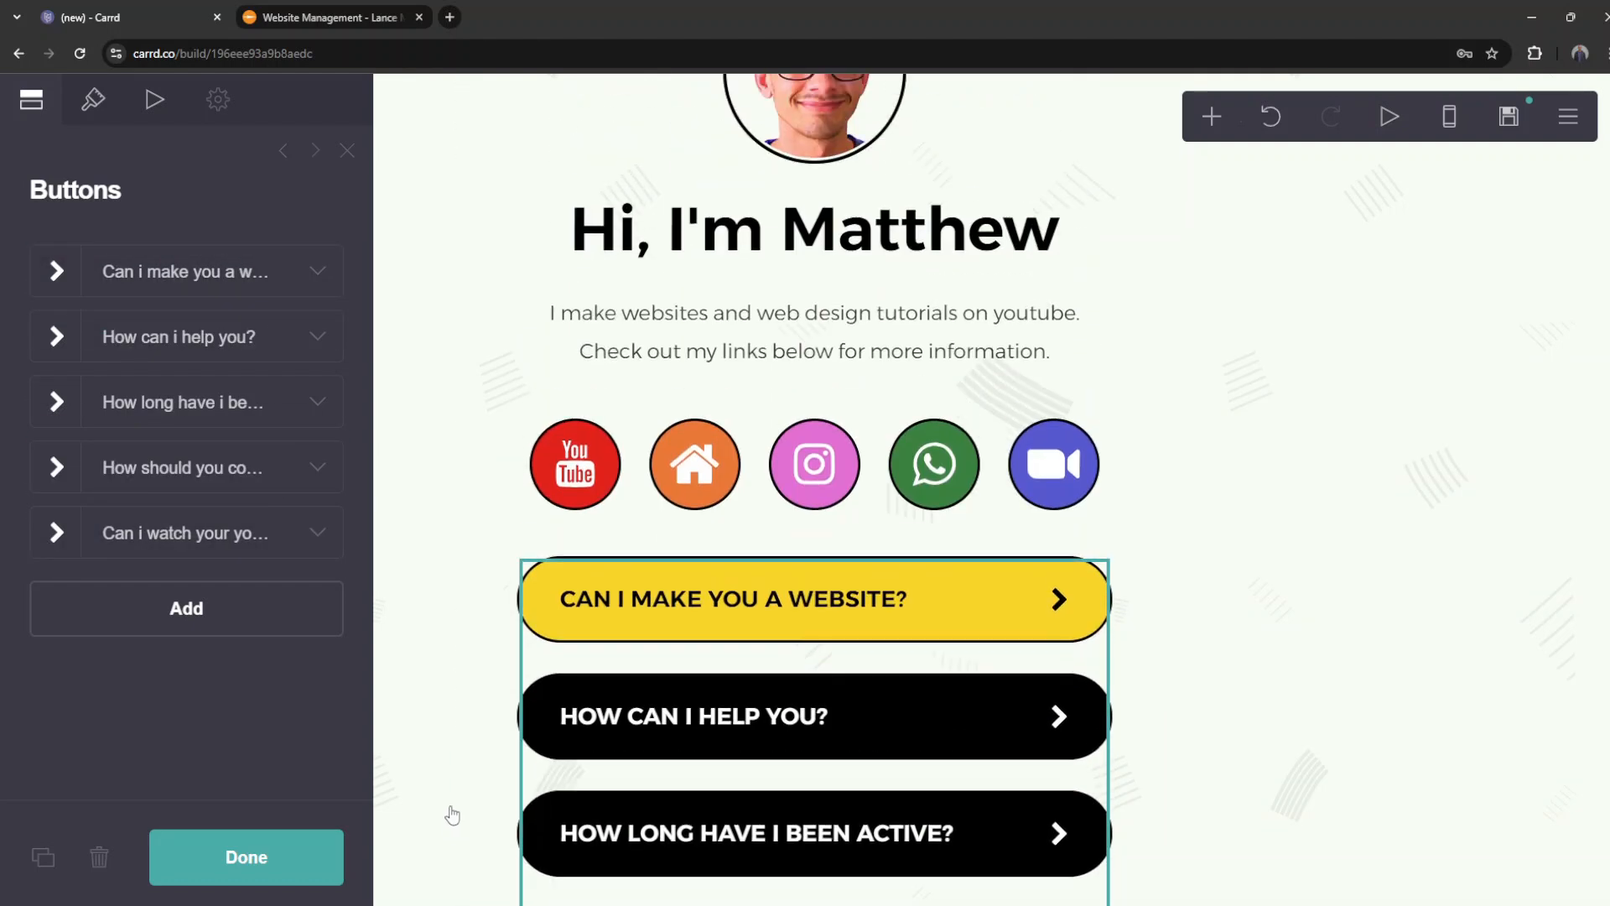
scroll(452, 813, "up", 2)
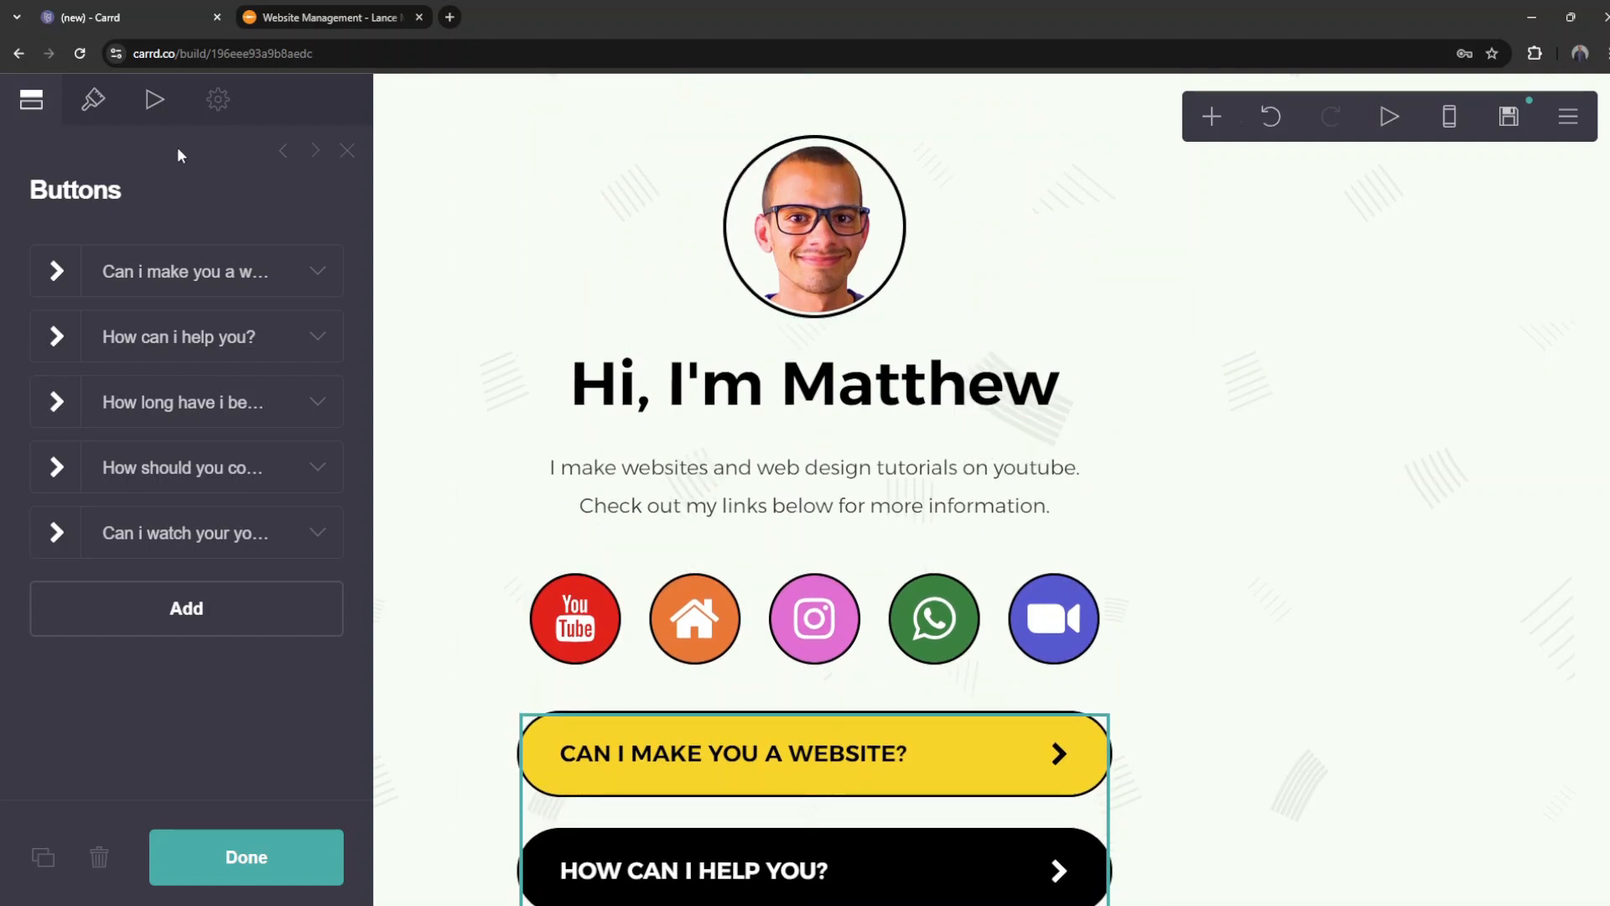
Step: Change the buttons' appearance style to Outline and review the result on the page
left_click(94, 100)
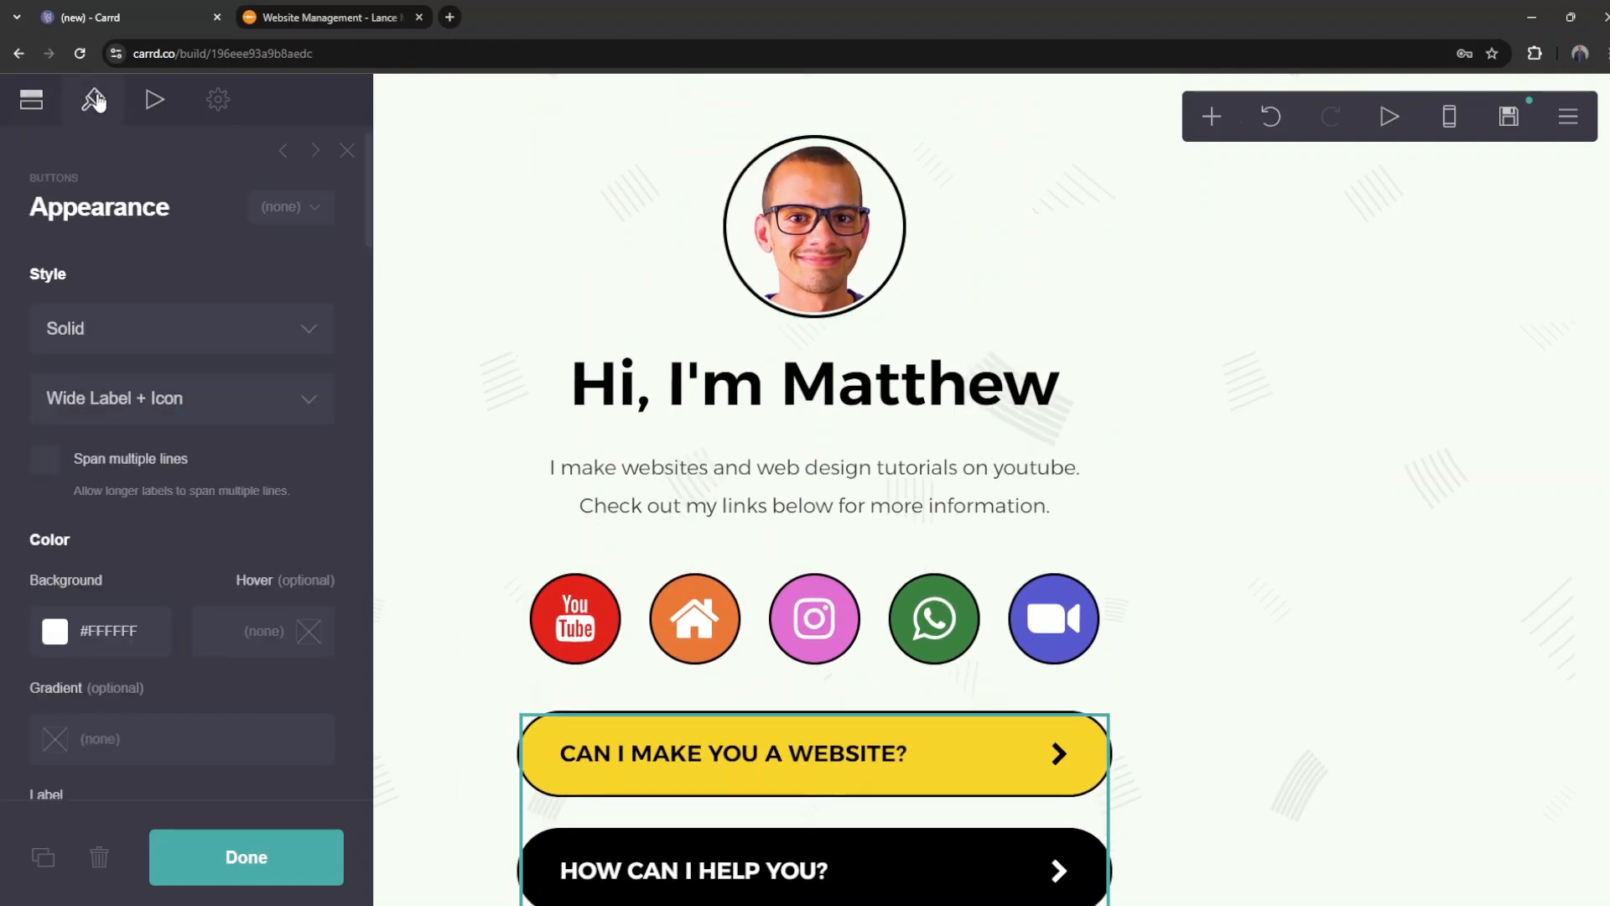
left_click(305, 330)
left_click(267, 393)
scroll(526, 414, "down", 4)
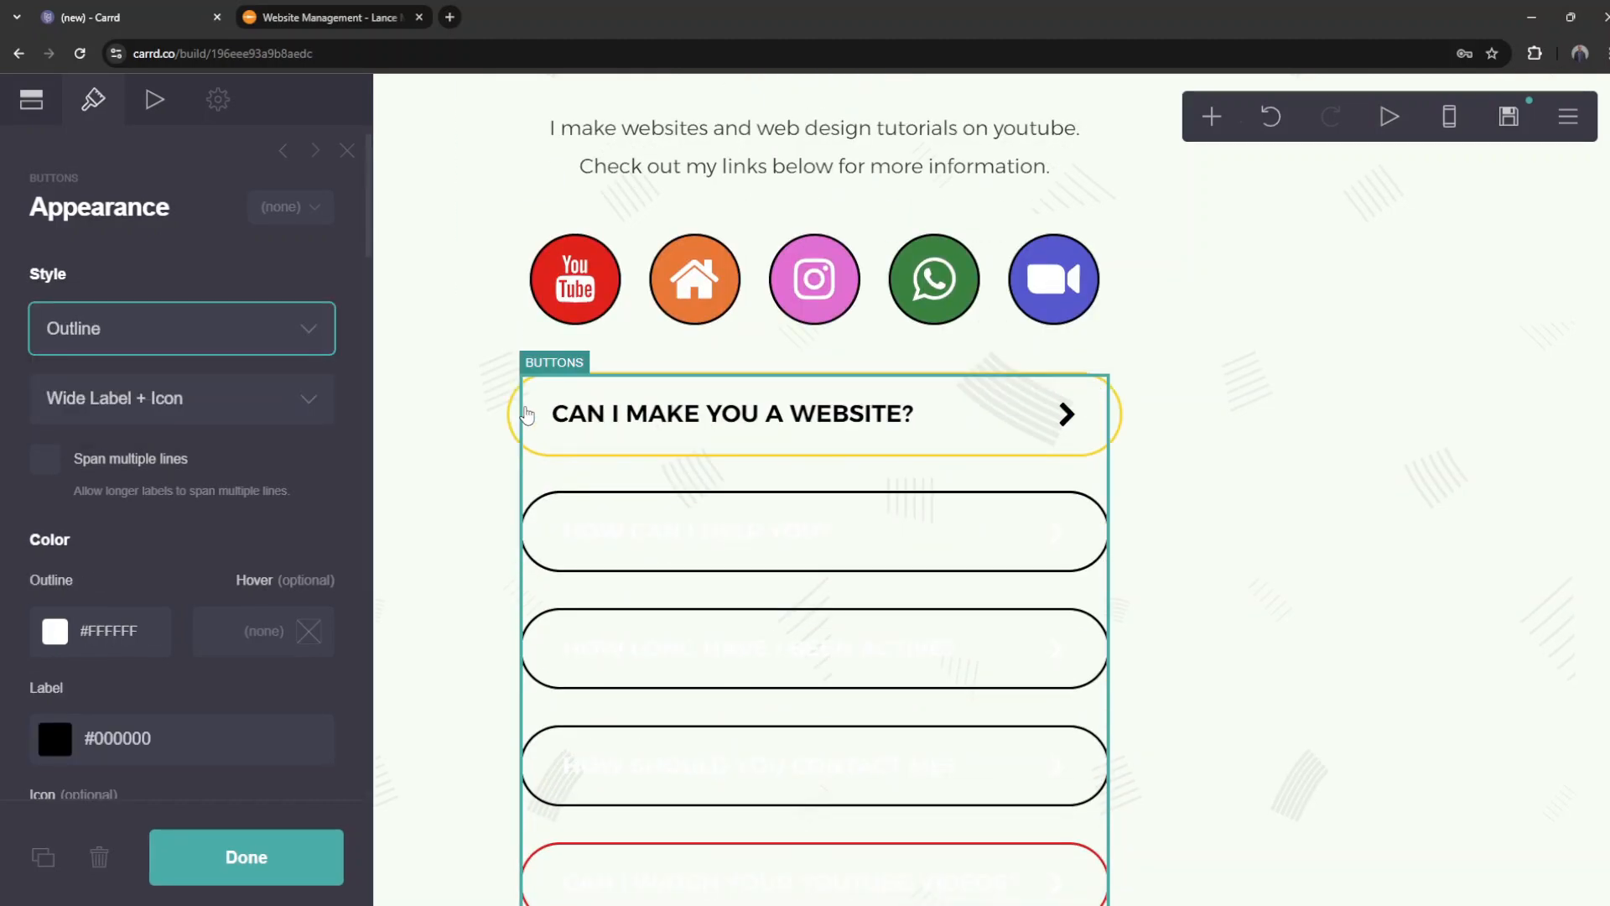
scroll(531, 402, "up", 3)
scroll(762, 701, "down", 4)
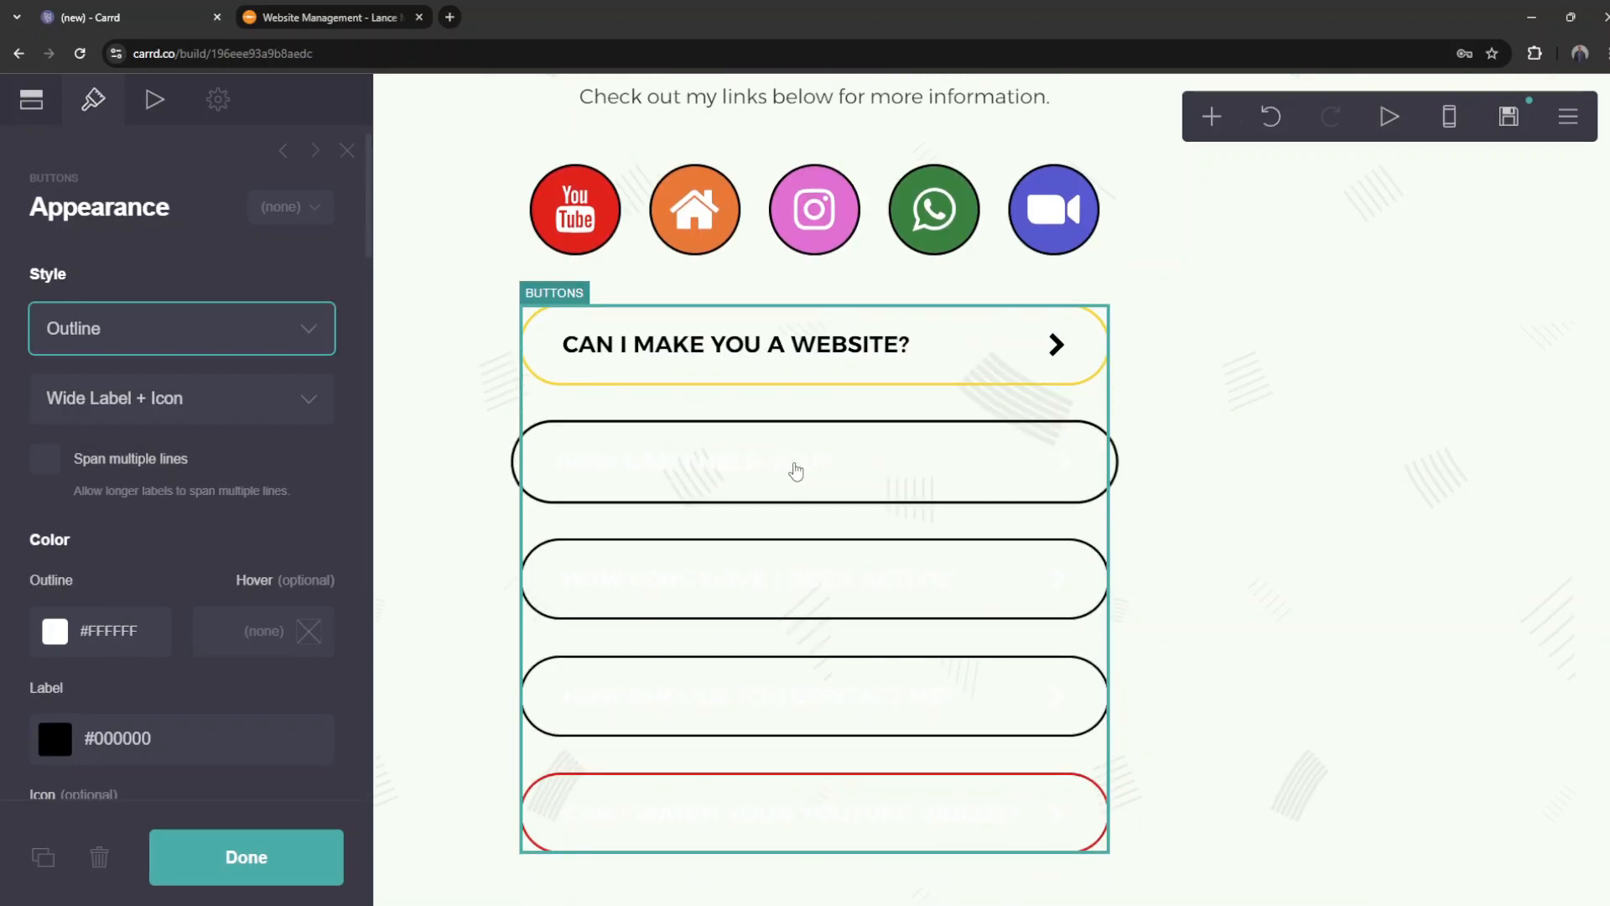
scroll(562, 462, "up", 4)
scroll(569, 419, "down", 2)
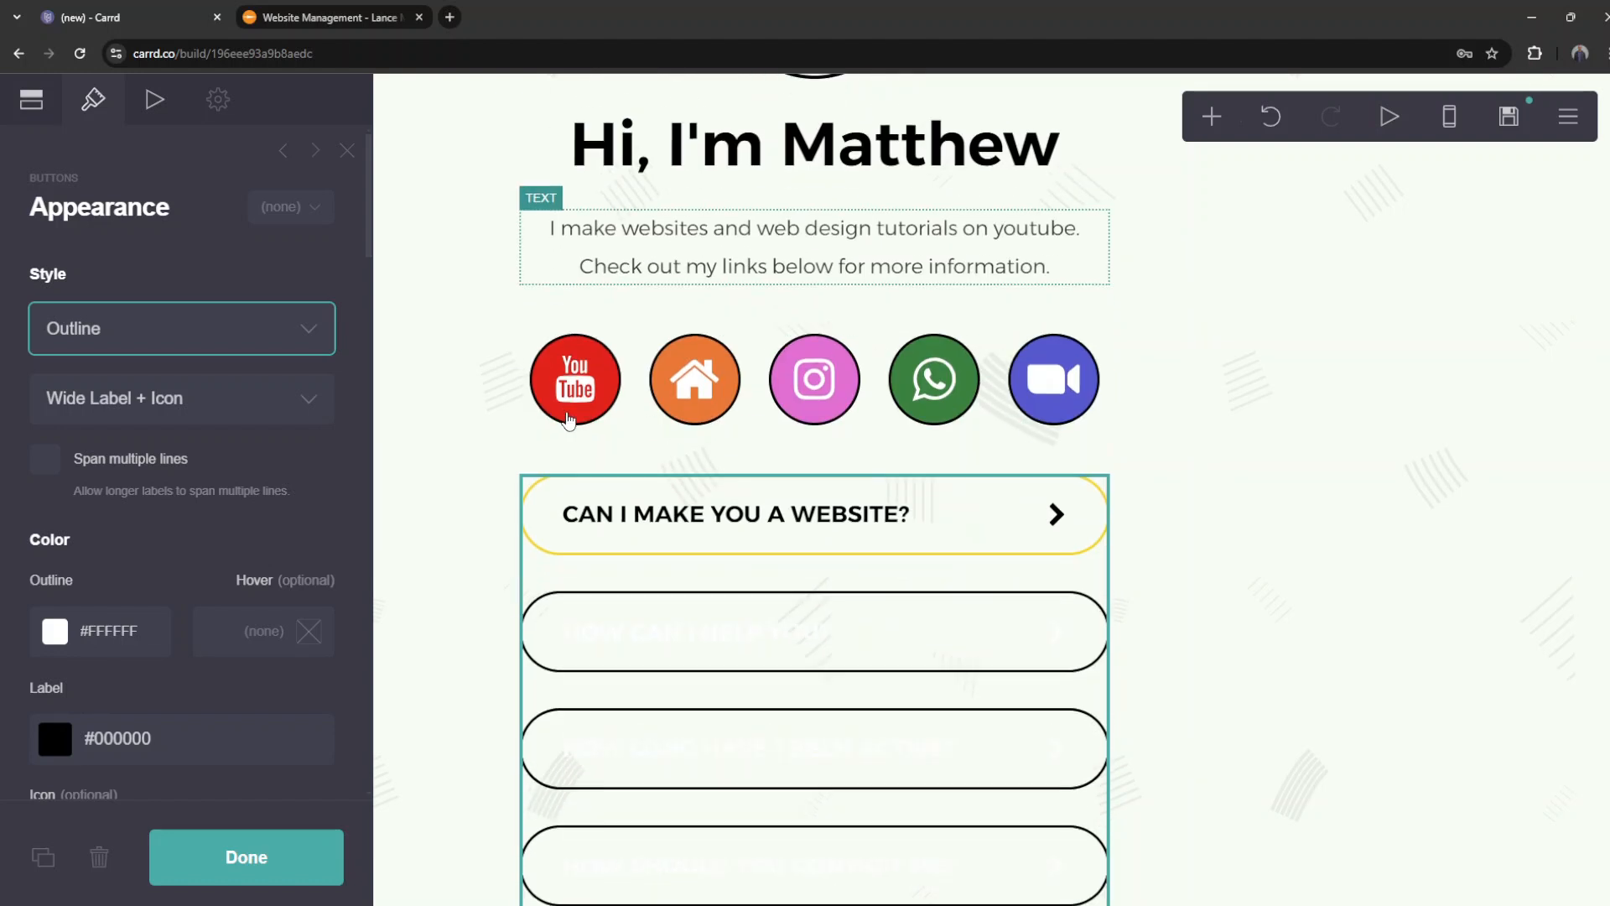
Step: Clear the "How can i help you?" button's custom white label color
left_click(31, 99)
left_click(137, 336)
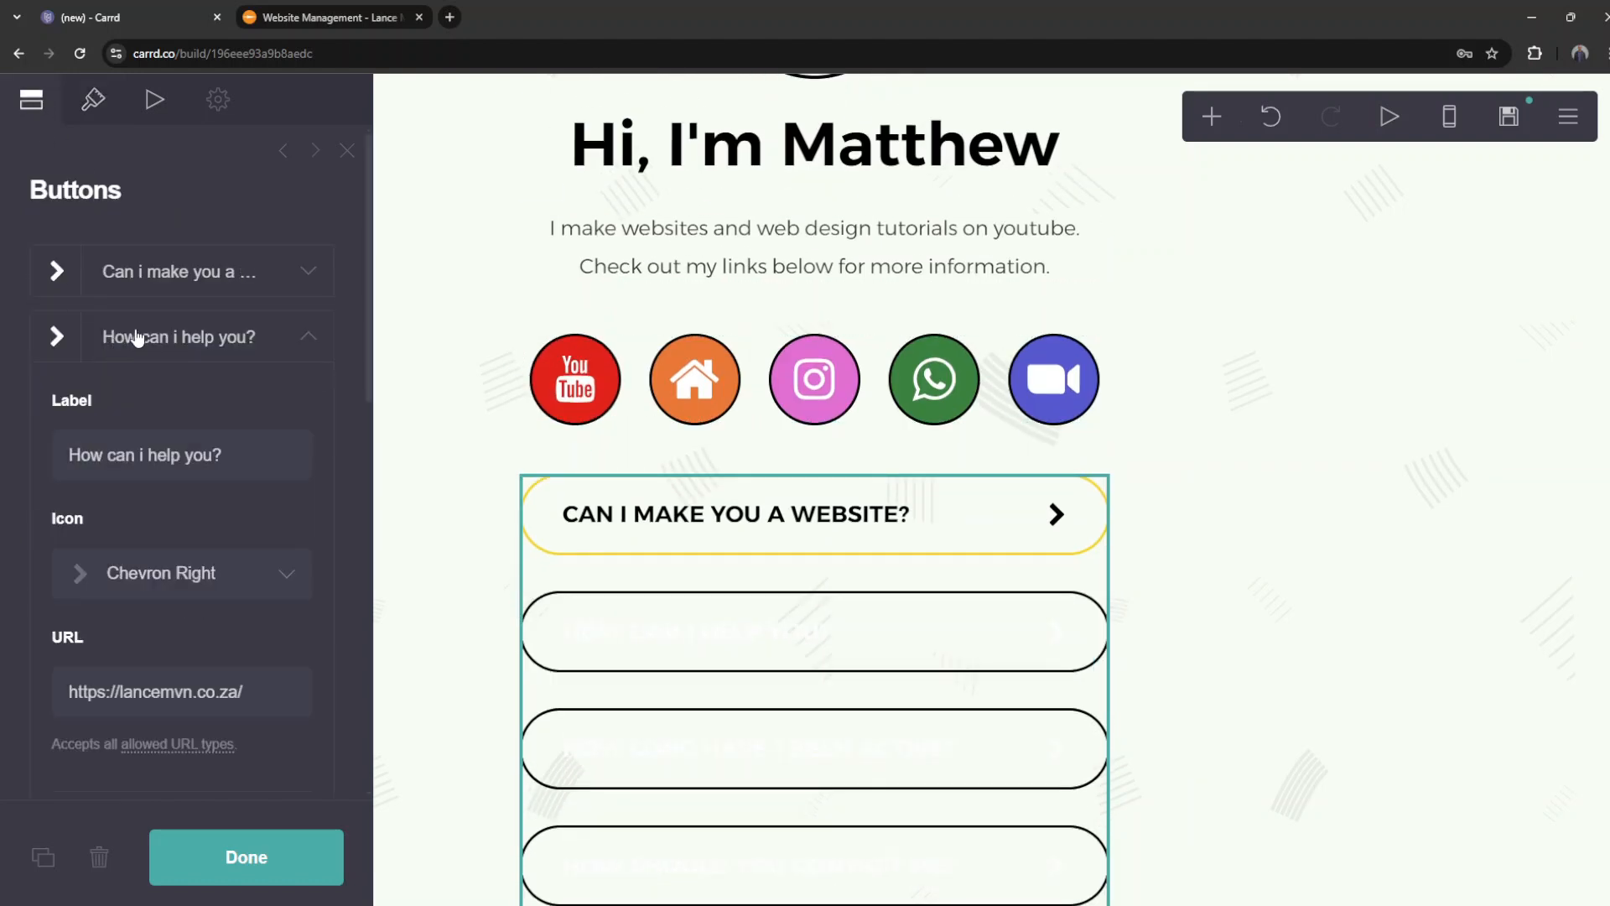
scroll(226, 589, "down", 6)
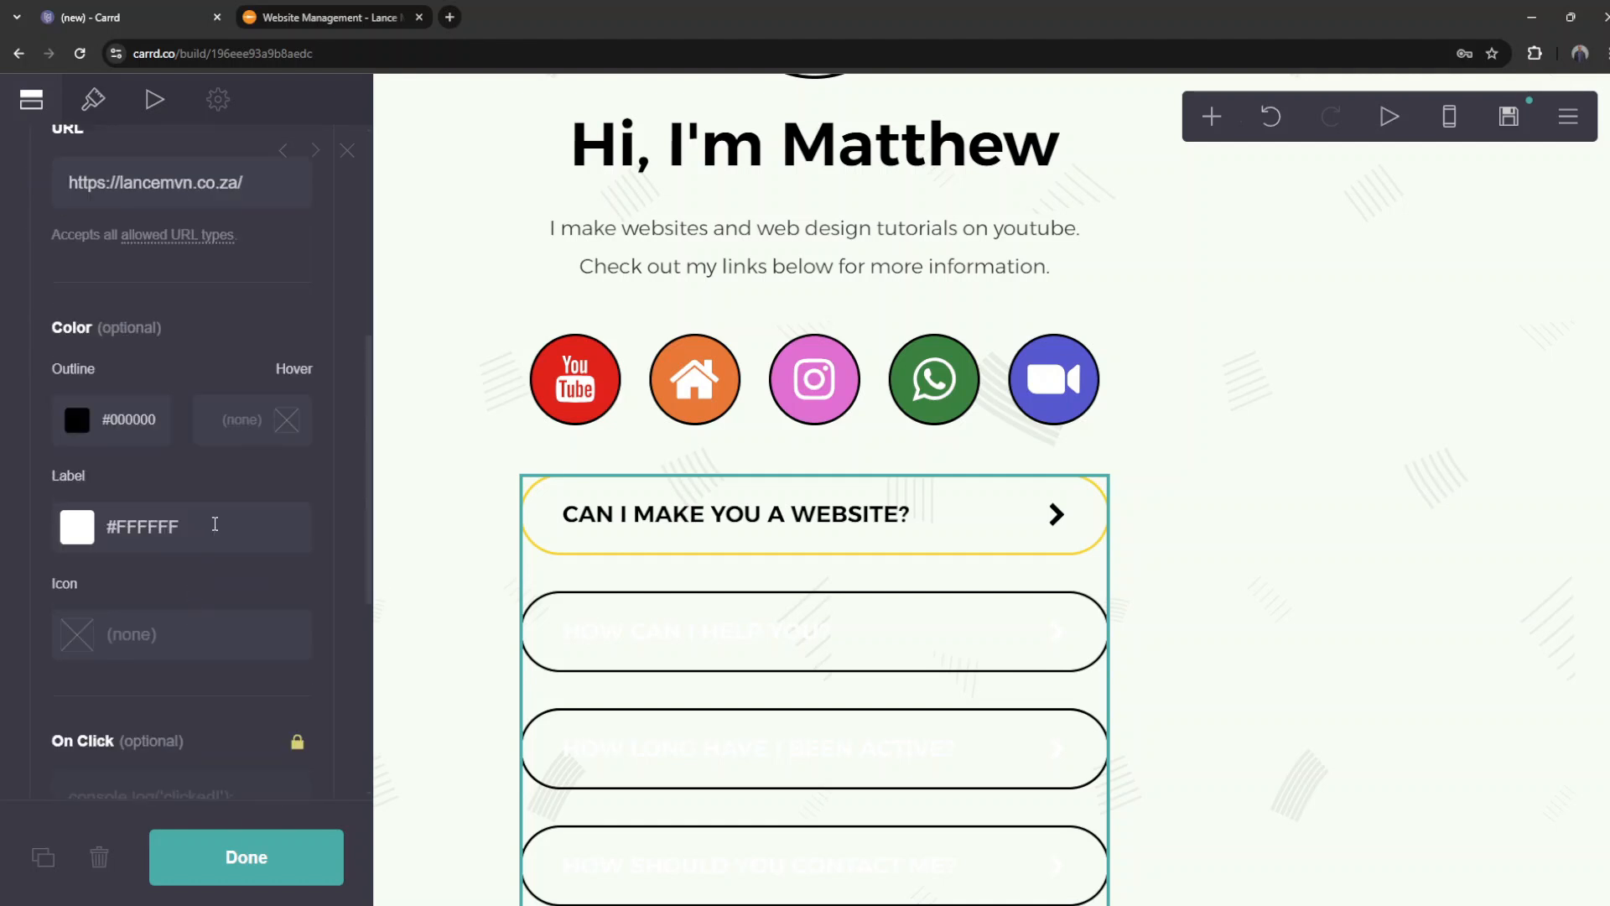
left_click(215, 525)
left_click(77, 530)
Step: Copy the yellow outline color #FDD304 from the "Can i make you a website?" button
scroll(209, 327, "up", 6)
left_click(202, 270)
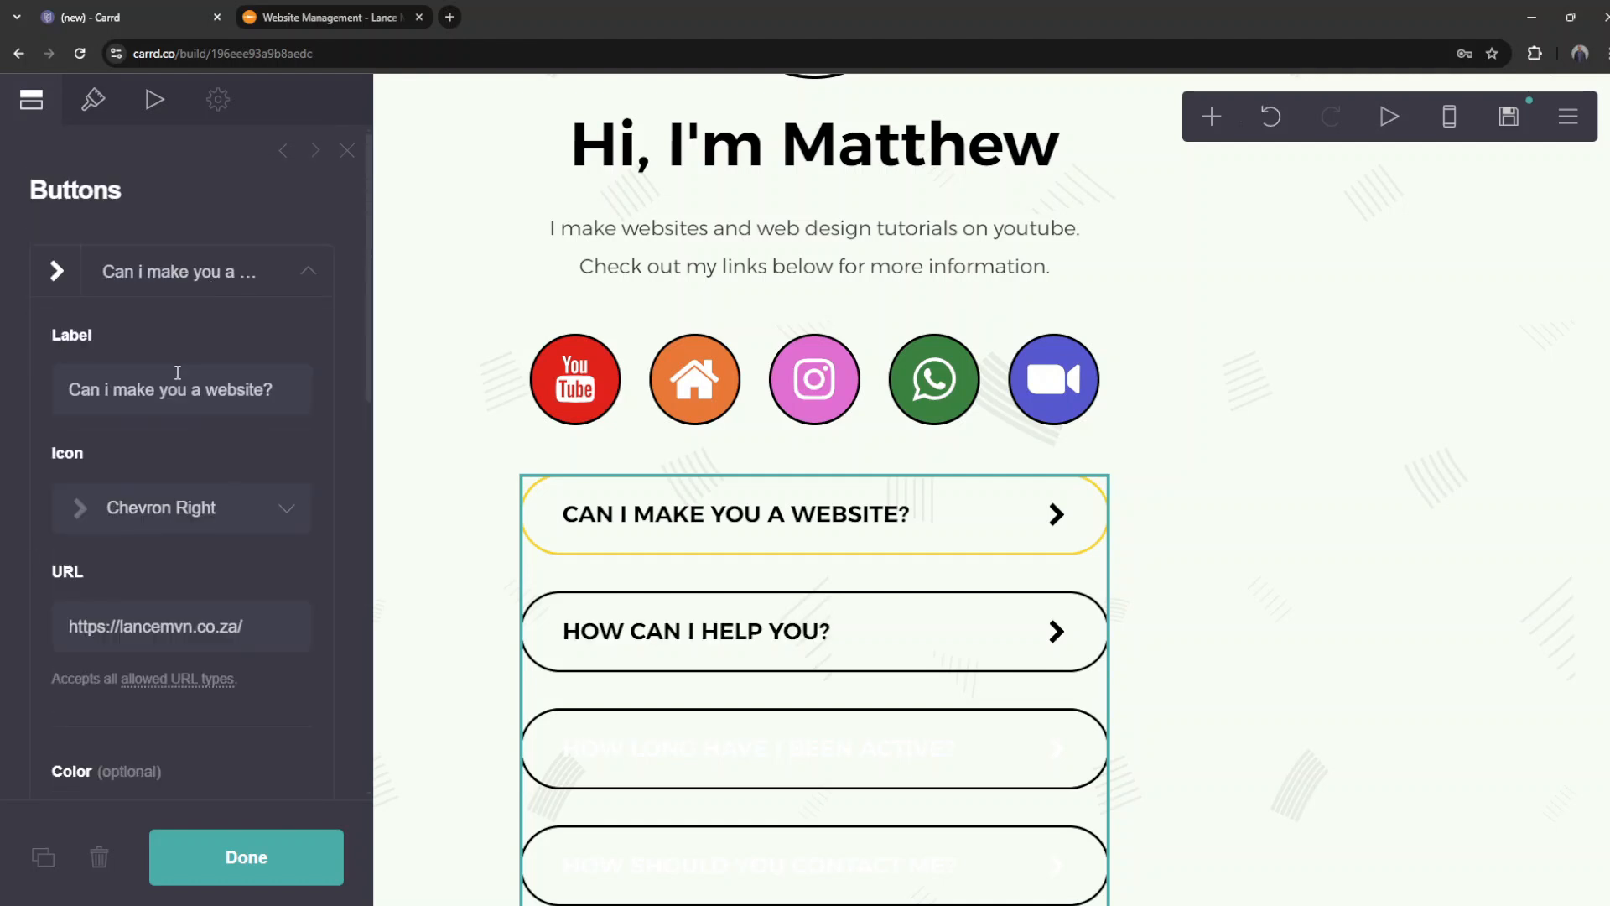
scroll(165, 593, "down", 4)
left_click(144, 524)
key("ctrl+c")
scroll(144, 524, "up", 4)
Step: Set the "How can i help you?" button's outline color to the copied #FDD304
left_click(202, 270)
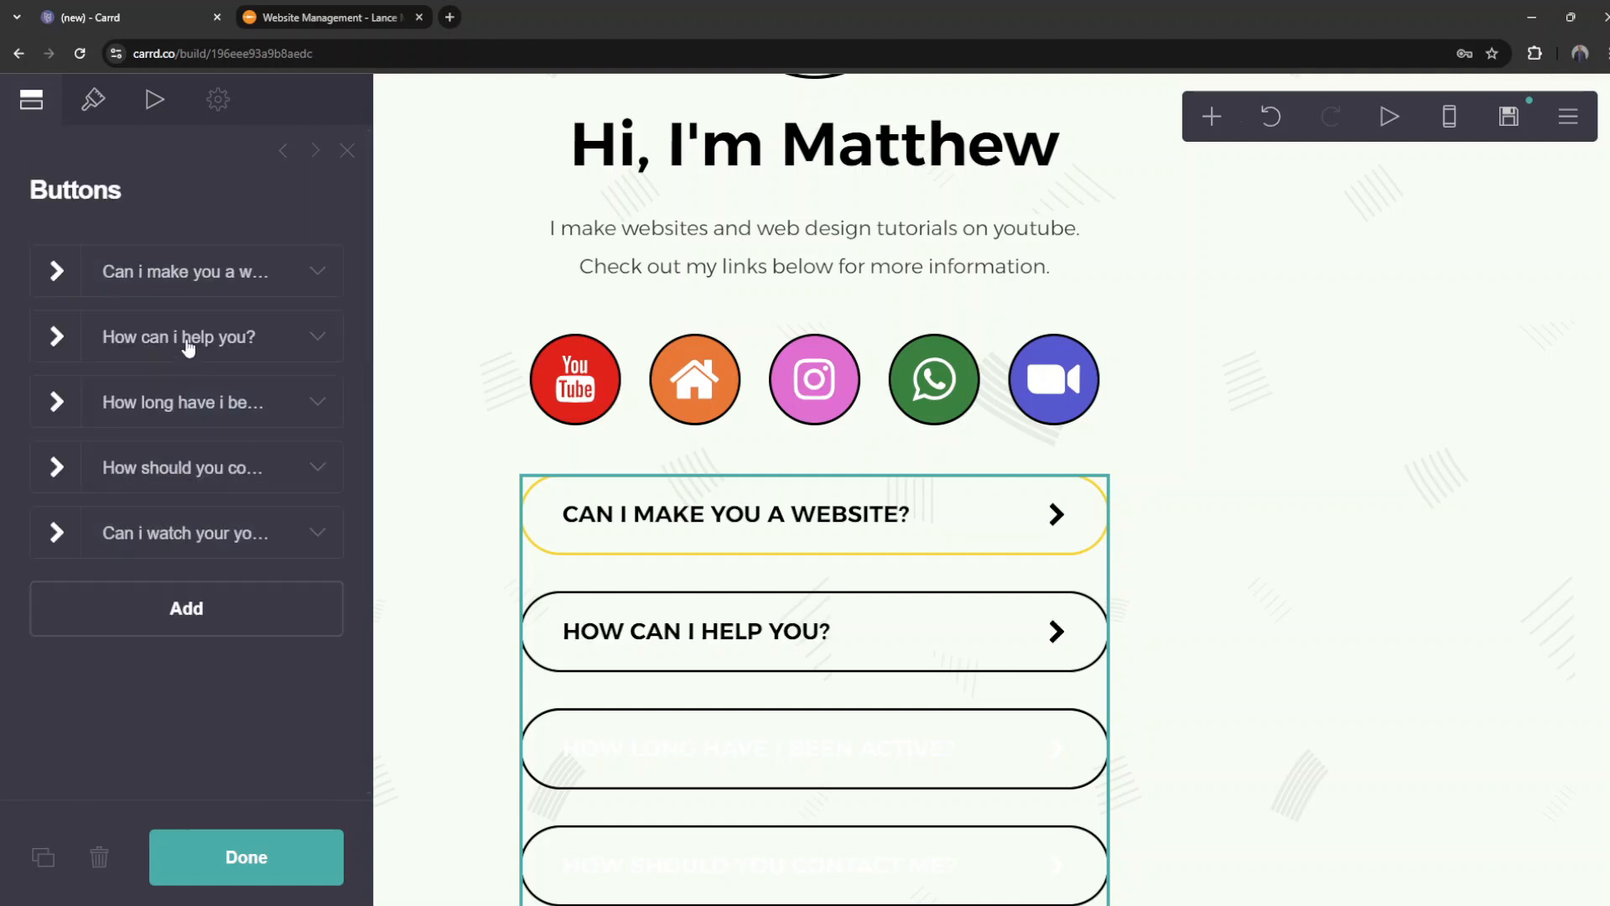
left_click(186, 337)
scroll(180, 436, "down", 4)
left_click(159, 591)
key("ctrl+v")
scroll(185, 476, "up", 4)
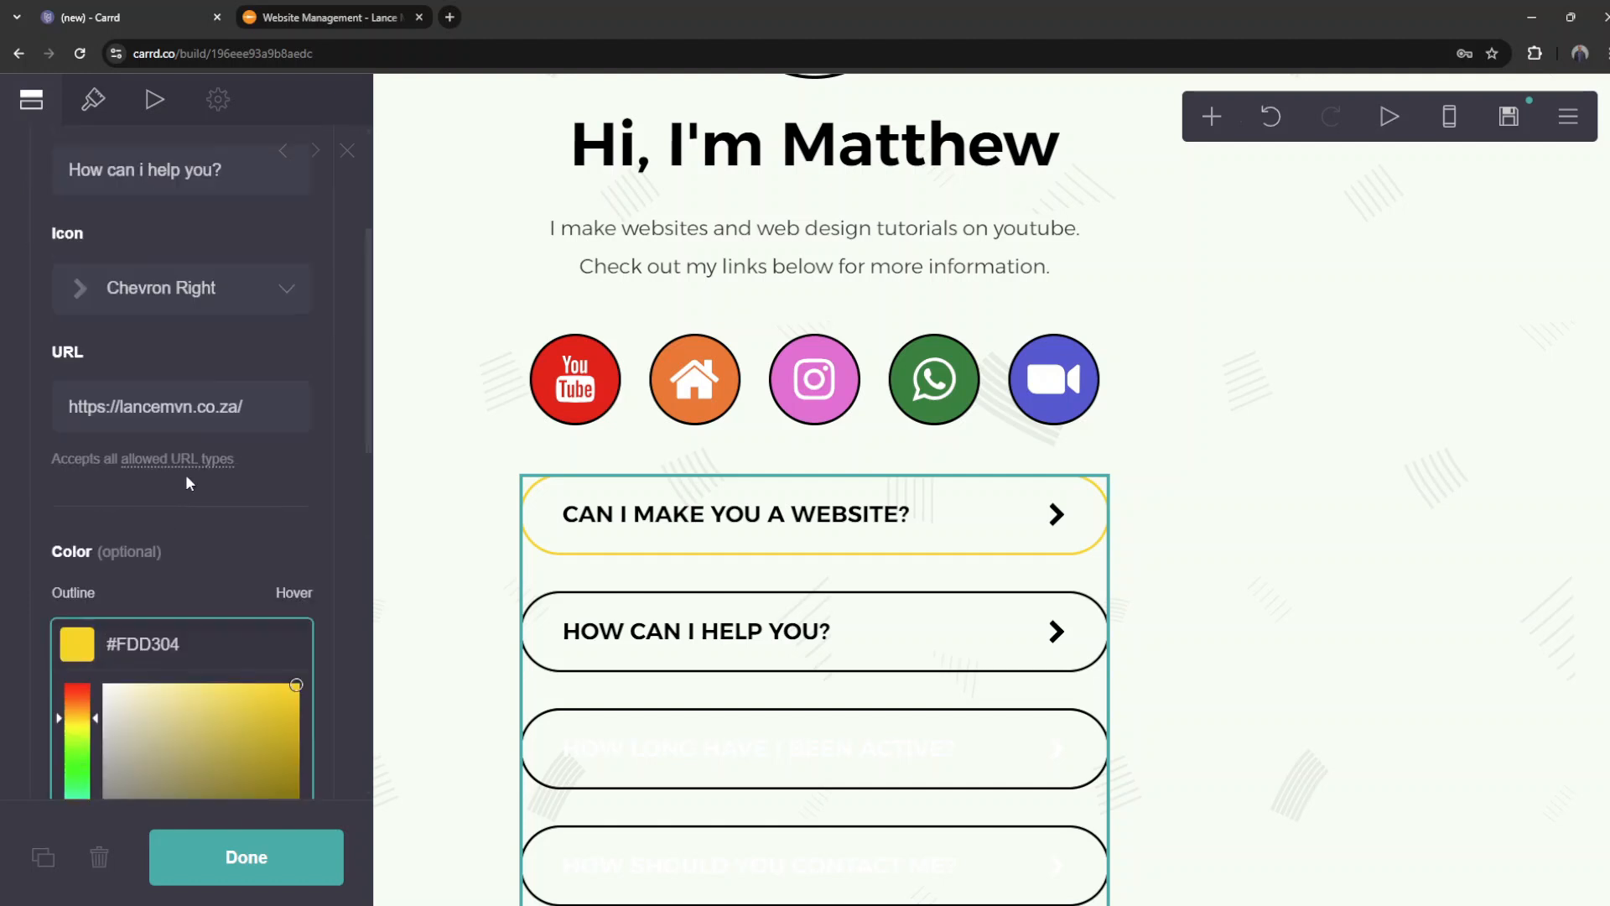
left_click(193, 342)
Step: Set the "How long have i been active?" button's outline color to #FDD304 and clear its custom label color
left_click(192, 401)
scroll(168, 520, "down", 5)
left_click(157, 574)
key("ctrl+v")
scroll(124, 500, "up", 1)
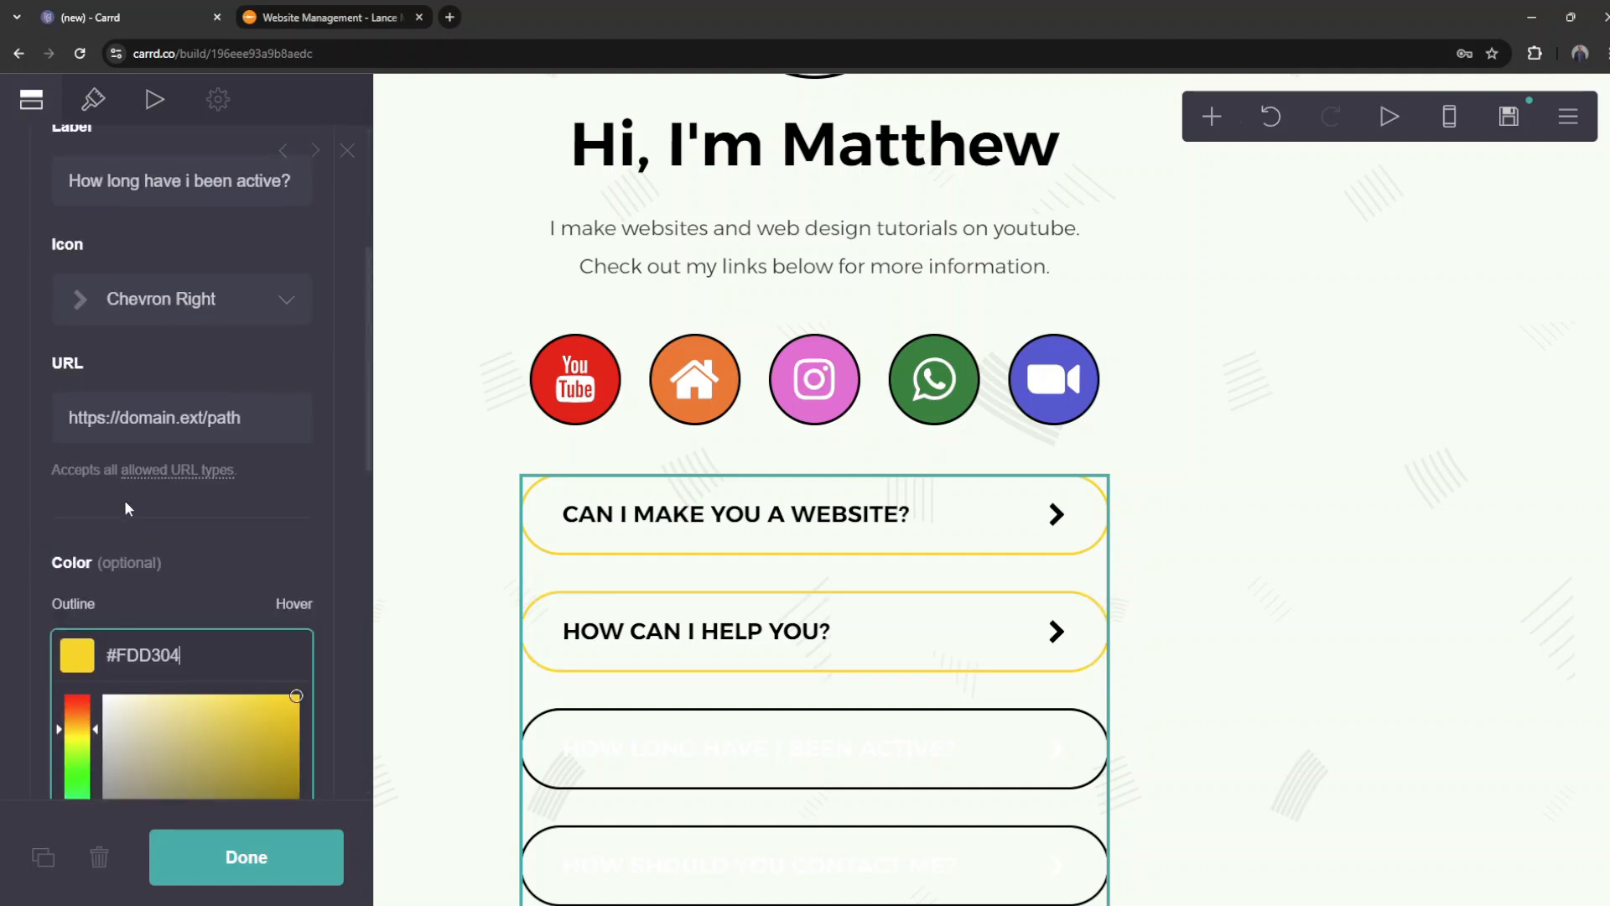
scroll(124, 500, "down", 5)
left_click(143, 337)
key("BackSpace")
scroll(194, 471, "up", 5)
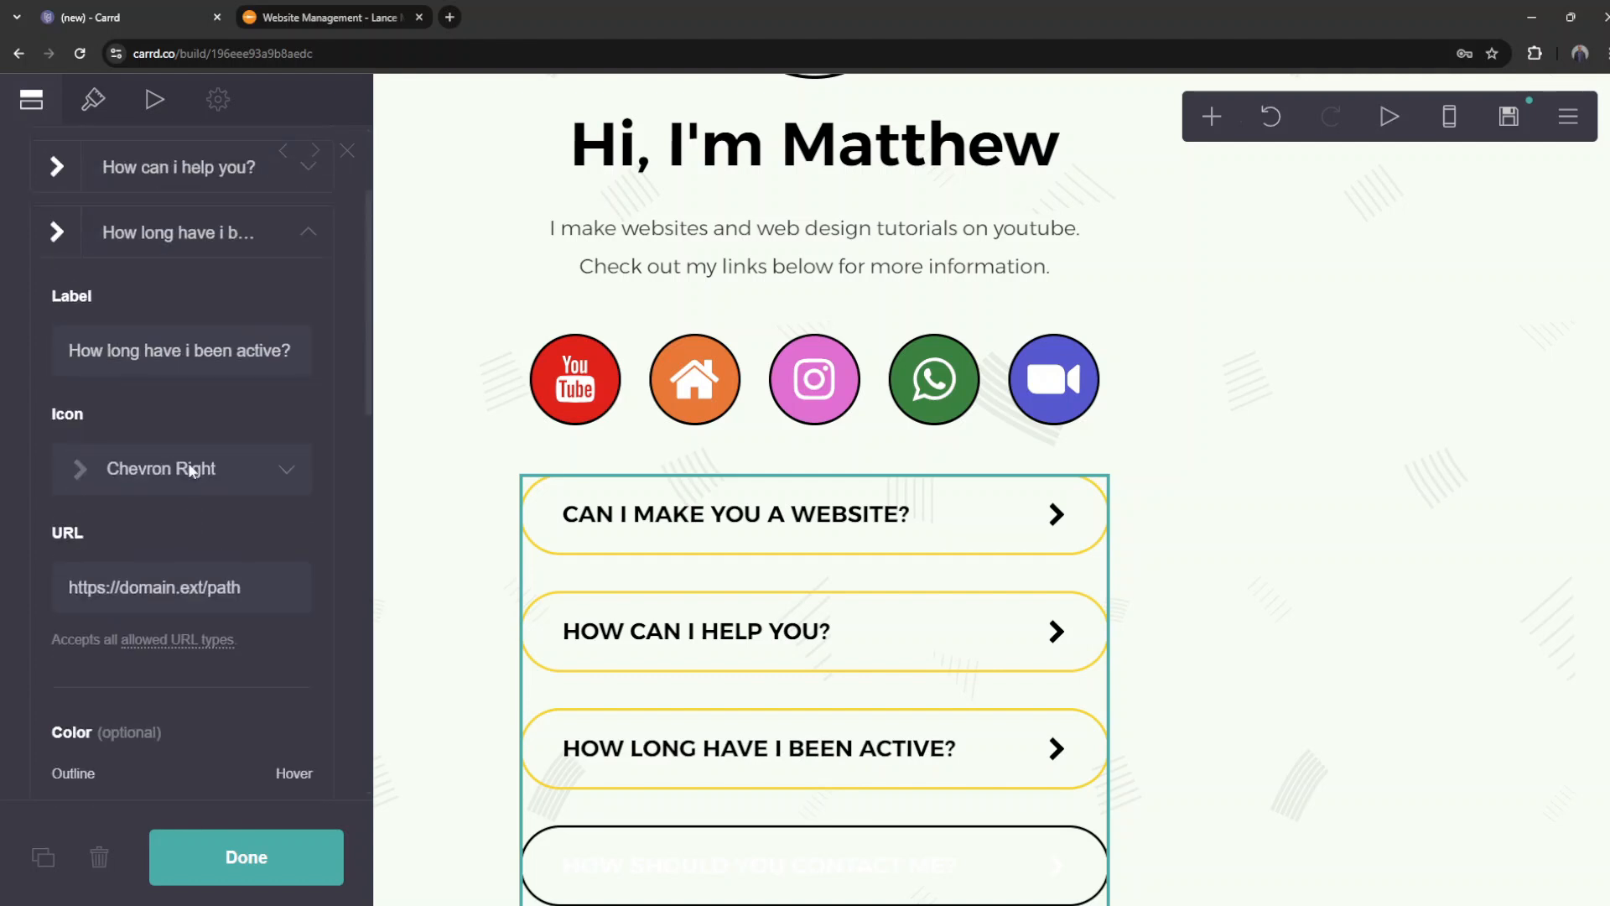
left_click(128, 235)
Step: Set the "How should you contact me?" button's outline color to #FDD304 and clear its custom label color
left_click(161, 467)
scroll(161, 467, "down", 2)
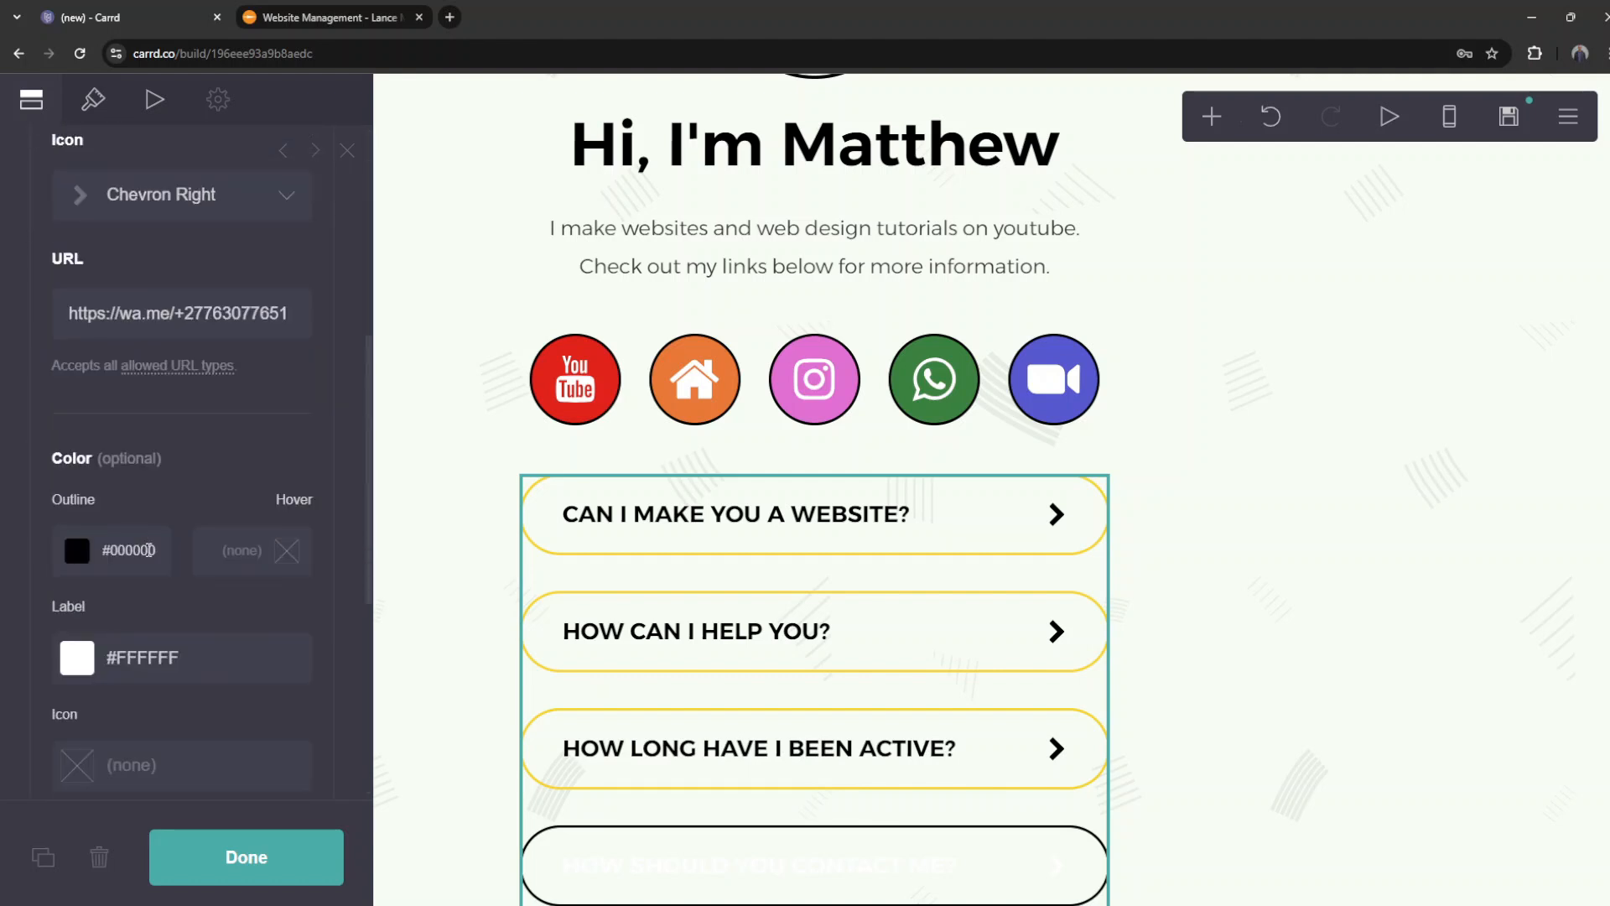
left_click(163, 546)
key("ctrl+v")
scroll(122, 596, "down", 4)
left_click(231, 640)
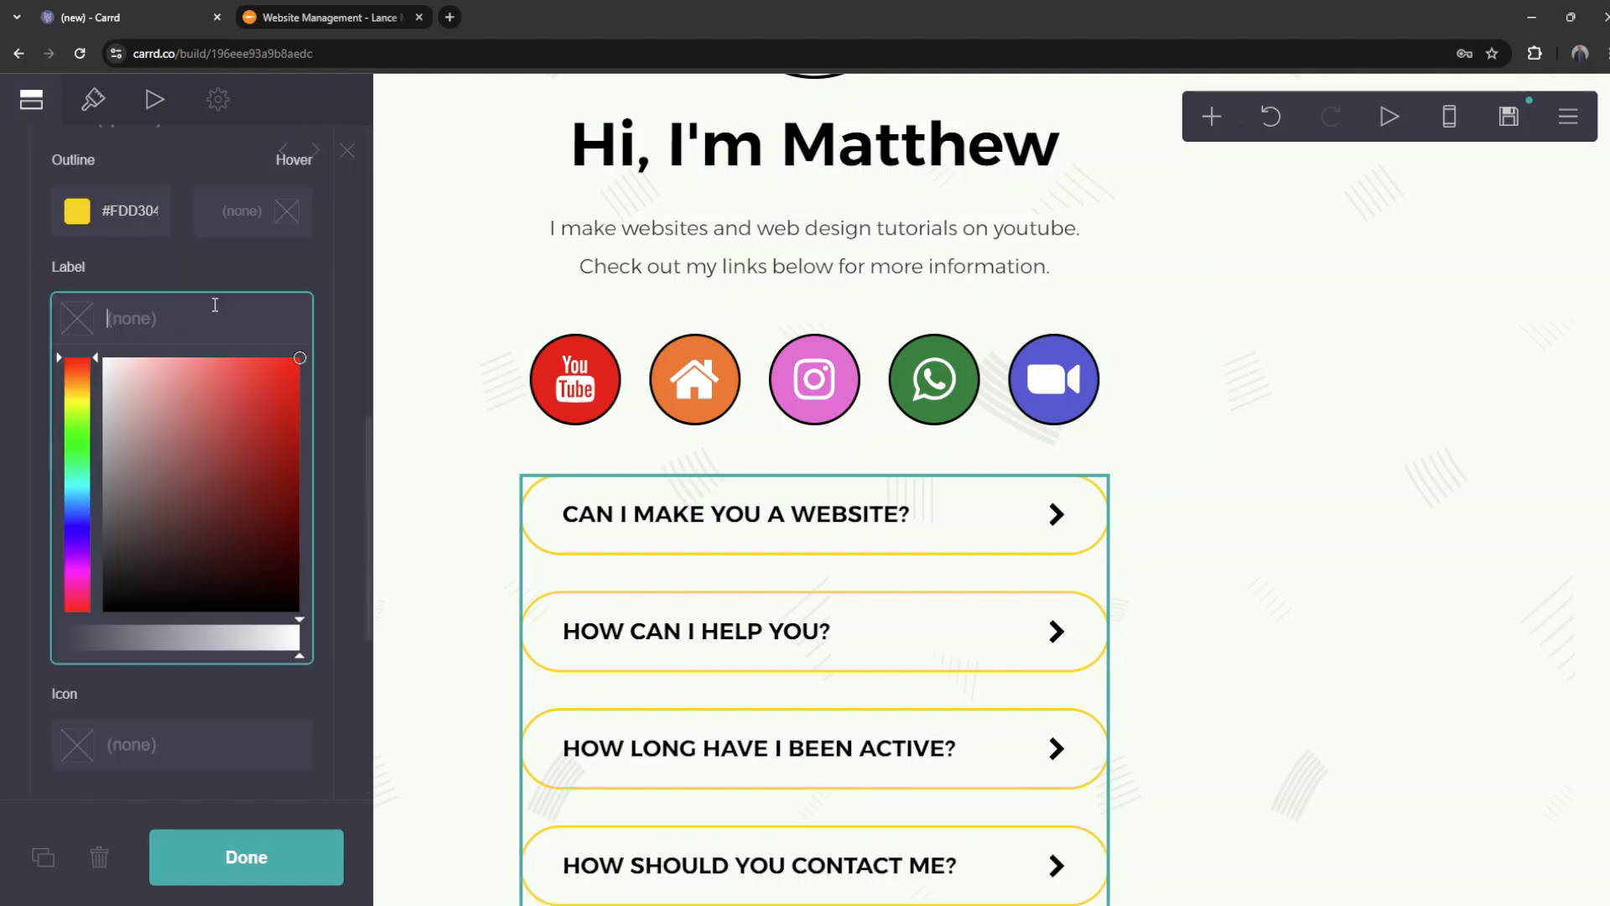
left_click(216, 272)
Step: Set the "Can i watch your youtube videos?" button's outline color to #FDD304 and clear its custom label color
scroll(539, 492, "down", 2)
scroll(187, 654, "down", 2)
left_click(185, 649)
scroll(176, 562, "down", 3)
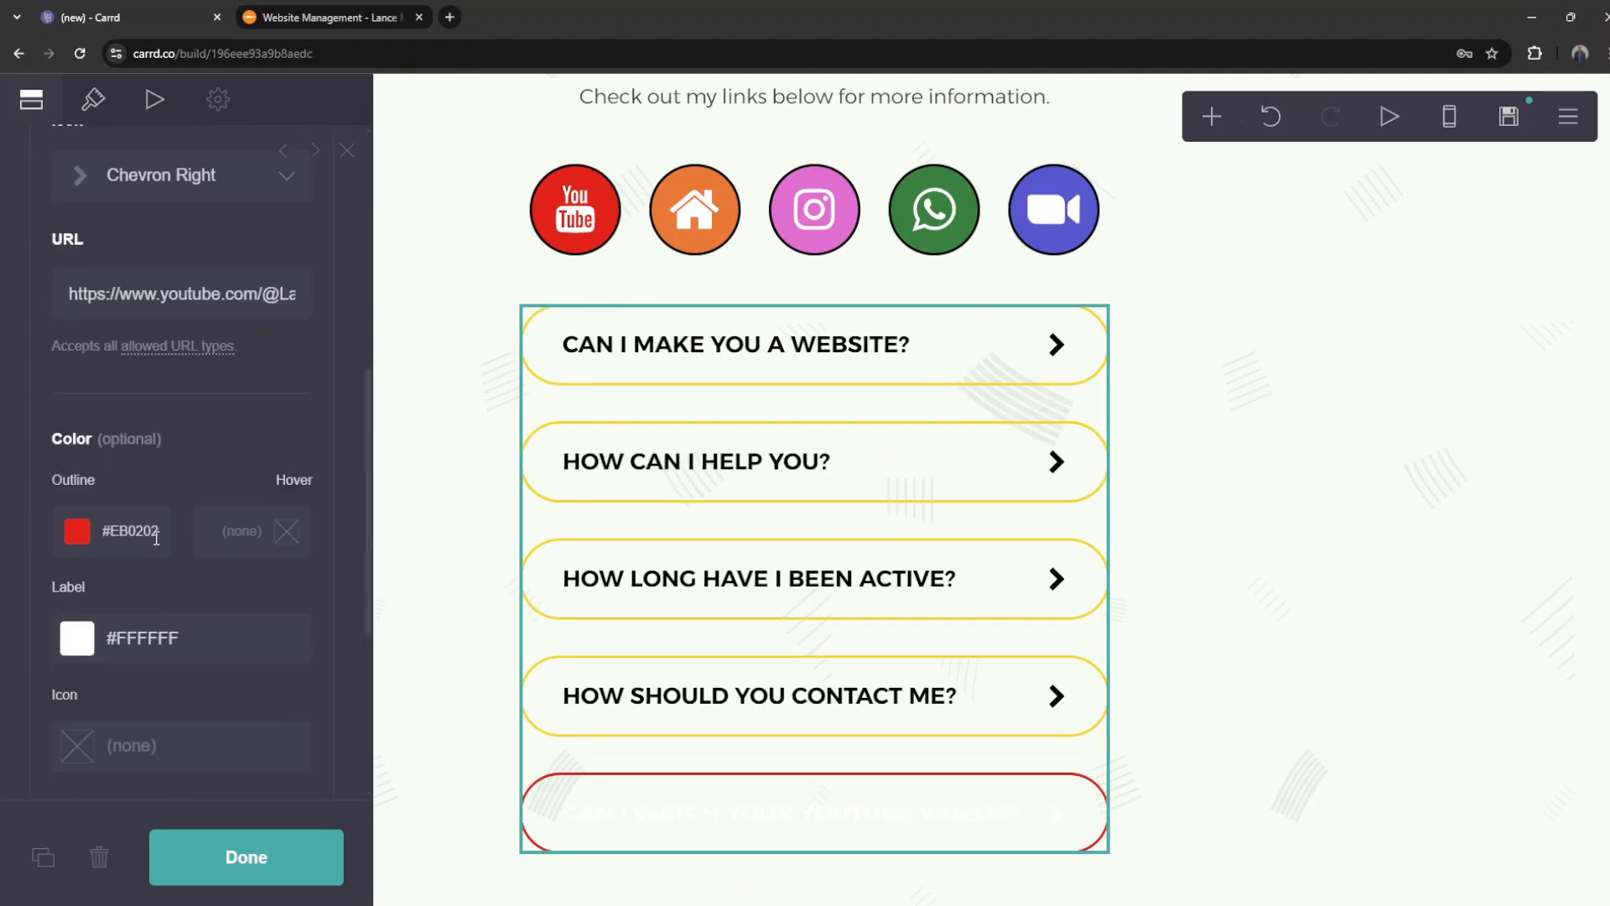
left_click(156, 538)
key("ctrl+v")
scroll(168, 540, "down", 4)
left_click(173, 539)
key("BackSpace")
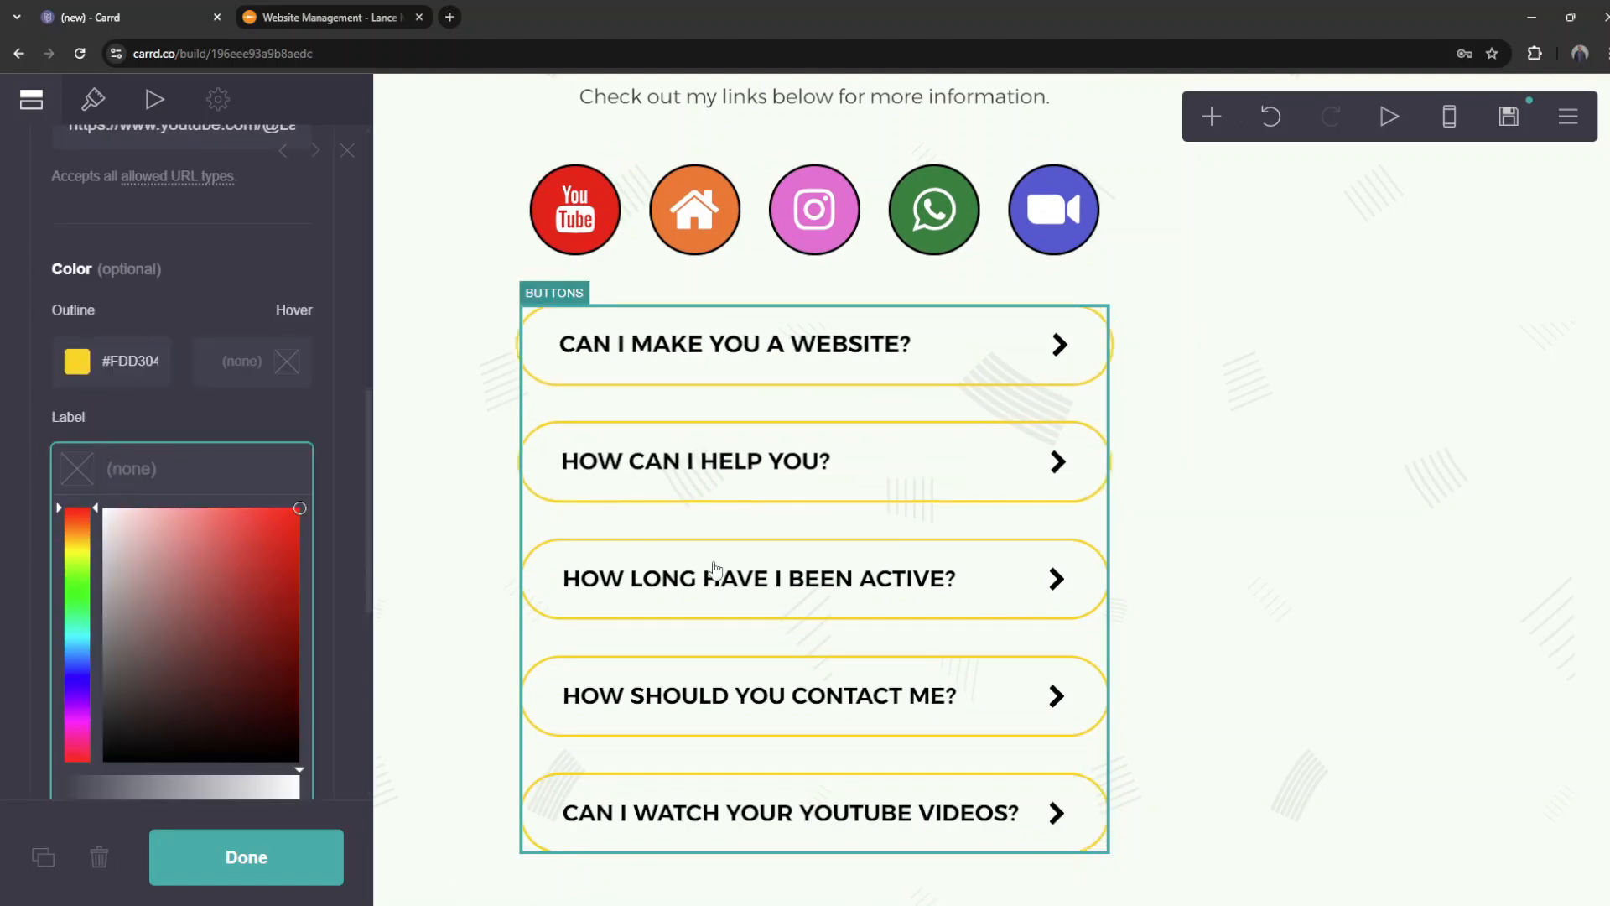
scroll(716, 570, "up", 5)
scroll(680, 591, "down", 3)
Step: Set the "Can i make you a website?" button's outline hover color to #000000
left_click(722, 476)
scroll(215, 484, "down", 4)
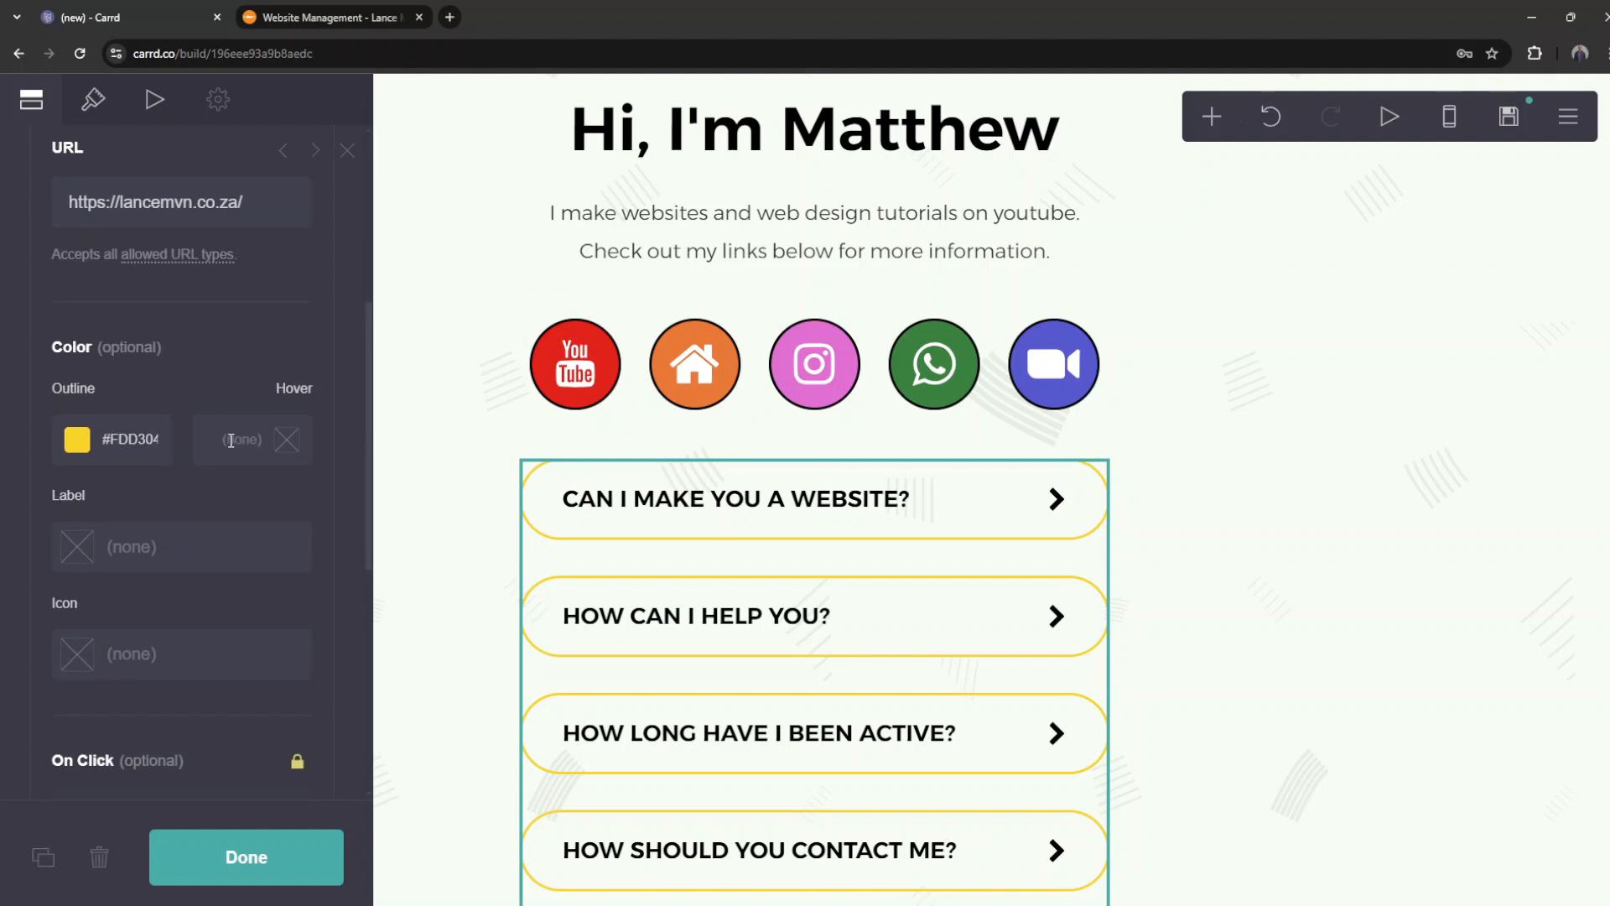
left_click(231, 440)
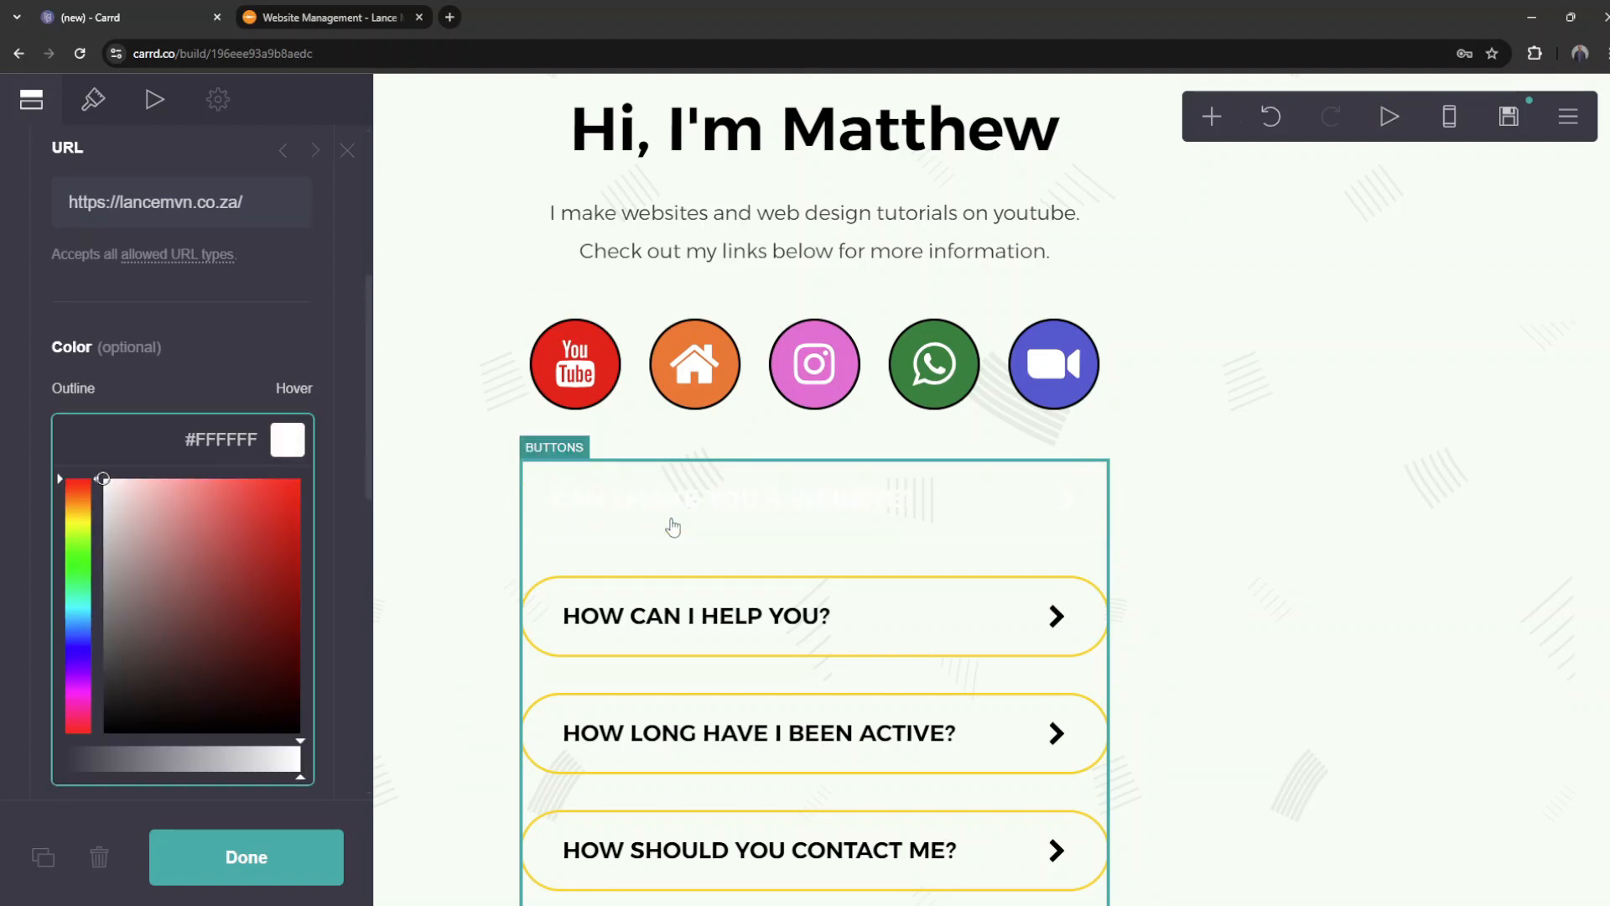
left_click_drag(141, 699, 124, 732)
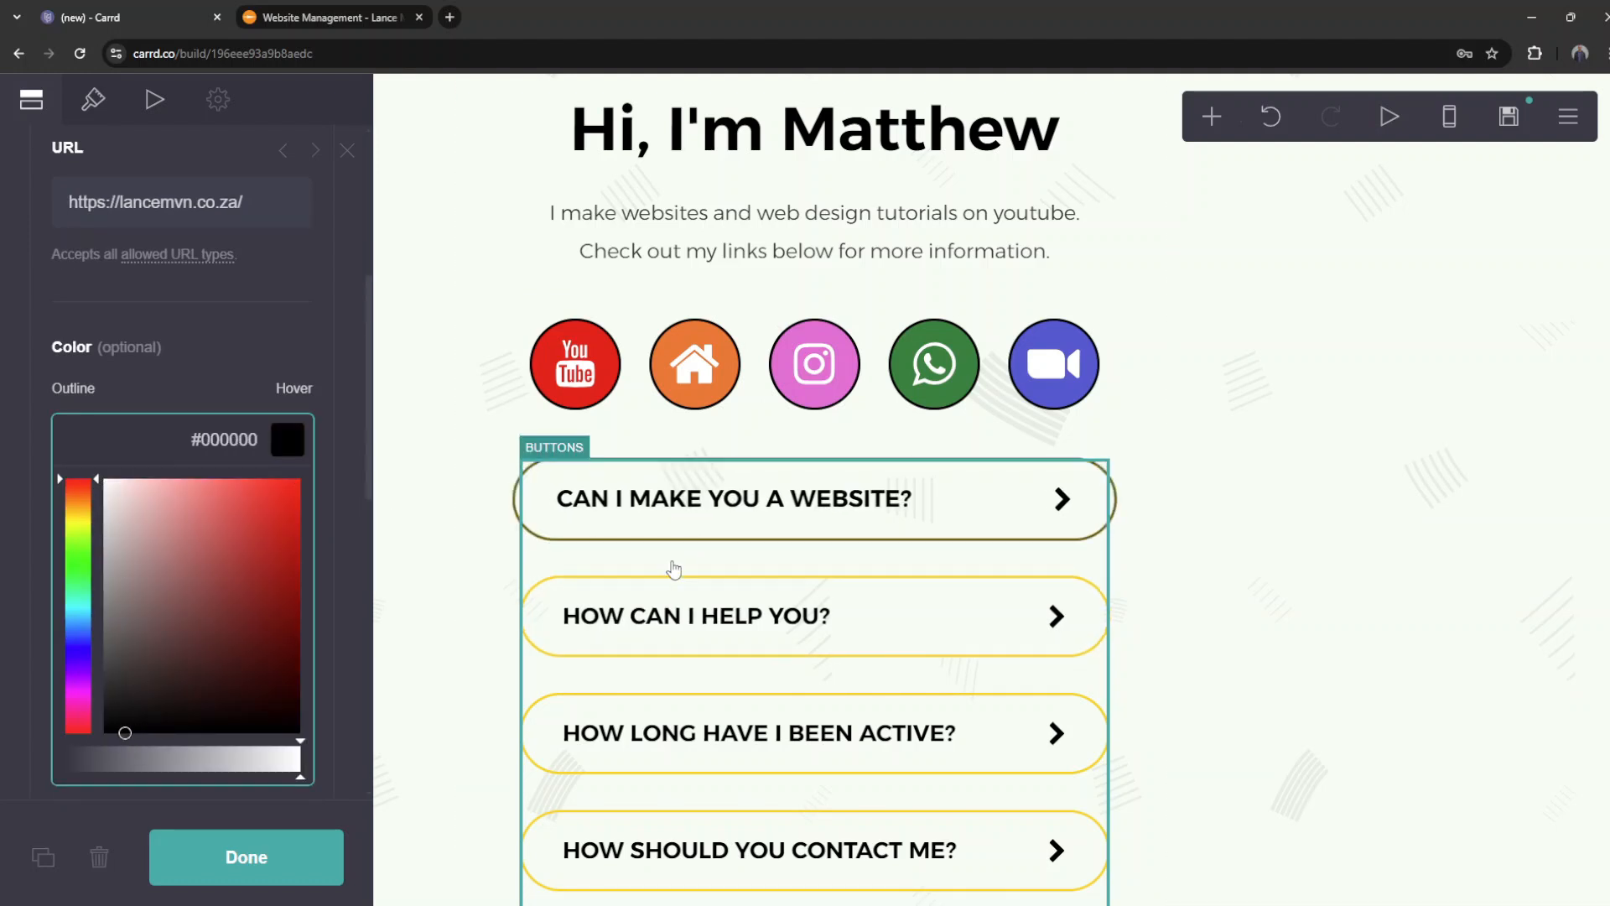
left_click(216, 383)
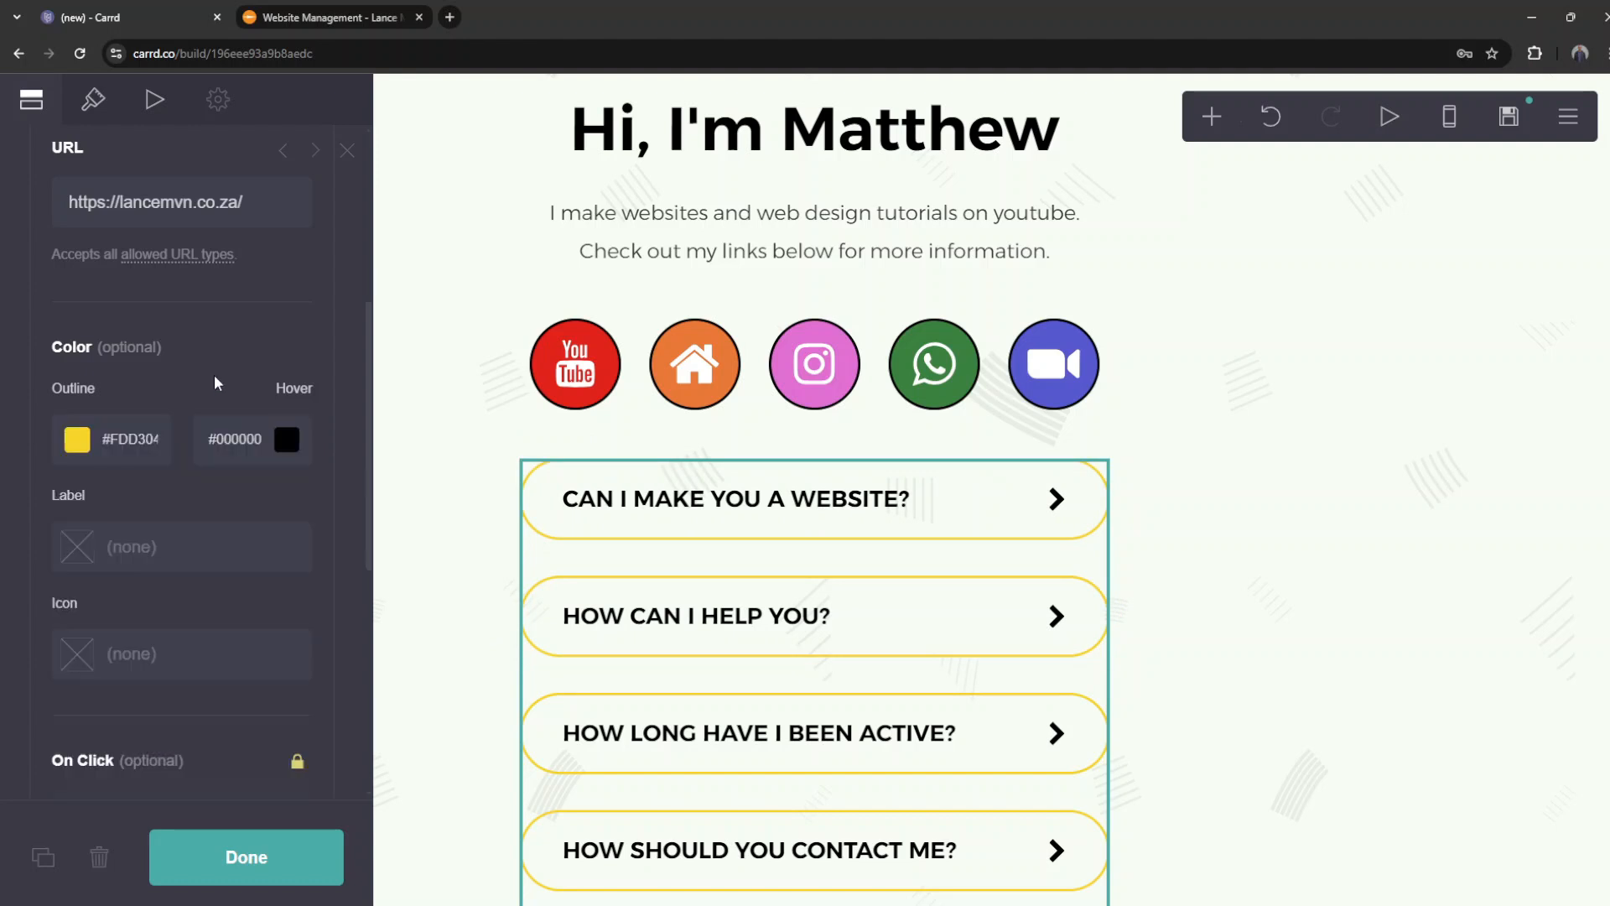
scroll(224, 551, "up", 4)
scroll(223, 550, "down", 5)
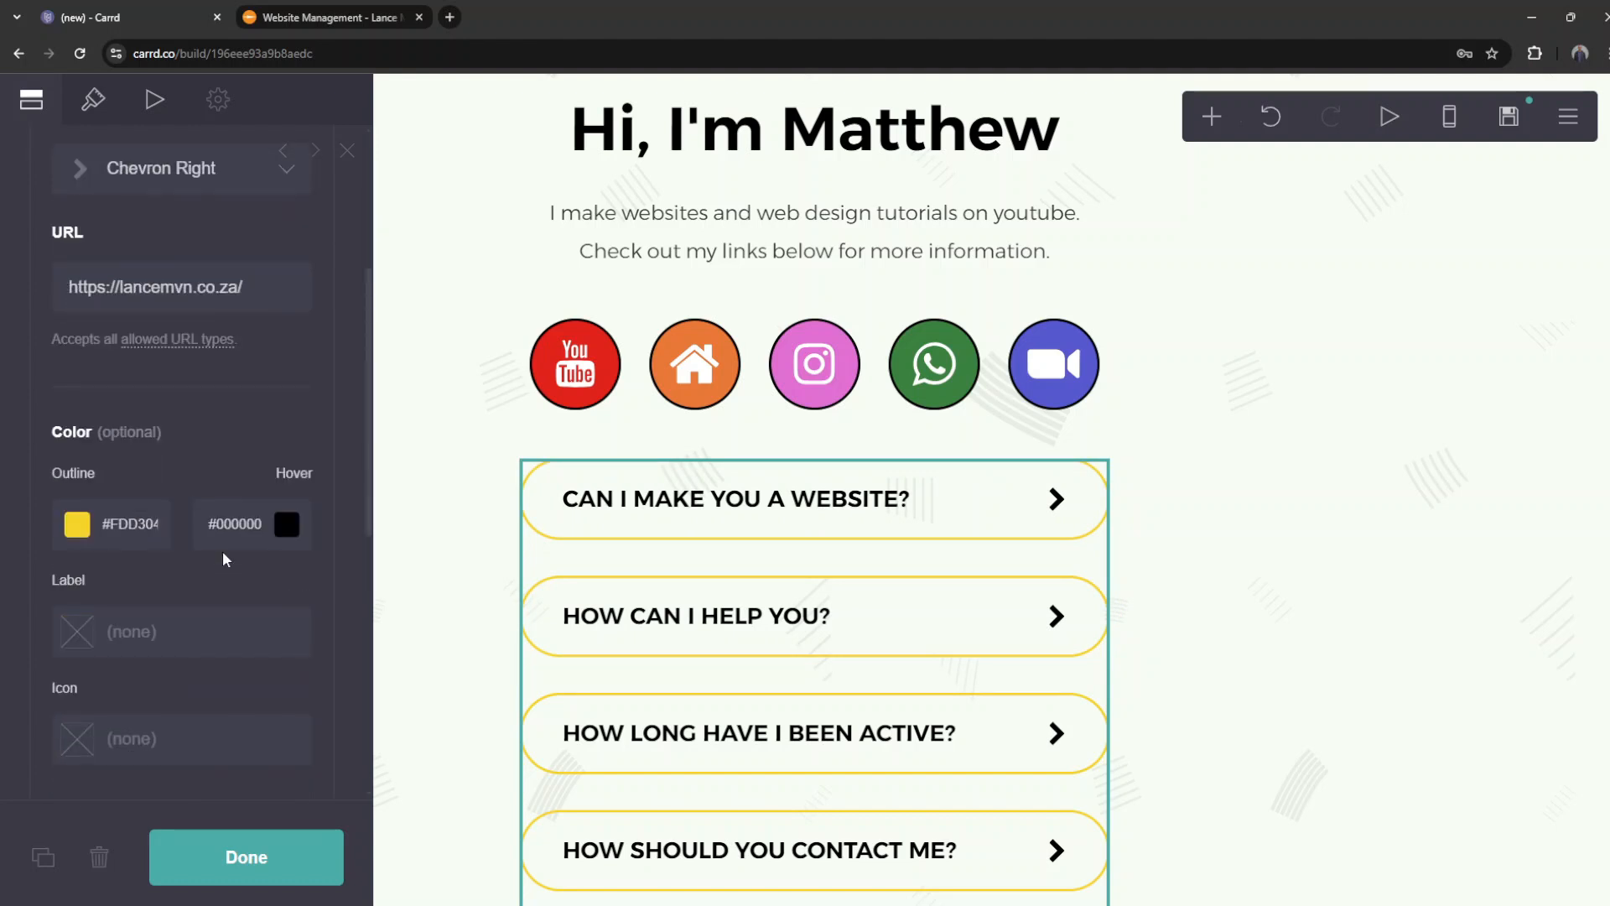
scroll(223, 550, "up", 5)
scroll(223, 550, "up", 2)
left_click(235, 274)
Step: Set the "How can i help you?" button's outline hover color to #000000
left_click(239, 342)
scroll(240, 411, "down", 5)
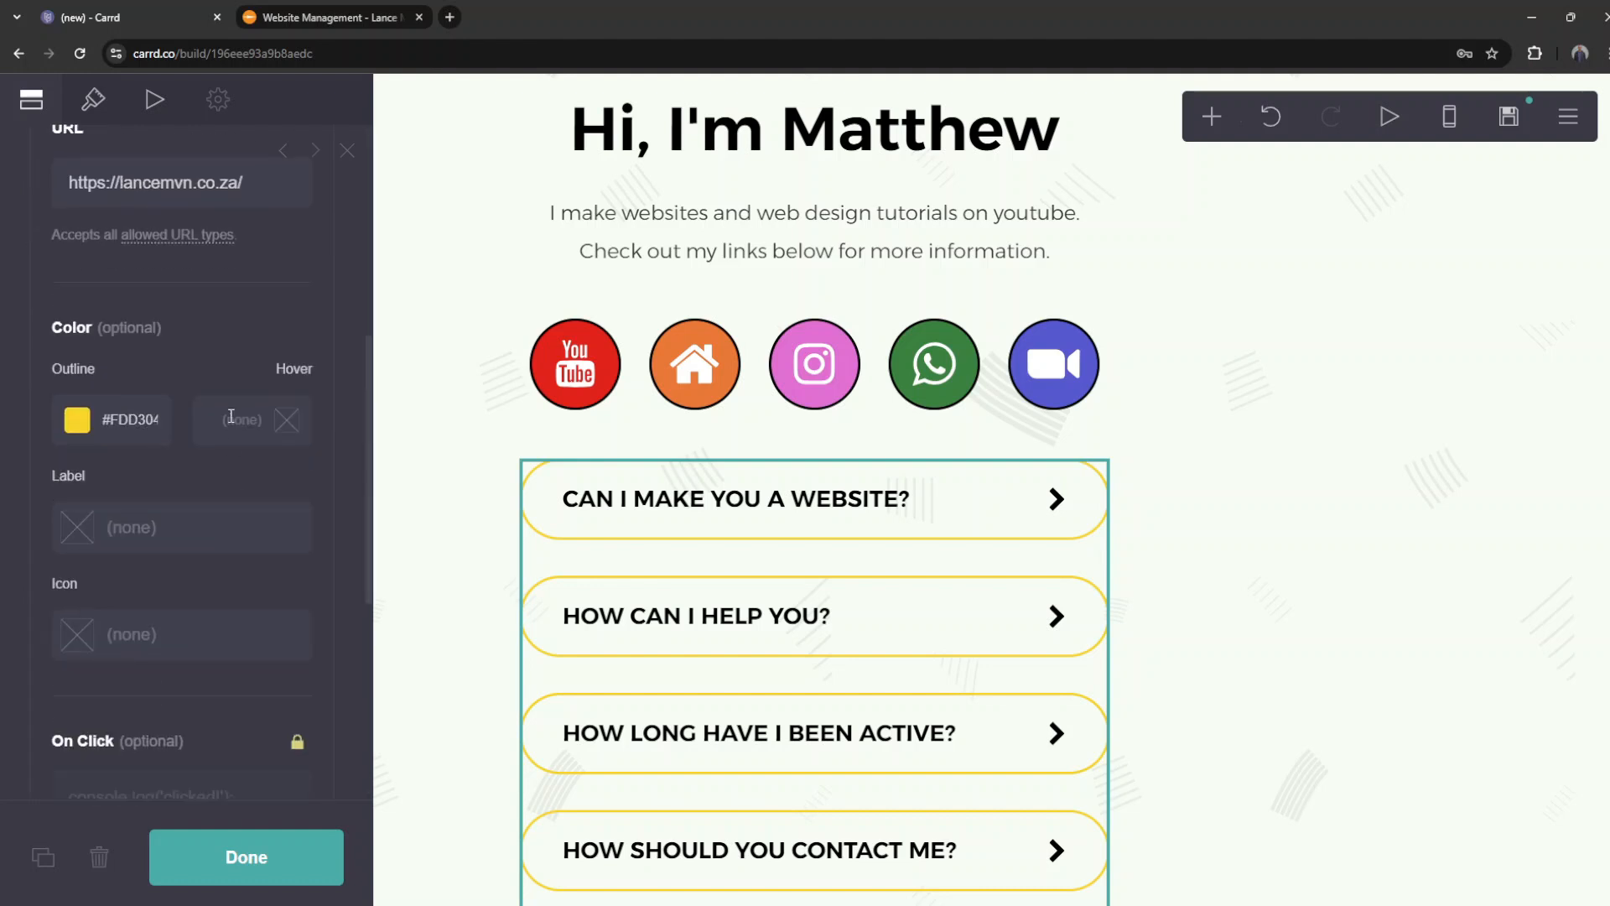
scroll(240, 411, "up", 5)
left_click(242, 352)
Step: Set the "How long have i been active?" button's outline hover color to #000000
left_click(240, 404)
scroll(238, 464, "down", 4)
left_click(239, 654)
left_click(237, 567)
scroll(236, 567, "up", 5)
left_click(235, 404)
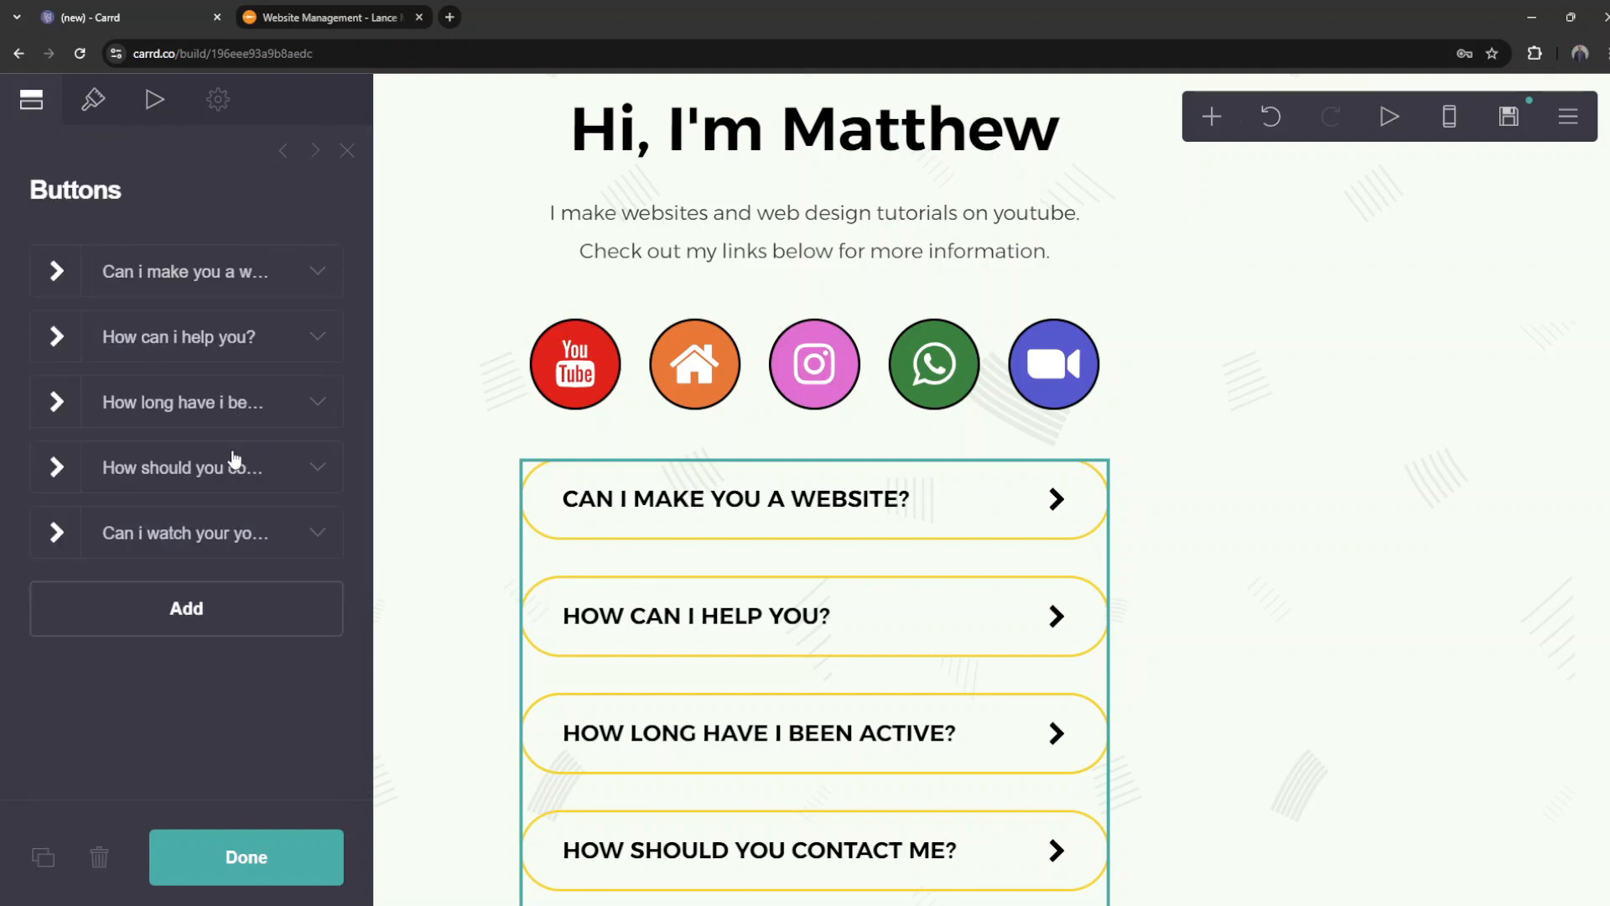
Step: Set the "How should you contact me?" button's outline hover color to #000000
left_click(234, 467)
scroll(239, 520, "down", 5)
left_click(248, 553)
left_click(286, 419)
scroll(281, 436, "up", 5)
left_click(267, 467)
Step: Set the "Can i watch your youtube videos?" button's outline hover color to #000000
left_click(262, 530)
scroll(258, 530, "down", 5)
left_click(253, 530)
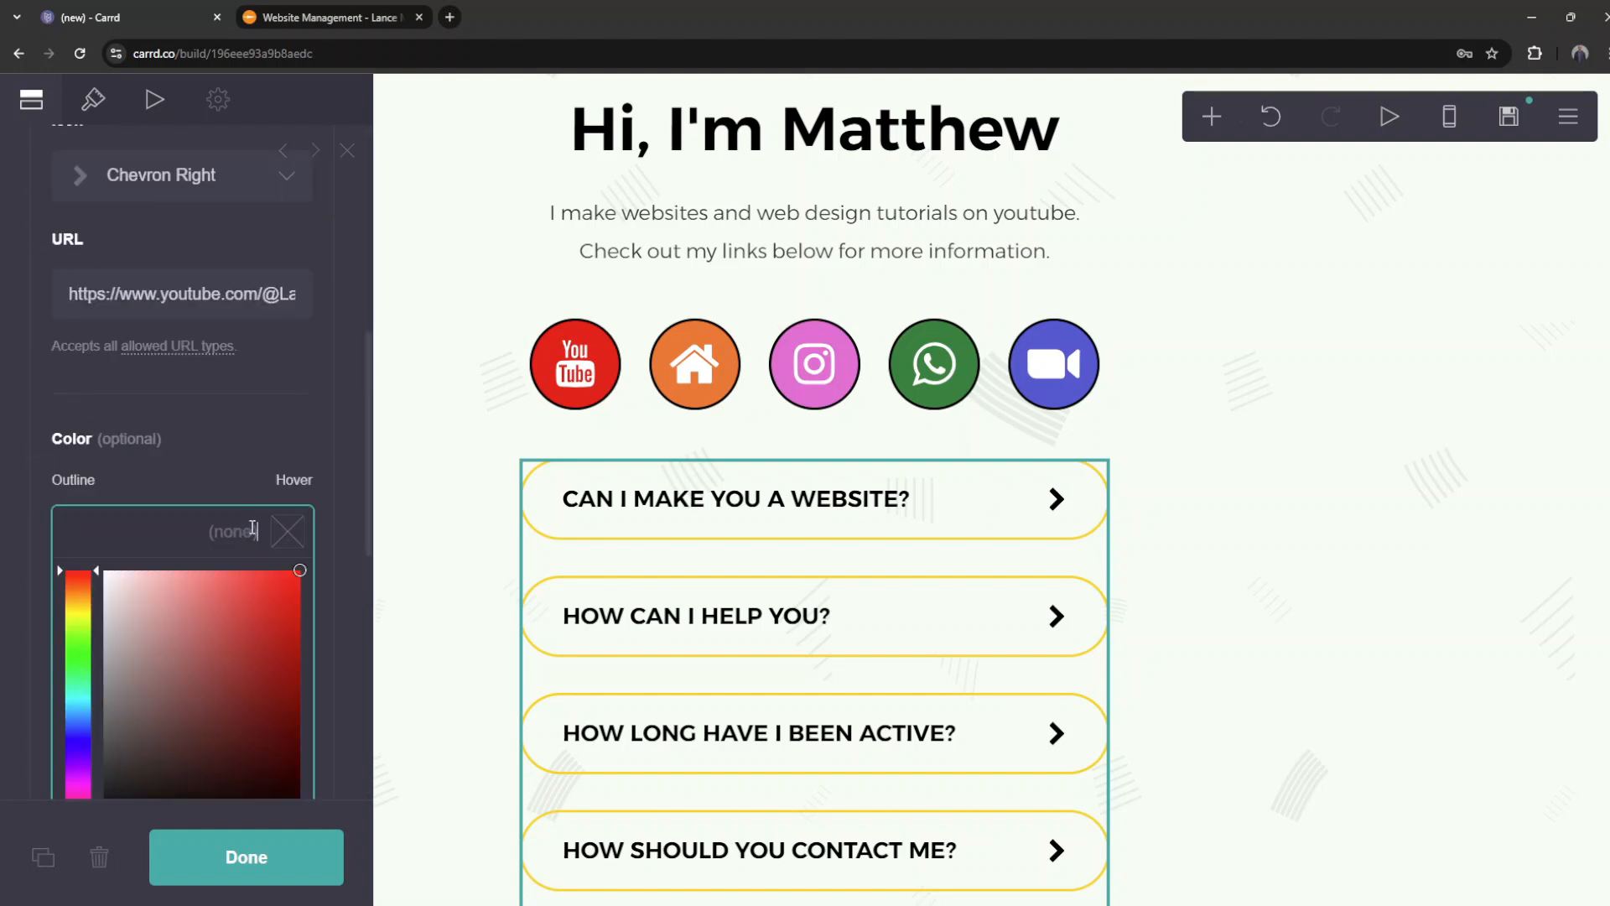
type("#000000")
scroll(501, 500, "down", 3)
scroll(780, 838, "up", 5)
scroll(838, 620, "down", 5)
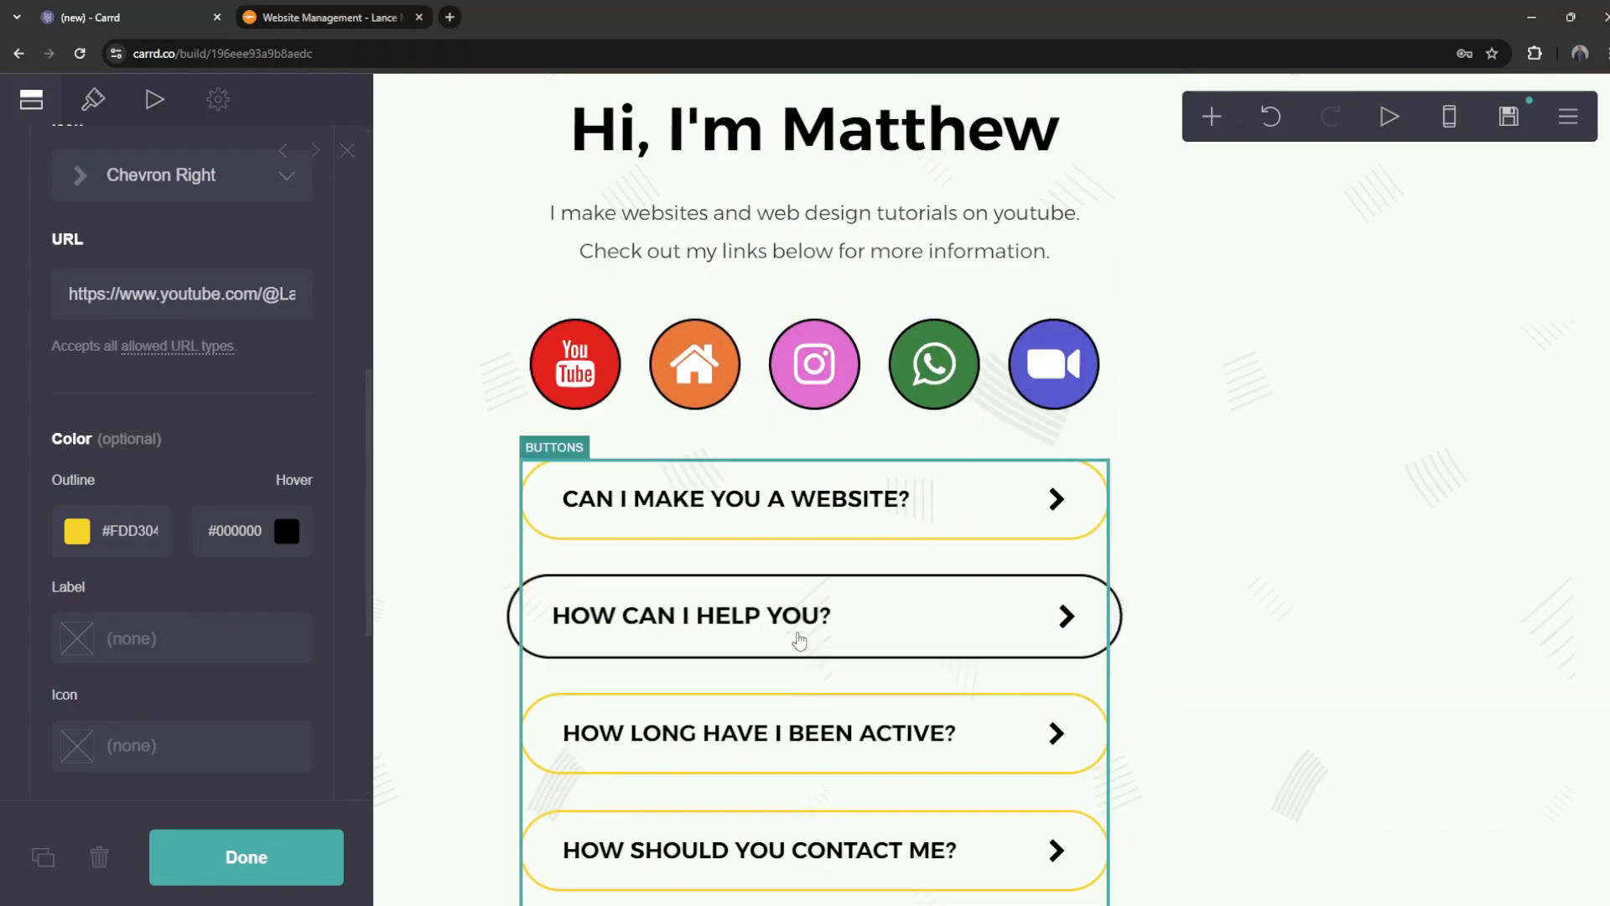
Step: Review the buttons' hover effects on the page, and set the "Can i watch your youtube videos?" hover color to #FF0000
scroll(810, 436, "up", 1)
scroll(805, 755, "down", 1)
scroll(726, 395, "up", 1)
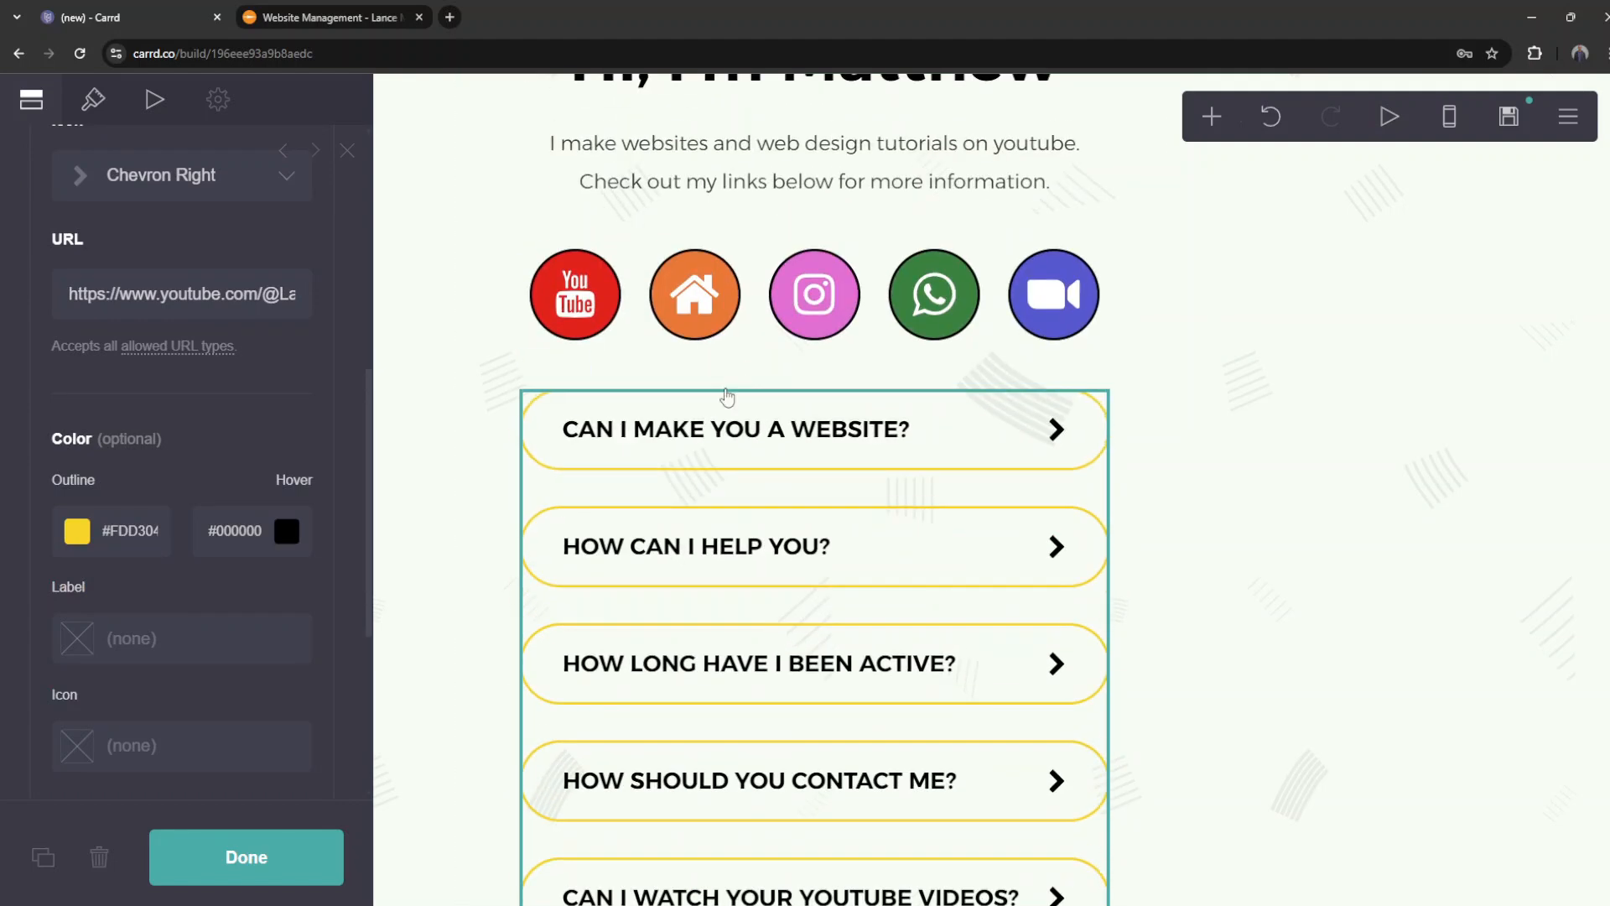
scroll(722, 750, "up", 2)
scroll(722, 751, "up", 1)
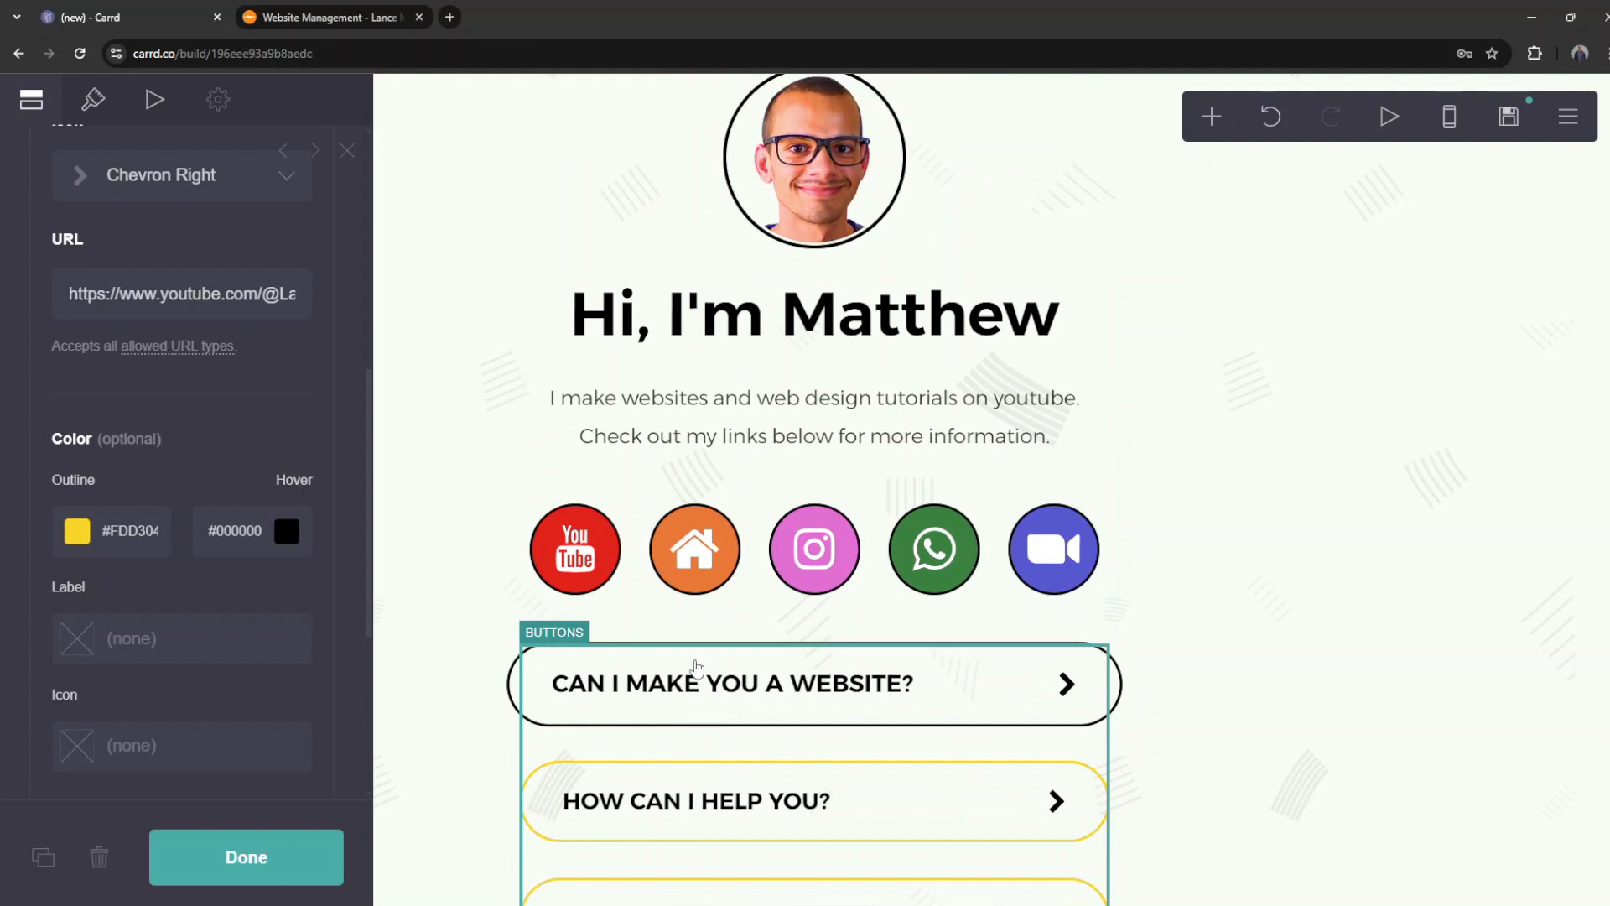
left_click(267, 534)
scroll(713, 730, "down", 1)
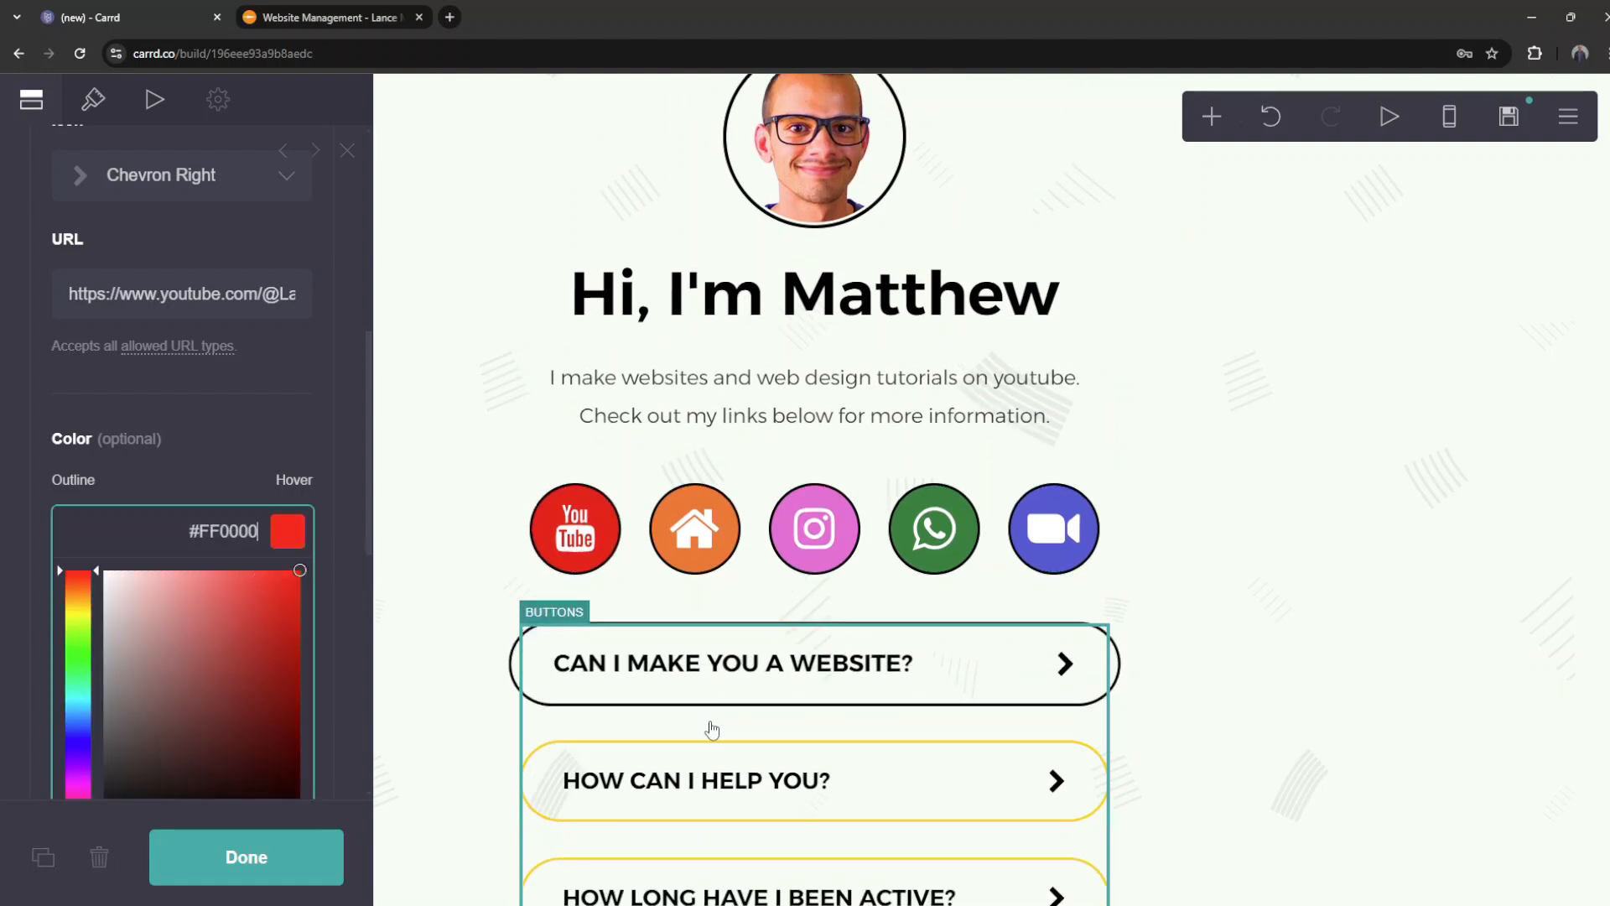
left_click(206, 488)
scroll(709, 646, "down", 2)
scroll(717, 685, "down", 1)
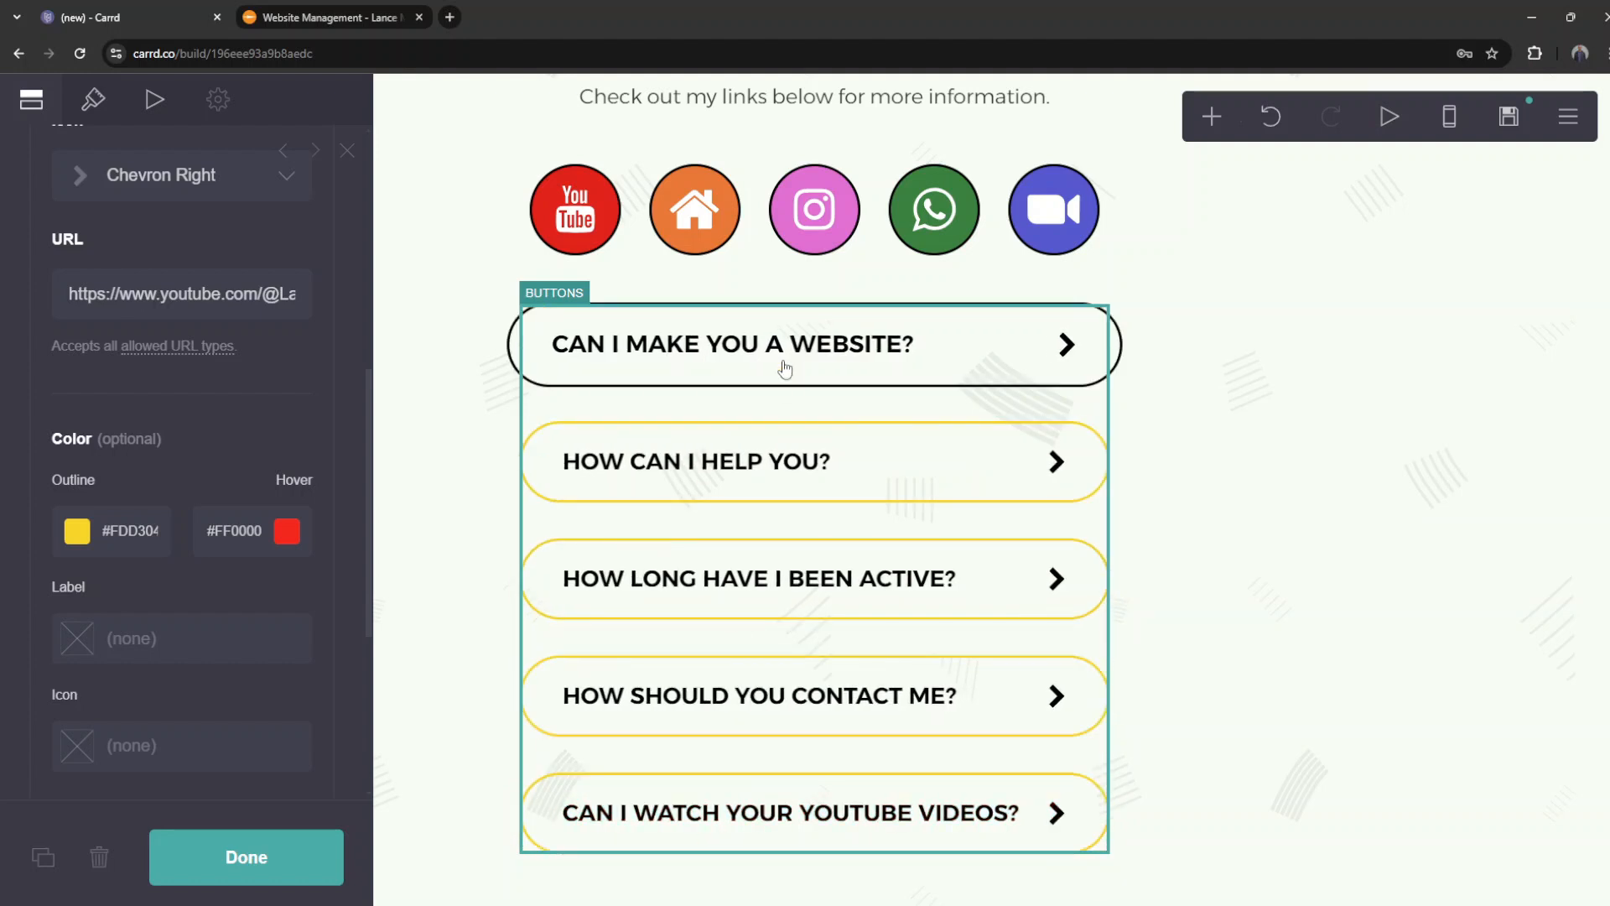
Step: Copy the orange background color #F2732C from the Home social icon
scroll(858, 436, "up", 2)
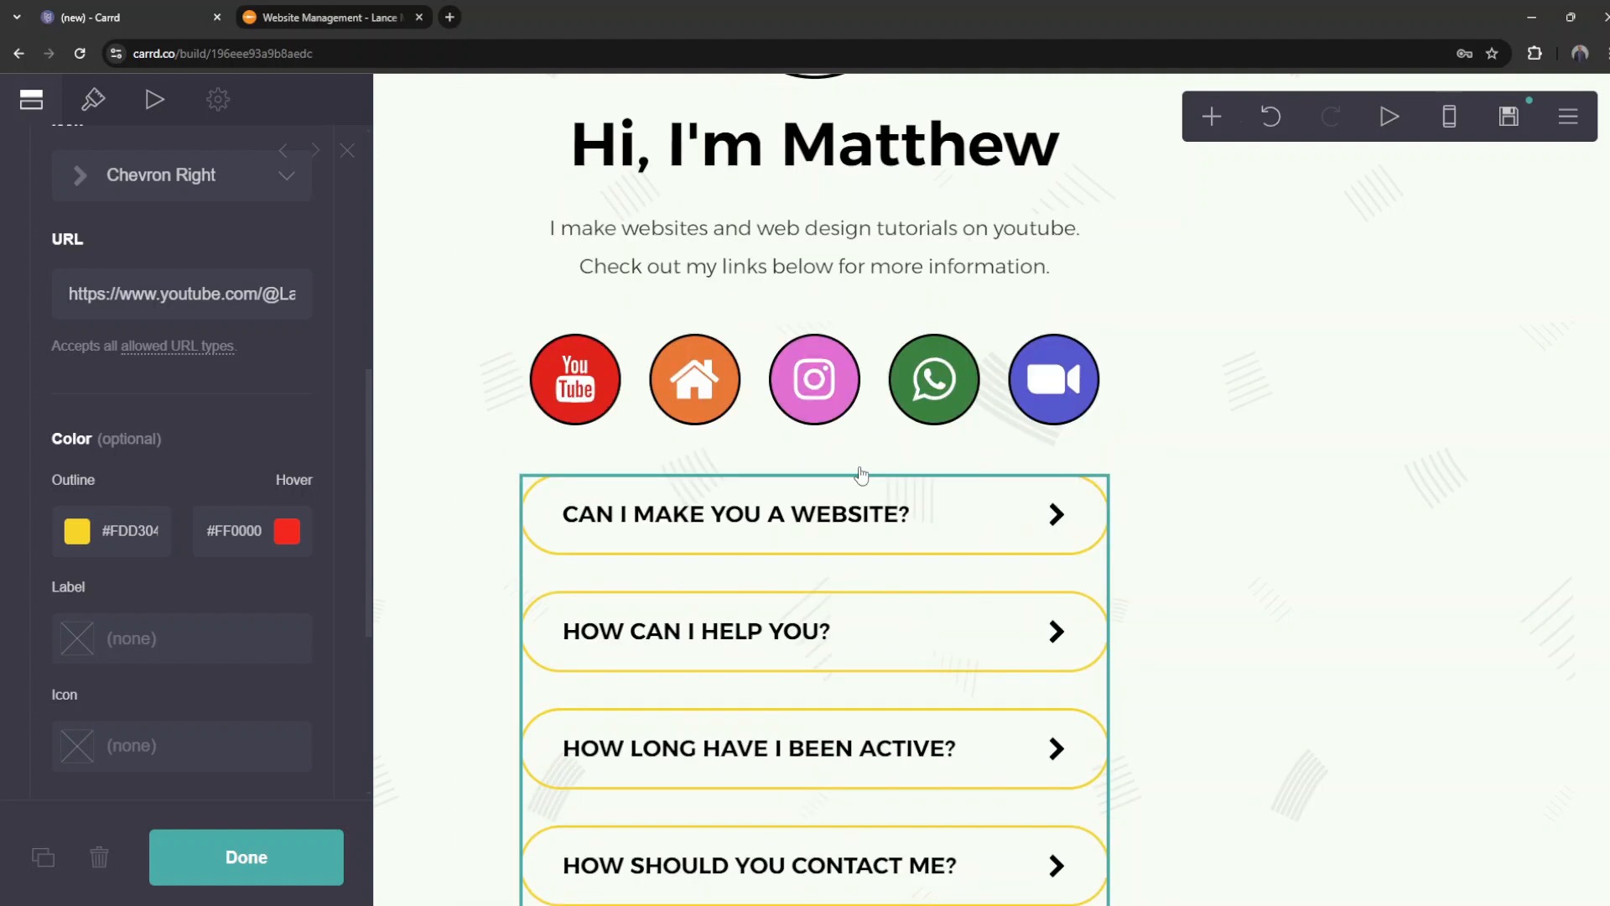
scroll(137, 402, "up", 6)
left_click(594, 367)
left_click(109, 336)
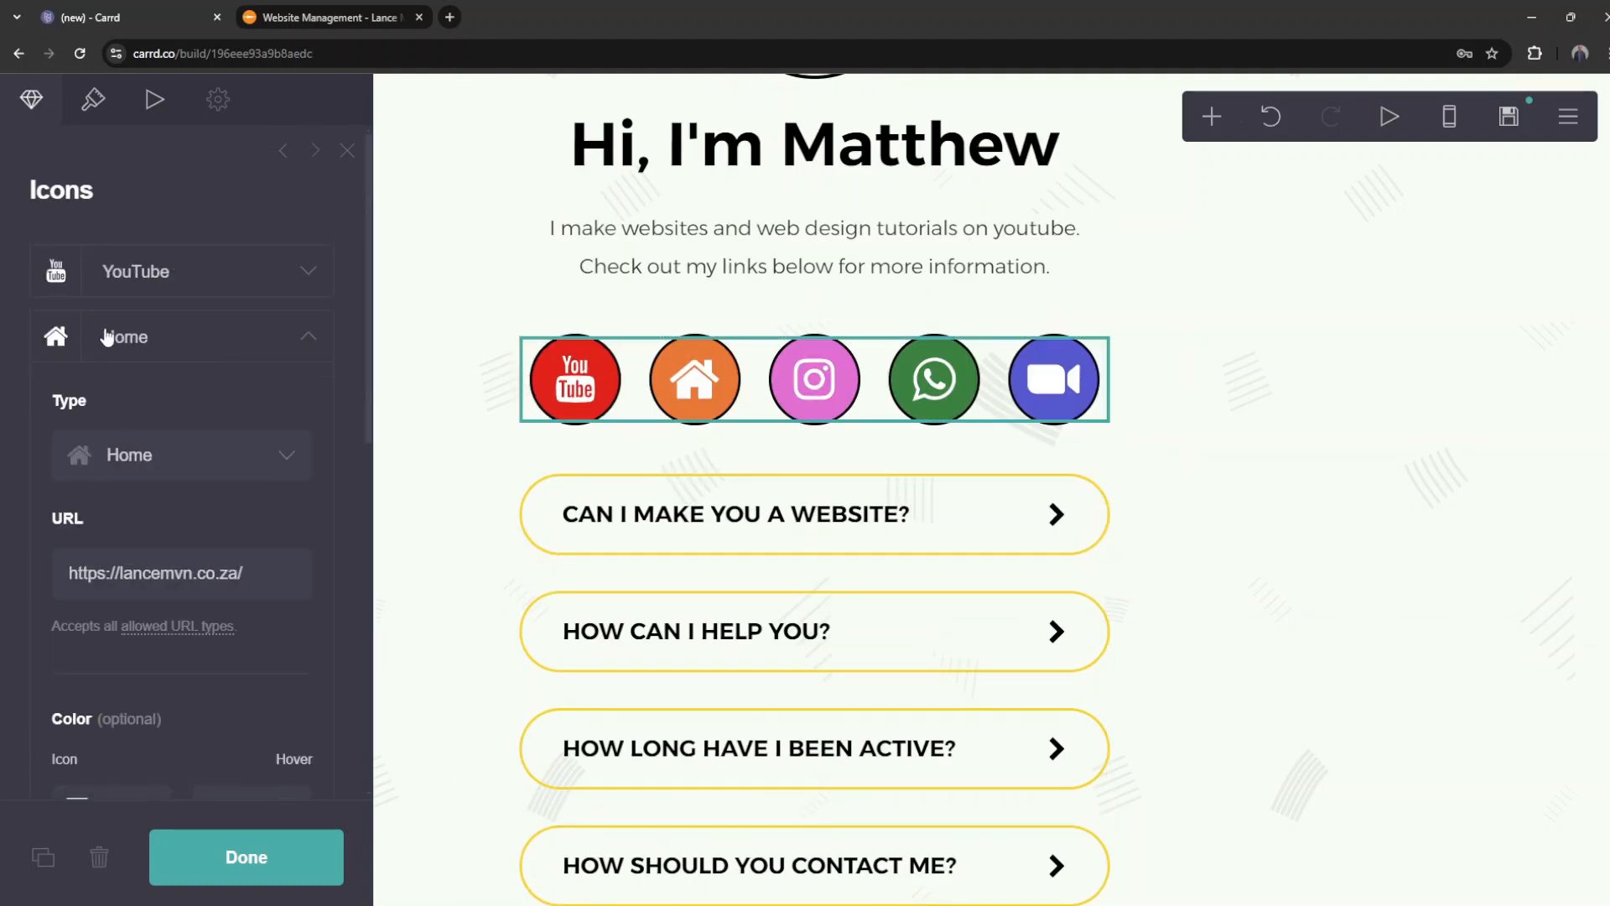
scroll(134, 436, "down", 3)
left_click(151, 663)
key("ctrl+c")
Step: Set the "Can i make you a website?" button's hover color to the copied #F2732C and check the effect on the page
left_click(813, 536)
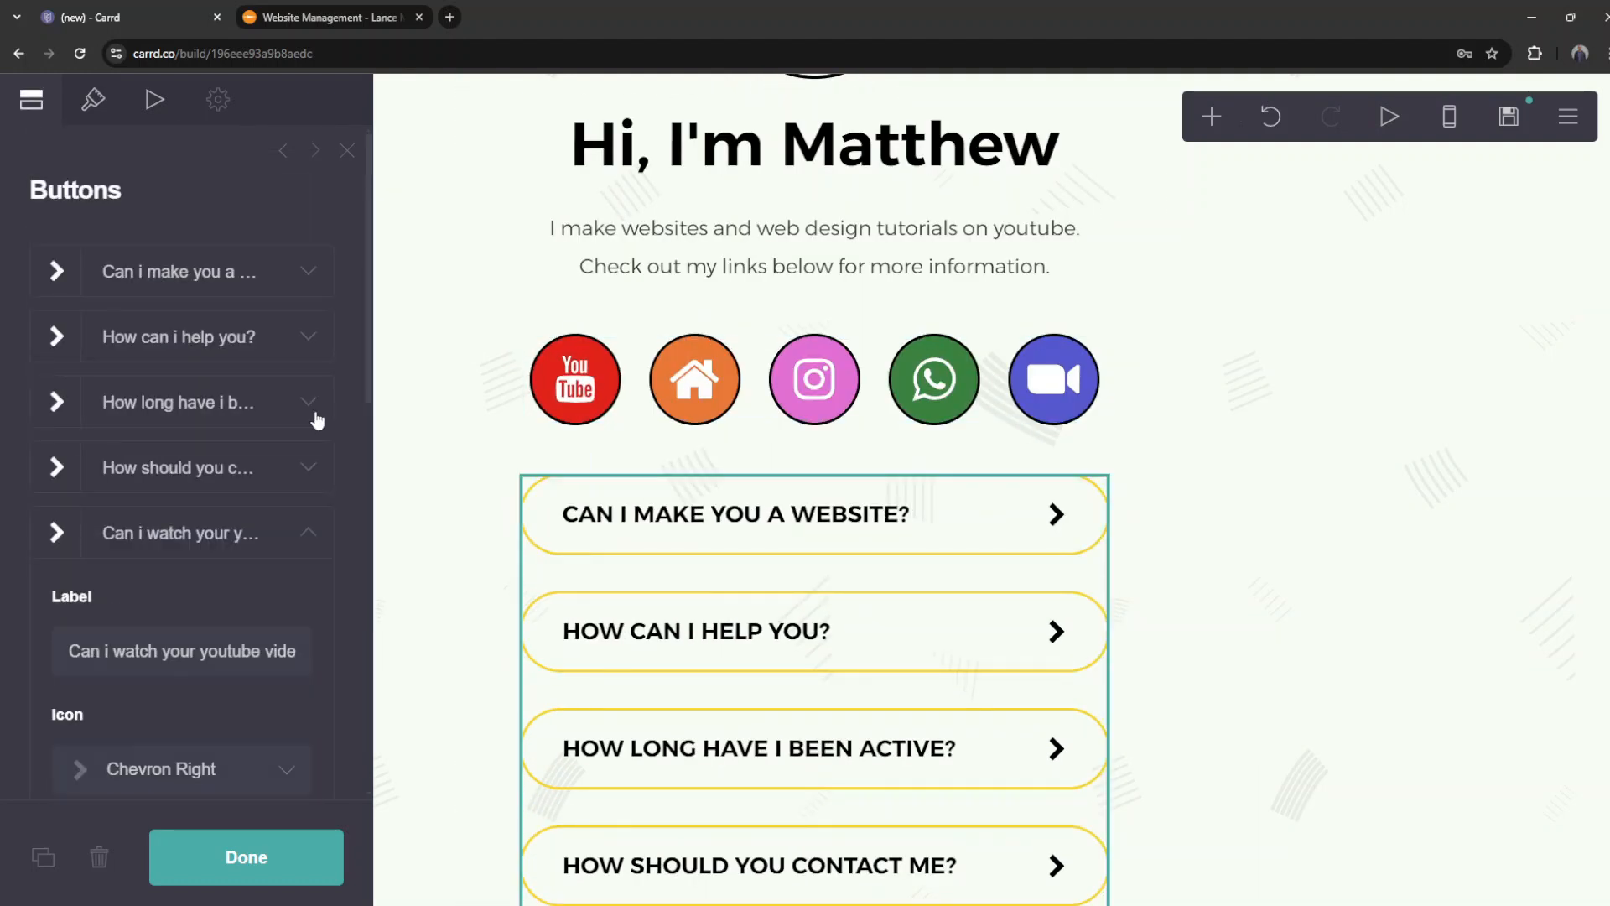
left_click(197, 289)
scroll(198, 511, "down", 5)
left_click(225, 445)
key("ctrl+v")
left_click(296, 375)
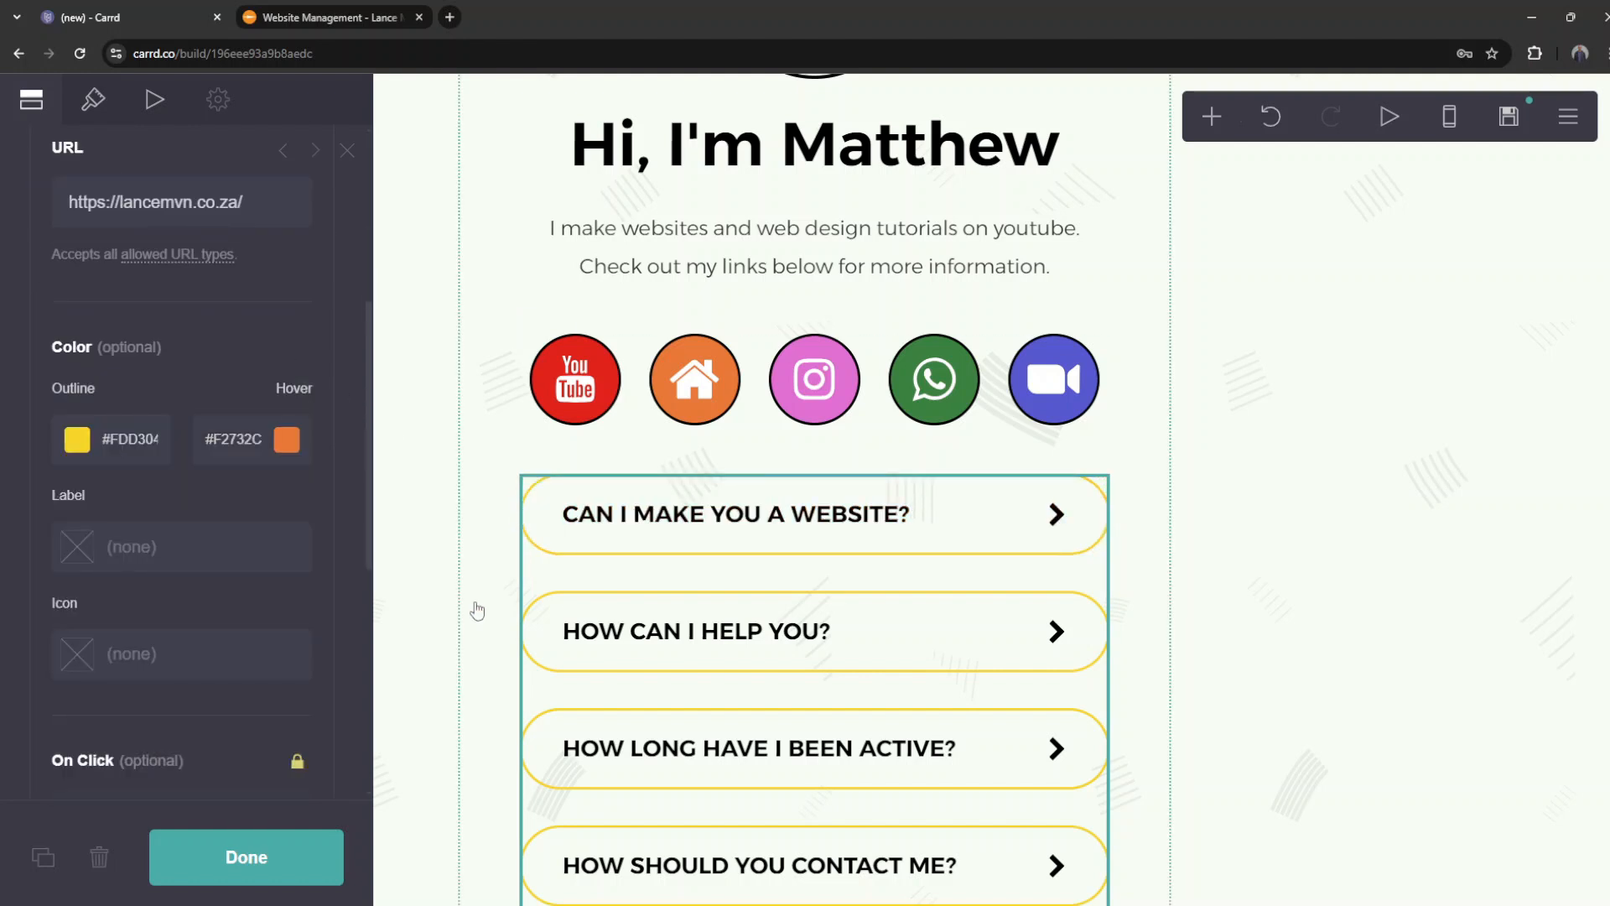
scroll(471, 607, "up", 2)
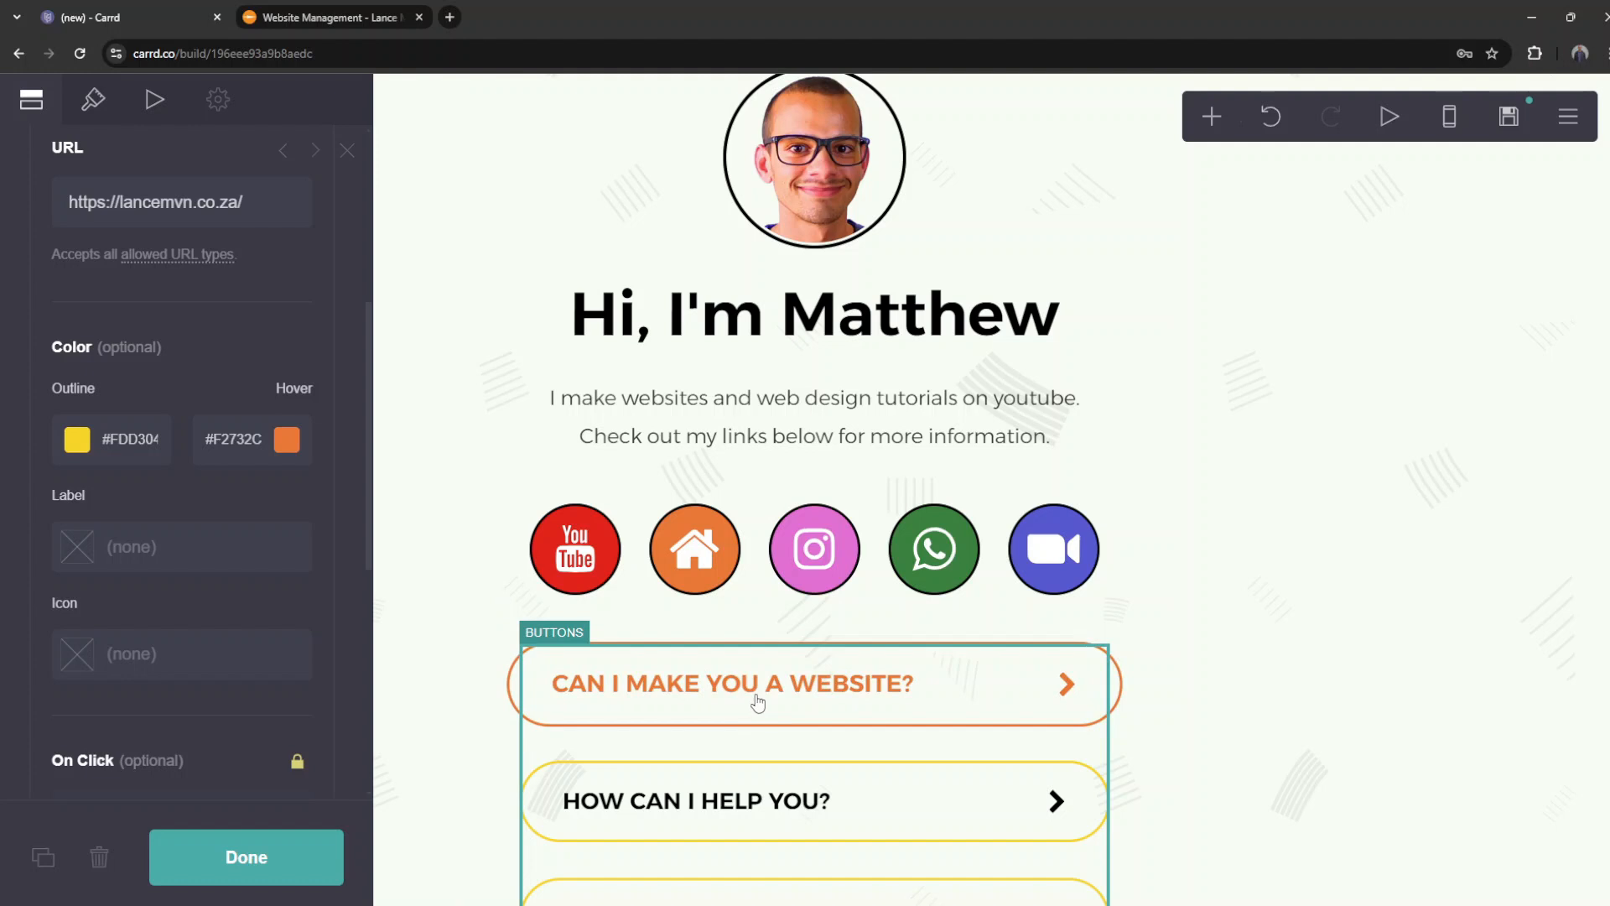
scroll(758, 696, "down", 1)
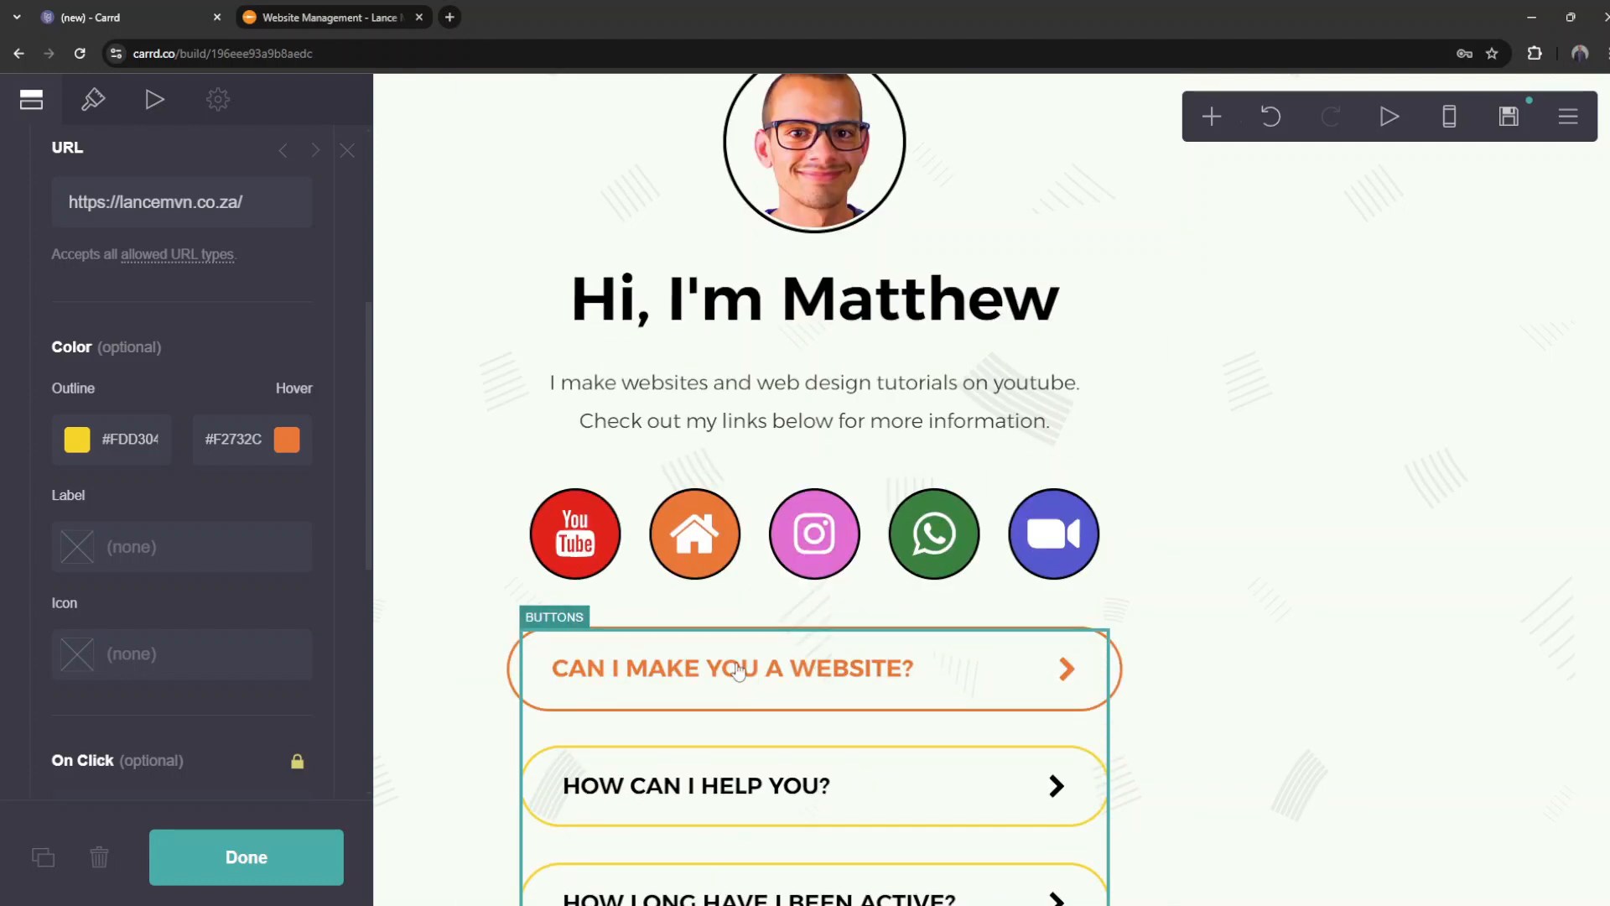
Step: Set the "How can i help you?" button's hover color to the copied orange #F2732C
scroll(285, 428, "up", 5)
left_click(220, 272)
left_click(236, 340)
scroll(226, 495, "down", 3)
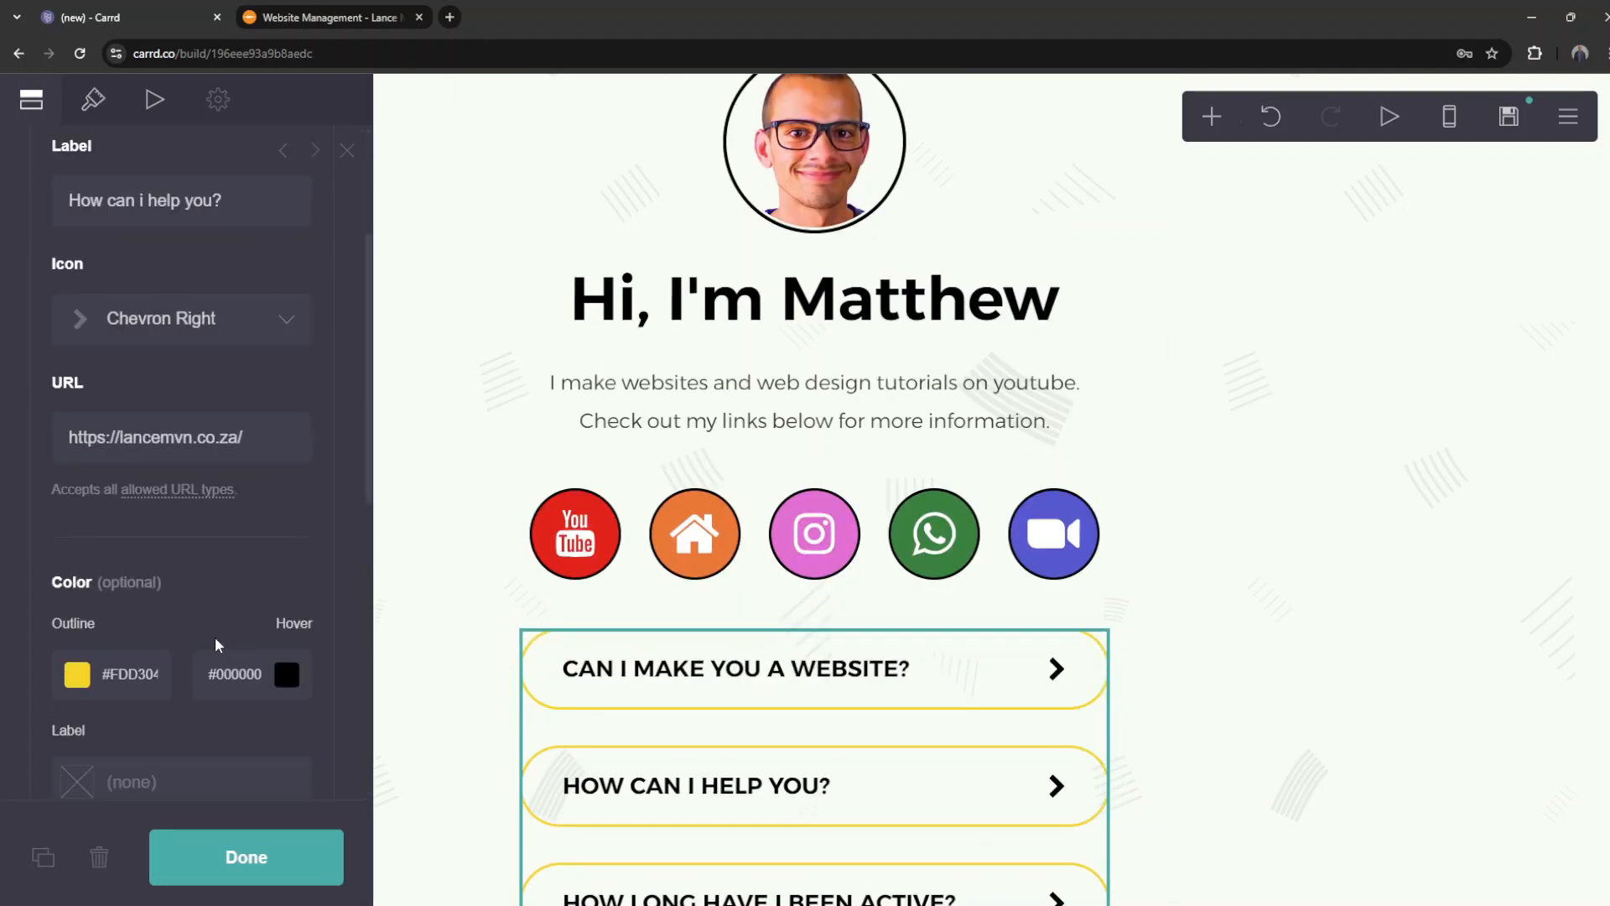
left_click_drag(260, 672, 171, 669)
key("ctrl+v")
left_click(236, 584)
Step: Copy the green background color #30823D from the WhatsApp social icon
scroll(184, 503, "down", 4)
scroll(713, 695, "down", 4)
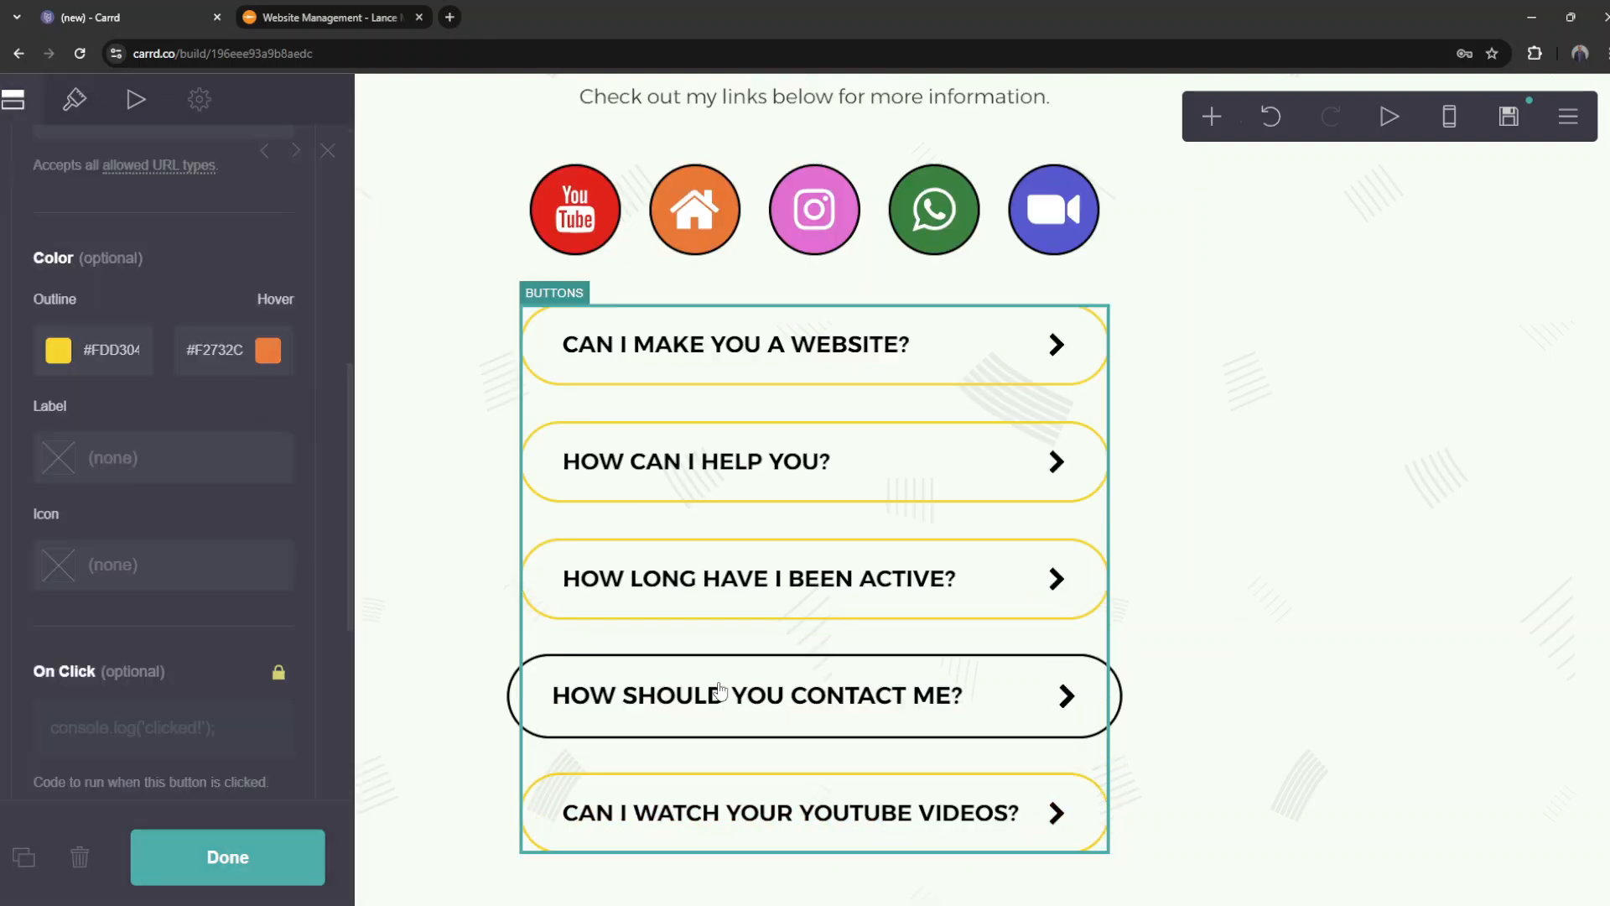
left_click(695, 208)
left_click(308, 334)
left_click(219, 467)
scroll(172, 570, "down", 5)
left_click(217, 621)
key("ctrl+c")
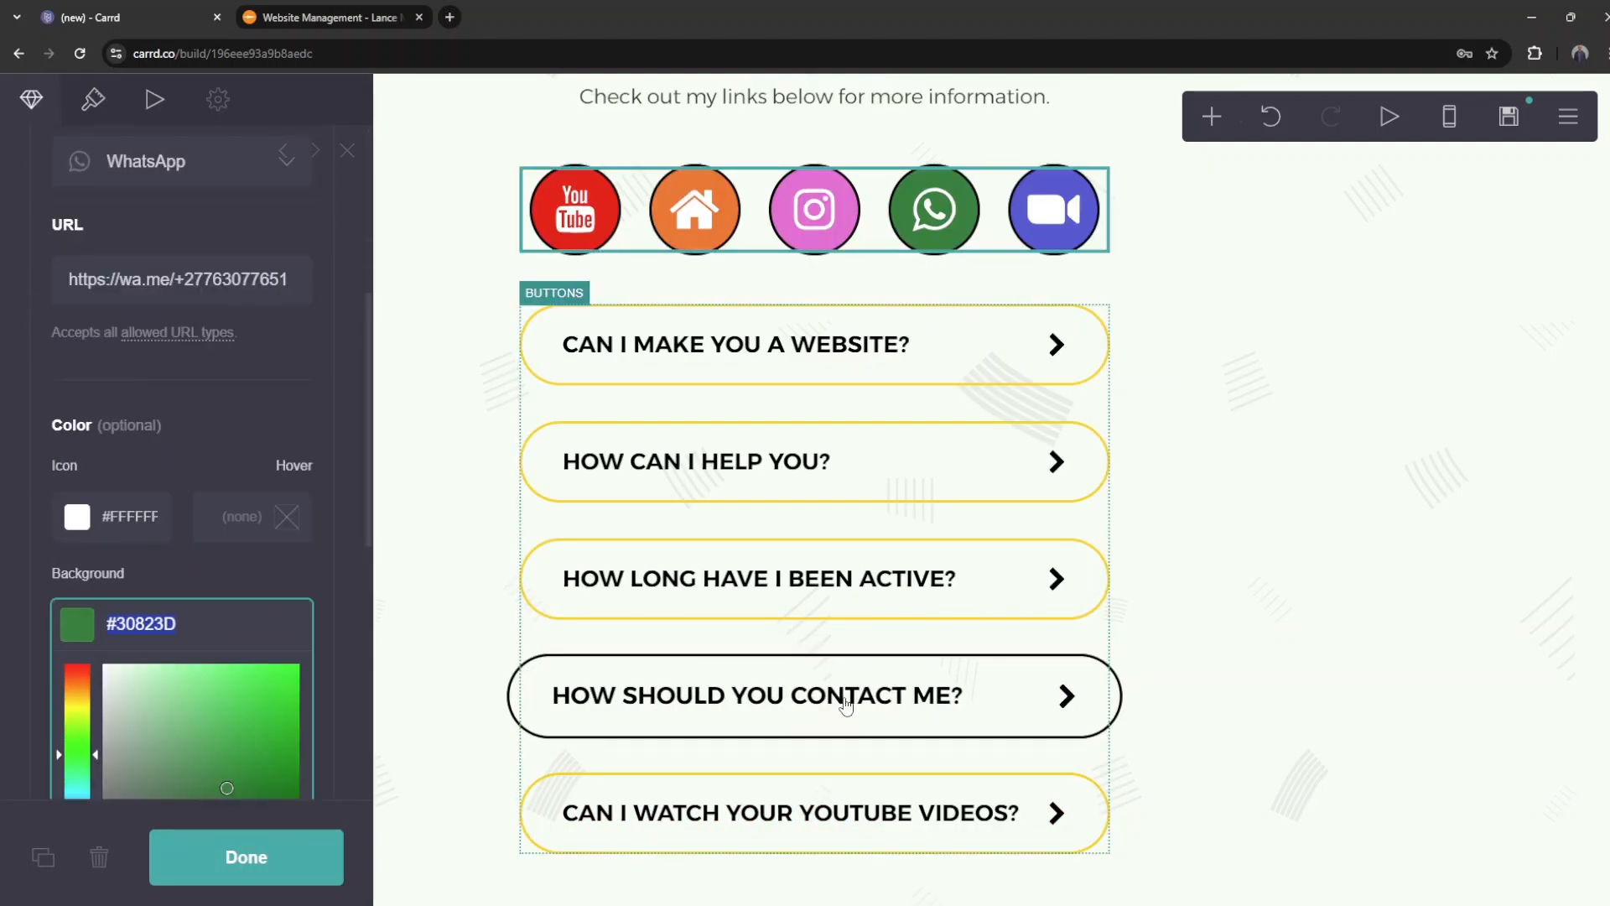
Step: Set the "How should you contact me?" button's hover color to the copied #30823D, keeping its outline at #FDD304
left_click(868, 587)
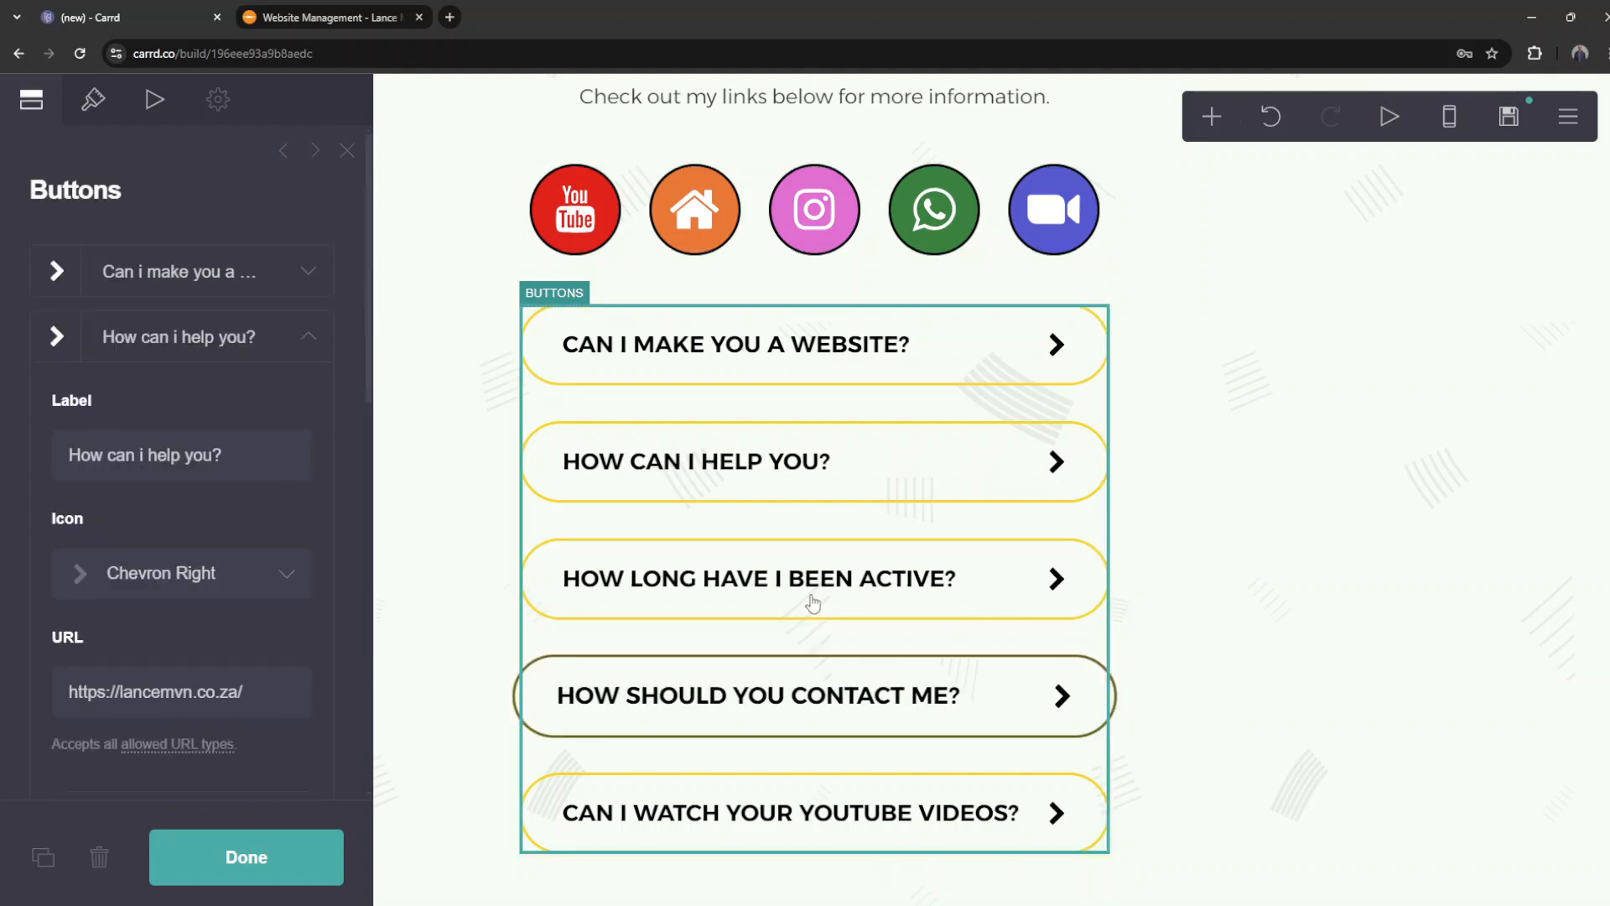
left_click(335, 333)
left_click(236, 462)
scroll(143, 464, "down", 7)
left_click(142, 464)
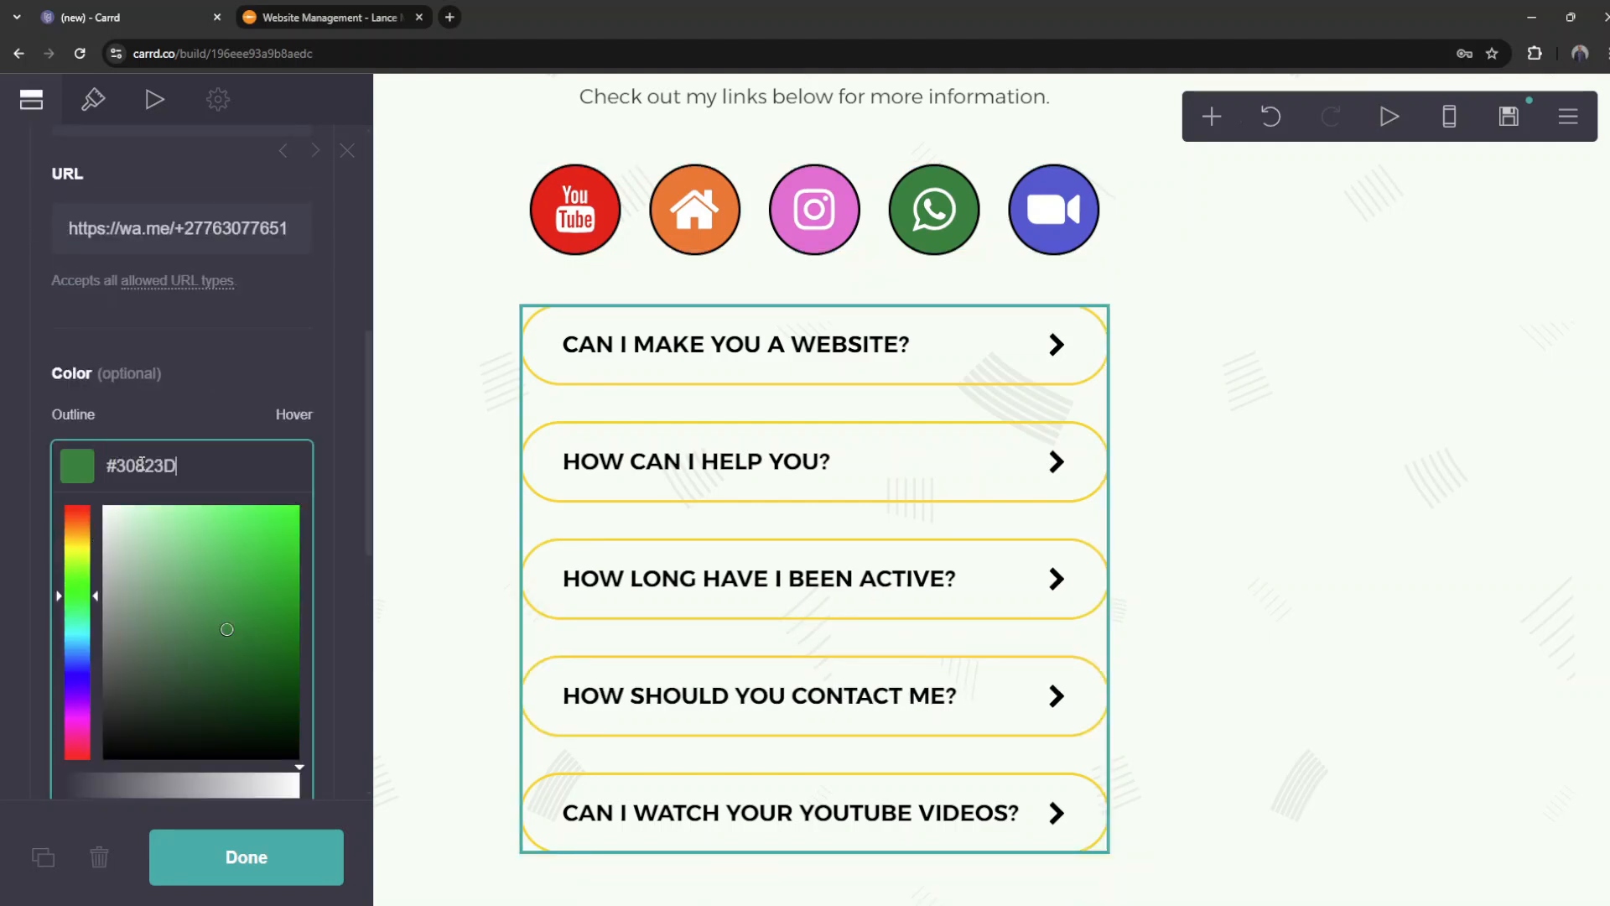
left_click(191, 457)
left_click(221, 463)
key("ctrl+v")
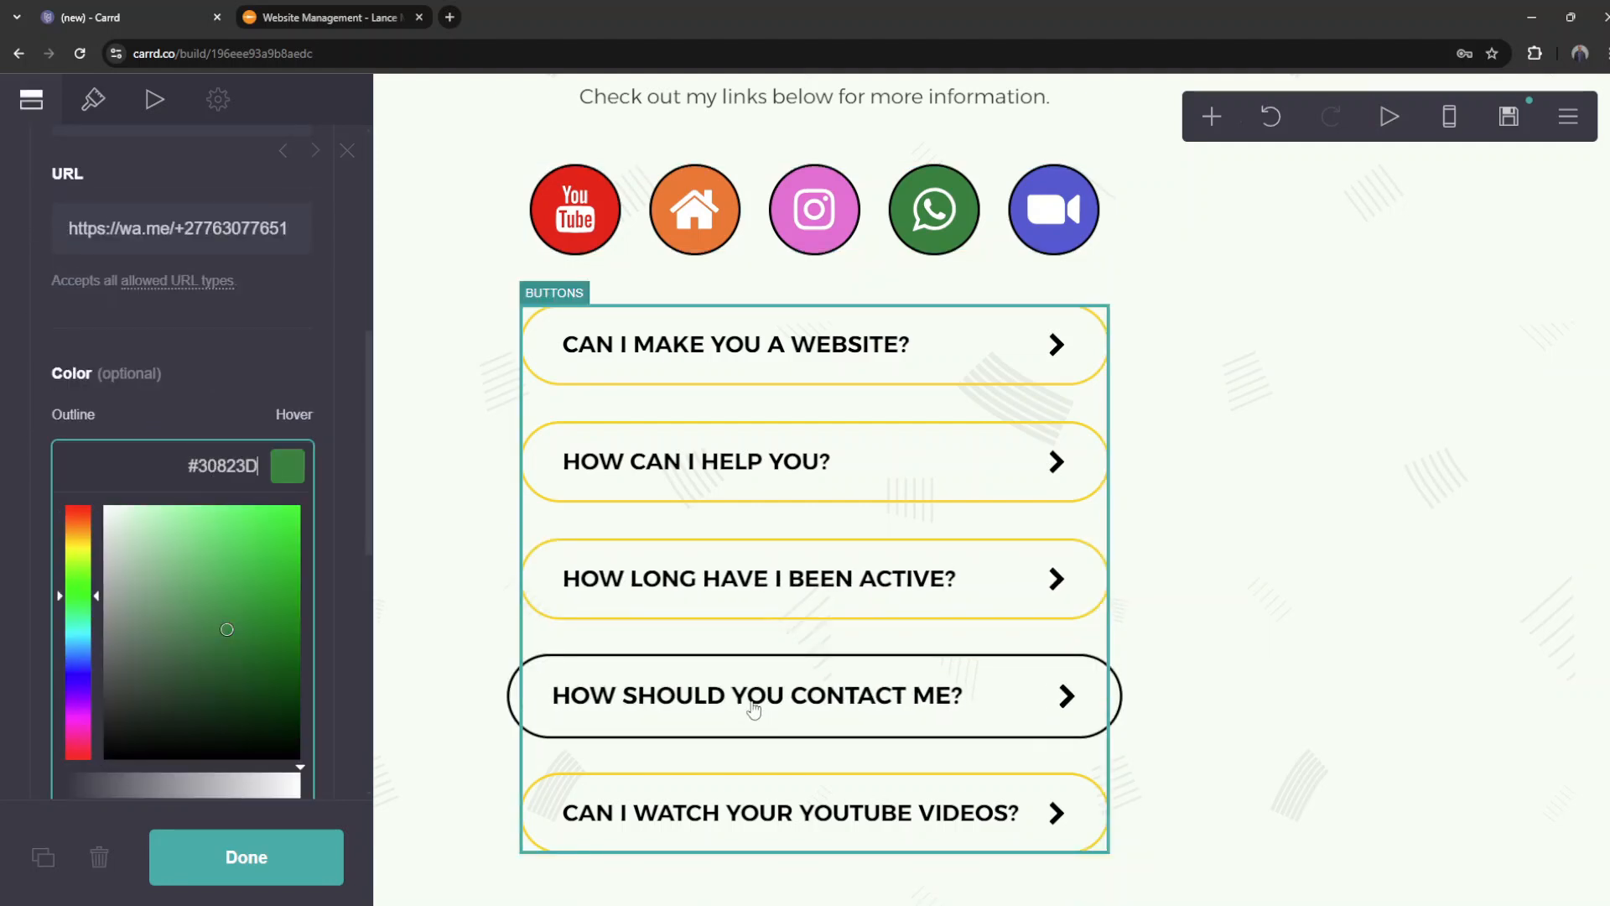
left_click(788, 703)
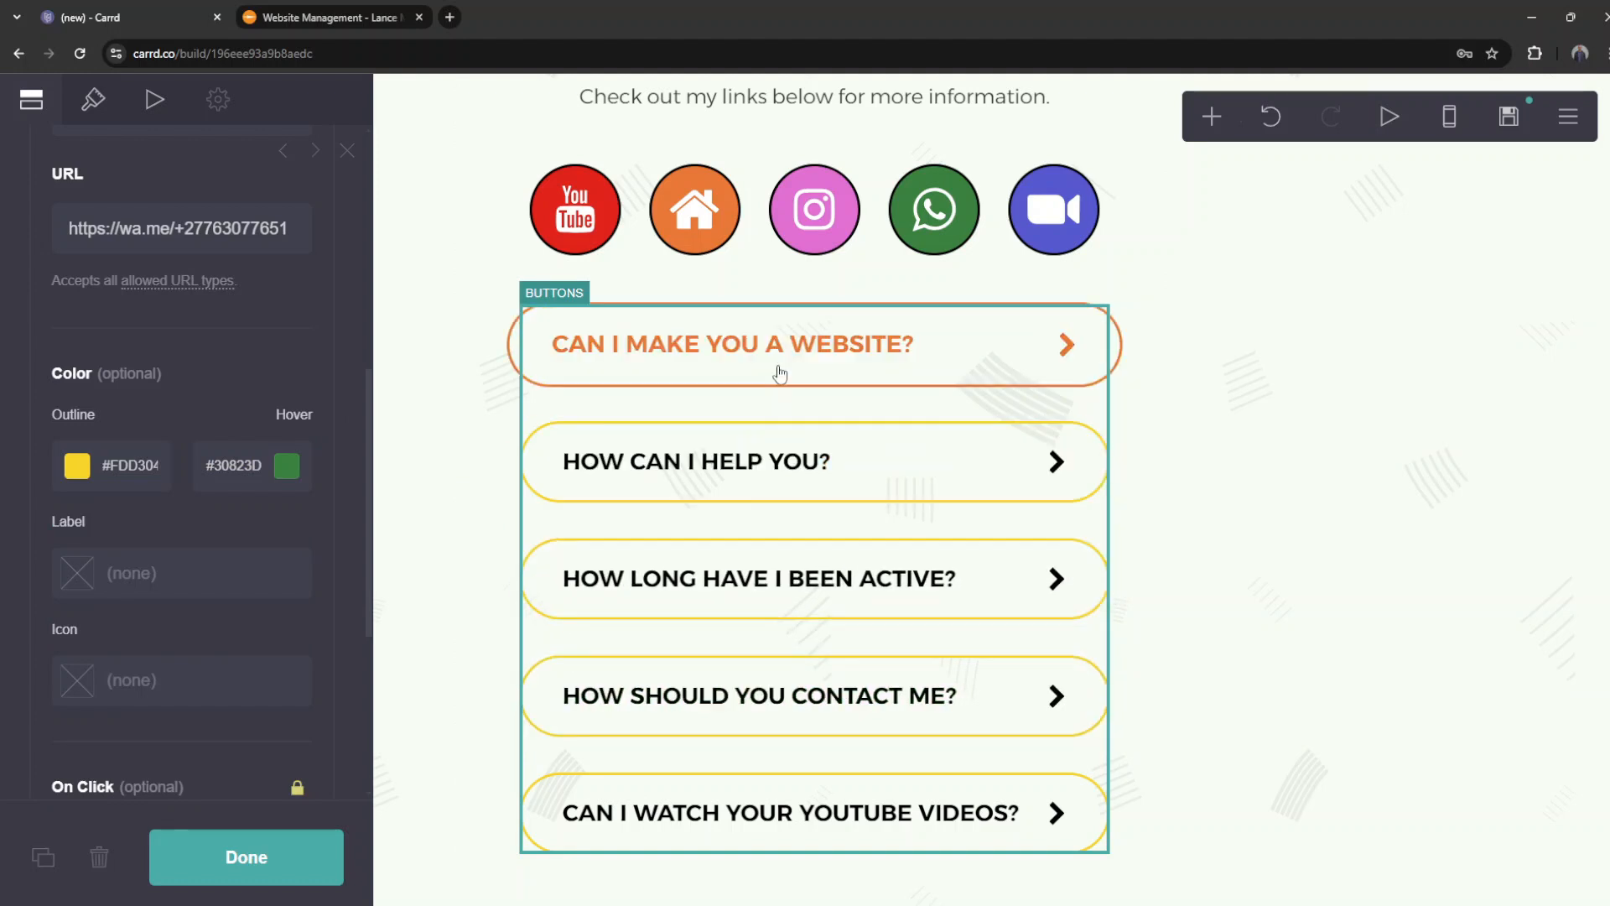
Step: Reorder the link buttons: help, YouTube videos, website, contact, and how long active last
scroll(386, 407, "up", 4)
scroll(372, 404, "up", 6)
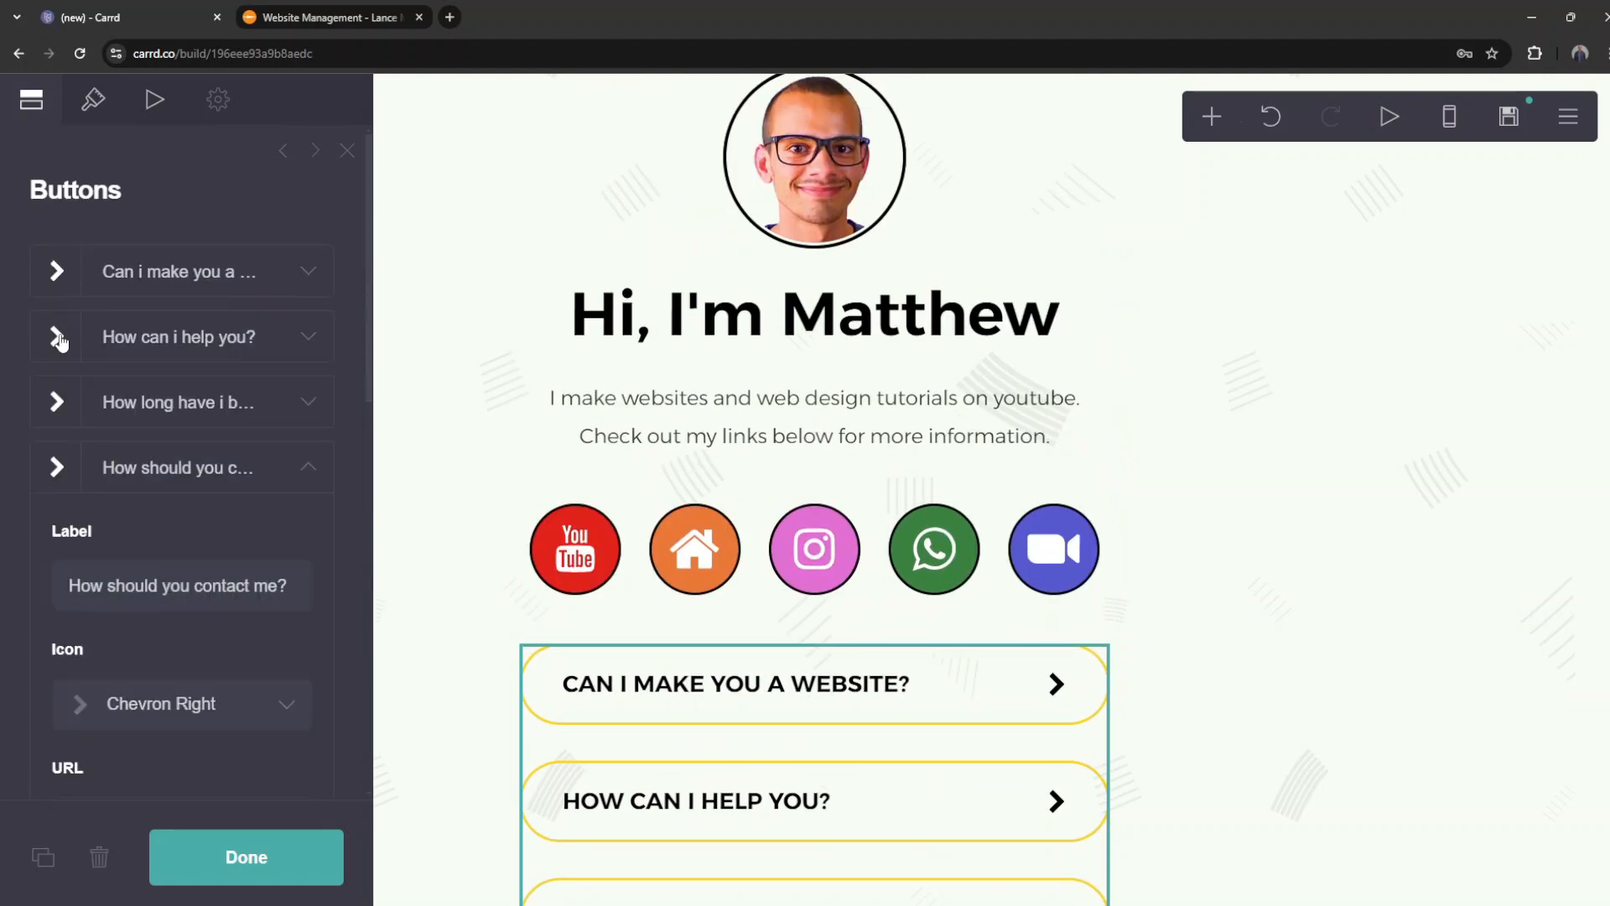
scroll(675, 495, "down", 4)
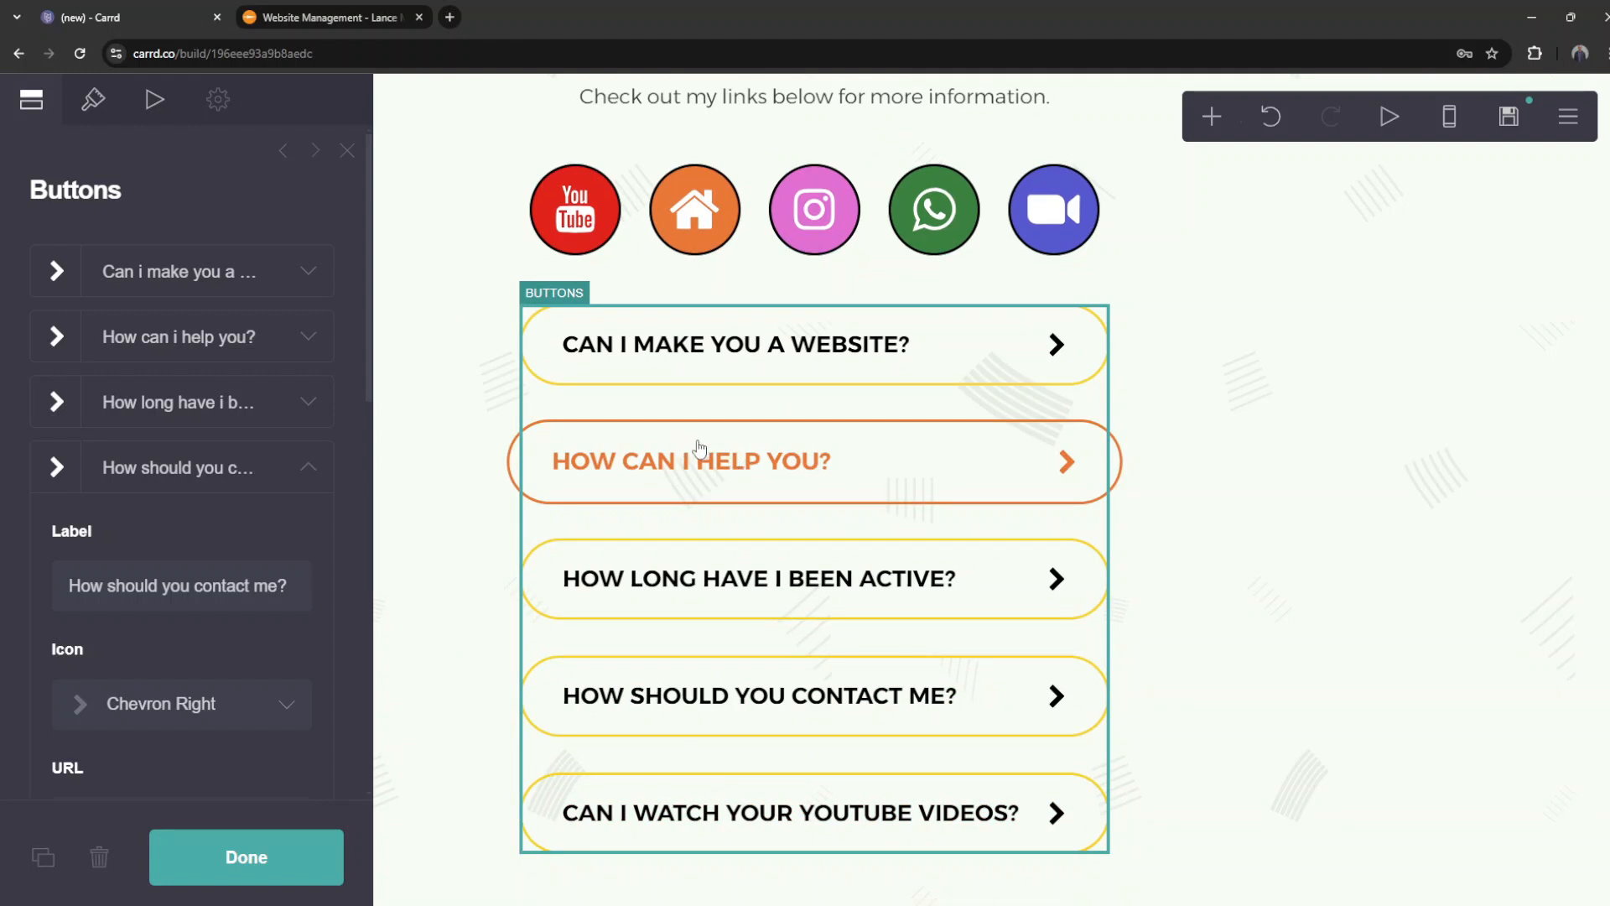
left_click_drag(198, 359, 196, 268)
left_click_drag(198, 348, 200, 329)
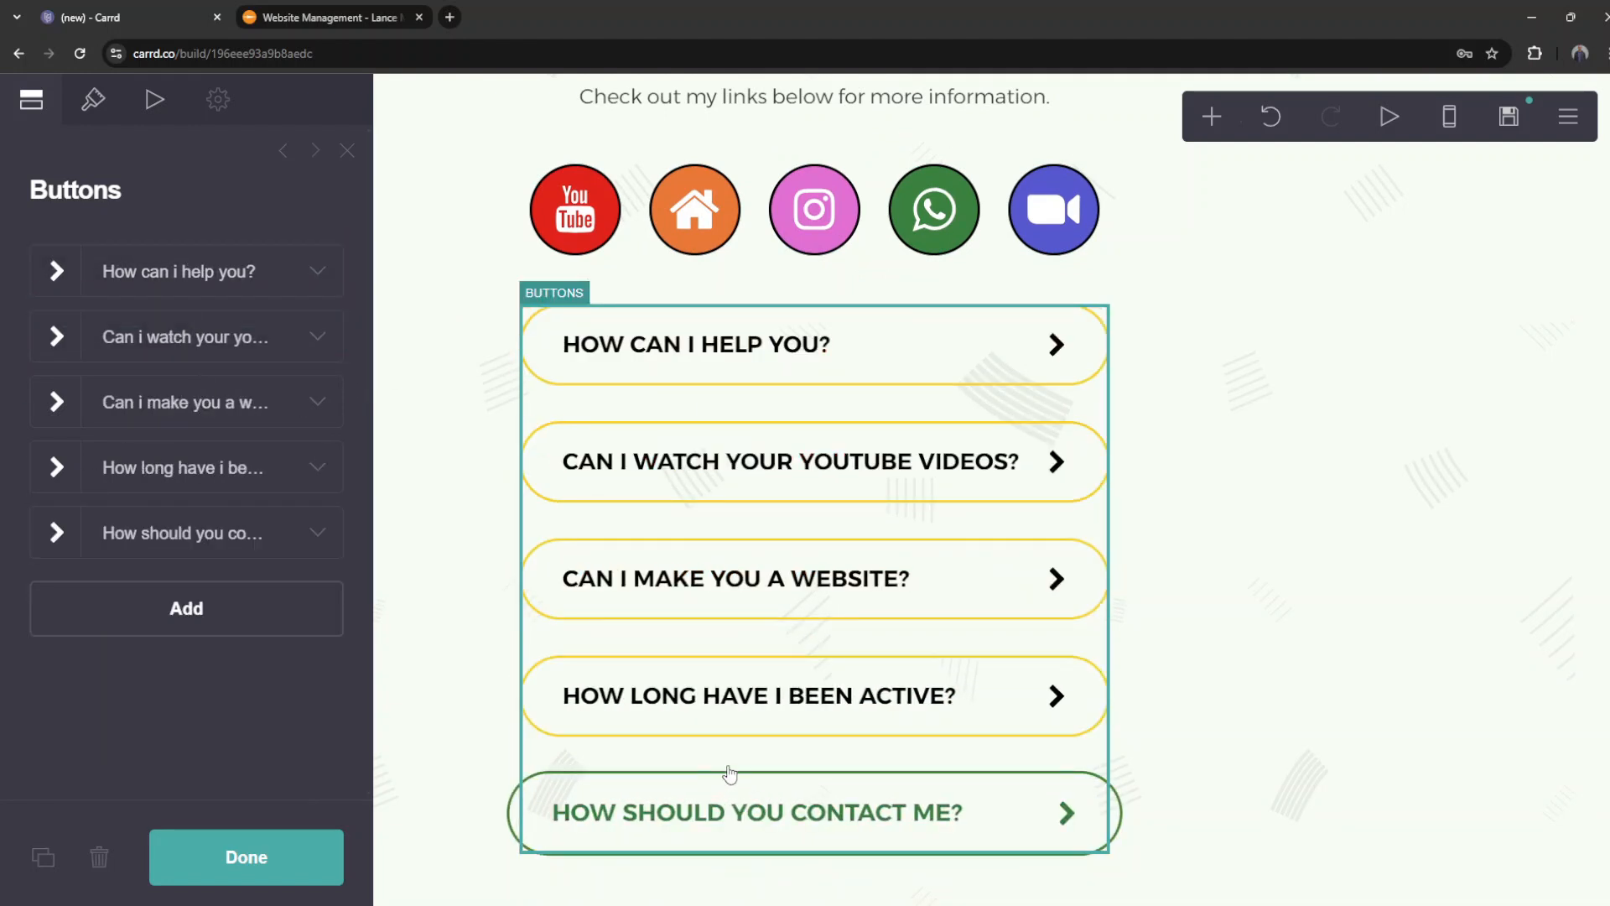
left_click_drag(254, 450, 254, 457)
scroll(812, 546, "up", 3)
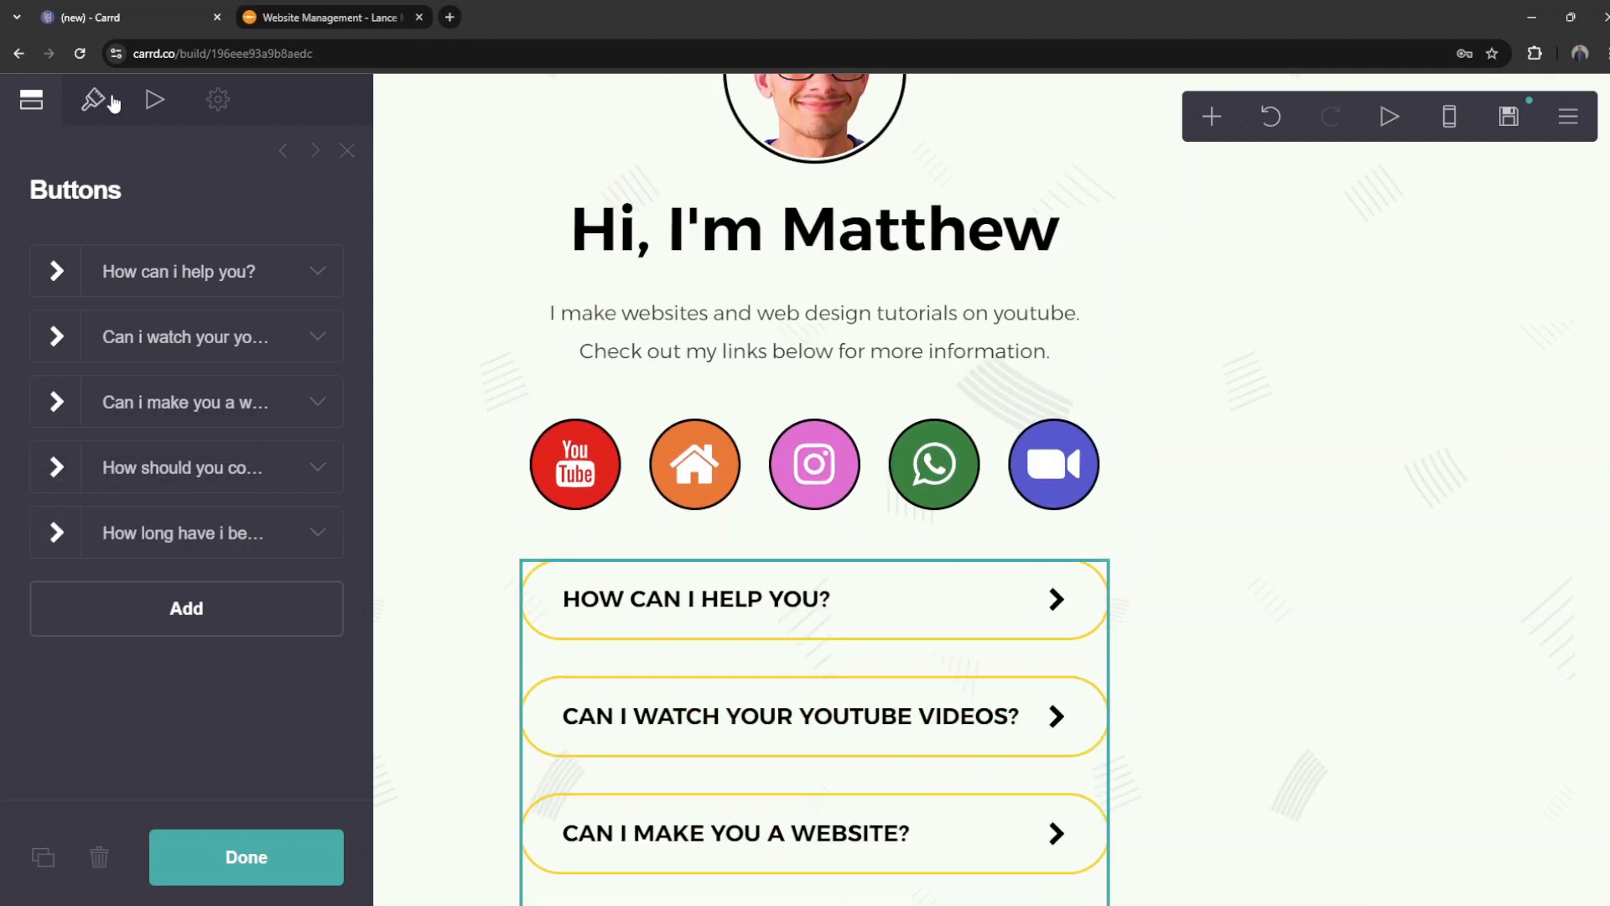
Step: Try the Label Only, Icon + Label and Label + Icon layouts on the link buttons and return to Wide Label + Icon
left_click(92, 99)
left_click(181, 398)
left_click(178, 438)
scroll(647, 388, "down", 4)
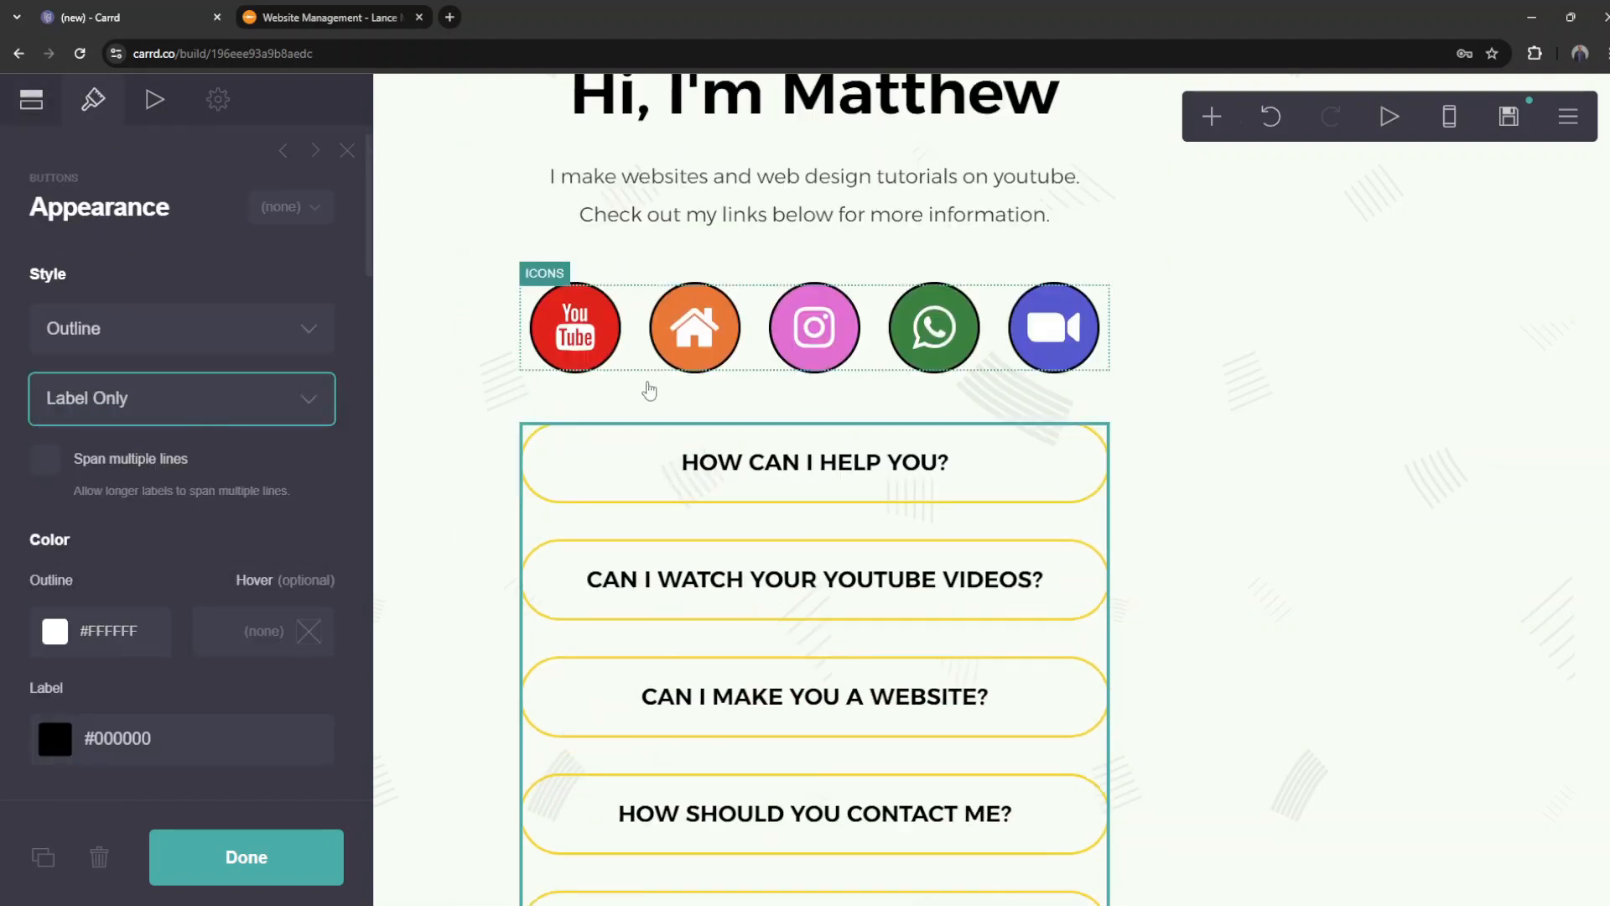
scroll(826, 755, "up", 3)
left_click(235, 399)
left_click(229, 456)
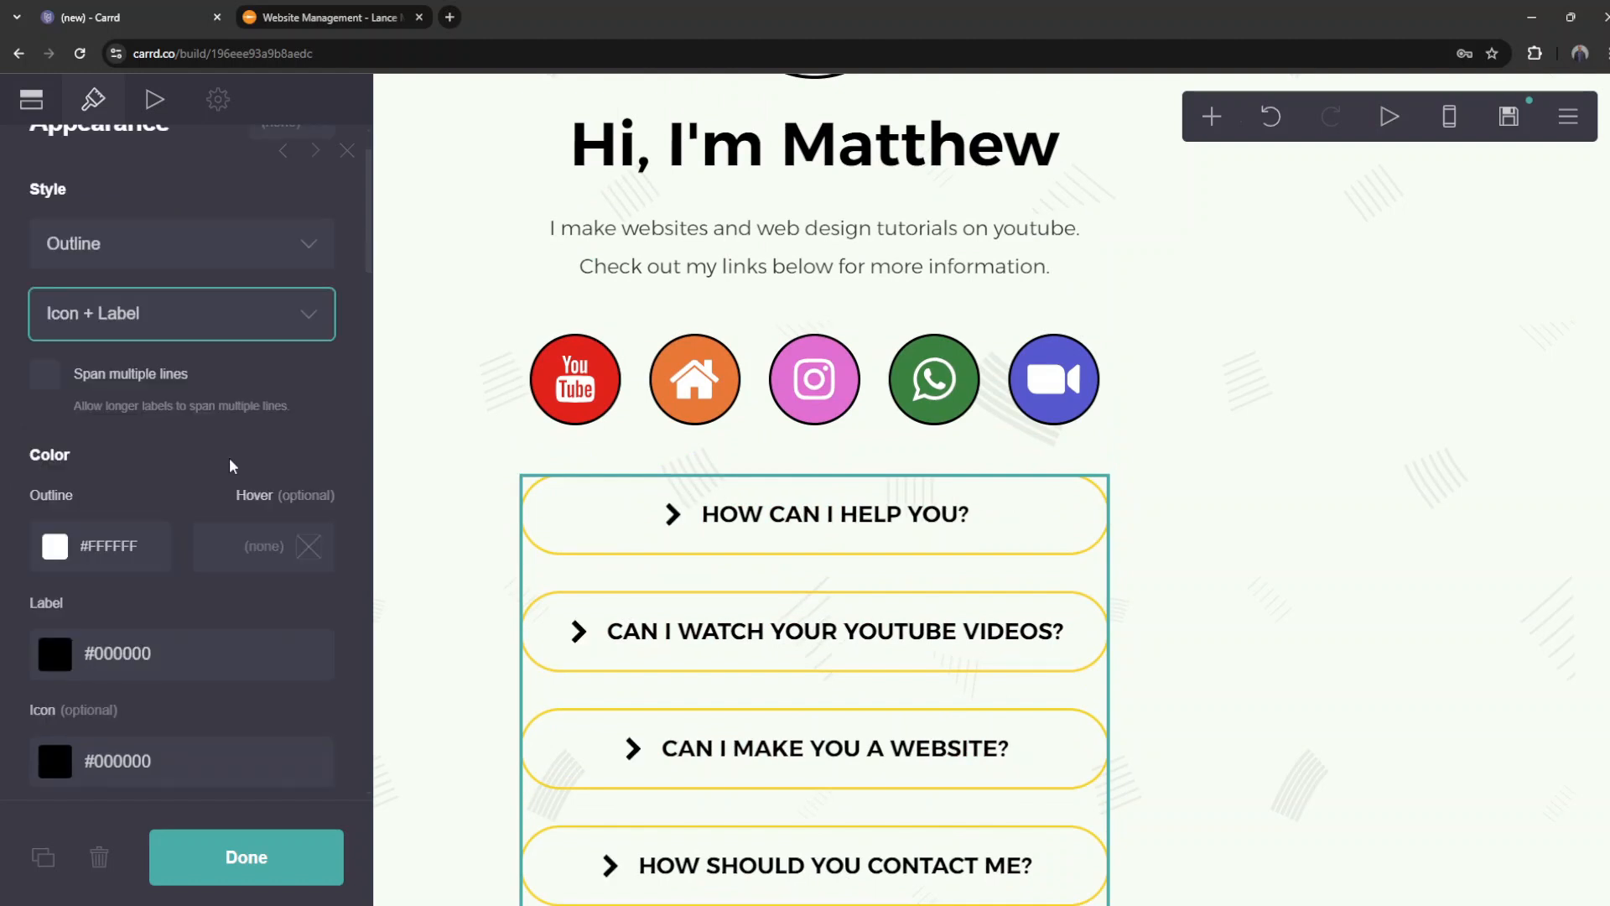
left_click(253, 304)
left_click(230, 416)
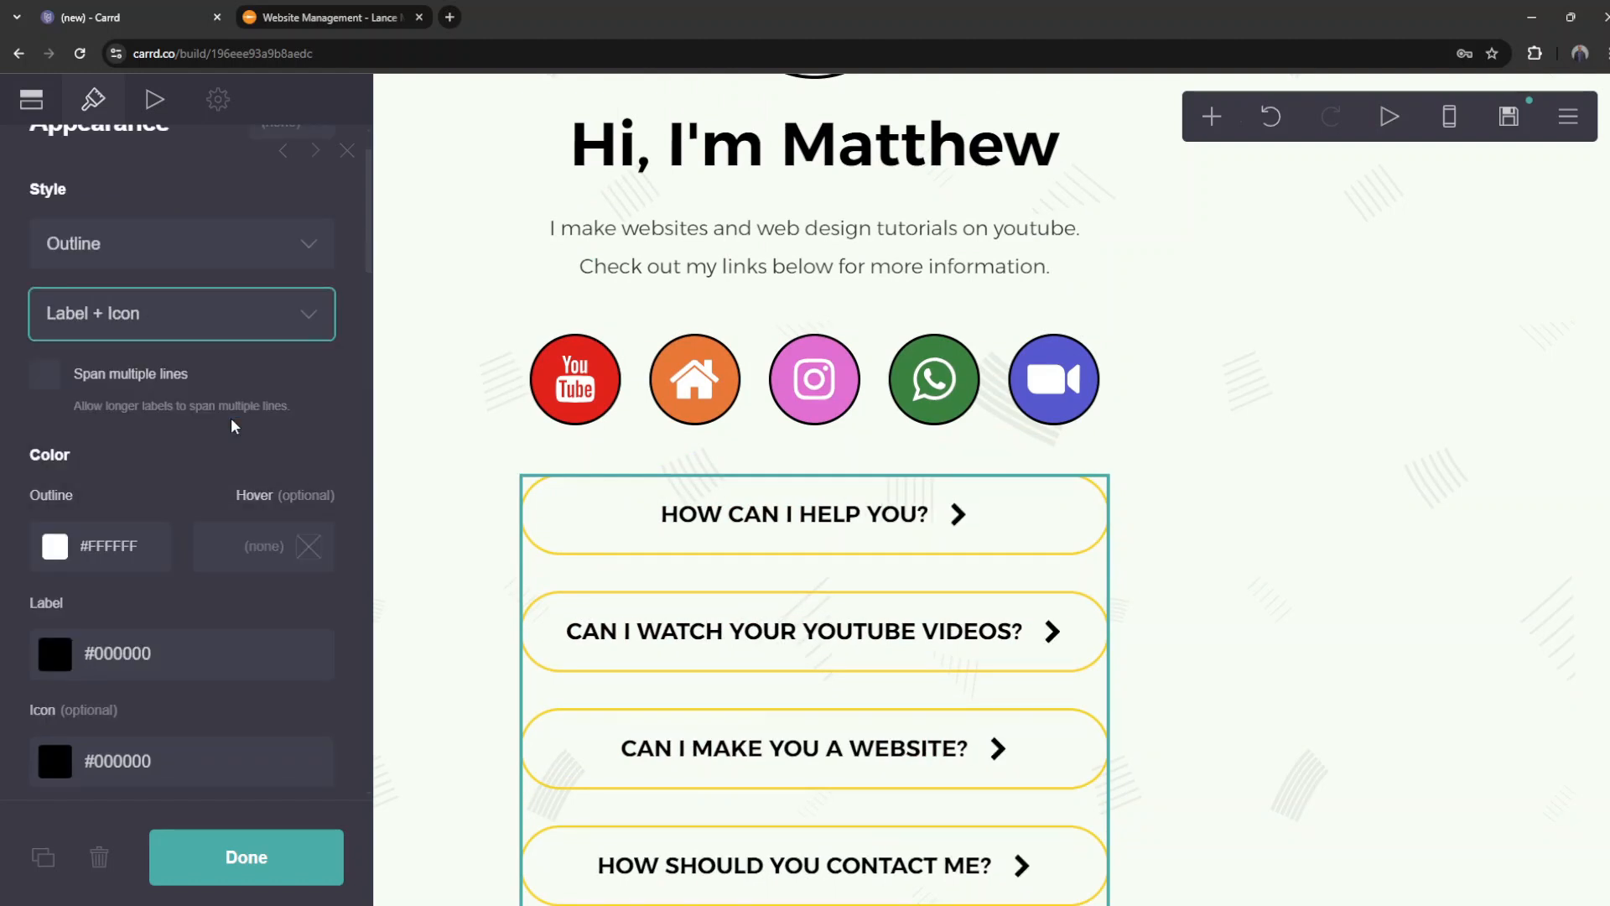
left_click(238, 315)
left_click(233, 431)
left_click(234, 315)
left_click(167, 458)
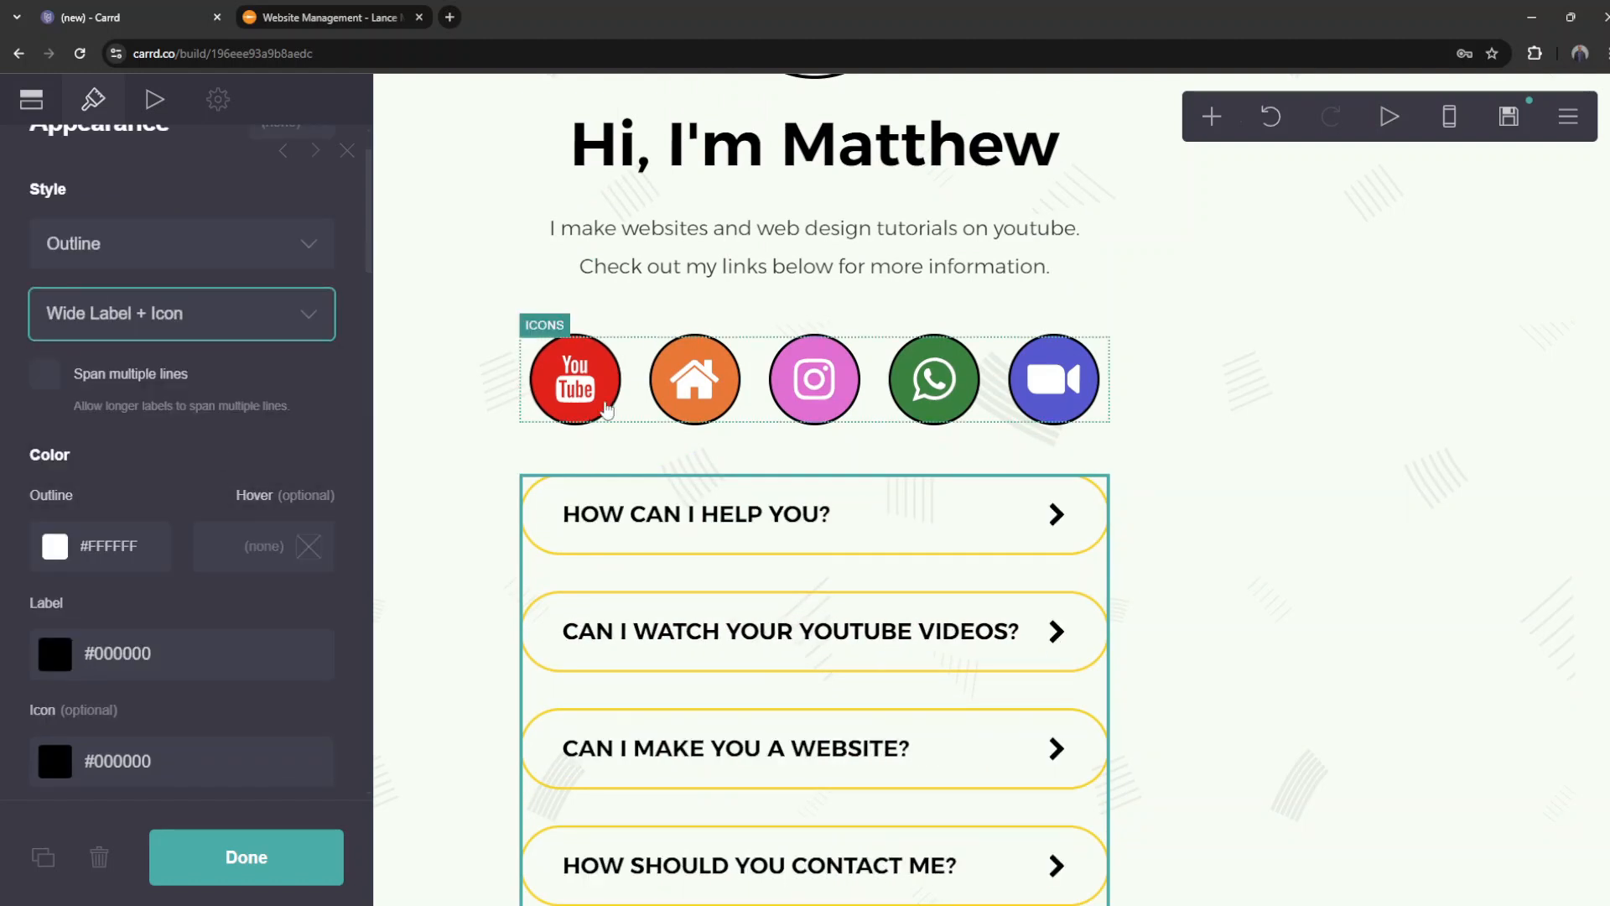
Step: Examine the link buttons' indent, icon size, corner rounding, thickness, font, layout and mobile settings
scroll(561, 503, "down", 3)
scroll(560, 525, "up", 2)
scroll(154, 556, "down", 8)
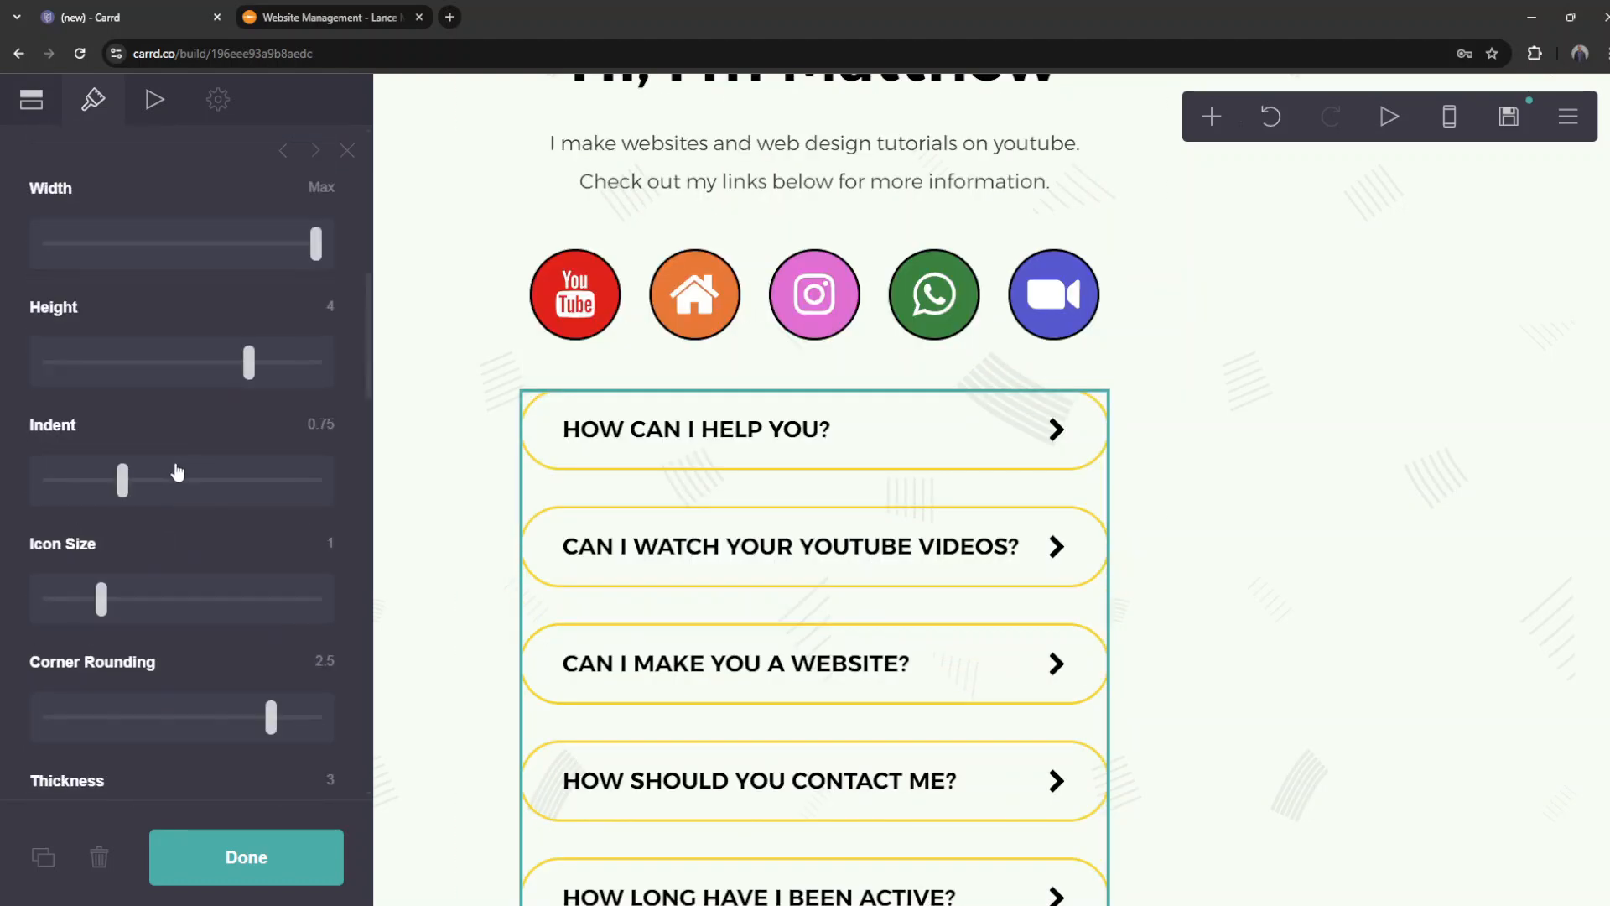
mouse_move(91, 399)
left_mouse_down()
mouse_move(300, 394)
mouse_move(96, 394)
left_mouse_up()
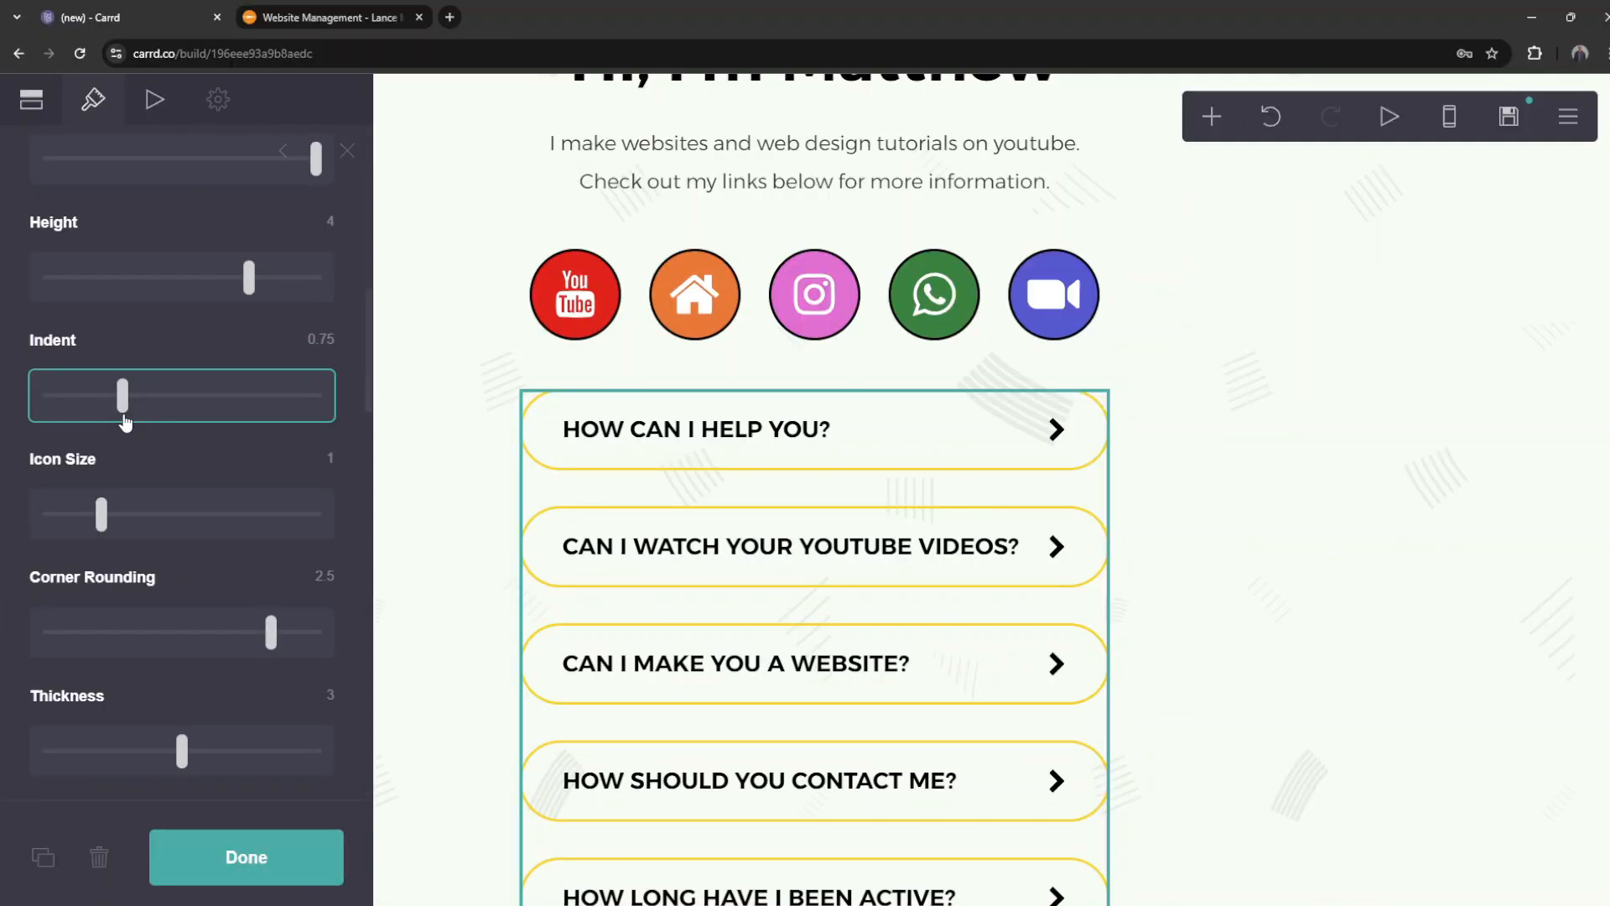
scroll(123, 440, "down", 2)
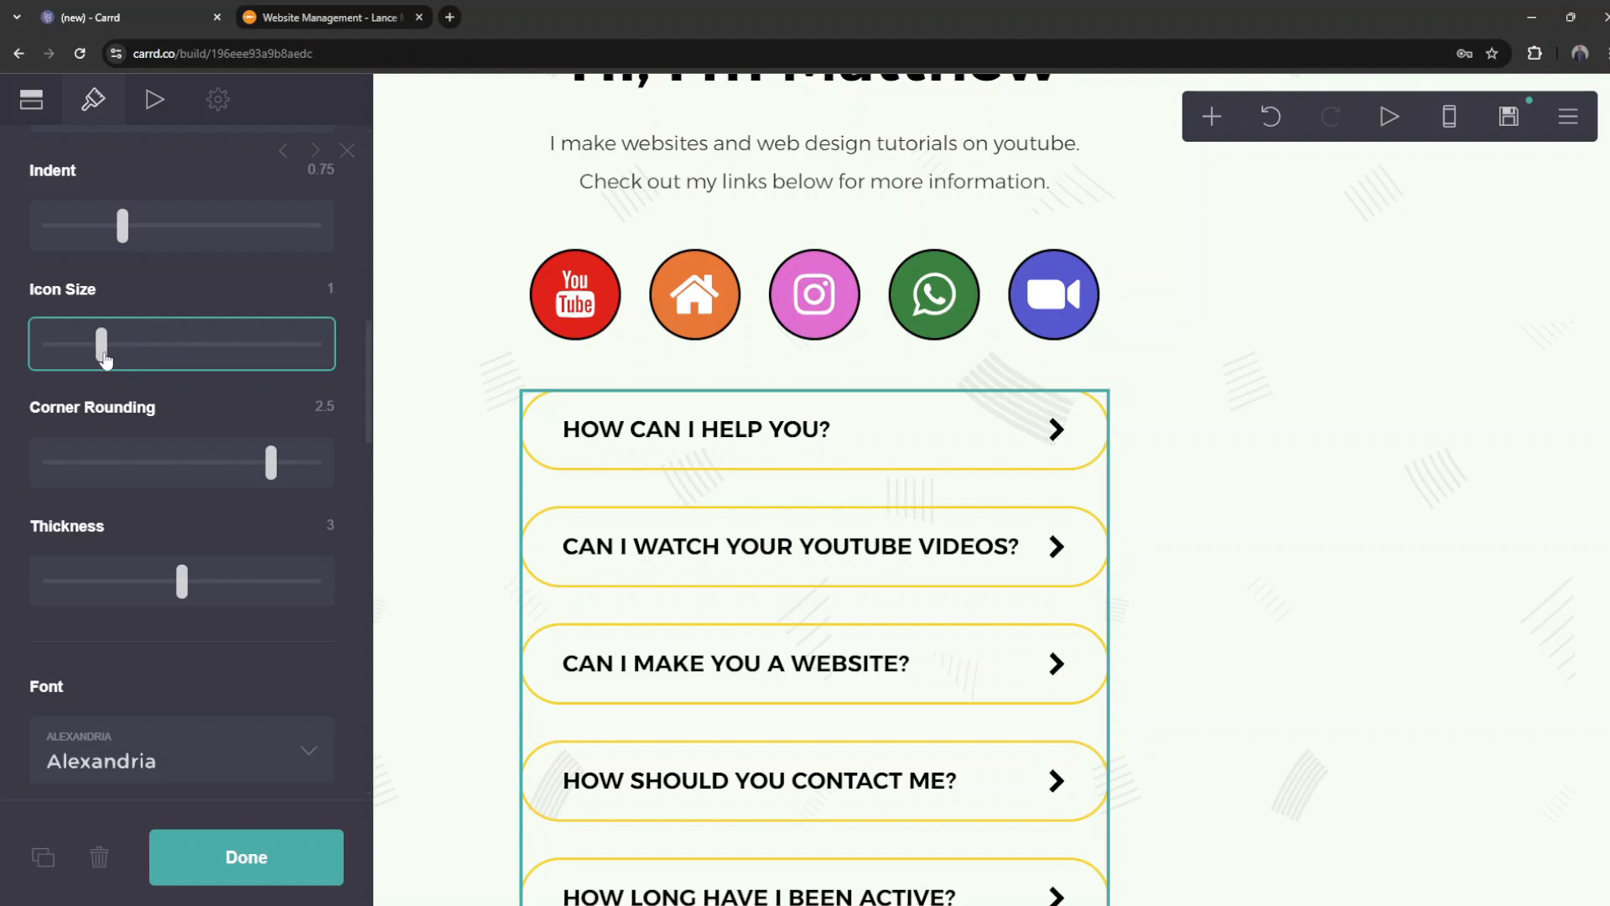
scroll(134, 394, "down", 2)
left_click_drag(209, 431, 249, 421)
scroll(249, 420, "down", 1)
left_click(212, 330)
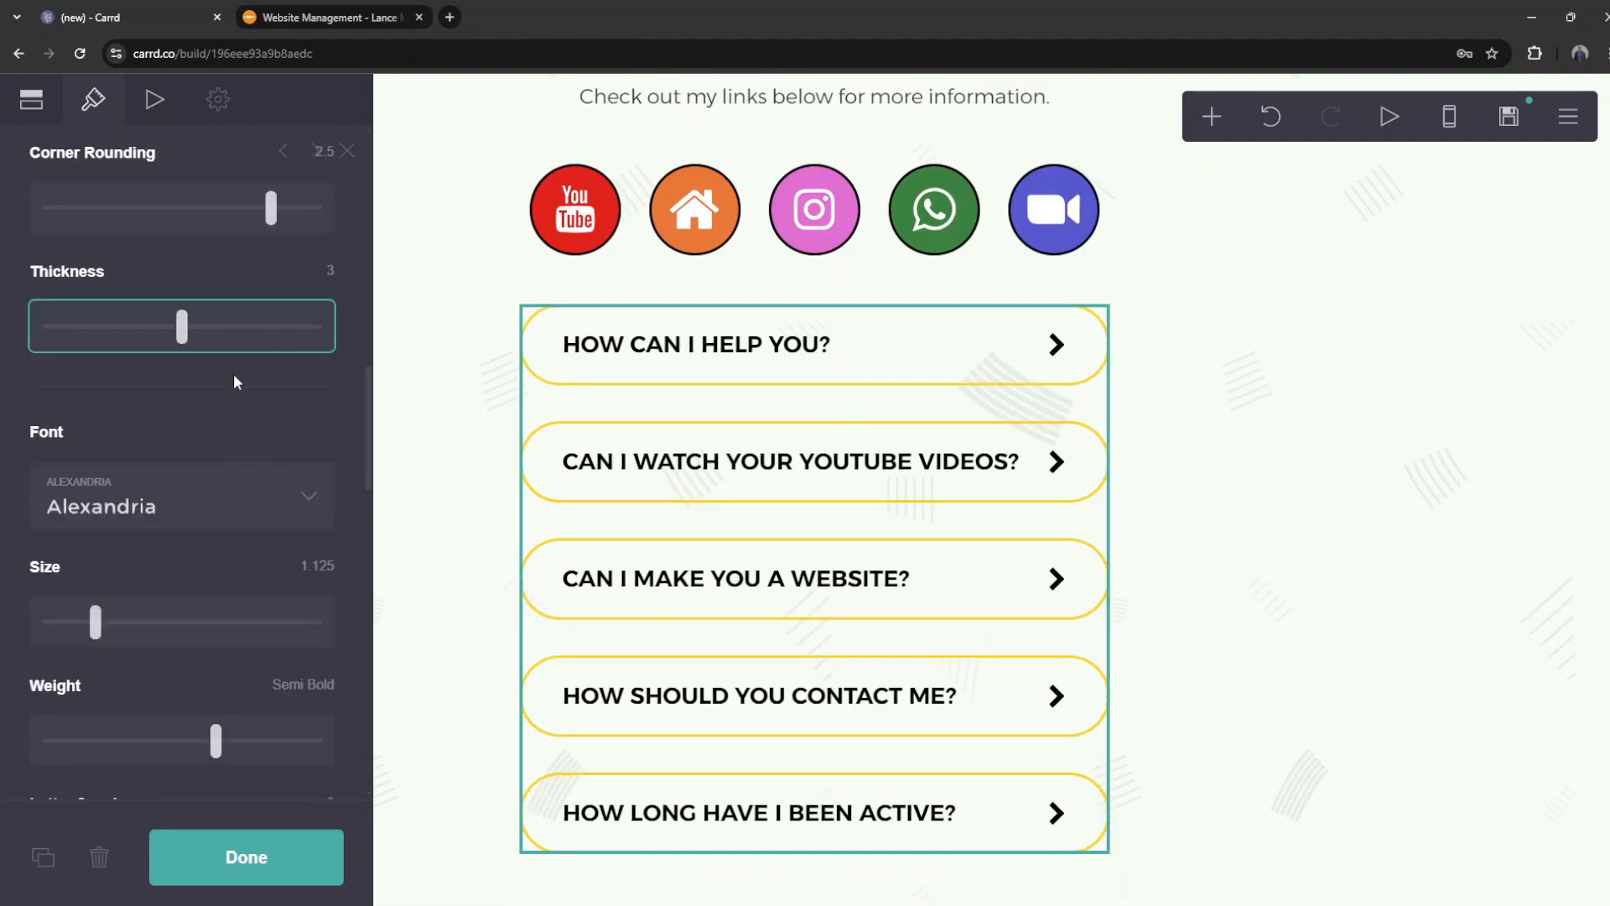
scroll(260, 401, "down", 1)
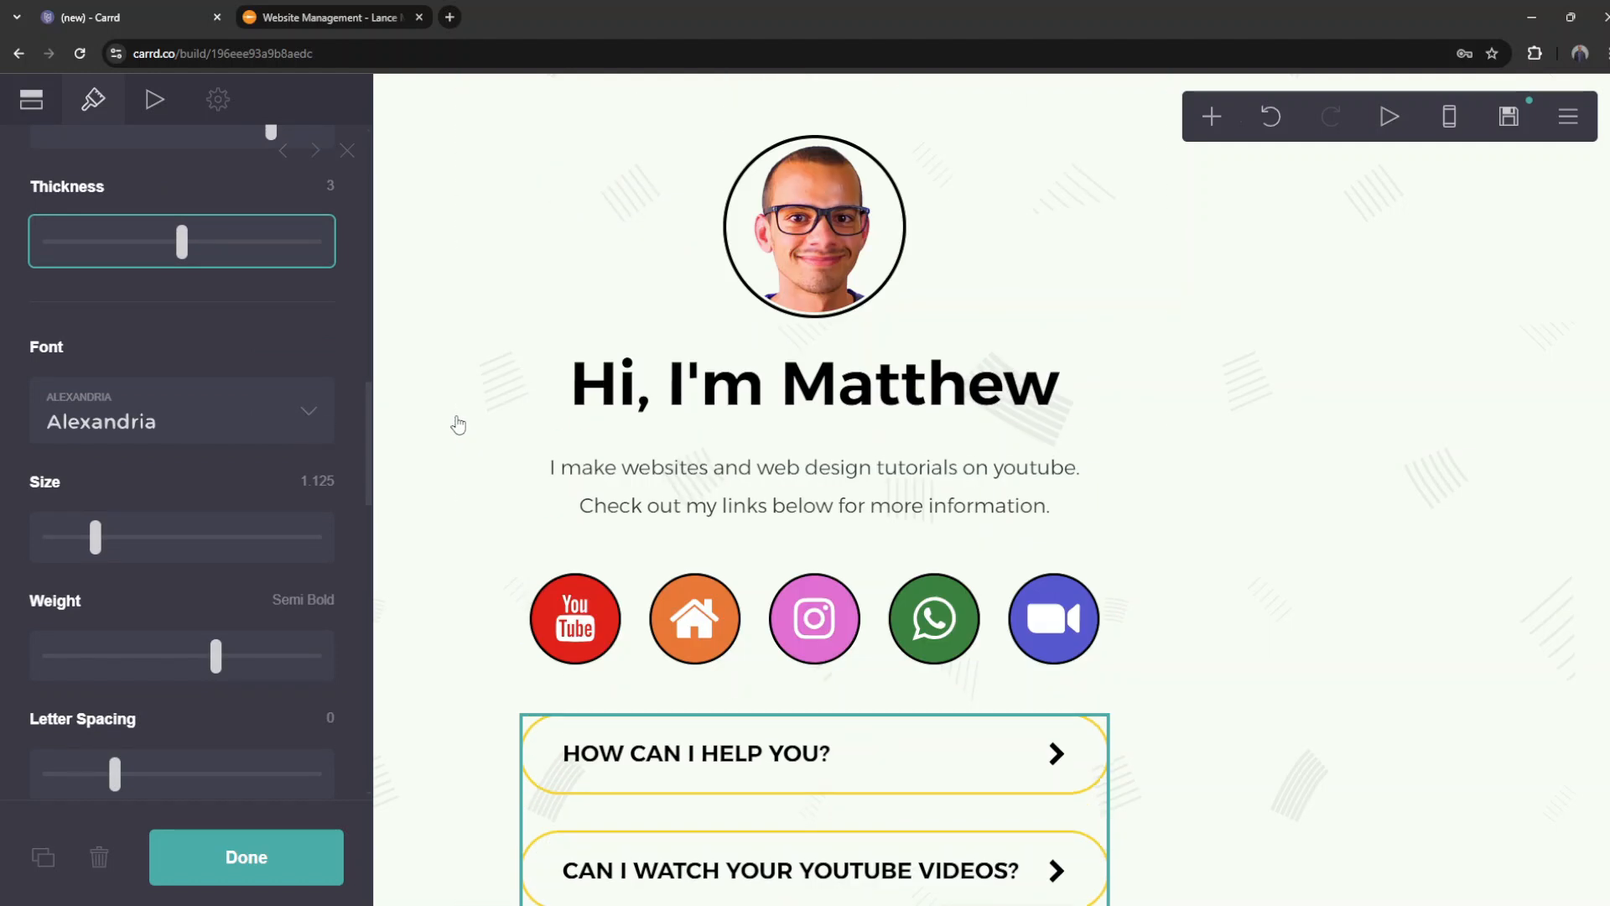
scroll(312, 460, "down", 7)
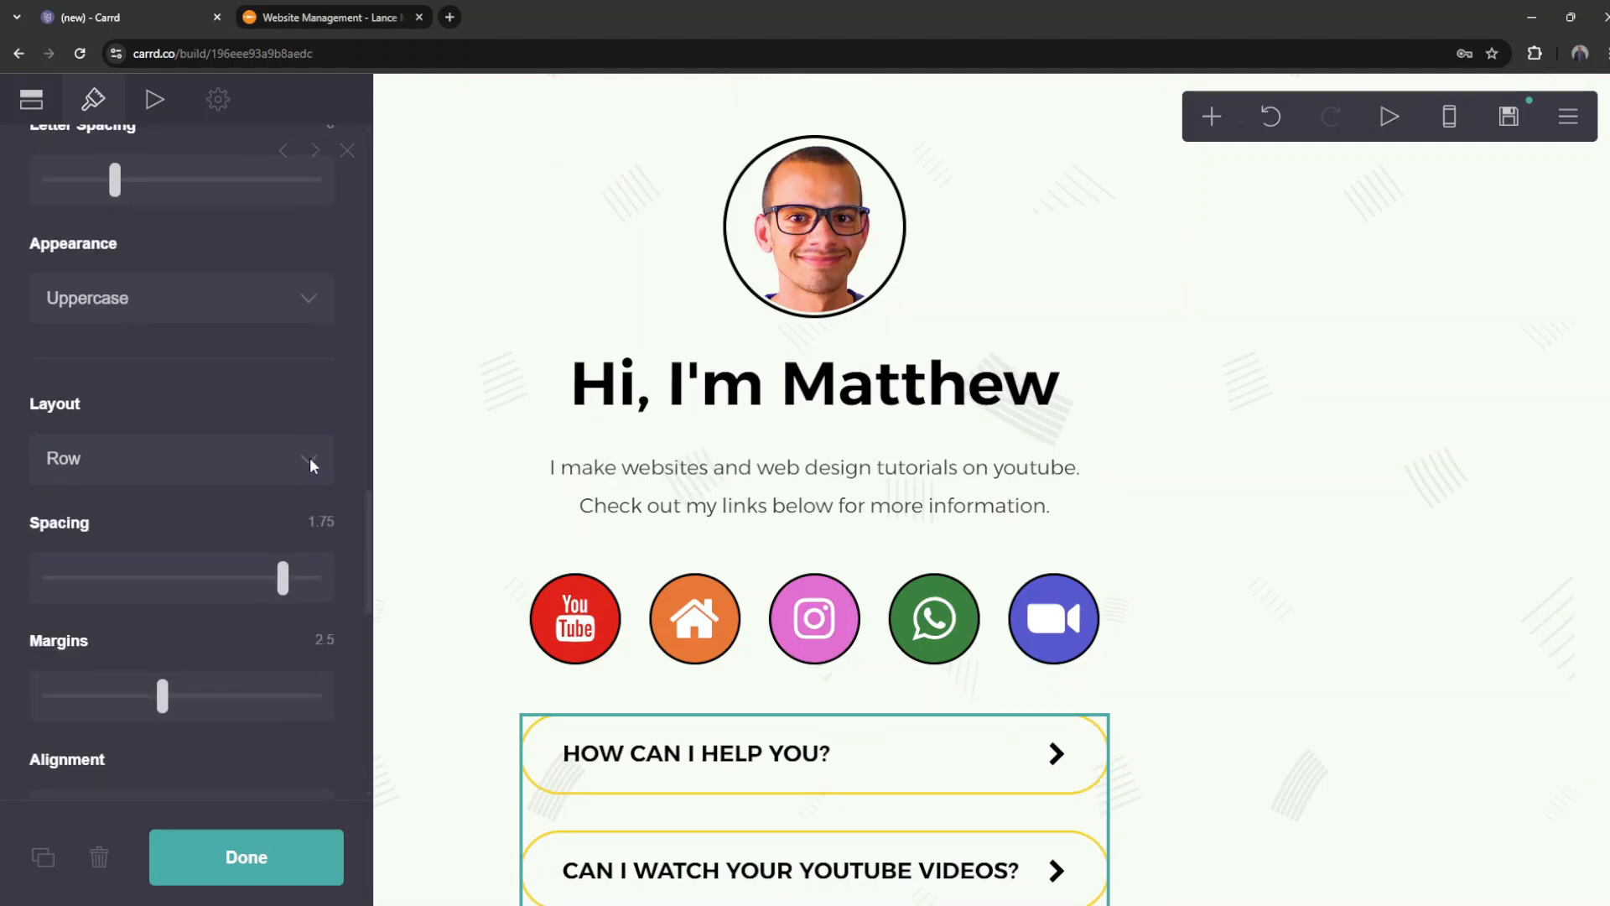
scroll(562, 458, "down", 3)
scroll(269, 516, "down", 7)
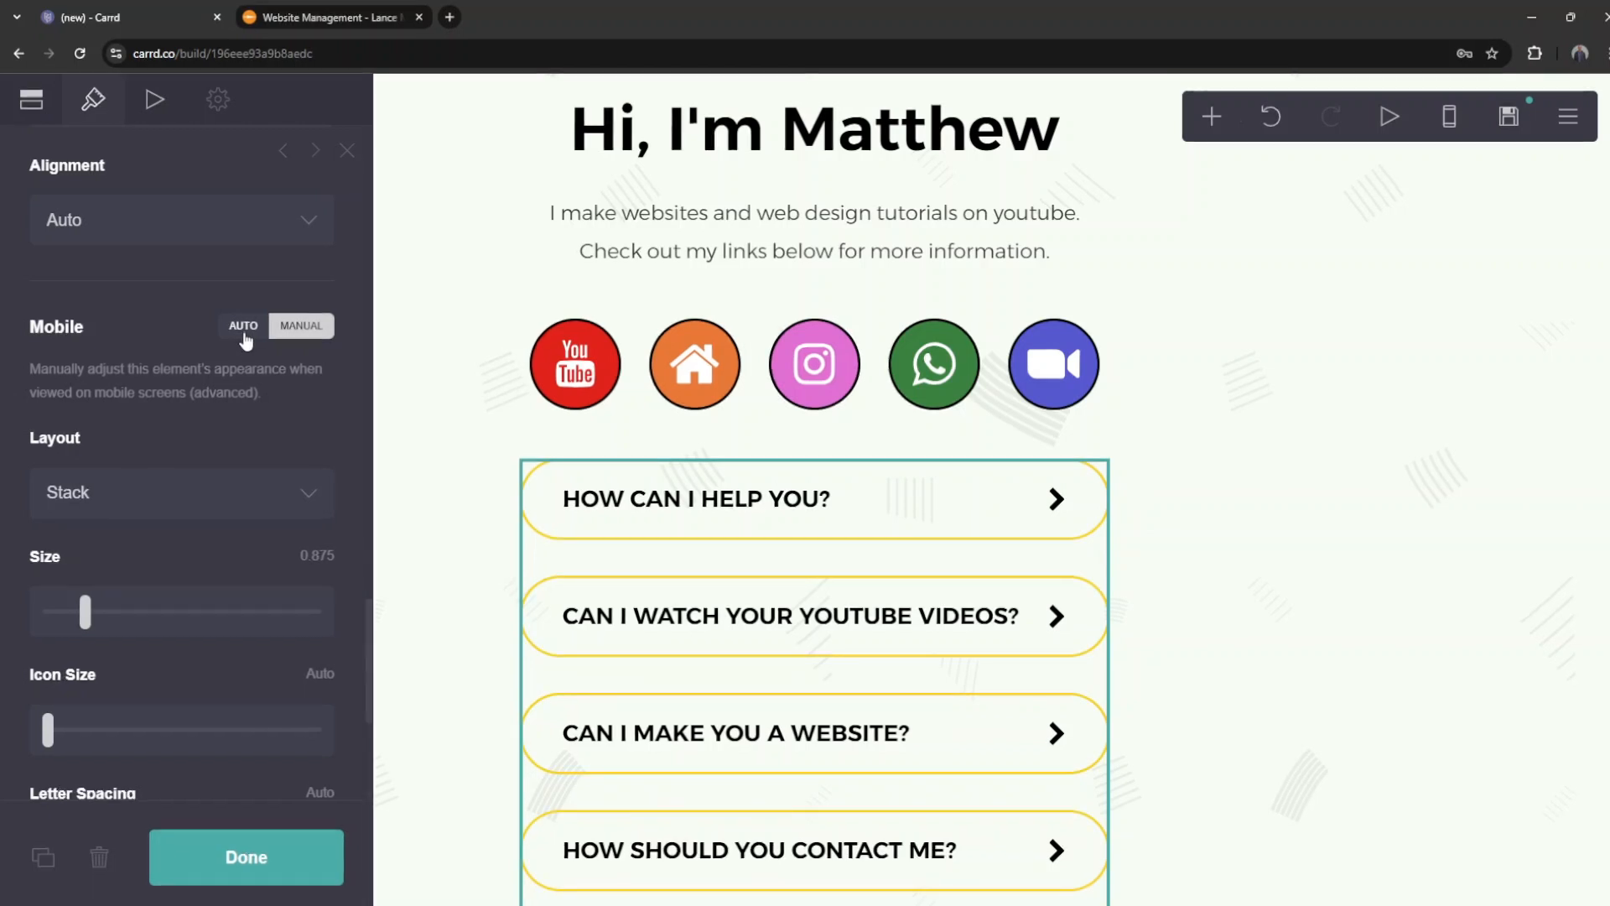
Step: Preview the page in the mobile view, return to the desktop view and review the buttons' mobile settings
left_click(1451, 118)
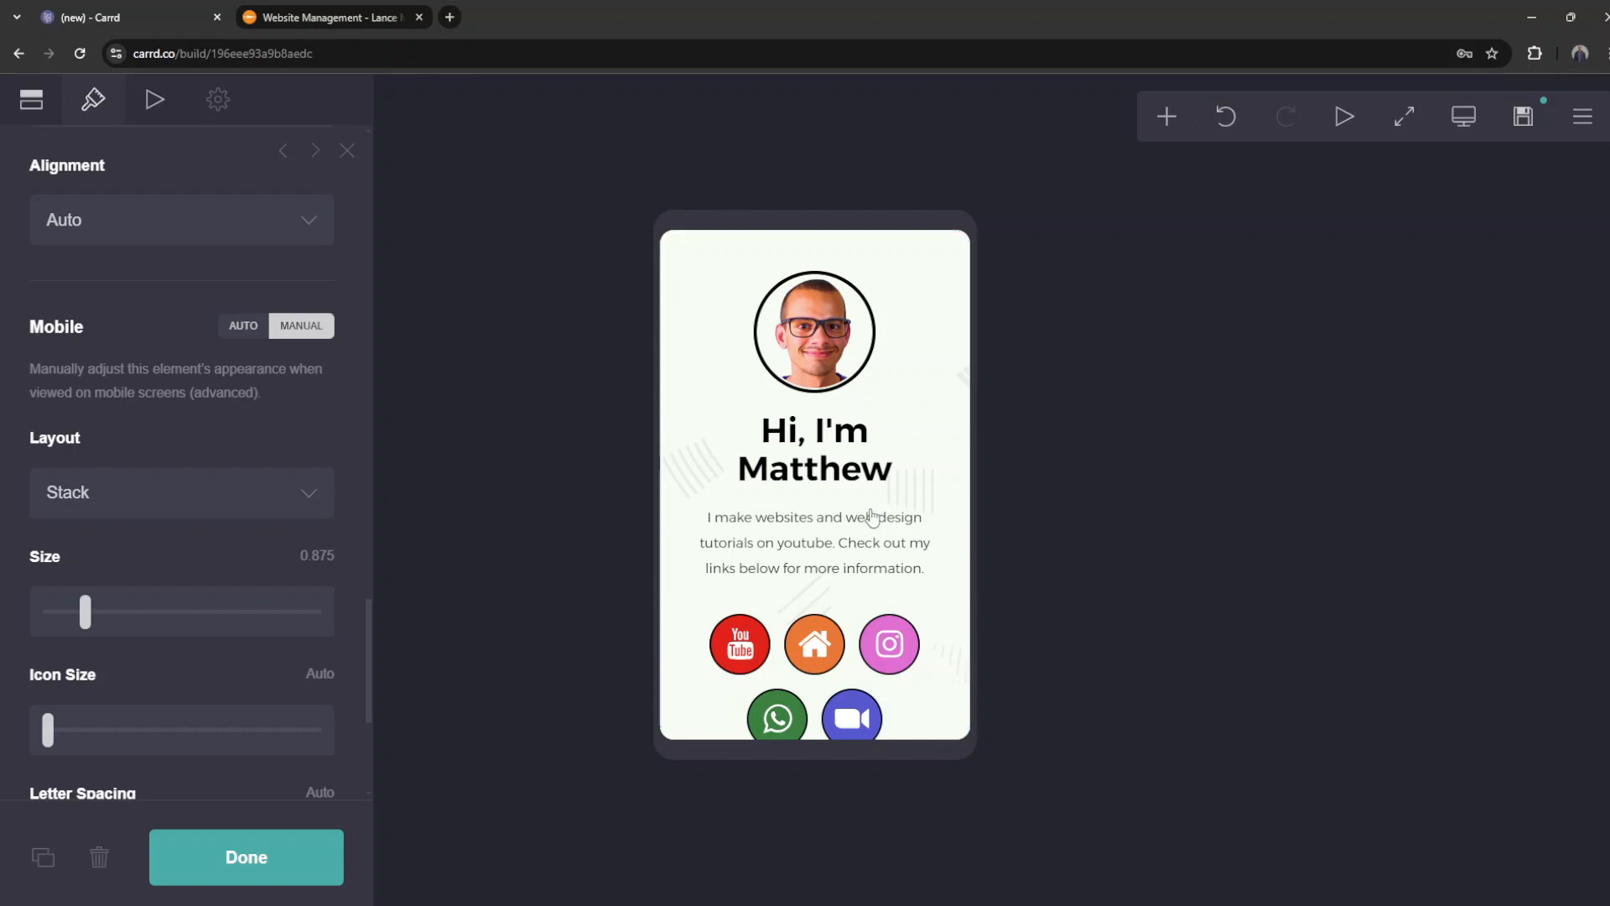
scroll(858, 562, "down", 5)
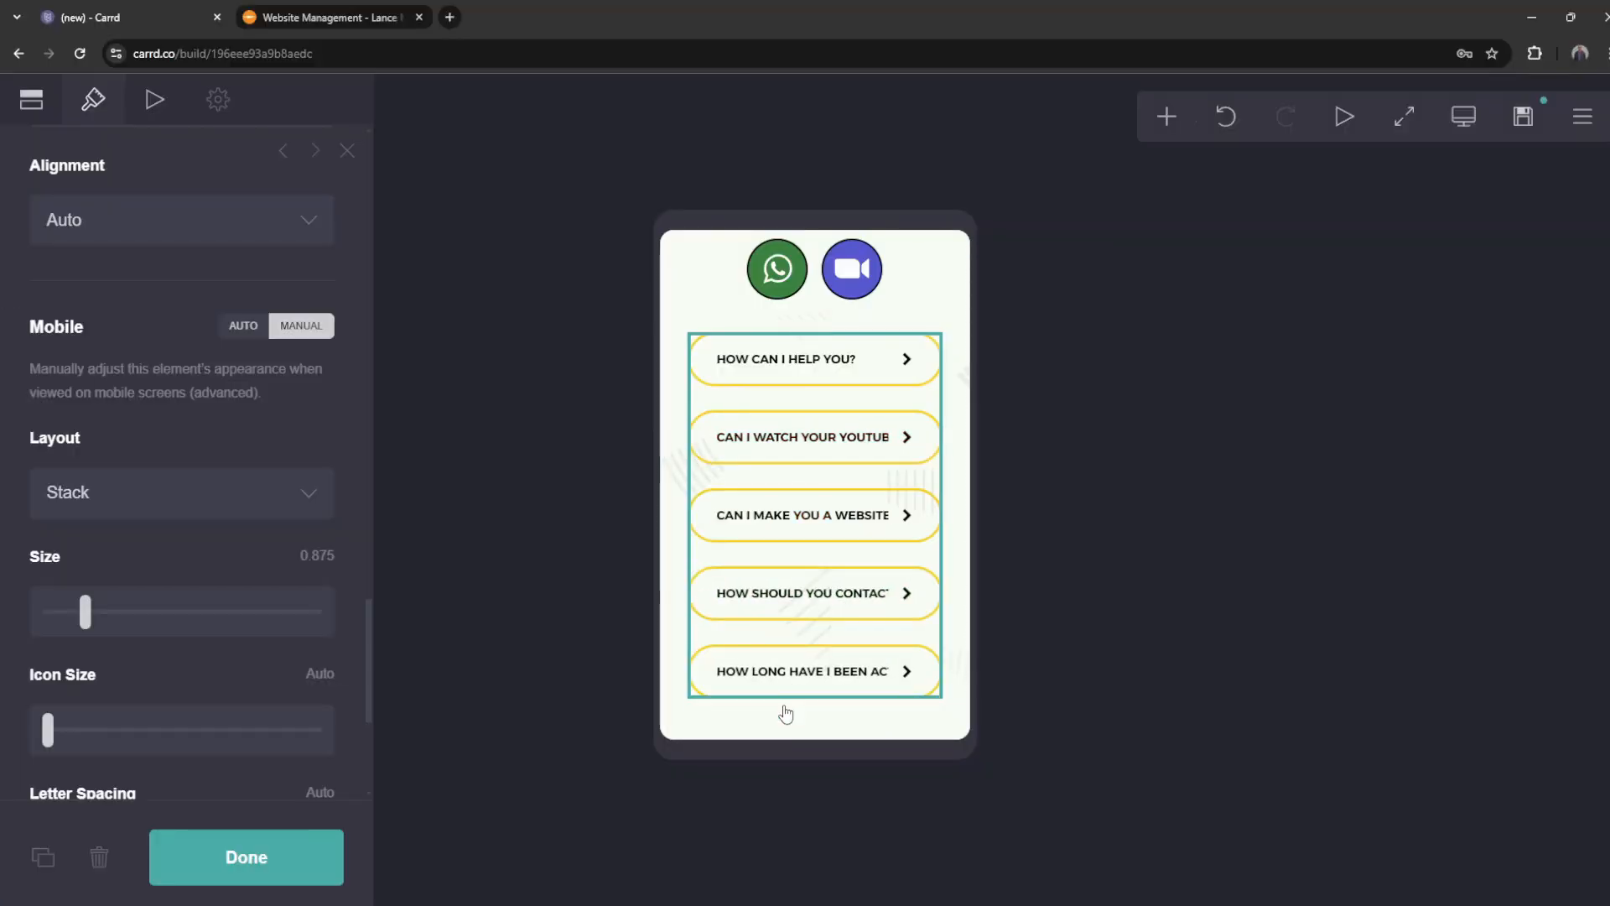
scroll(797, 637, "up", 5)
scroll(805, 618, "down", 5)
scroll(805, 617, "up", 6)
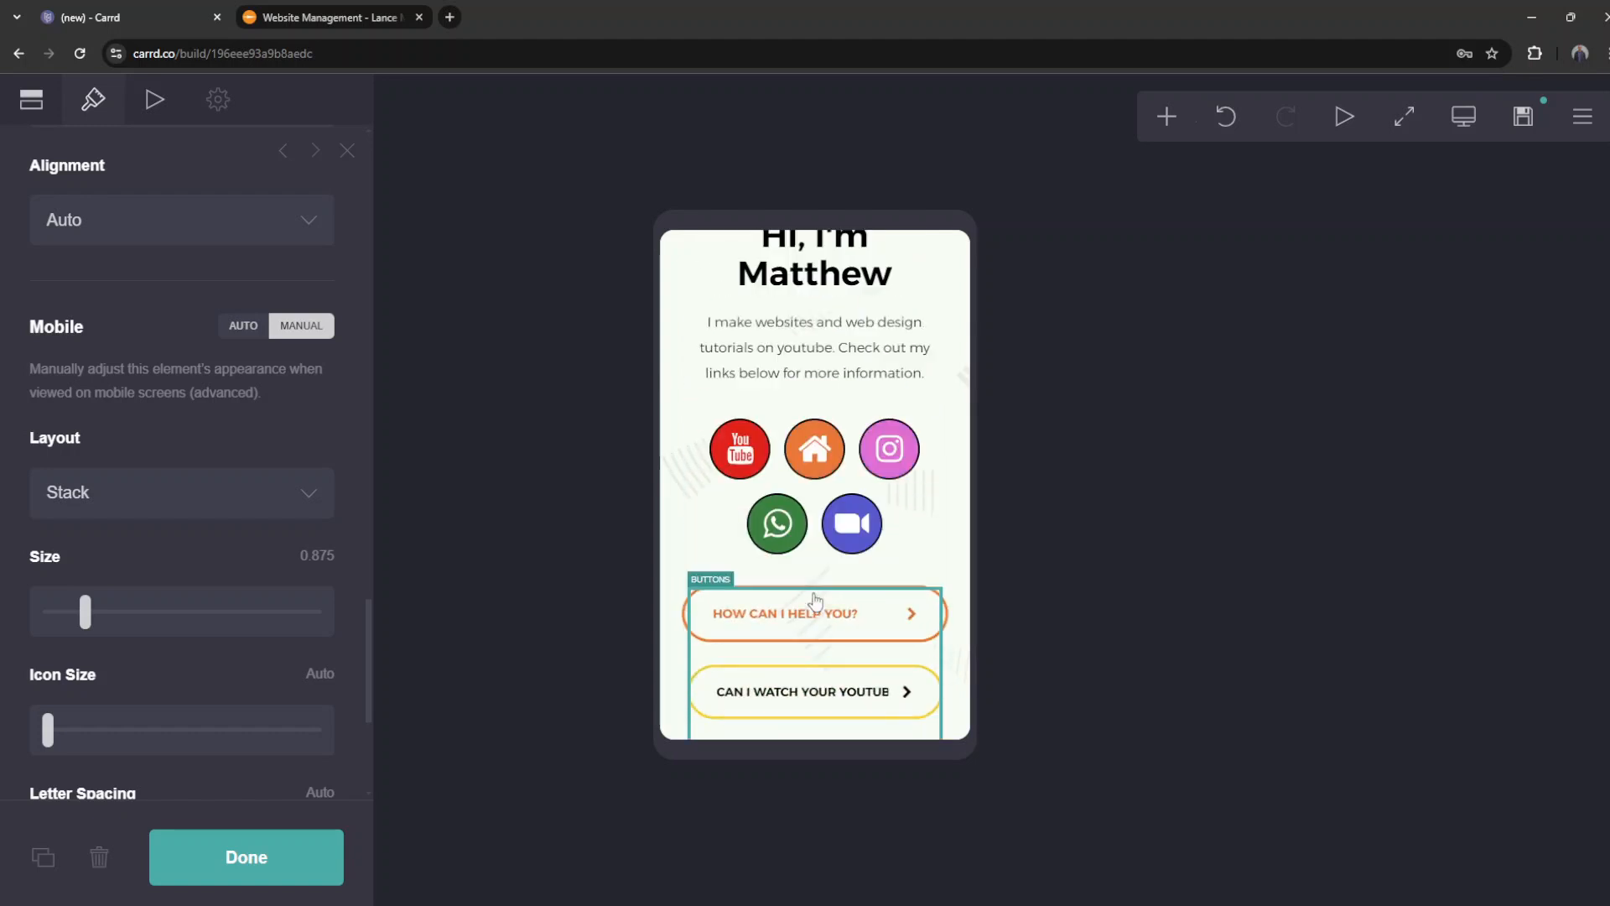
left_click(1463, 118)
scroll(205, 369, "down", 4)
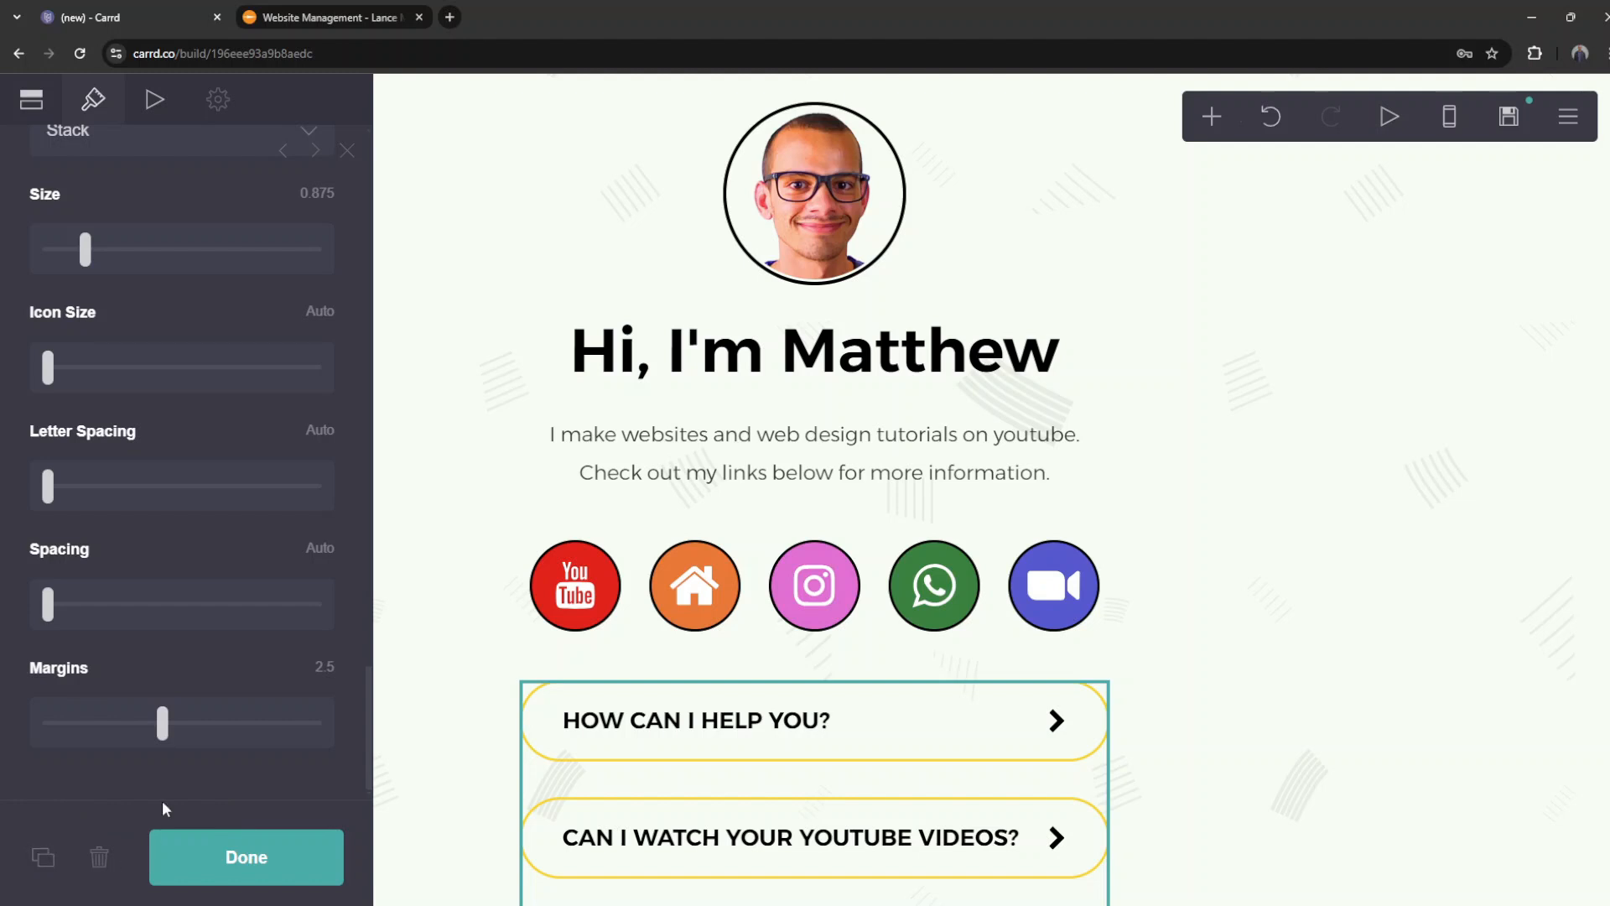
scroll(190, 638, "up", 8)
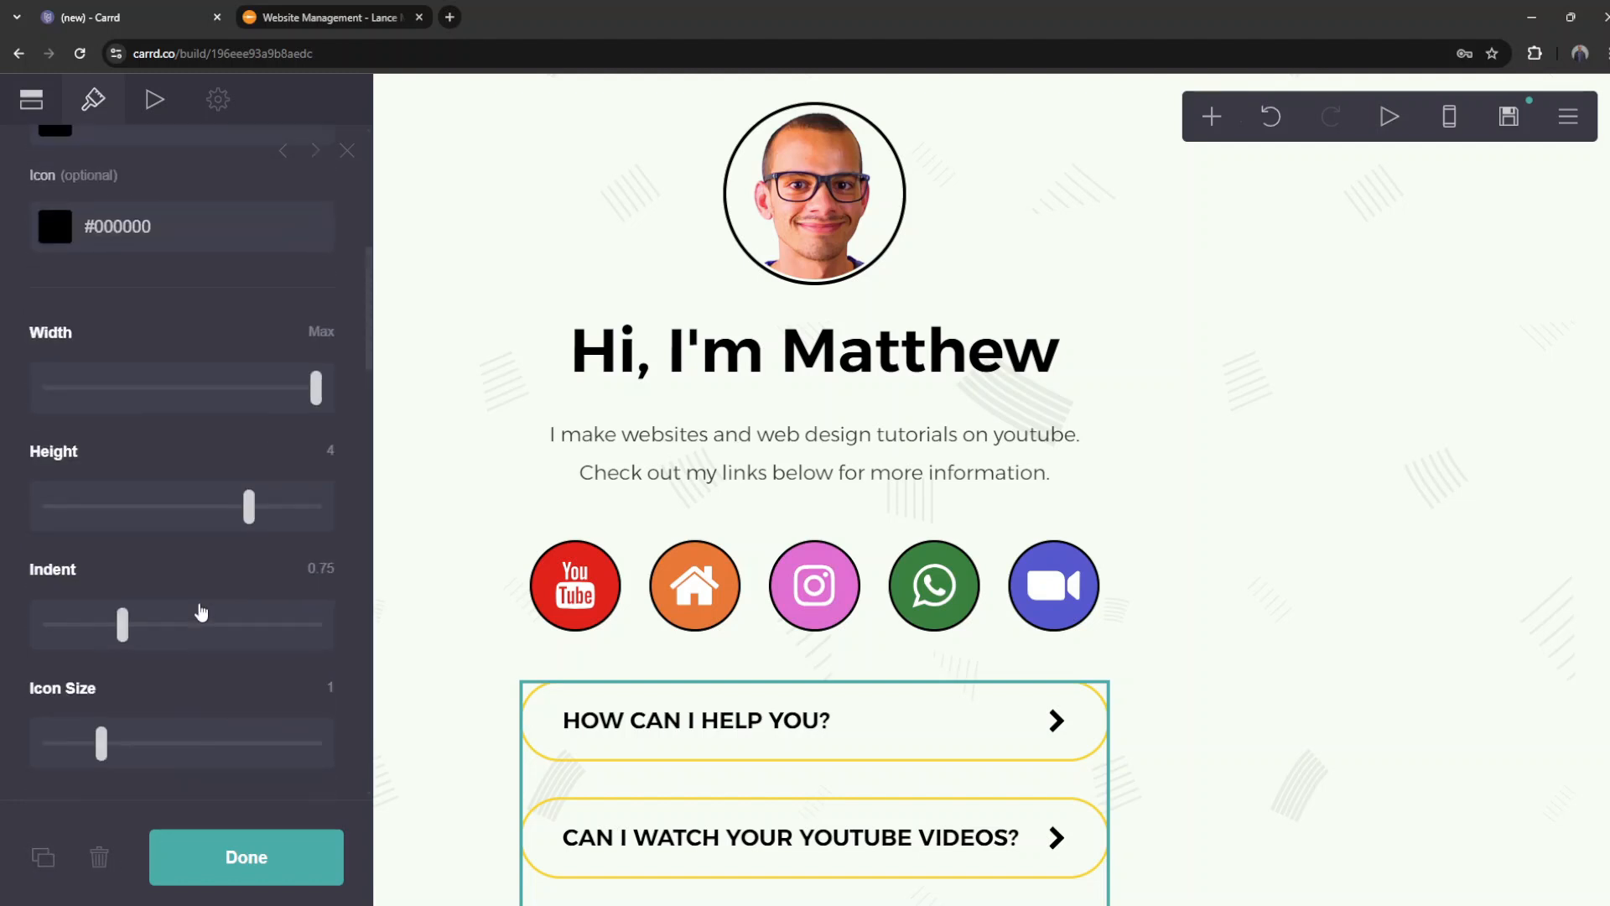
Step: Duplicate the intro paragraph and move the copy below the last link button
left_click(885, 457)
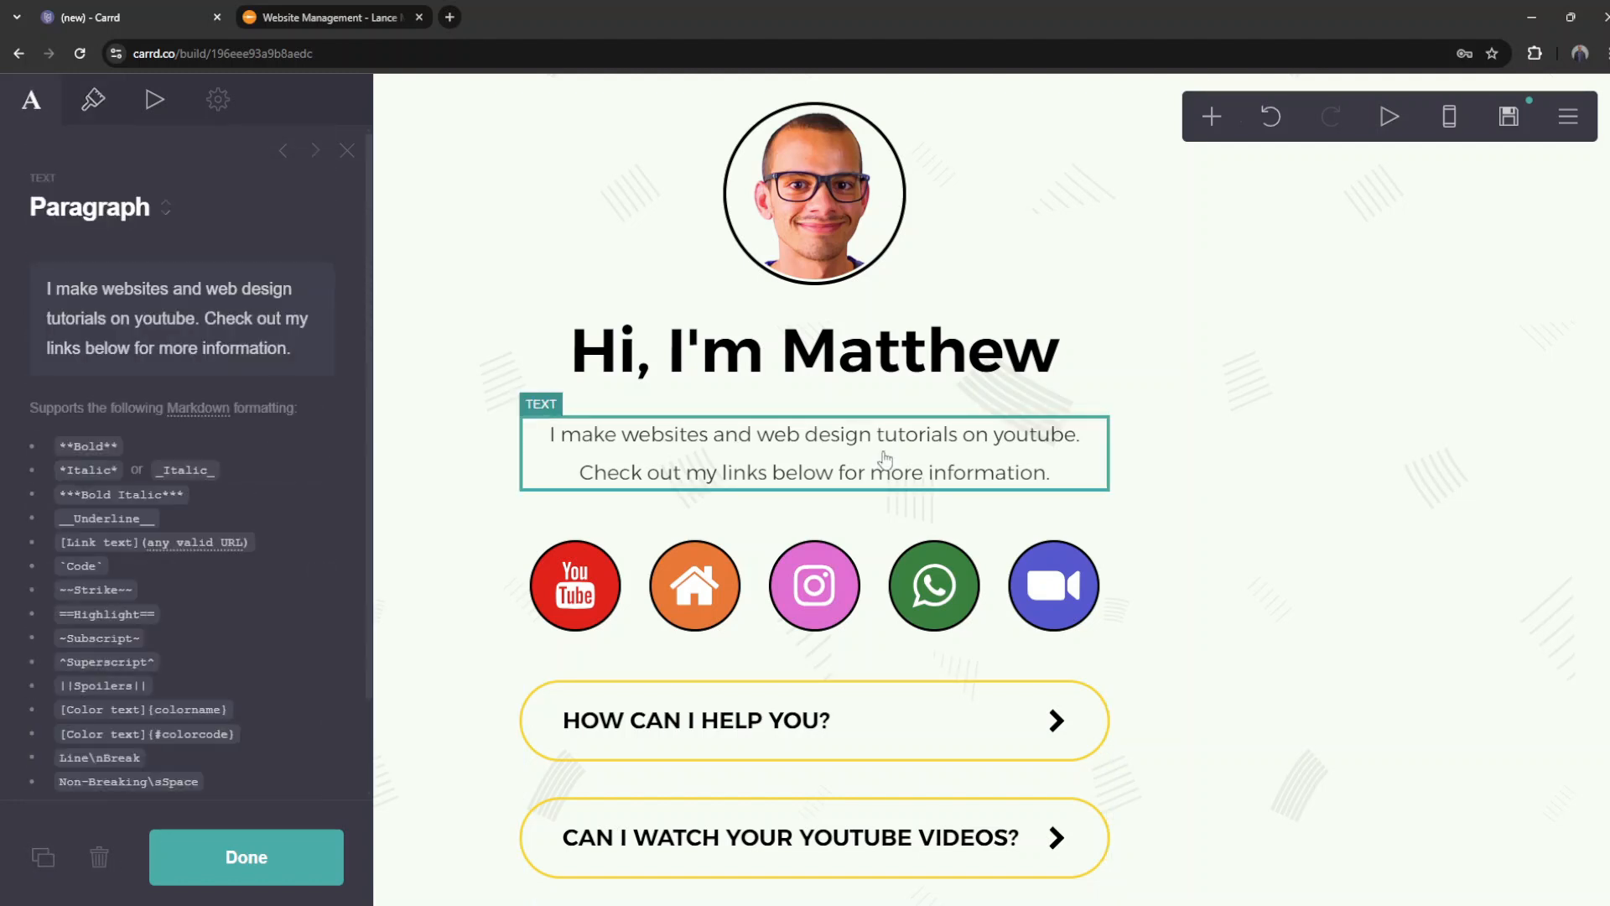
scroll(118, 711, "down", 2)
left_click(43, 857)
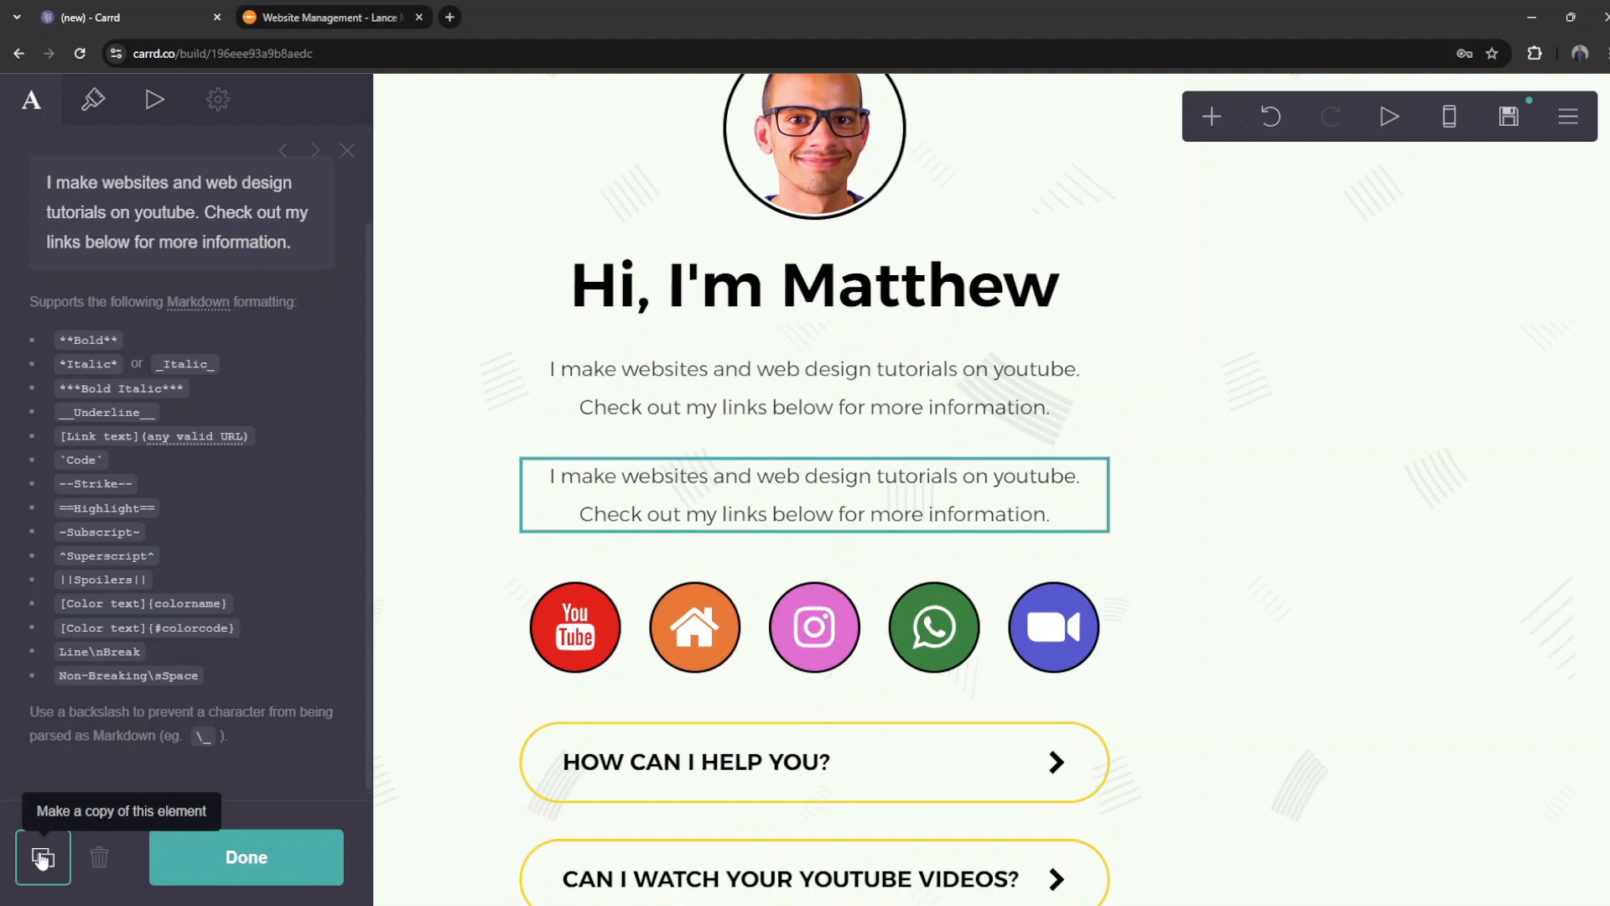
scroll(873, 302, "up", 1)
scroll(863, 525, "down", 6)
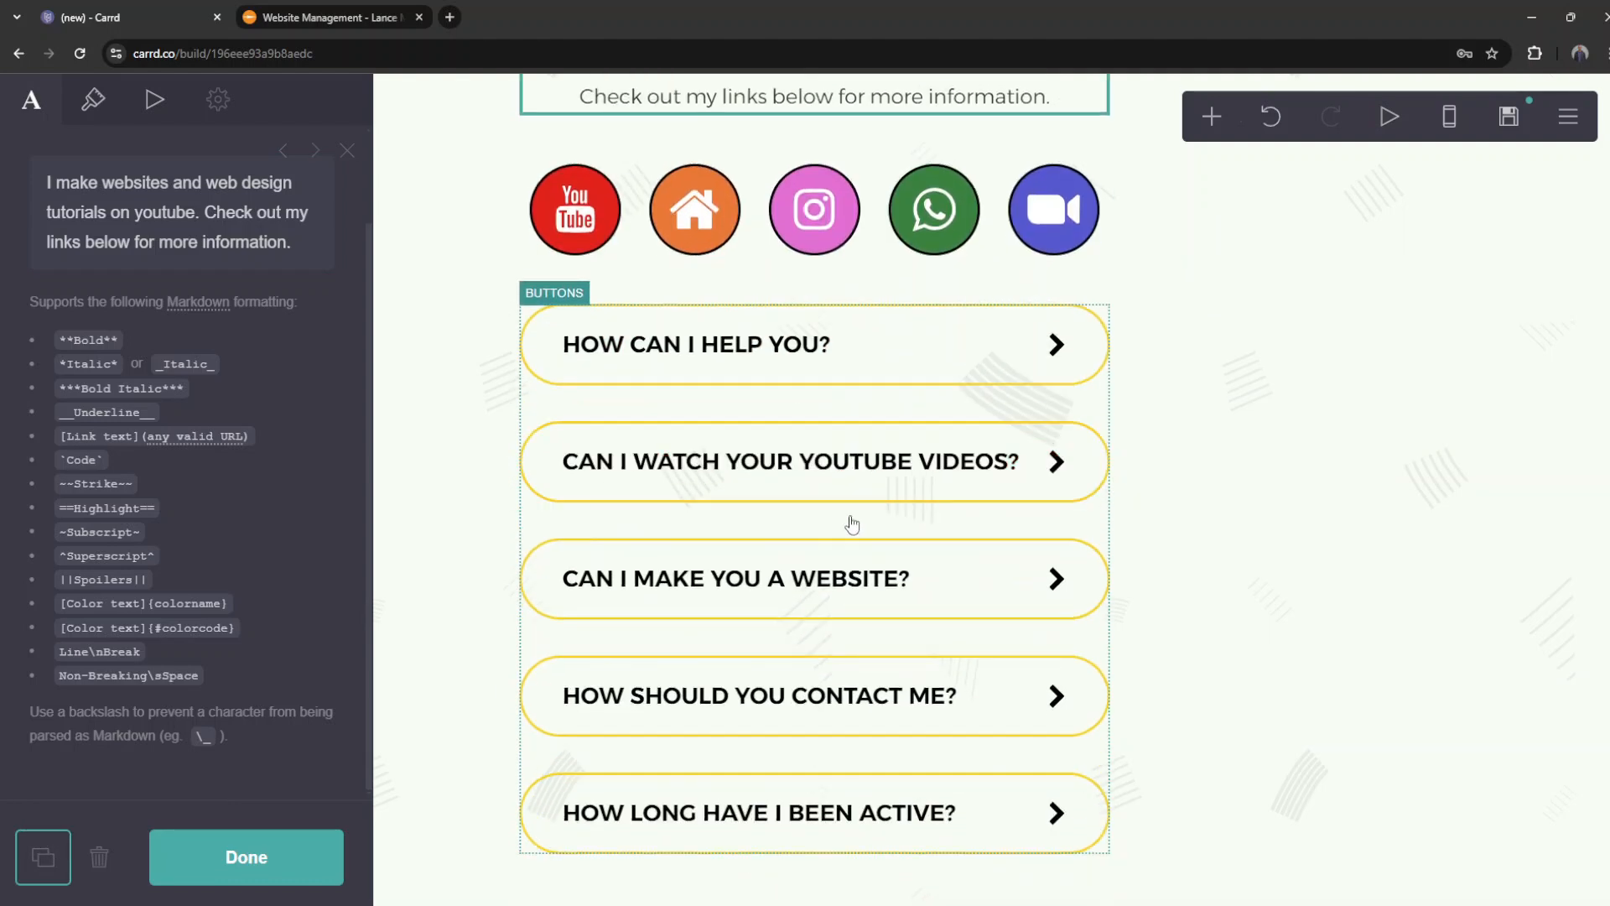
scroll(845, 453, "up", 4)
left_click_drag(842, 411, 961, 807)
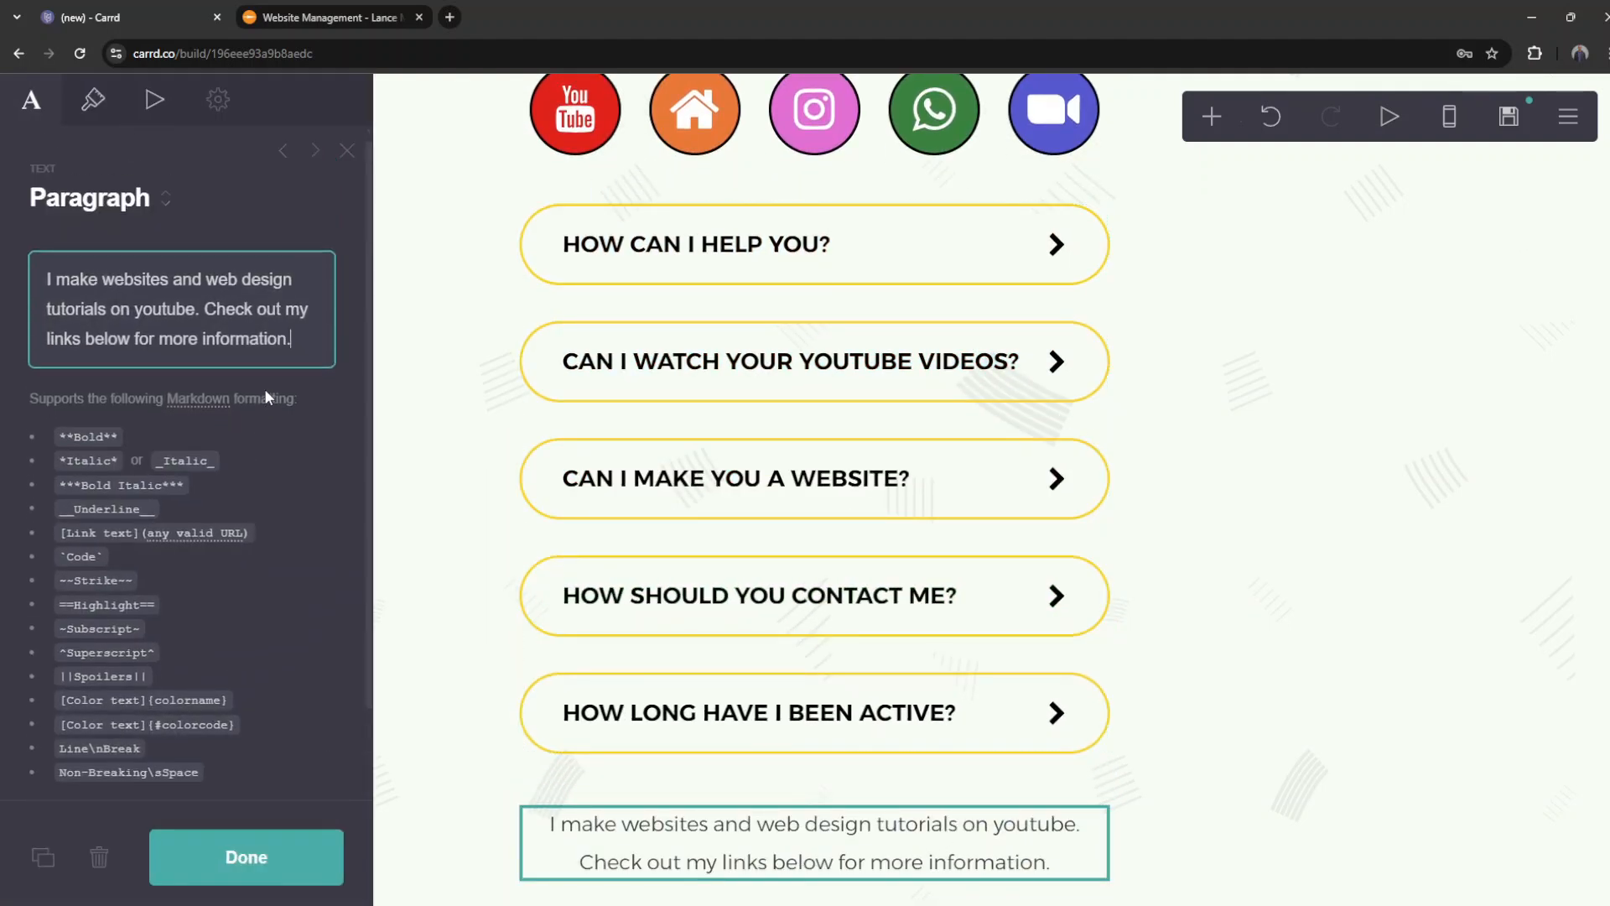
Step: Replace the text of the duplicated paragraph below the buttons with "Thank You!"
scroll(620, 400, "up", 6)
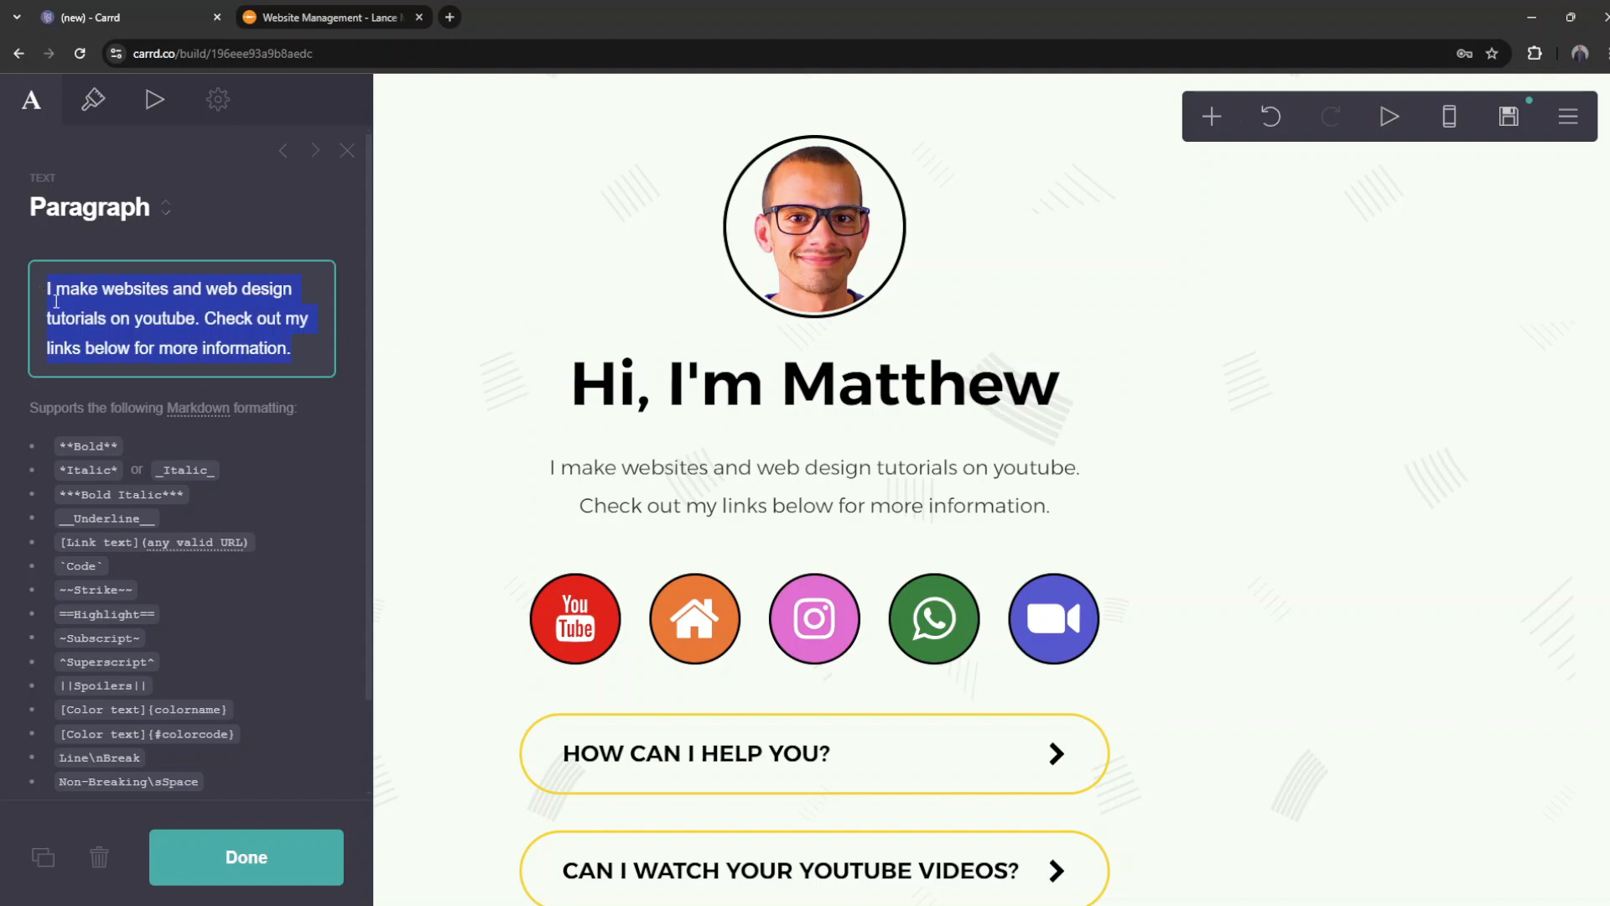
type("Thank you for visiting")
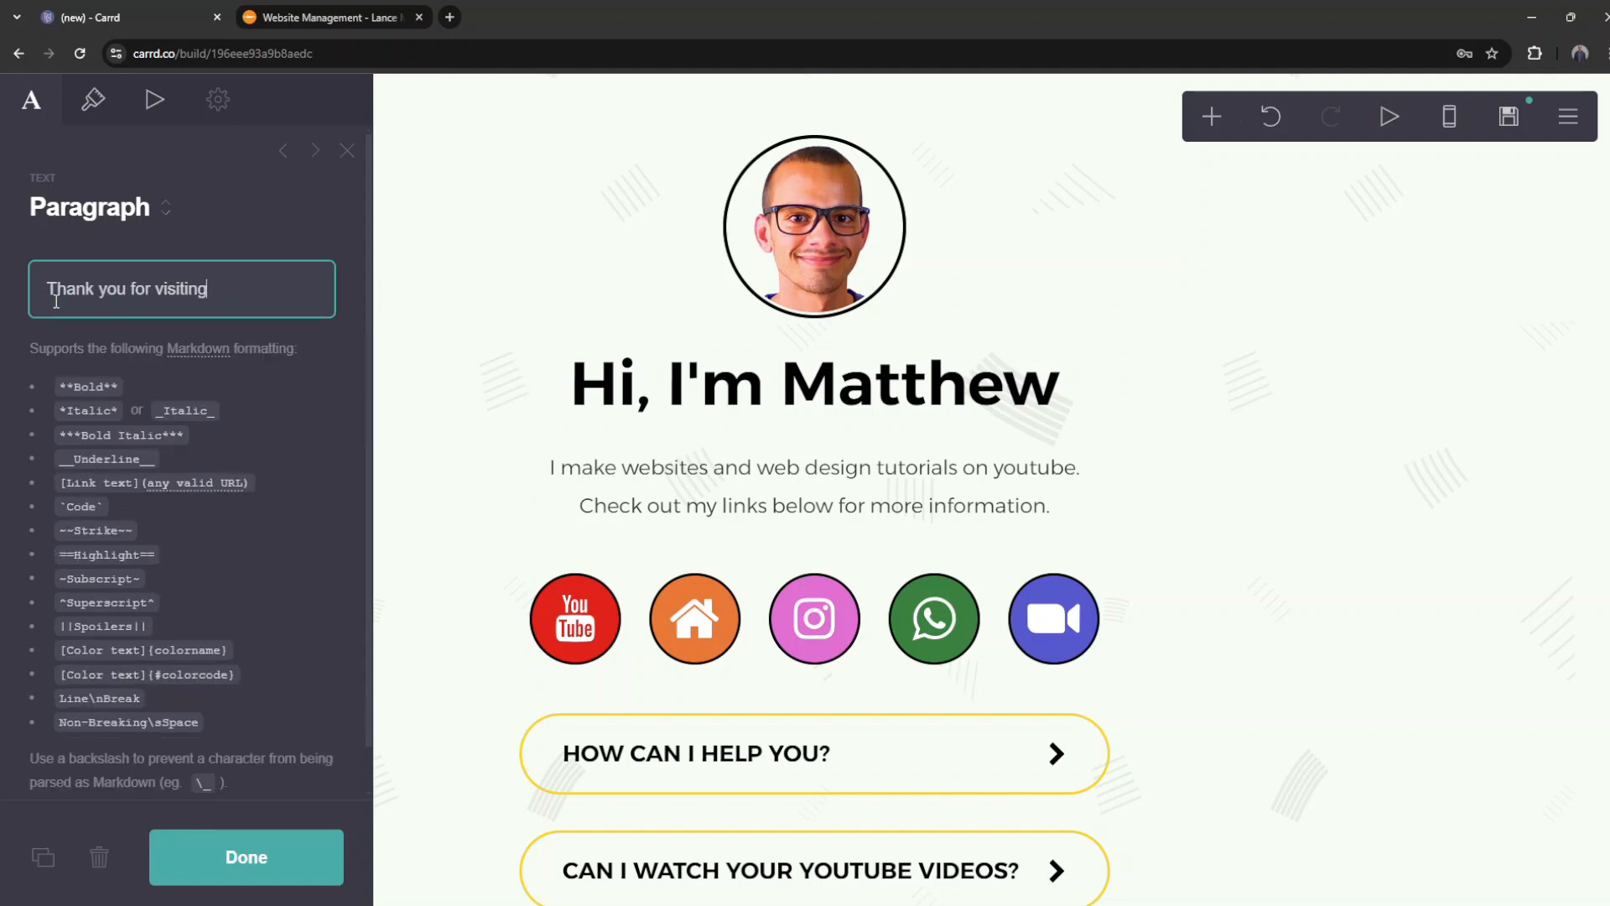
scroll(891, 263, "down", 6)
scroll(1235, 384, "up", 6)
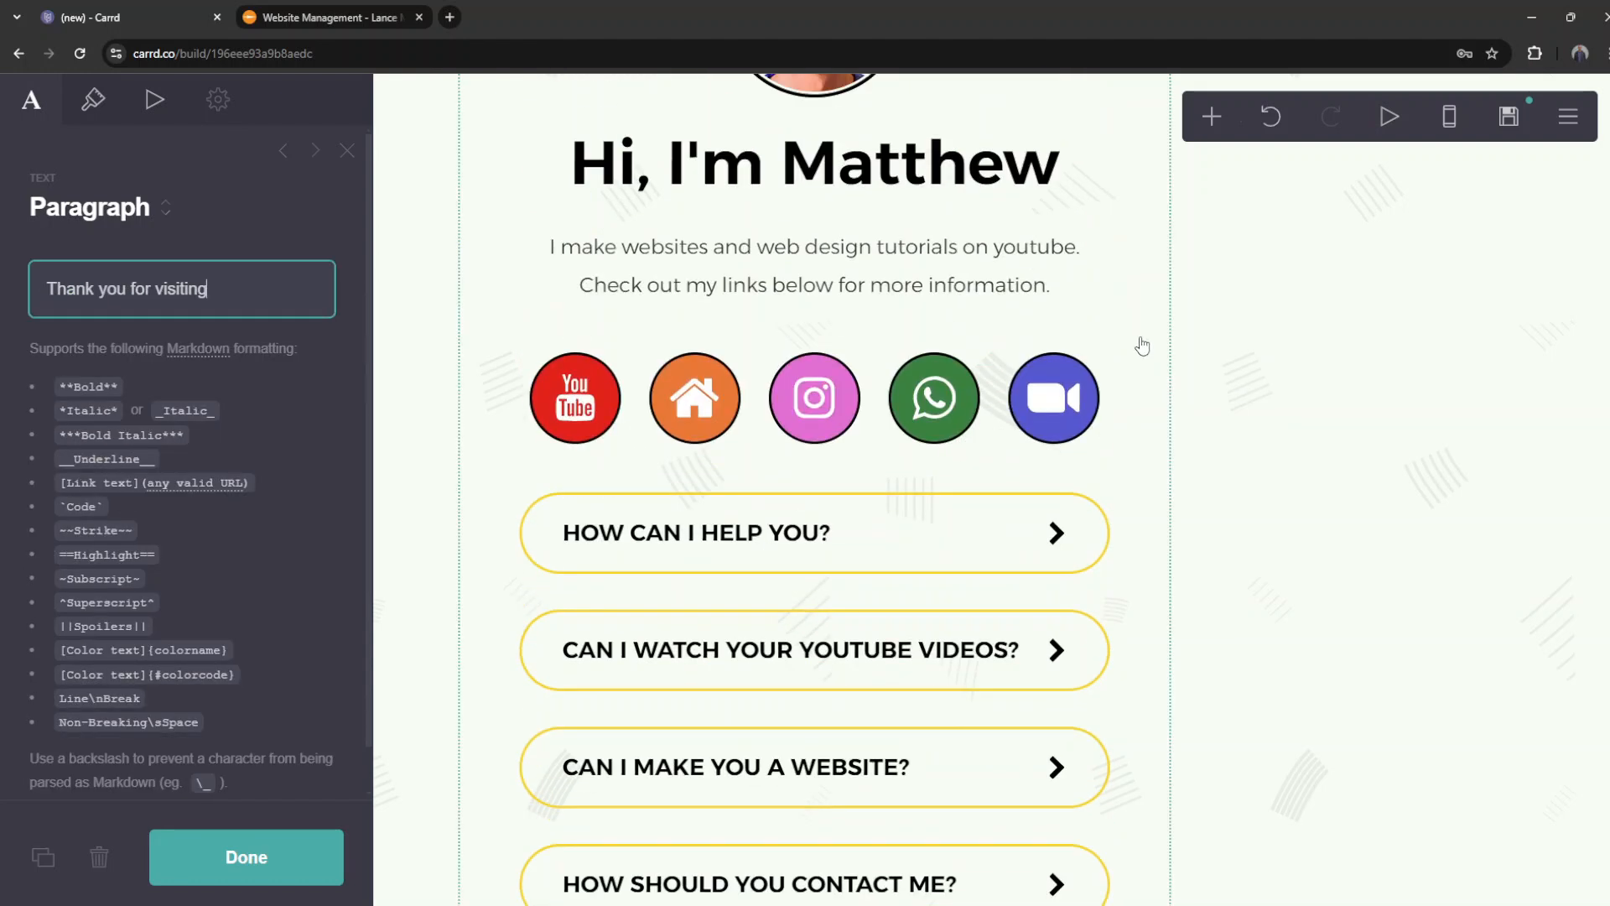
scroll(1197, 499, "down", 6)
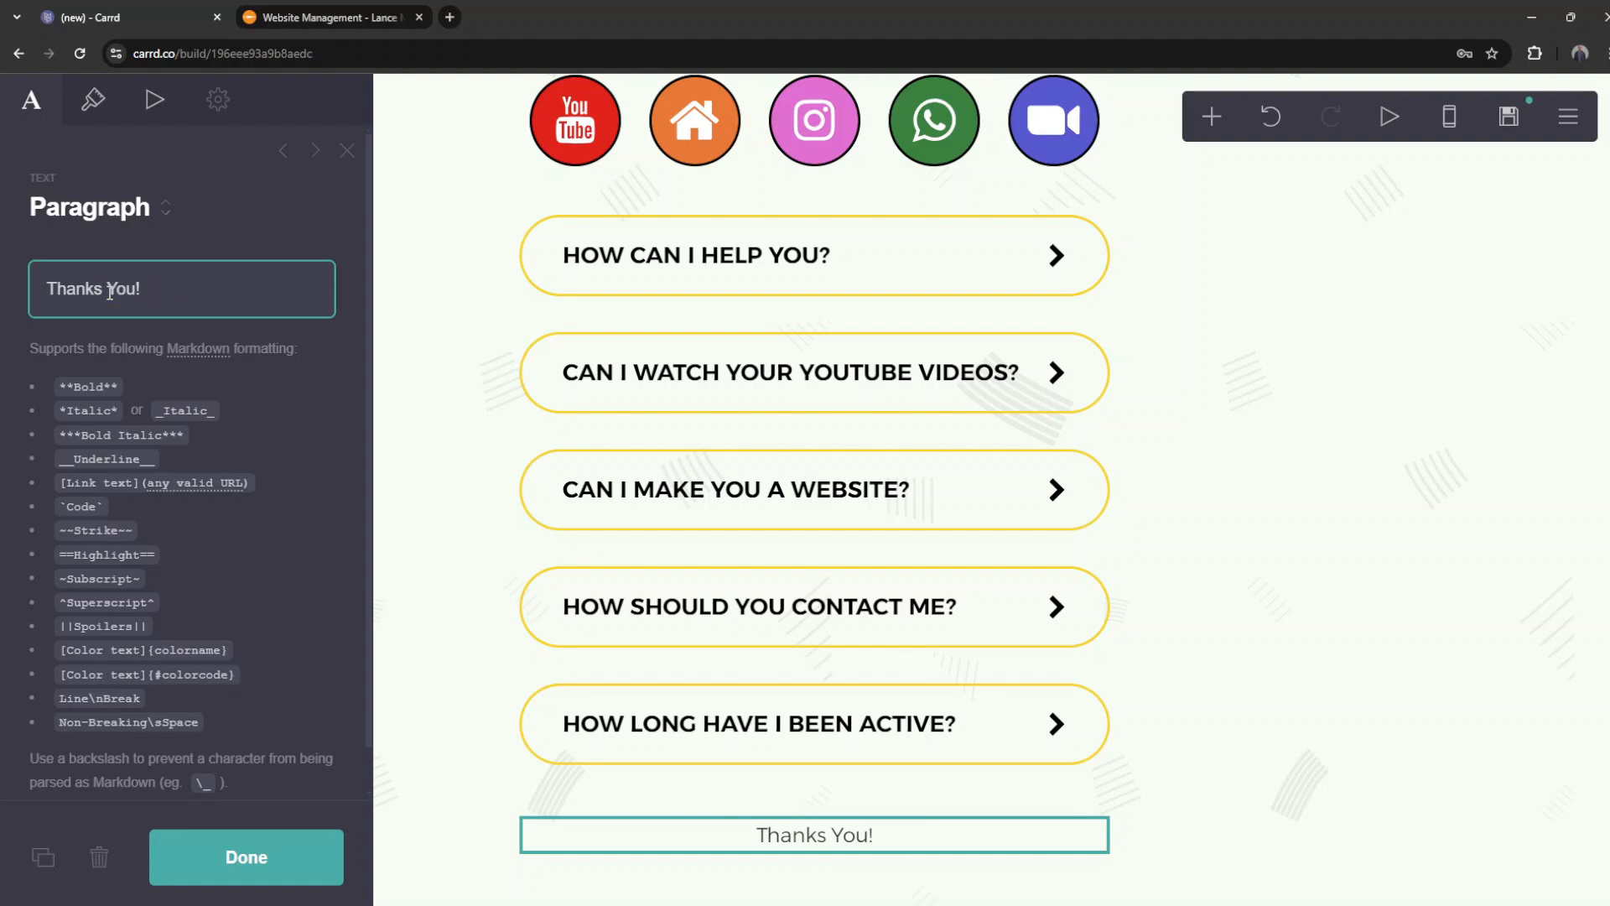
scroll(953, 471, "up", 6)
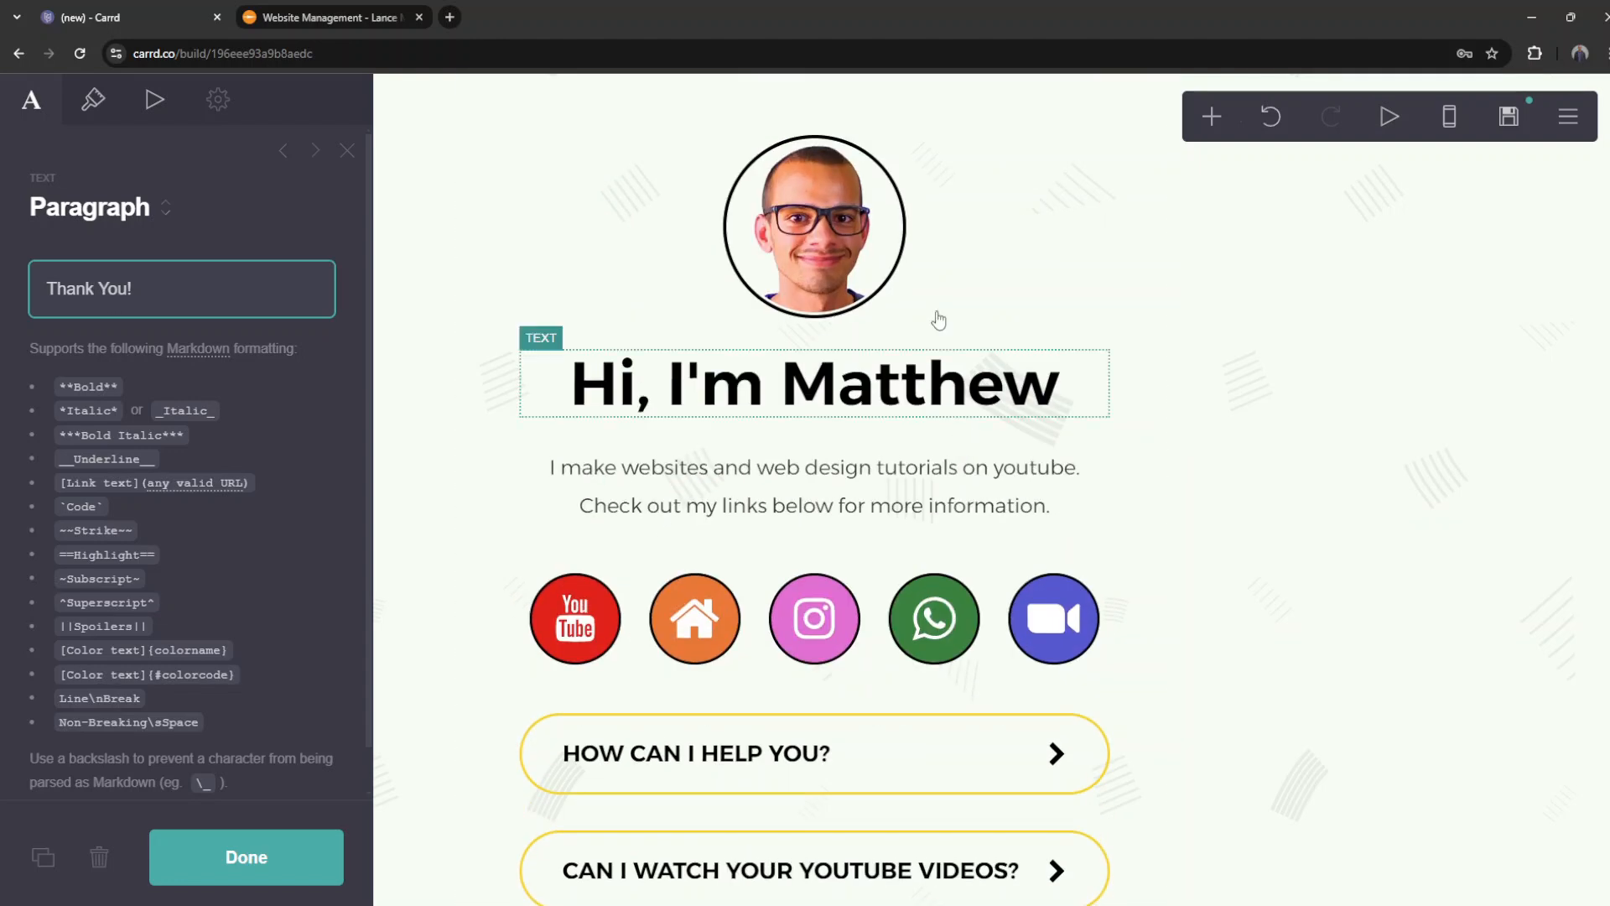
scroll(837, 317, "down", 6)
Step: Review the link buttons' appearance settings and replay their Fade Up on-visible animation
left_click(92, 99)
scroll(167, 336, "down", 5)
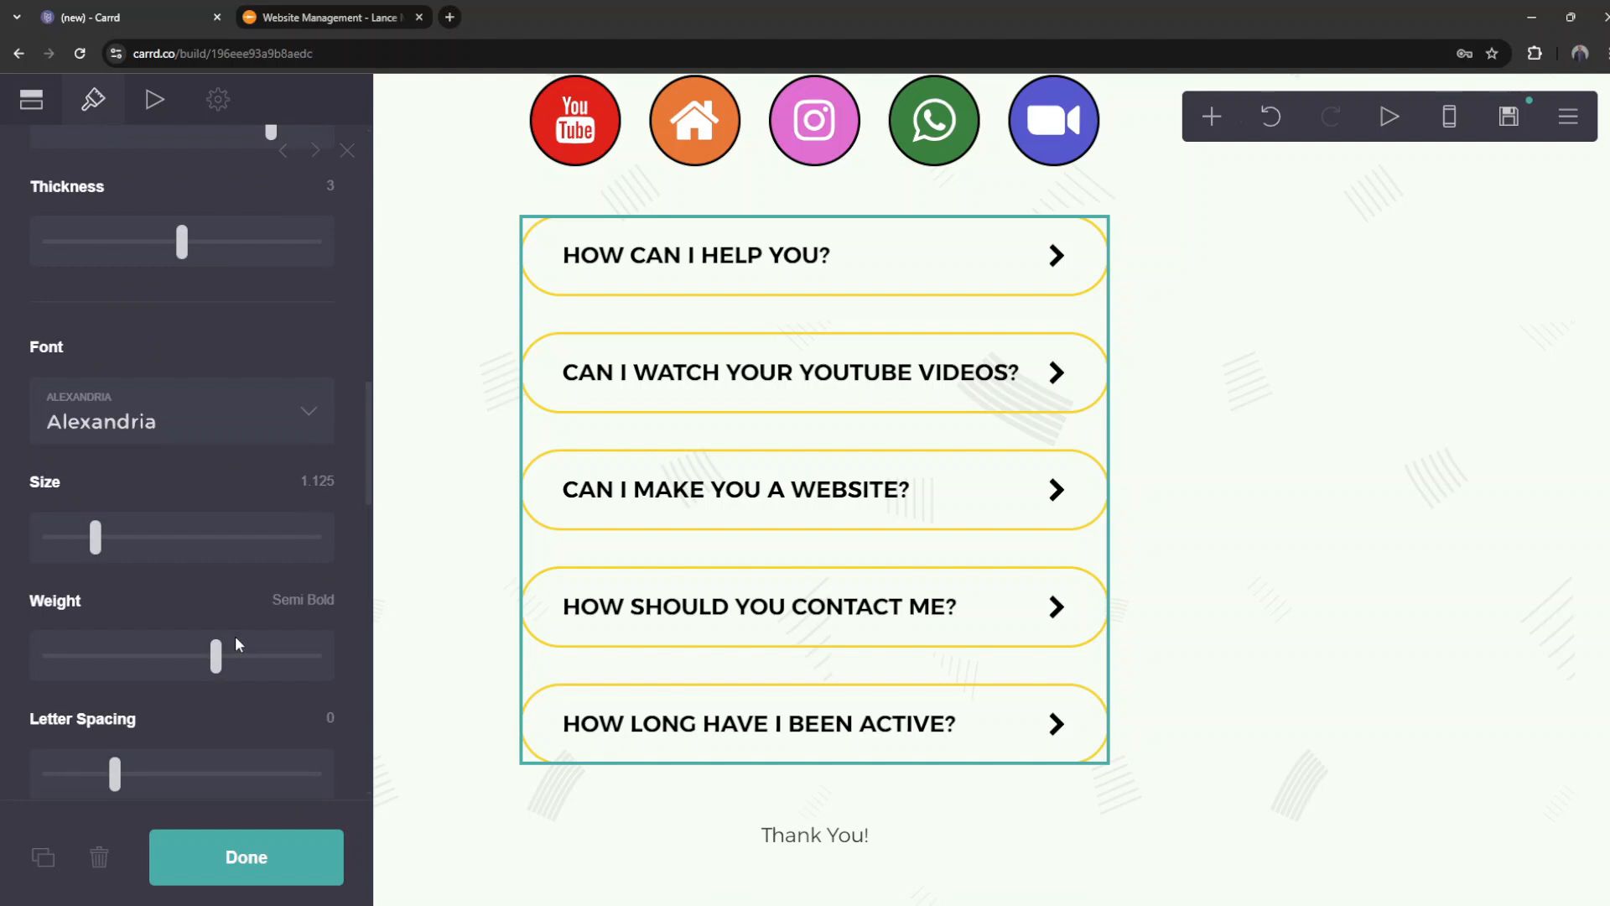
scroll(235, 636, "down", 5)
scroll(222, 637, "down", 3)
scroll(223, 611, "up", 10)
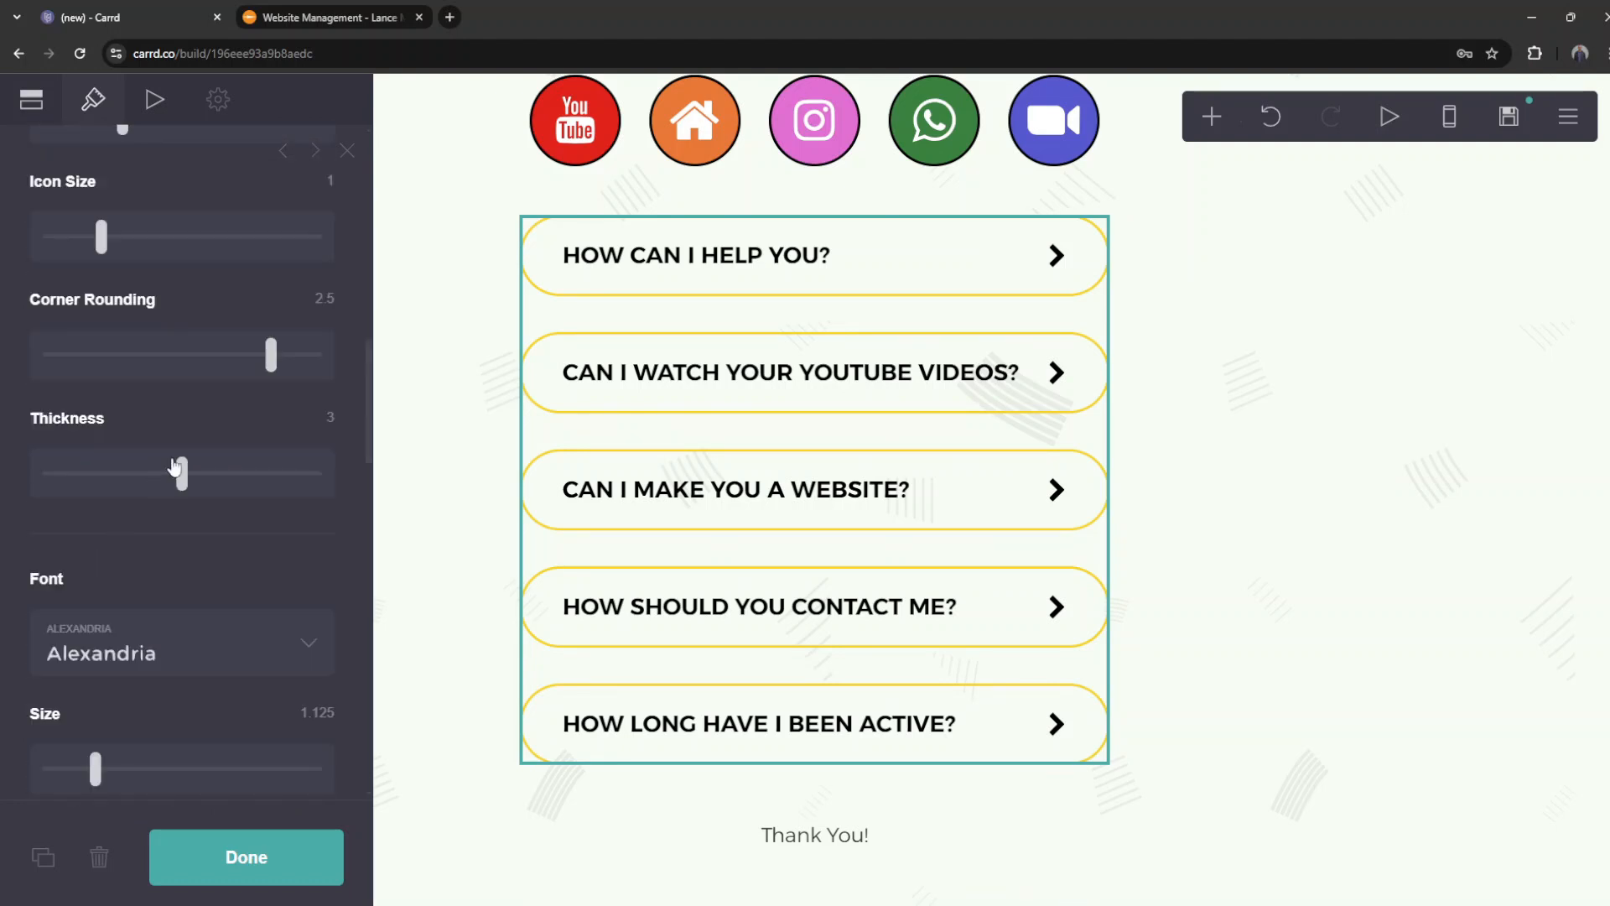
left_click(153, 103)
scroll(142, 320, "up", 5)
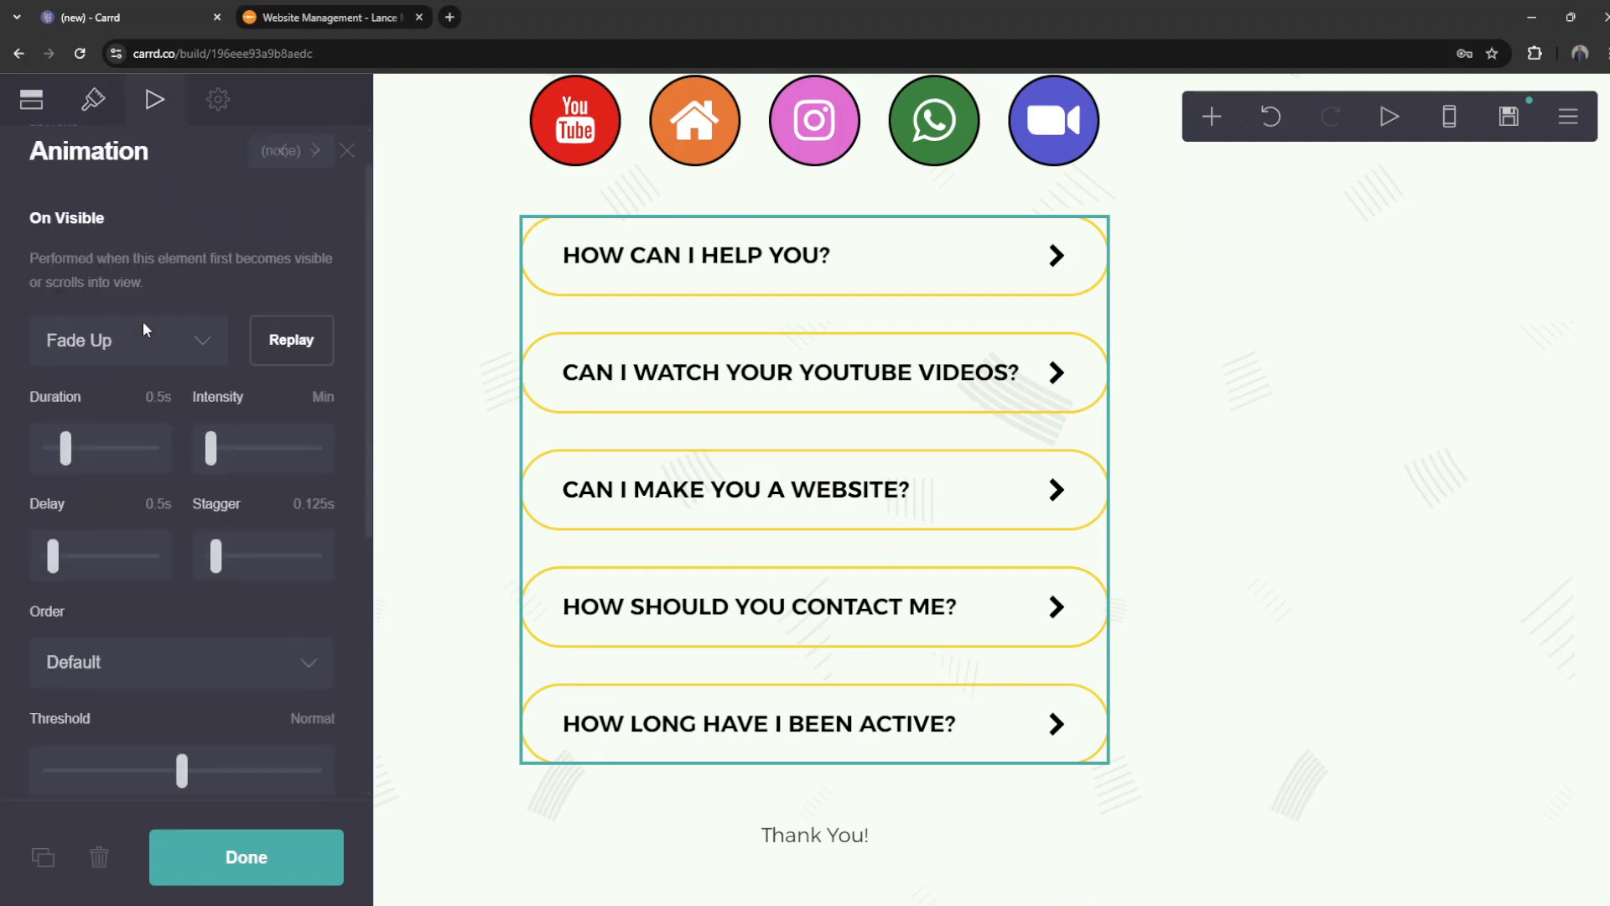
left_click(256, 410)
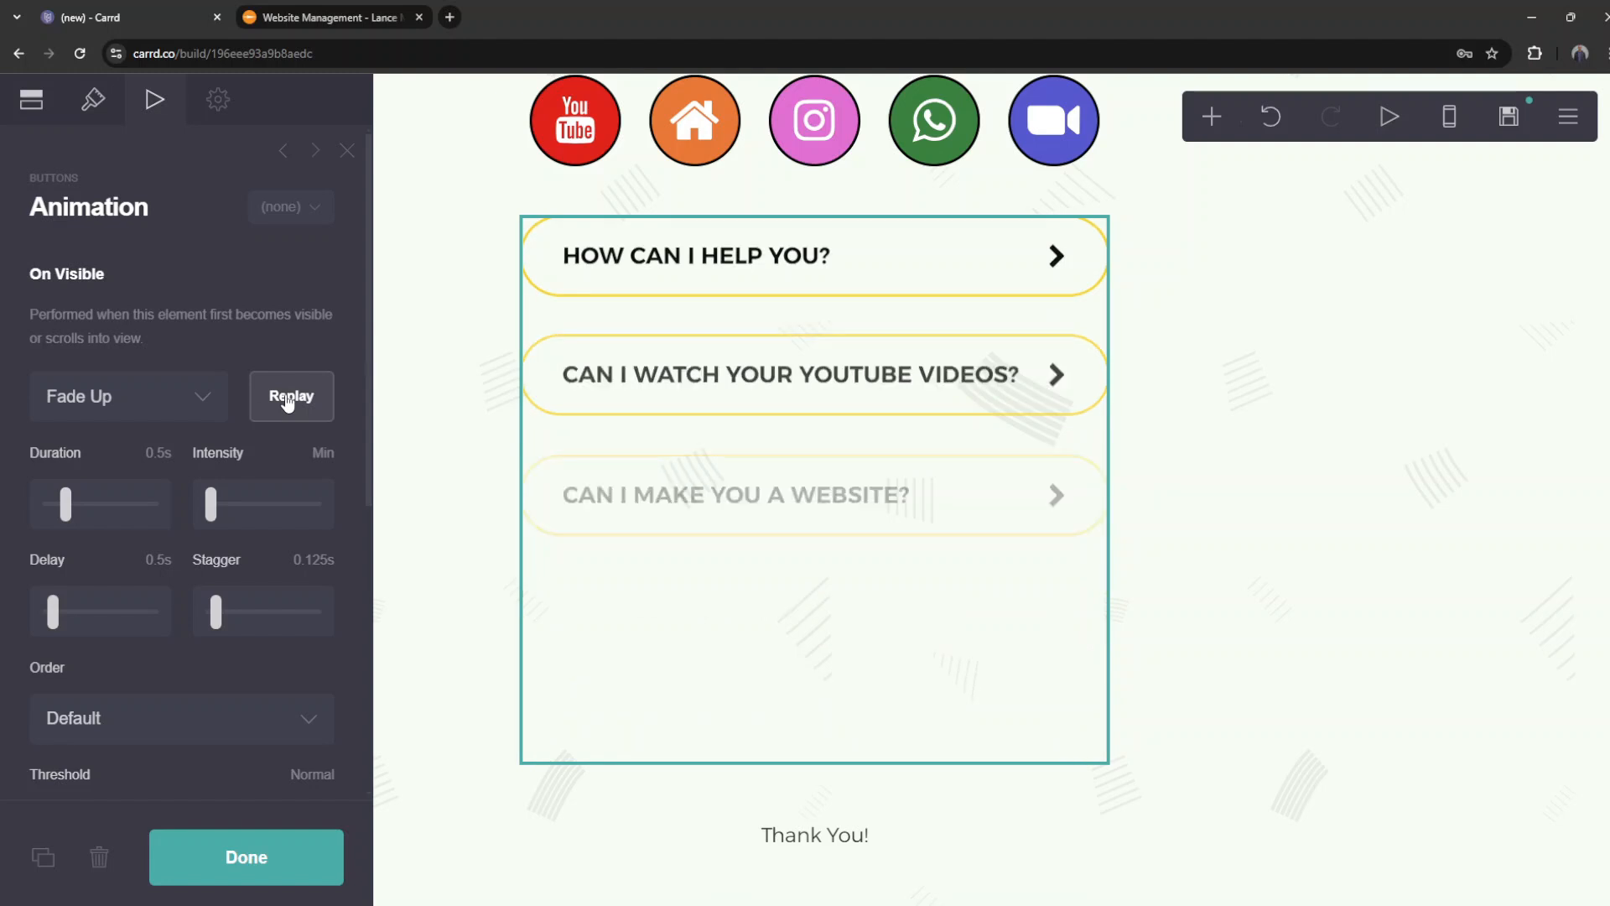
Step: Open the profile photo's animation settings and replay its on-visible animation
scroll(421, 403, "up", 6)
left_click(742, 268)
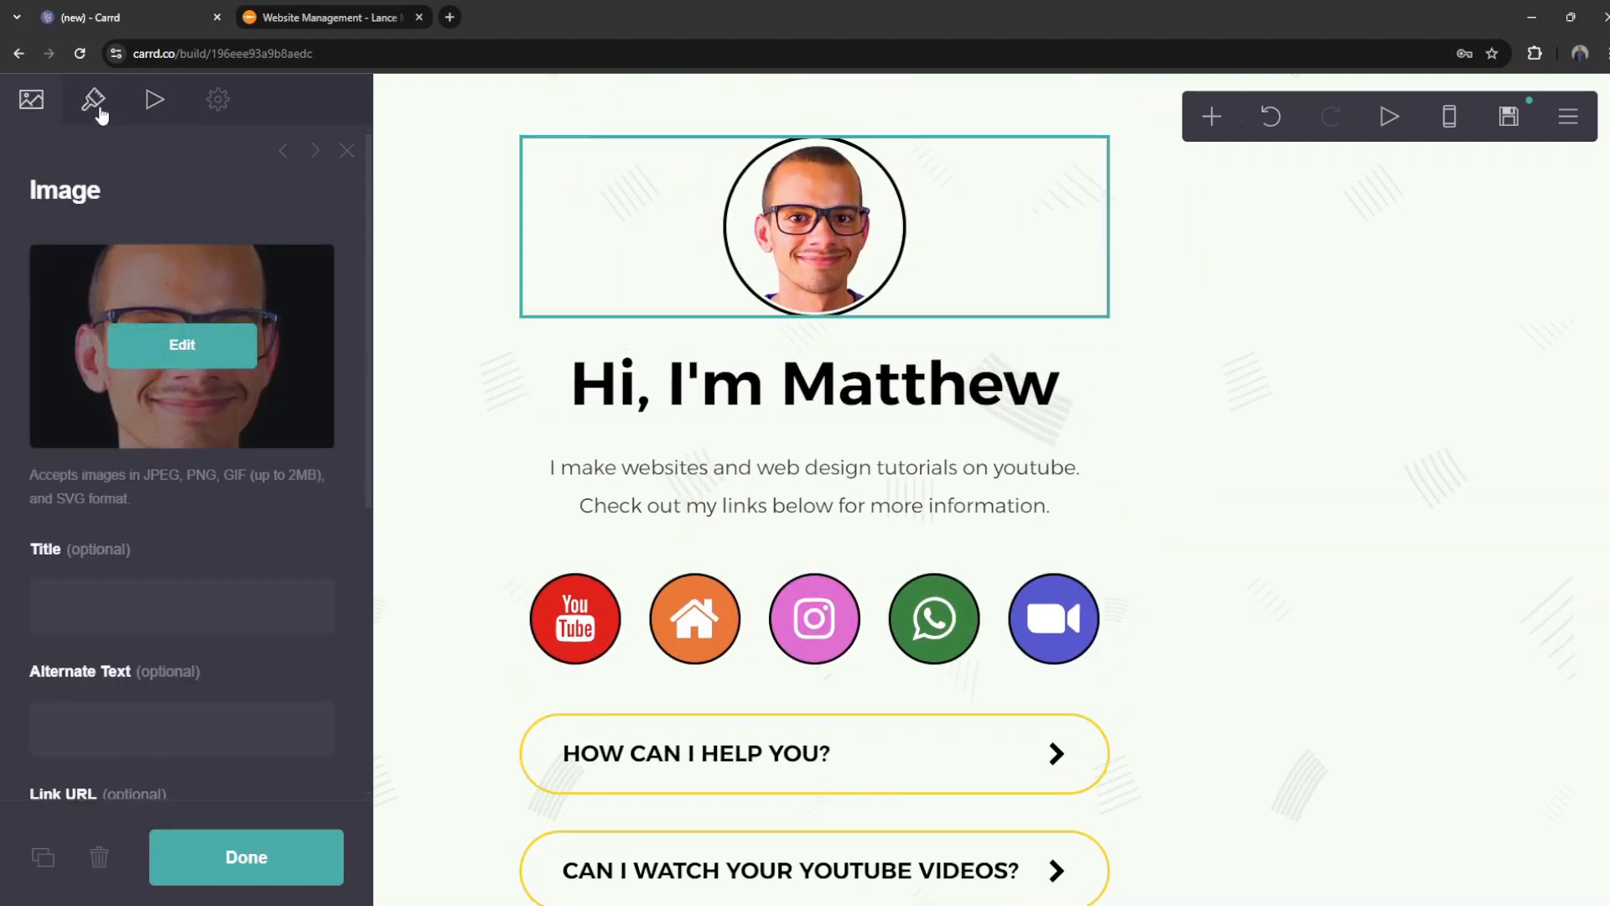
left_click(152, 100)
left_click(281, 413)
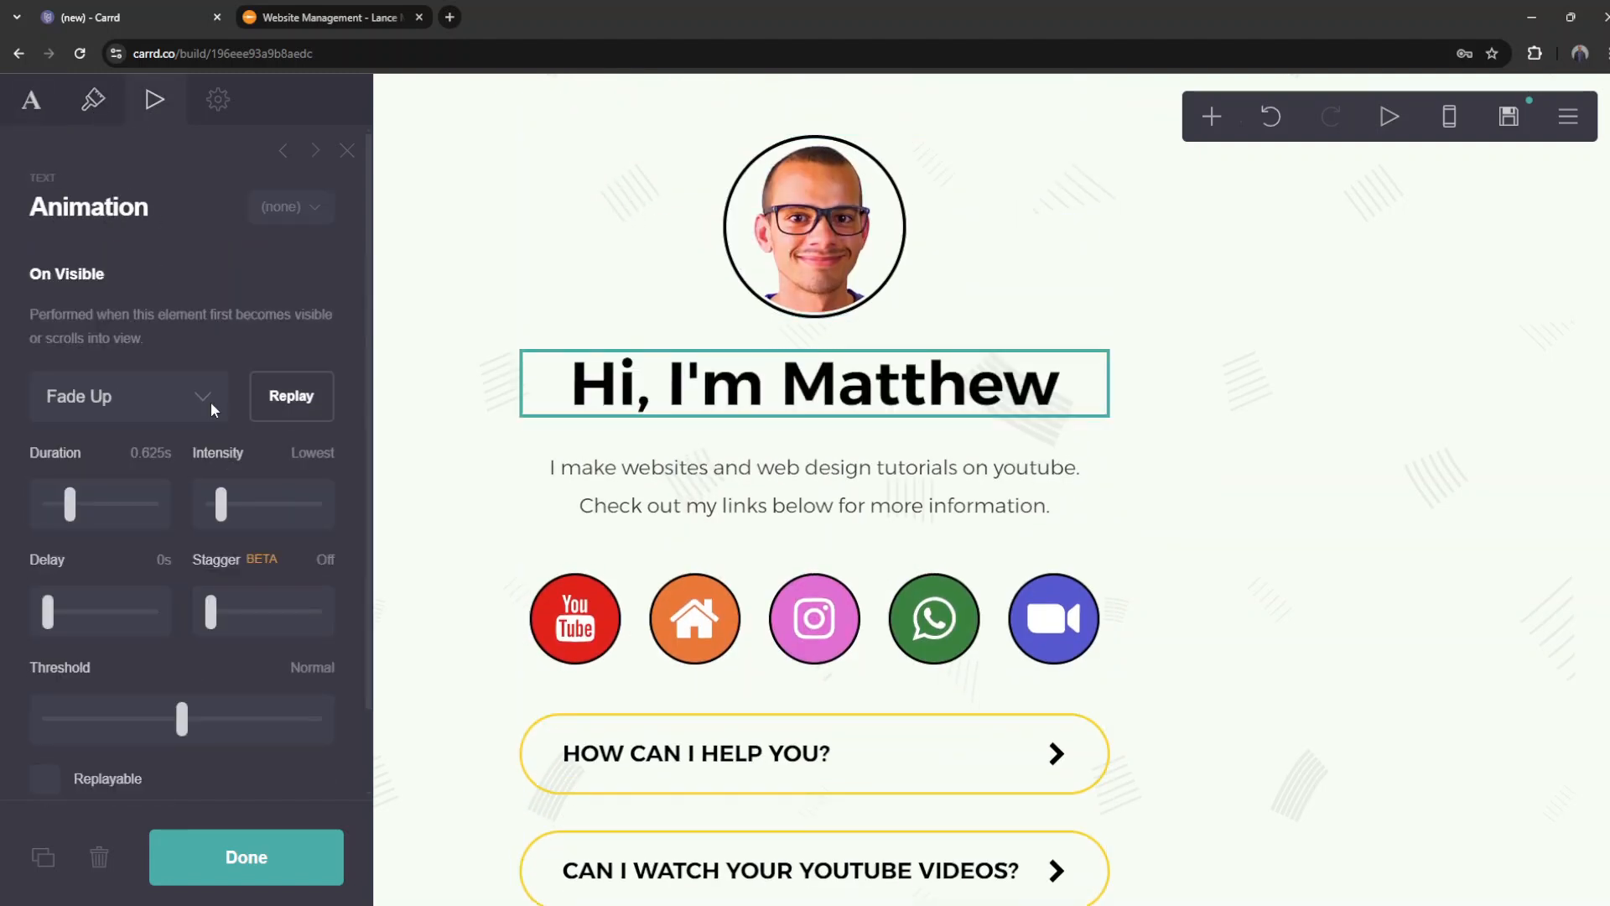
Step: Try the Bounce Left, Bounce Down and Wipe Diagonal on-visible animations on the name heading
left_click(210, 409)
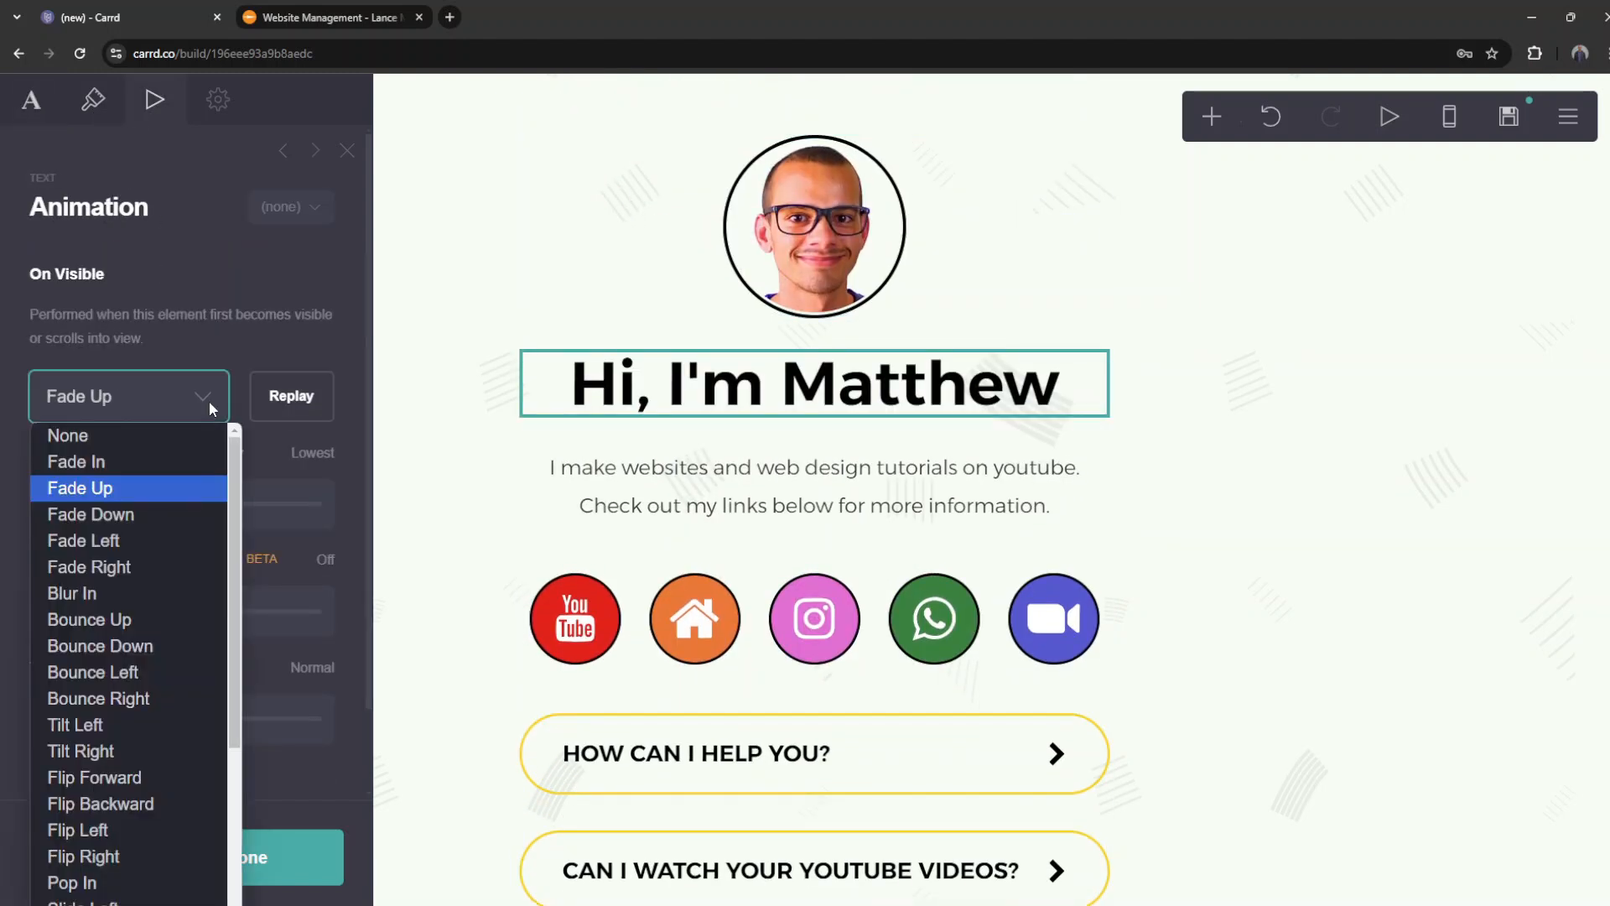
left_click(169, 662)
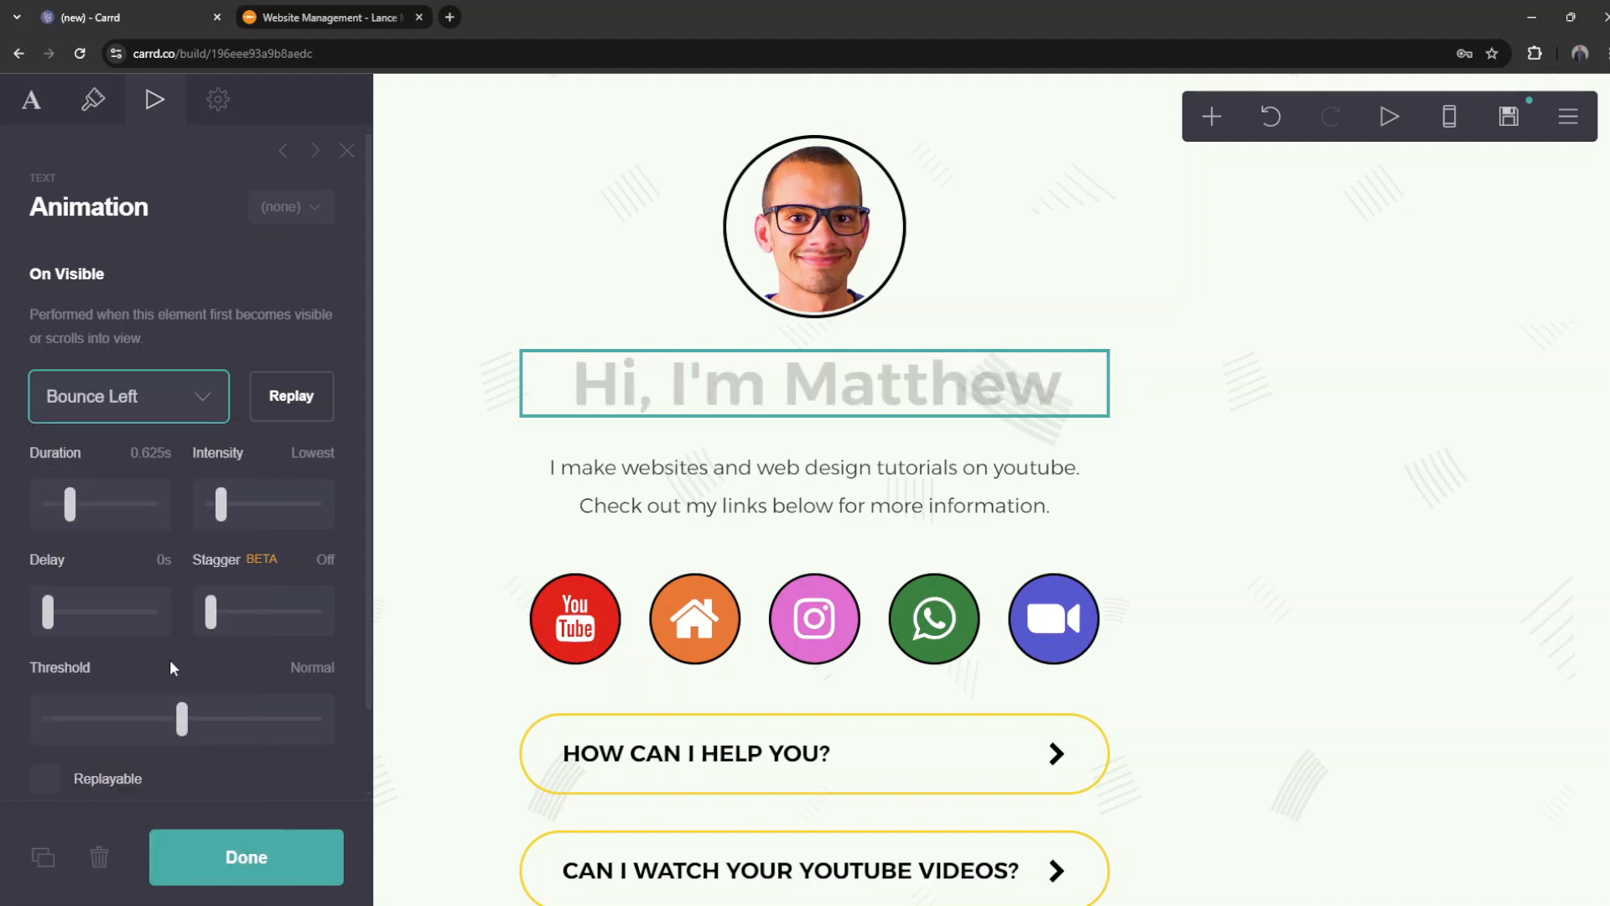
left_click(157, 405)
left_click(126, 646)
left_click(154, 420)
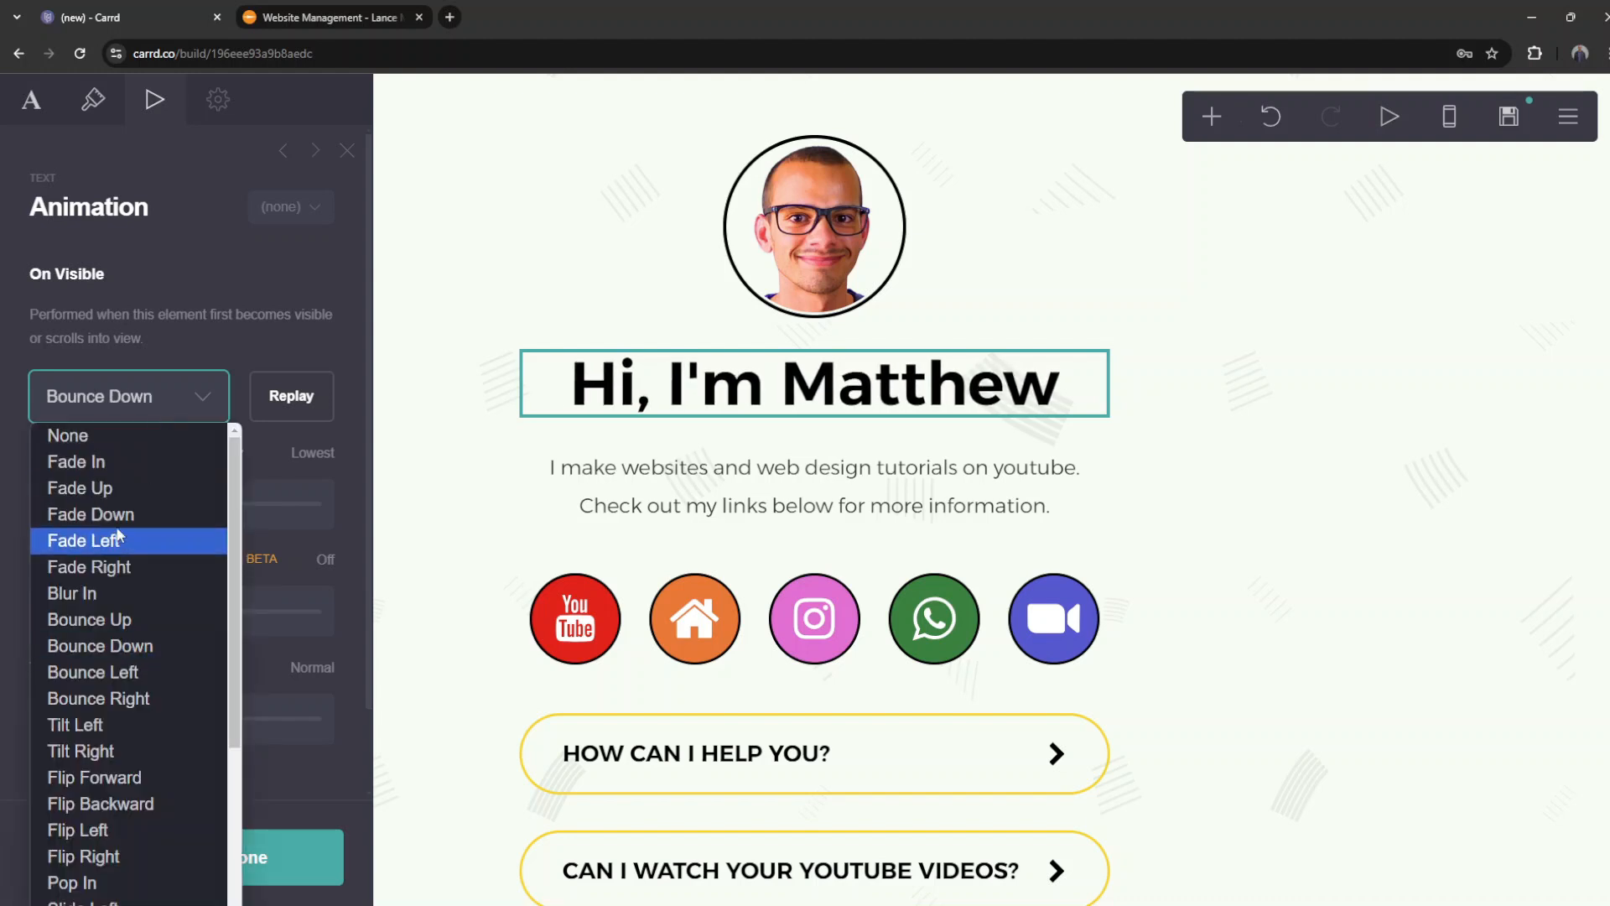
left_click(125, 511)
left_click(167, 376)
scroll(126, 721, "down", 3)
left_click(118, 823)
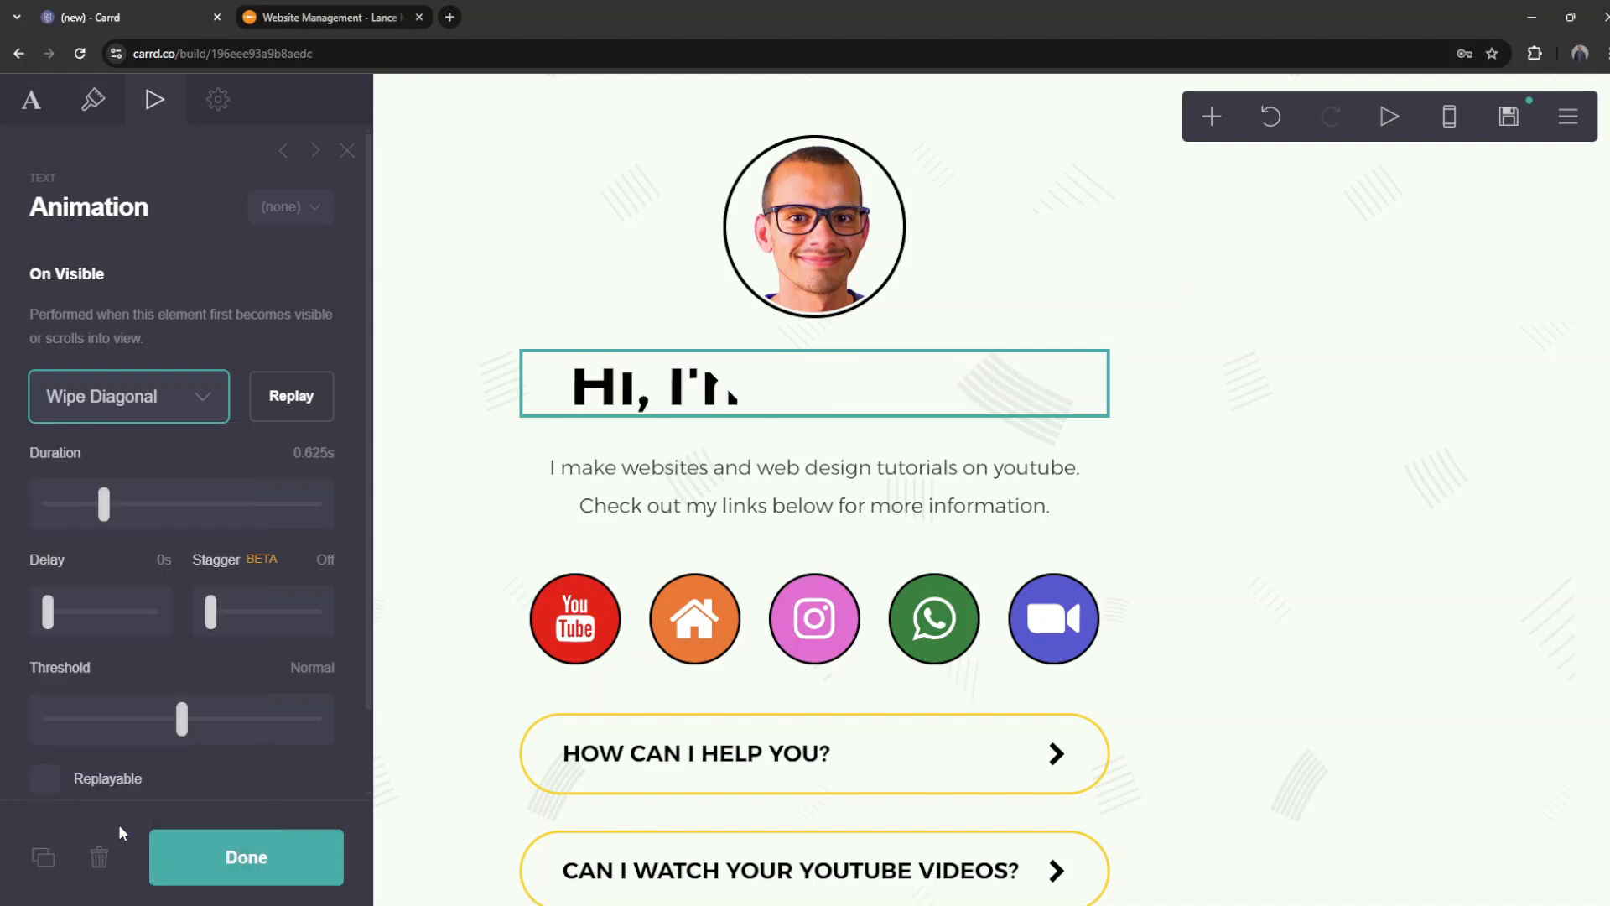
Step: Try the Zoom Out, Zoom In and Slide Left on-visible animations on the name heading
left_click(126, 396)
scroll(121, 788, "down", 2)
left_click(126, 900)
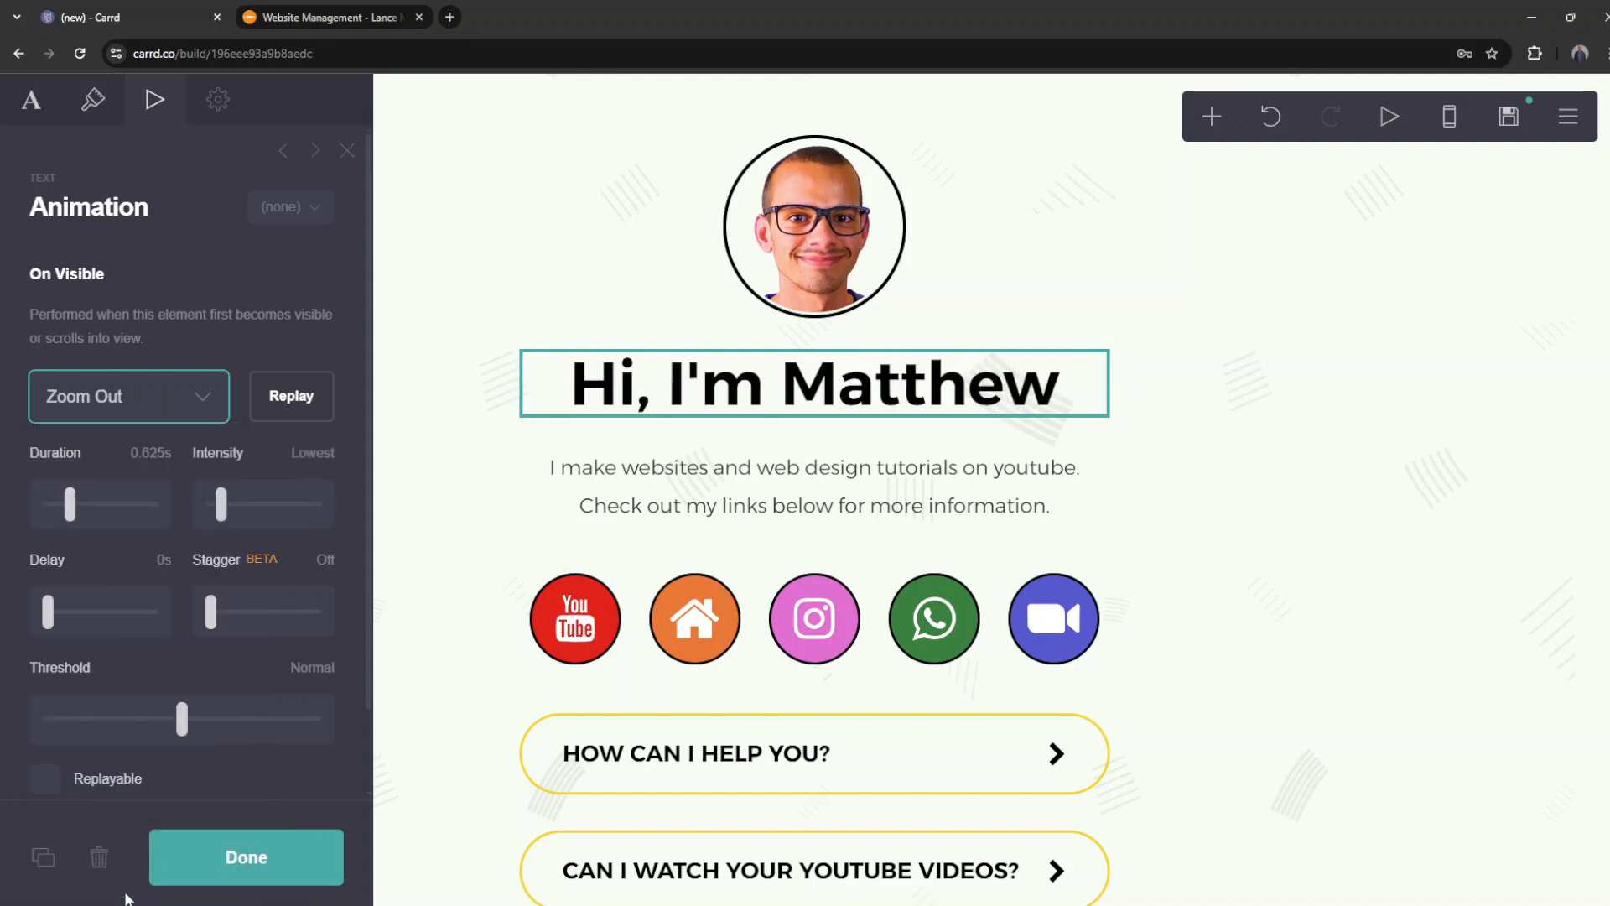
left_click(155, 416)
left_click(93, 875)
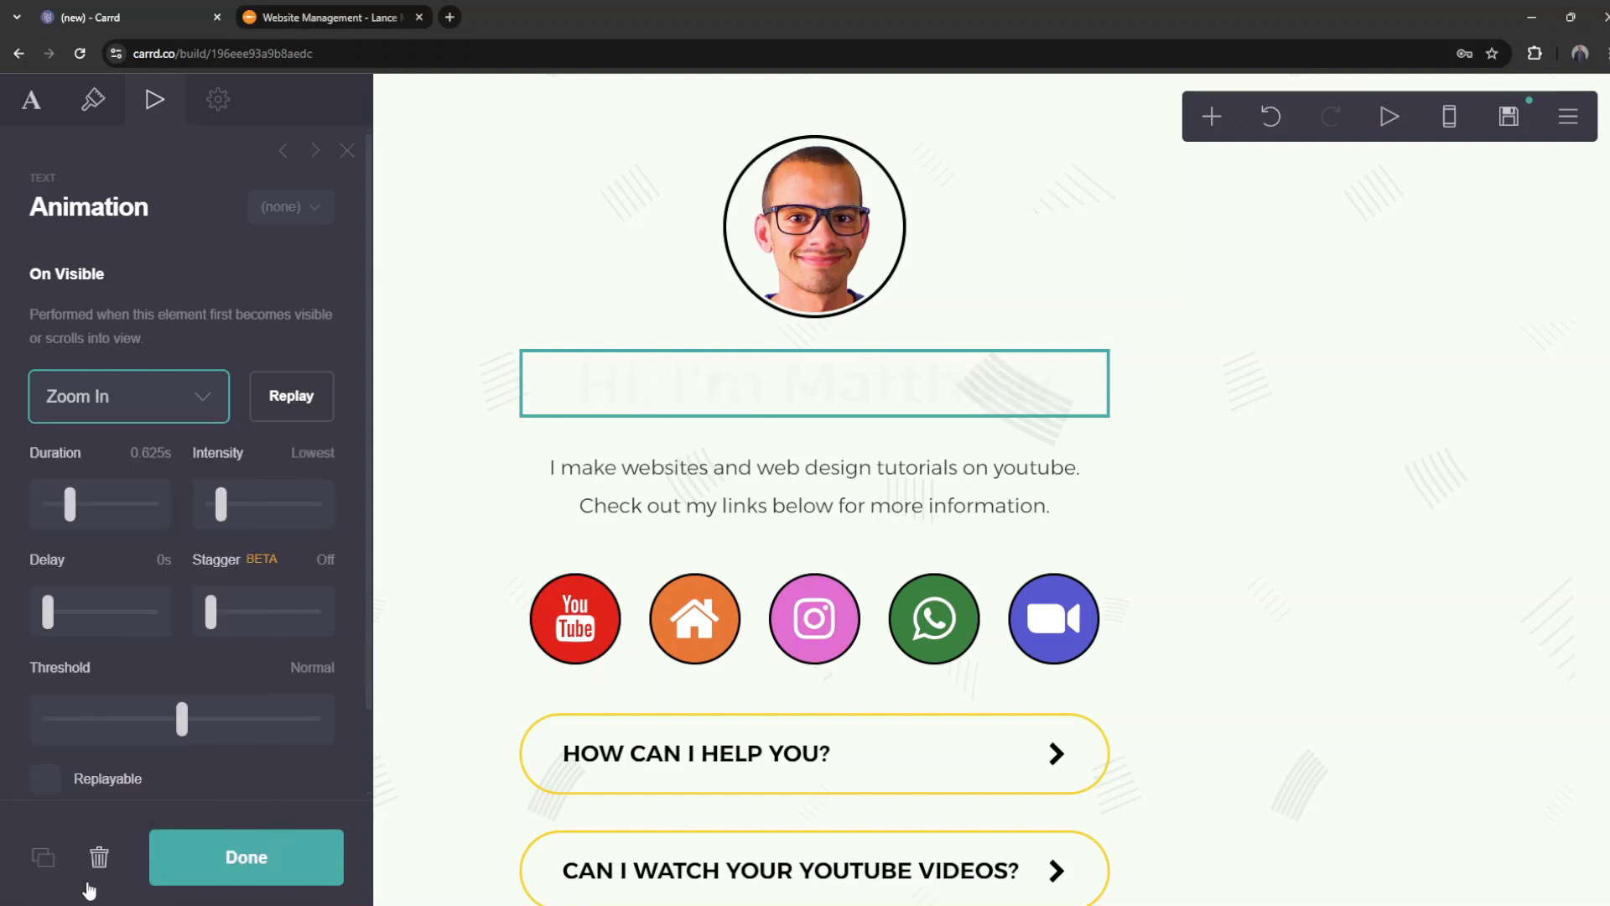
left_click(178, 400)
left_click(134, 690)
Step: Try Tilt Right and Tilt Left on the name heading, and set its on-visible animation back to Fade Up
left_click(183, 396)
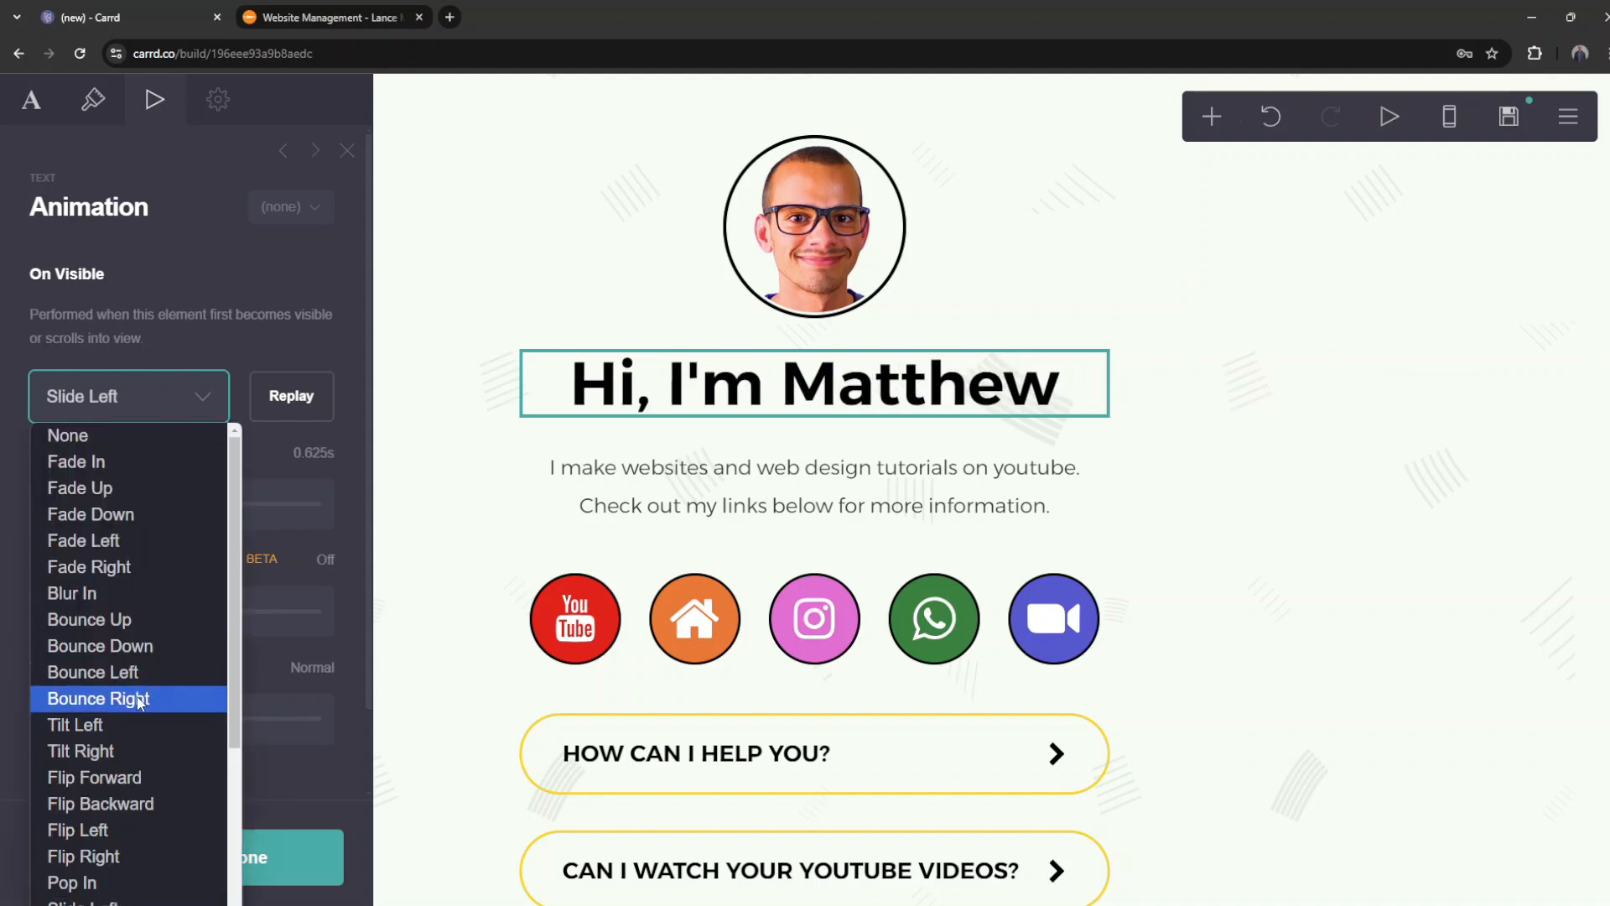
left_click(107, 697)
left_click(125, 396)
left_click(109, 751)
left_click(125, 395)
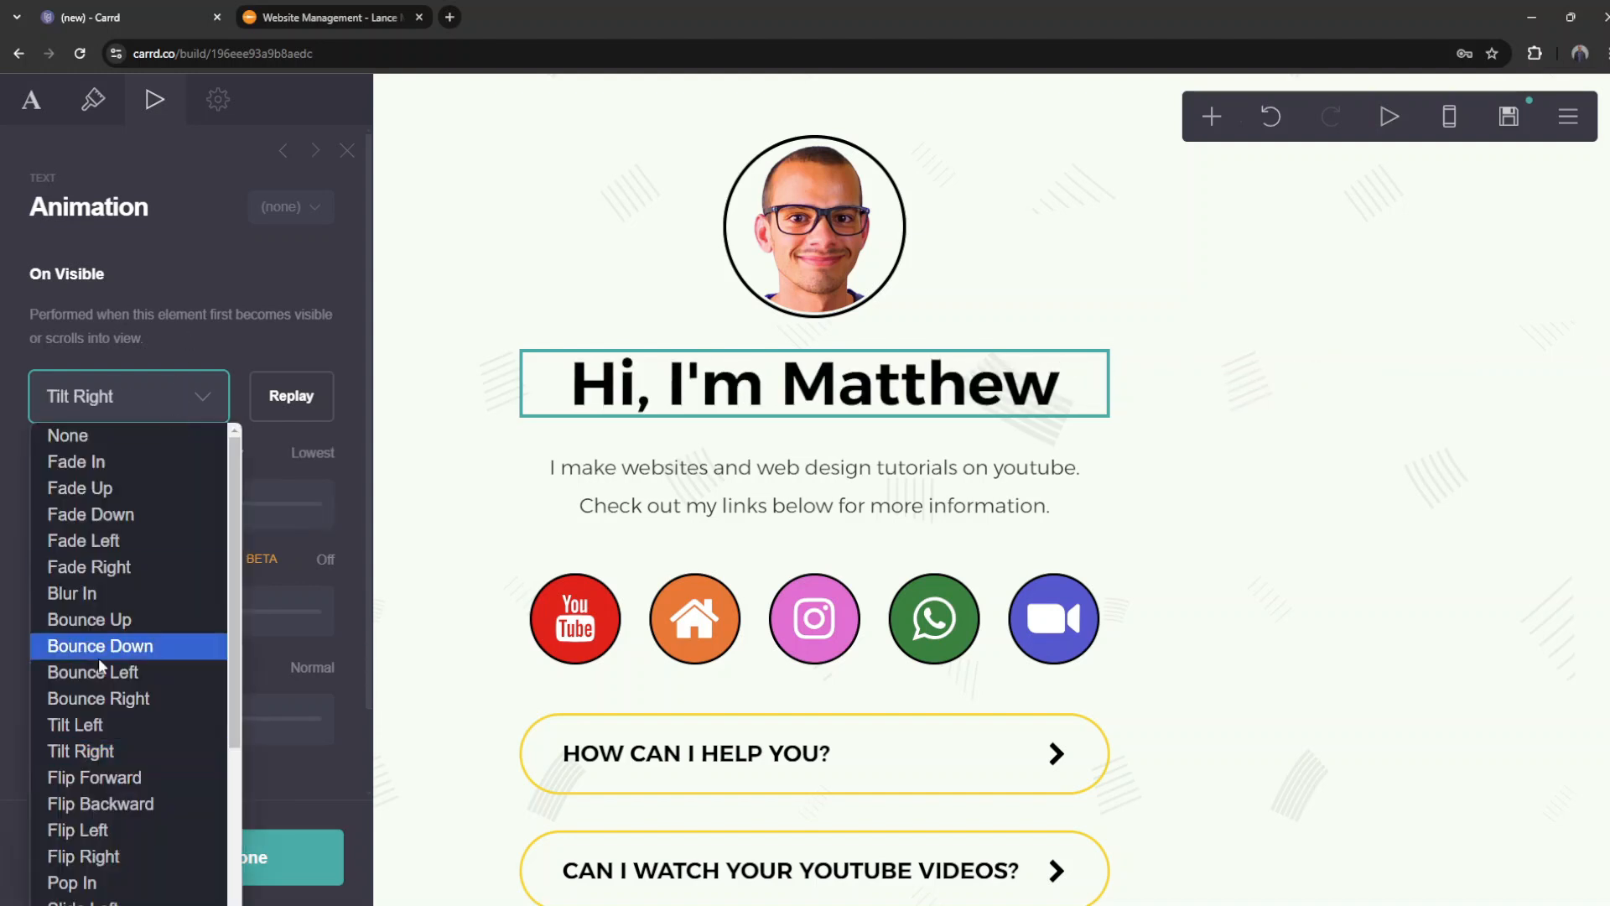
left_click(84, 724)
left_click(151, 411)
left_click(139, 486)
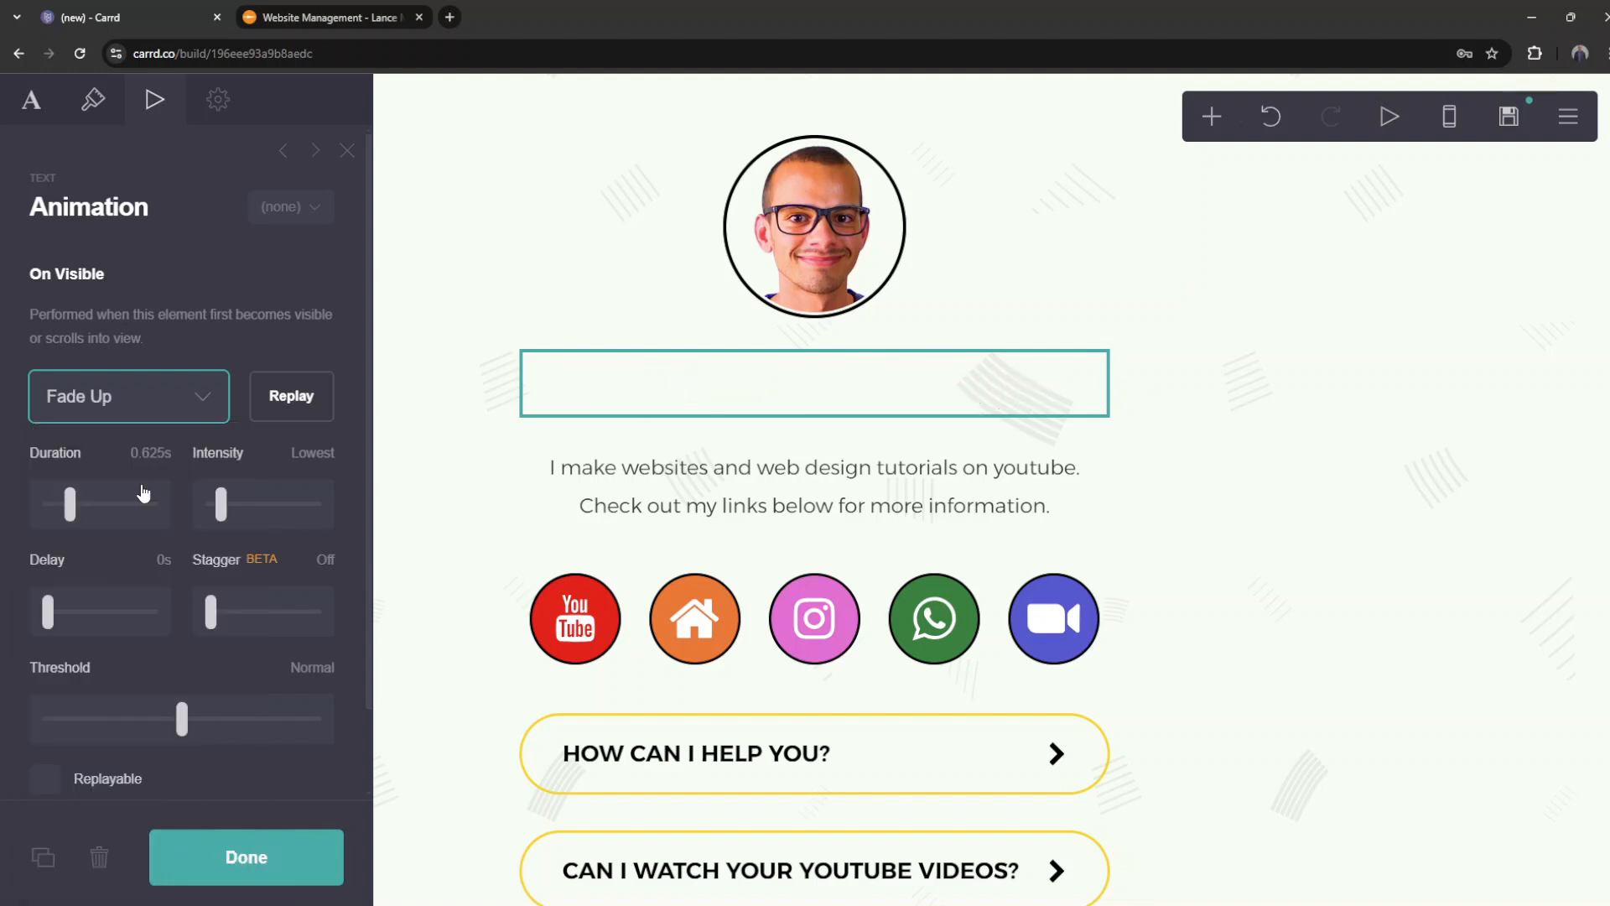
Step: Open the social icons' animation settings and replay their on-visible animation
left_click(745, 644)
left_click(159, 107)
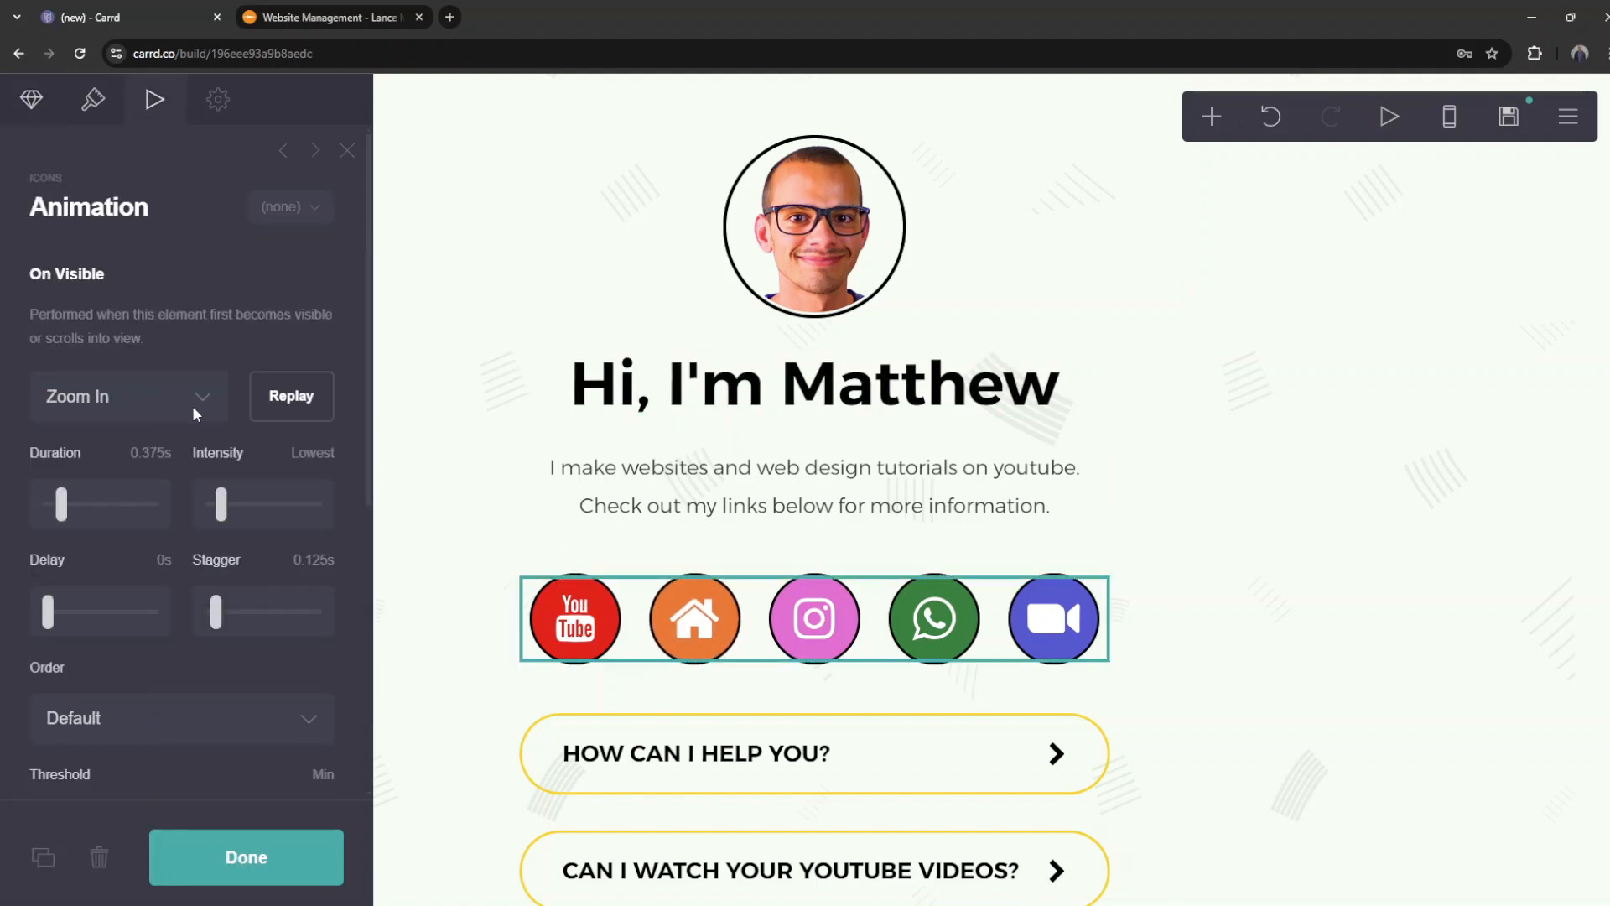
scroll(189, 430, "down", 2)
scroll(190, 429, "up", 2)
left_click(265, 406)
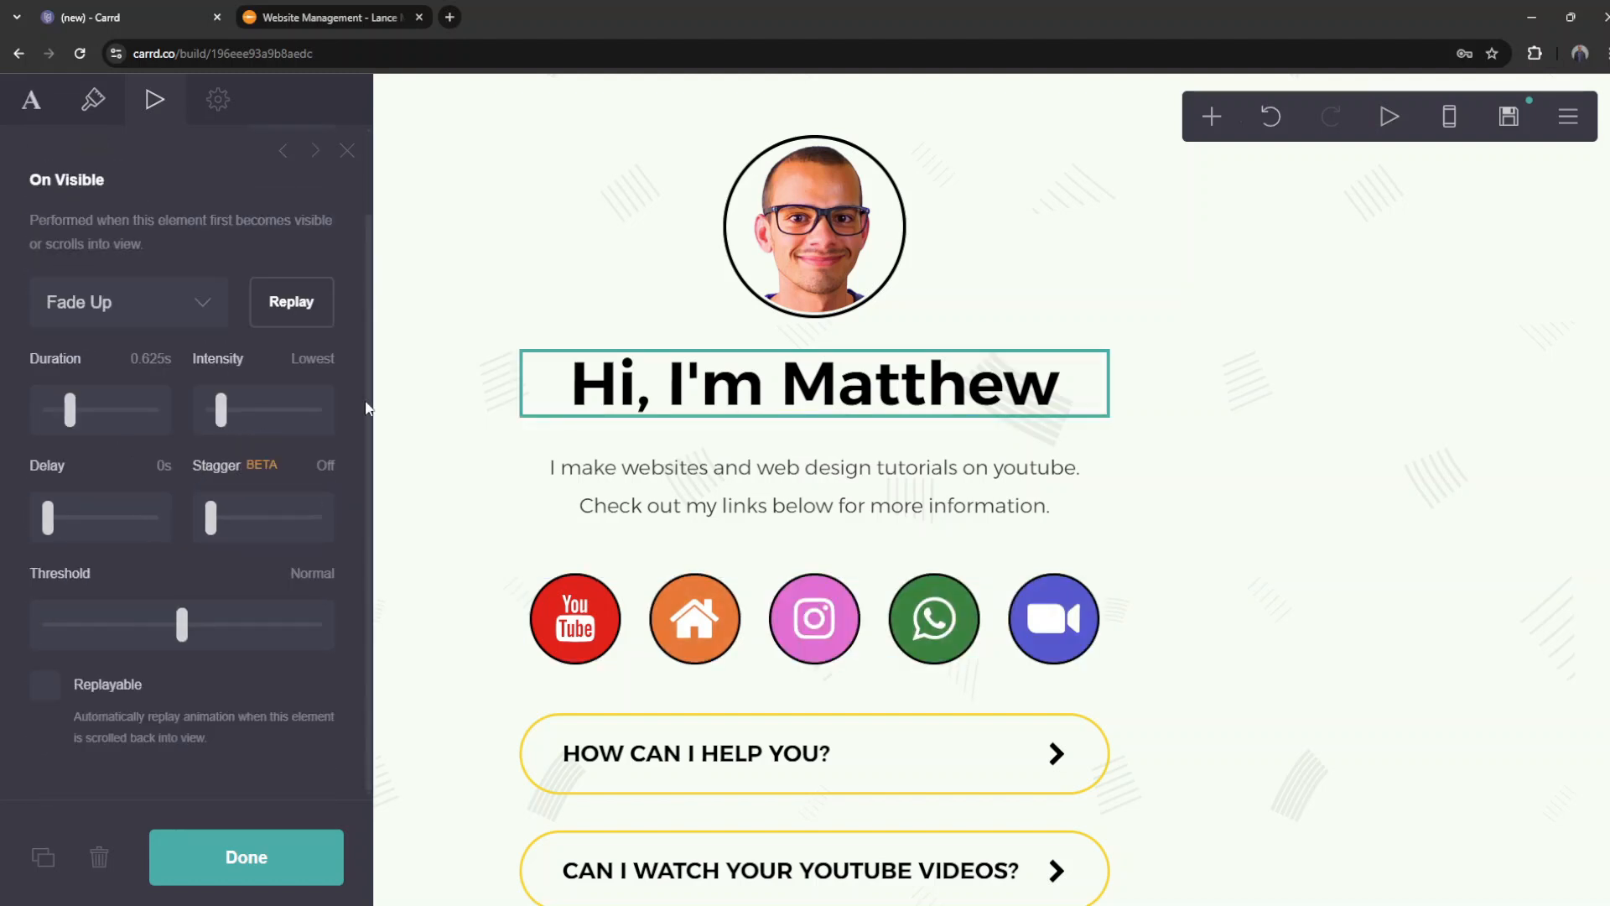
Step: Examine the name heading's element settings for ID, classes, attributes, tag and visibility
scroll(767, 503, "down", 5)
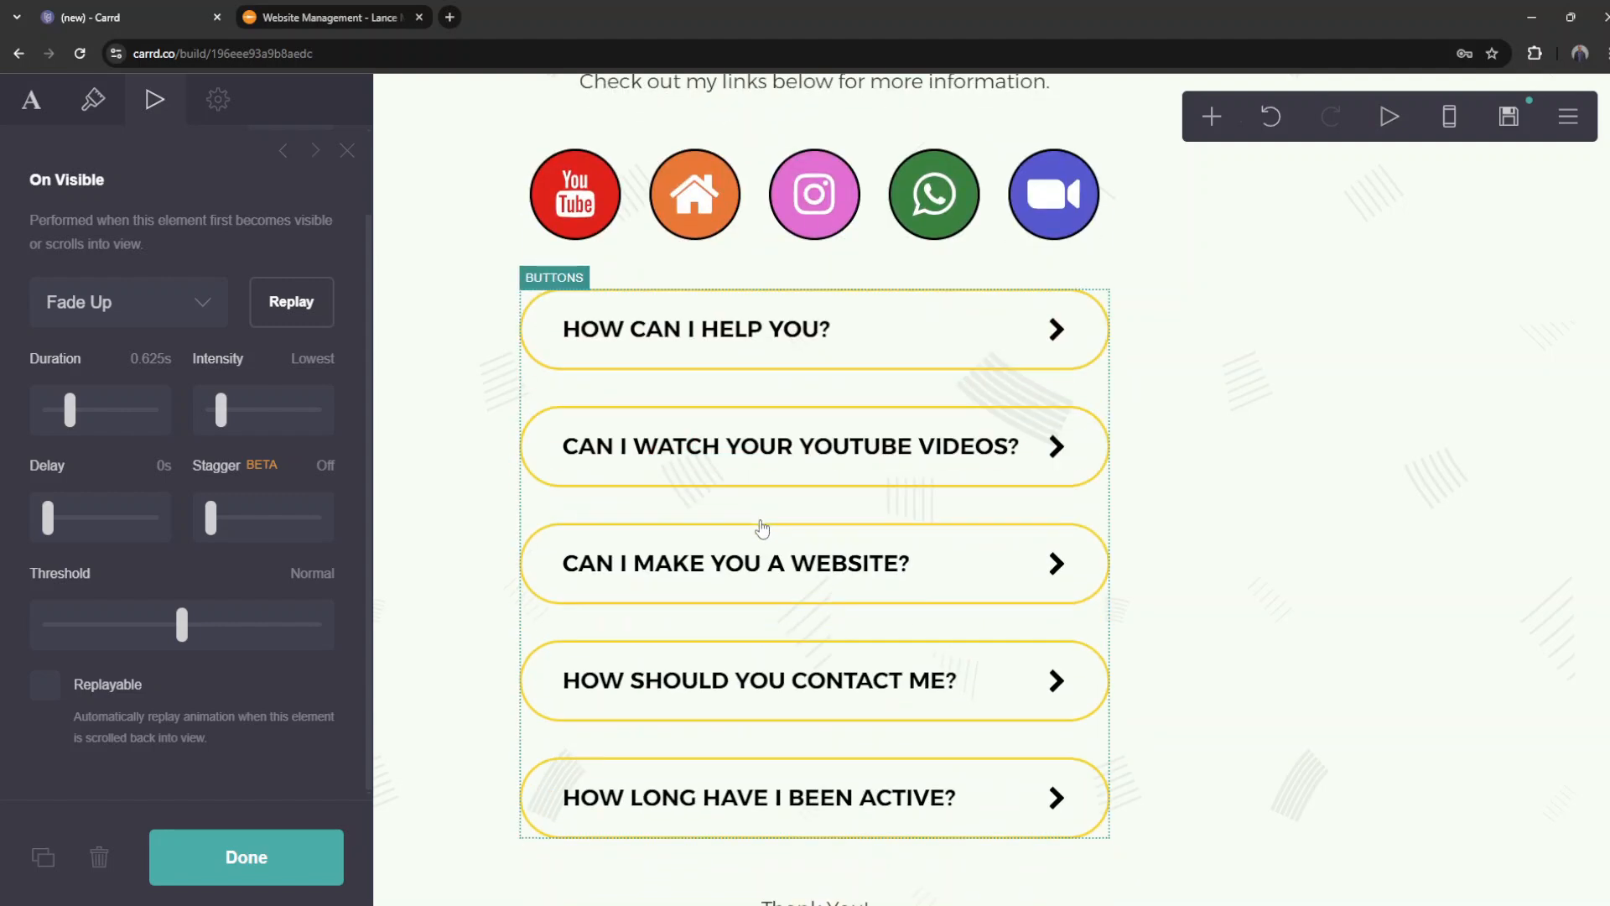
scroll(768, 504, "up", 3)
left_click(220, 101)
scroll(212, 316, "up", 1)
scroll(210, 406, "down", 1)
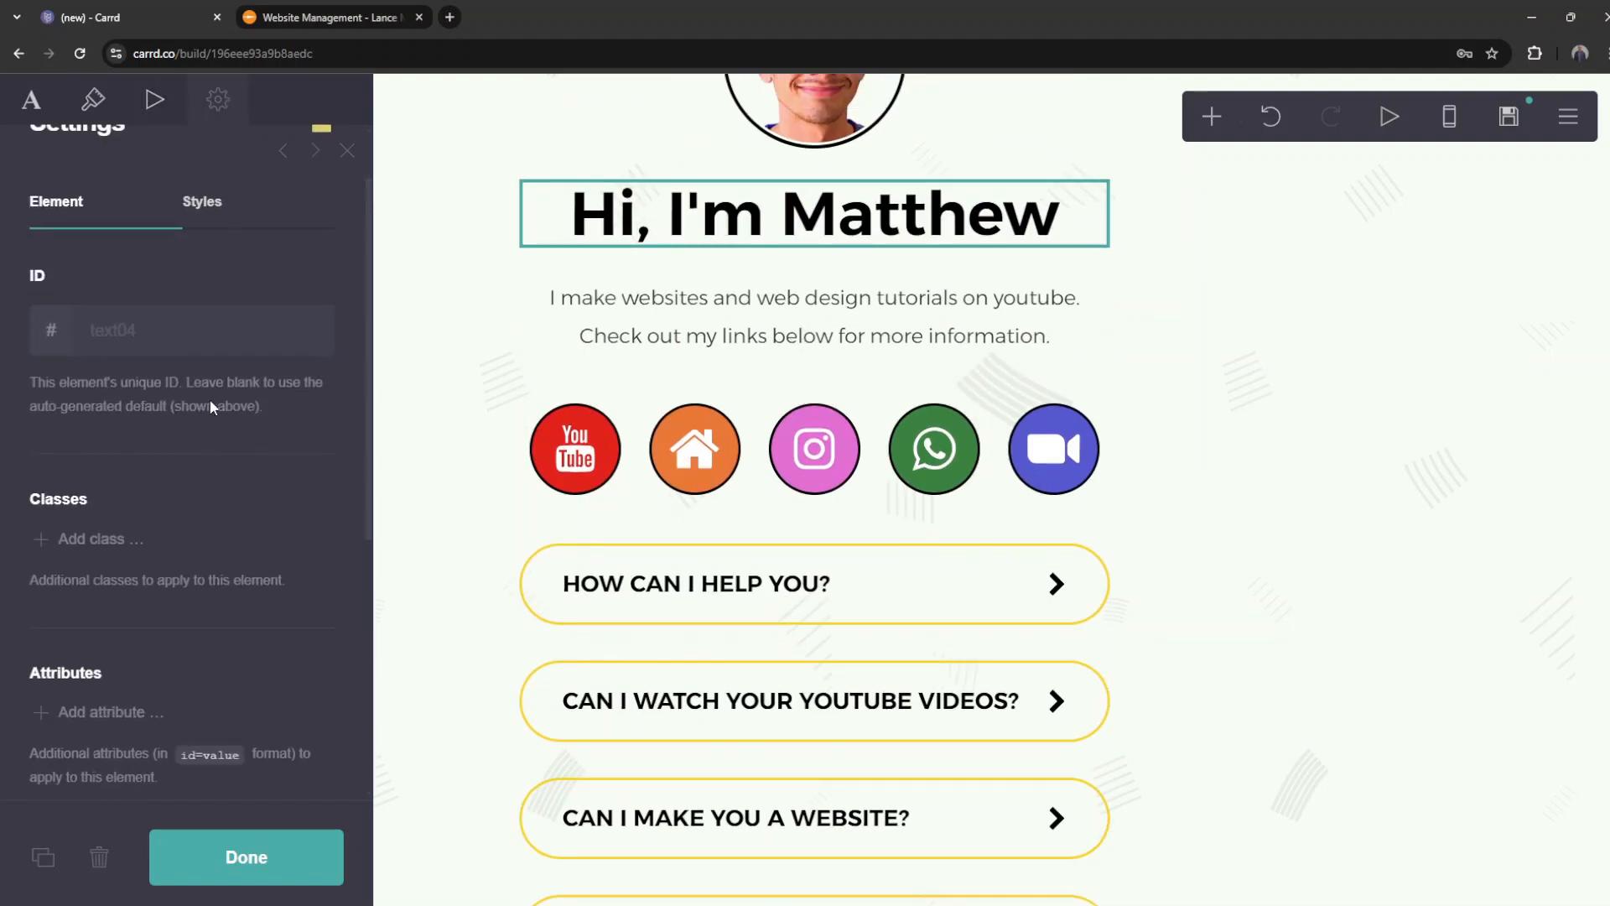
scroll(115, 465, "down", 4)
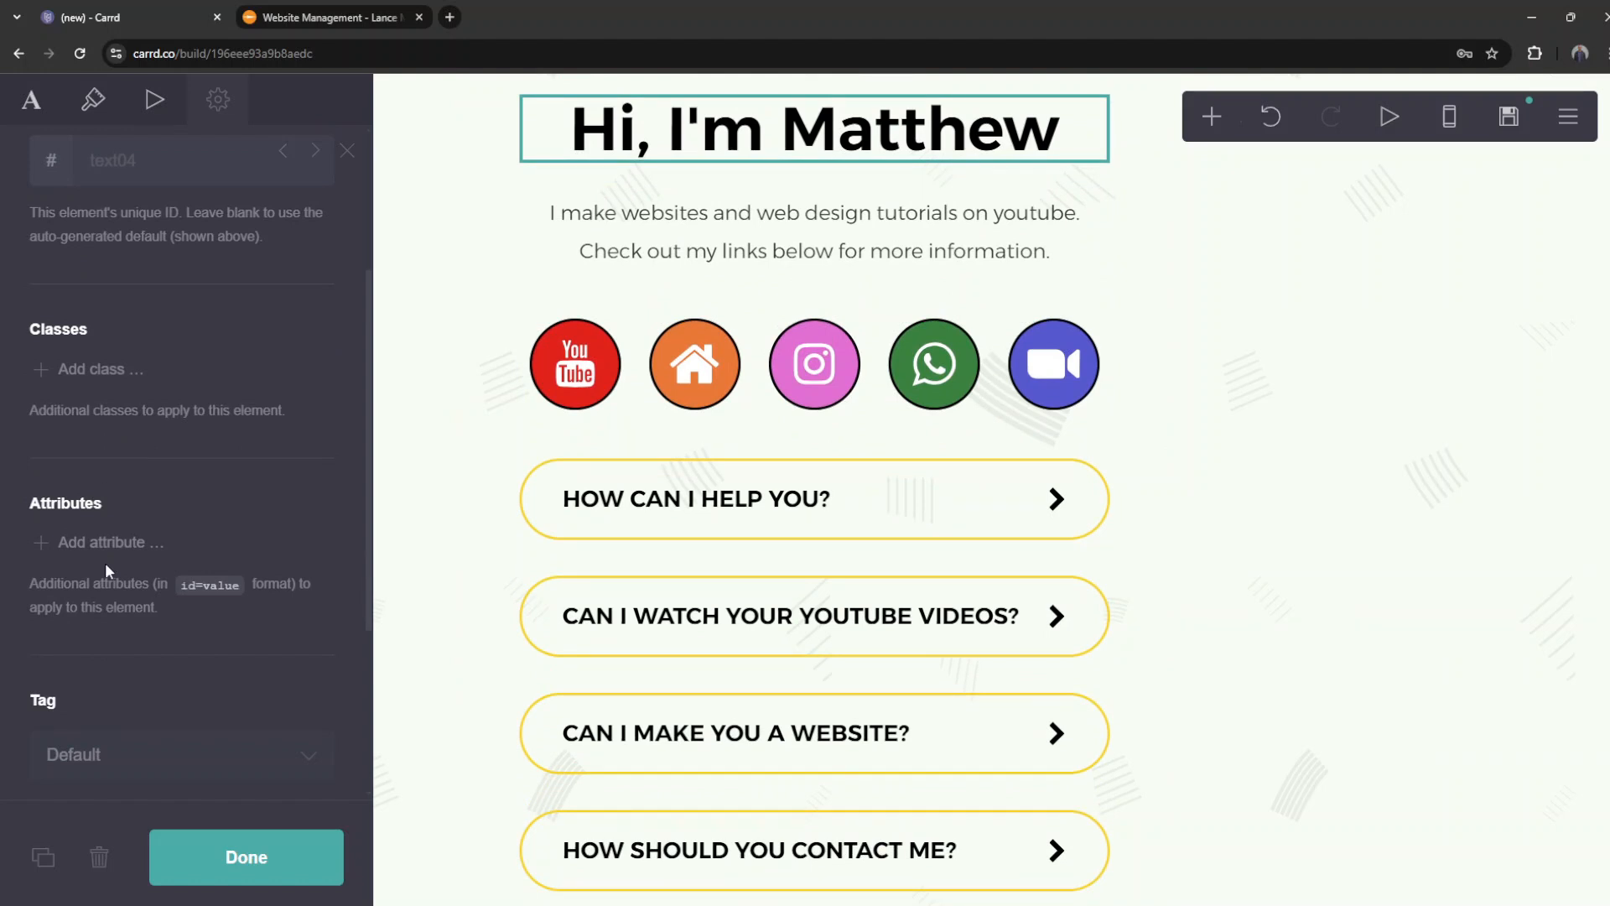
scroll(104, 562, "down", 4)
scroll(134, 704, "up", 2)
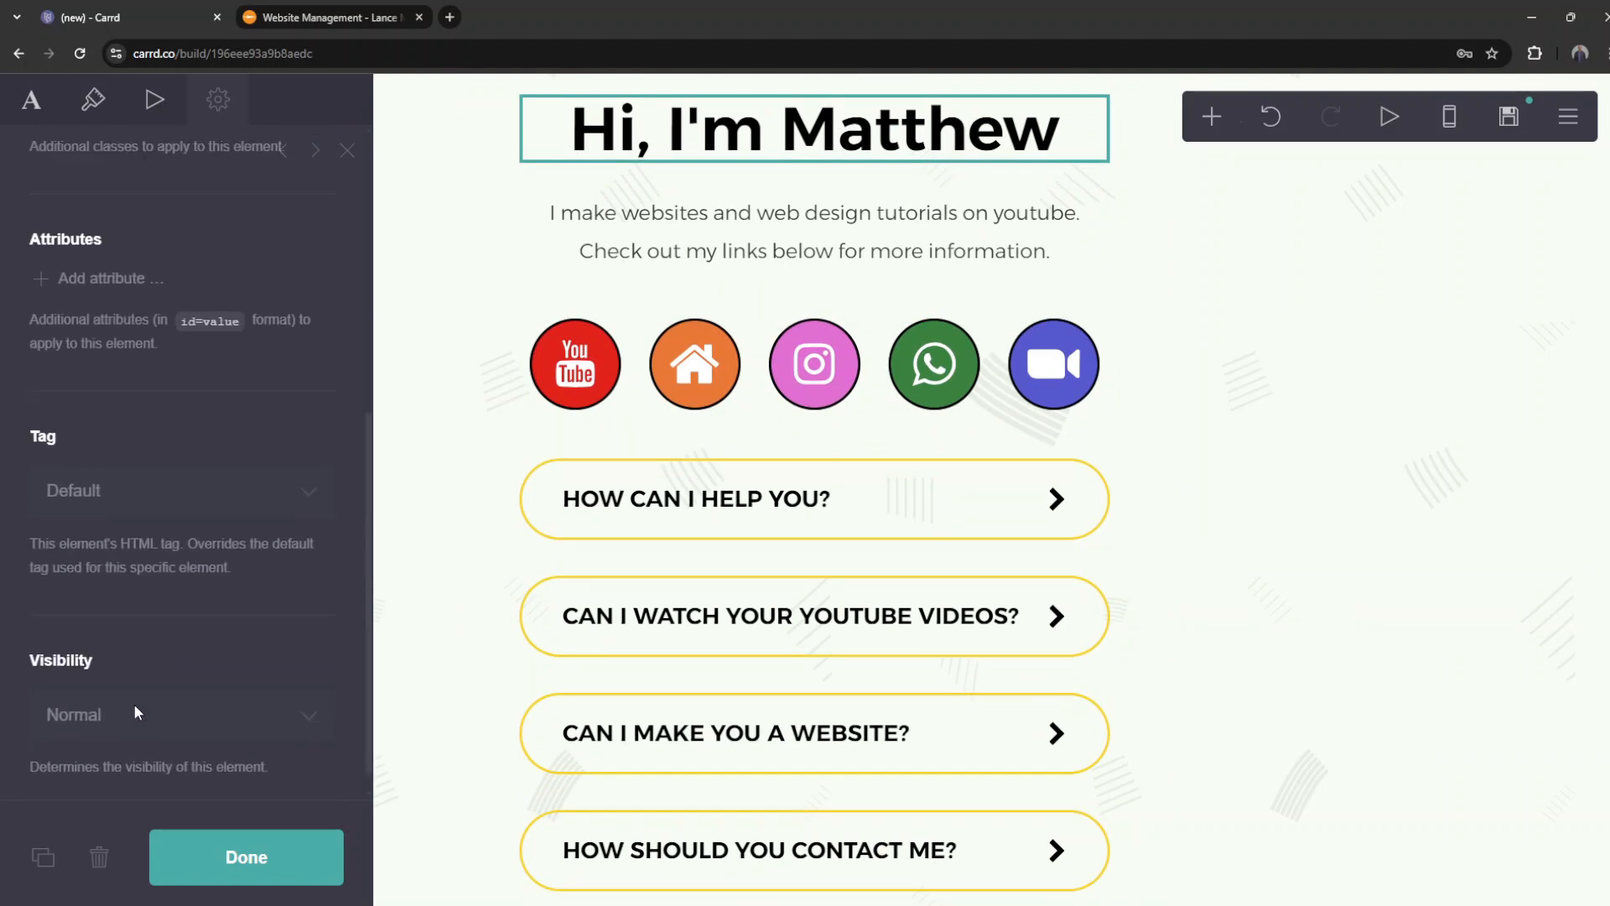
scroll(119, 440, "up", 2)
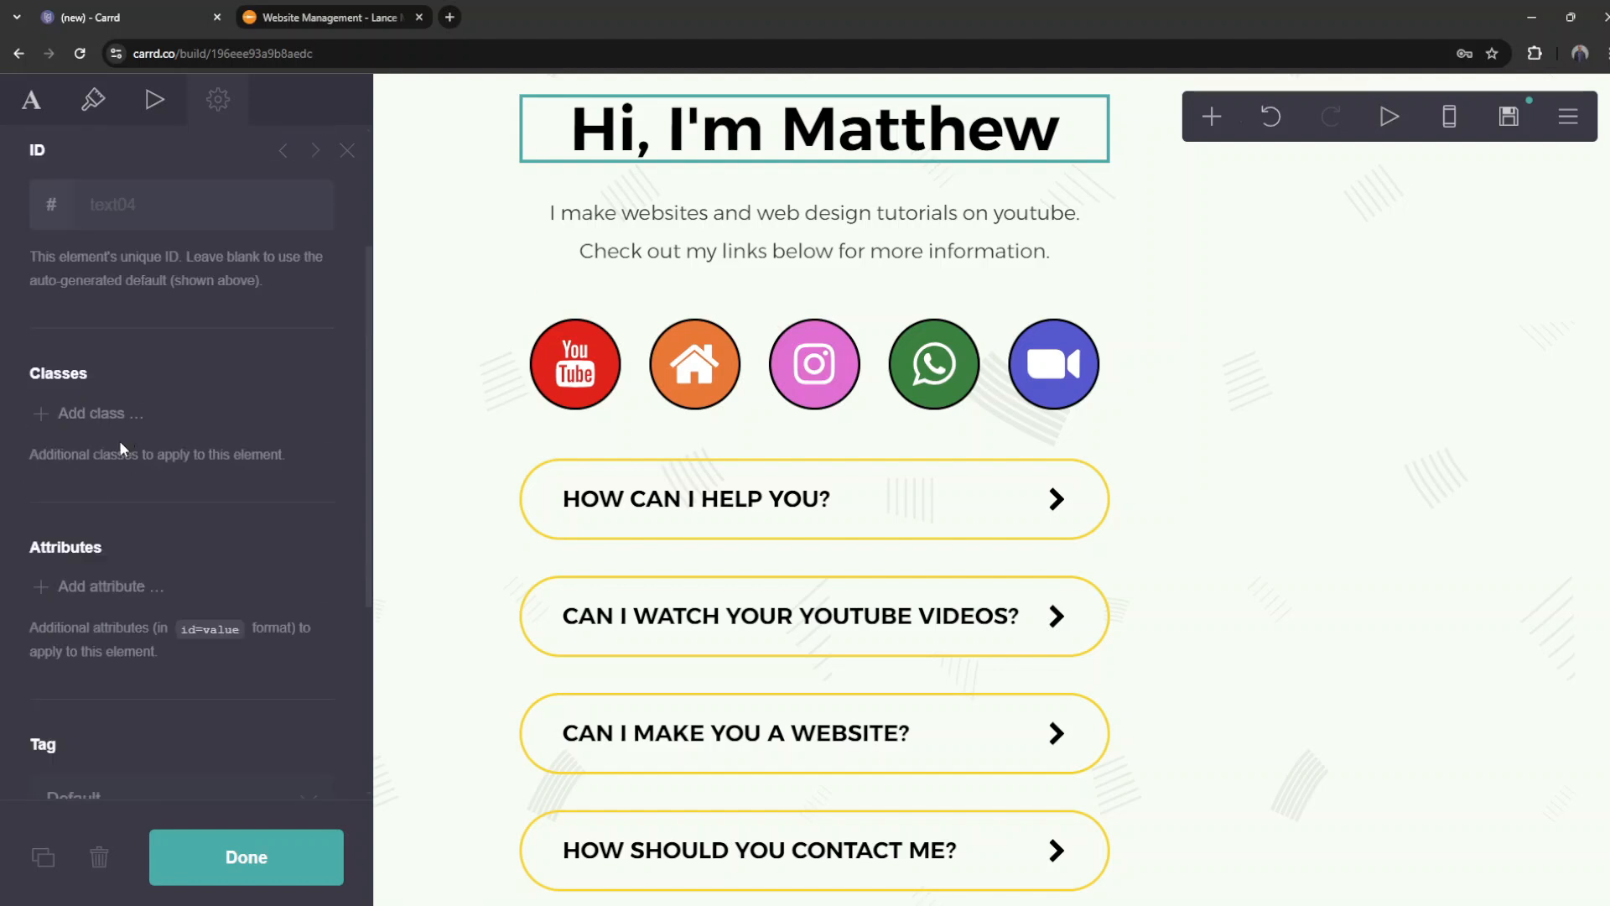
scroll(223, 461, "up", 3)
Step: Check the heading's default and mobile custom styles and the locked feature's Pro notice, and return to its animation settings
left_click(200, 287)
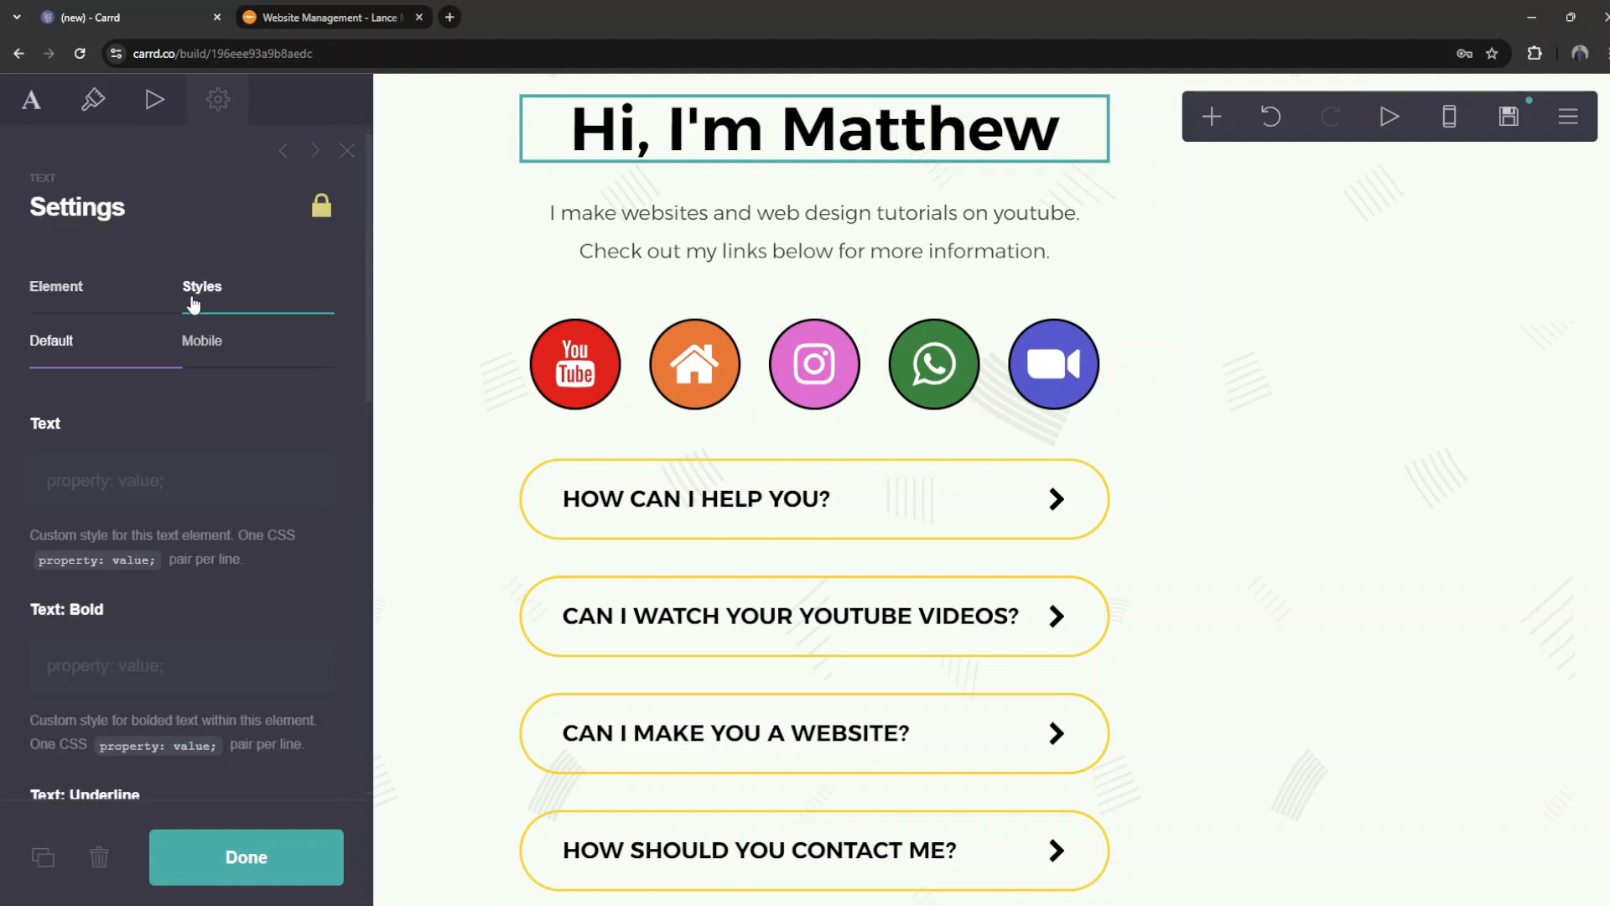
left_click(204, 351)
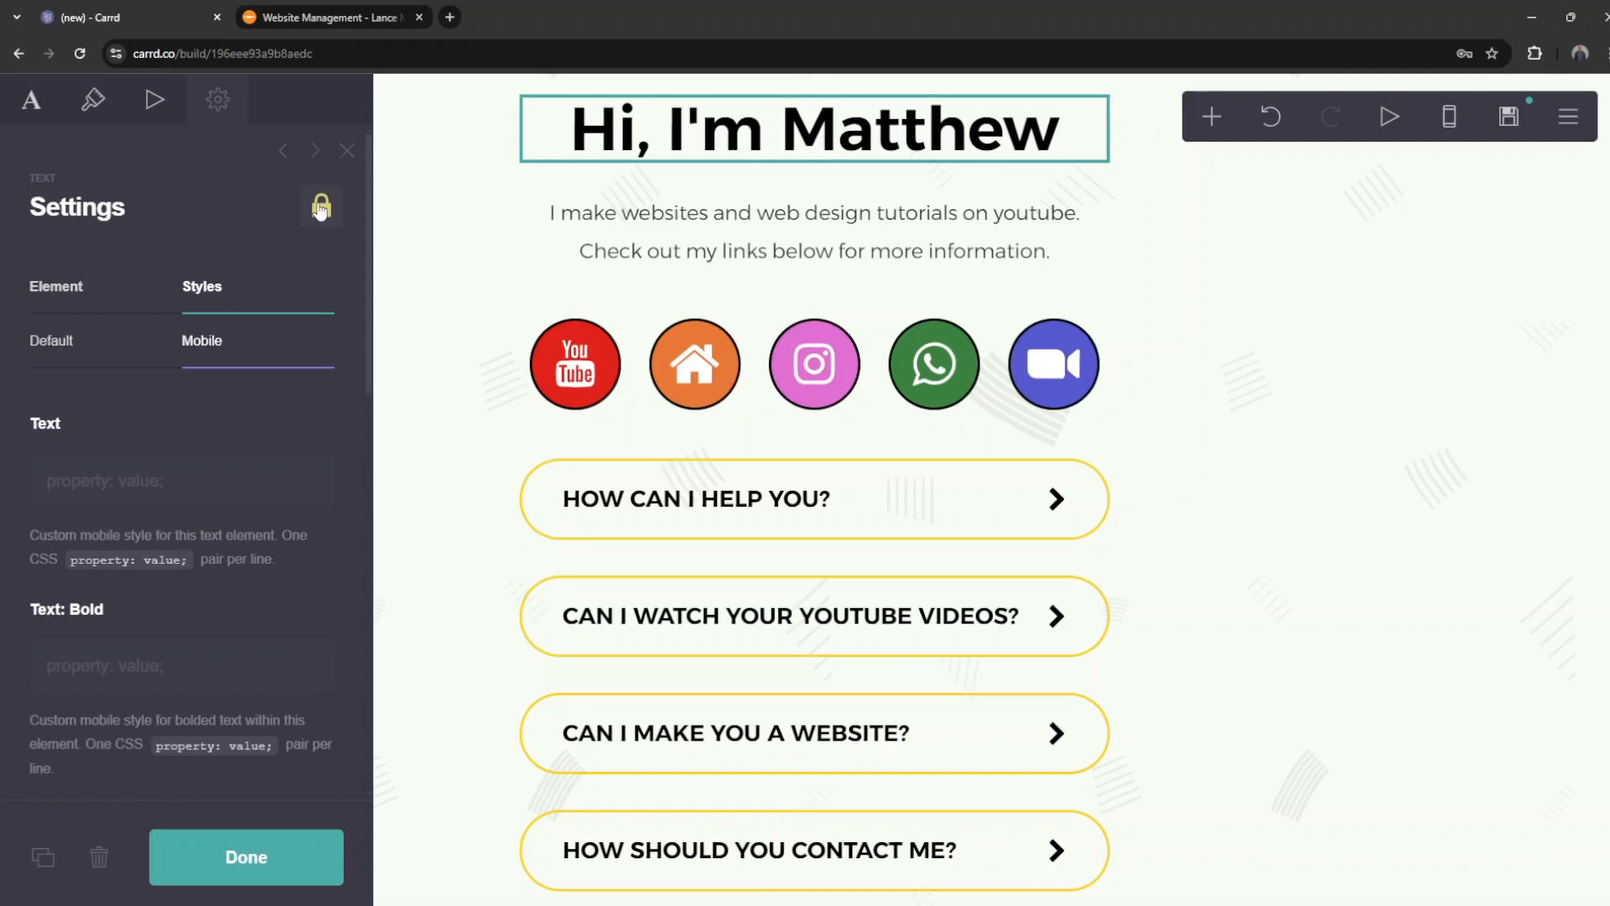
left_click(322, 207)
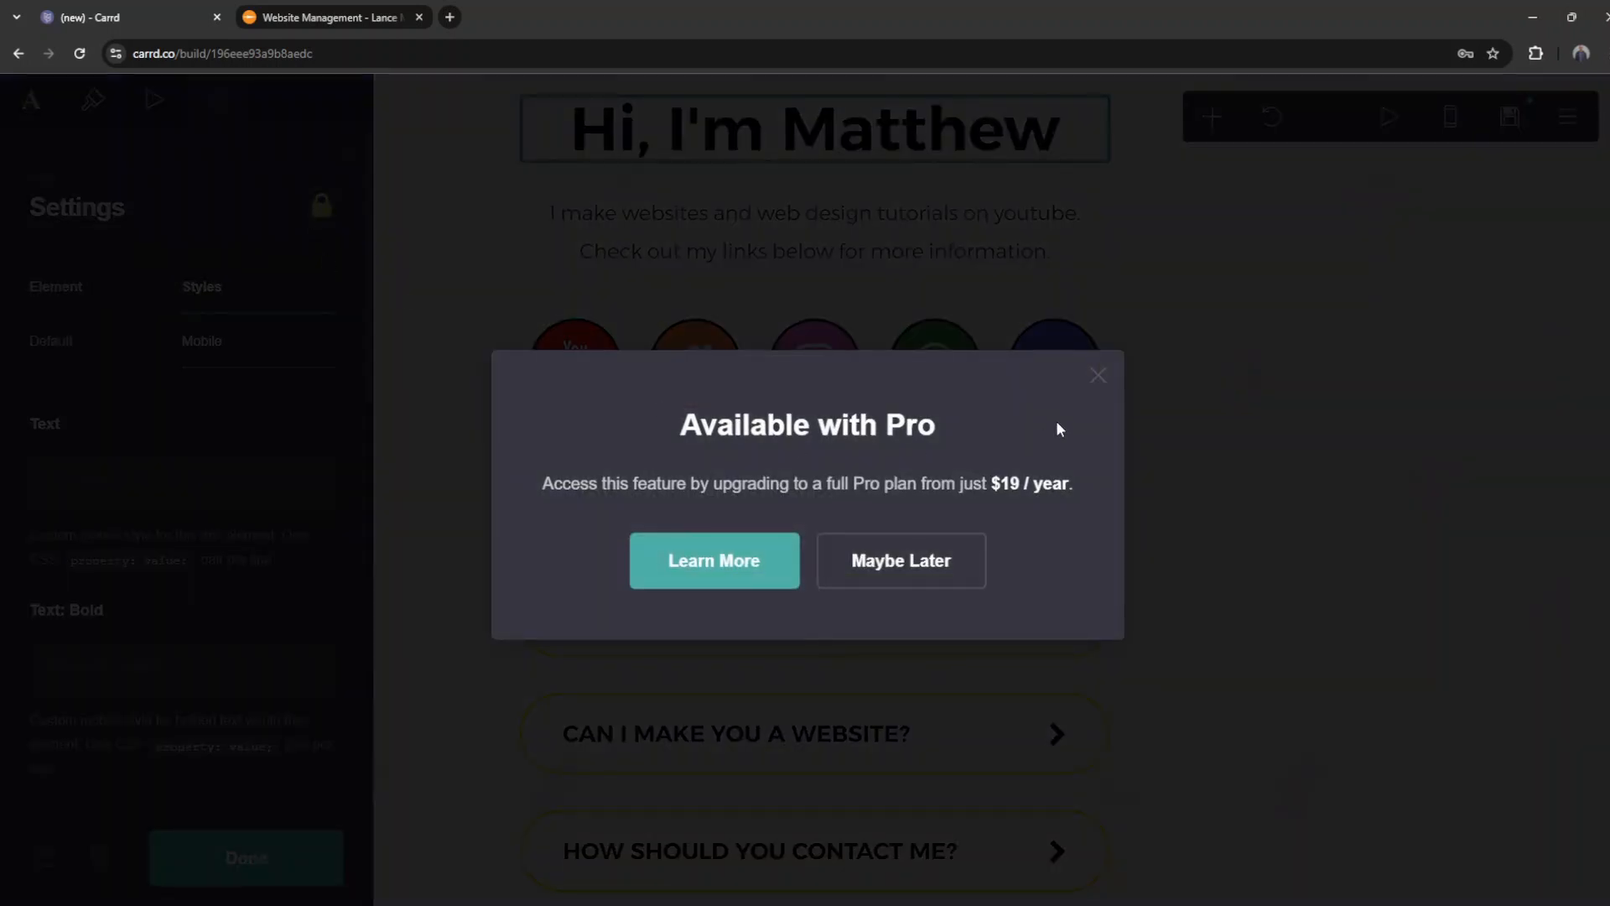
left_click(1096, 377)
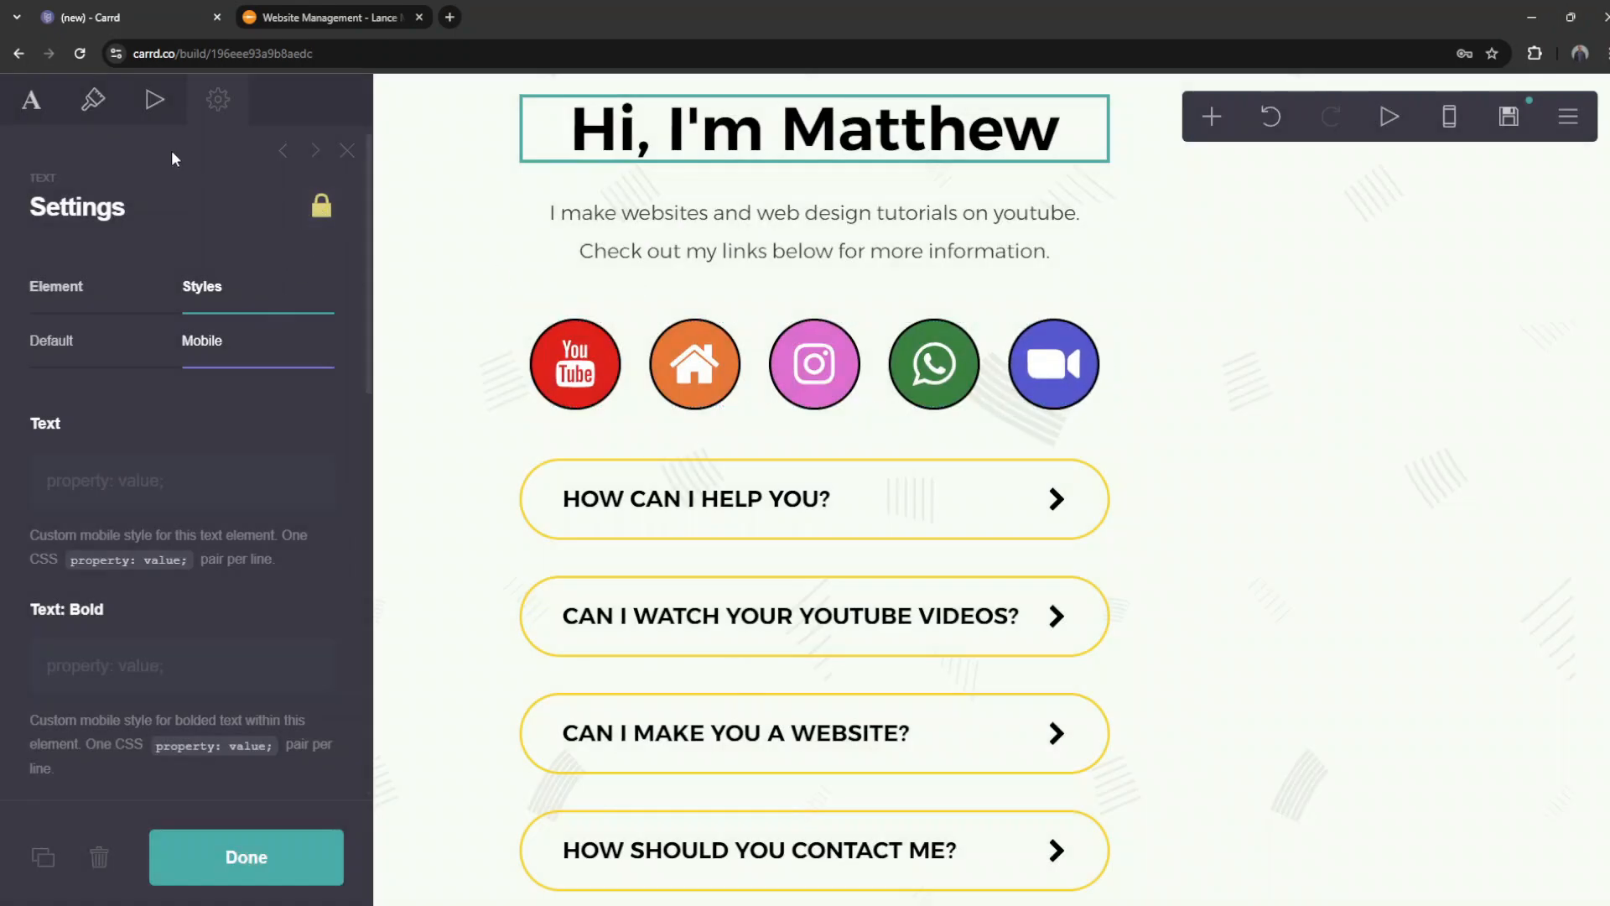
left_click(155, 99)
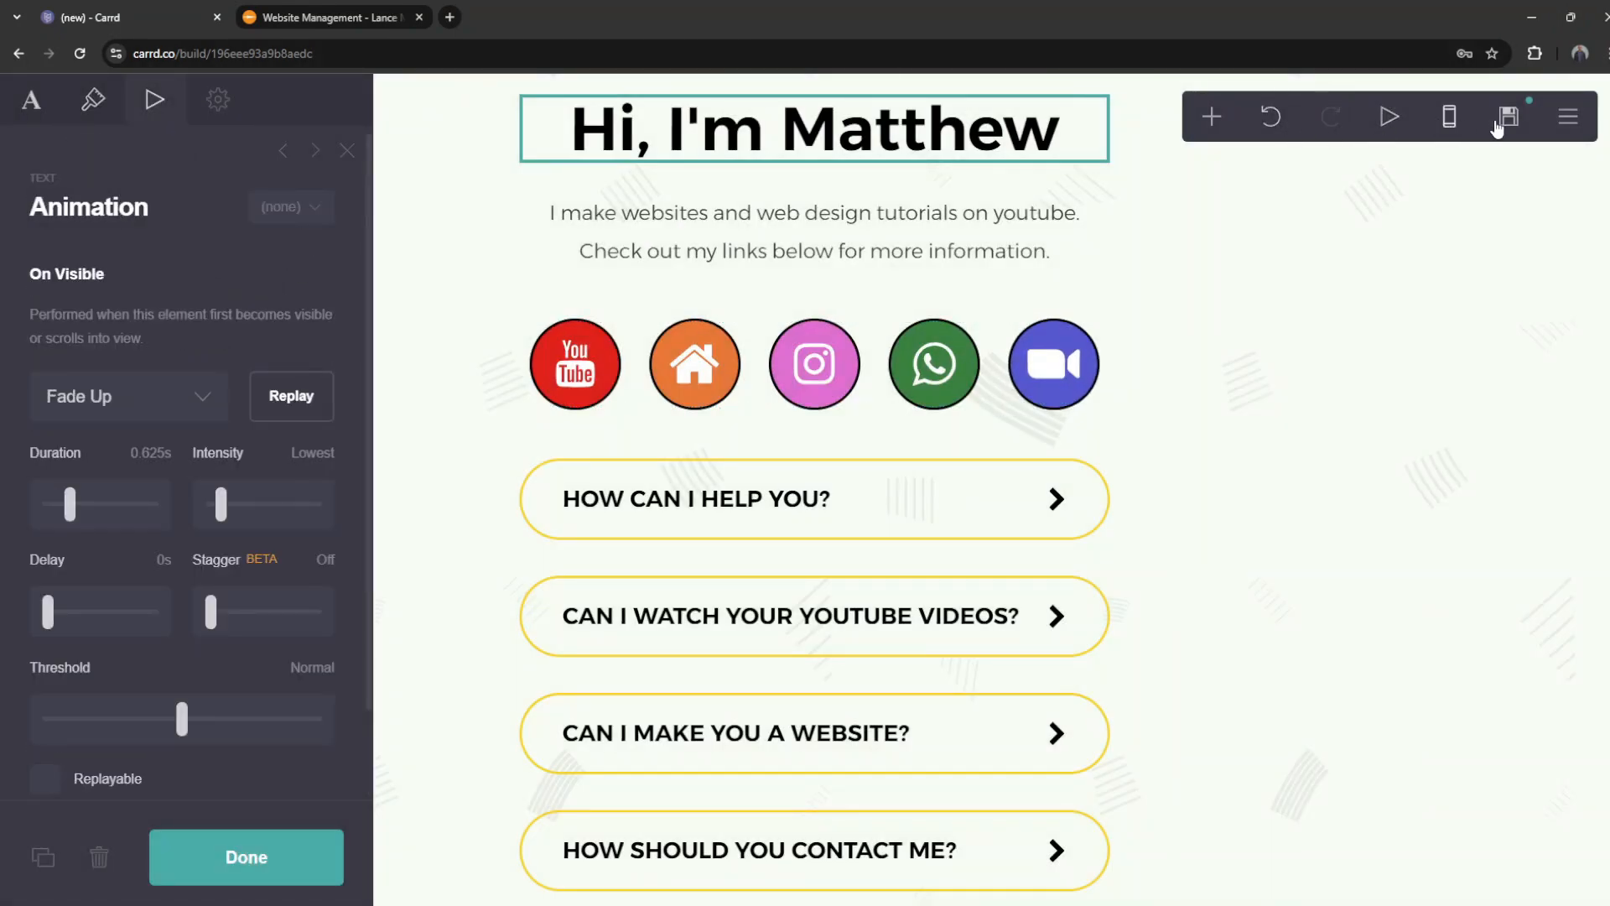
Step: Open the publishing settings and fill in the owner's name as title and "I make websites and web design tutorials on youtube." as description
left_click(1509, 122)
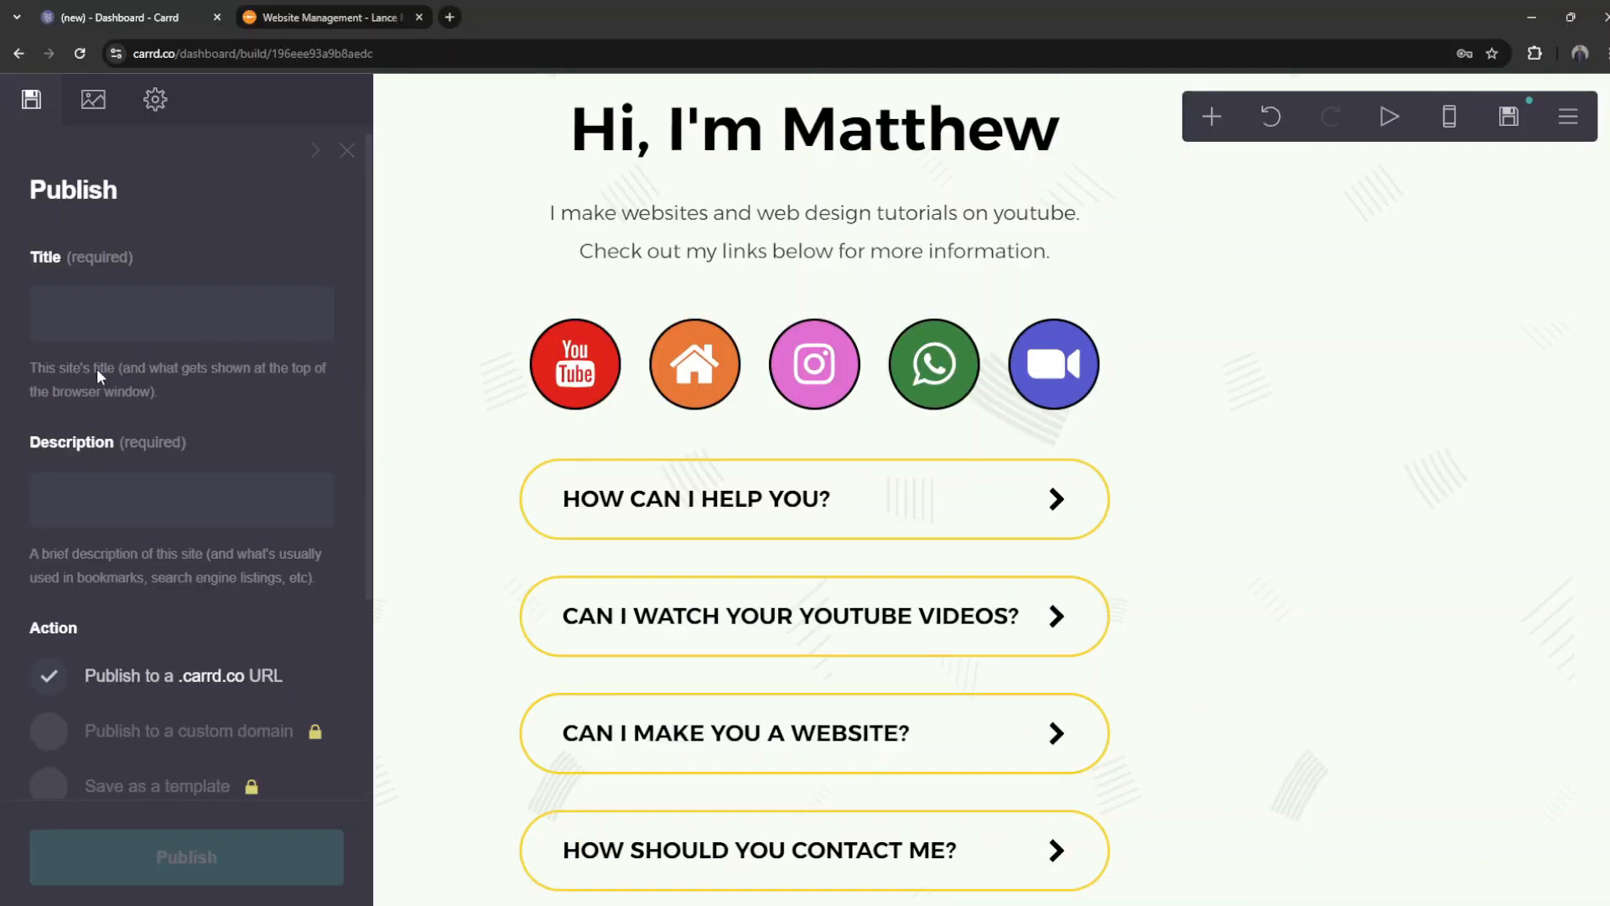
left_click(119, 321)
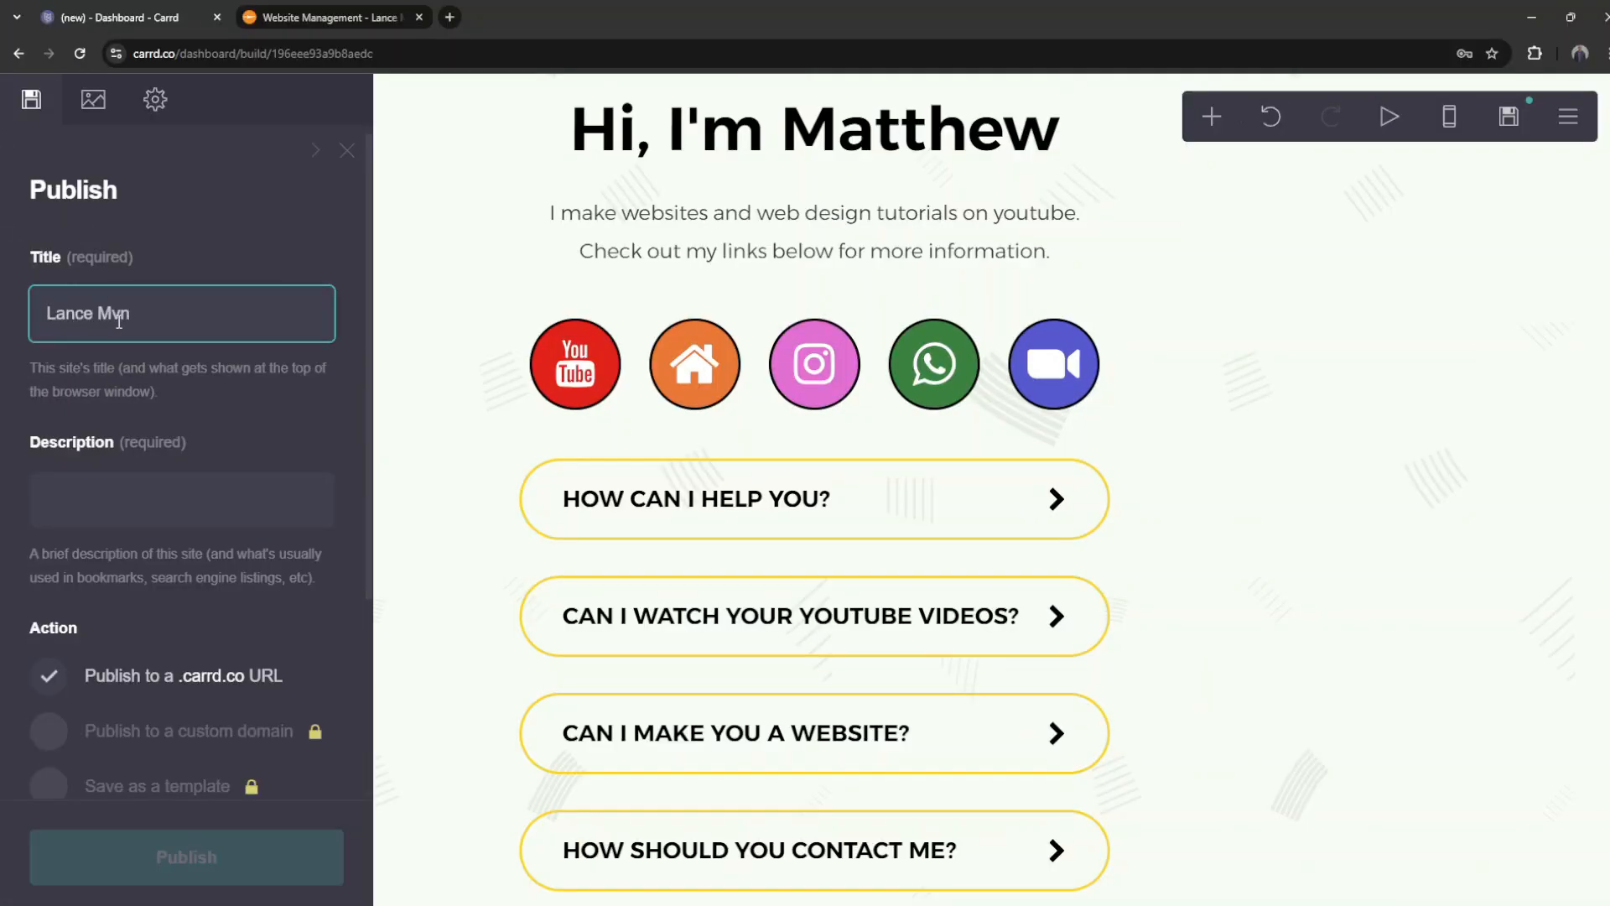
left_click(129, 492)
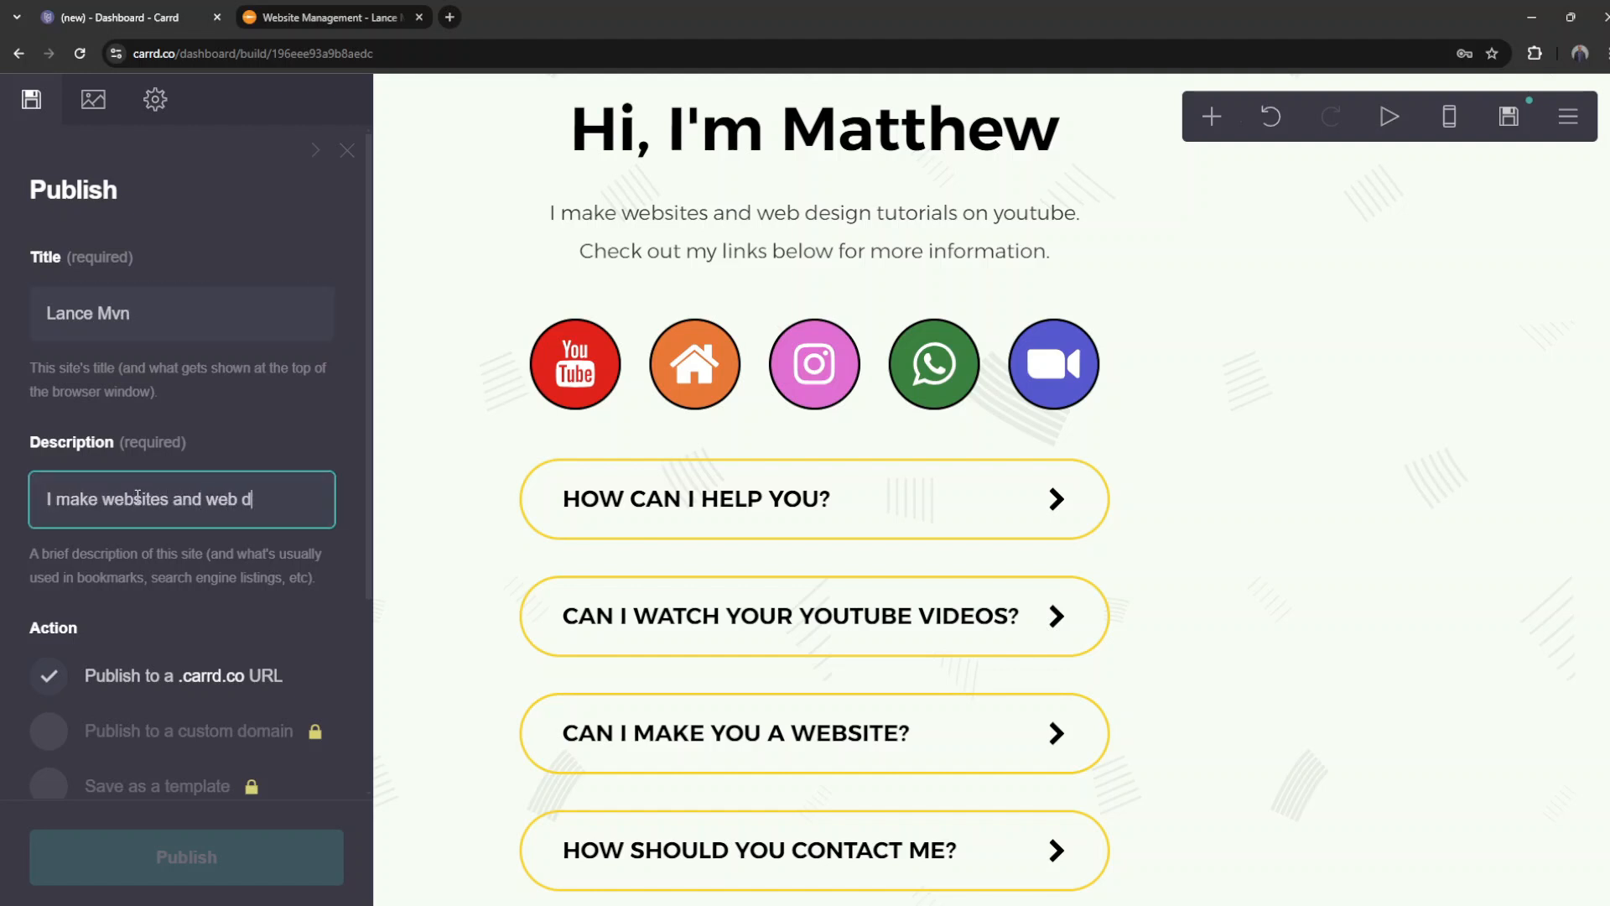
type("tutor")
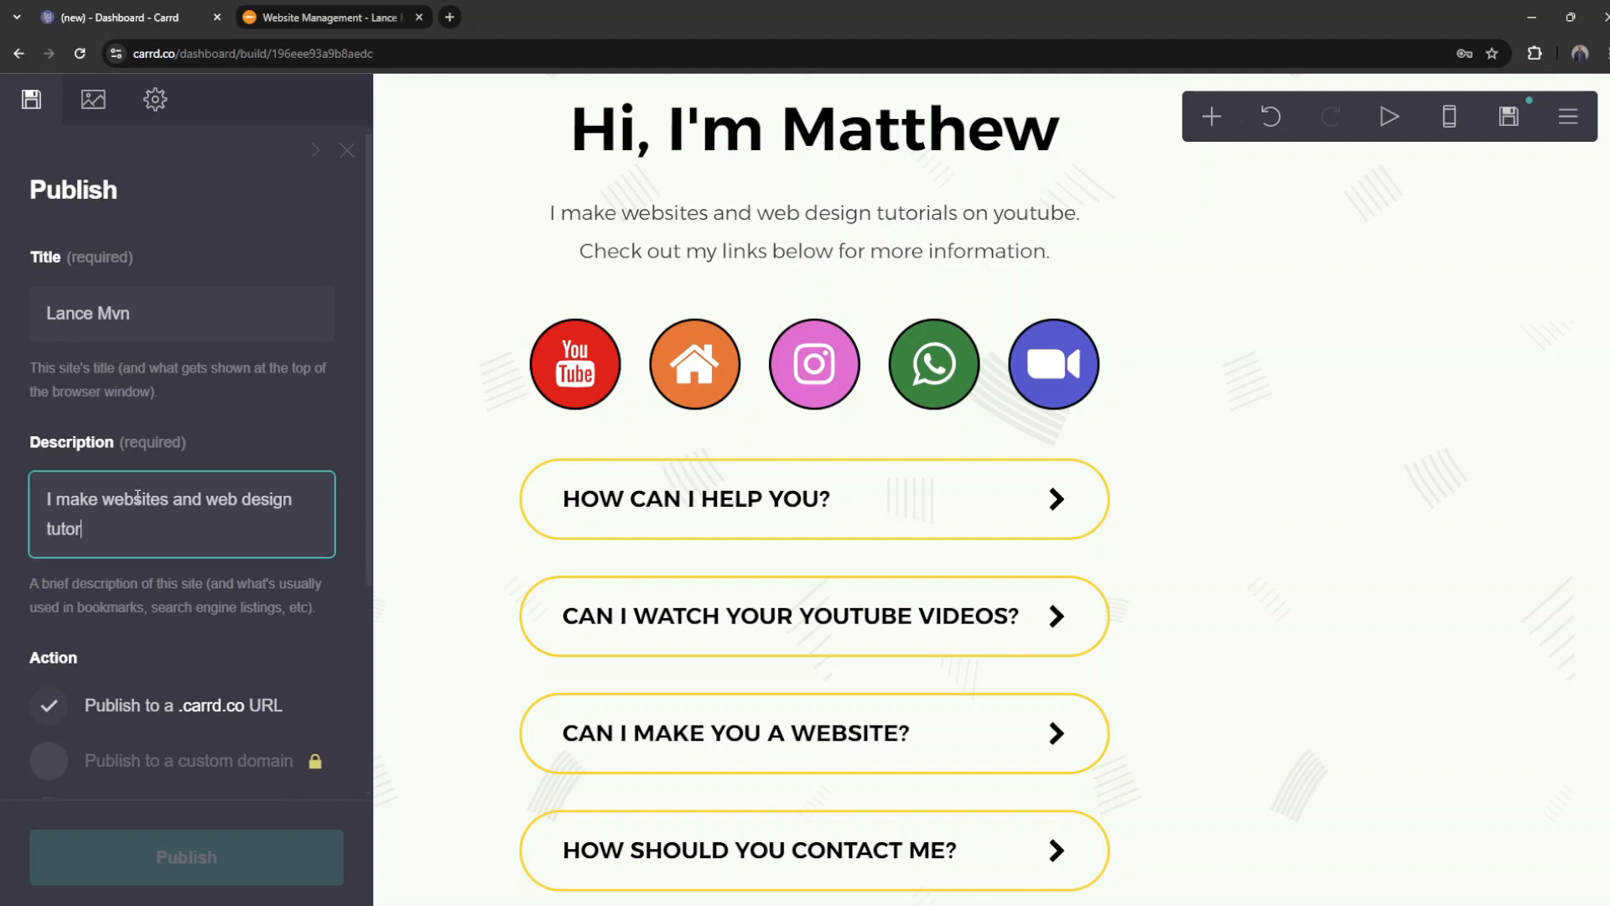
type("ials on youtube.")
Step: Enter the owner's name in lowercase without spaces as the .carrd.co address and publish the site
scroll(140, 537, "down", 4)
scroll(151, 526, "up", 4)
scroll(156, 524, "down", 4)
left_click(148, 636)
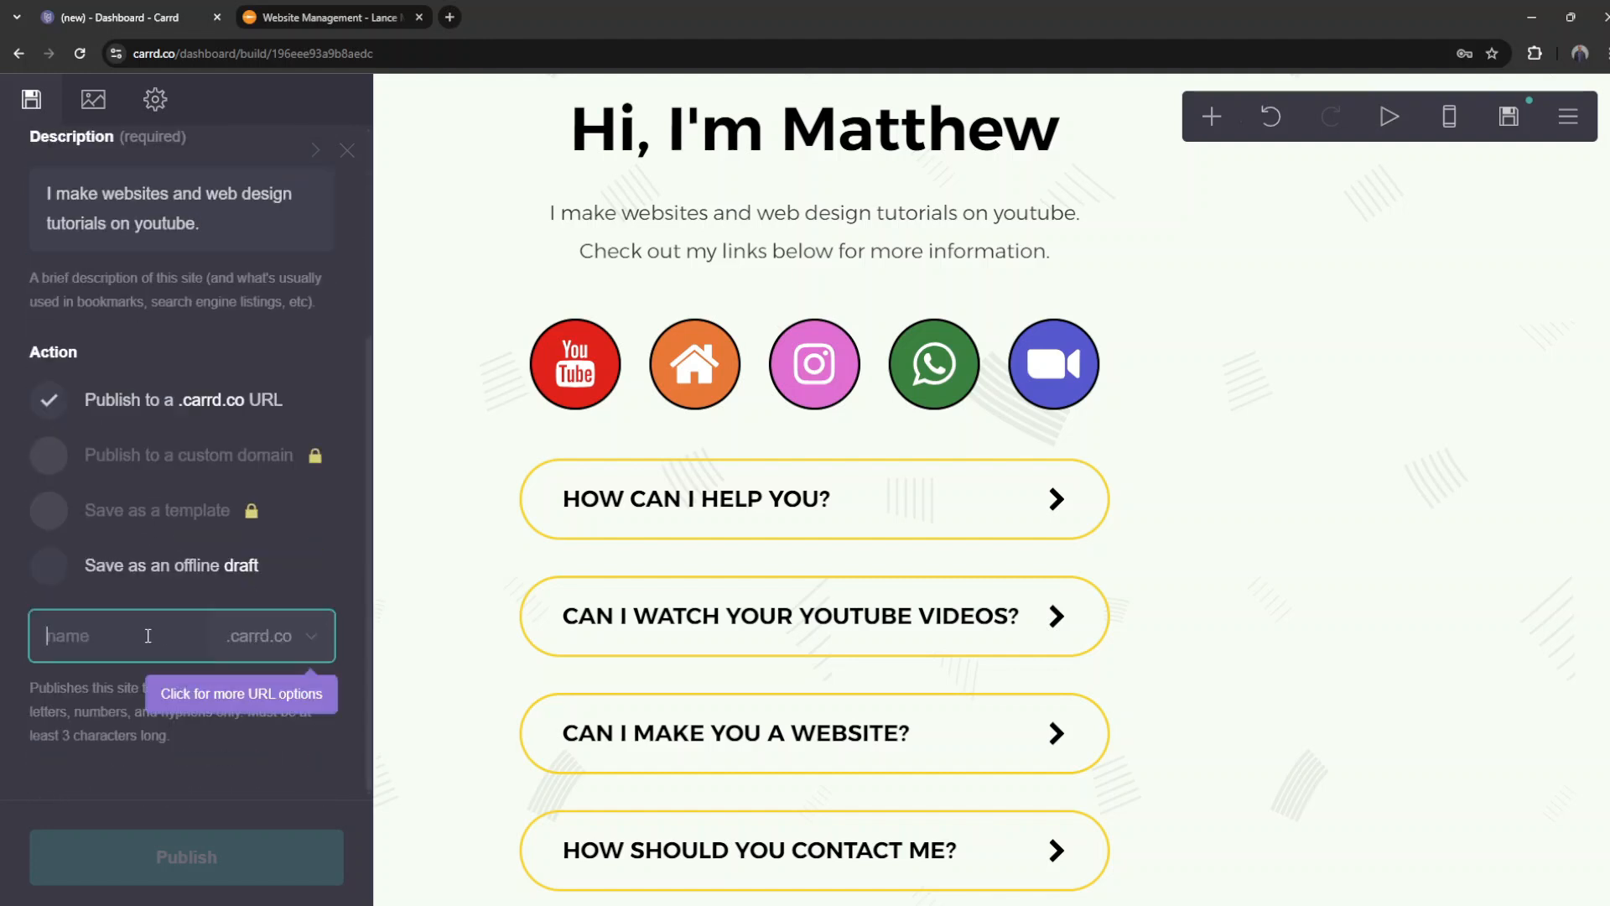
type("Lancemvn")
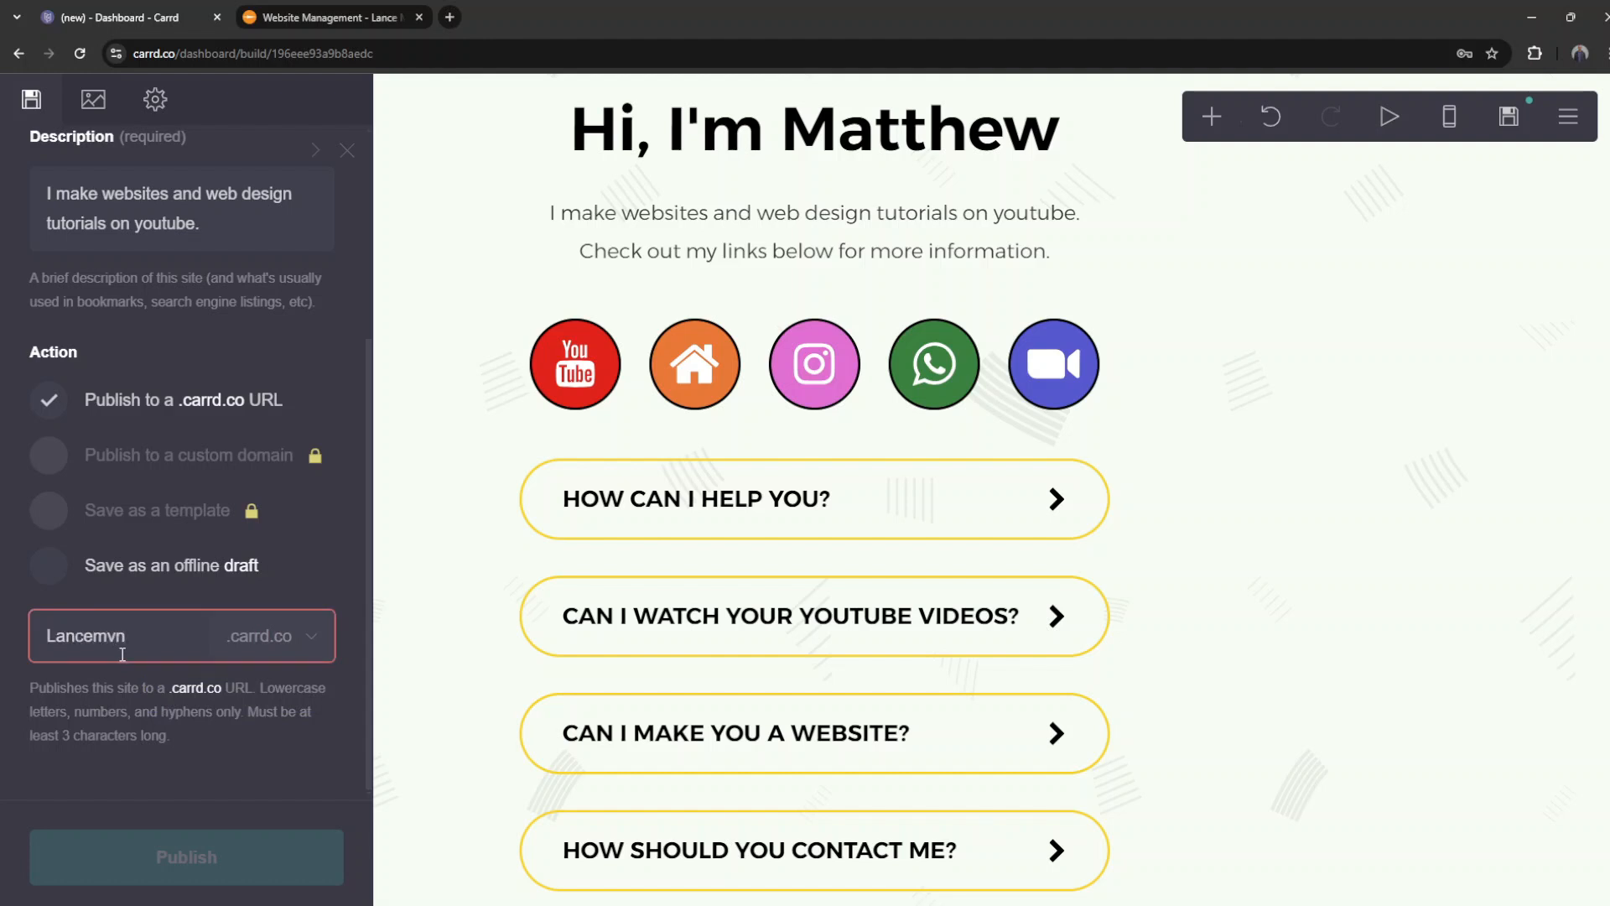
key("BackSpace")
type("l")
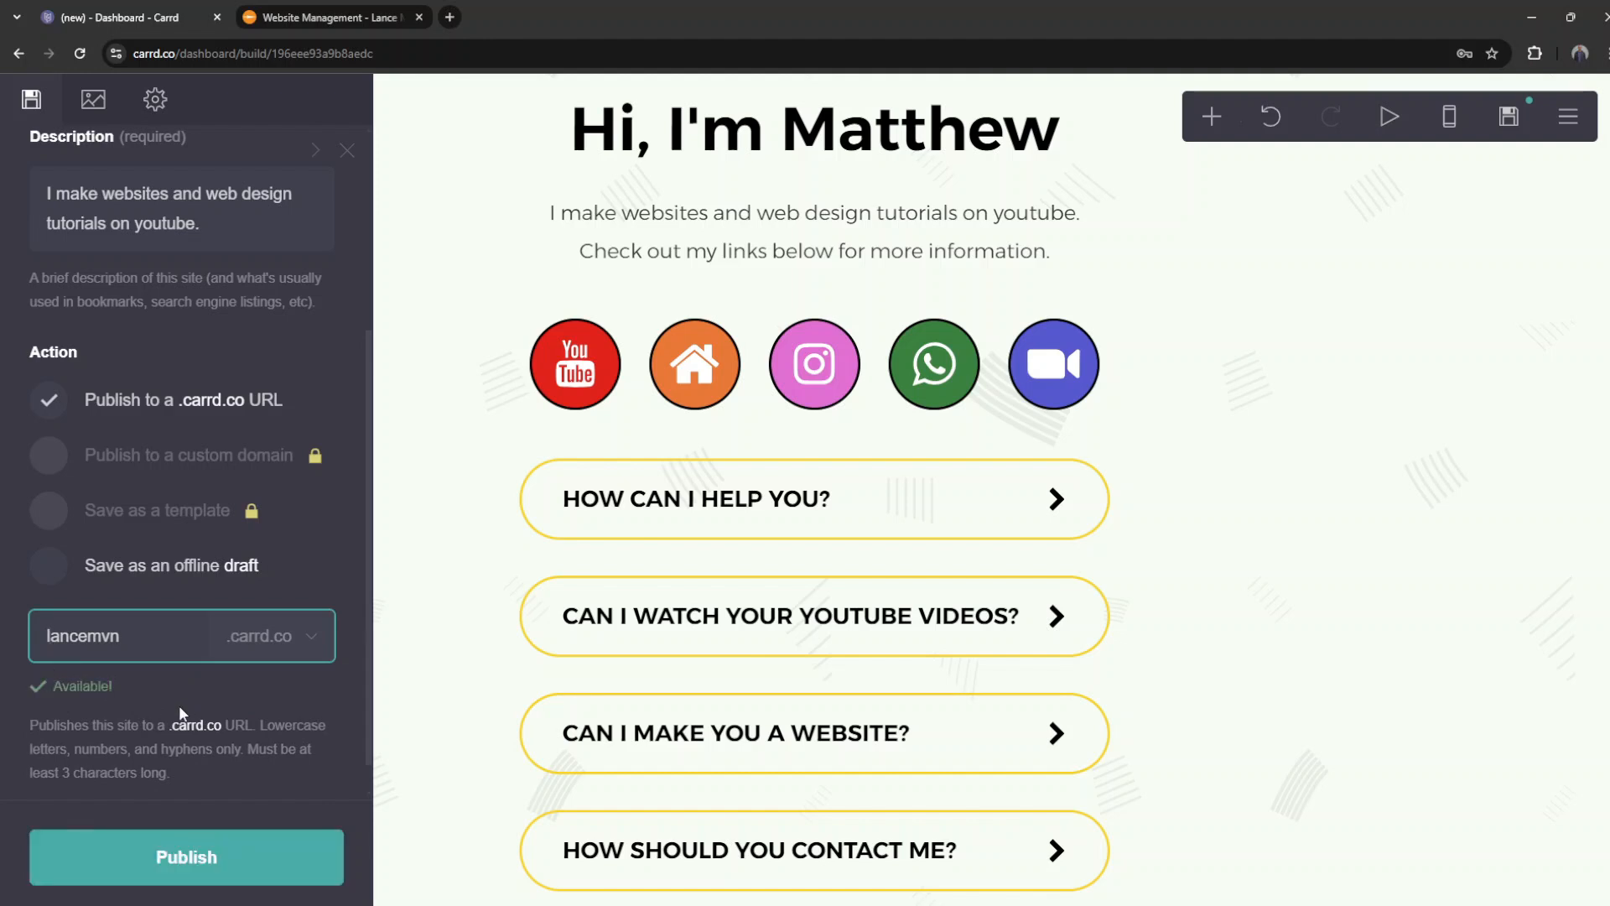
left_click(185, 860)
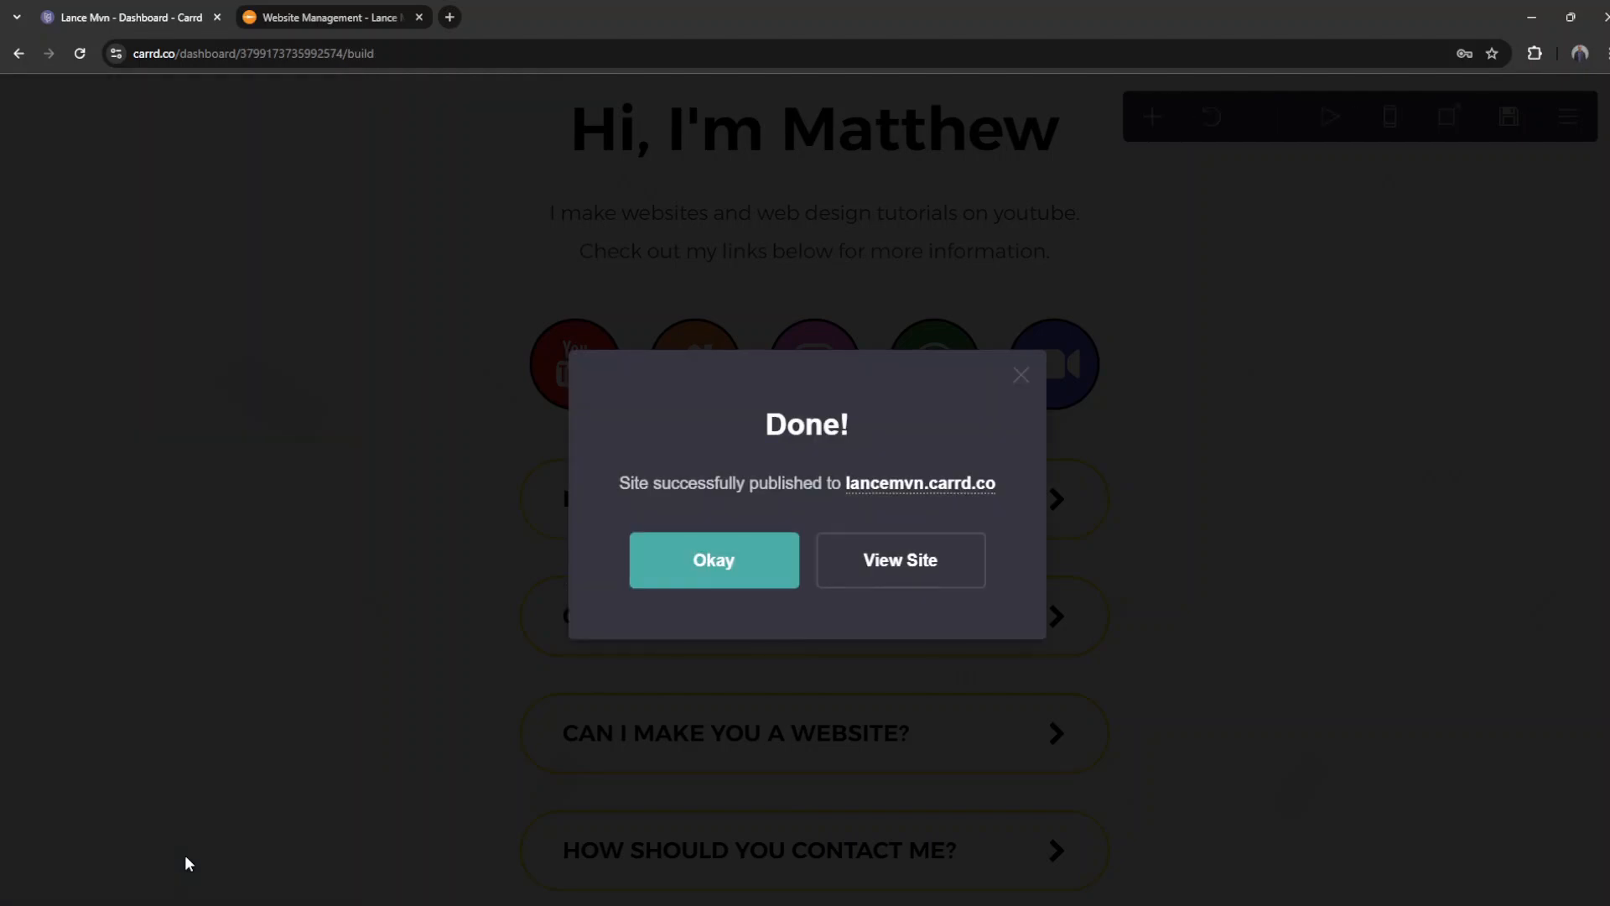
Step: View the published site and review the page from the profile photo to the closing text
left_click(903, 562)
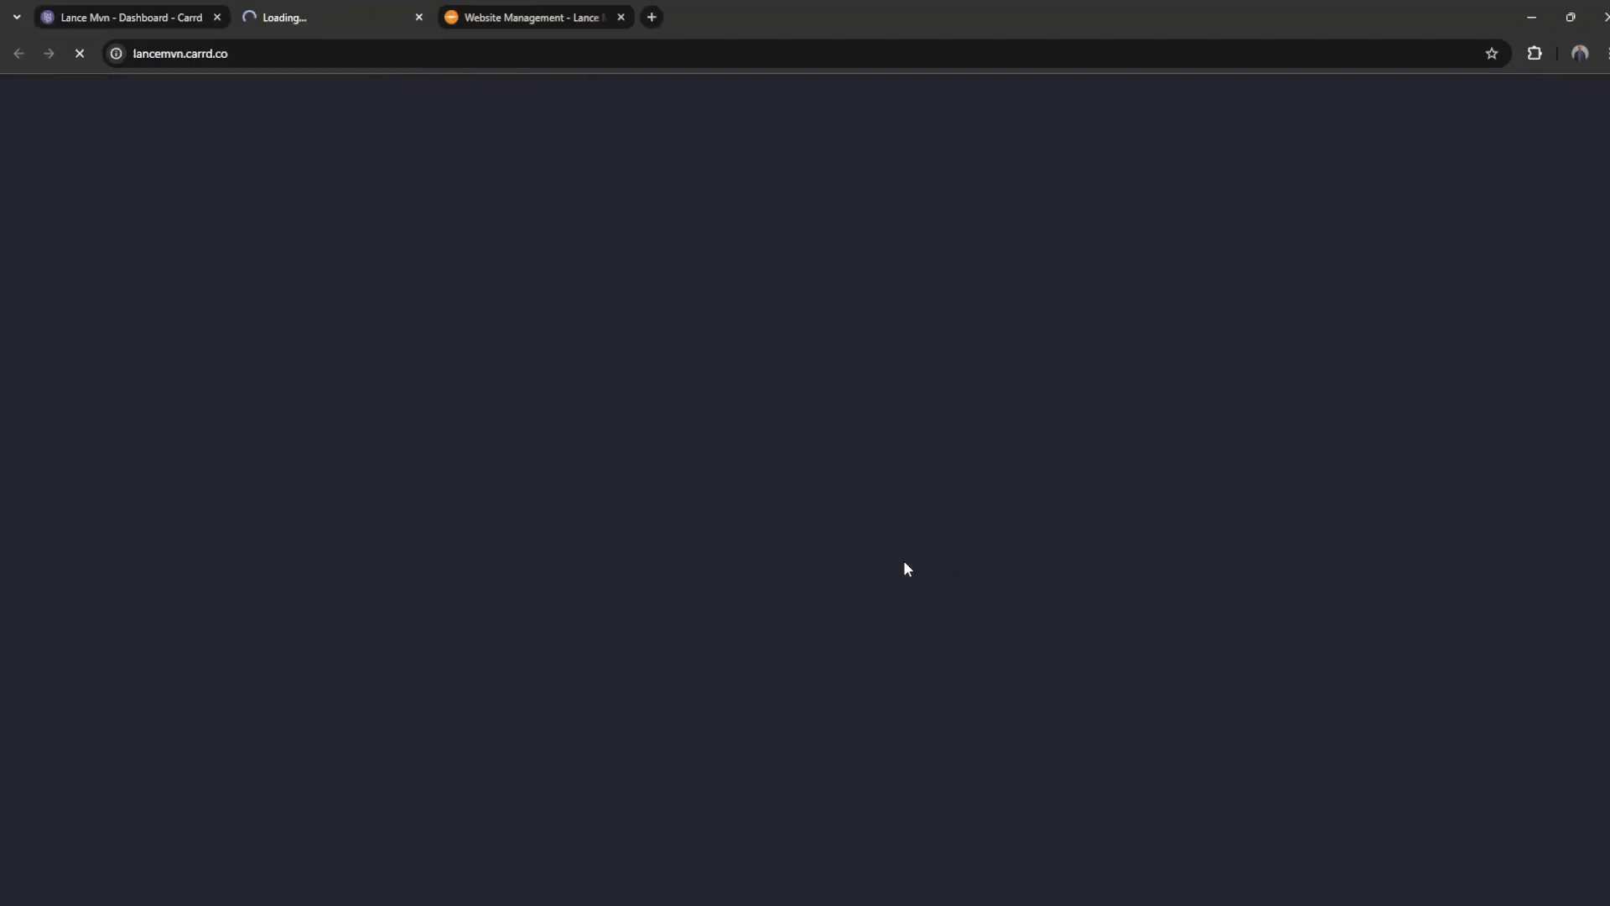
scroll(762, 497, "down", 6)
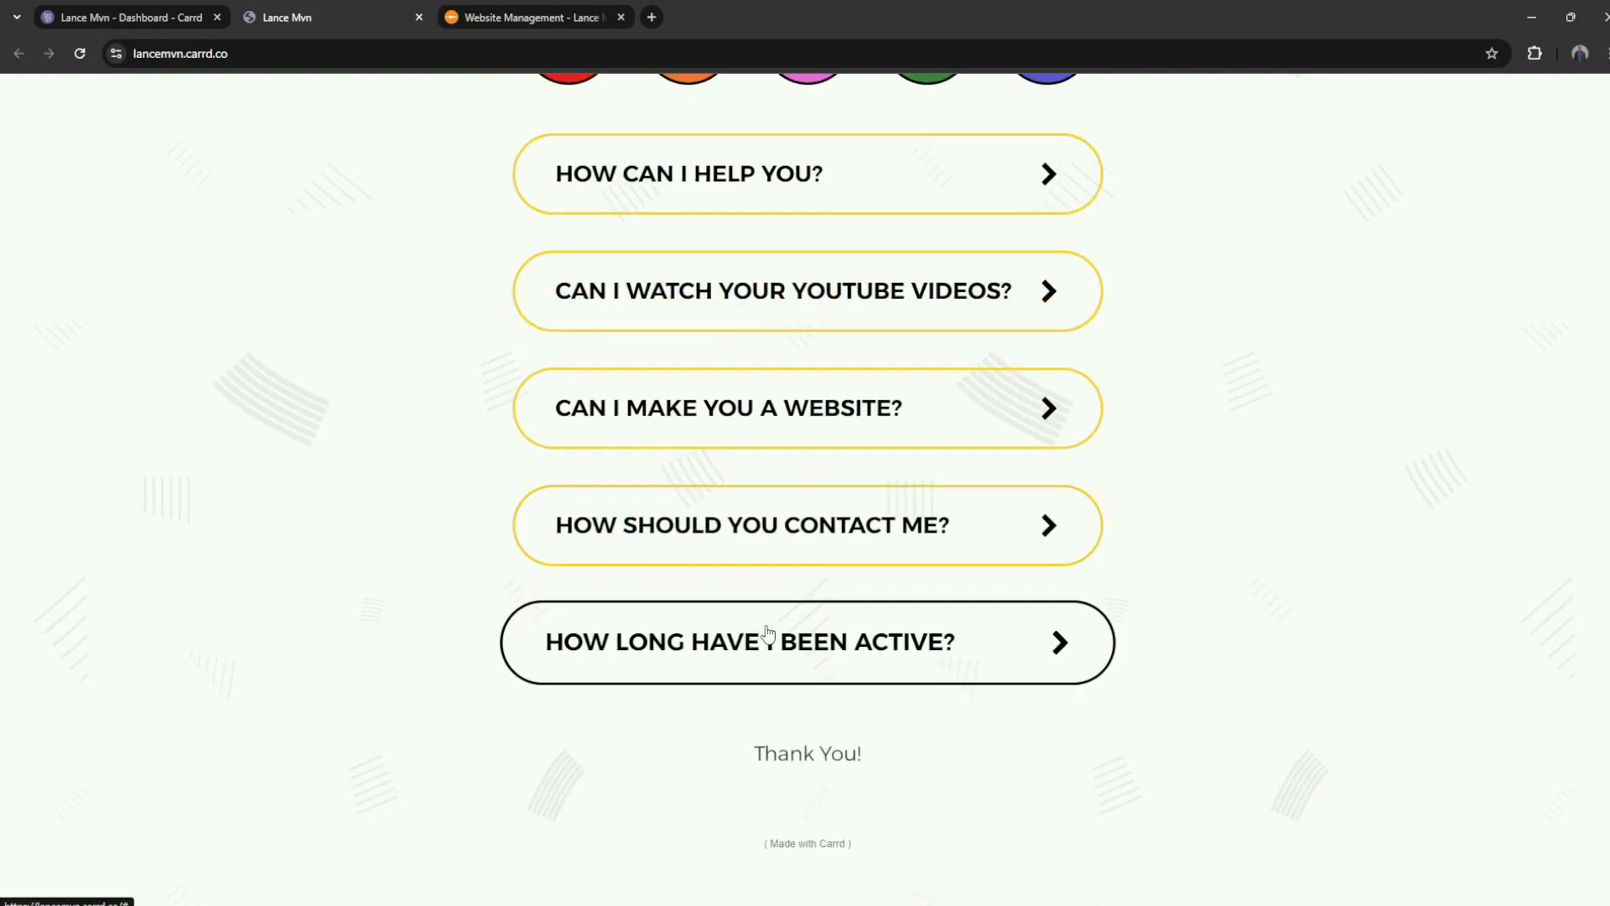
scroll(767, 631, "up", 6)
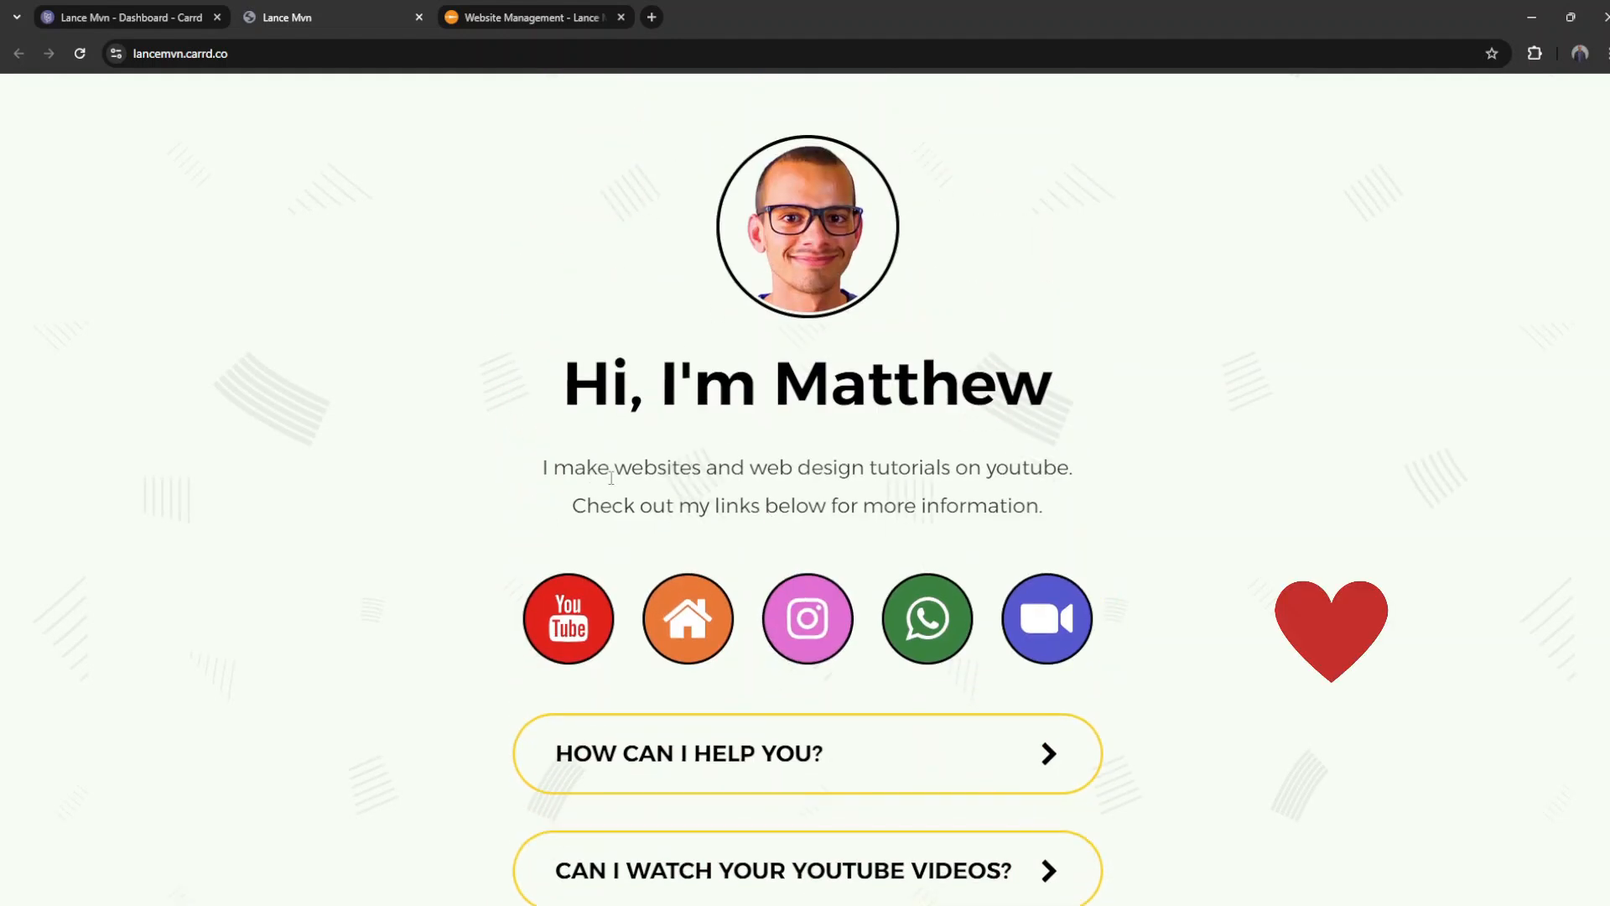
scroll(688, 618, "down", 2)
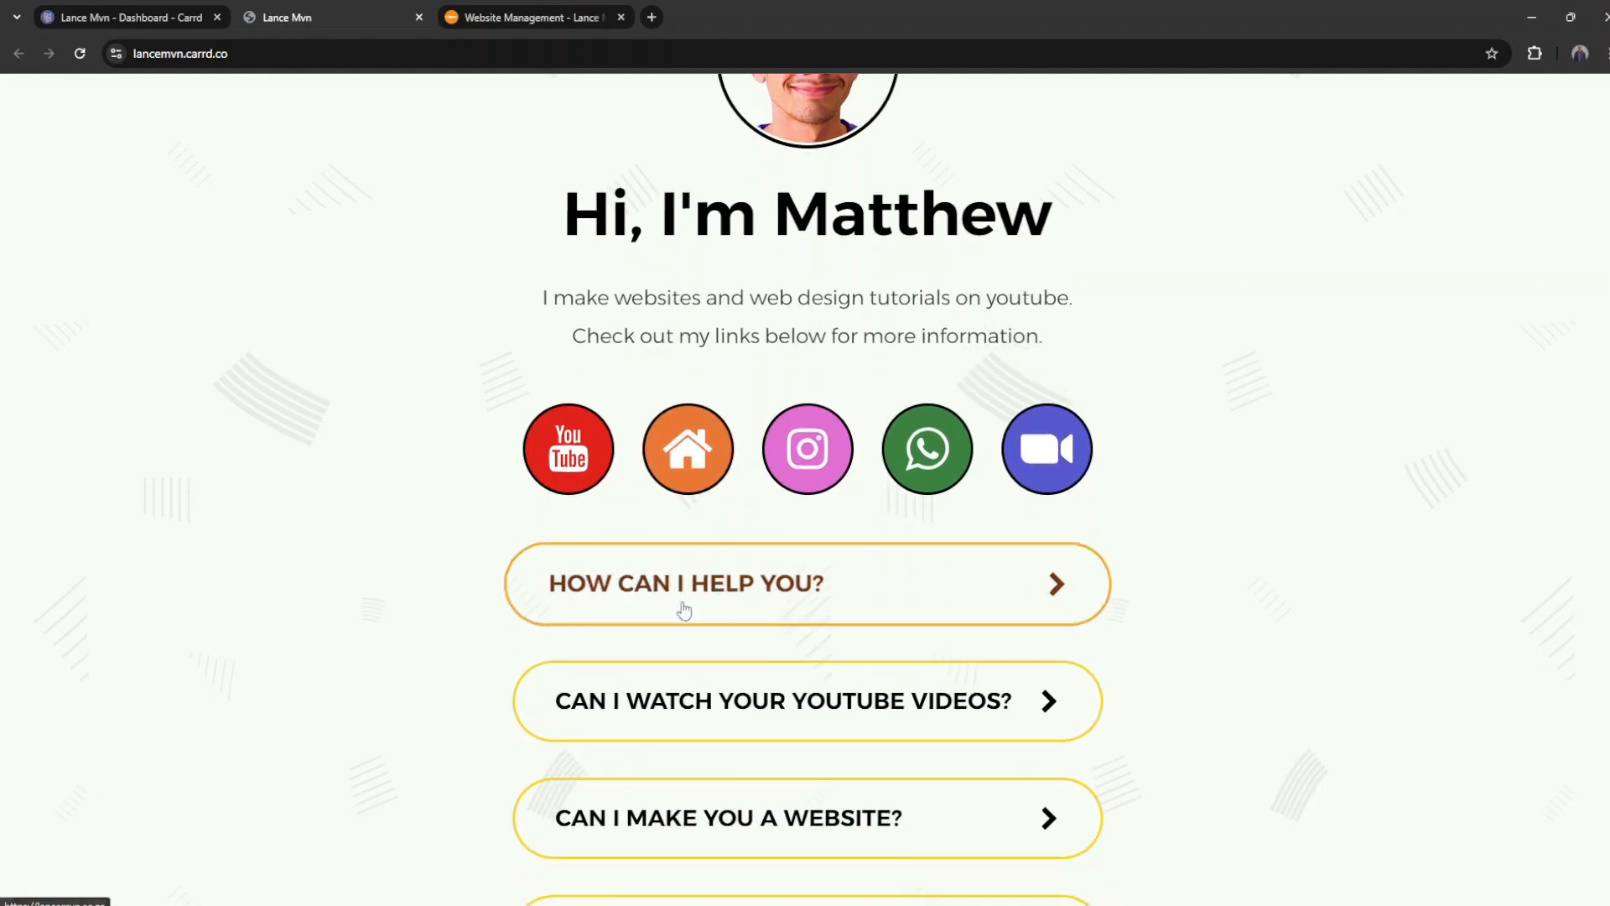
Step: Test the home icon's link on the published site and return to the link page
left_click(696, 459)
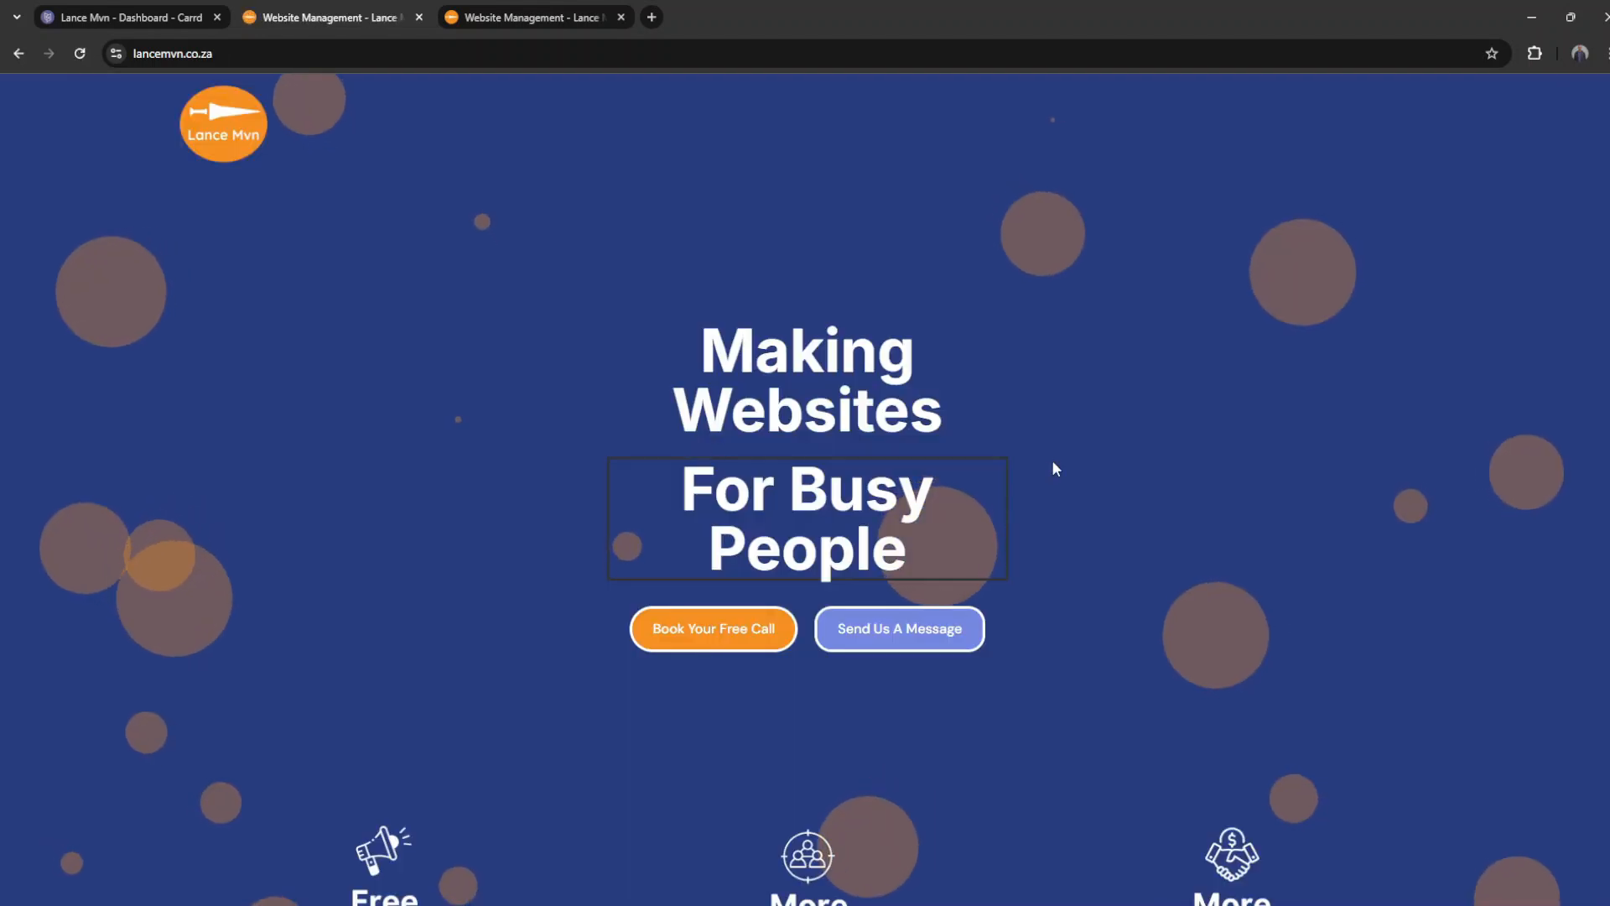
left_click(19, 54)
scroll(1006, 438, "down", 2)
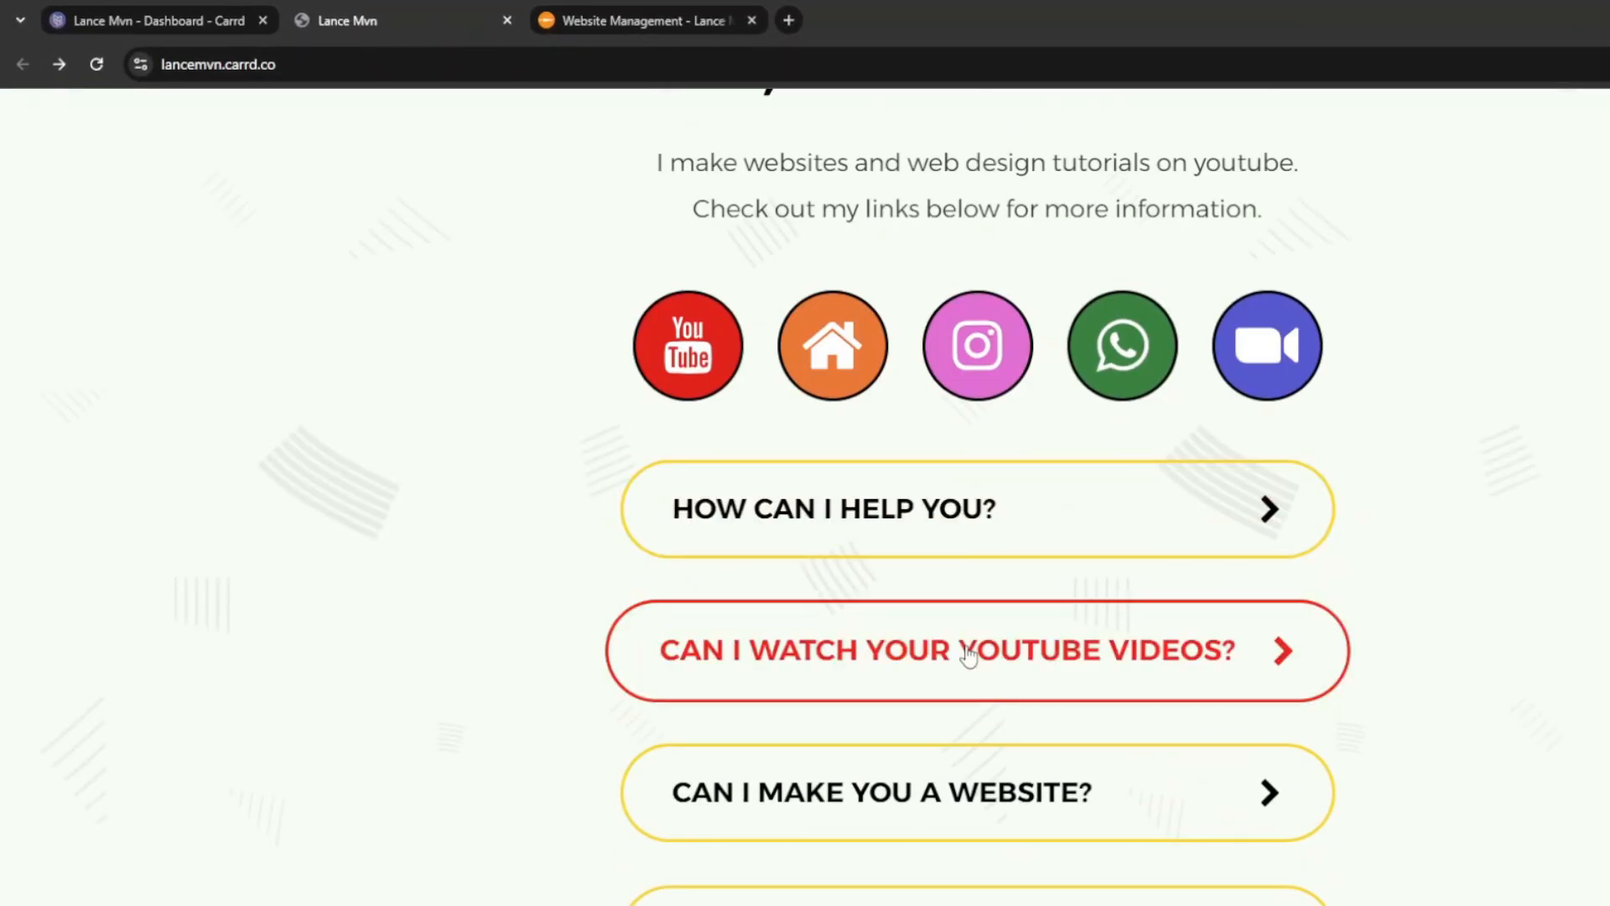
Step: Test the "Can I watch your YouTube videos?" button on the published site, return, and review the page down to the closing text
left_click(970, 651)
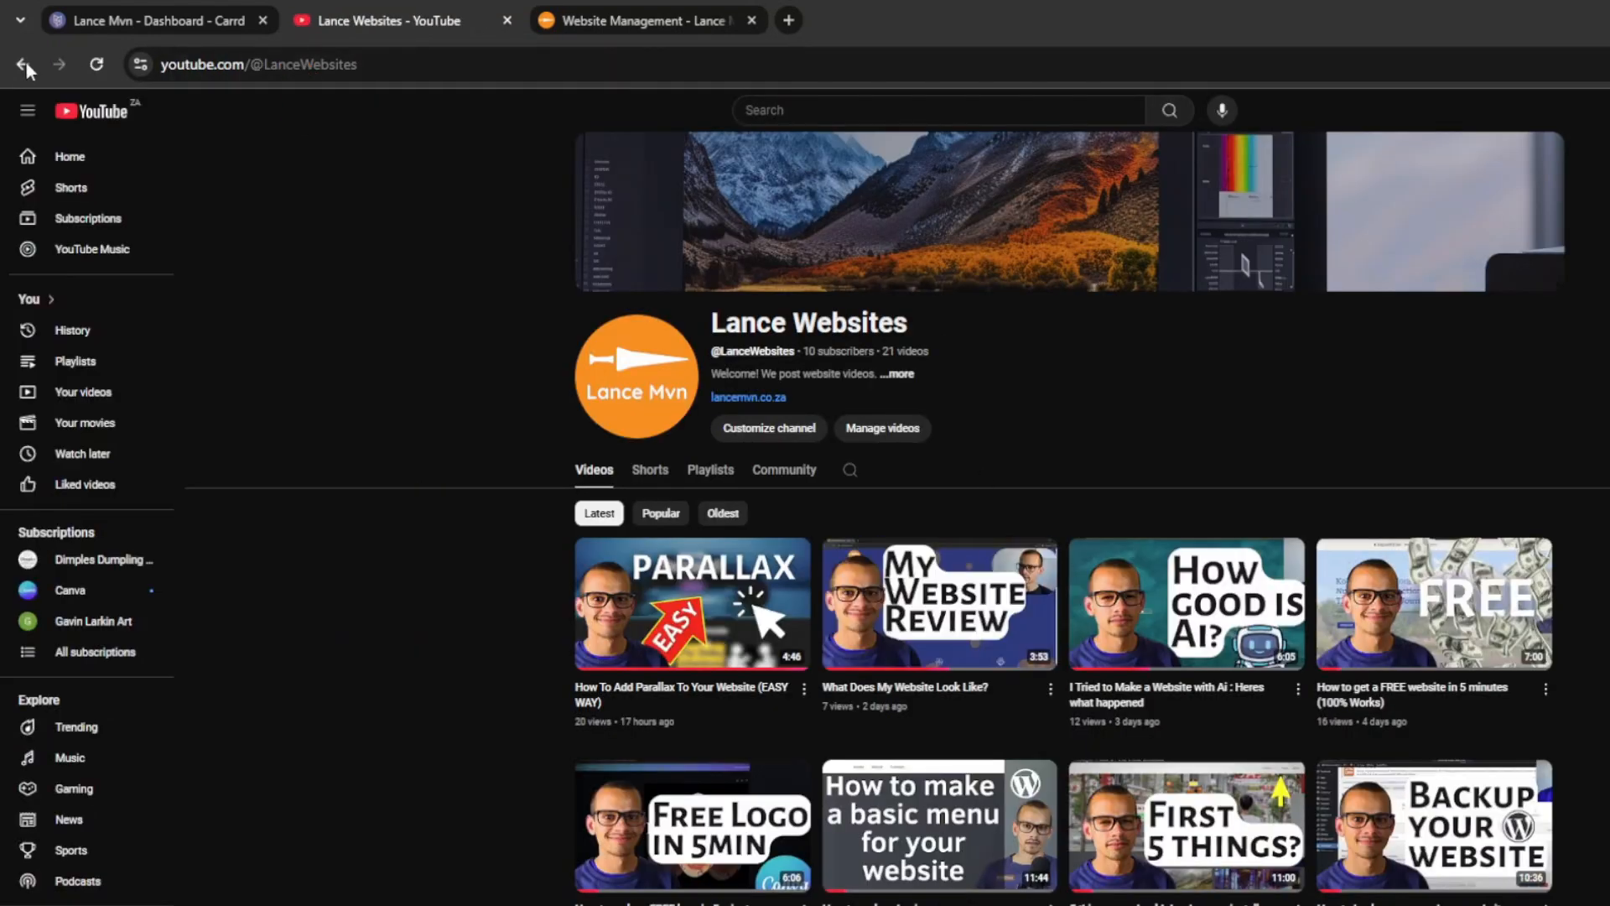
left_click(24, 63)
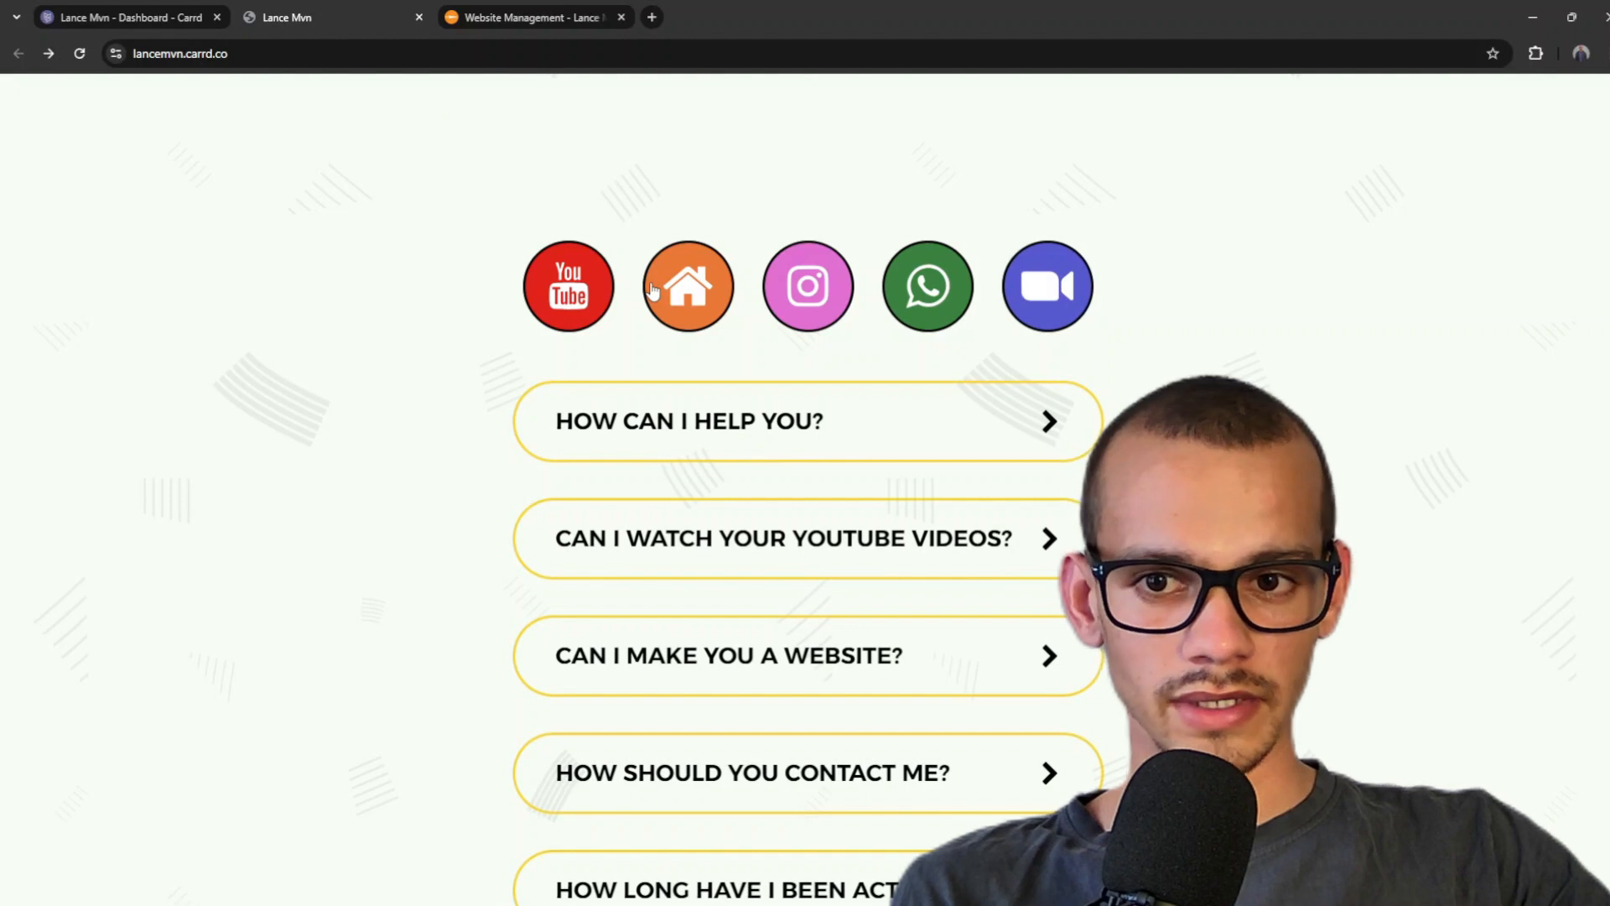
scroll(711, 510, "down", 1)
scroll(712, 511, "down", 2)
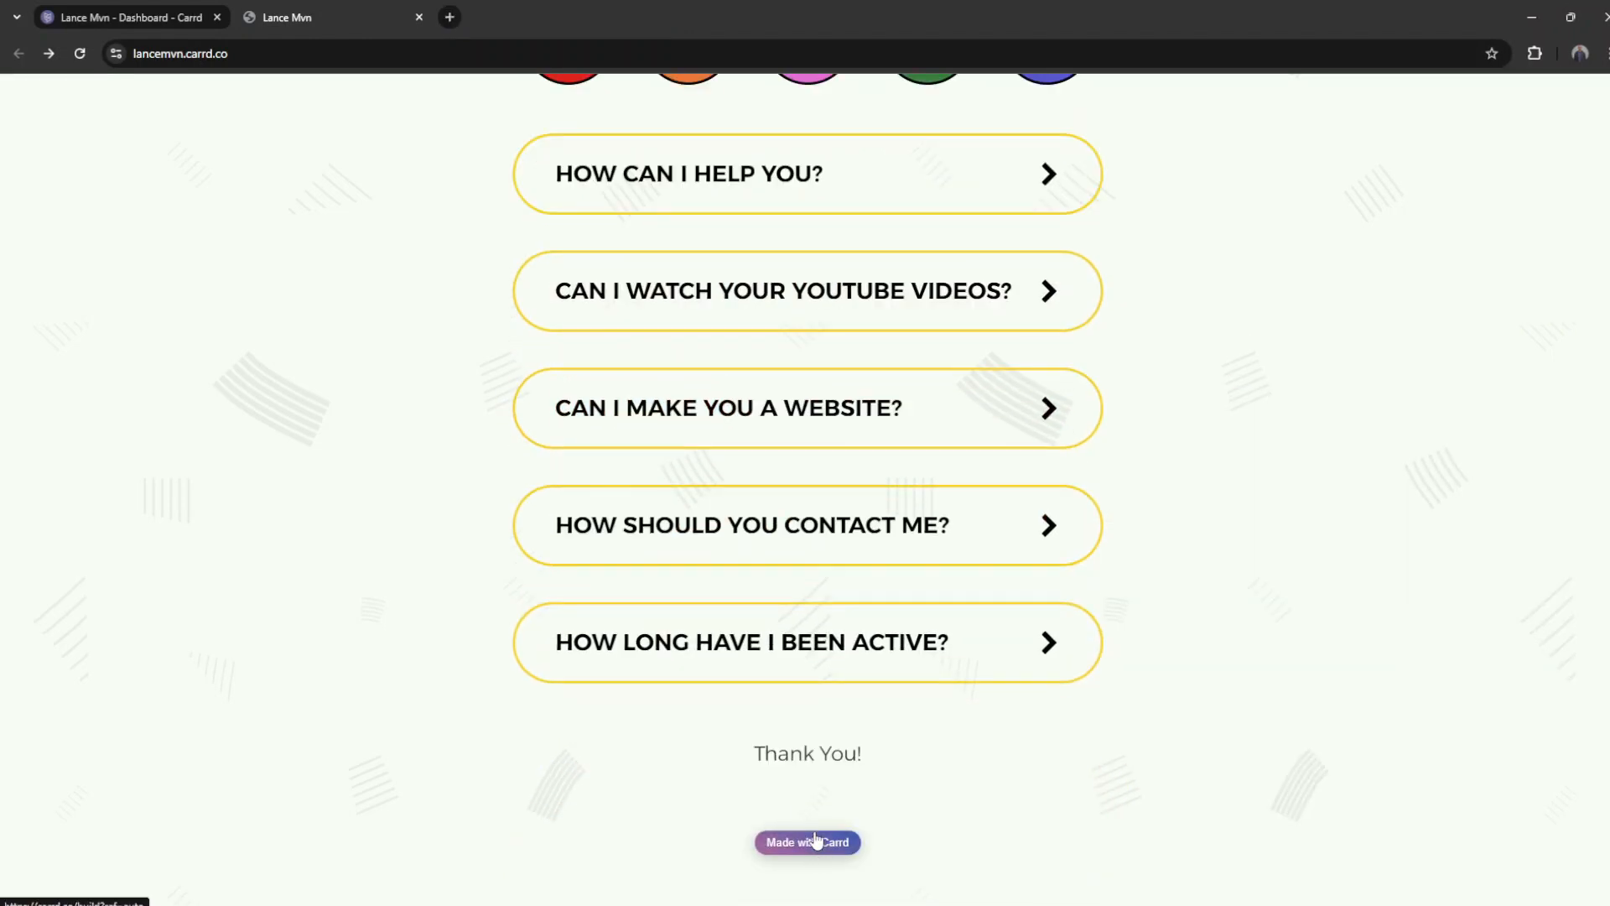
scroll(611, 755, "up", 7)
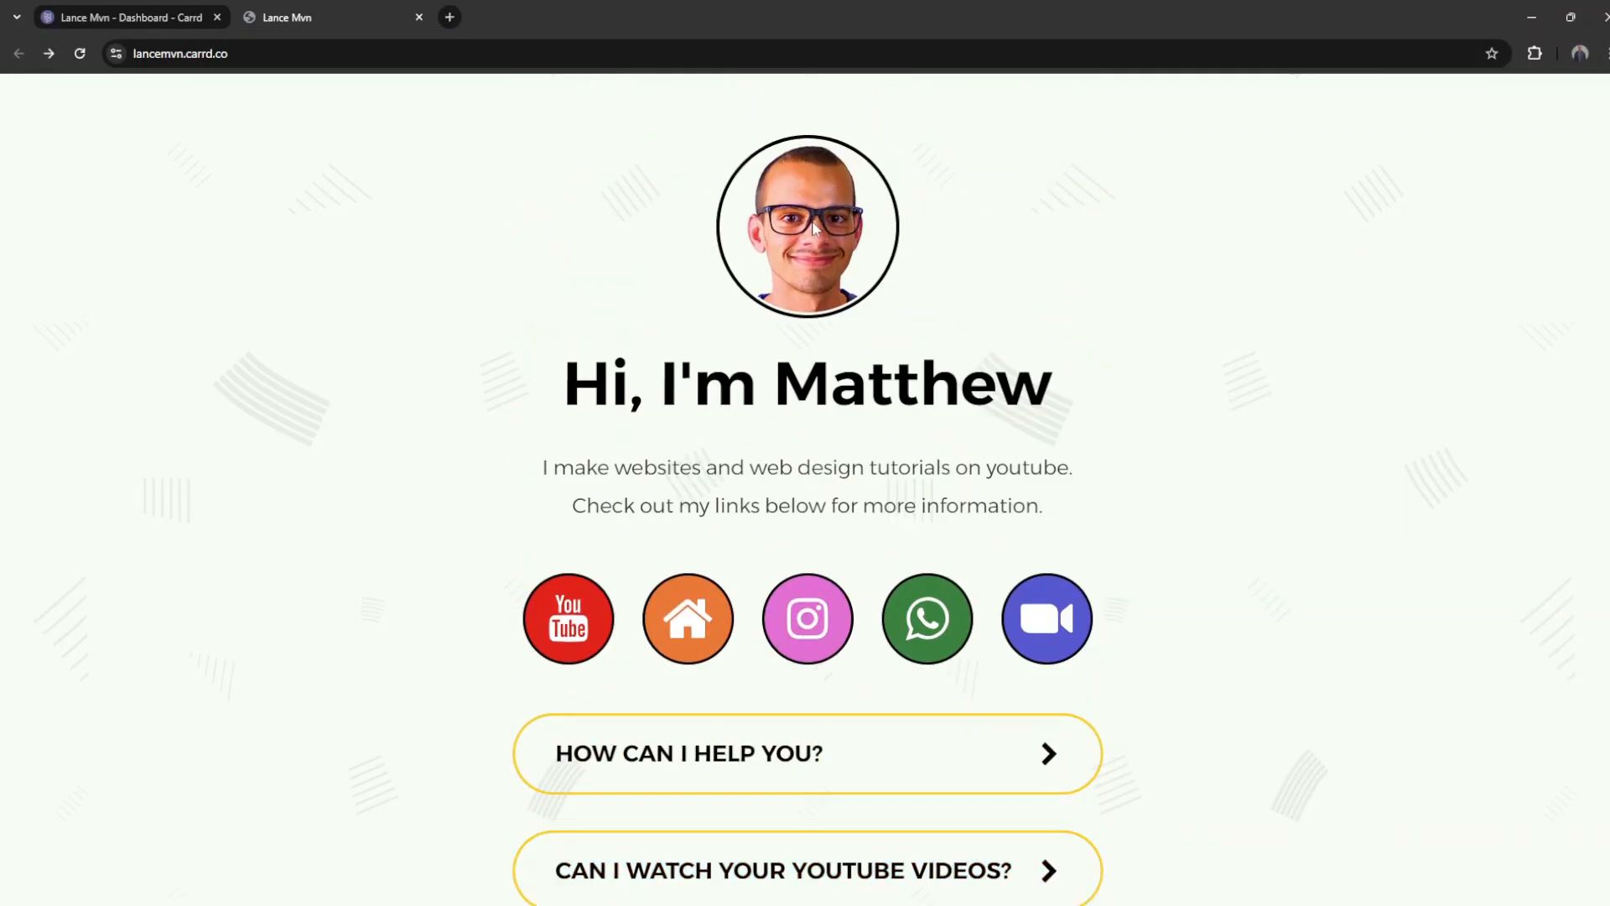
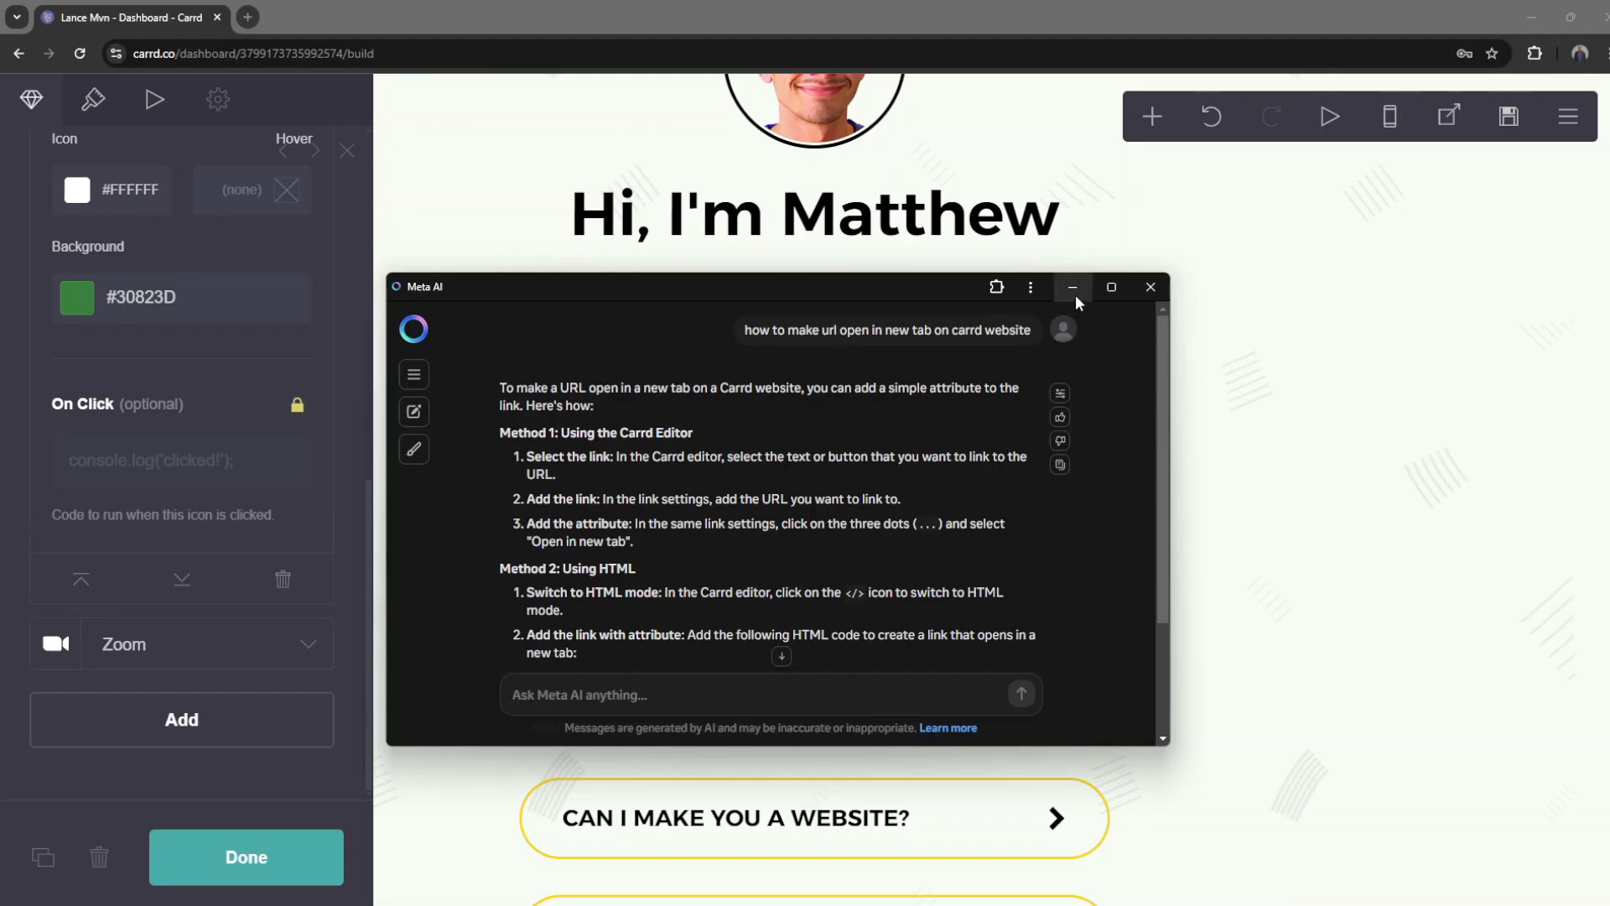
Step: Put the Meta AI chat aside and examine the allowed URL types for the WhatsApp icon's link
left_click(1326, 202)
scroll(255, 488, "up", 5)
scroll(255, 488, "down", 1)
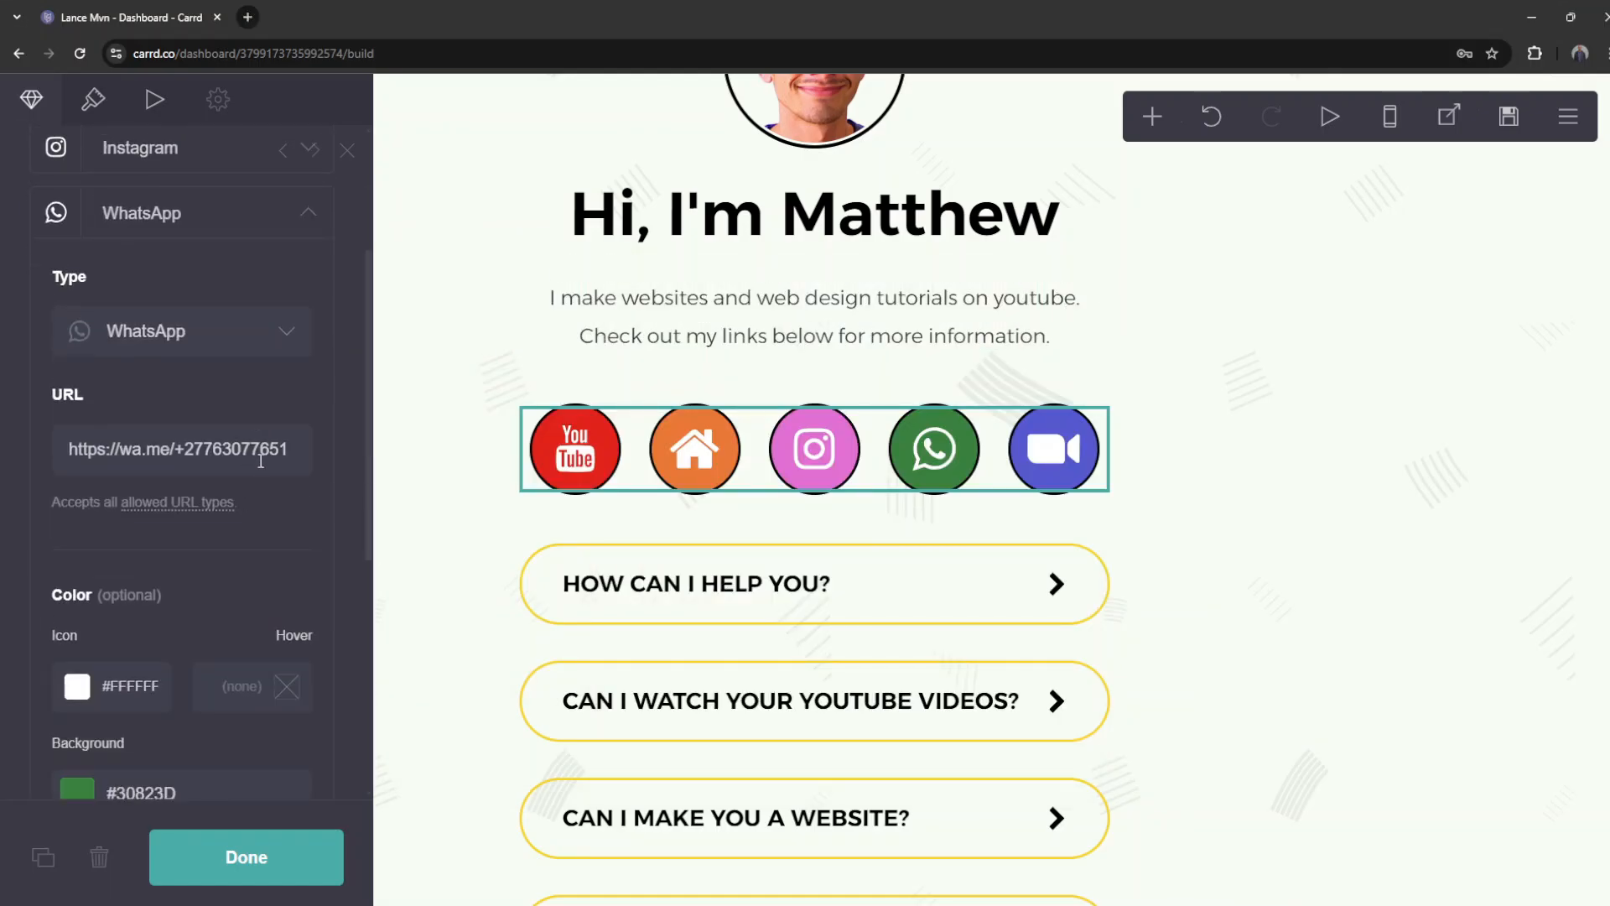
left_click(142, 503)
scroll(813, 299, "down", 1)
scroll(1086, 261, "up", 1)
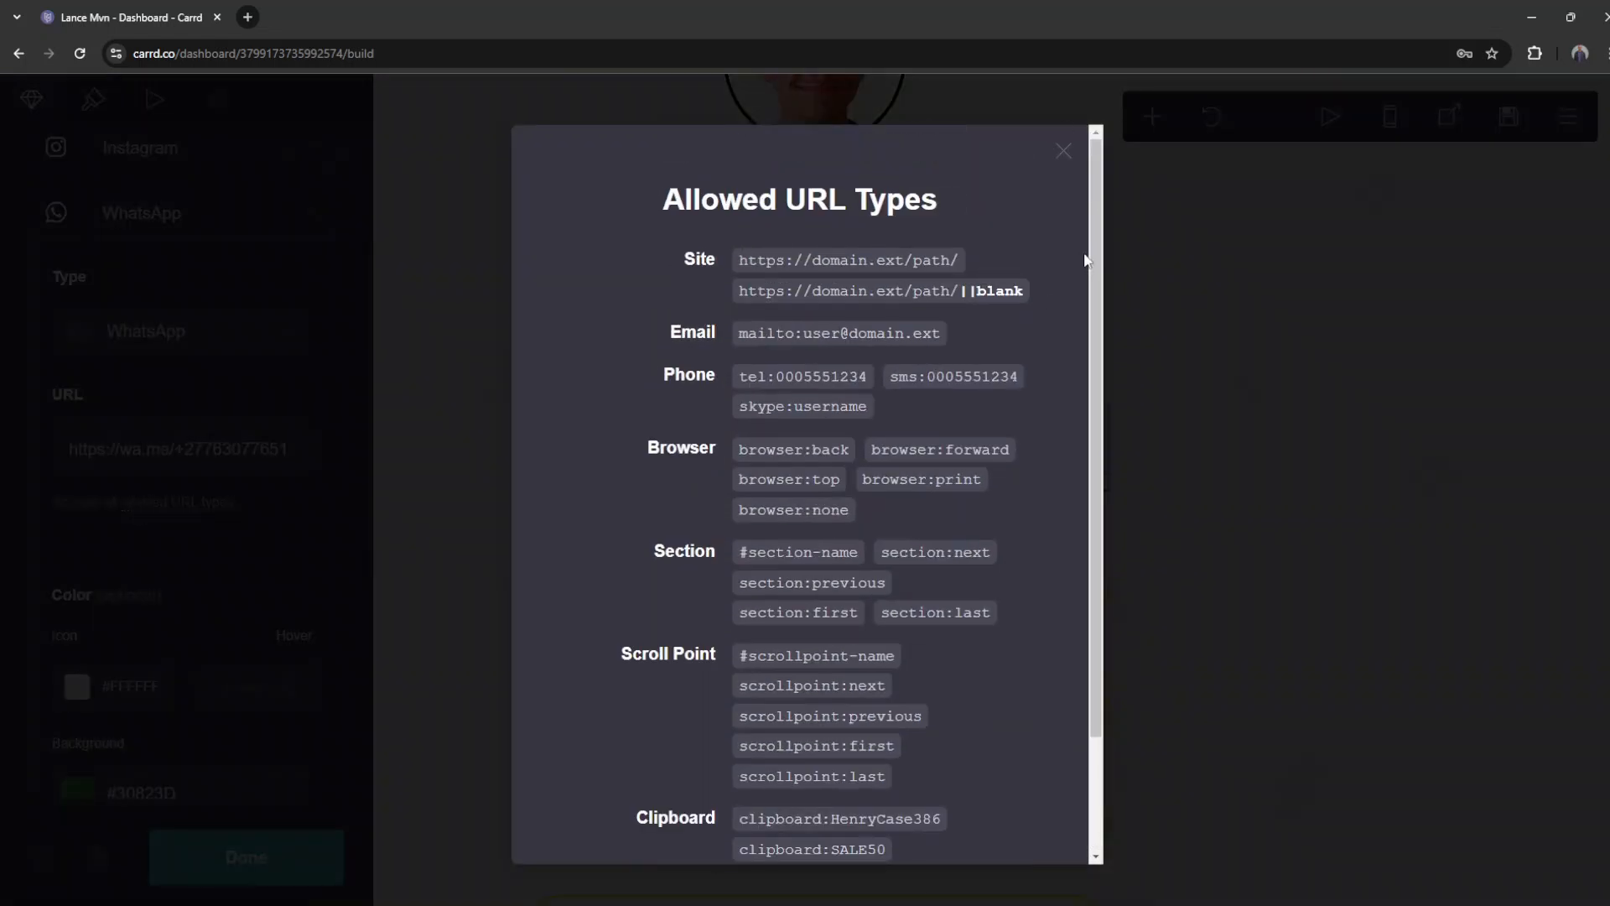
left_click(1064, 153)
scroll(184, 503, "down", 5)
Step: Copy the question "how to make url open in new tab on carrd website" from the Meta AI chat and search Google for it
key("alt+Tab")
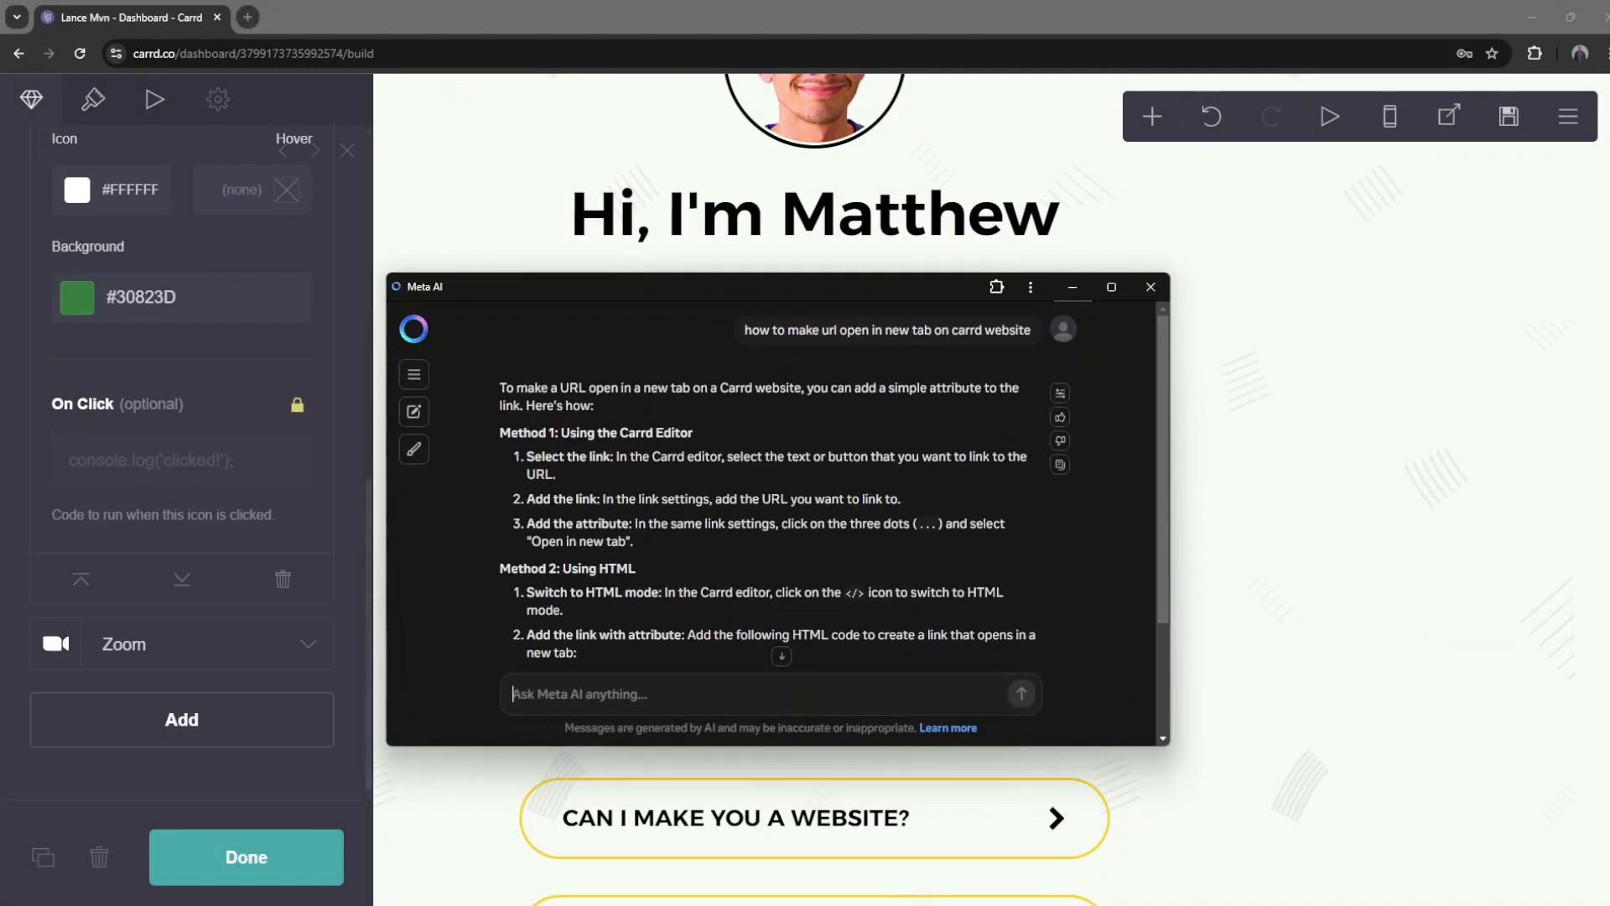
left_click_drag(1033, 331, 745, 332)
key("ctrl+c")
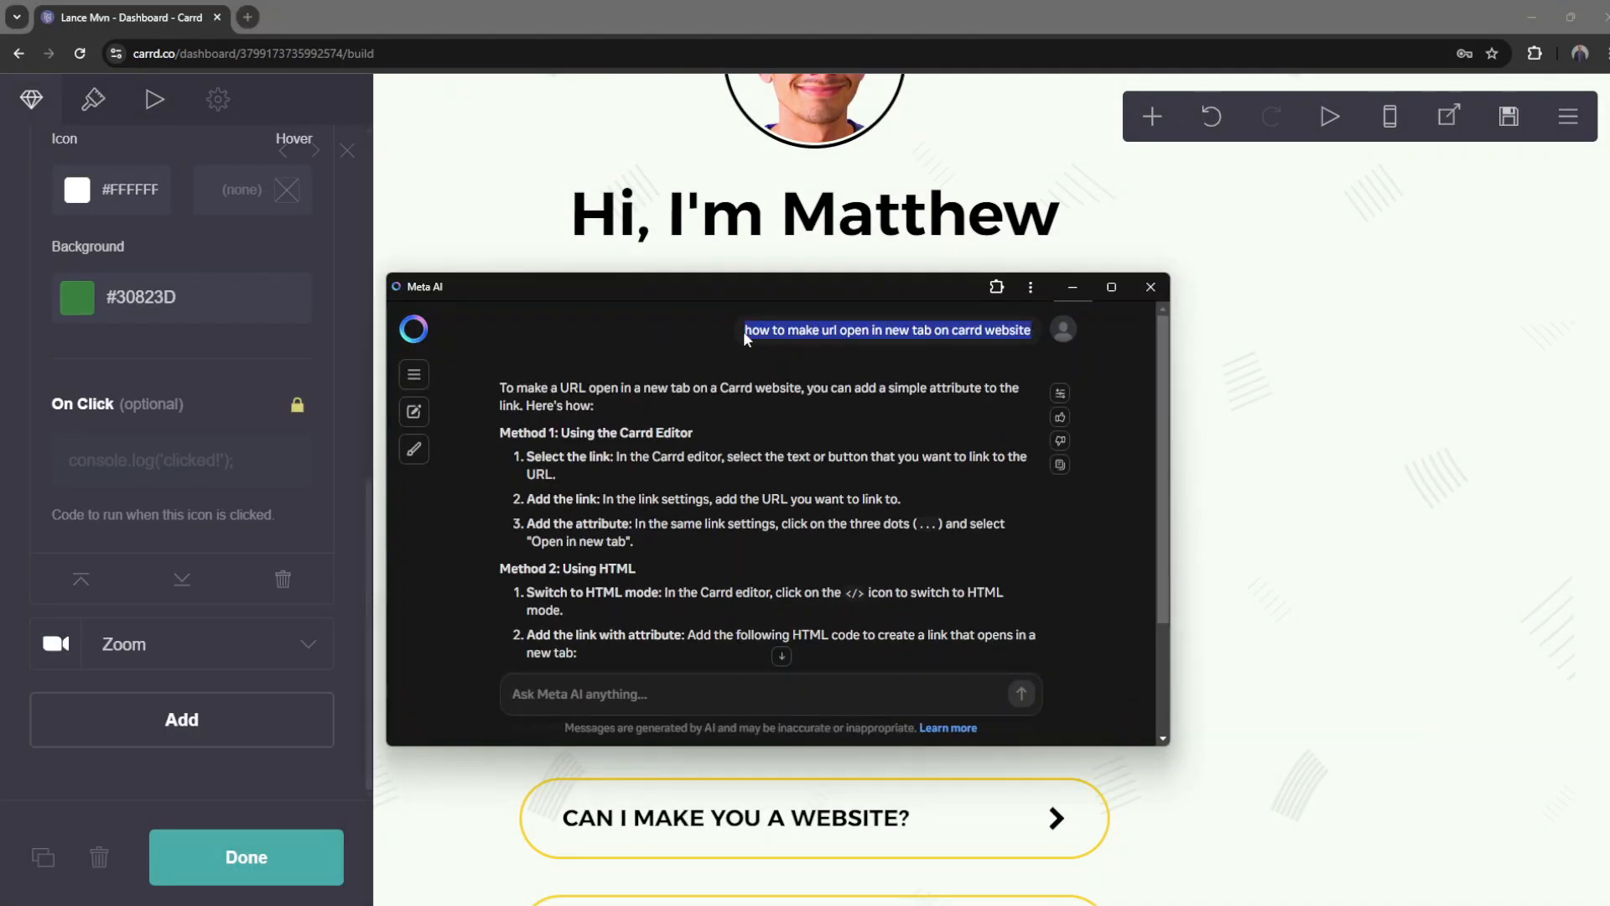
left_click(1072, 287)
left_click(247, 17)
key("ctrl+v")
key("Return")
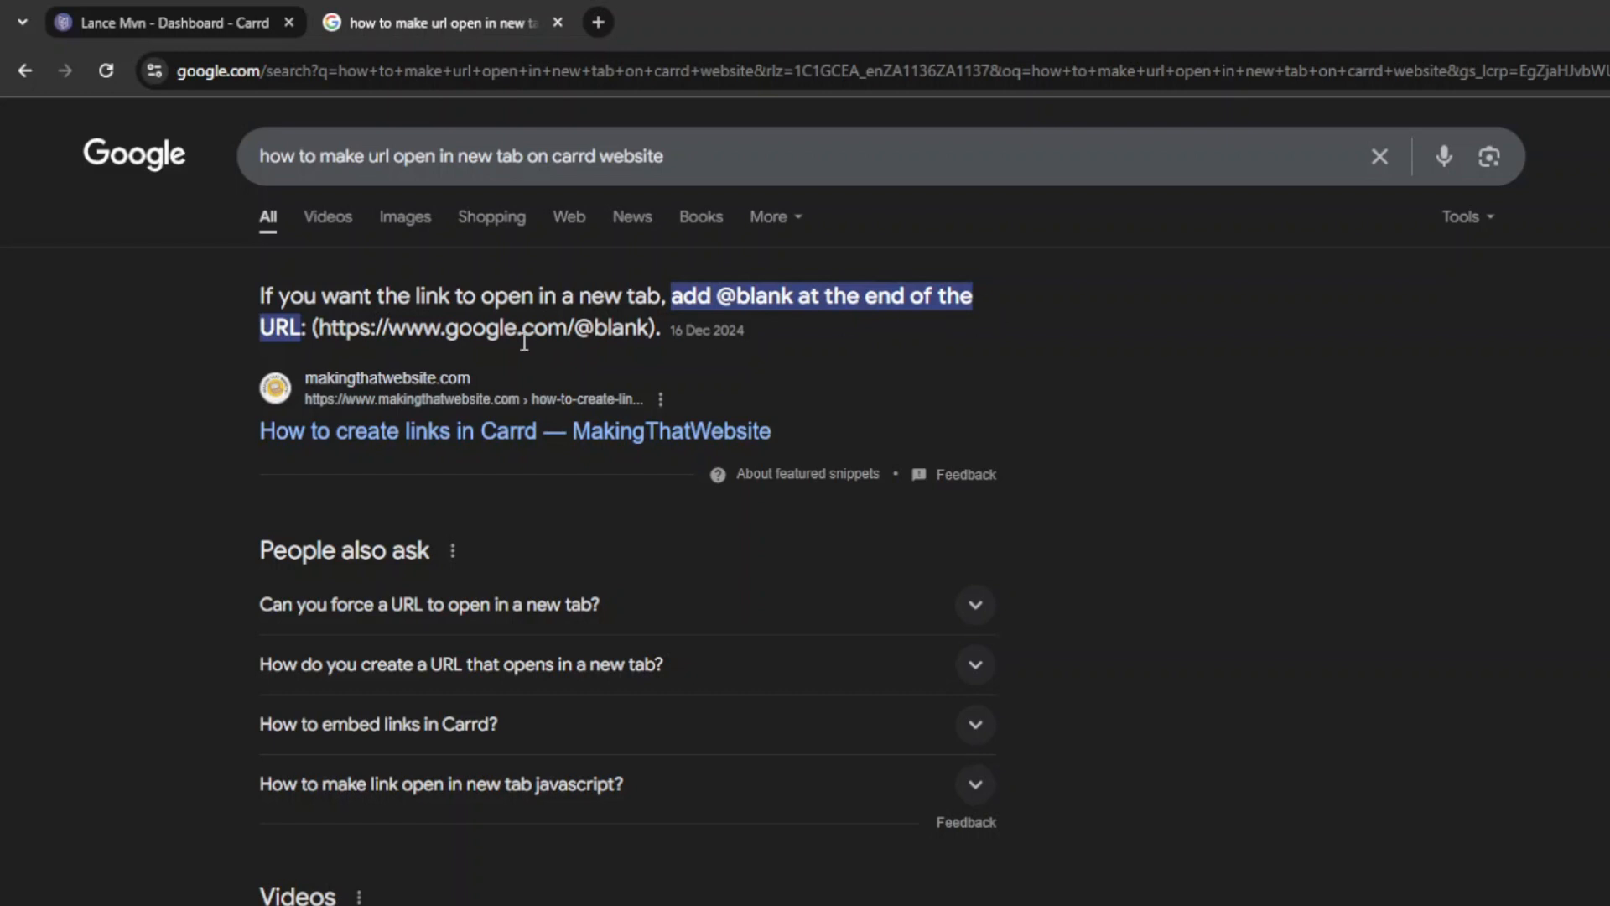
left_click(215, 23)
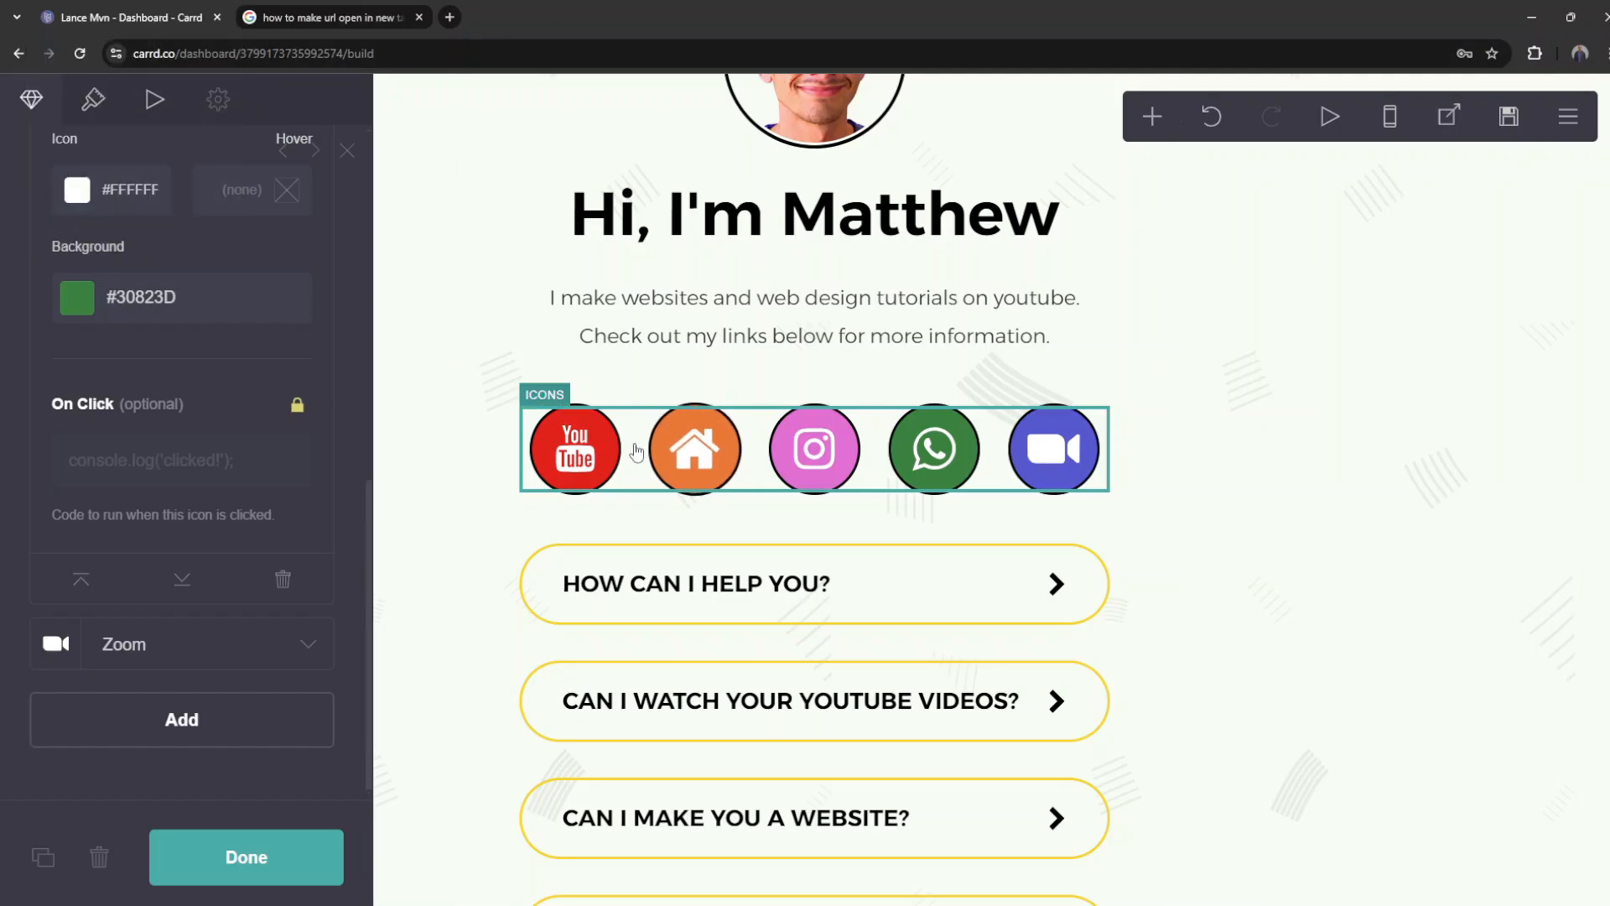
scroll(210, 363, "up", 5)
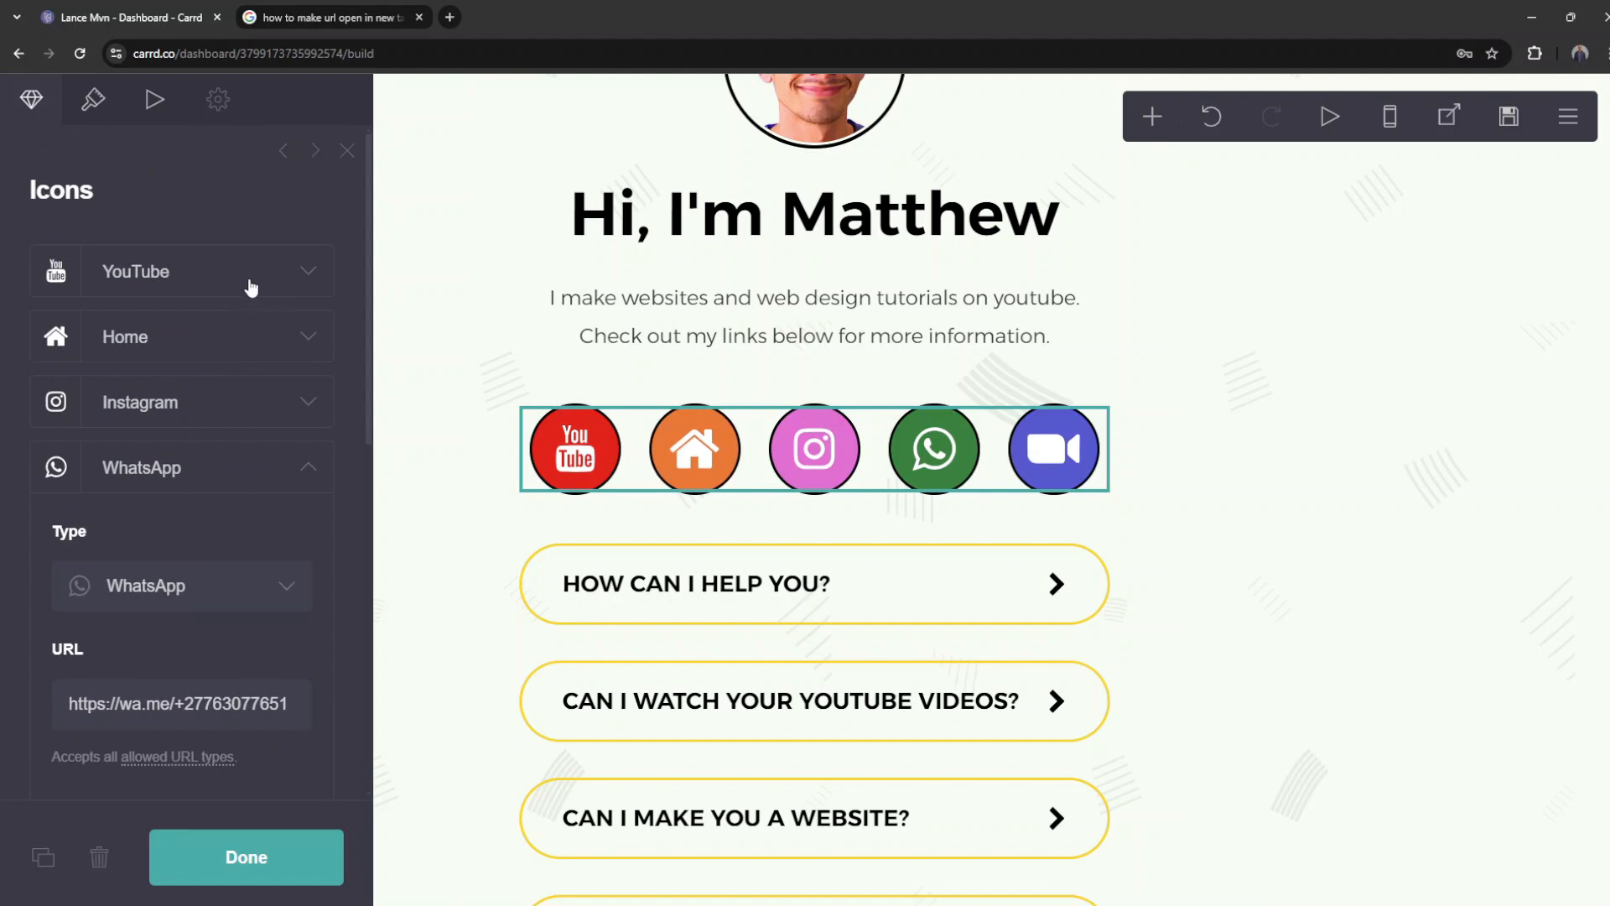
left_click(250, 287)
left_click(219, 507)
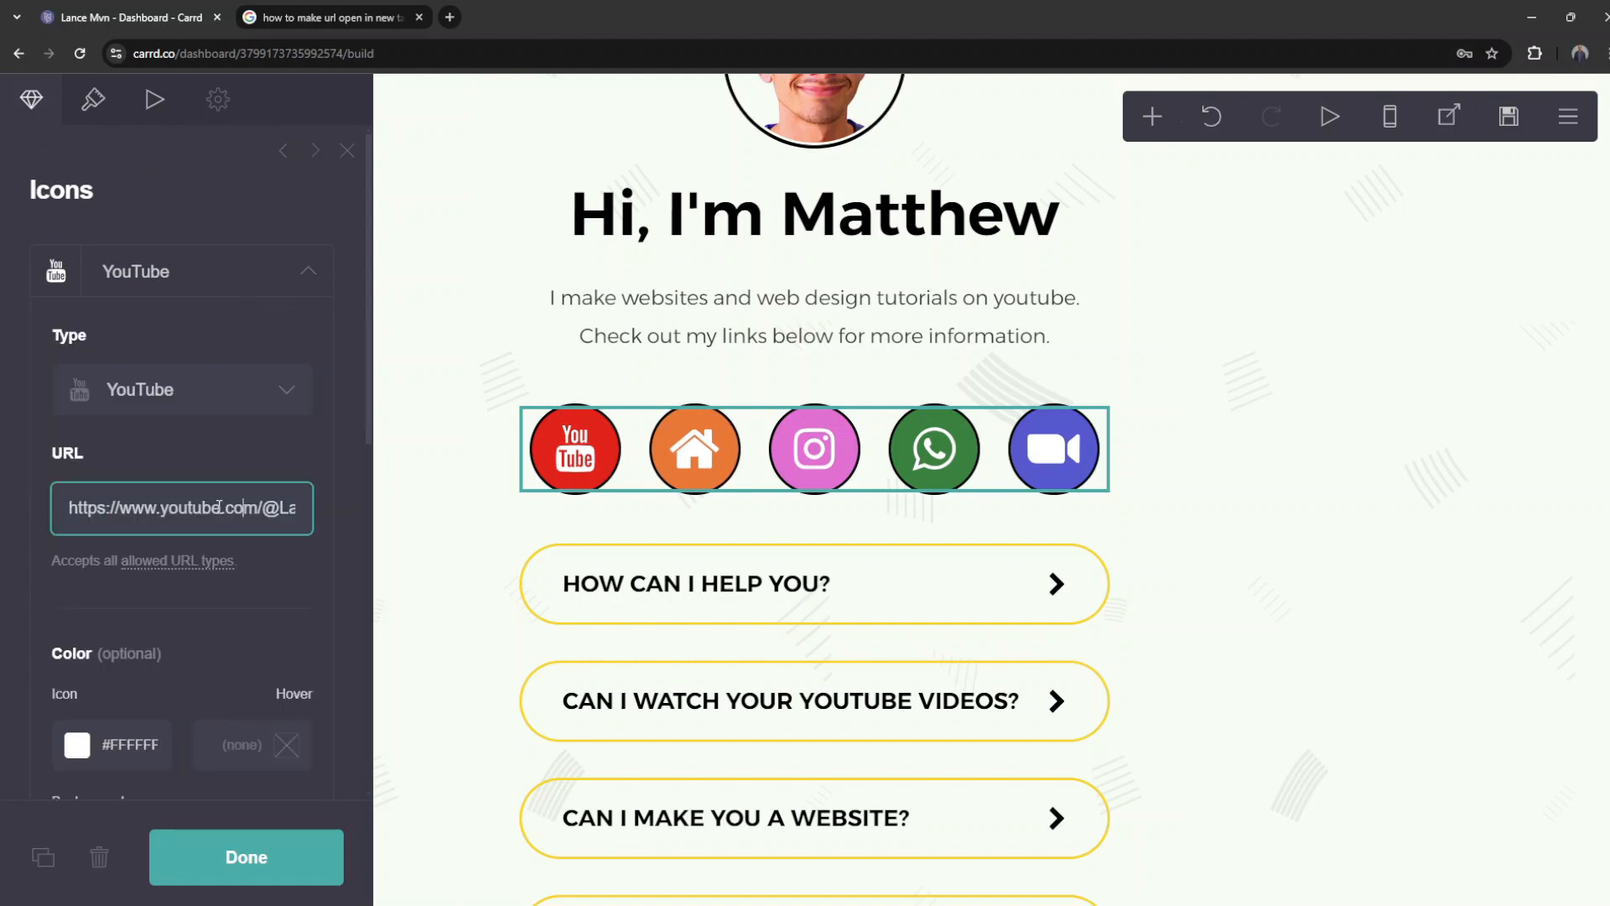
key("End")
type("/@blank")
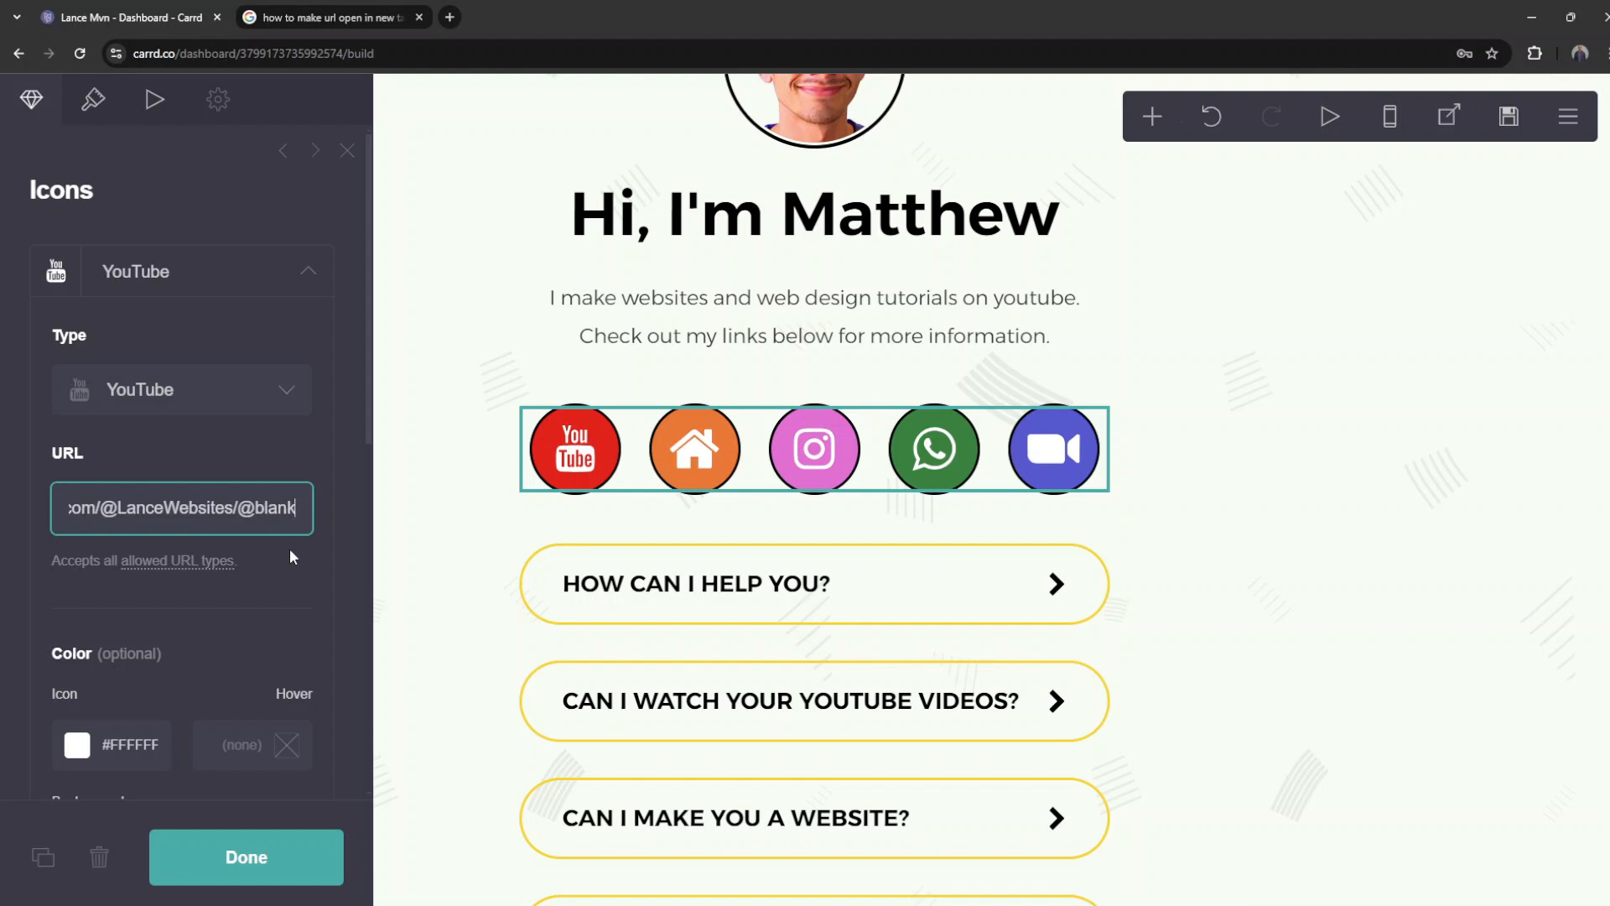
left_click(245, 855)
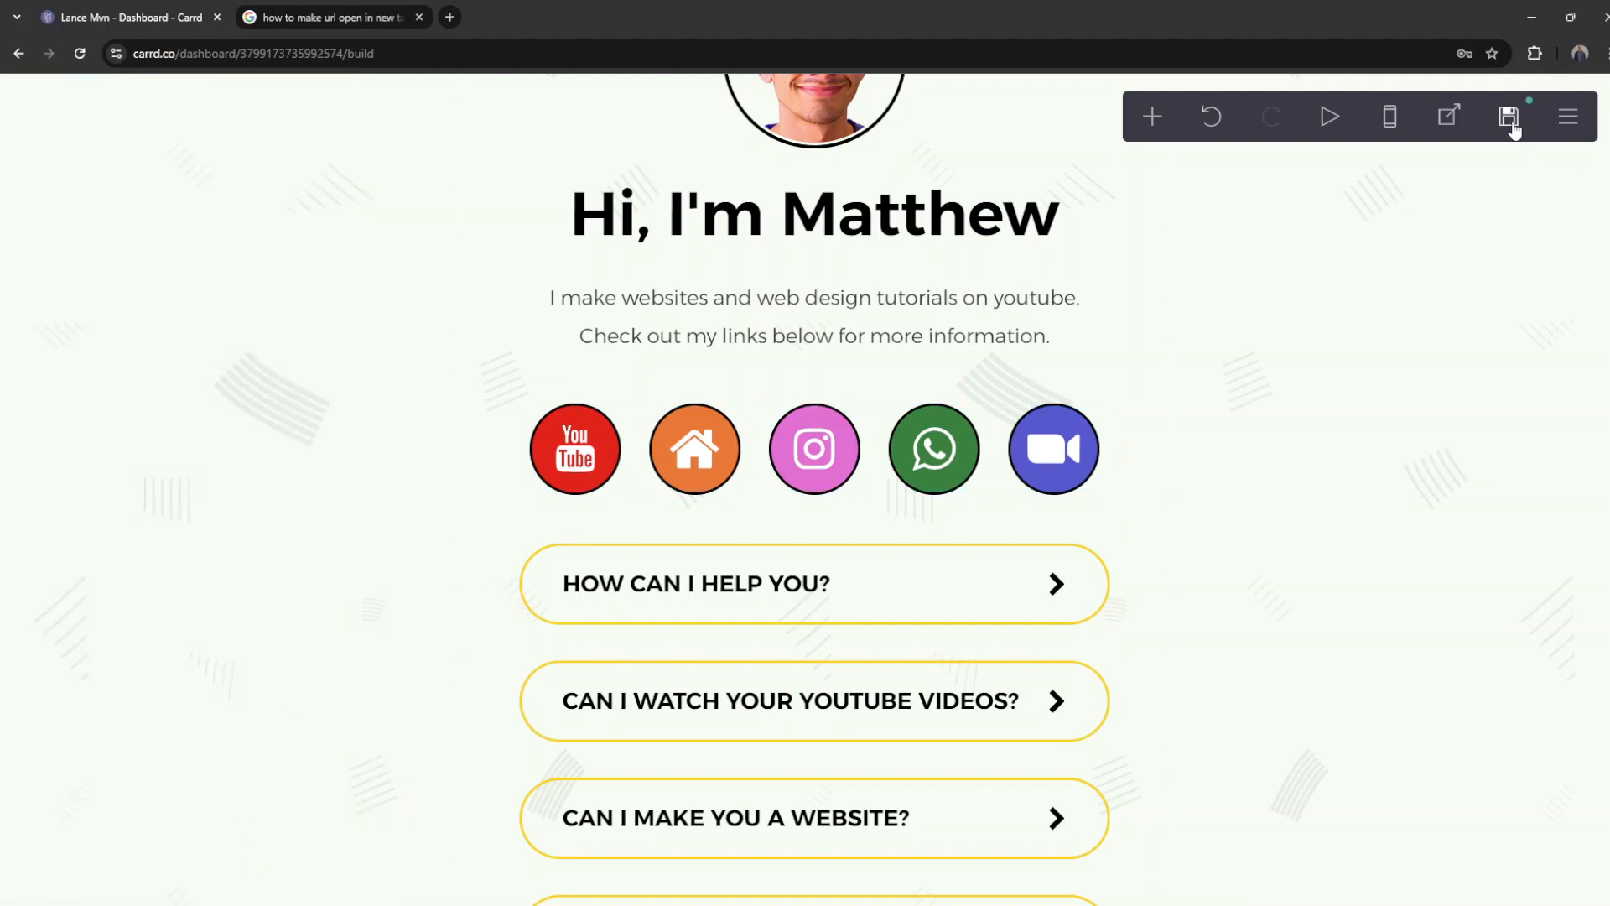
Step: Republish the site to its .carrd.co address and view the live page
left_click(1509, 119)
left_click(187, 857)
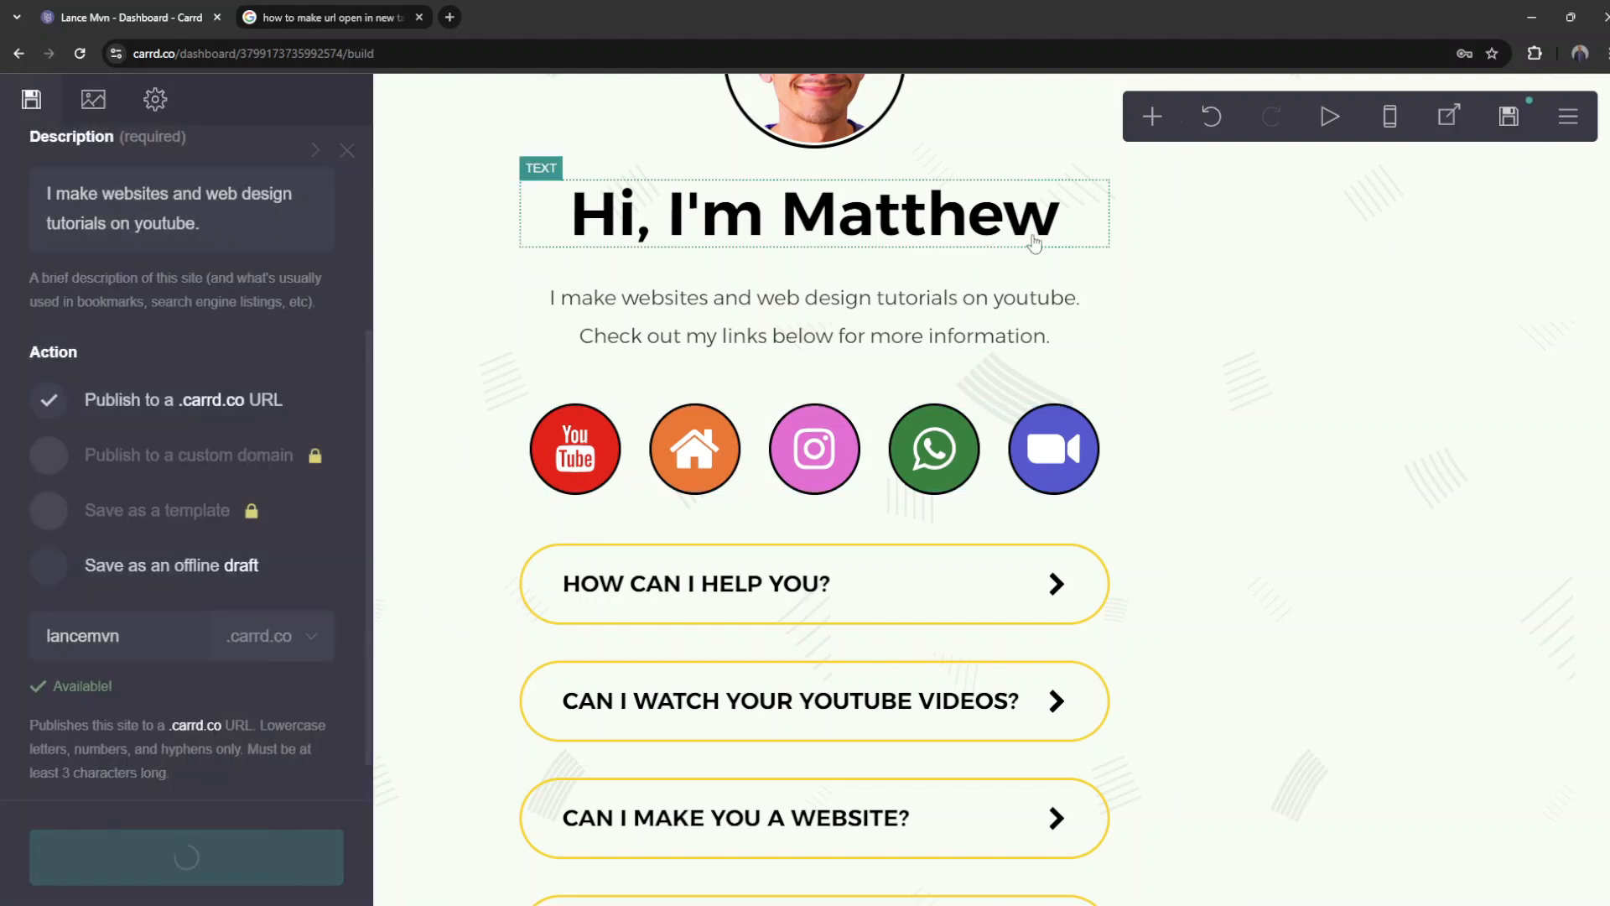
left_click(901, 541)
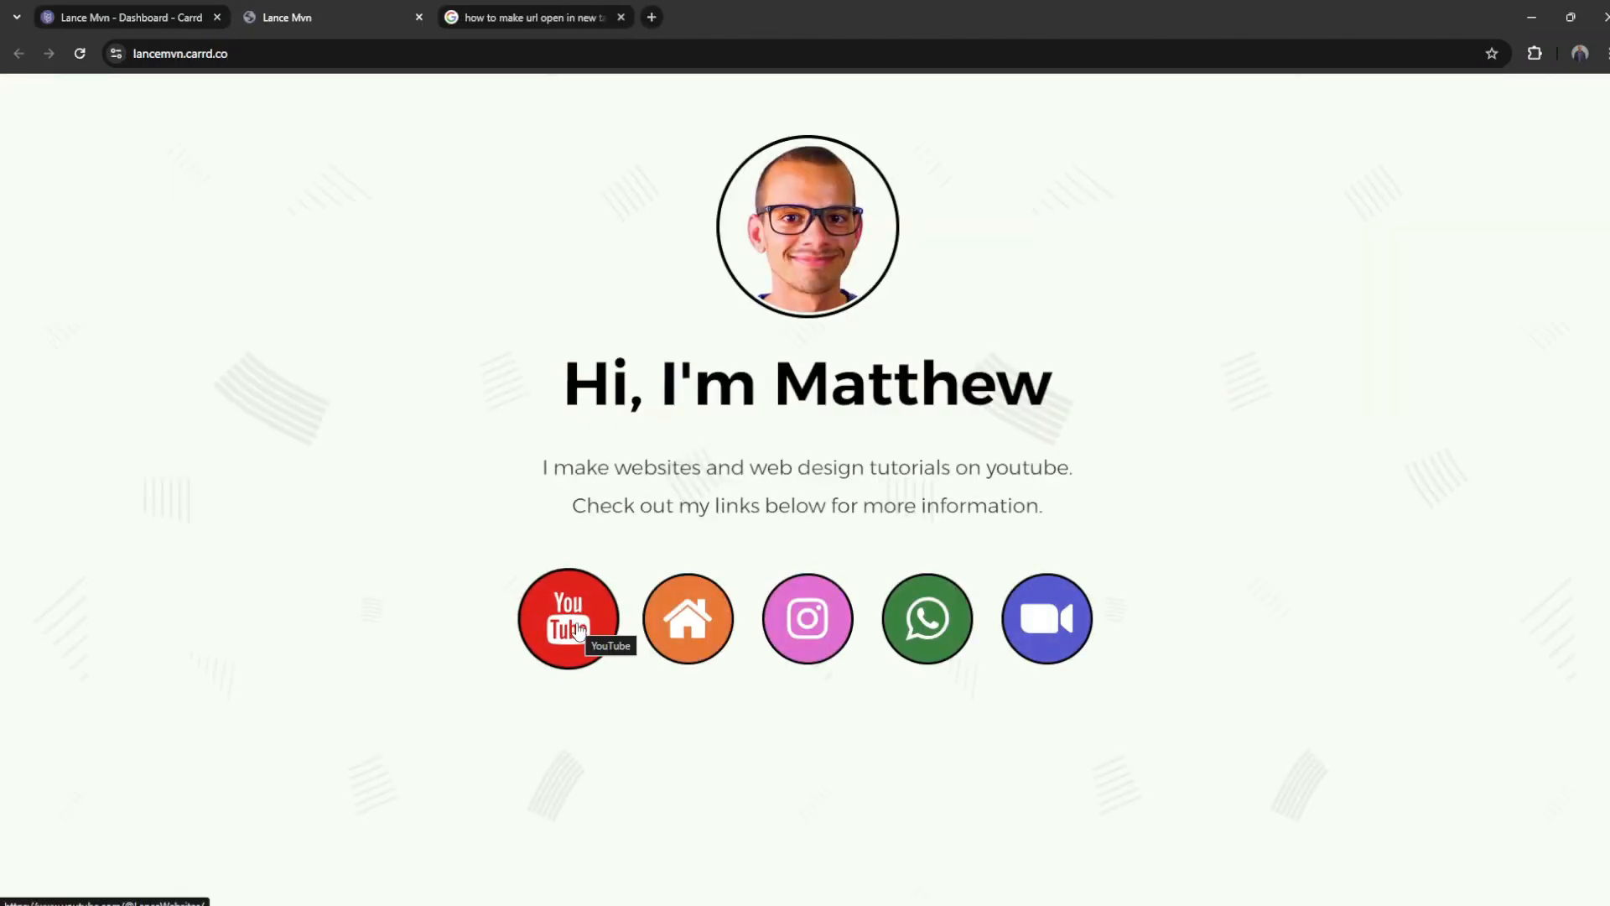
Step: Test the YouTube icon's link on the live site and go back to the link page
left_click(578, 631)
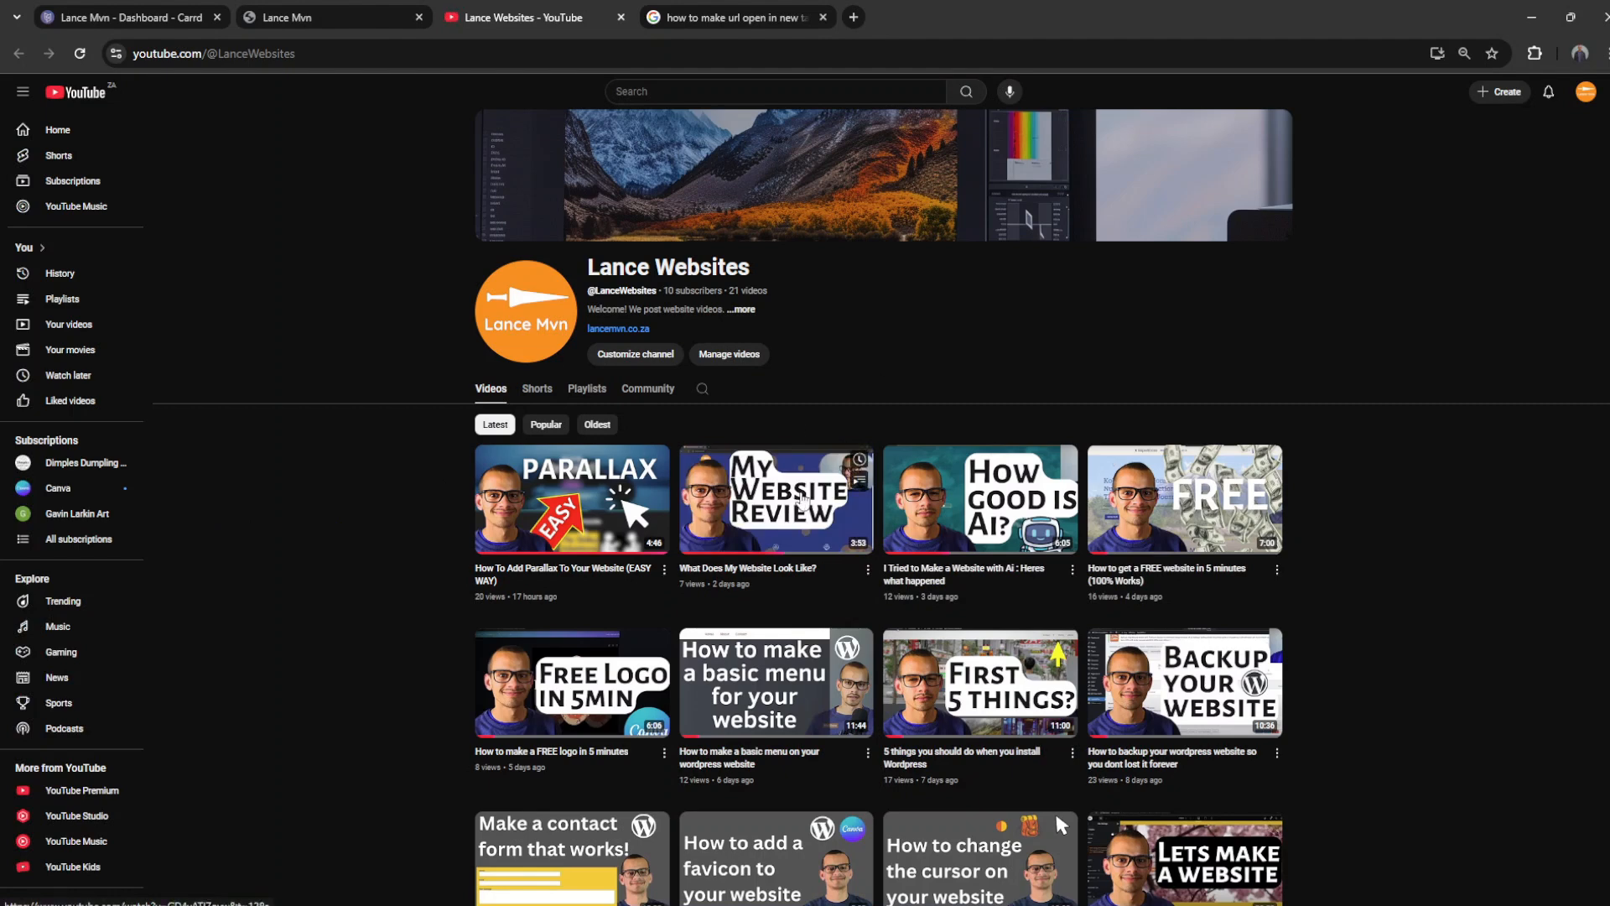
left_click(287, 18)
scroll(375, 231, "down", 5)
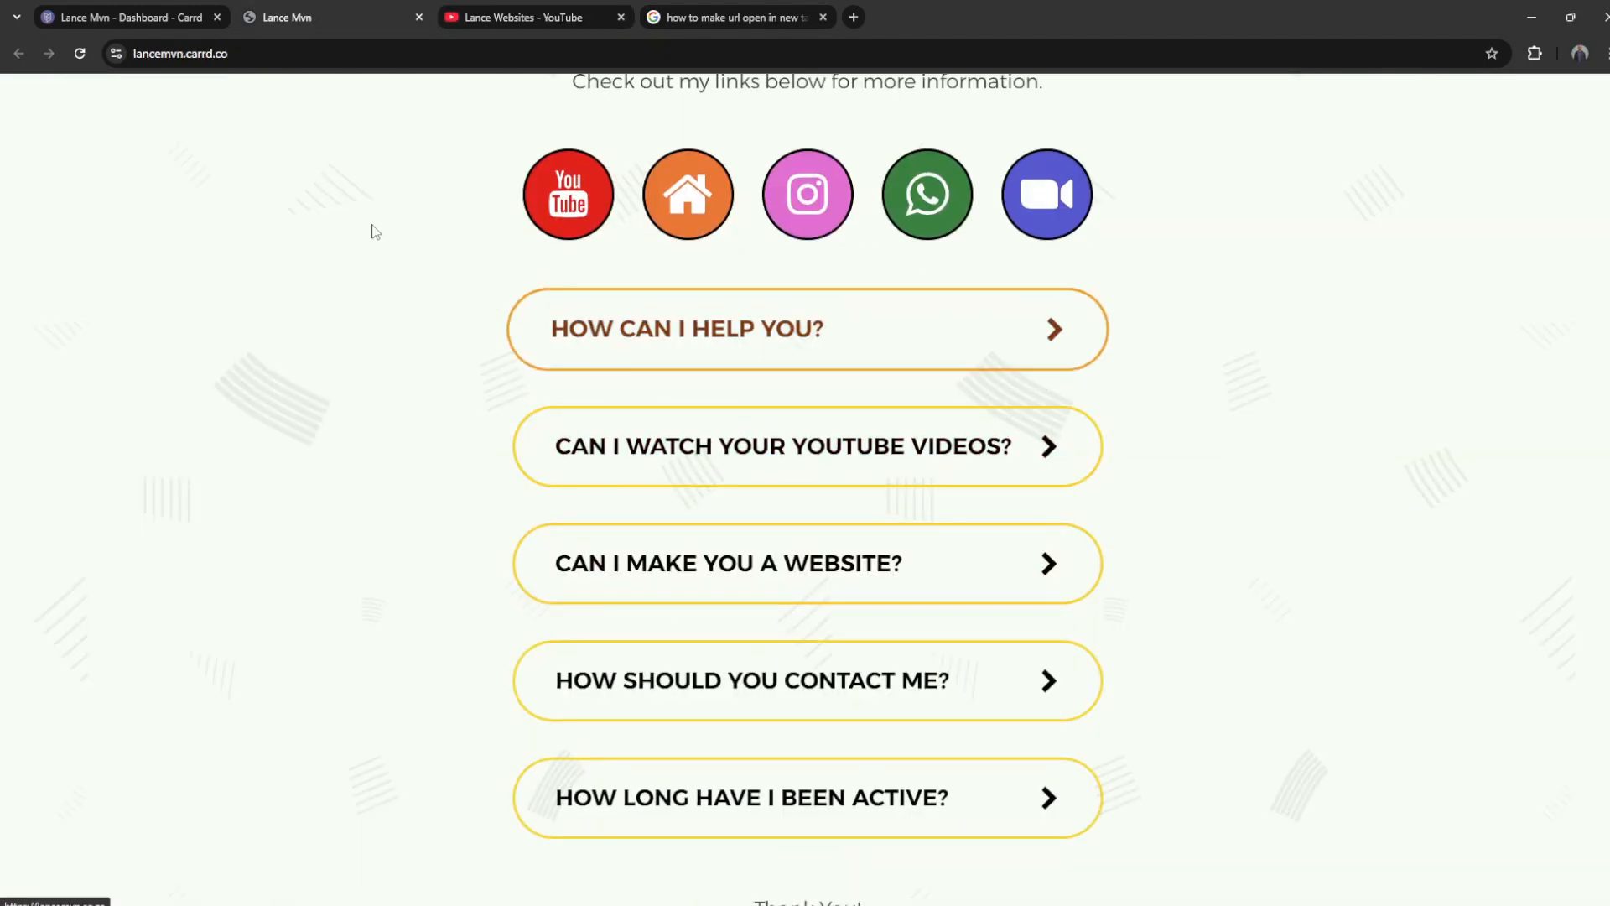
left_click(153, 20)
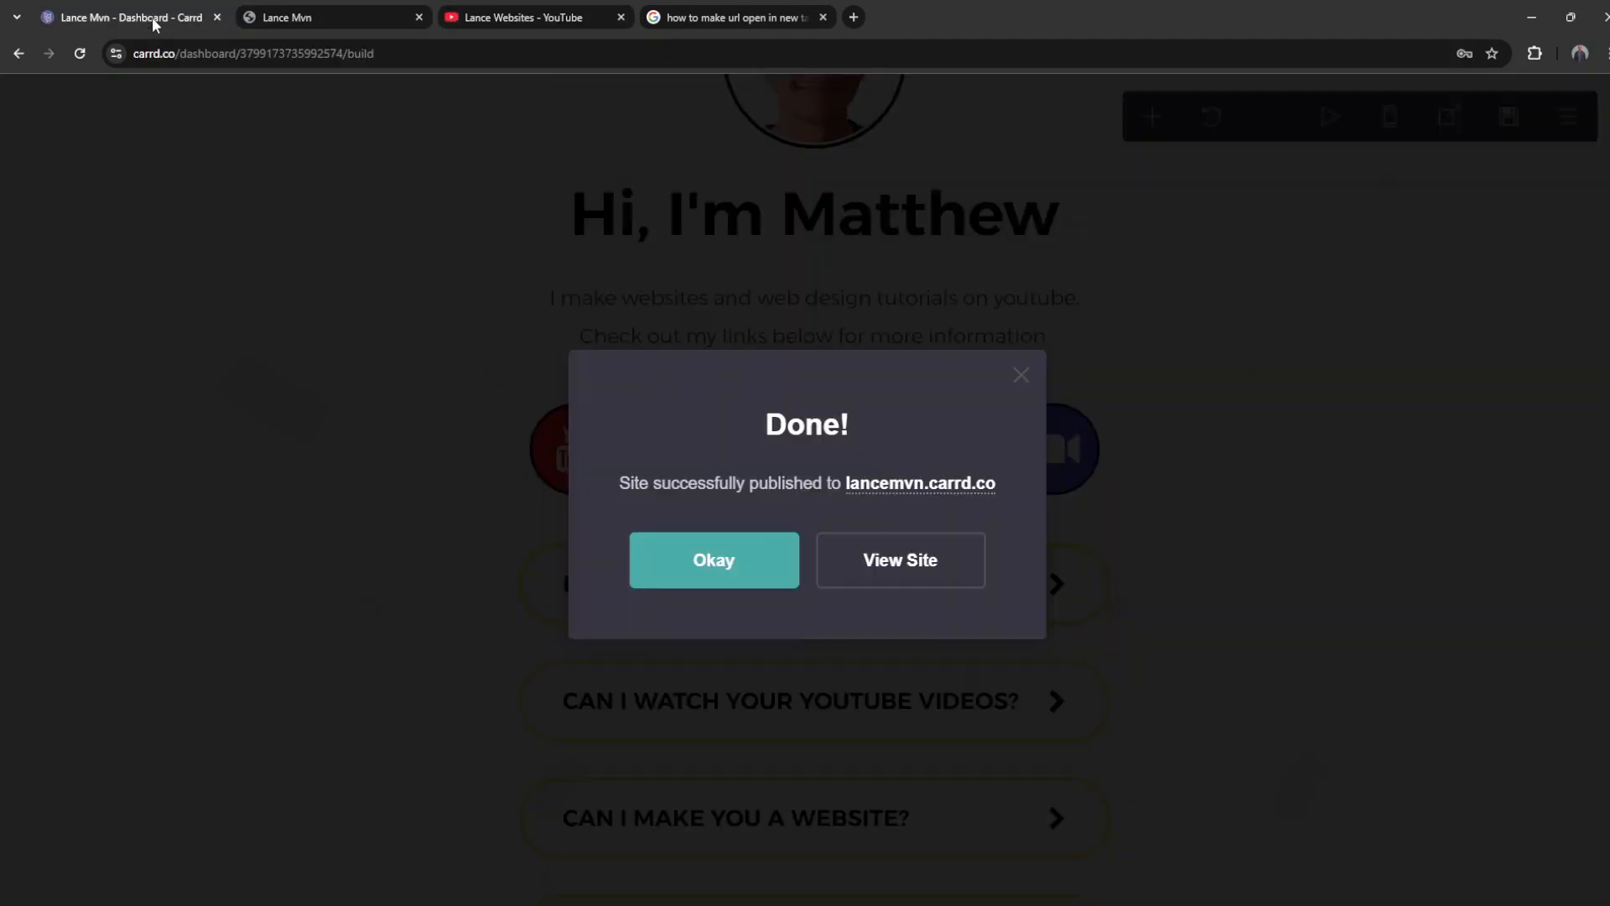
left_click(1021, 376)
left_click(575, 449)
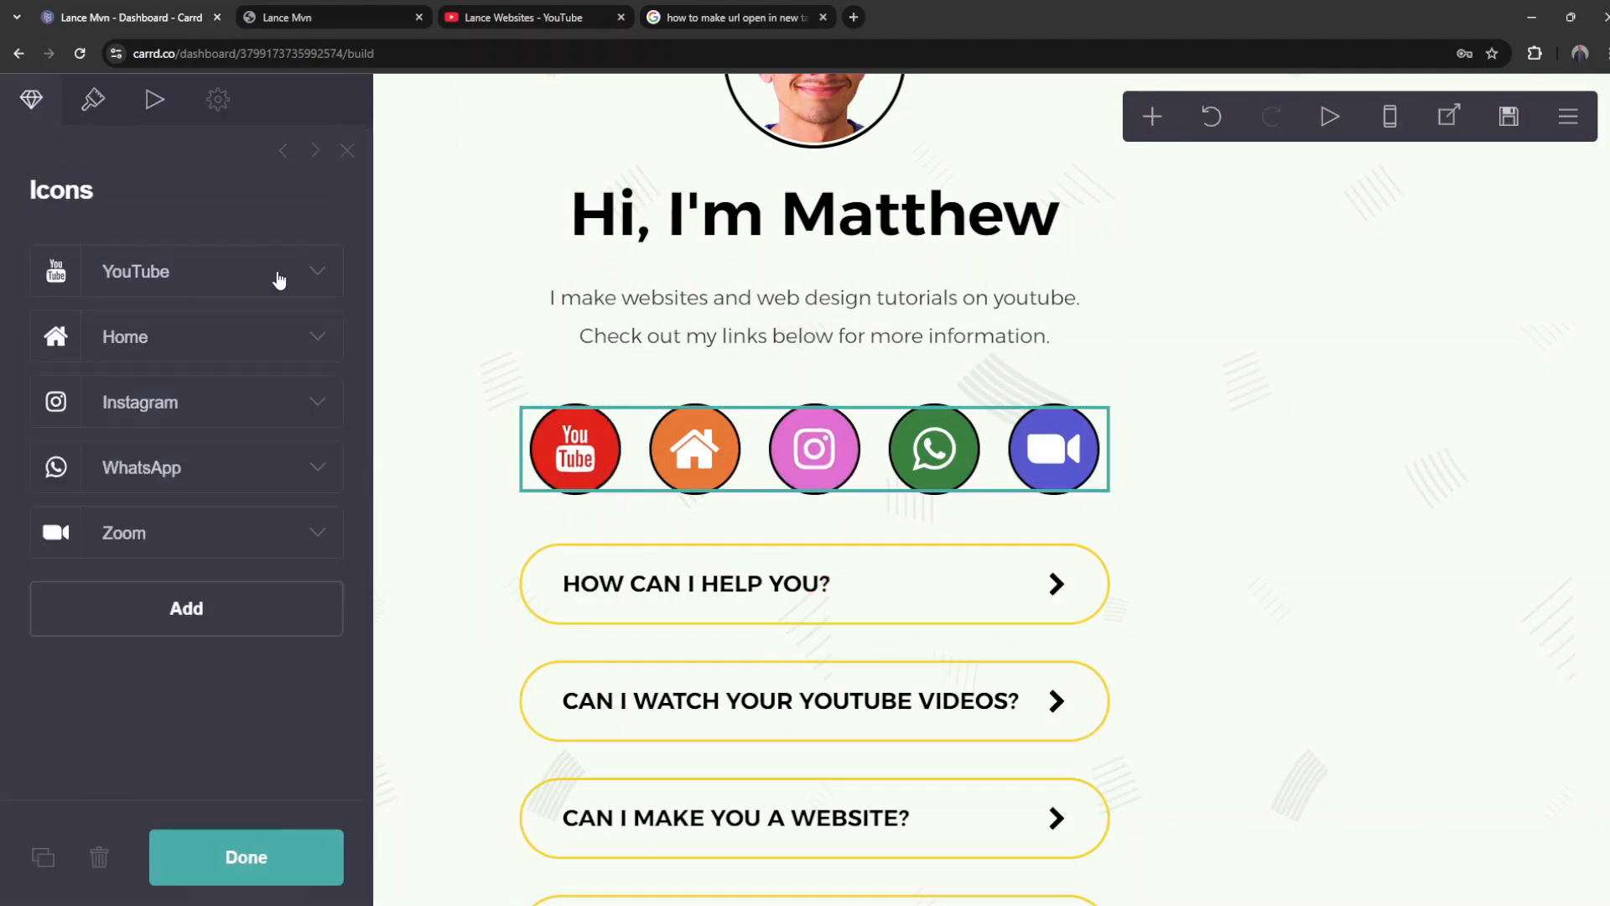
left_click(235, 342)
left_click(263, 578)
type("|@blank")
left_click(253, 467)
left_click(267, 354)
left_click(278, 244)
left_click(226, 410)
left_click(281, 647)
key("Right")
key("Right")
key("Right")
key("Right")
key("Right")
key("Right")
key("Right")
key("Right")
key("Right")
type("/@blank")
left_click(236, 642)
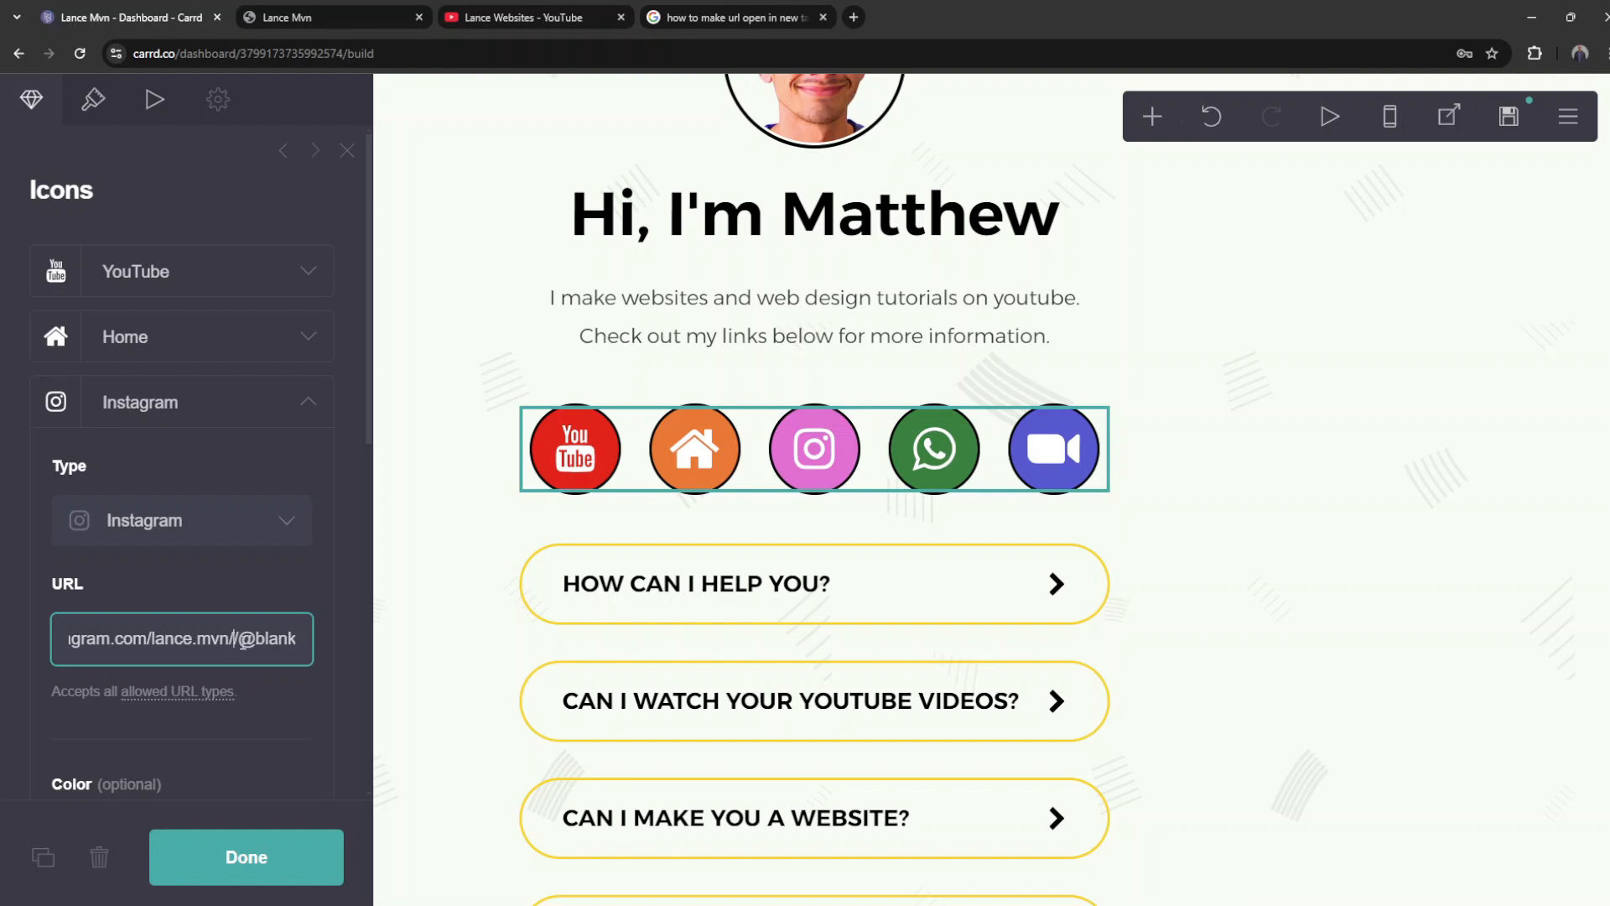
key("BackSpace")
left_click(270, 342)
left_click(250, 574)
key("BackSpace")
left_click(300, 347)
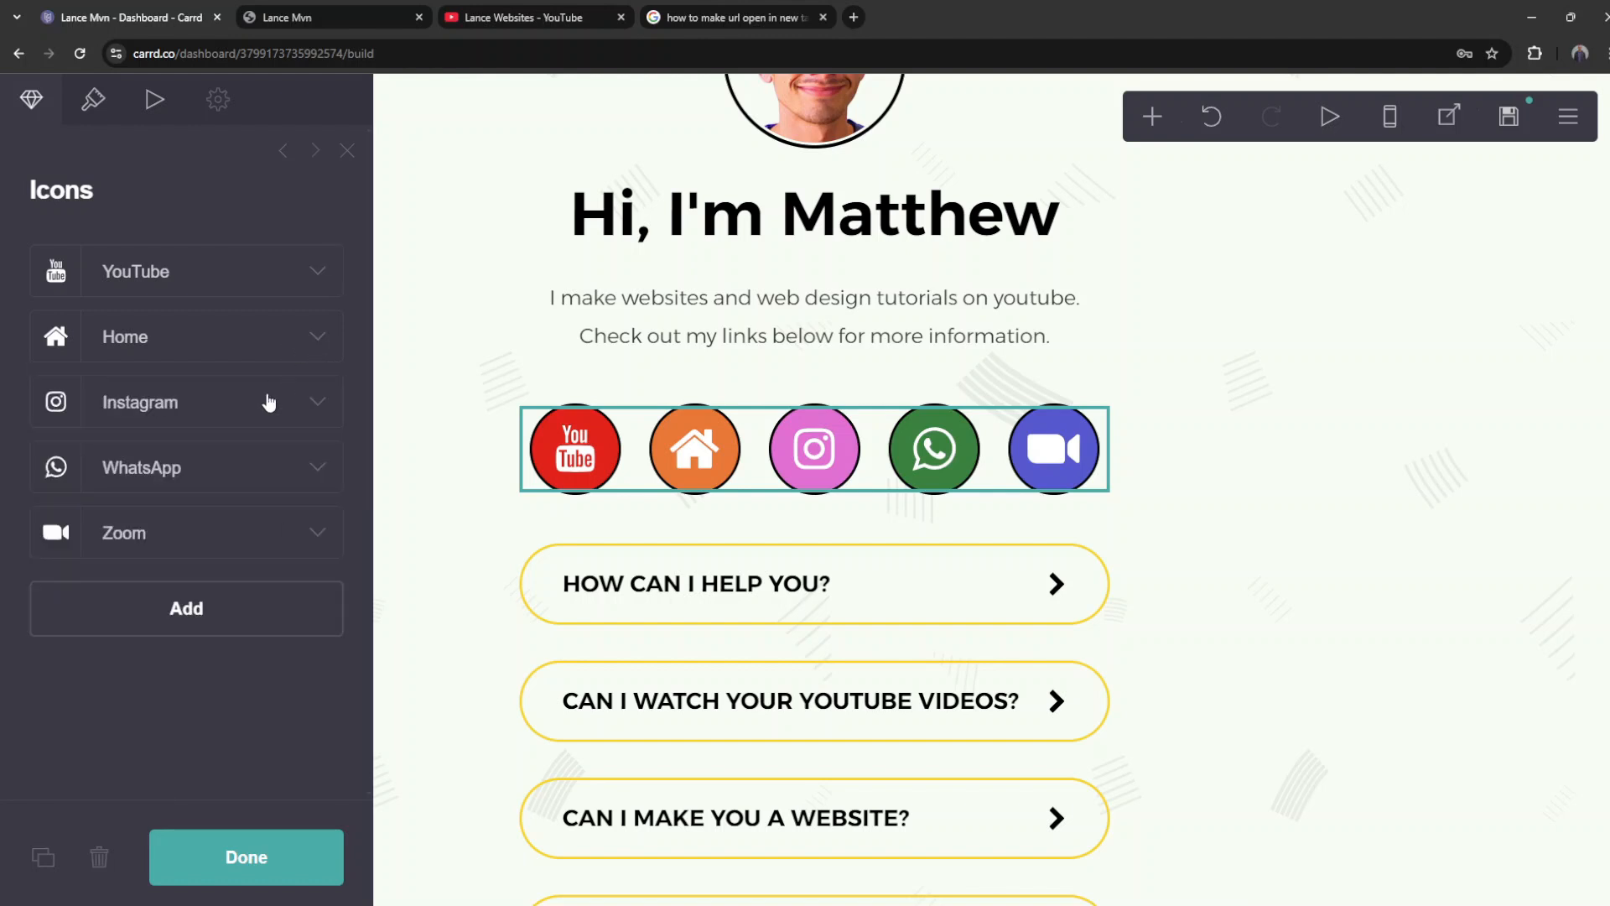
left_click(265, 482)
left_click(292, 701)
type("/@blank")
left_click(284, 584)
left_click(289, 353)
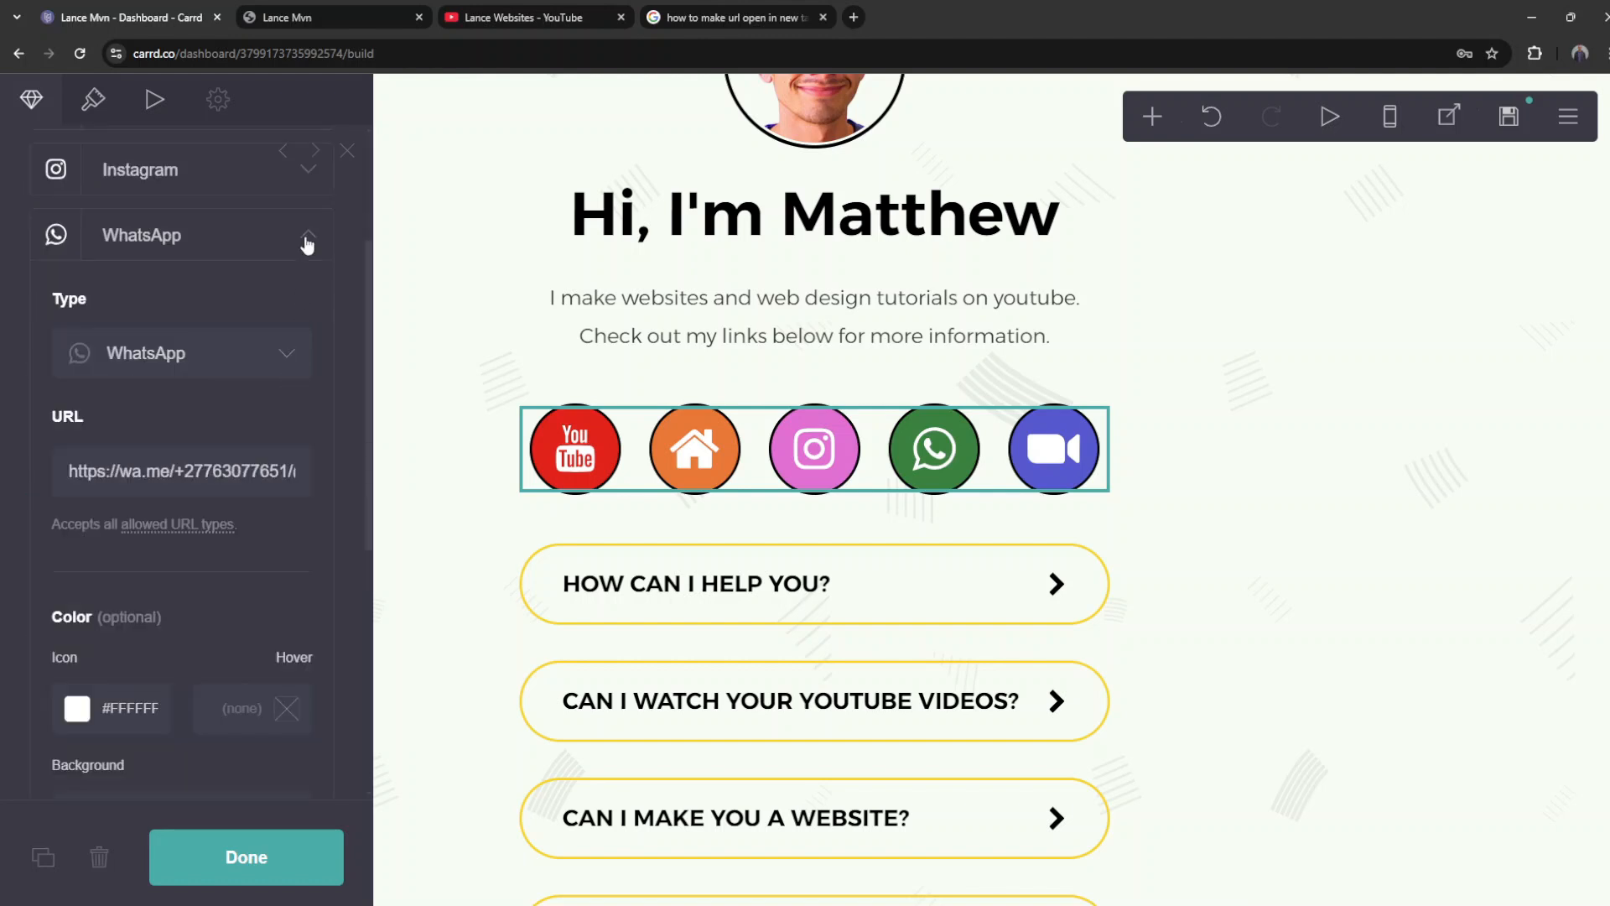
left_click(307, 244)
left_click(316, 532)
left_click(294, 536)
key("End")
type("/@blank")
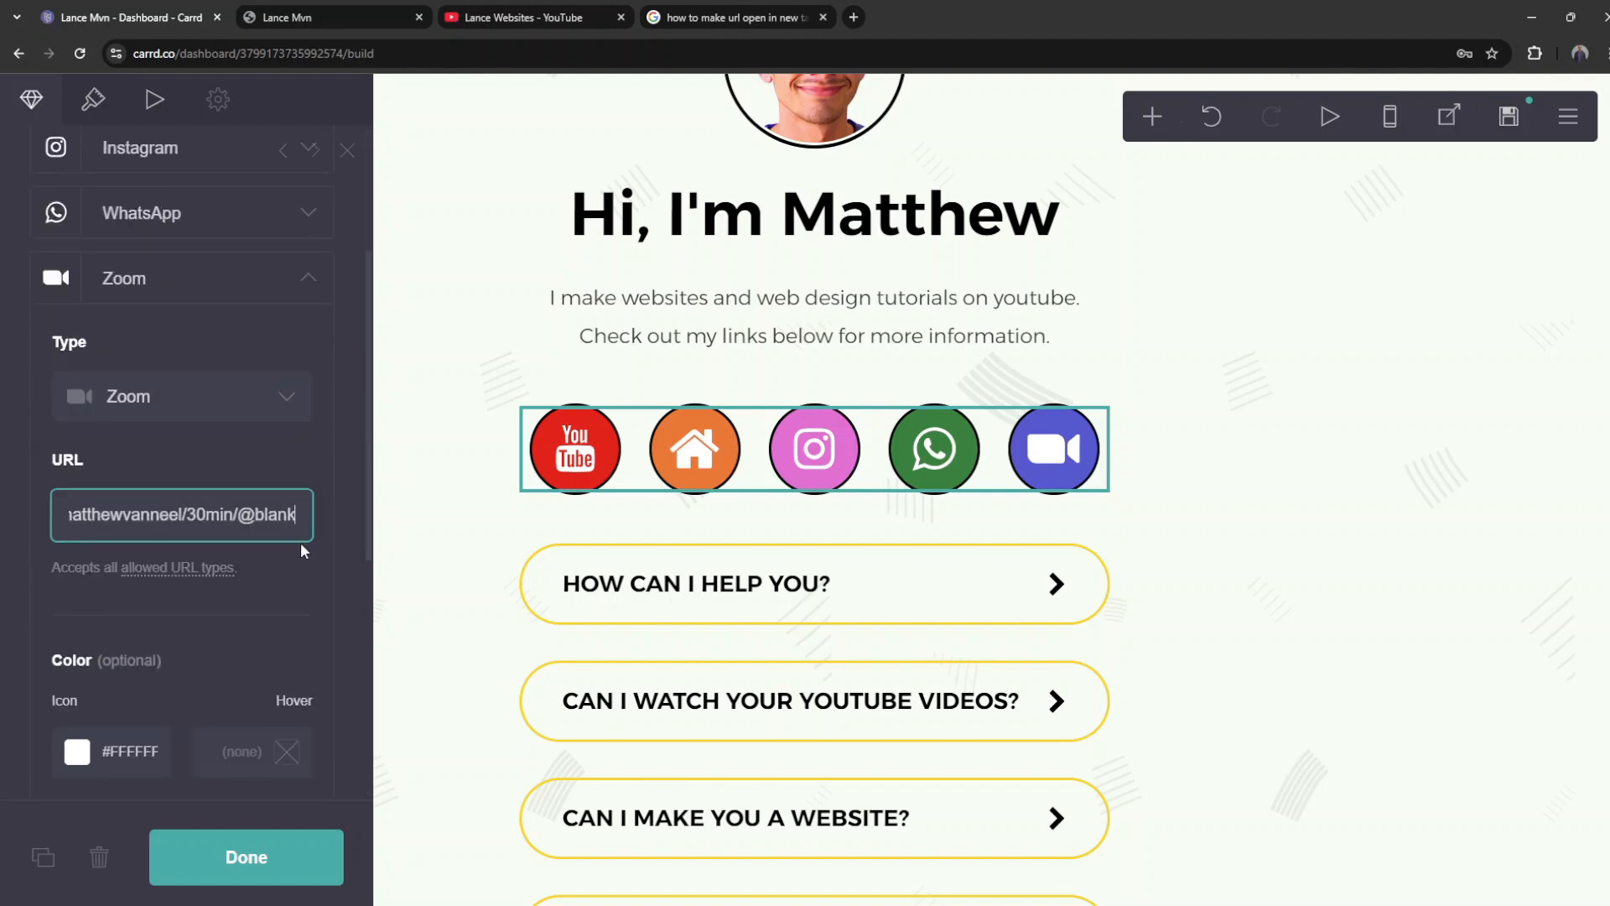
left_click(245, 856)
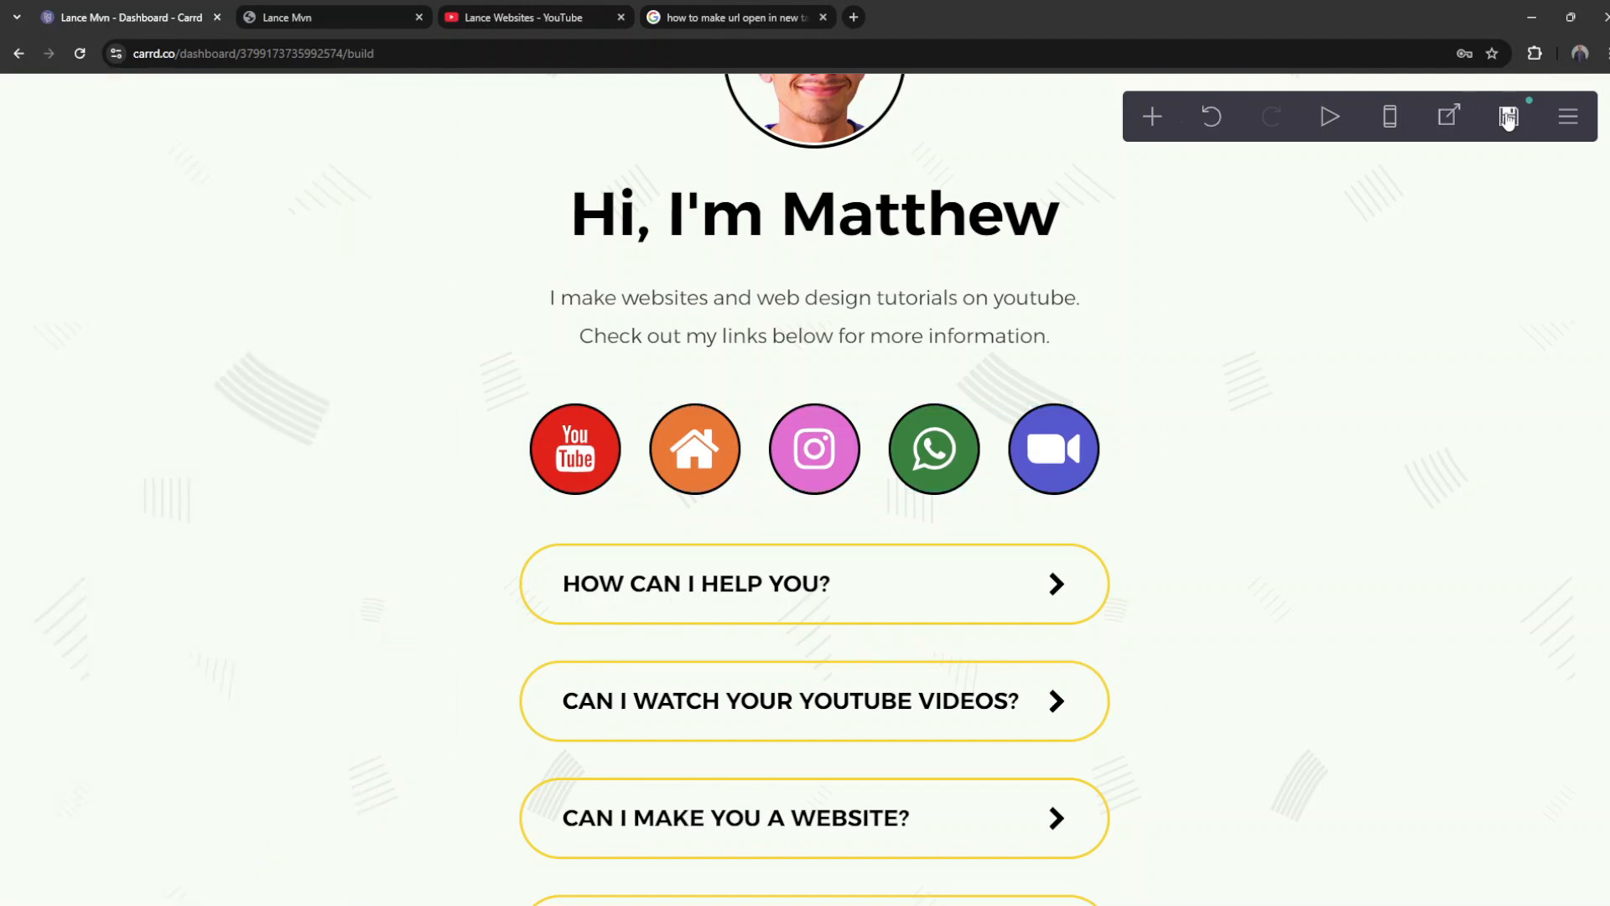
Step: Republish the site with the updated icon links and reload the live page
left_click(1509, 117)
left_click(176, 855)
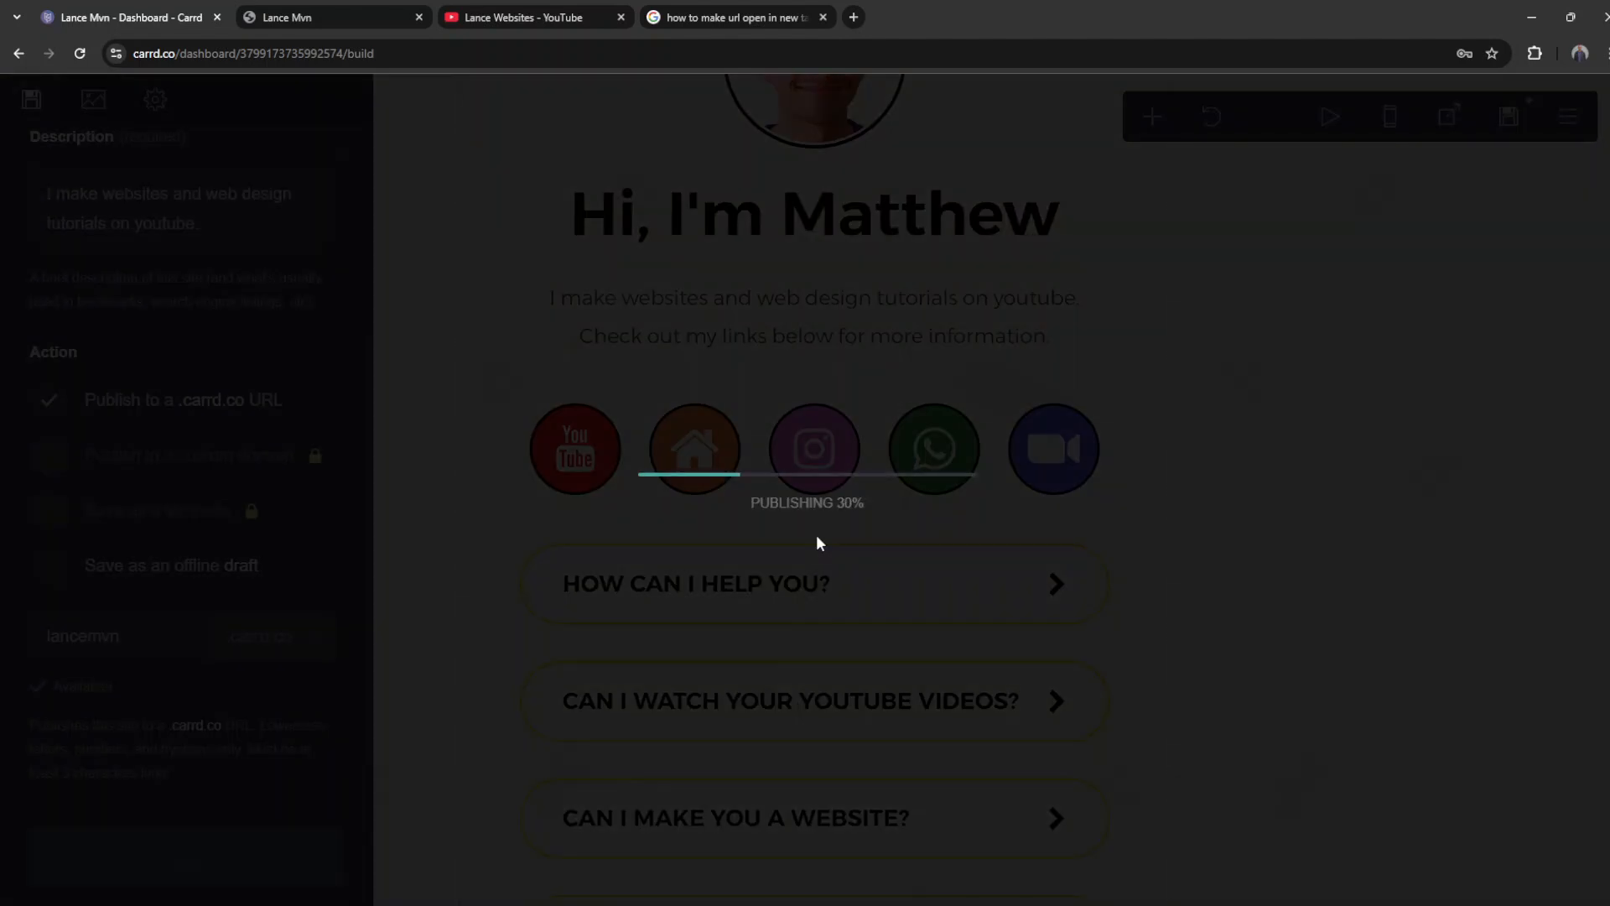
left_click(782, 541)
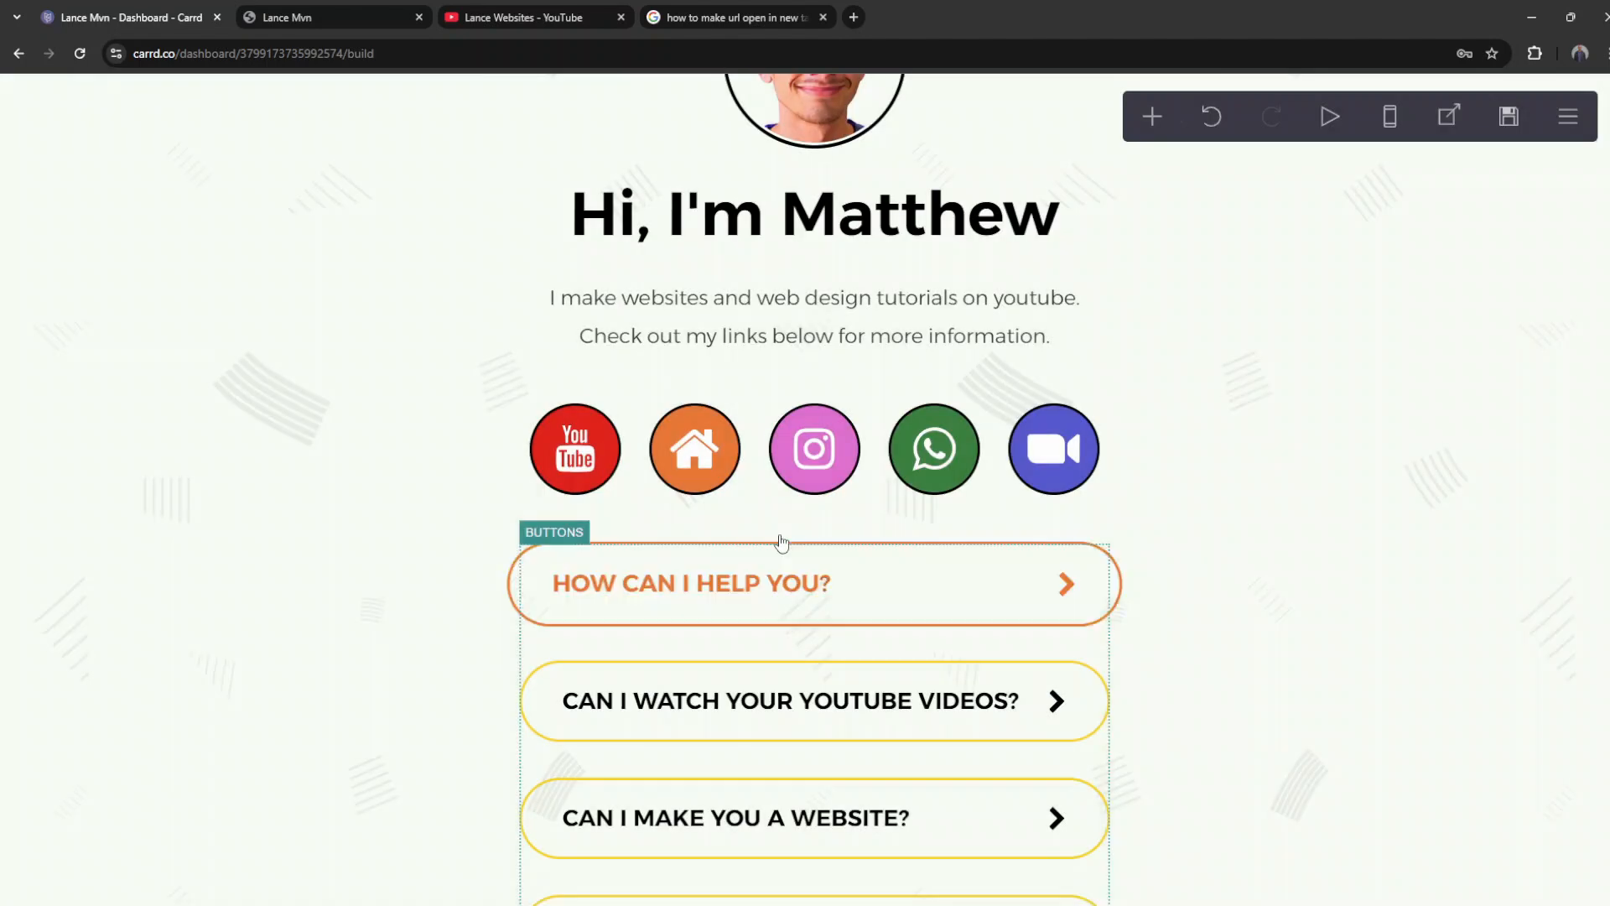
left_click(327, 12)
left_click(80, 52)
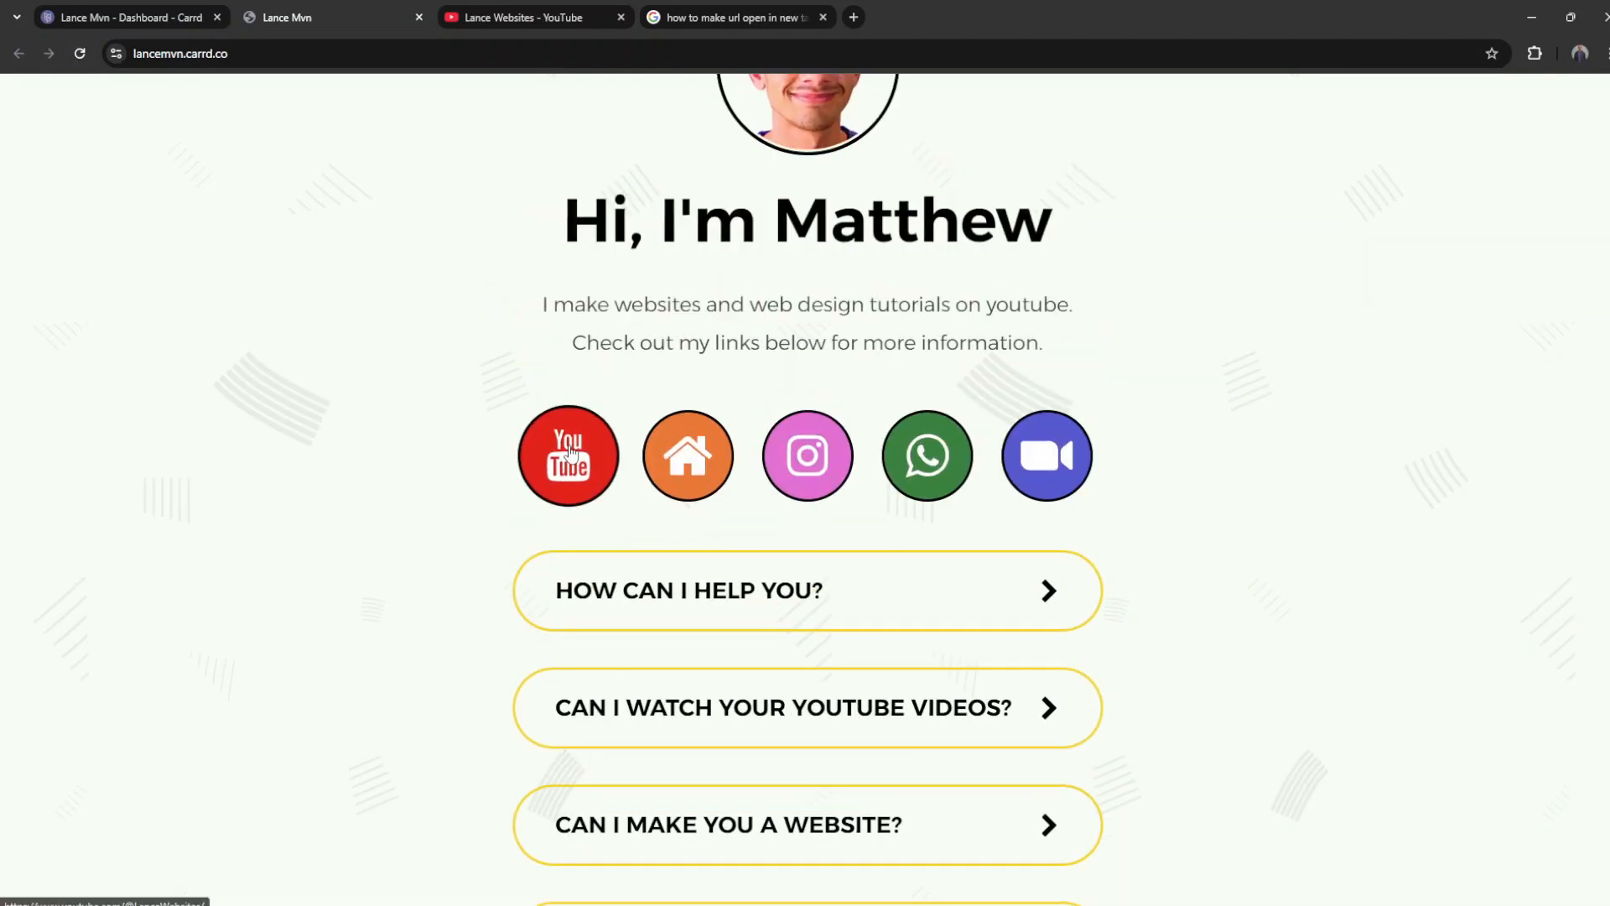
Step: Test the YouTube icon's link twice on the live page and close all the extra tabs
left_click(568, 453)
left_click(302, 16)
left_click(568, 455)
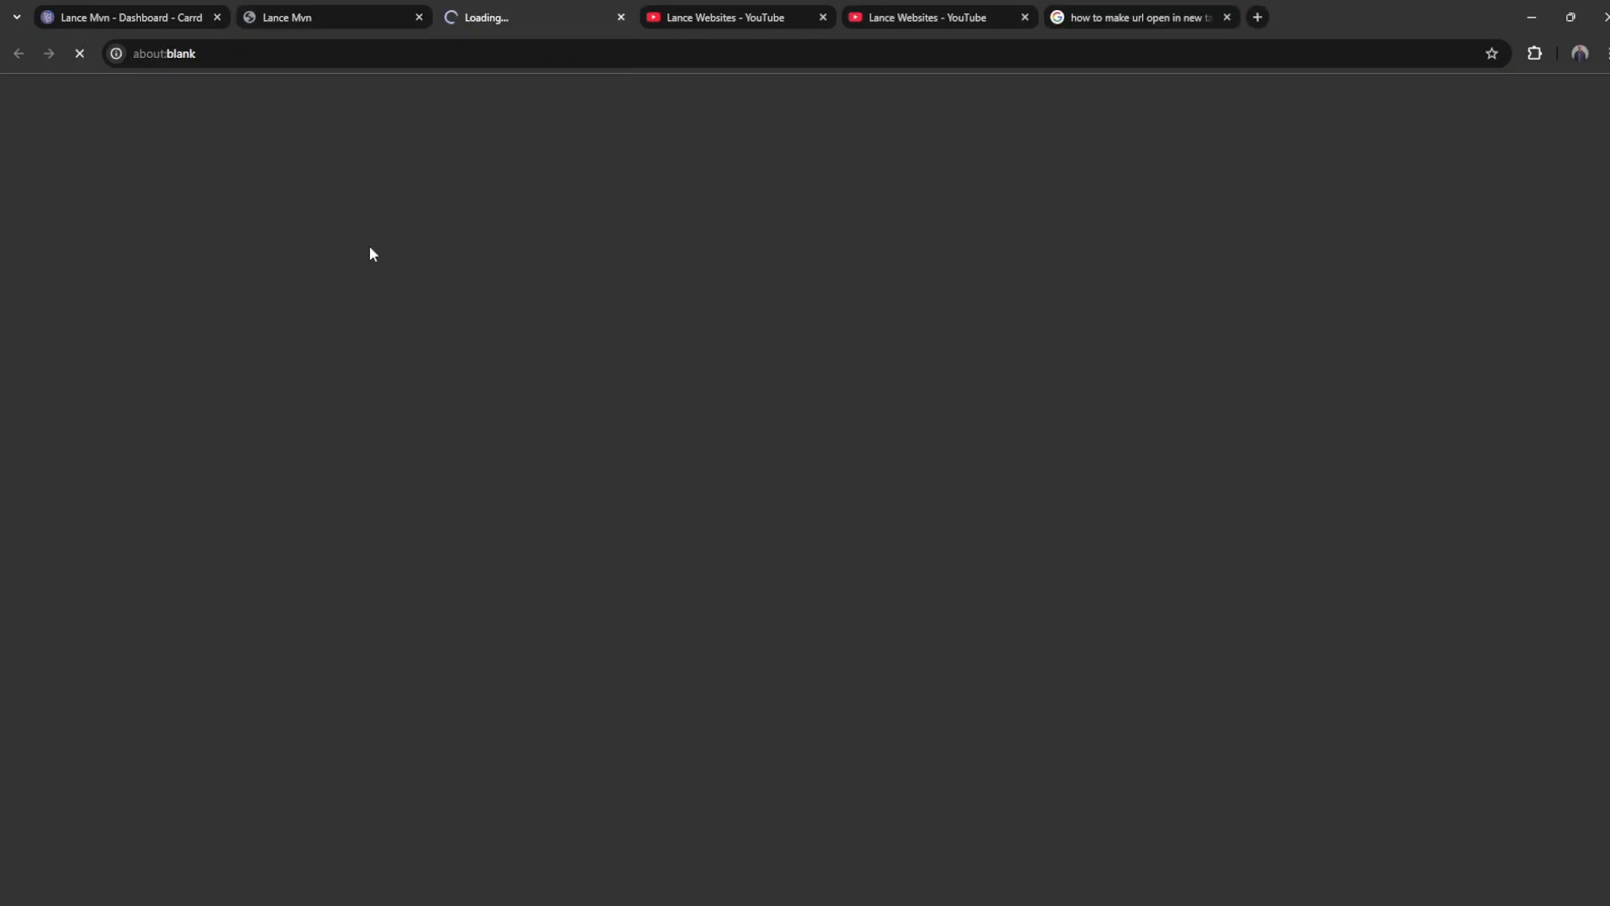
left_click(619, 16)
left_click(618, 16)
left_click(618, 17)
left_click(619, 17)
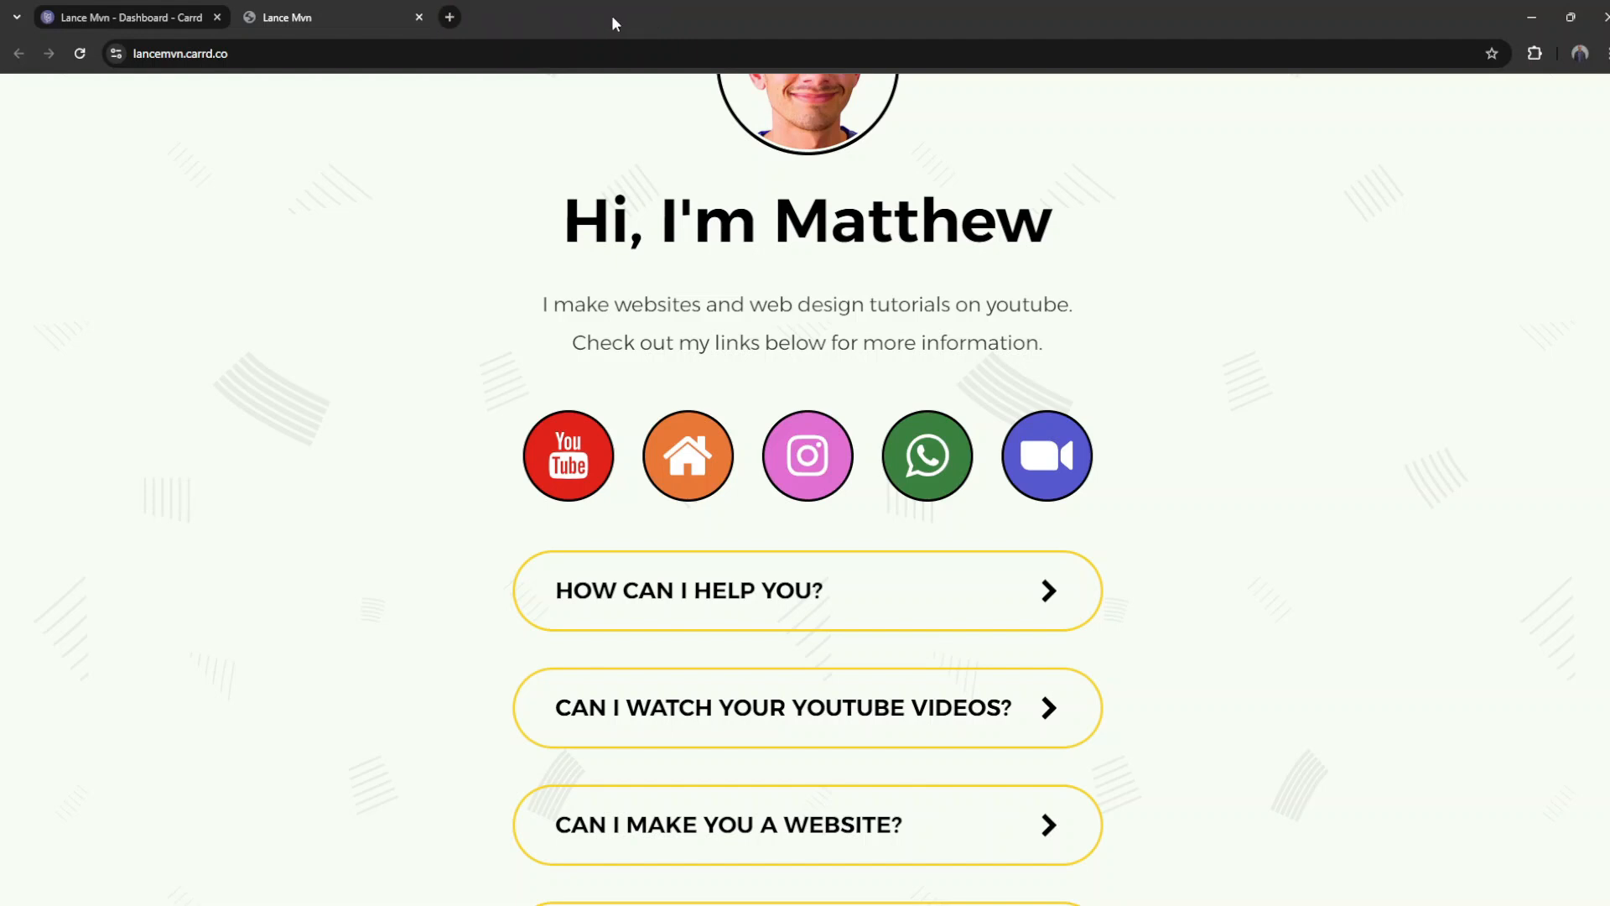
scroll(615, 223, "up", 2)
Step: Switch to the Carrd editor, ask Meta AI "how to change favicon on carrd", and minimize the chat after reading the reply
left_click(151, 17)
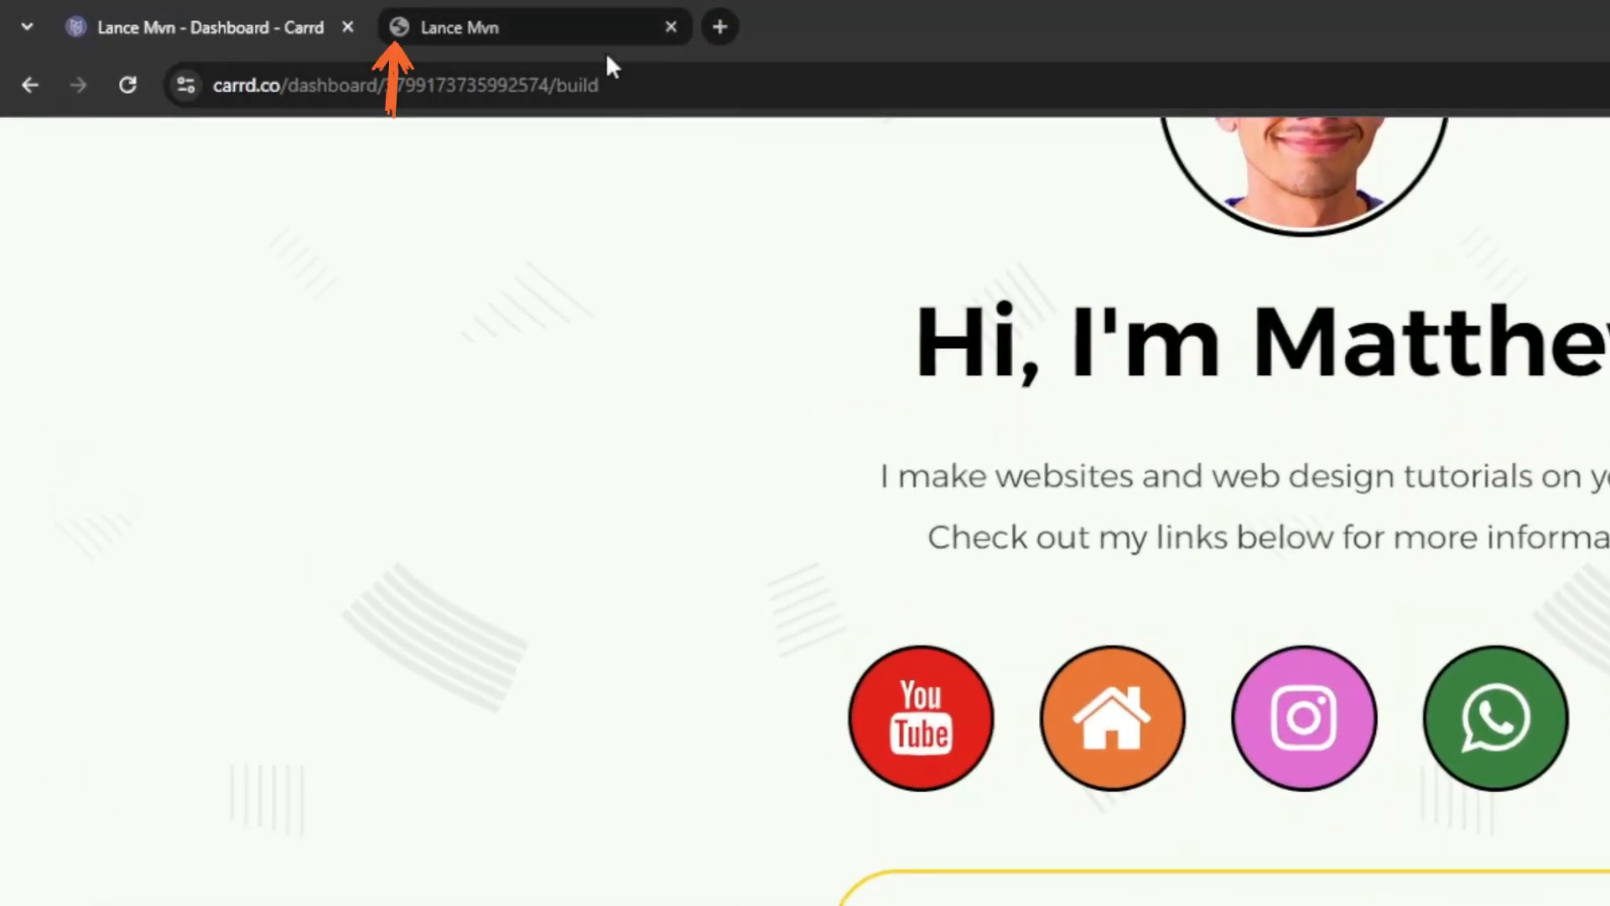
mouse_move(410, 27)
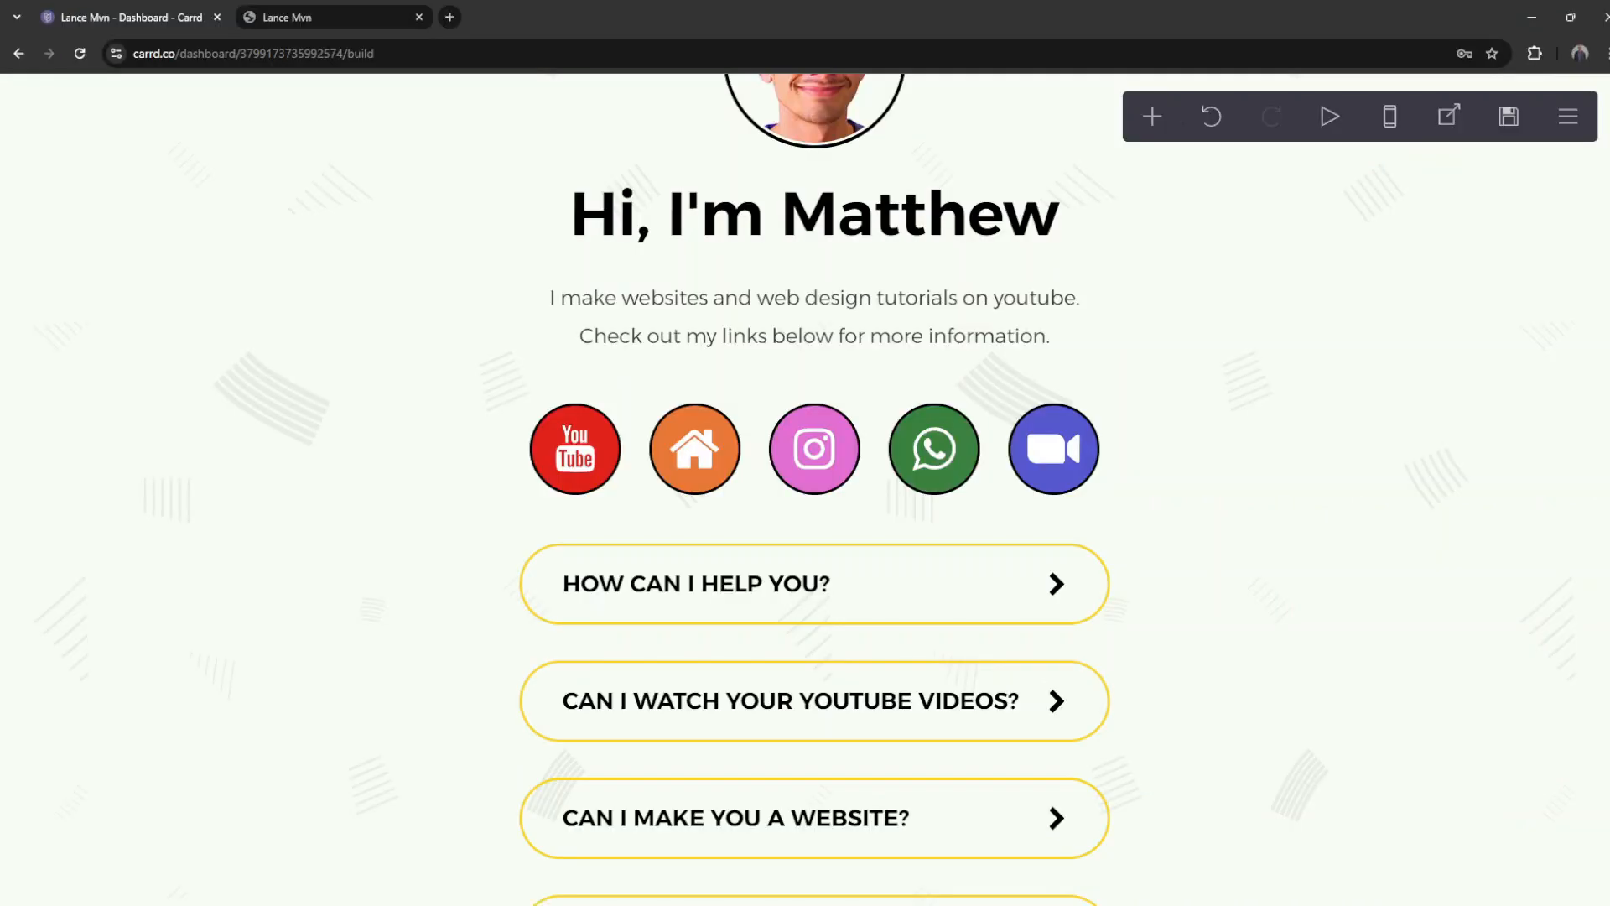
key("alt+Tab")
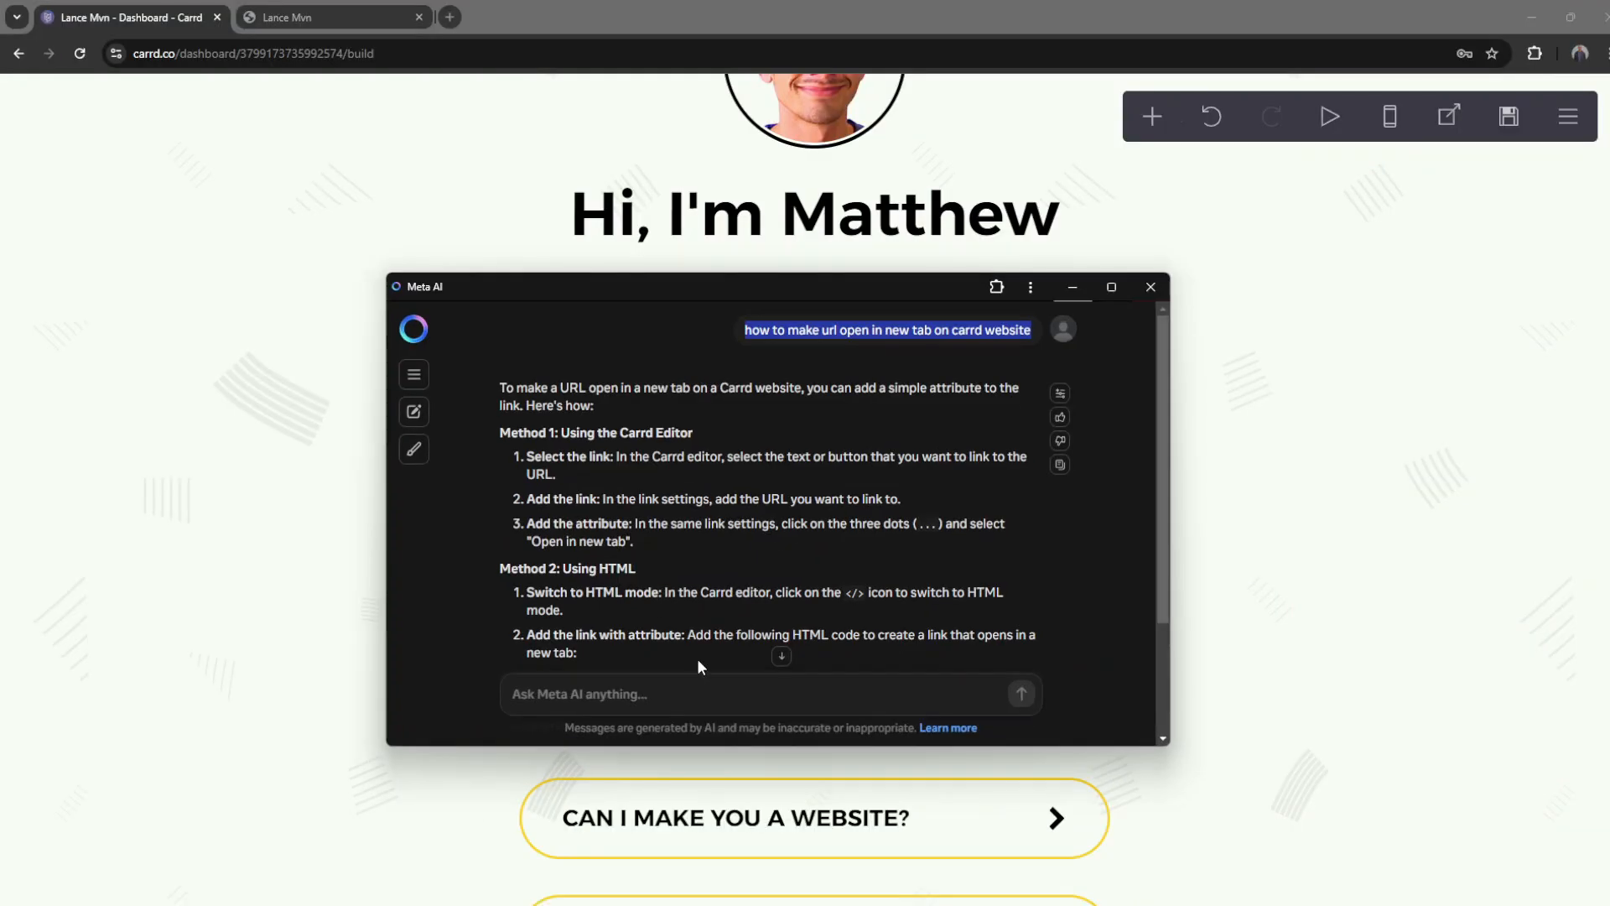
left_click(691, 698)
type("how to change favicon on carrd")
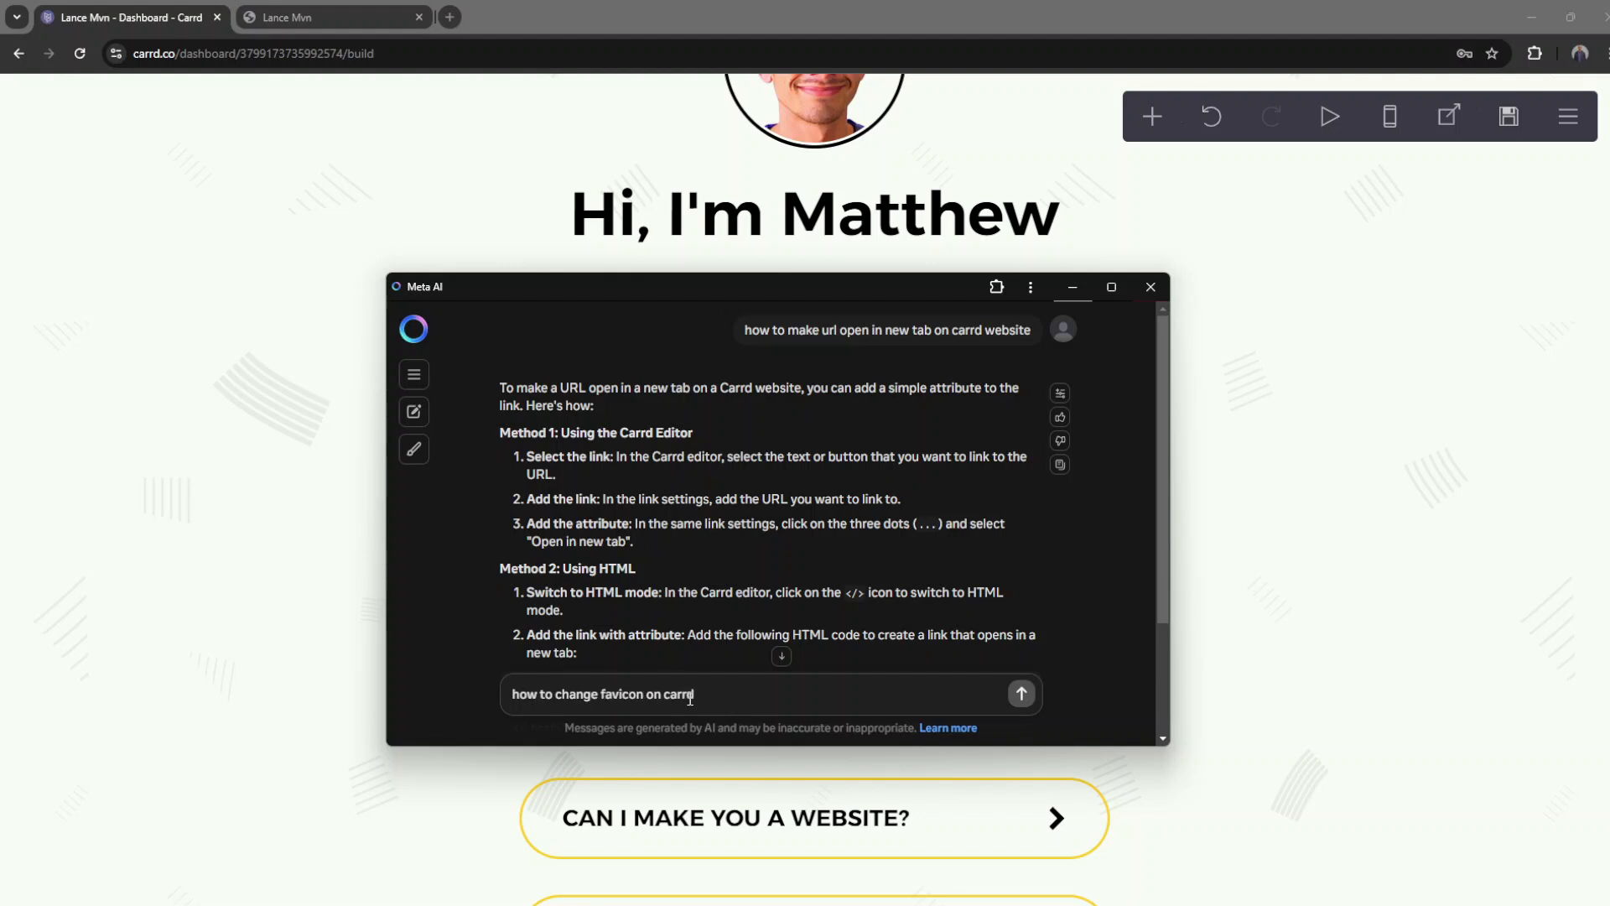
key("Return")
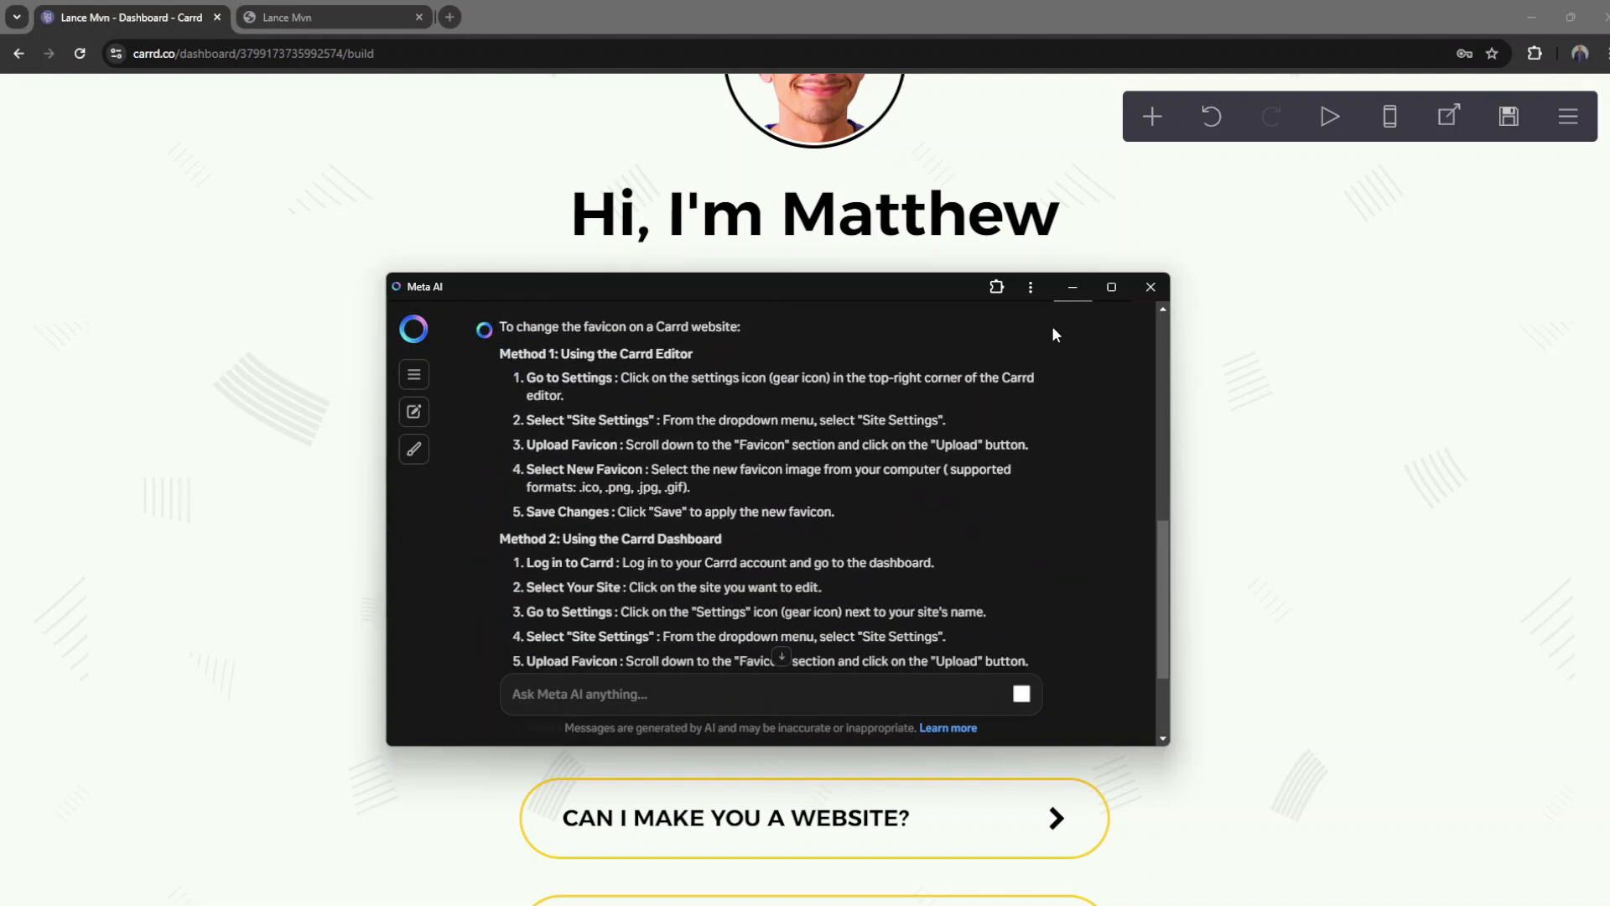
left_click(1072, 287)
Step: Return to the Carrd dashboard, open the settings of the lancemvn.carrd.co site and review its overview page
scroll(785, 257, "up", 1)
scroll(785, 257, "up", 2)
left_click(1568, 116)
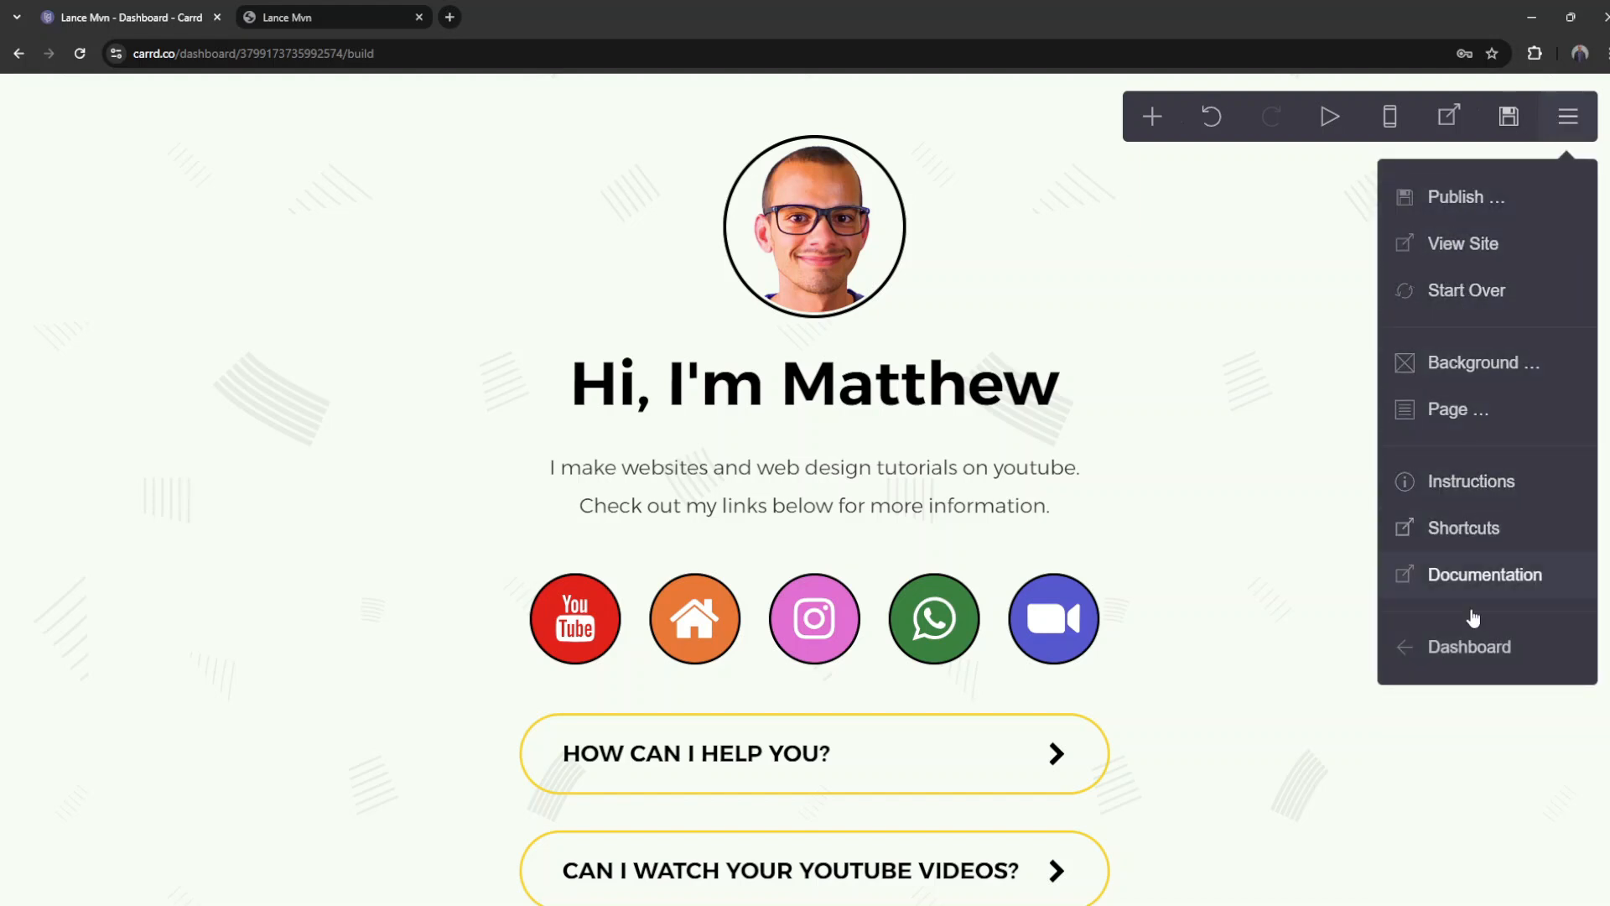
left_click(1465, 651)
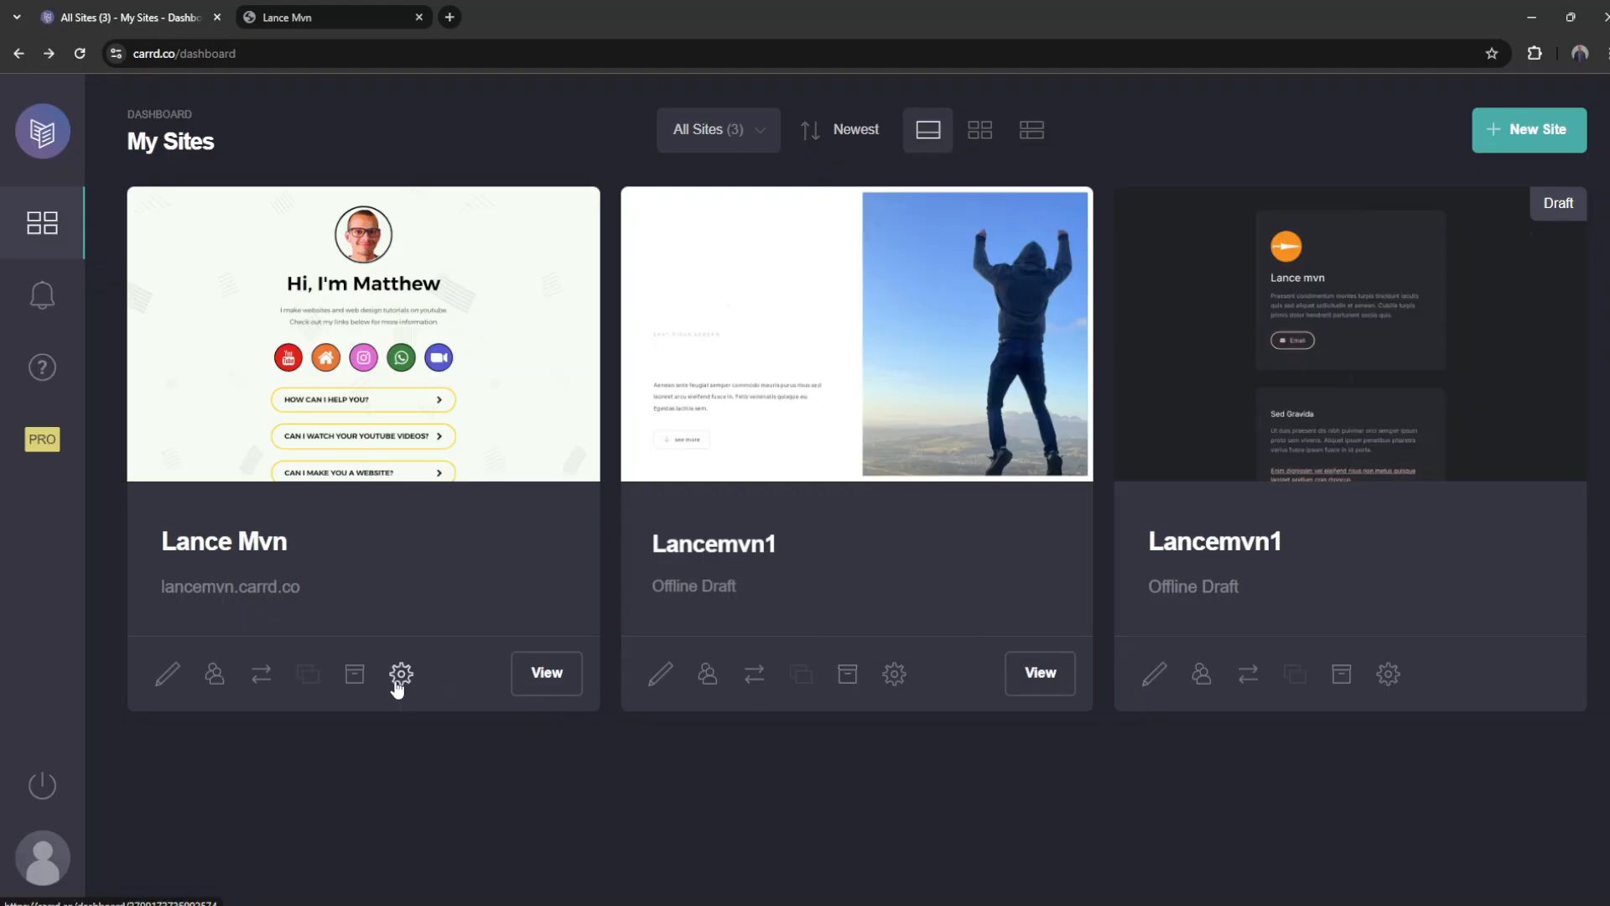
left_click(401, 674)
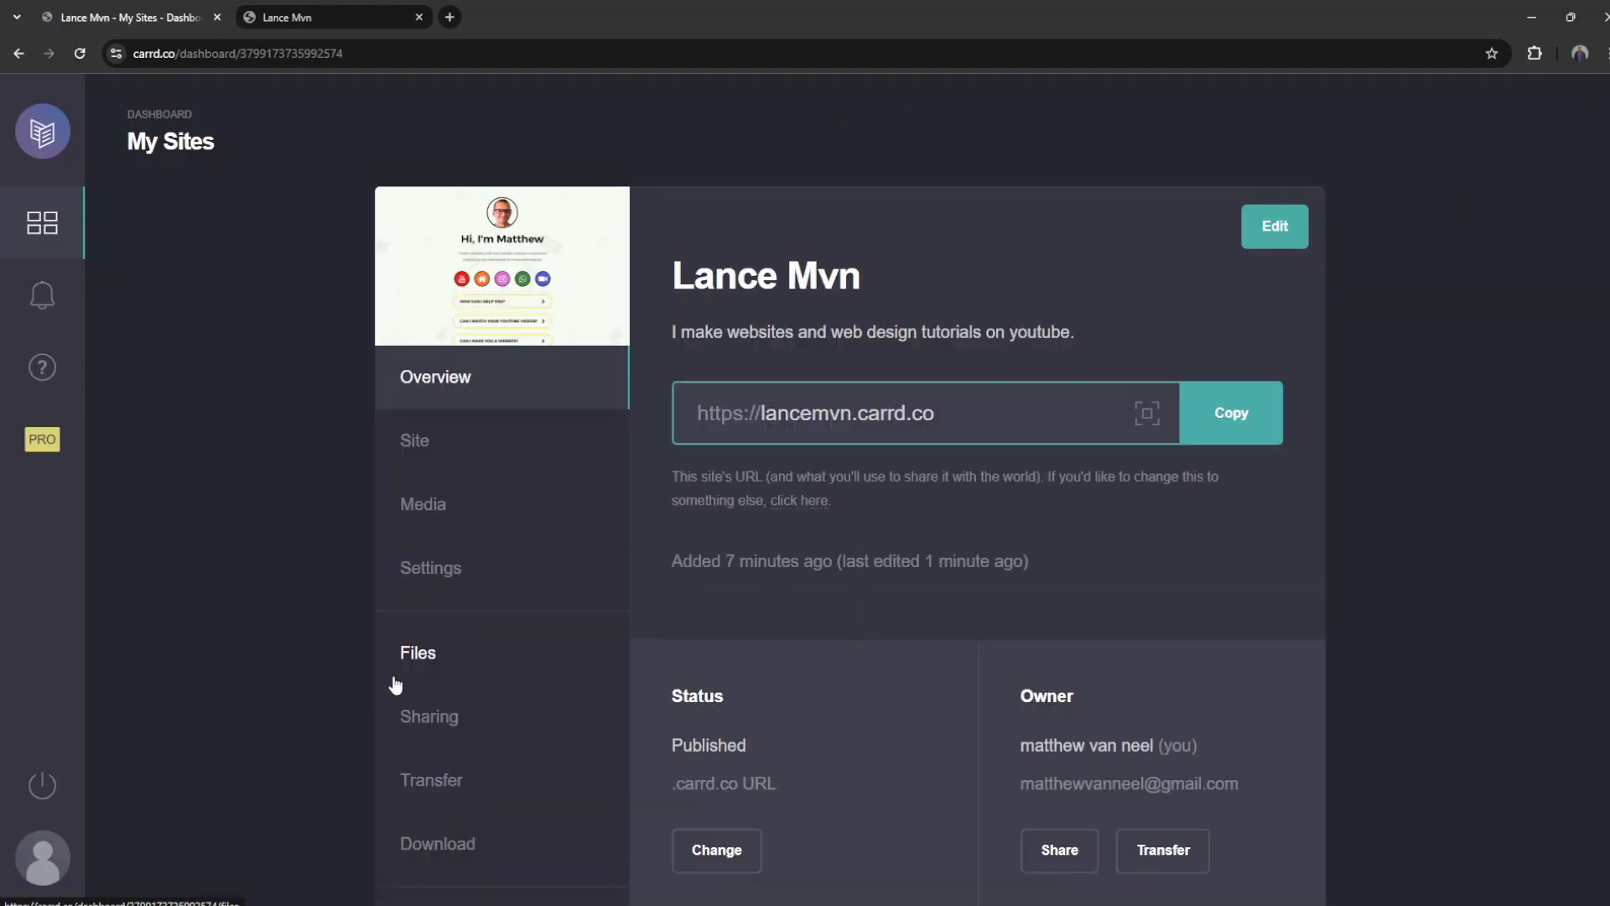
scroll(935, 537, "down", 4)
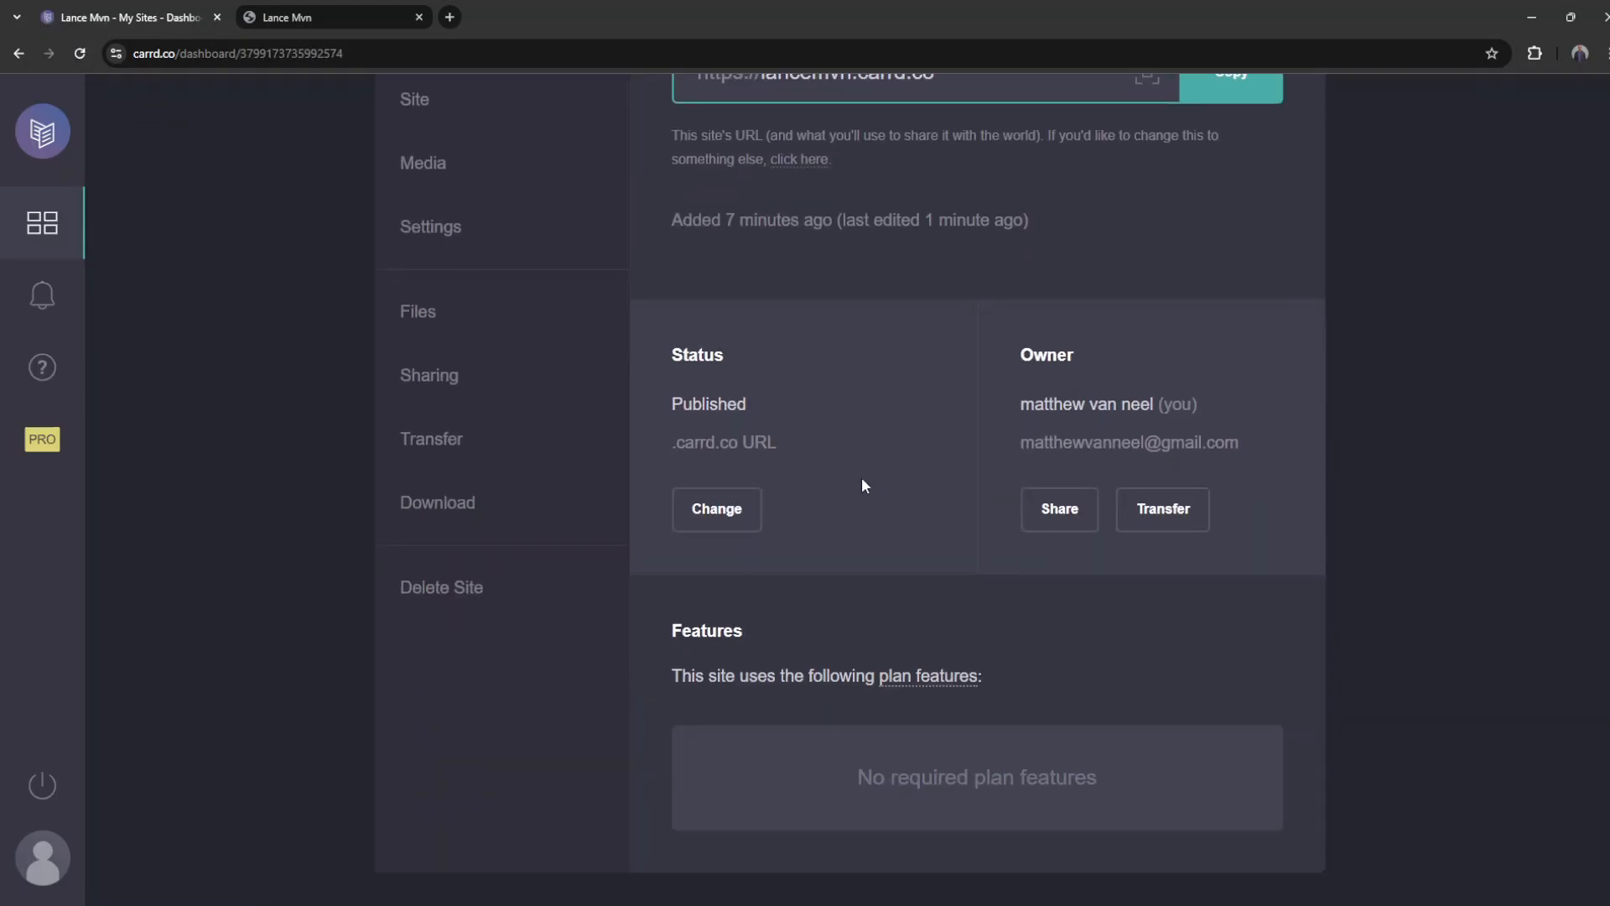
scroll(872, 478, "up", 5)
Step: Look through the site's Site and Media settings for the favicon upload option and check its lock
left_click(478, 352)
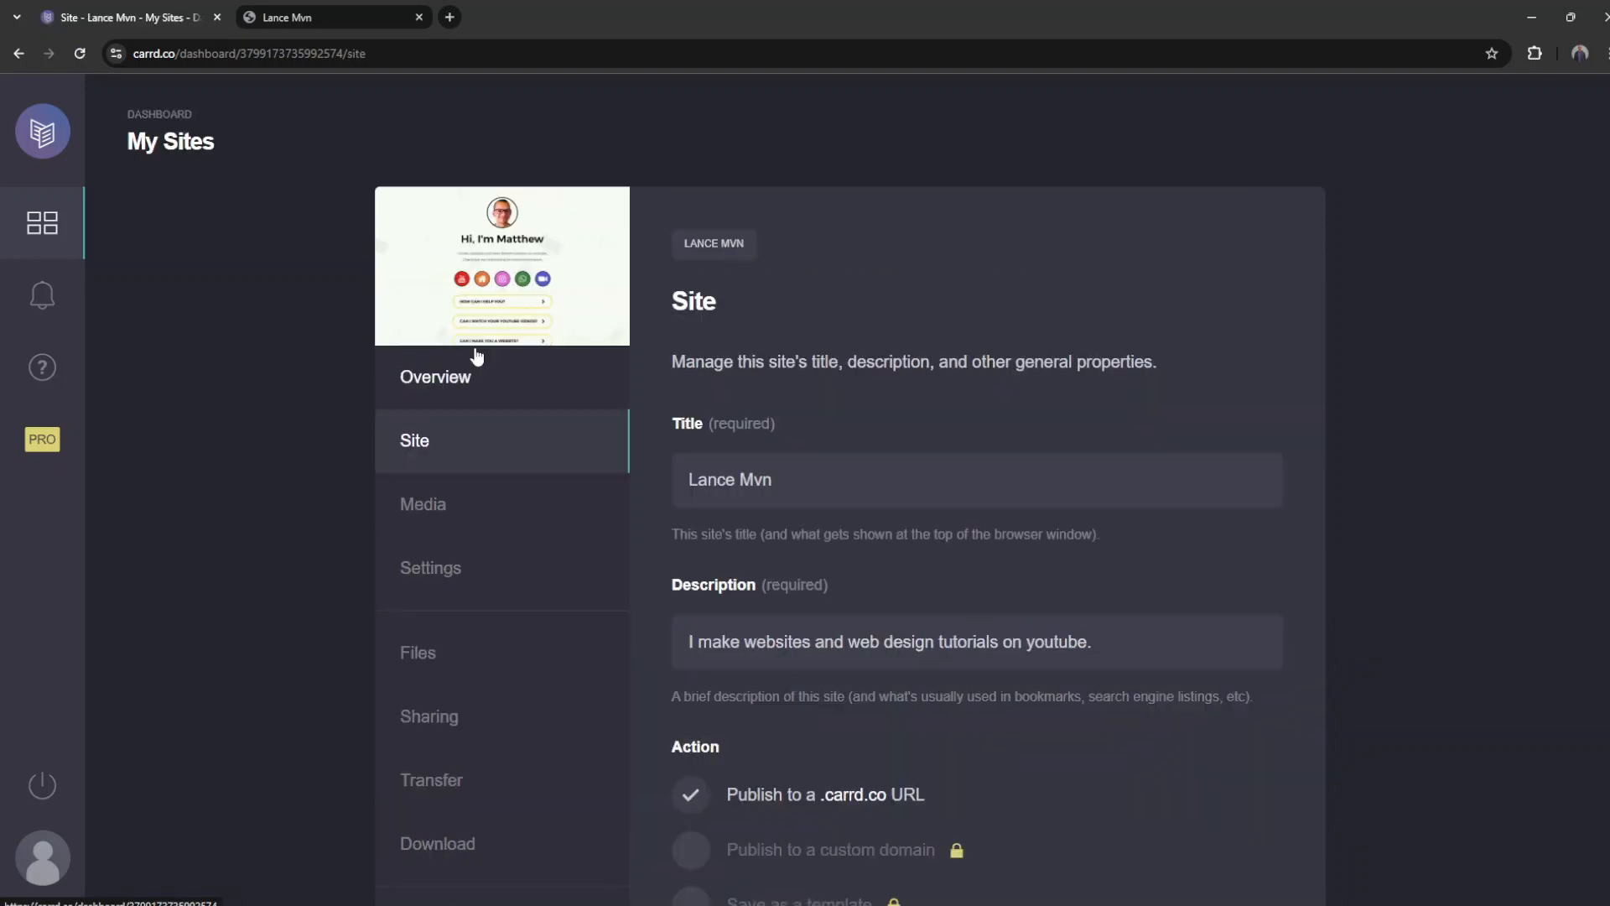
scroll(914, 305, "down", 5)
scroll(913, 404, "up", 5)
left_click(509, 503)
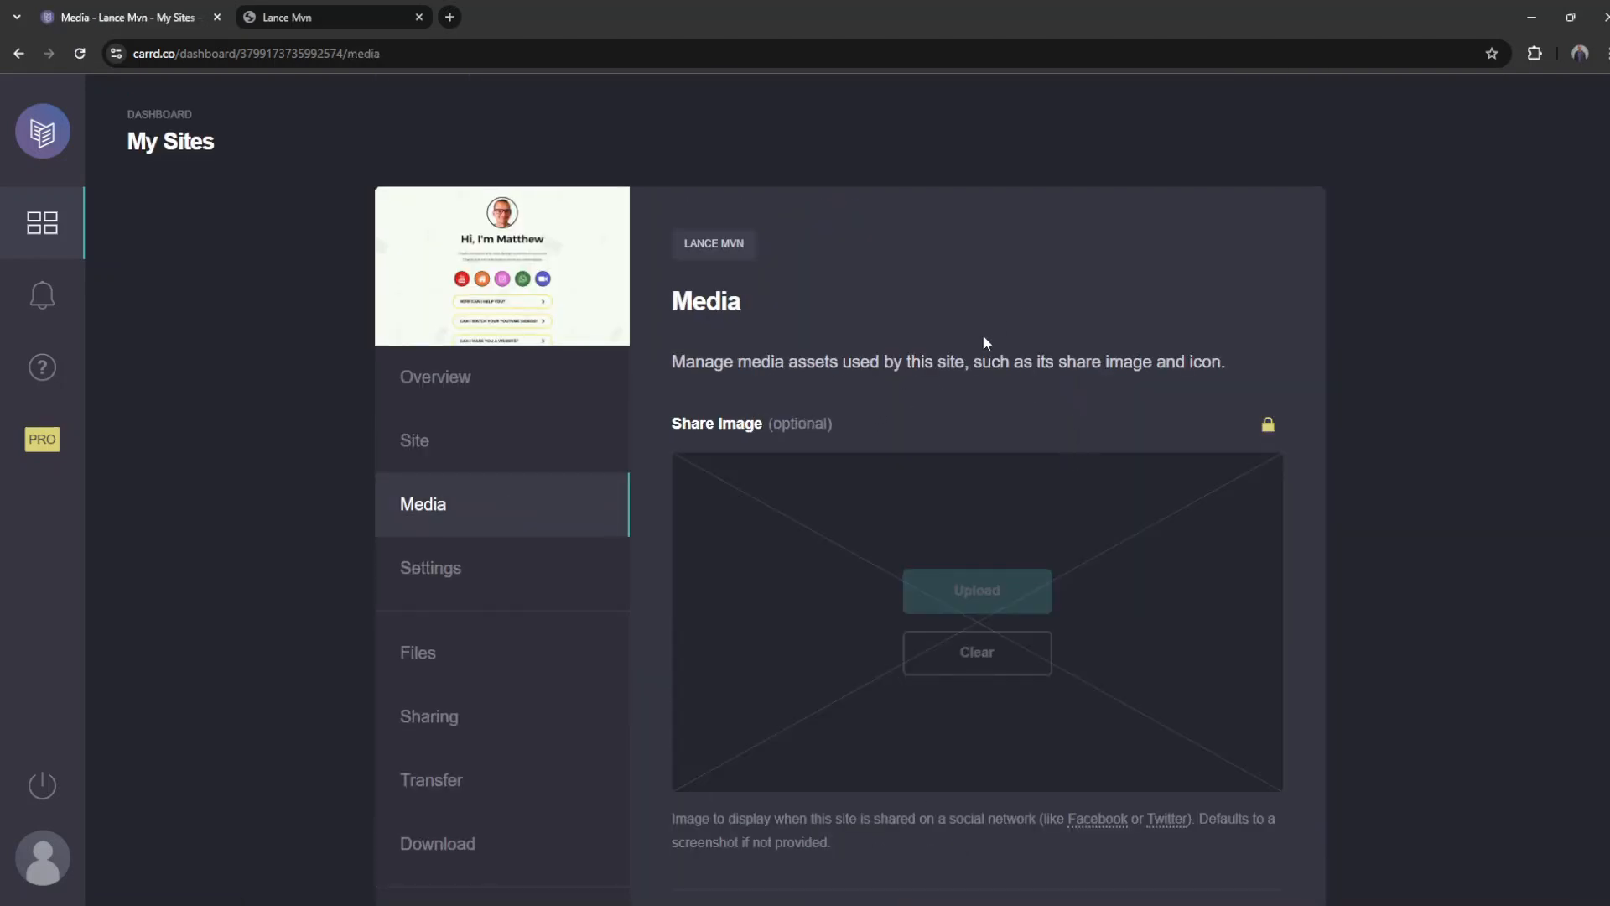
scroll(872, 510, "down", 4)
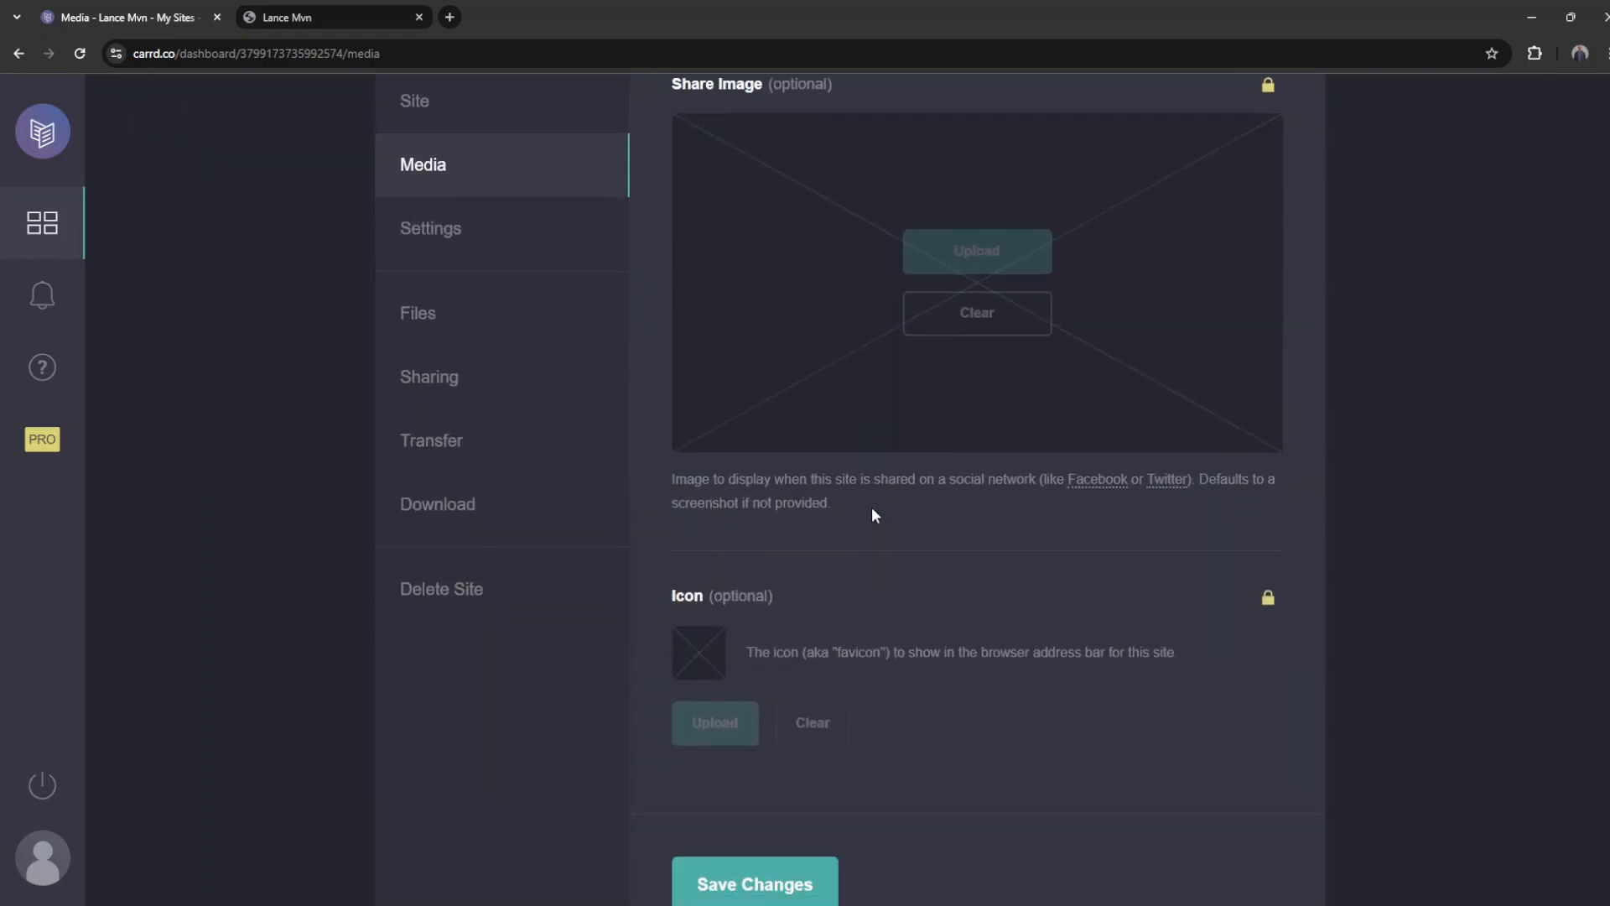
mouse_move(1270, 610)
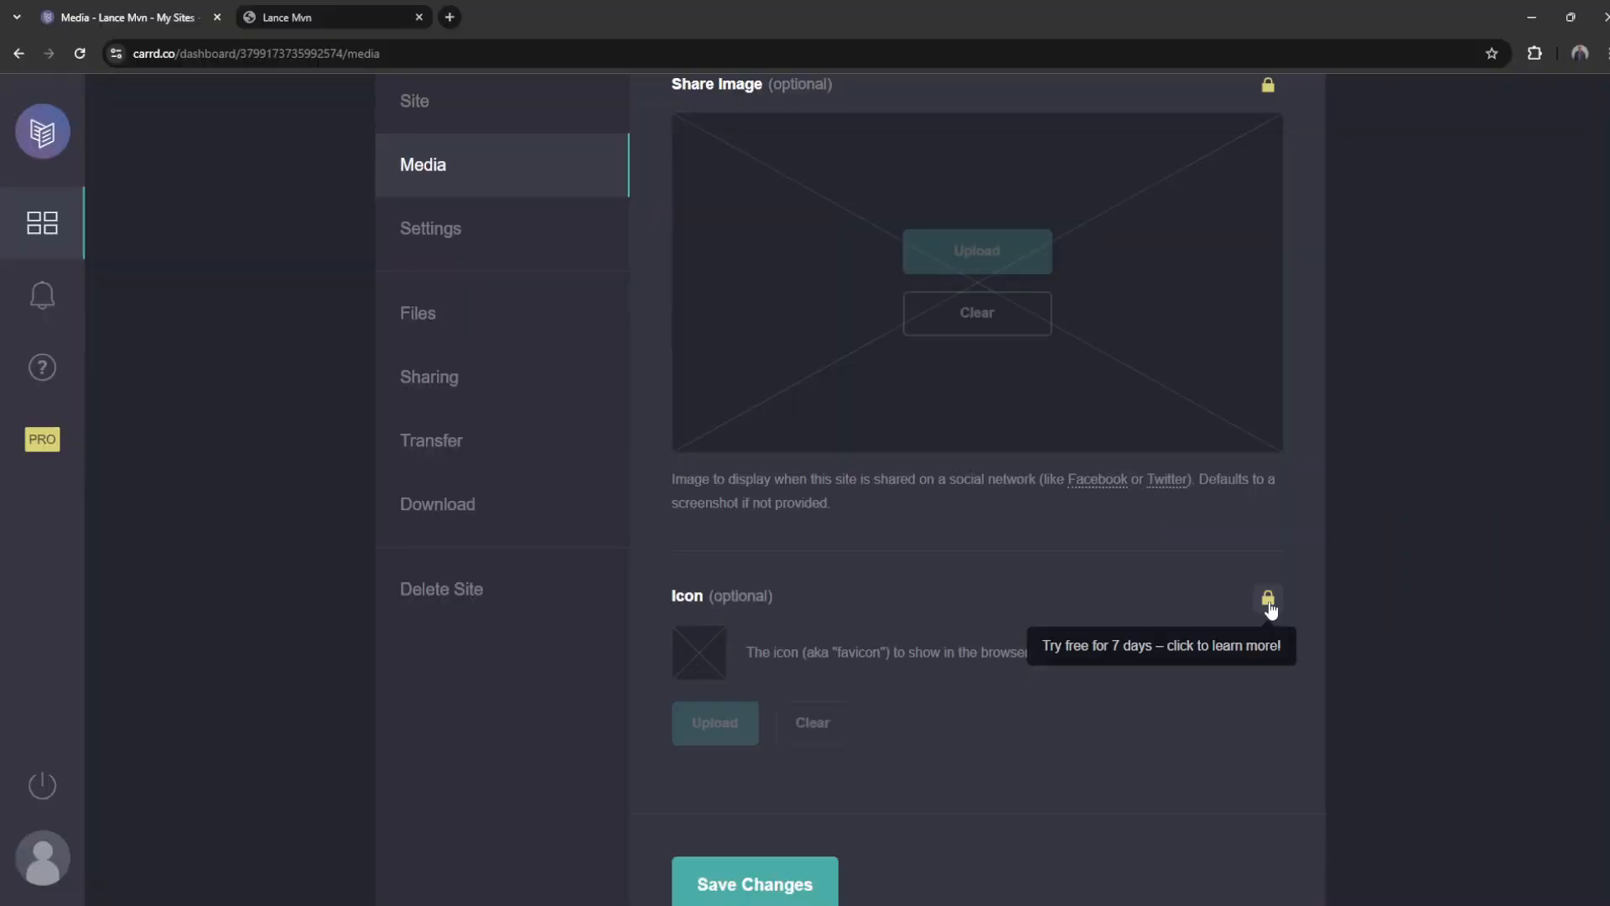
Step: Open the Pro plan upgrade page and examine the plans' prices and features, including Site Icons
scroll(1186, 537, "up", 5)
left_click(42, 438)
scroll(522, 436, "down", 3)
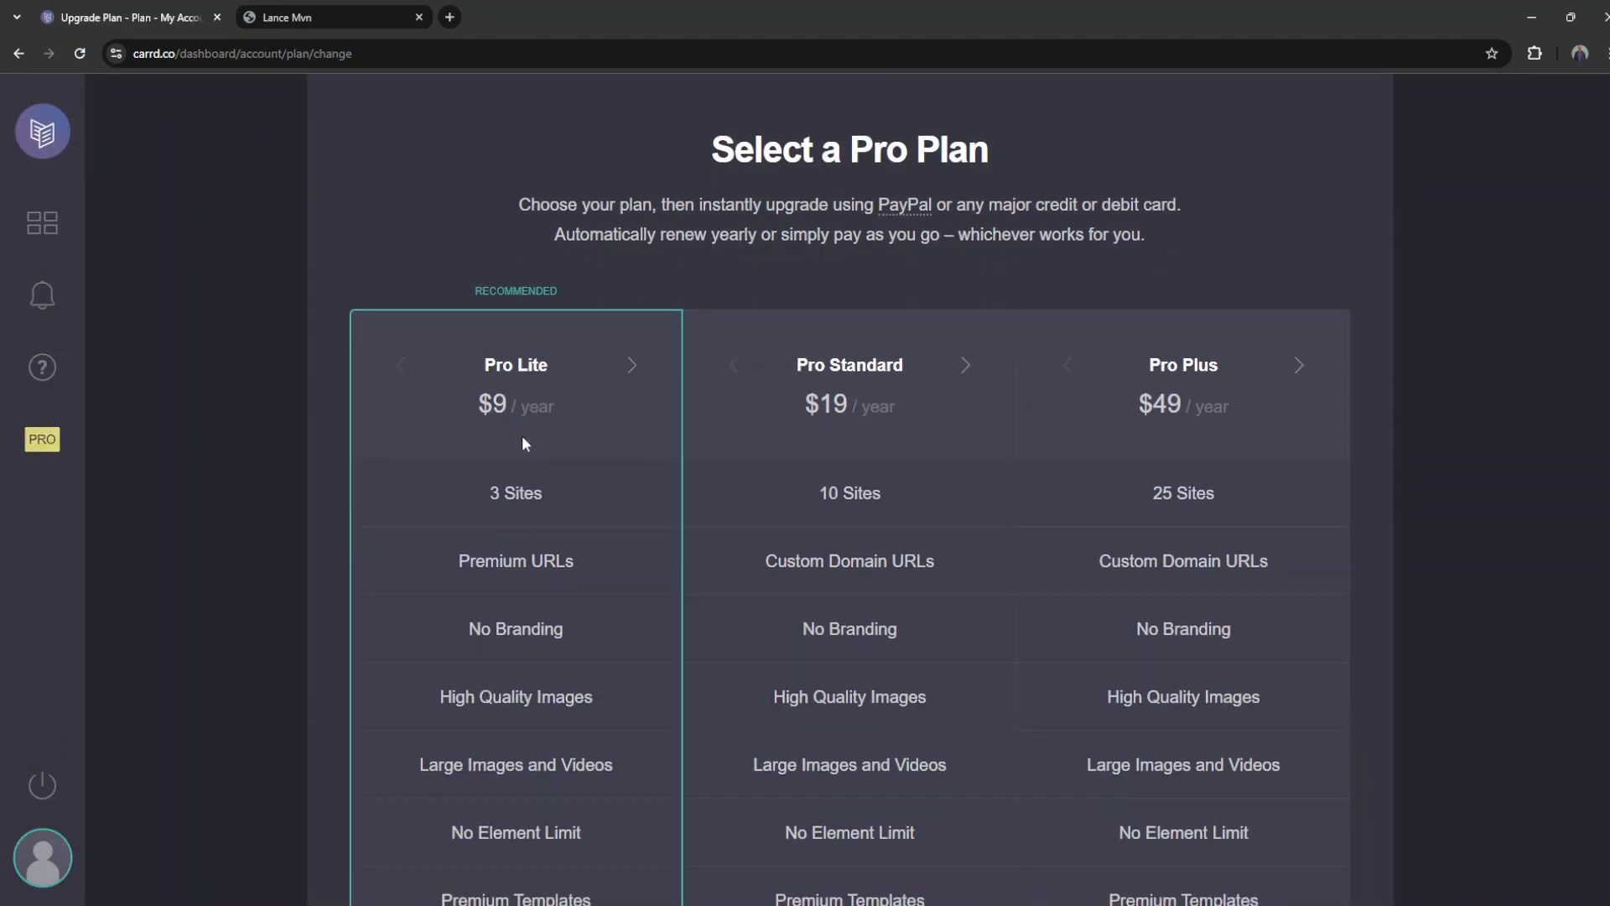
scroll(589, 604, "down", 1)
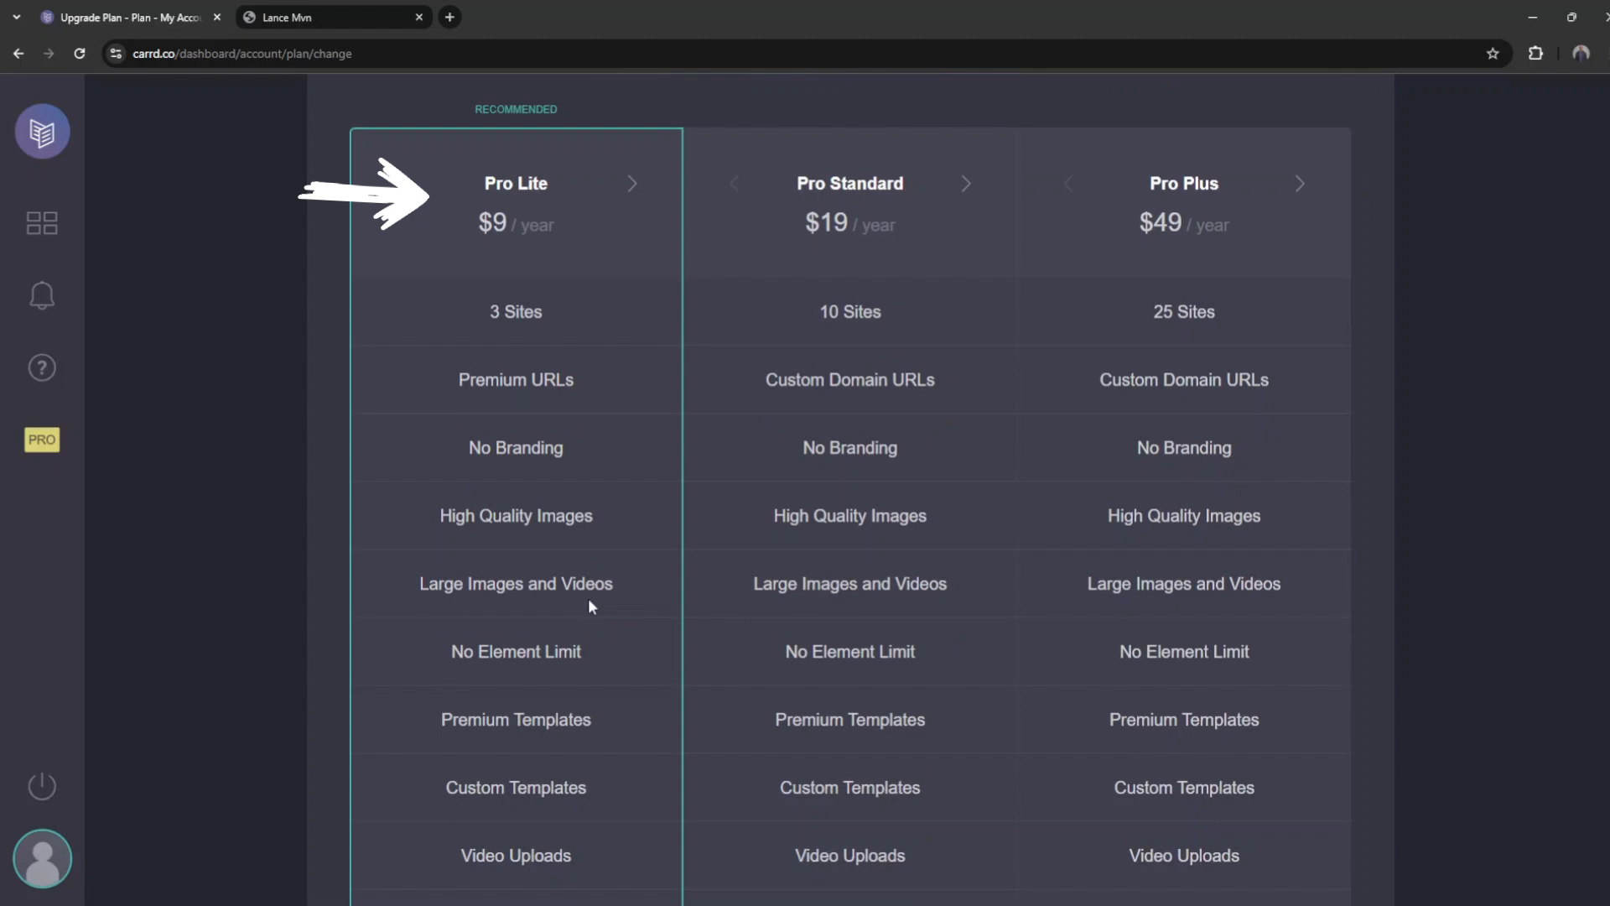
scroll(590, 604, "down", 5)
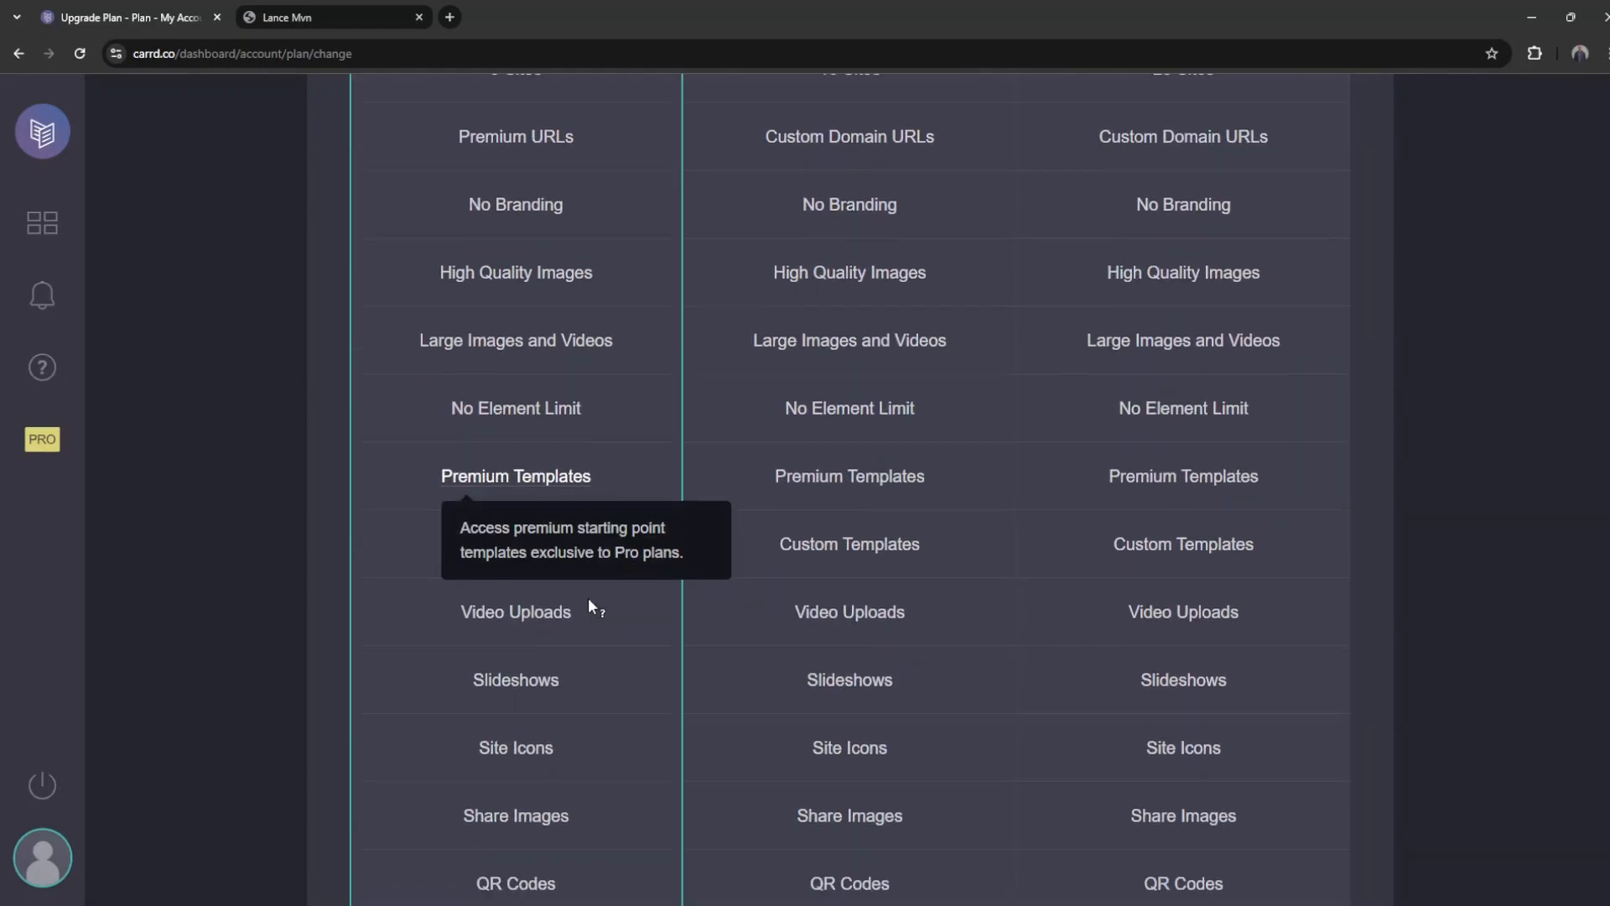
mouse_move(520, 620)
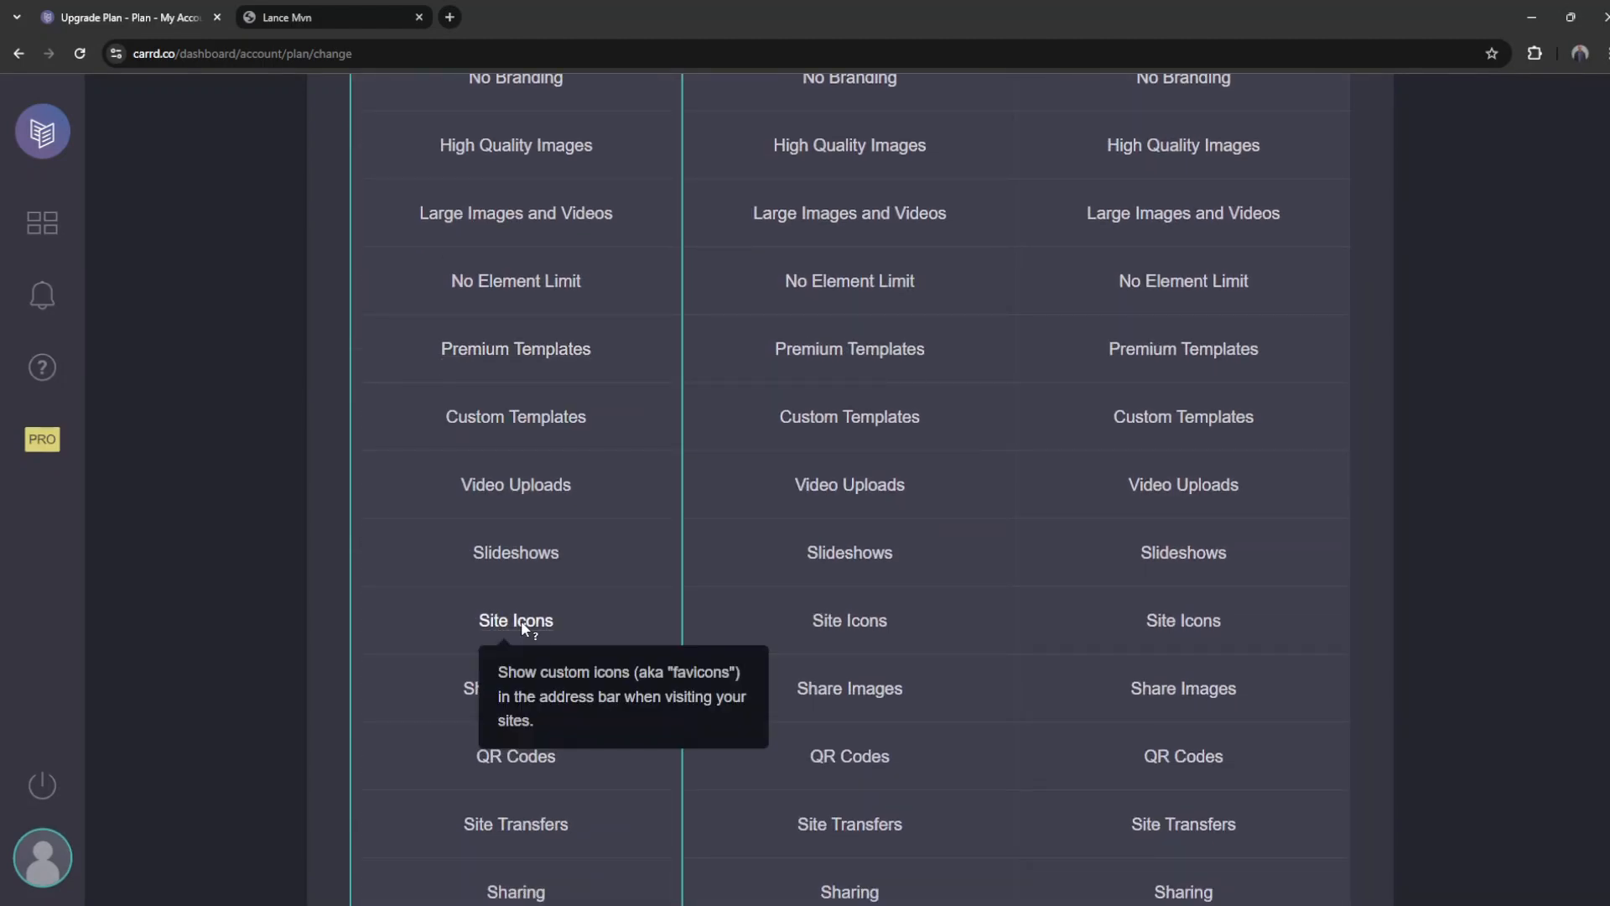
scroll(523, 621, "down", 15)
scroll(557, 658, "up", 15)
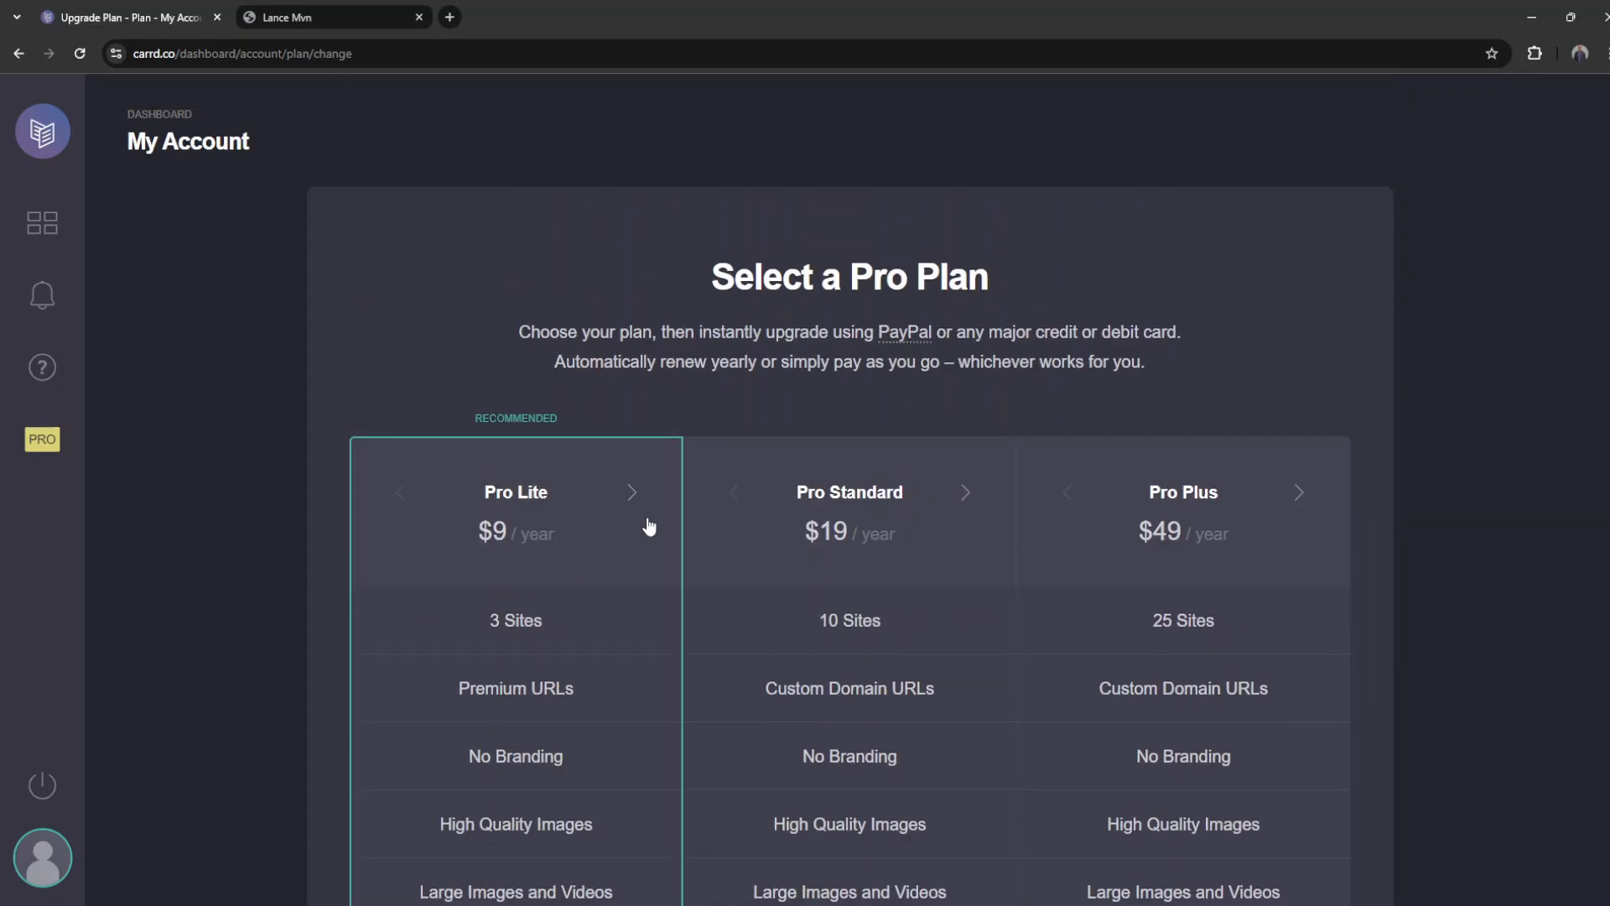
Step: Close the Carrd dashboard tab and copy the live site's URL, lancemvn.carrd.co
left_click(217, 16)
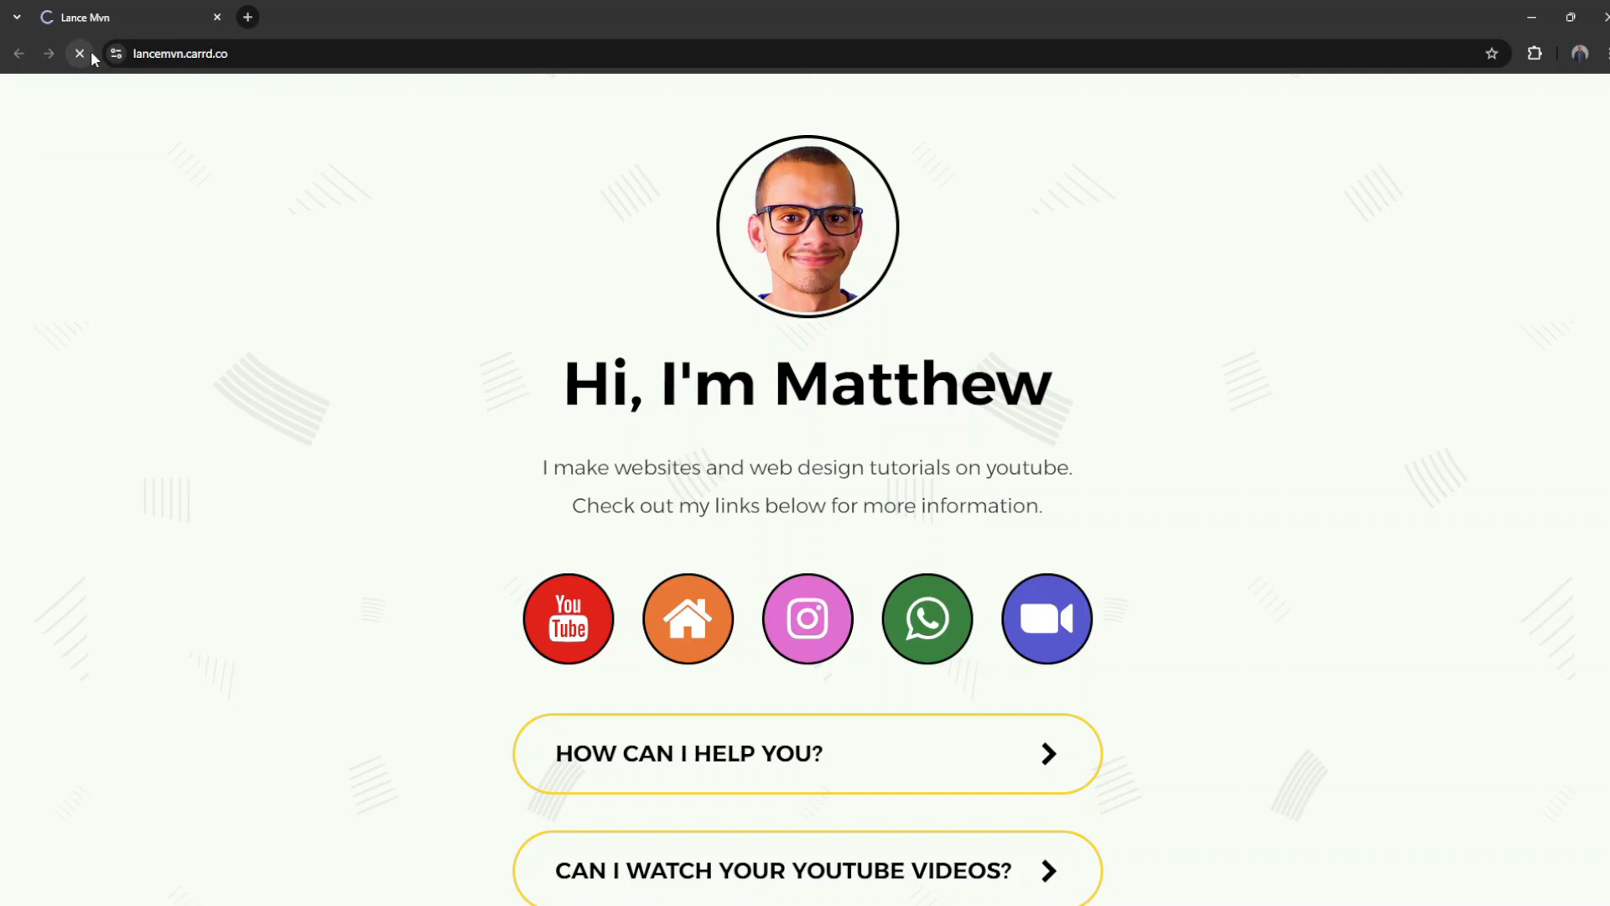
left_click(136, 52)
key("ctrl+c")
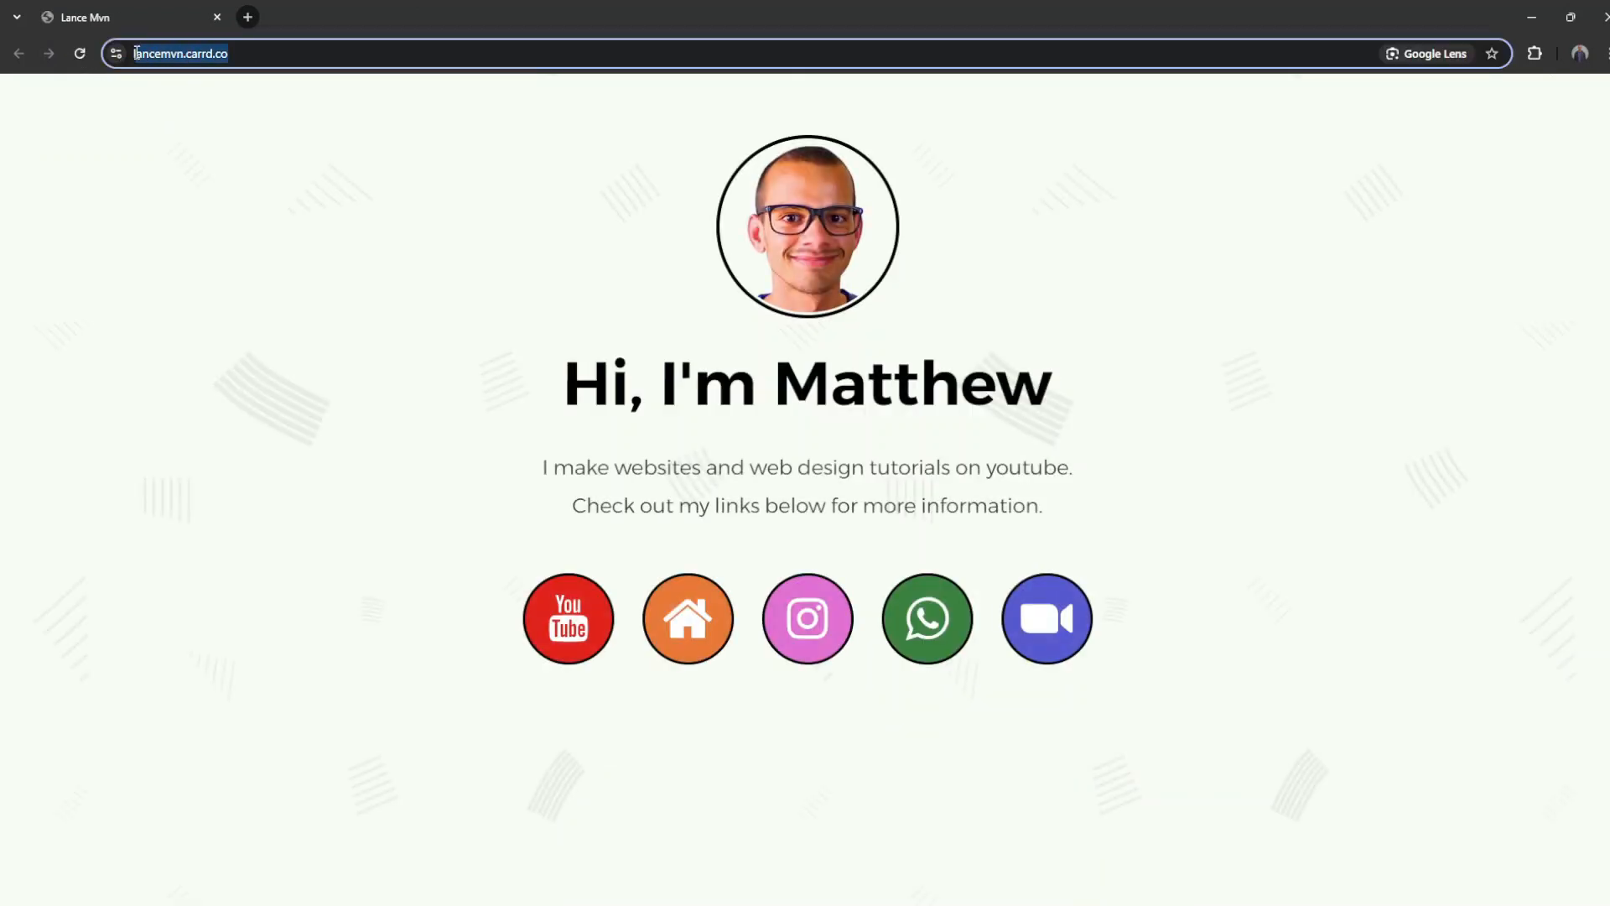
Step: Open the Lance Websites YouTube channel in a new tab and add a profile link titled "Carrd website" with the copied URL
left_click(250, 17)
type("youtube.com")
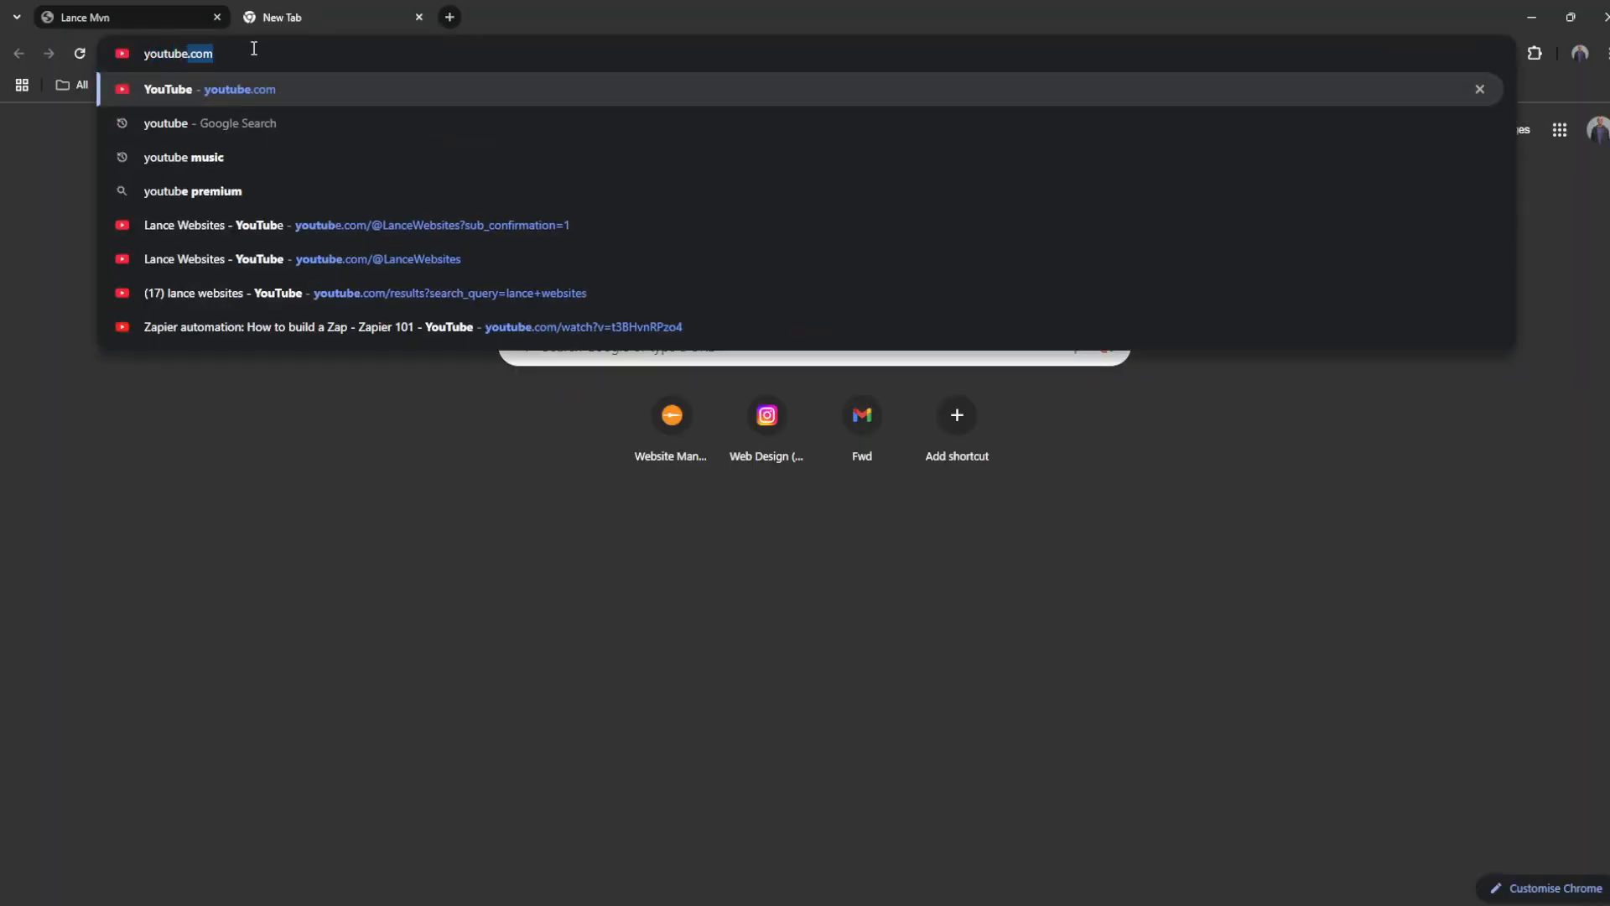
left_click(190, 262)
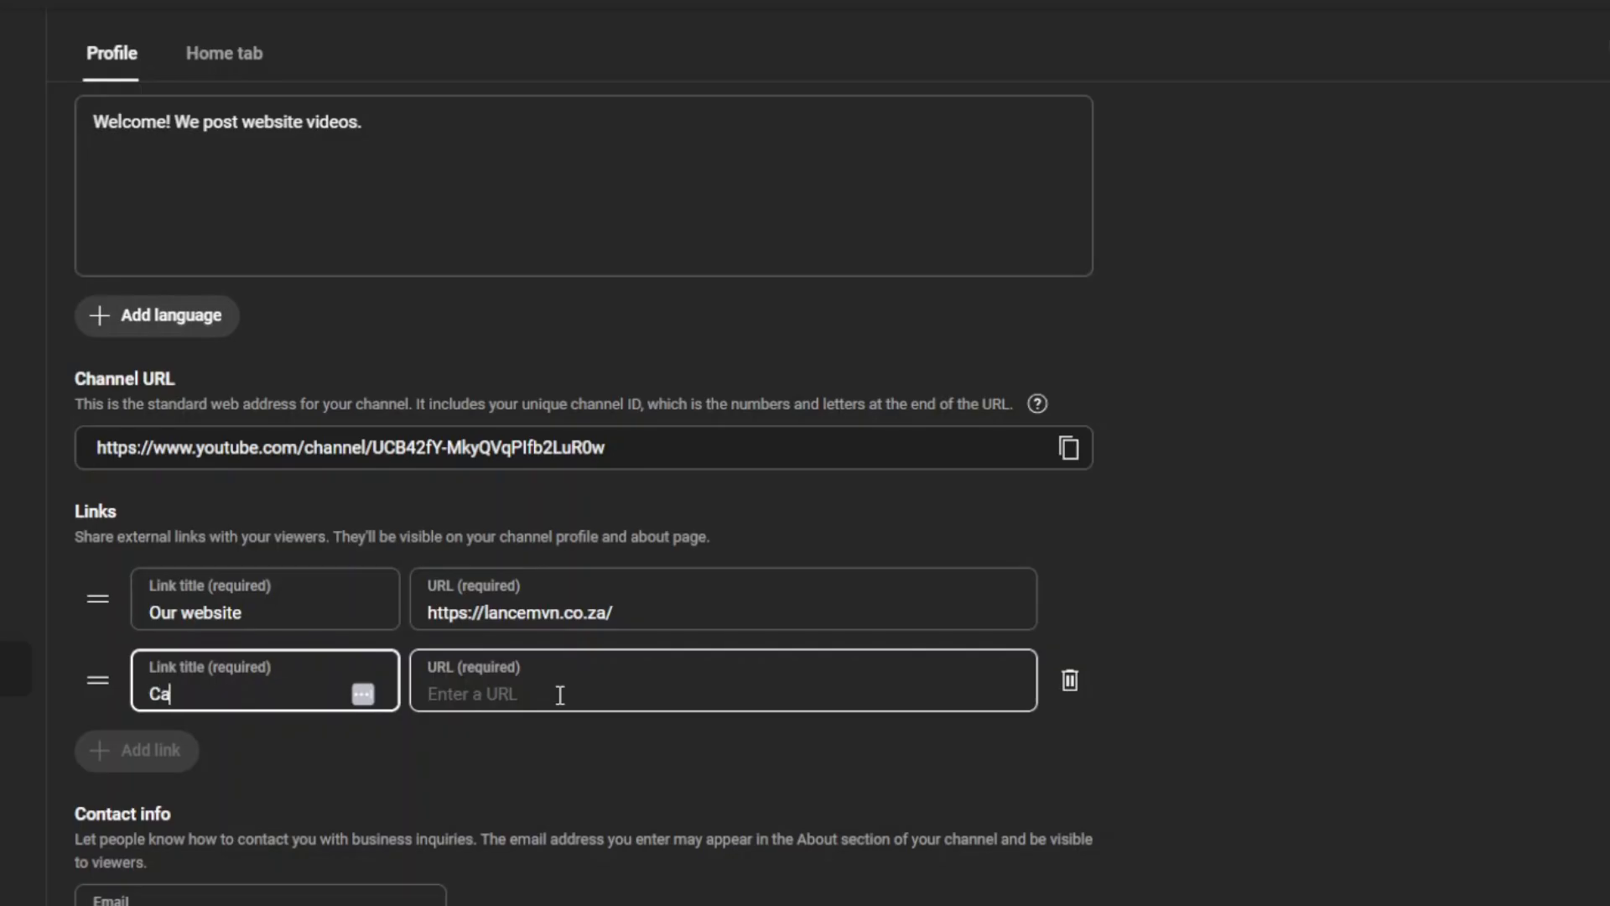
left_click(560, 695)
key("ctrl+v")
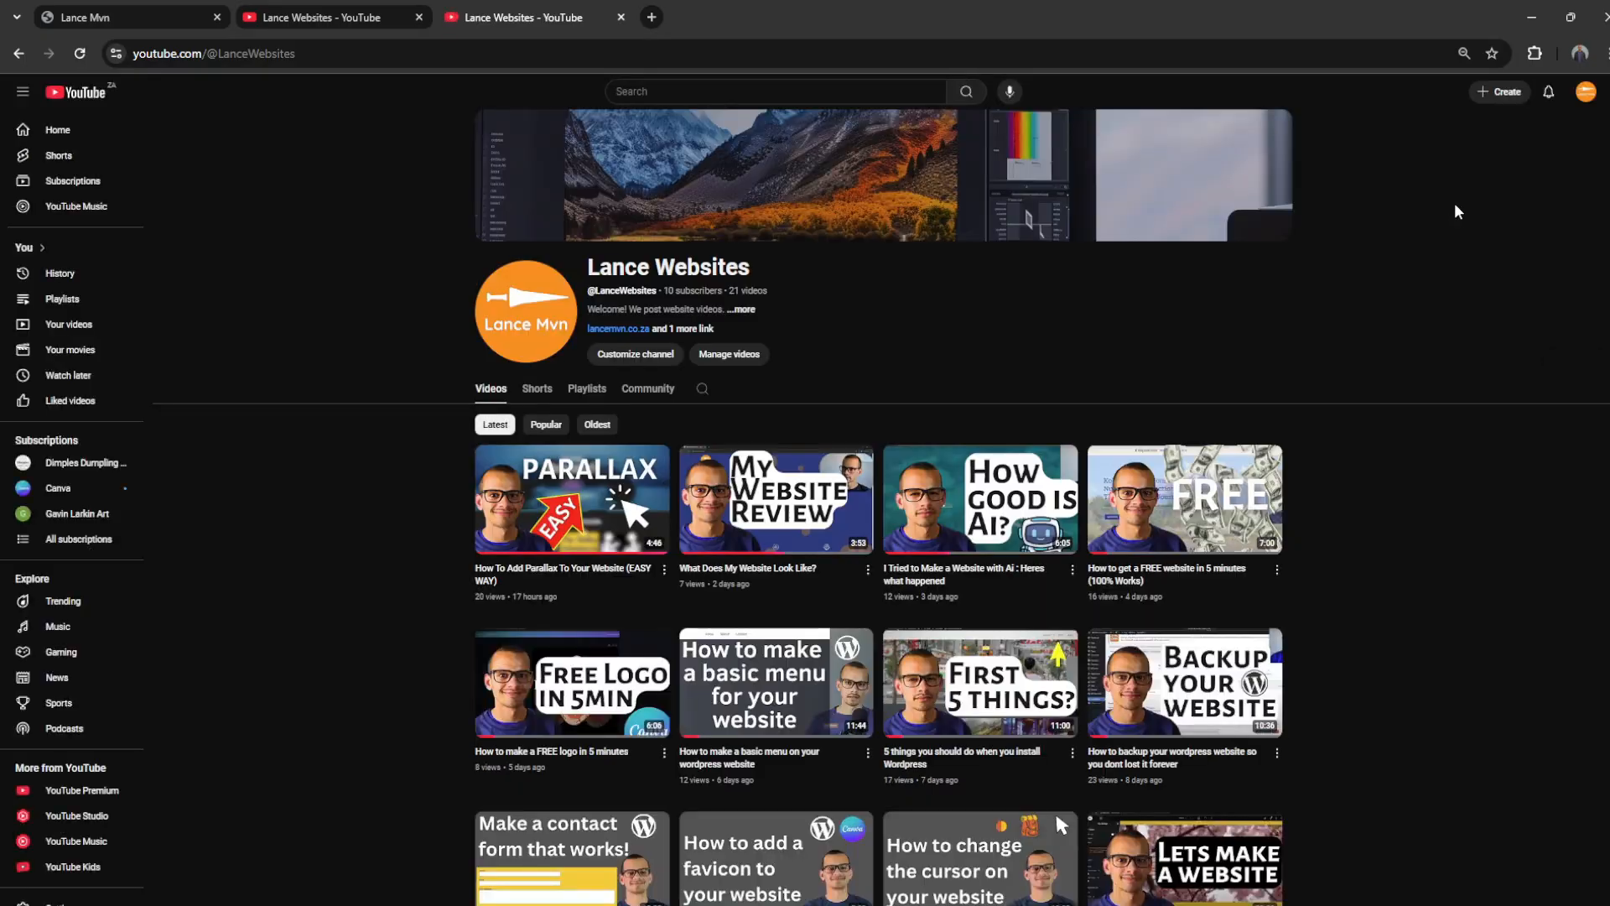
Step: Test the Carrd website link from the YouTube channel's About details and check the live page's buttons
left_click(743, 310)
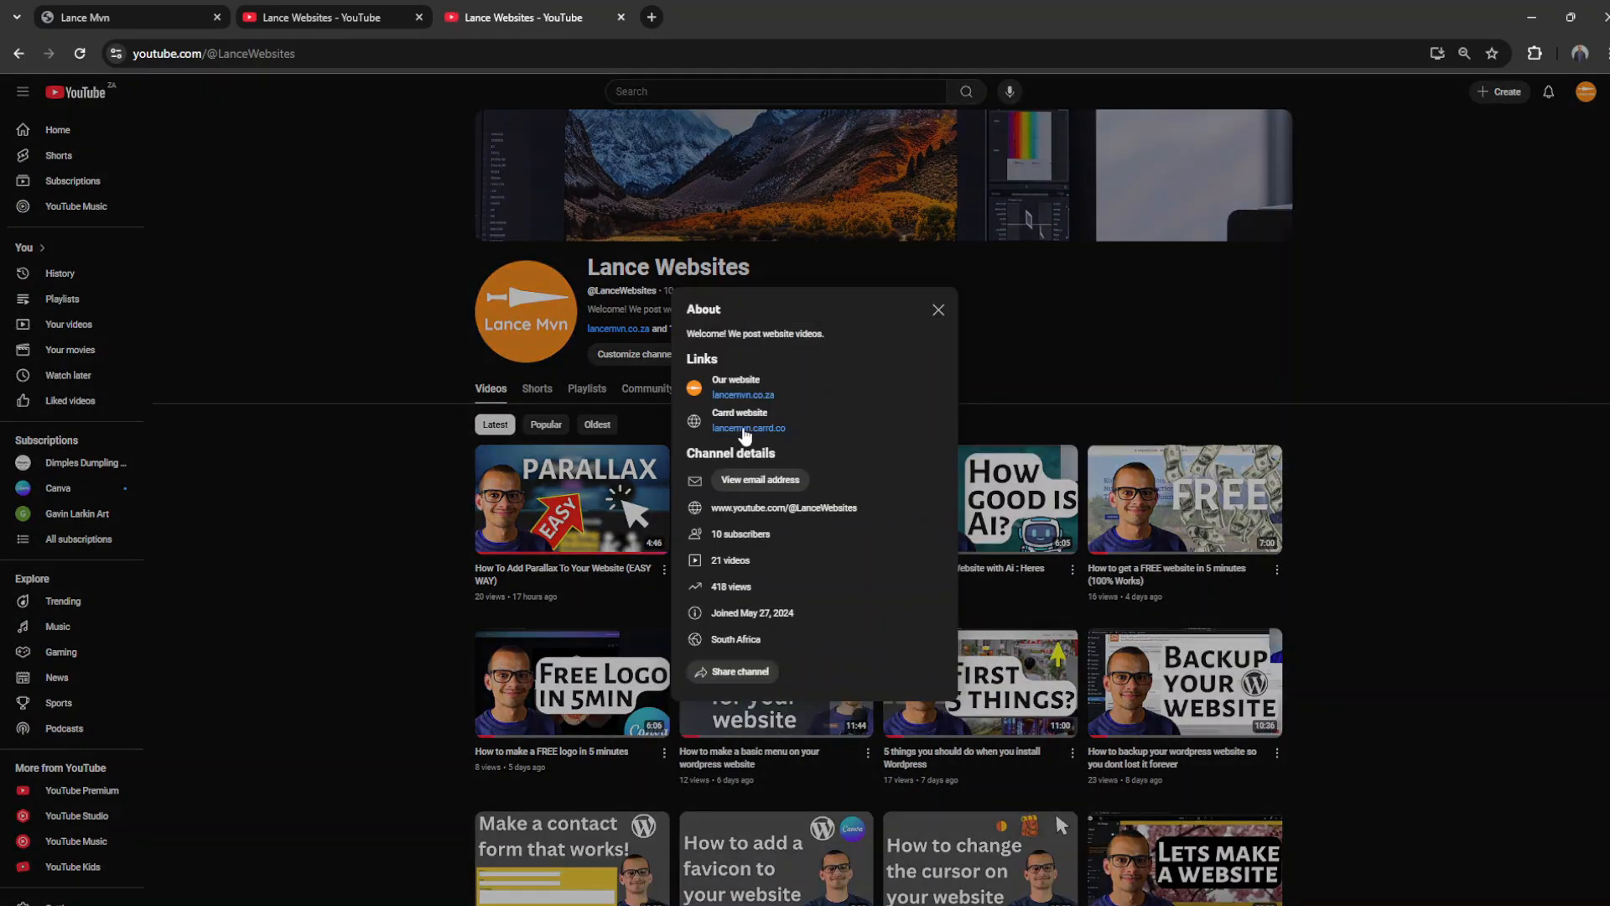
left_click(745, 429)
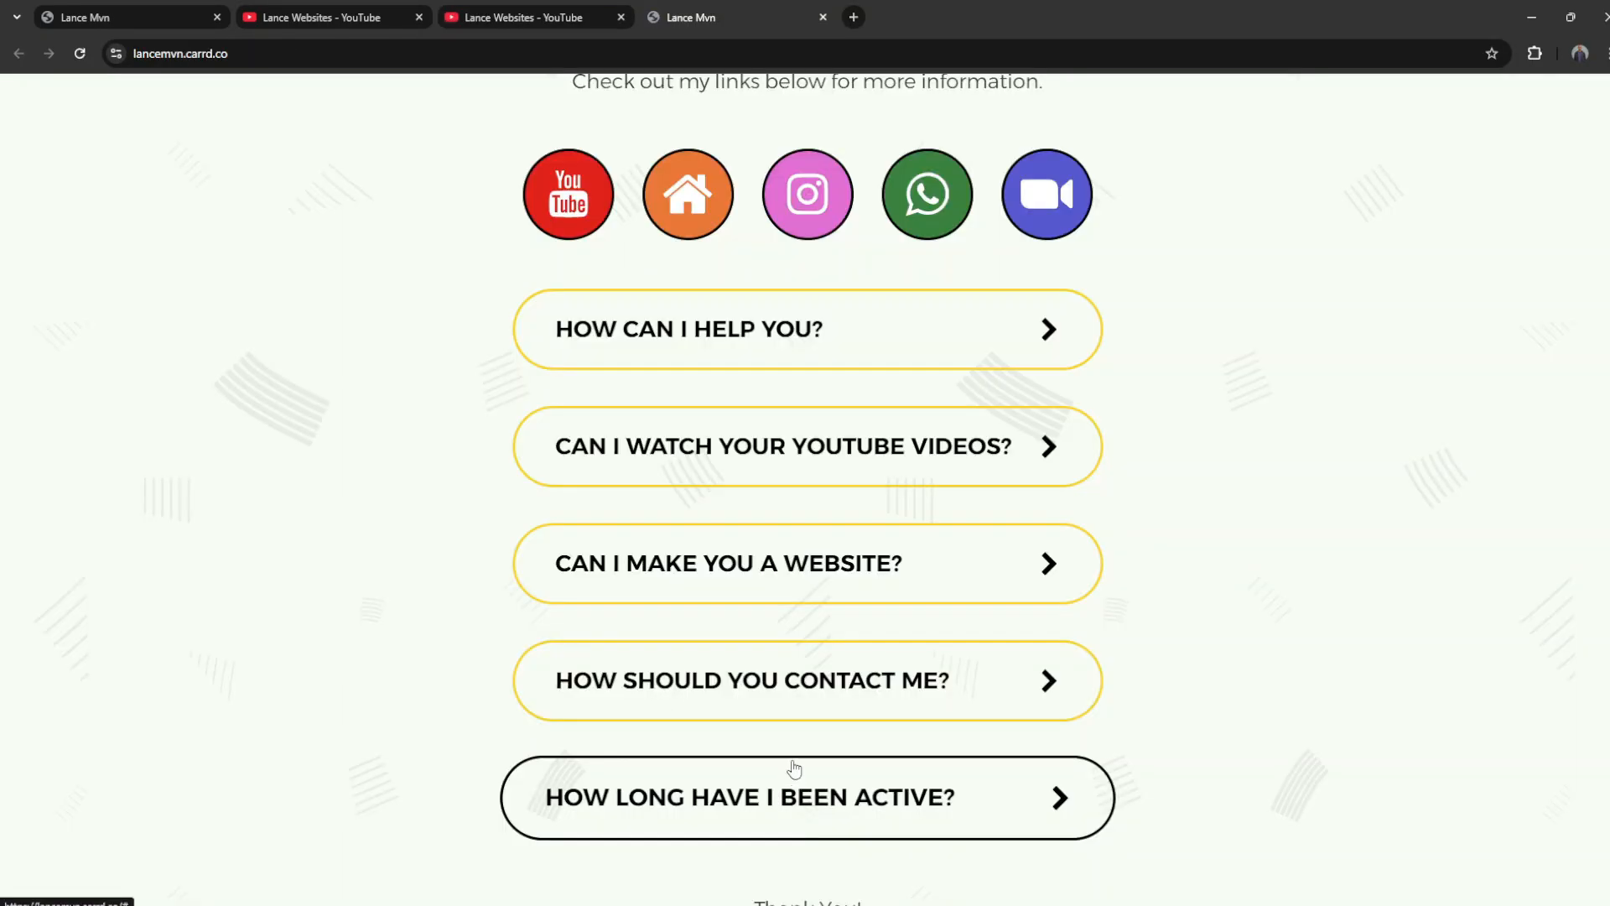
scroll(718, 730, "up", 2)
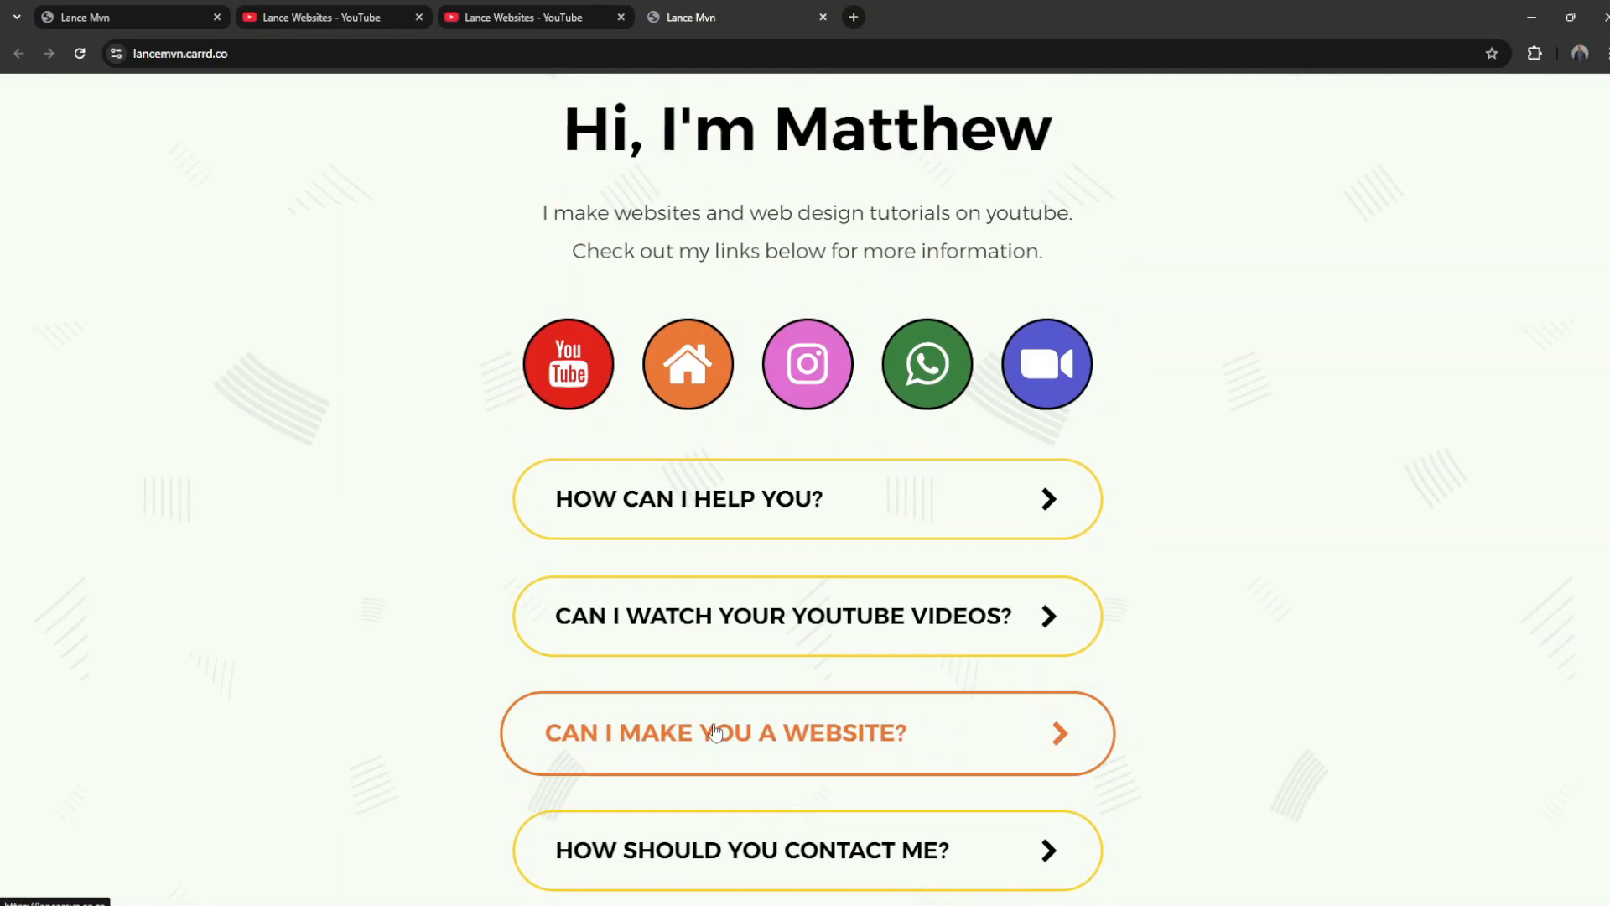
scroll(769, 625, "down", 2)
scroll(724, 773, "down", 2)
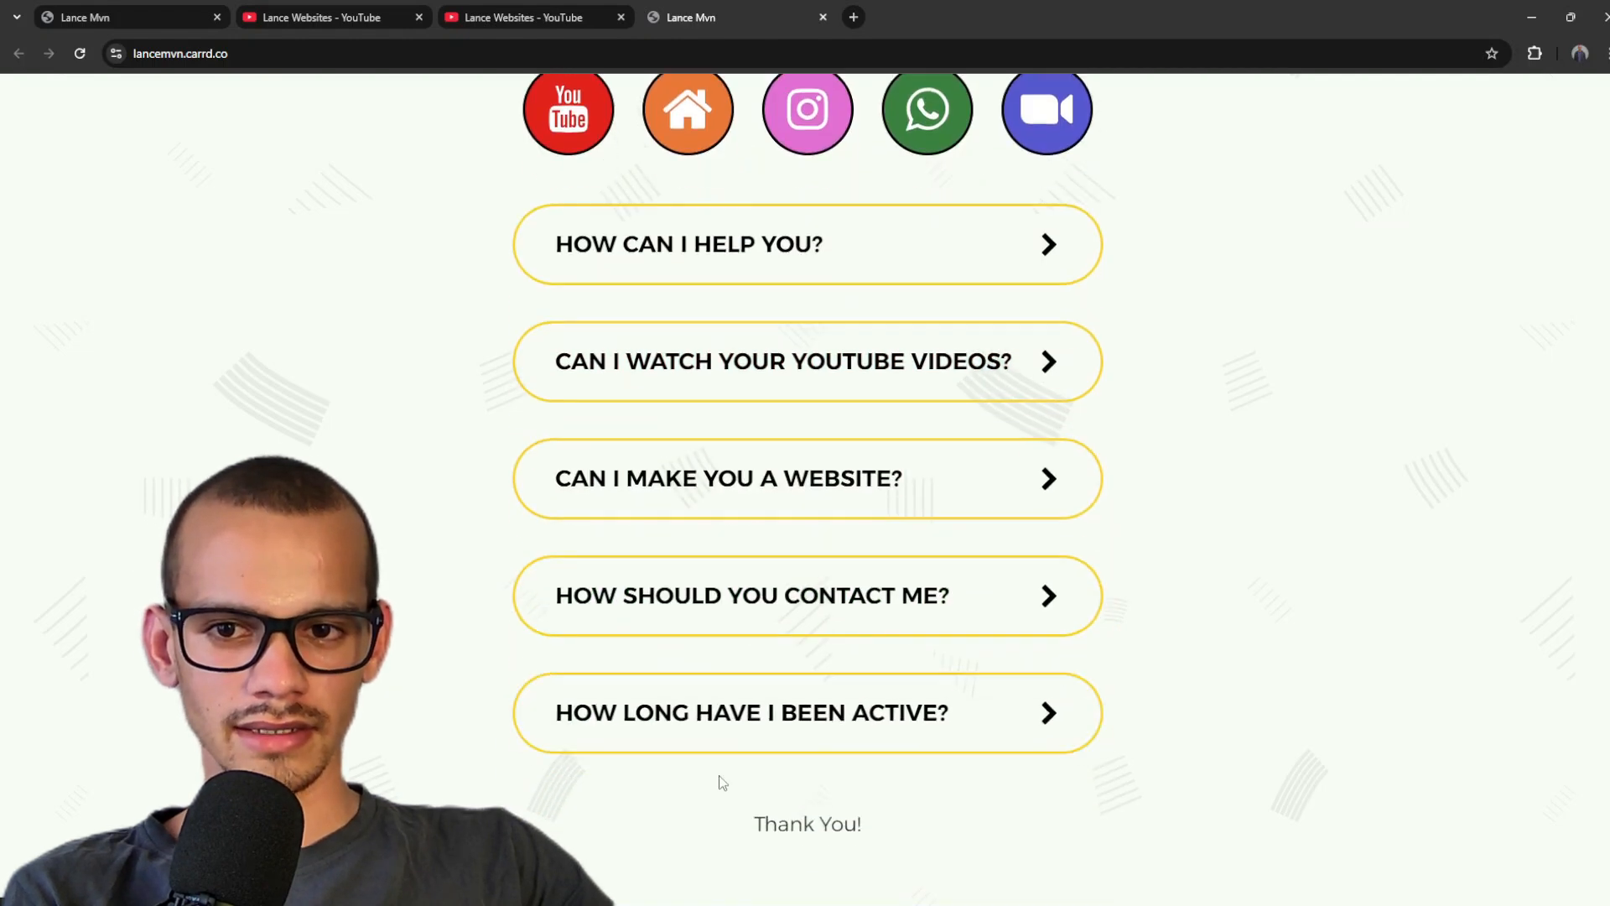
left_click(723, 673)
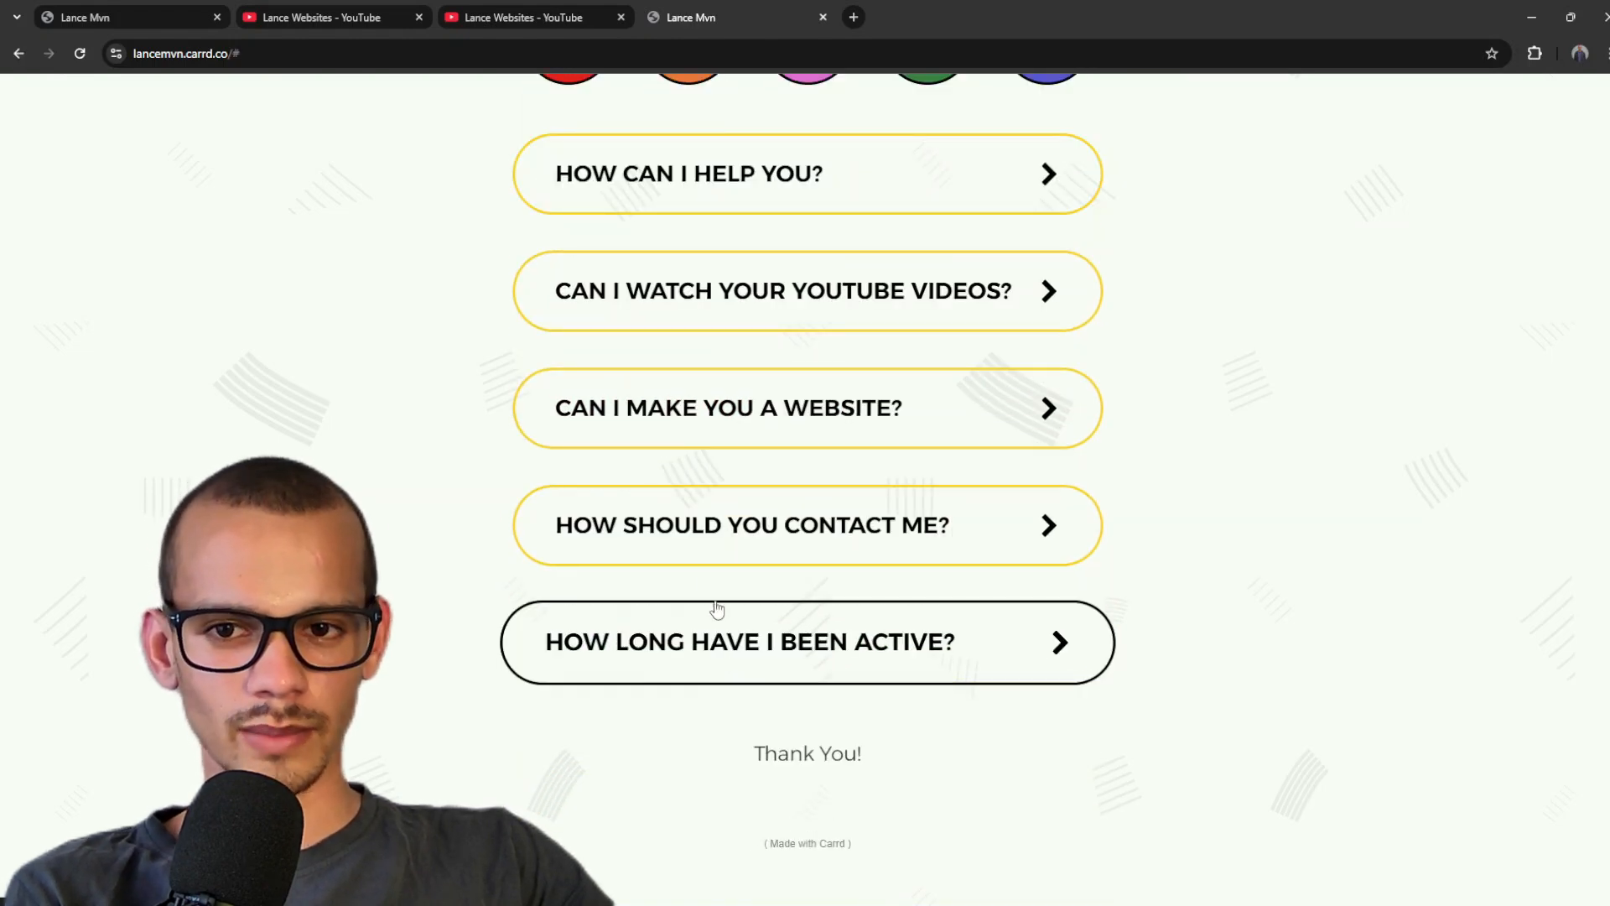
Step: Return to the original live site tab and close the duplicate page opened from the YouTube link
left_click(162, 15)
left_click(333, 143)
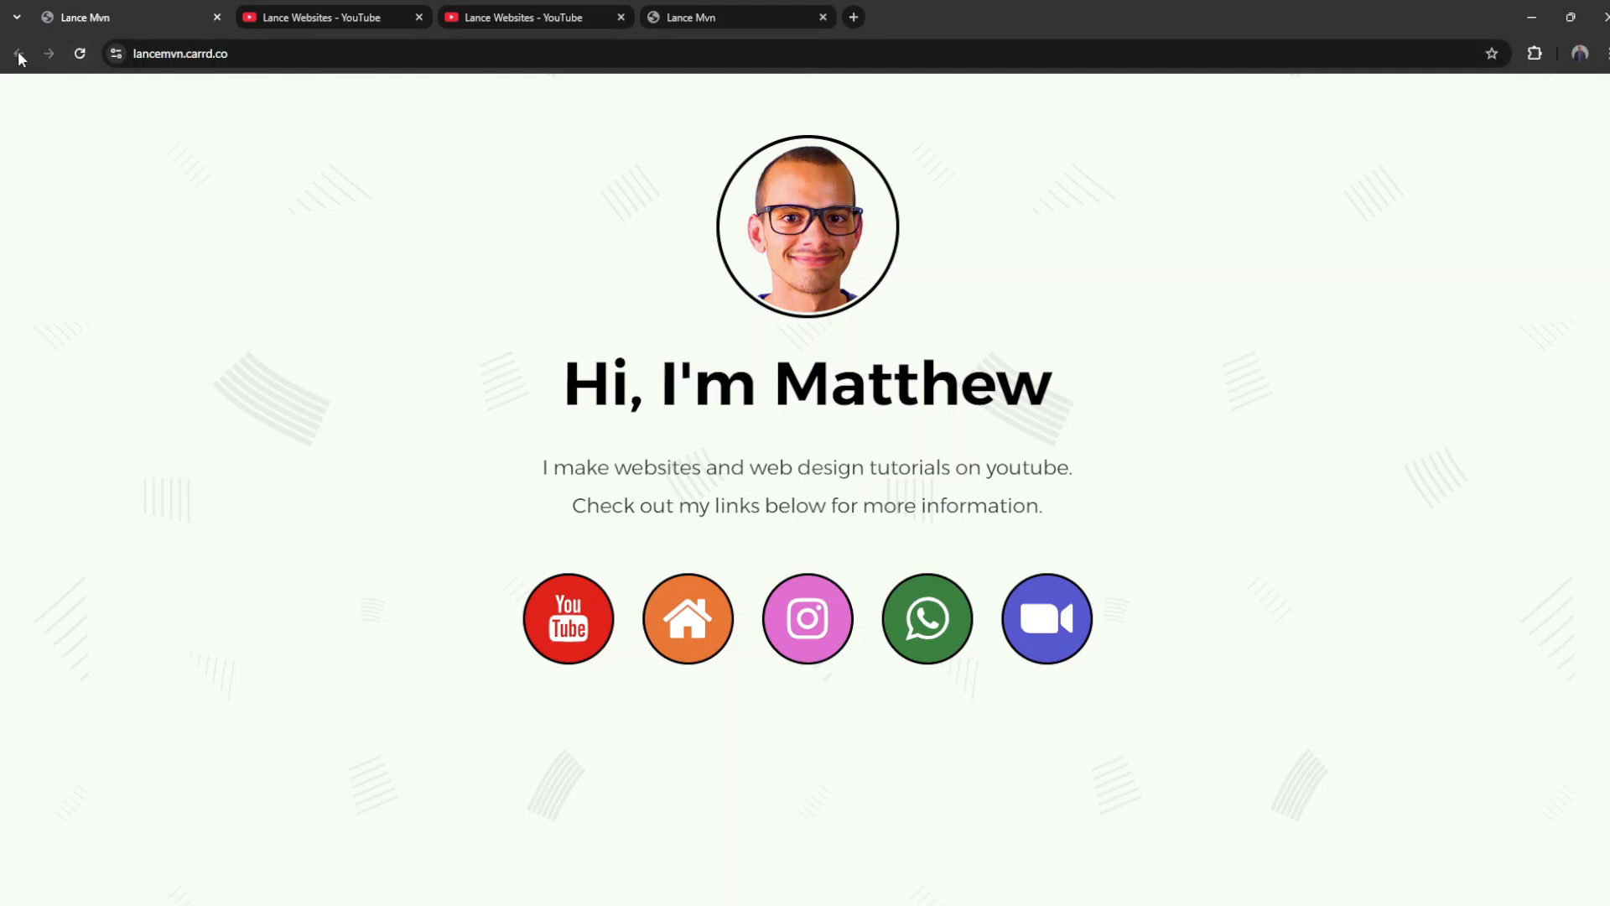
left_click(167, 25)
left_click(185, 11)
left_click(823, 16)
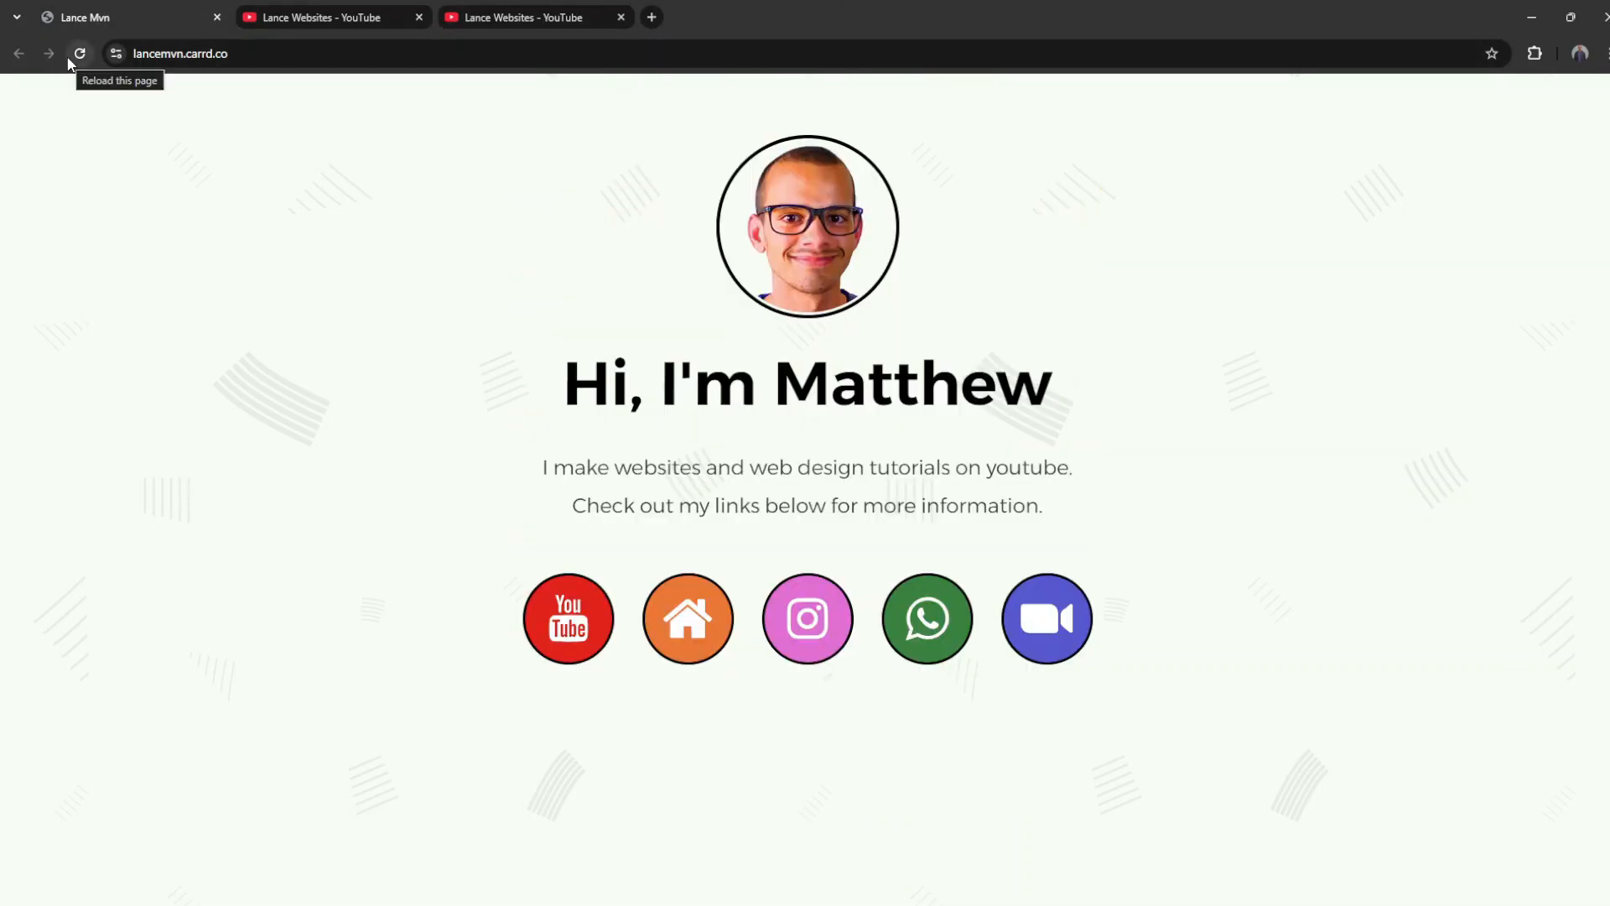
Step: Try to open a login page by appending "/login" to the live site's address, and return to the live page
left_click(268, 54)
type("/login")
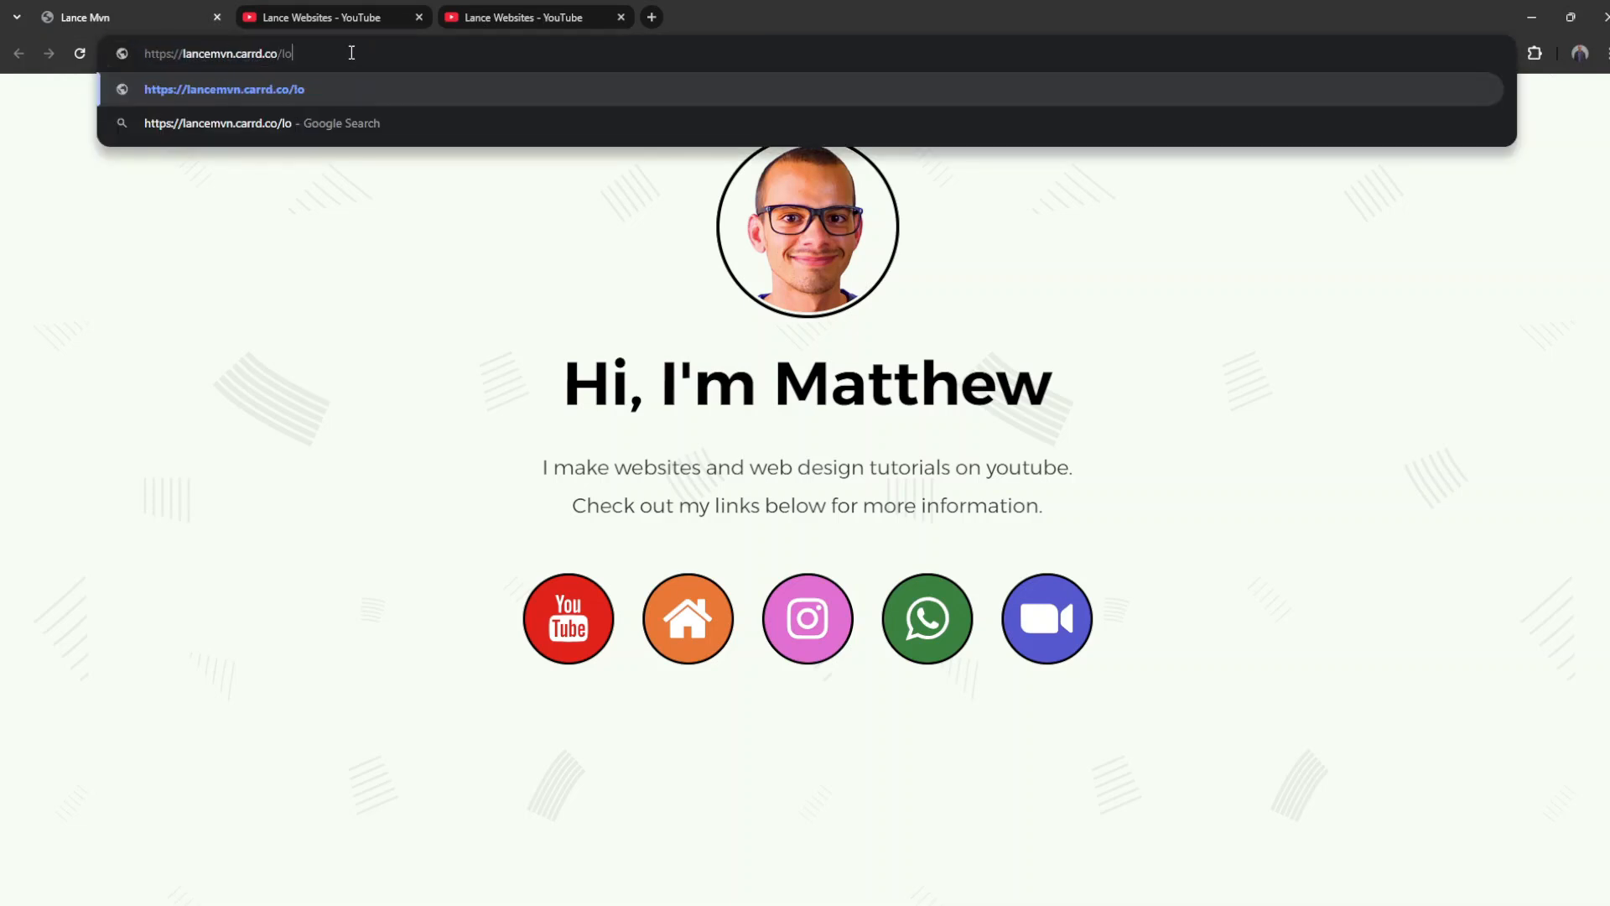
key("Return")
left_click(25, 54)
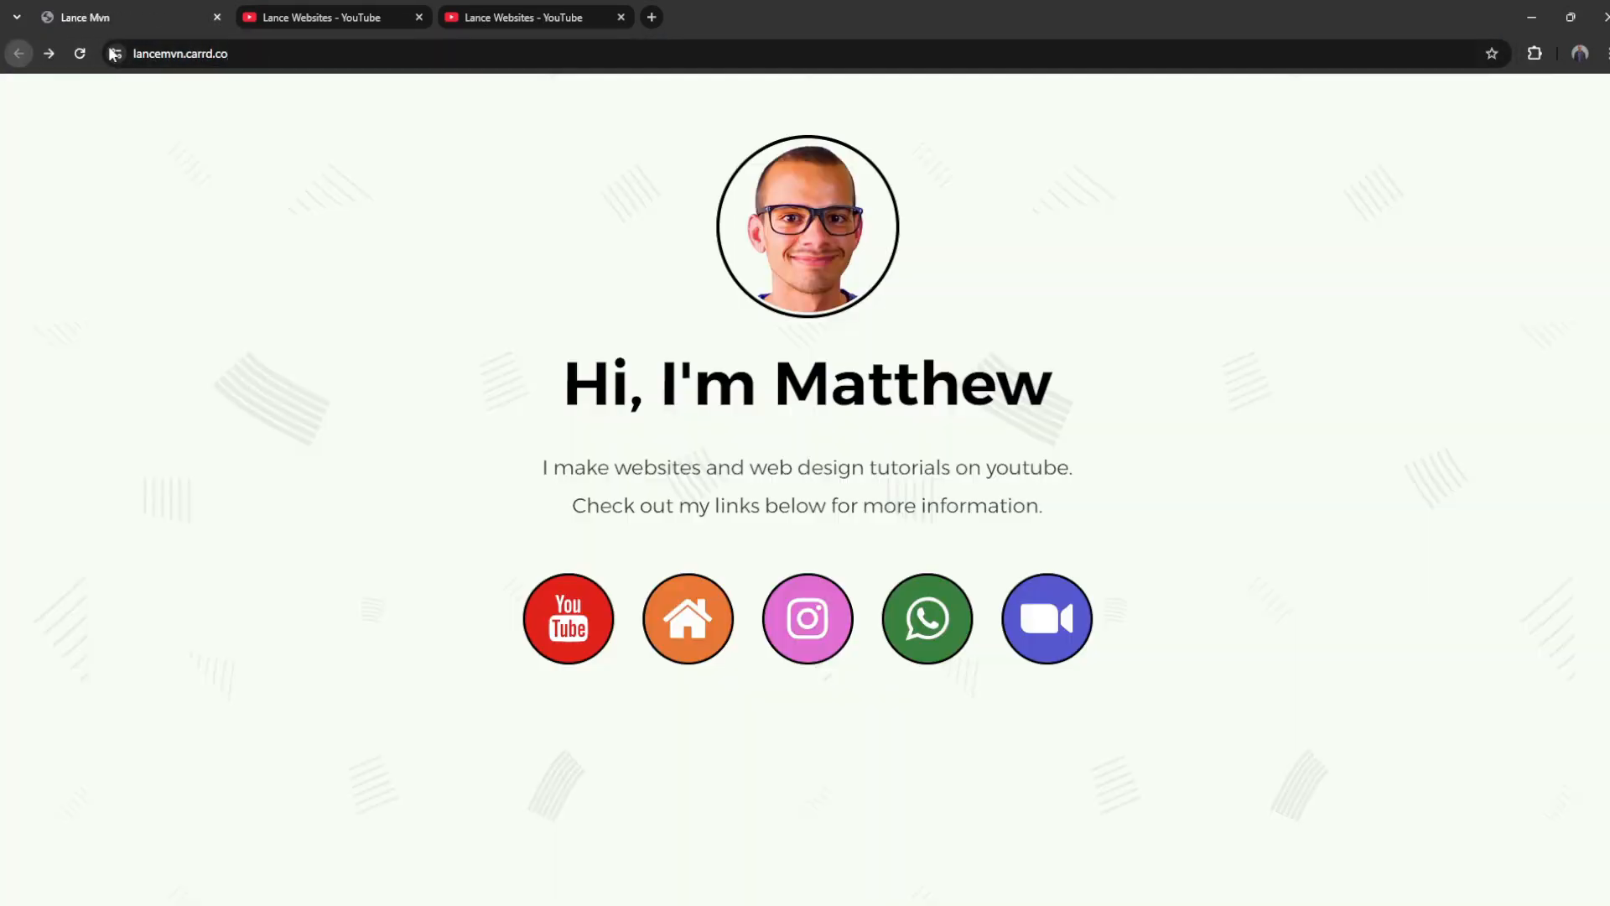
Step: Open carrd.co in a new tab and go to the dashboard listing the sites
left_click(653, 17)
type("carrd.co")
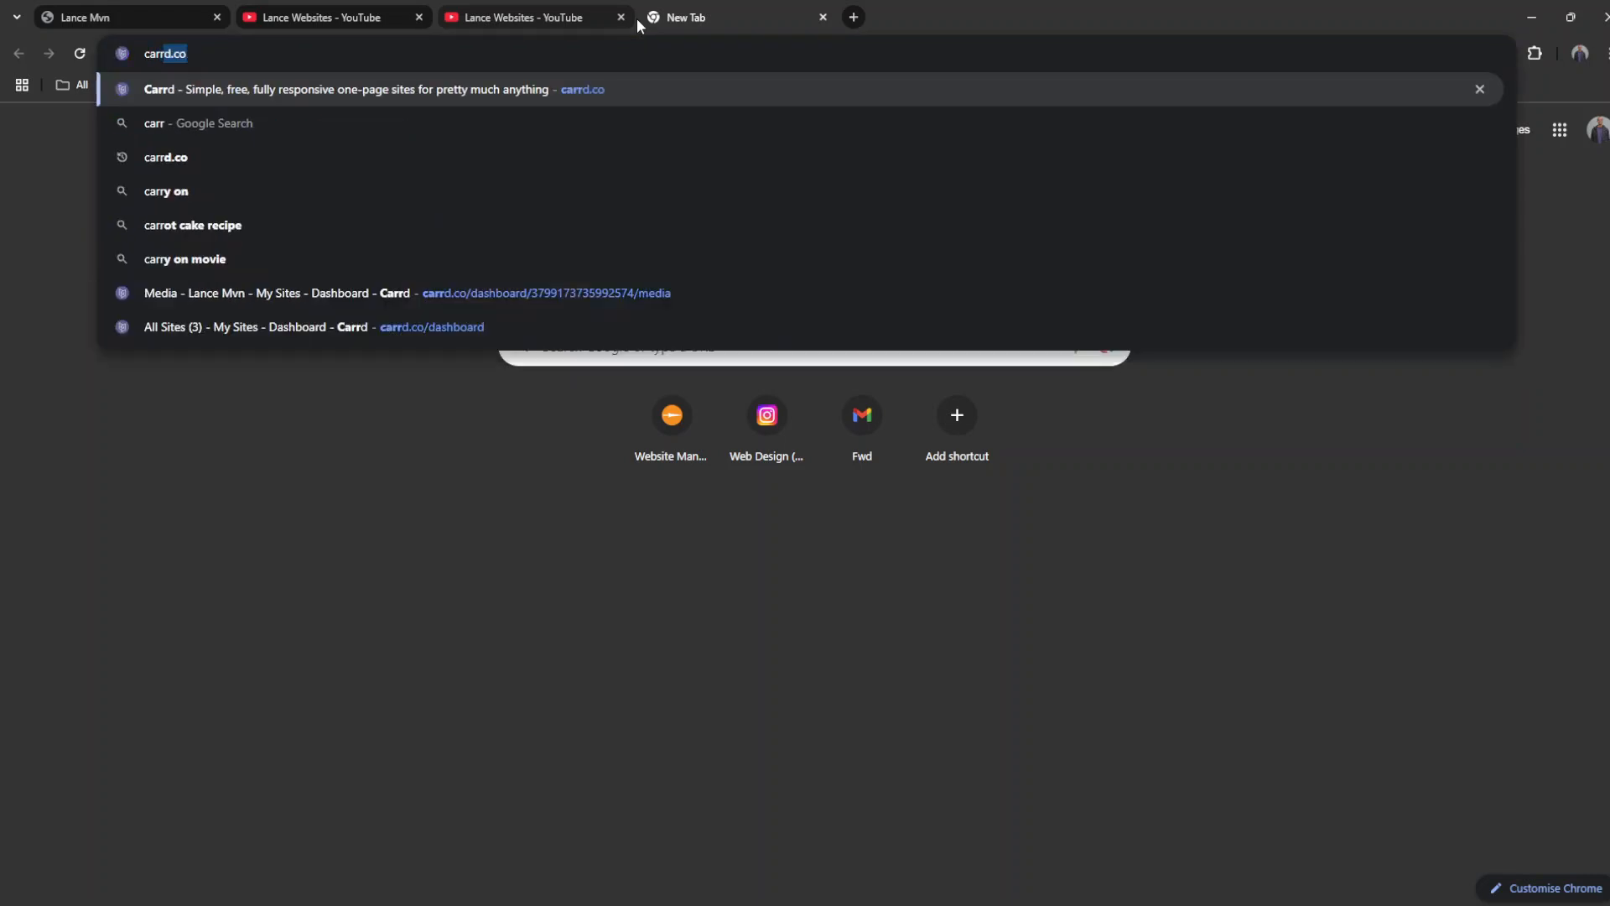
key("Return")
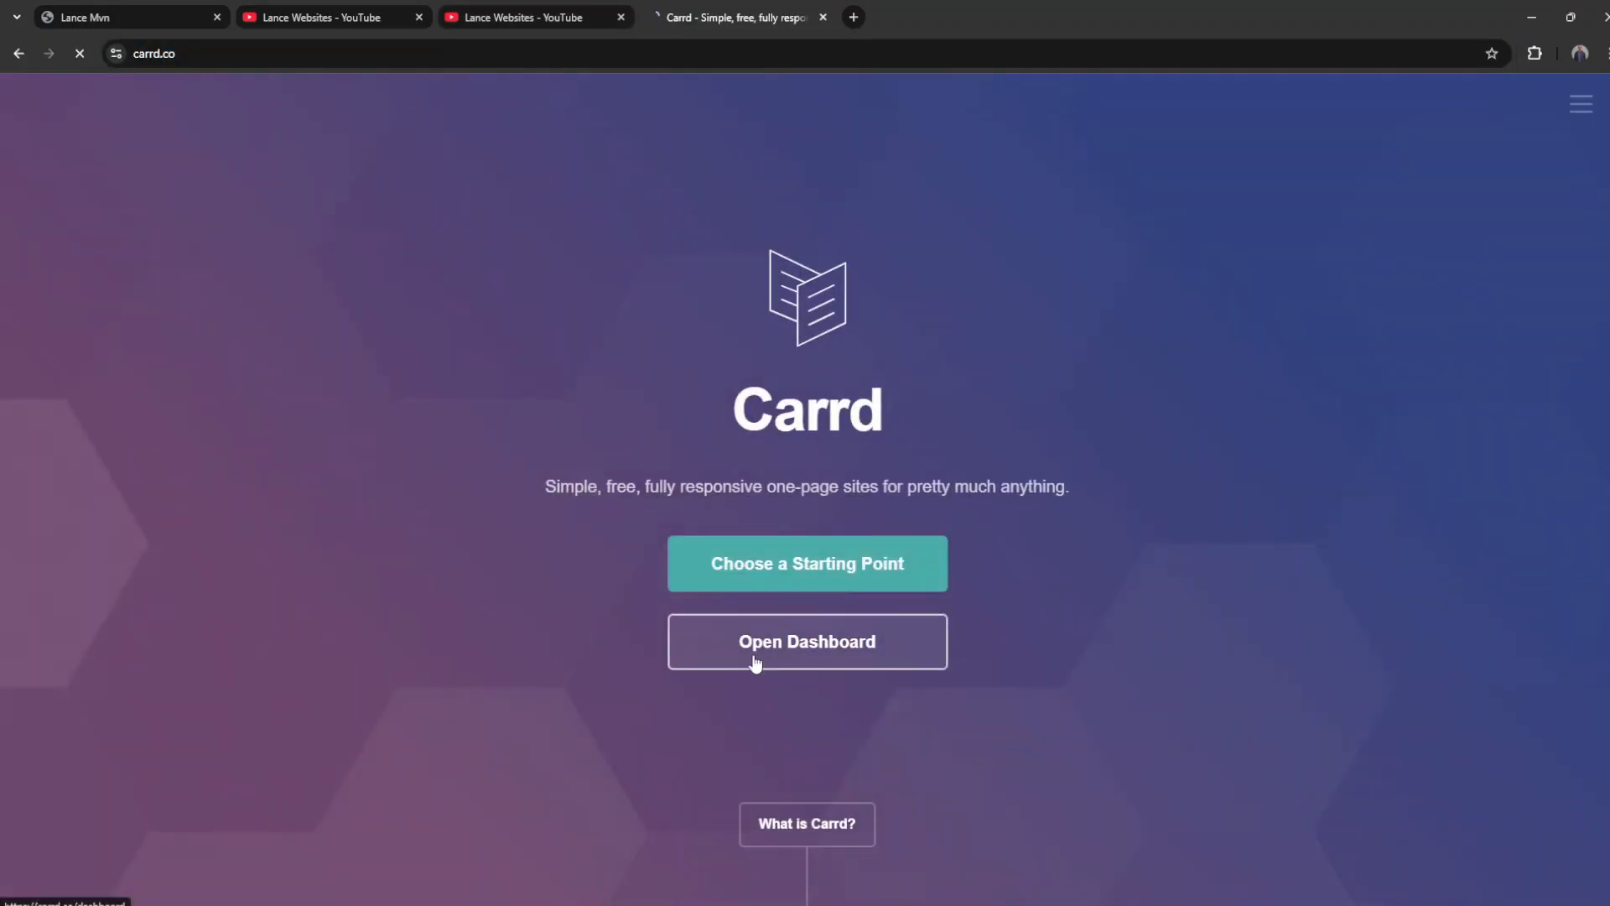
left_click(755, 655)
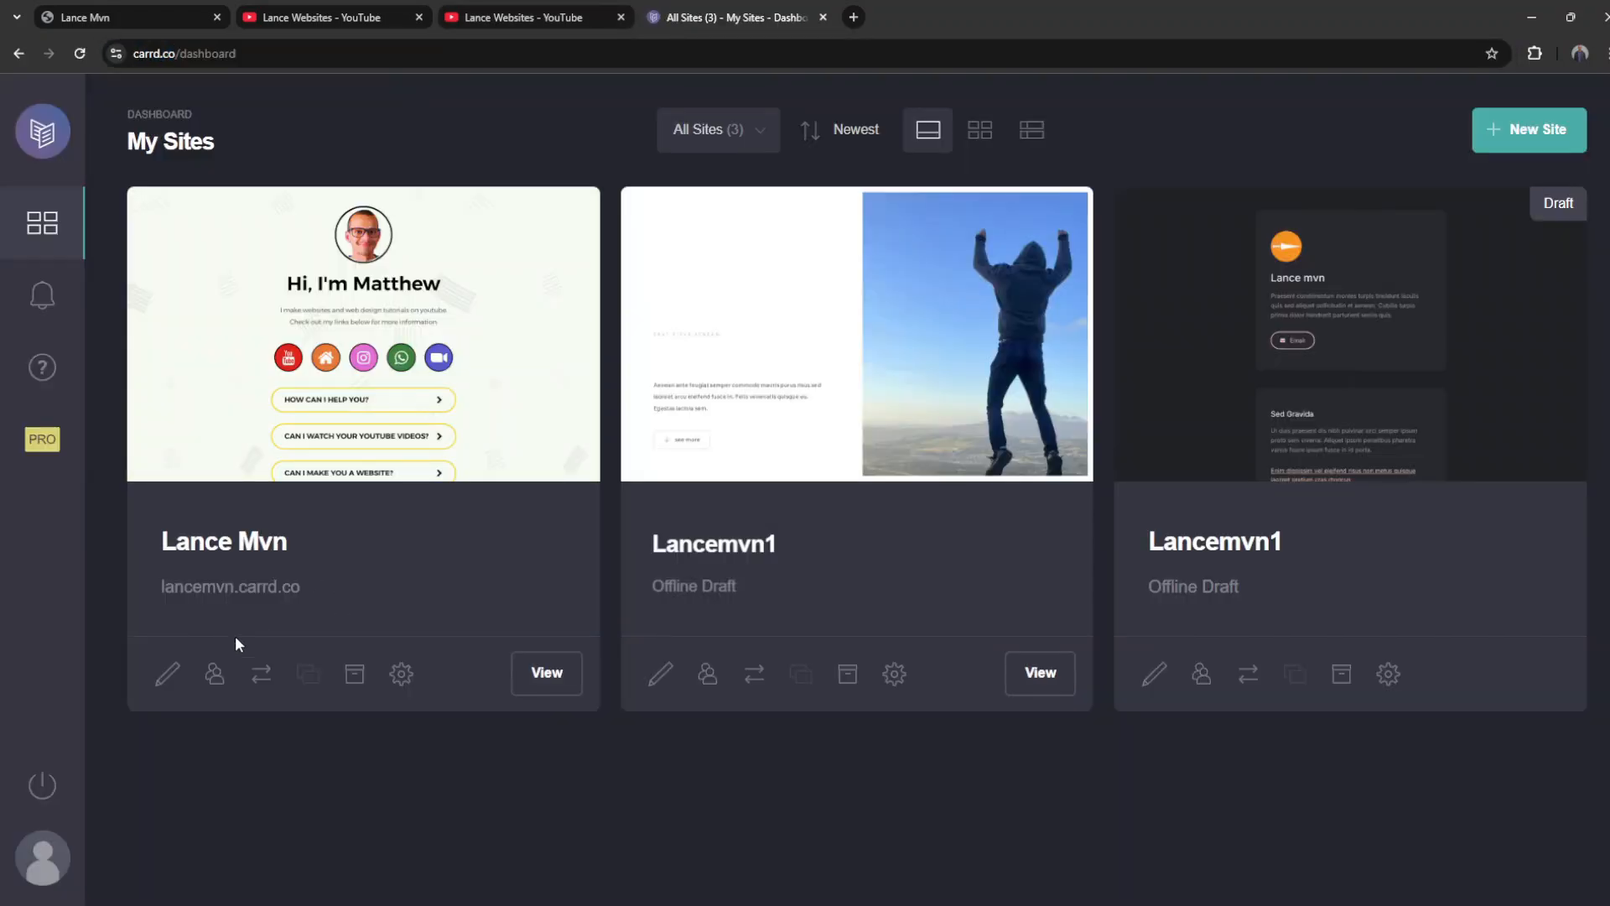
Step: Open the published link-in-bio site for editing and relabel its last button "Can we meet online?"
left_click(167, 673)
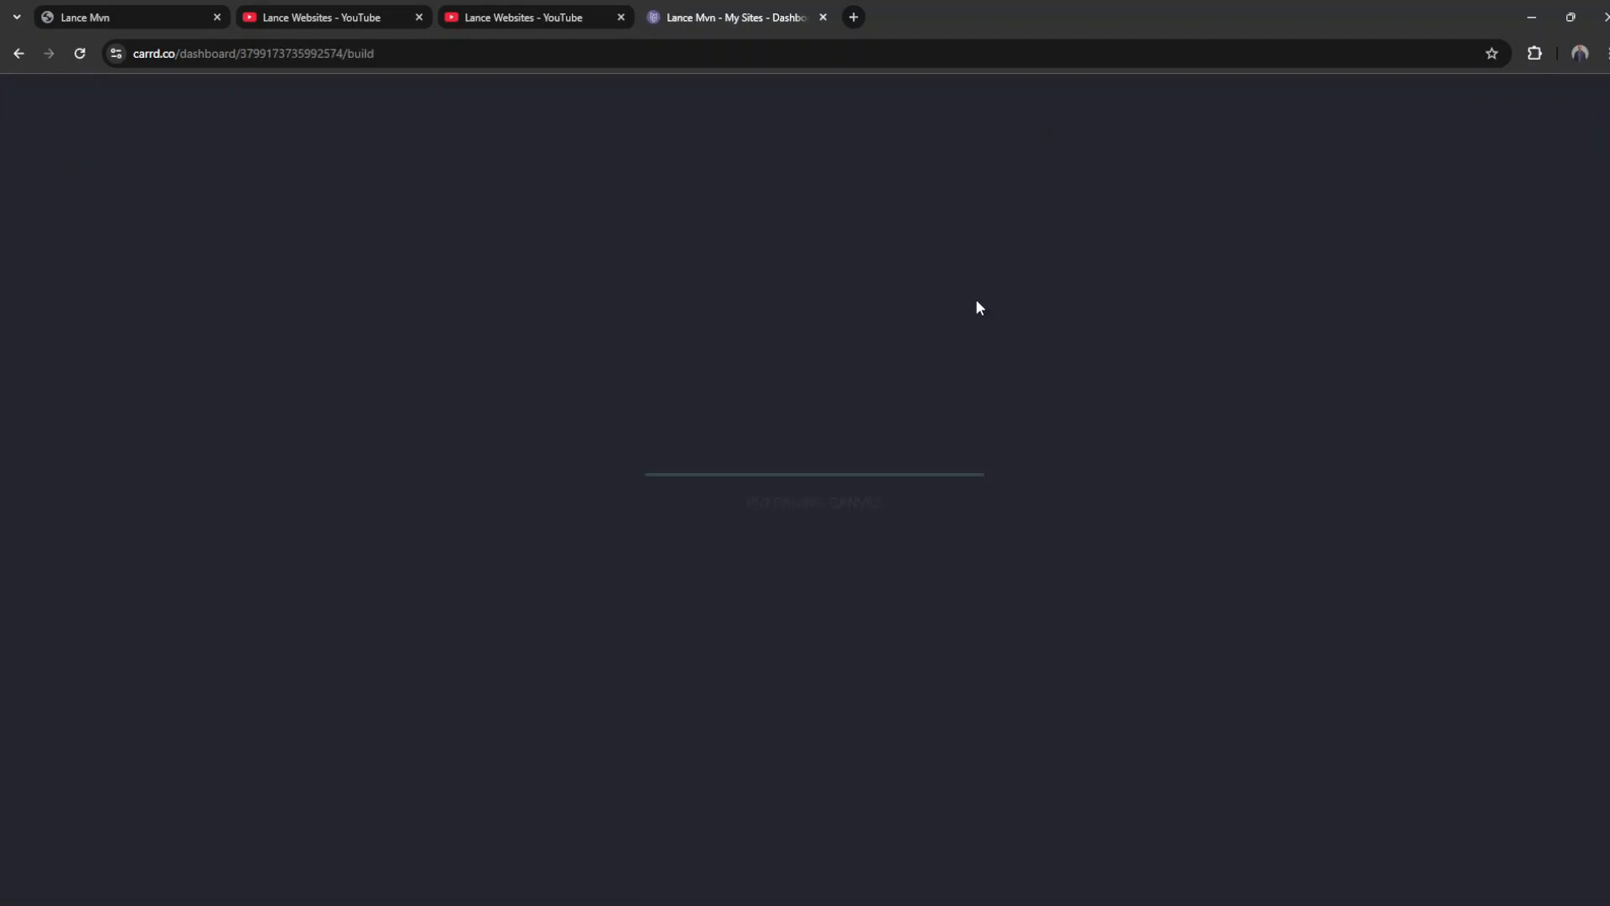
scroll(988, 424, "down", 3)
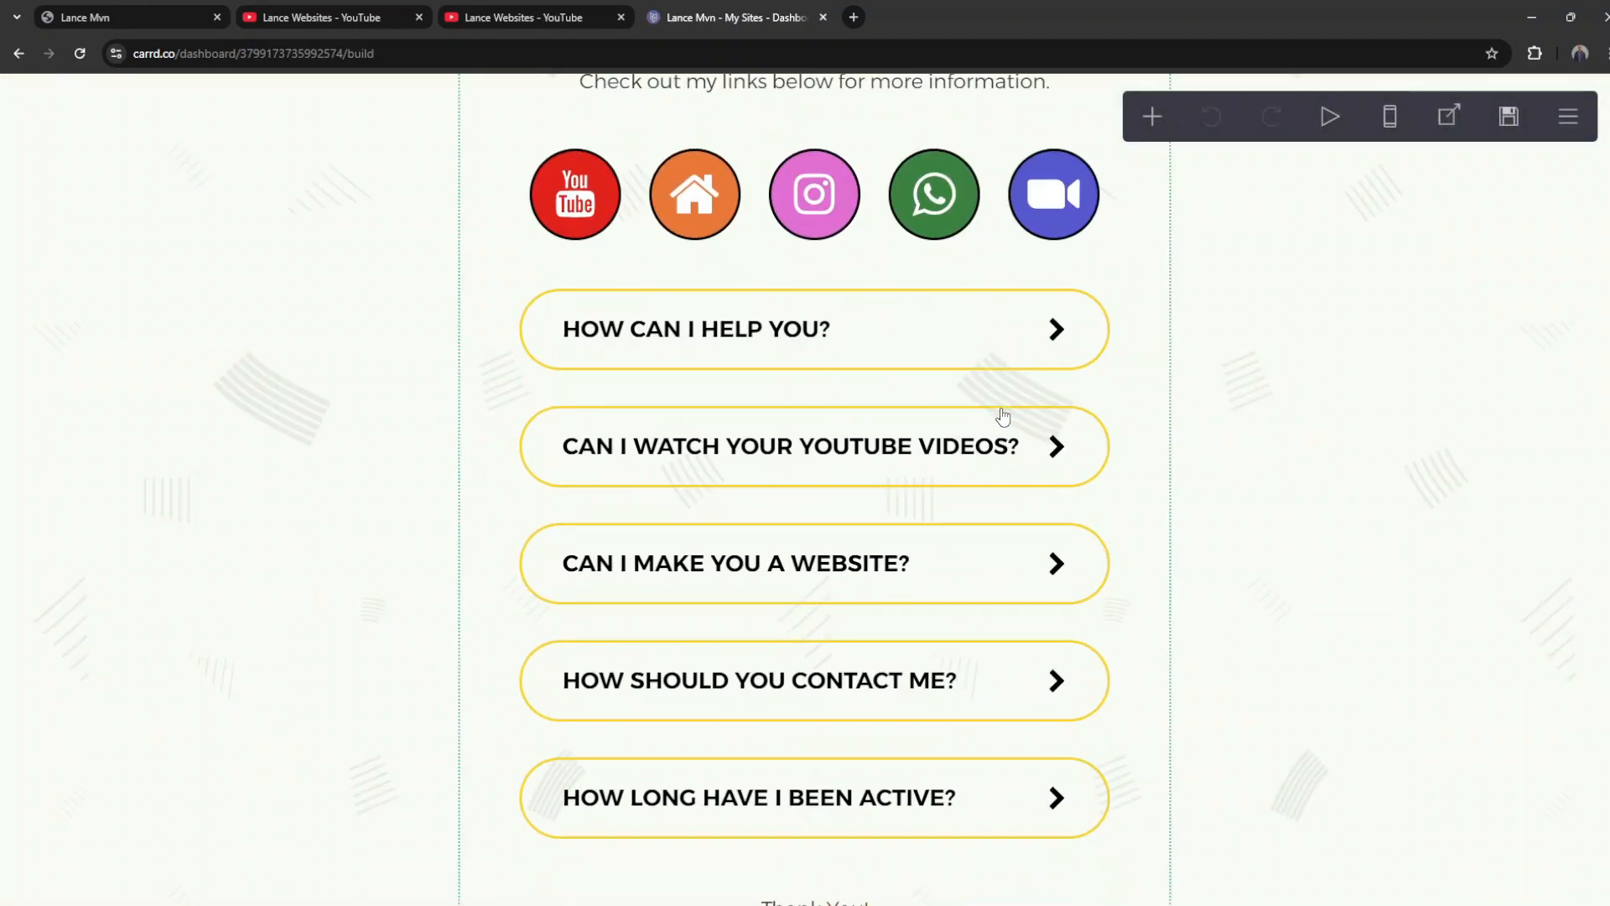
left_click(895, 796)
left_click(216, 532)
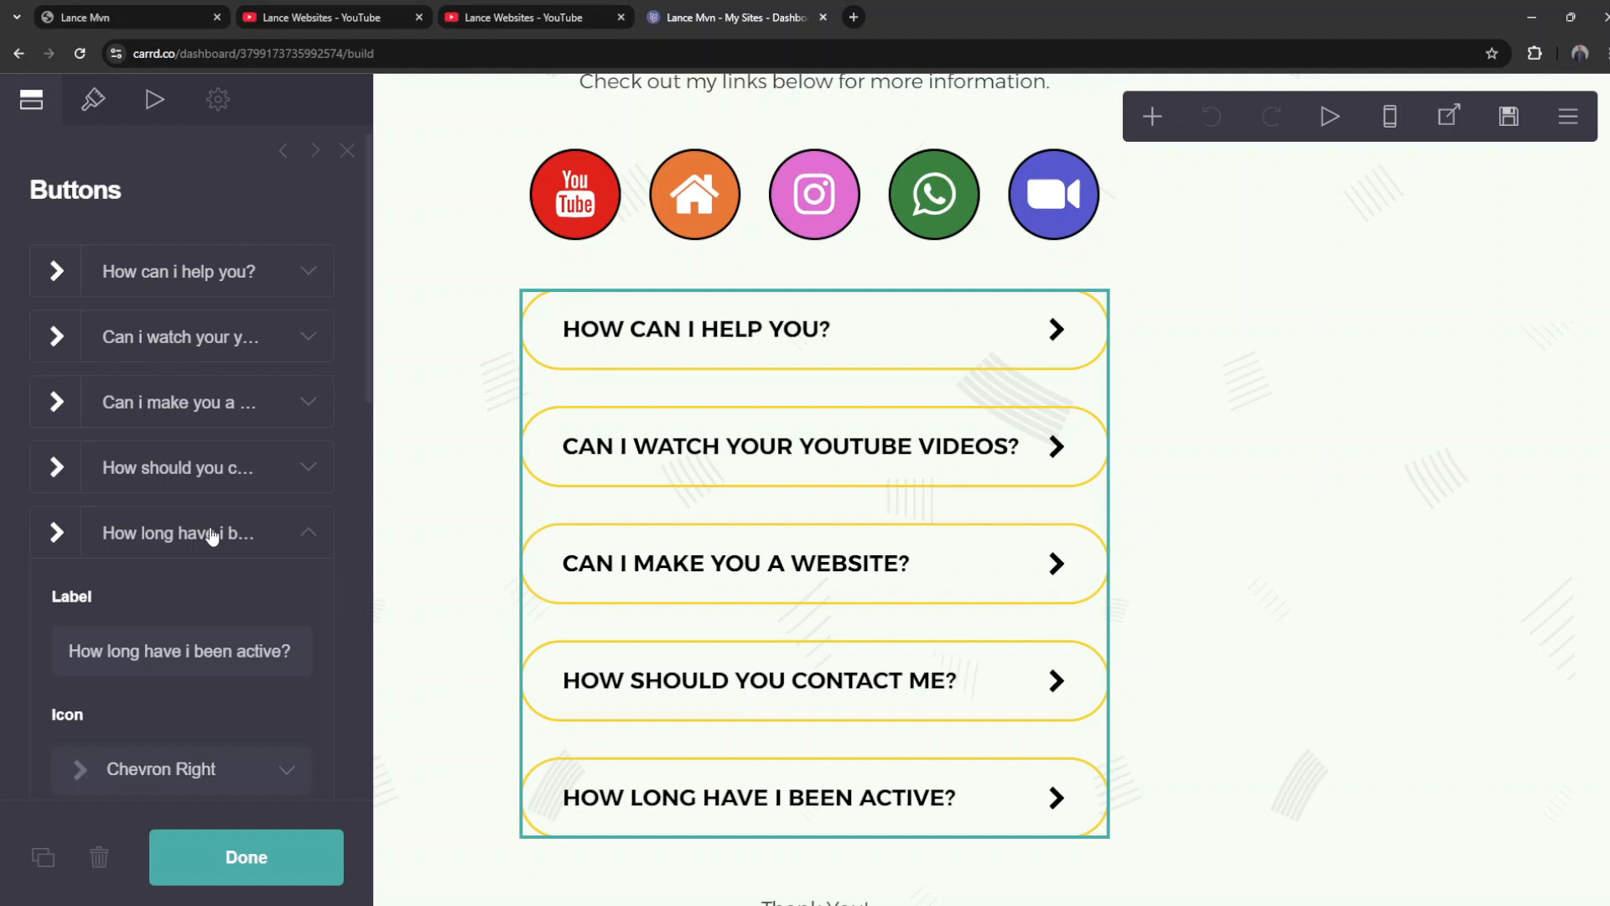
left_click_drag(294, 525, 115, 526)
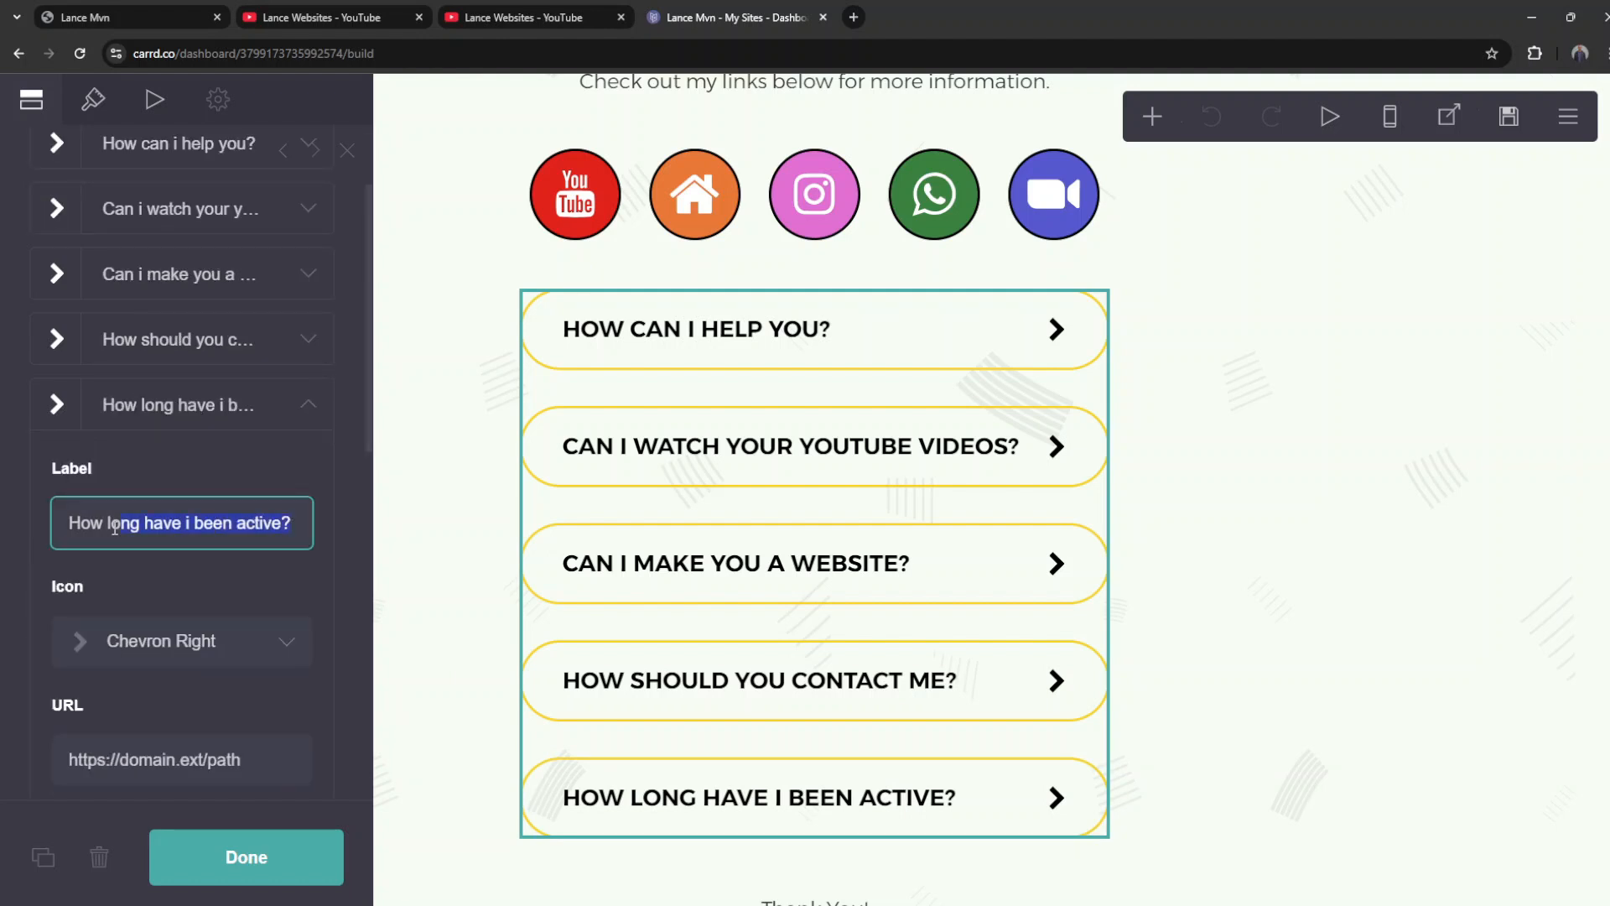
type("Can we meet online?")
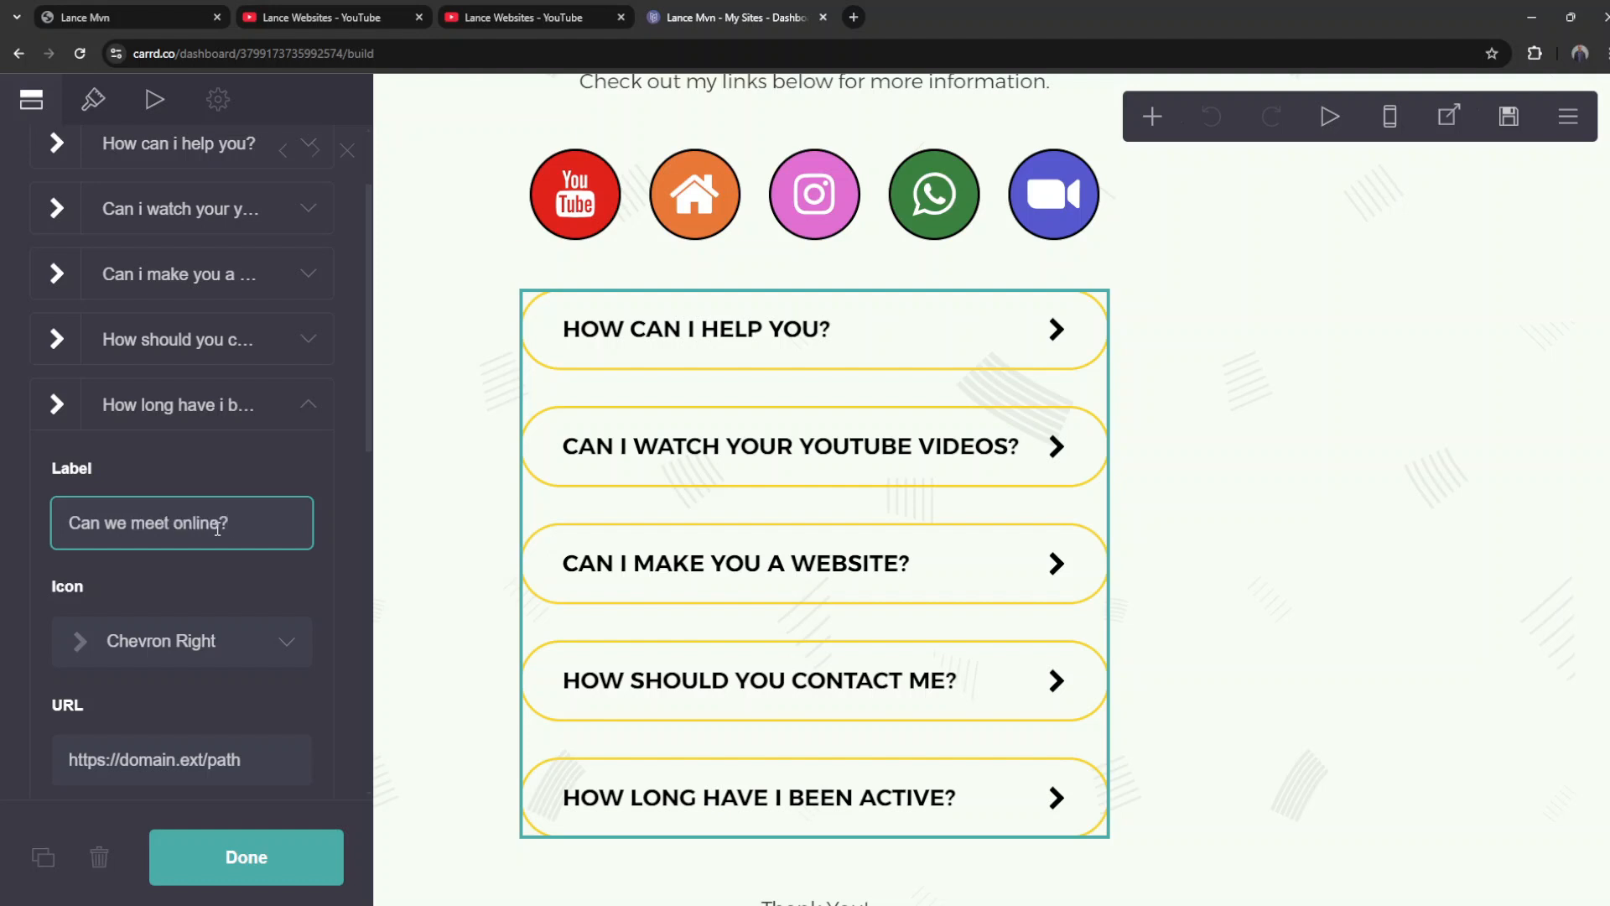
Step: Copy the Calendly link from the Zoom icon and set it as the "Can we meet online?" button's URL
left_click(1058, 210)
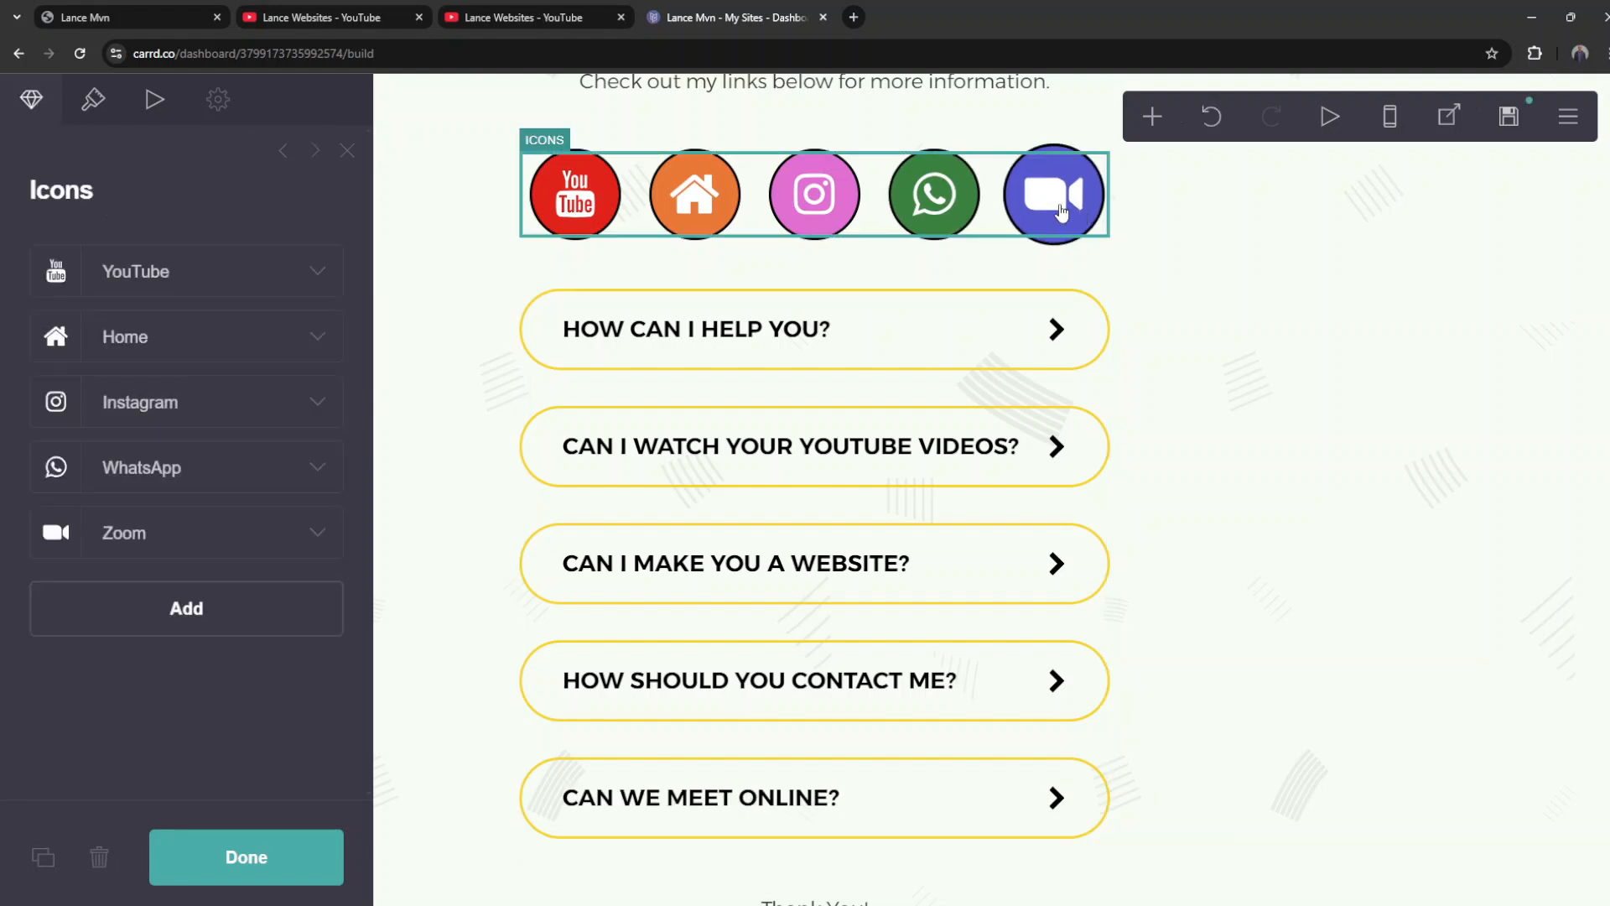
left_click(213, 530)
scroll(242, 564, "down", 5)
double_click(221, 354)
left_click(797, 801)
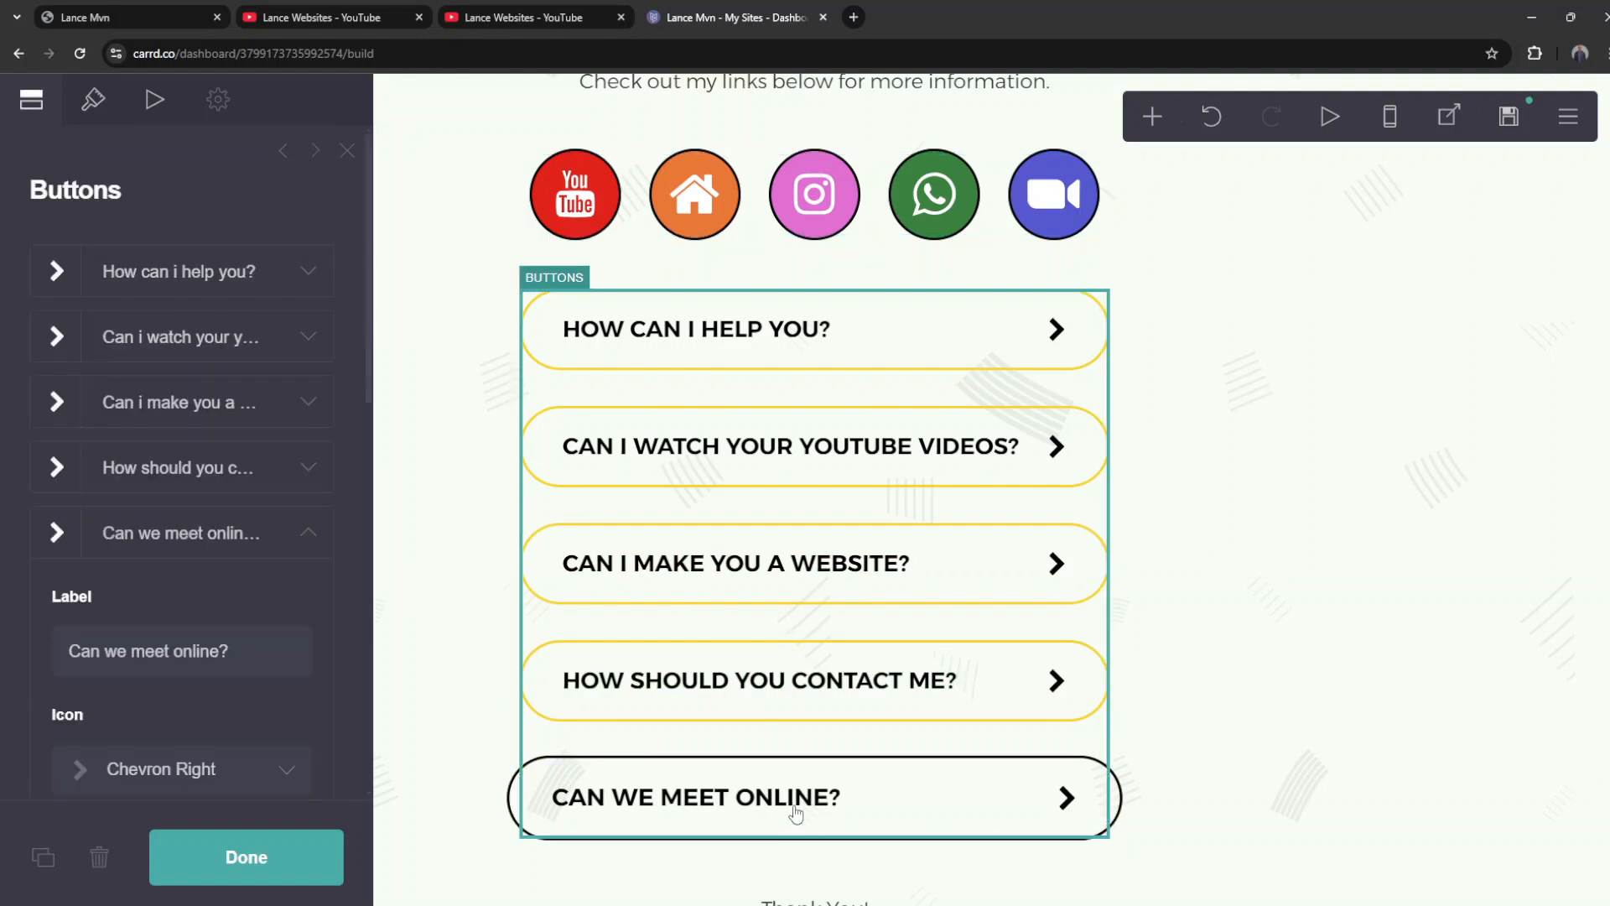
scroll(217, 699, "down", 4)
left_click(220, 556)
key("ctrl+v")
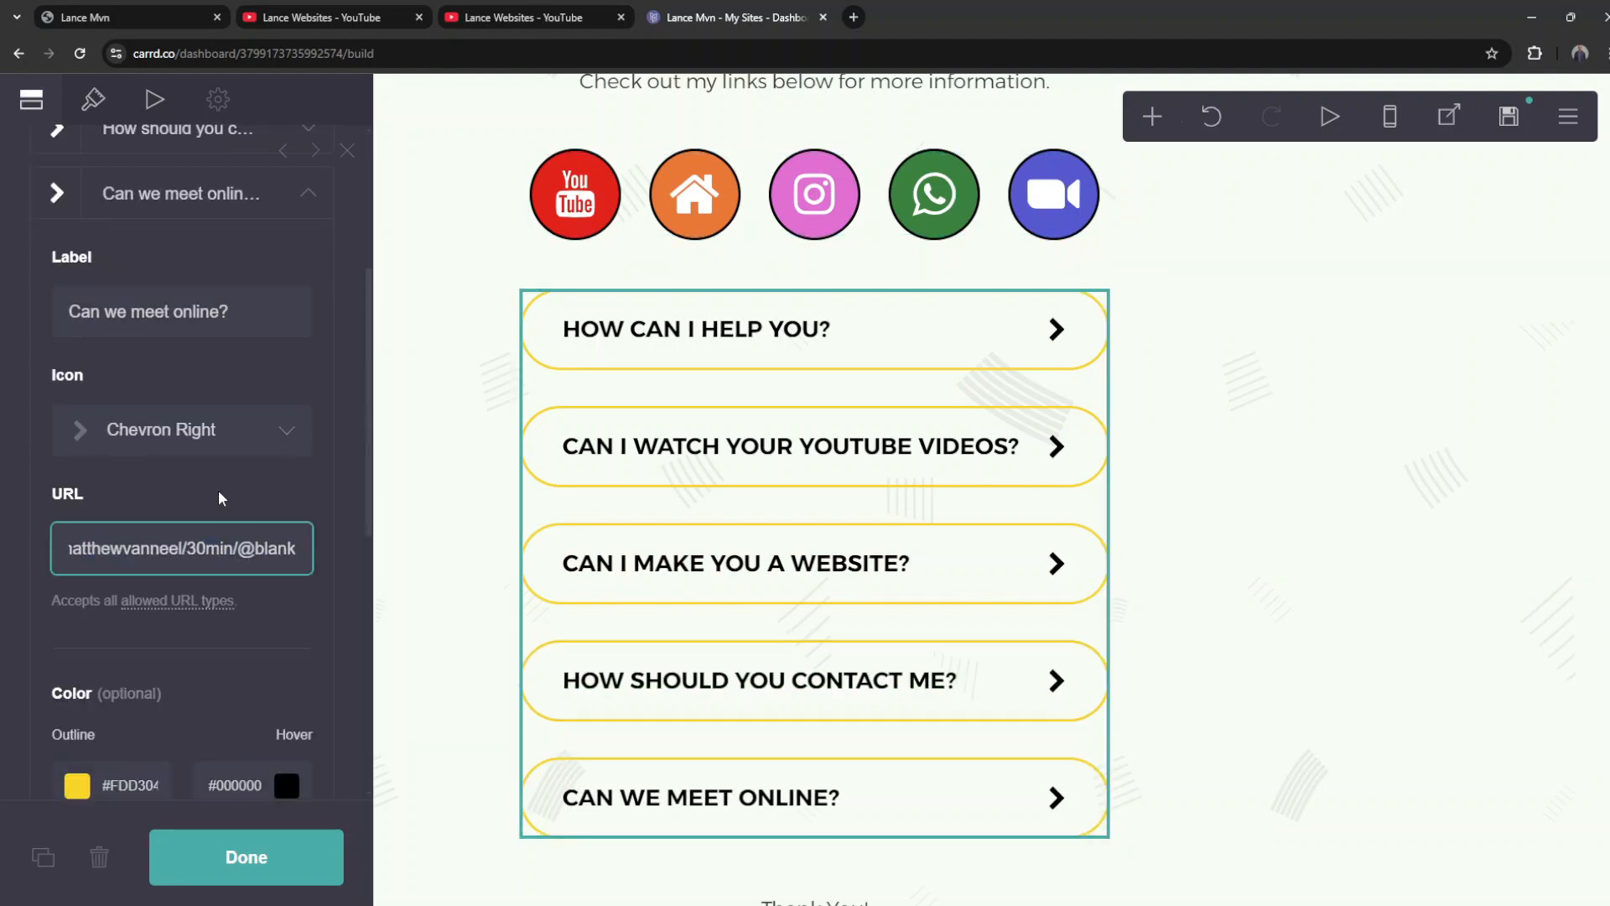
left_click(288, 438)
left_click(294, 309)
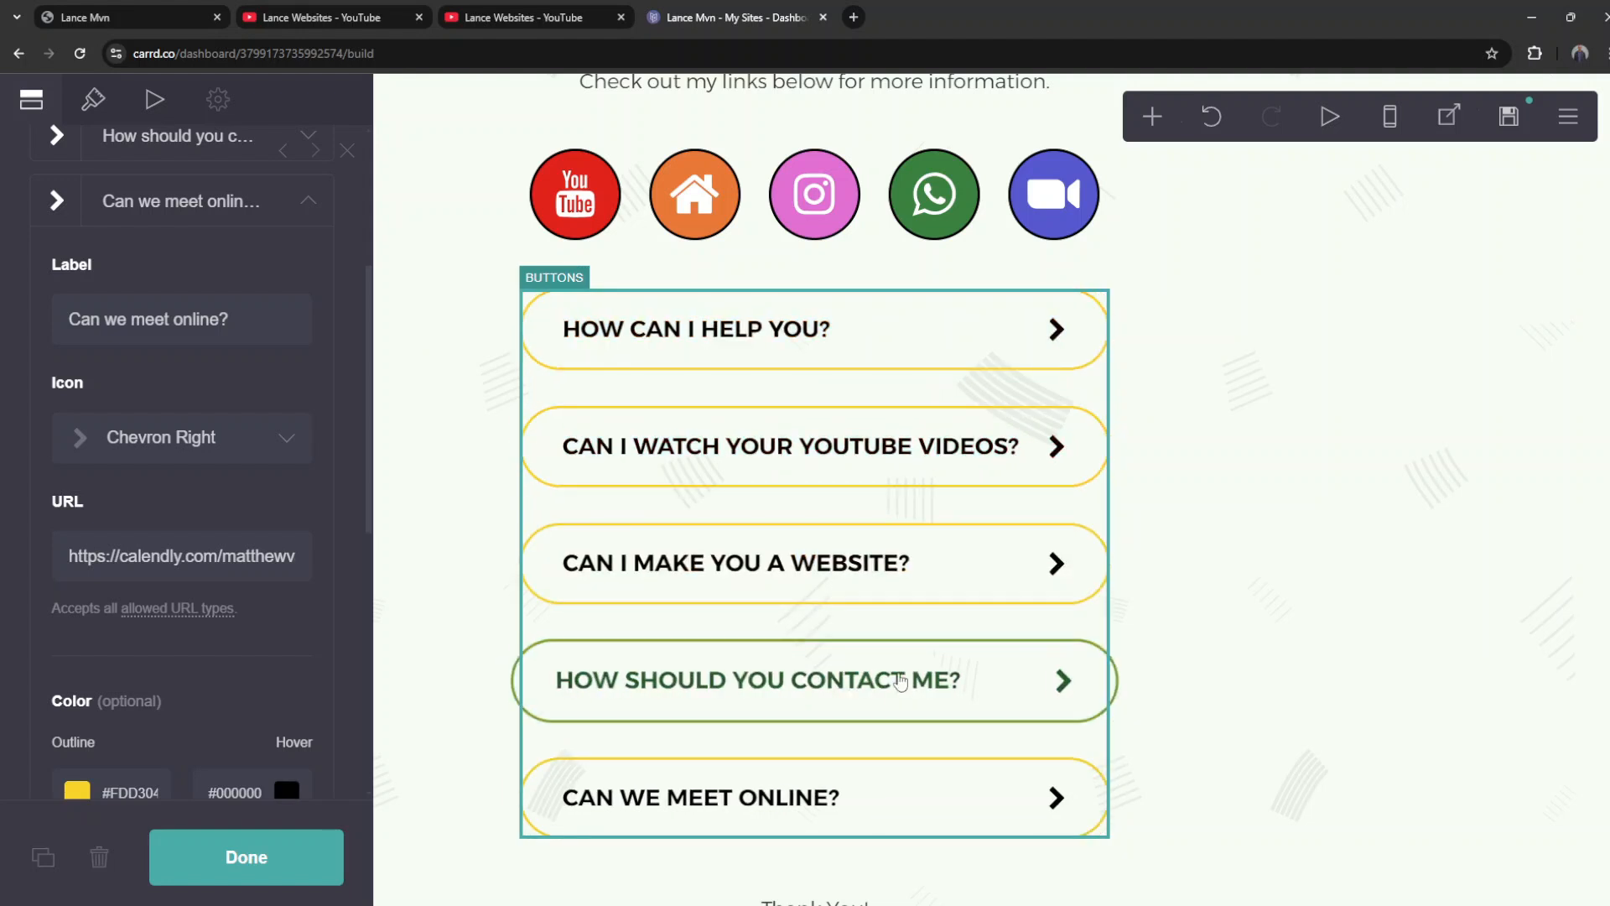
Step: Copy the Zoom icon's background color #4D5BD1 and set it as the "Can we meet online?" button's outline hover color
left_click(1080, 214)
scroll(168, 587, "down", 4)
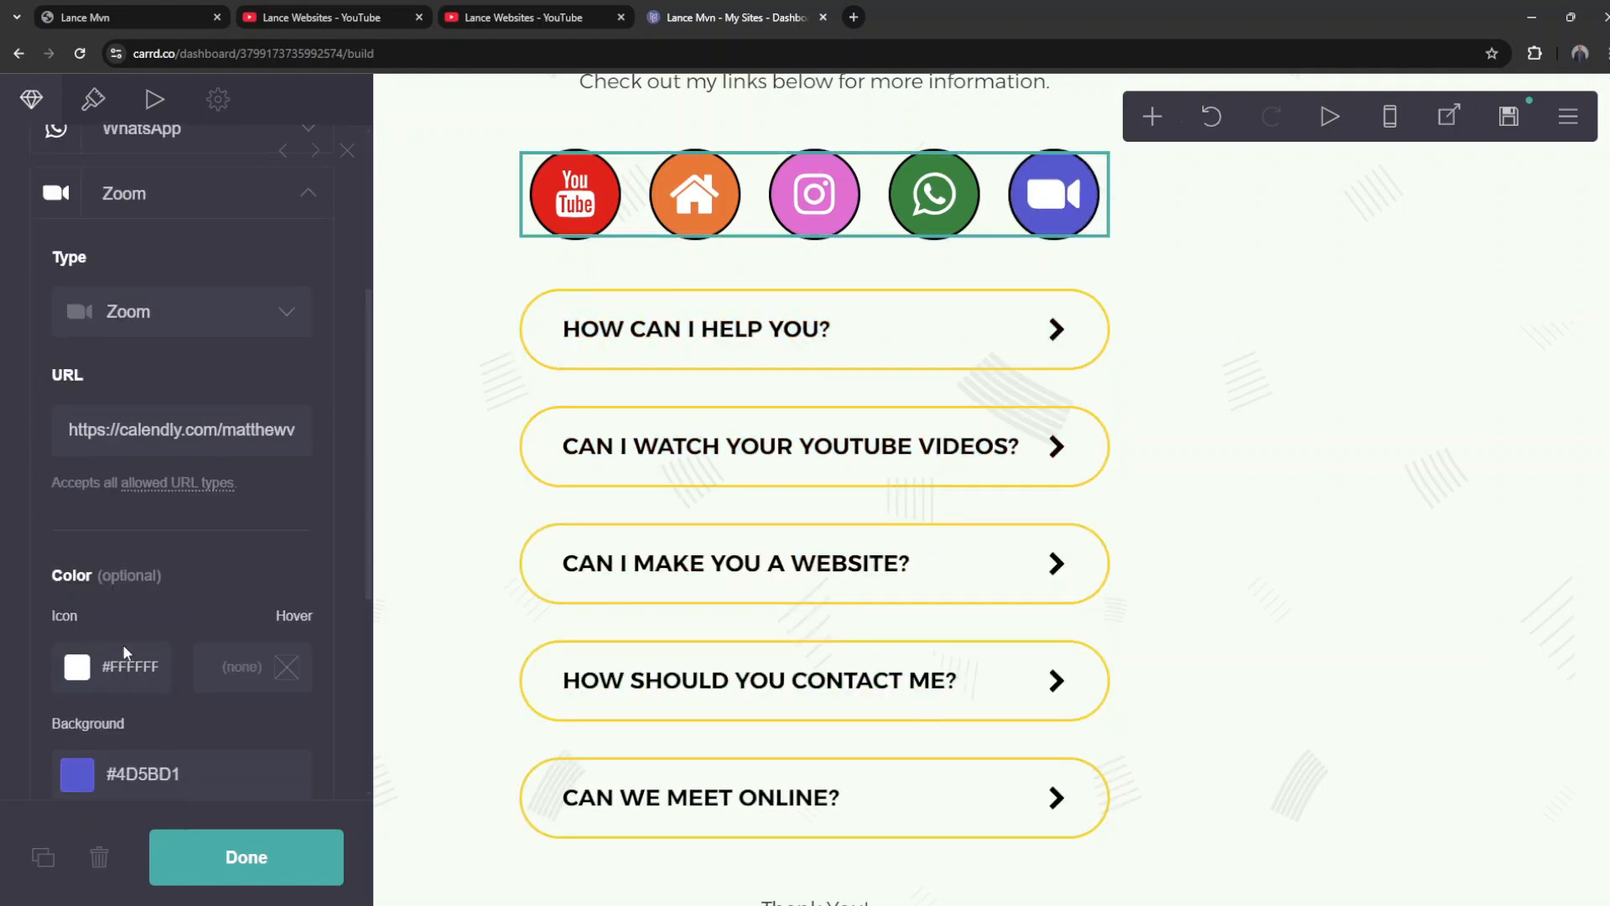
left_click(168, 773)
key("ctrl+c")
left_click(655, 759)
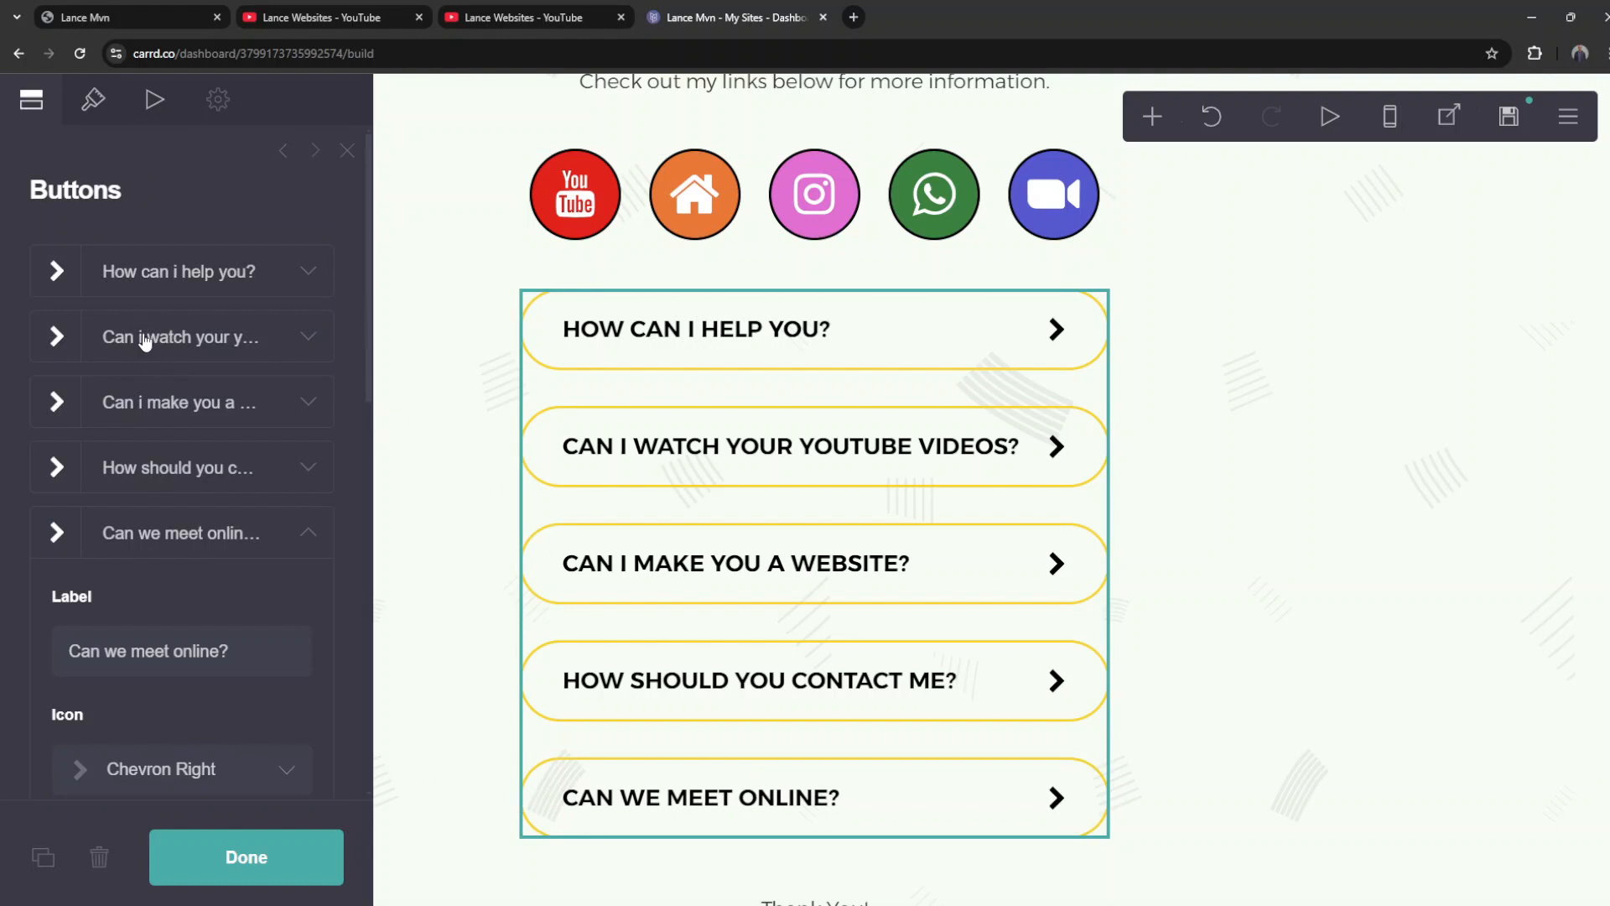
scroll(185, 561, "down", 5)
left_click(218, 701)
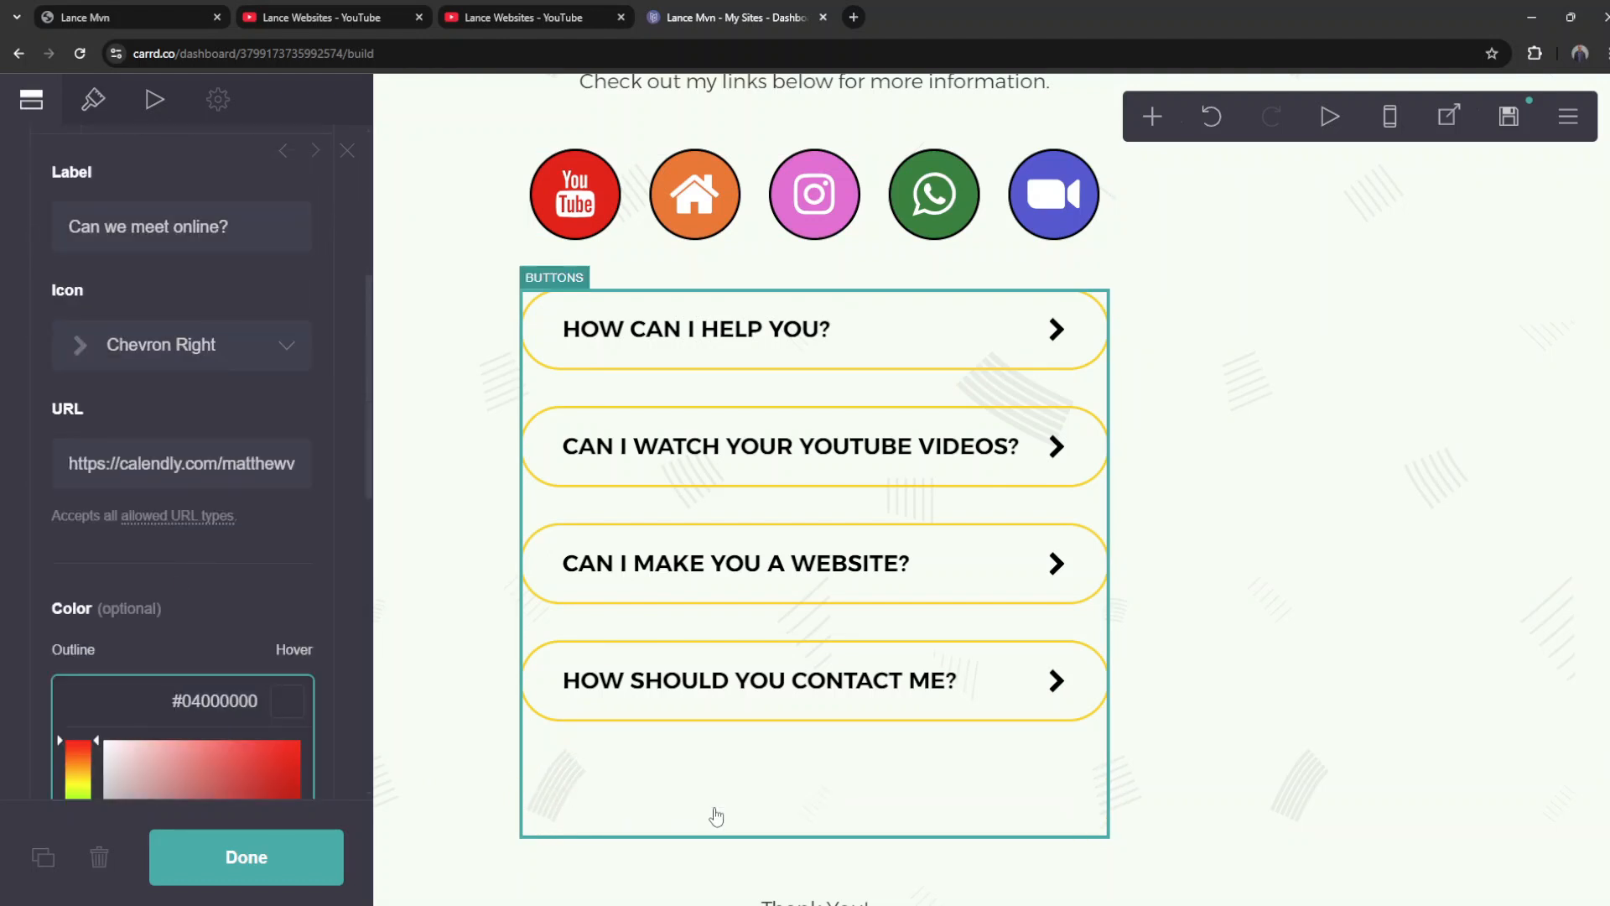
key("ctrl+a")
key("ctrl+v")
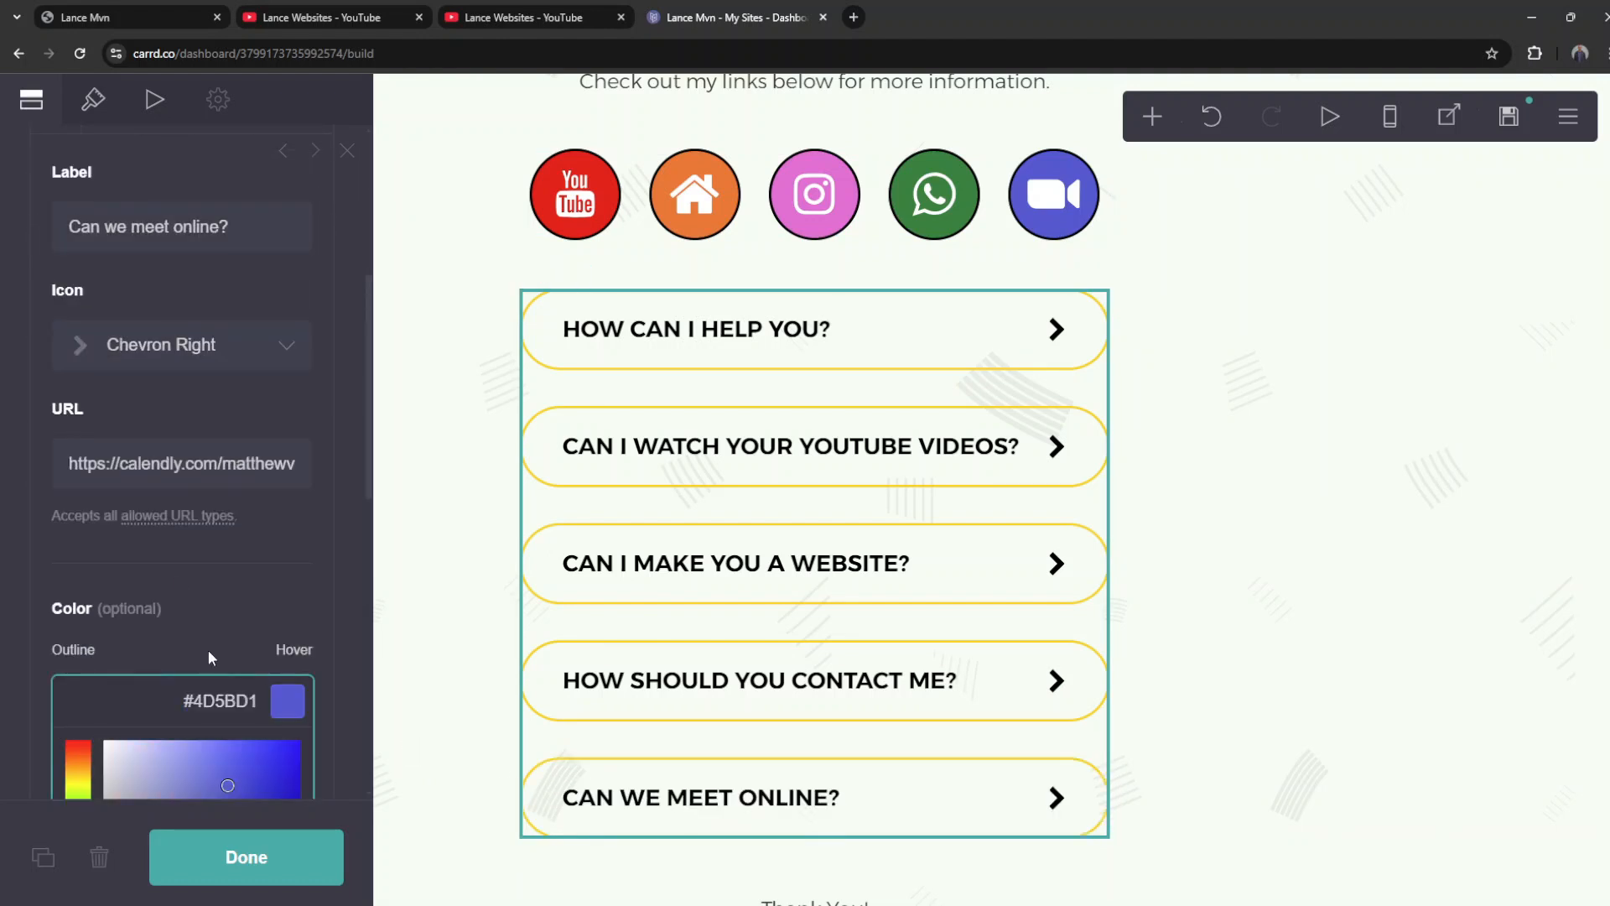
left_click(182, 659)
scroll(183, 659, "down", 3)
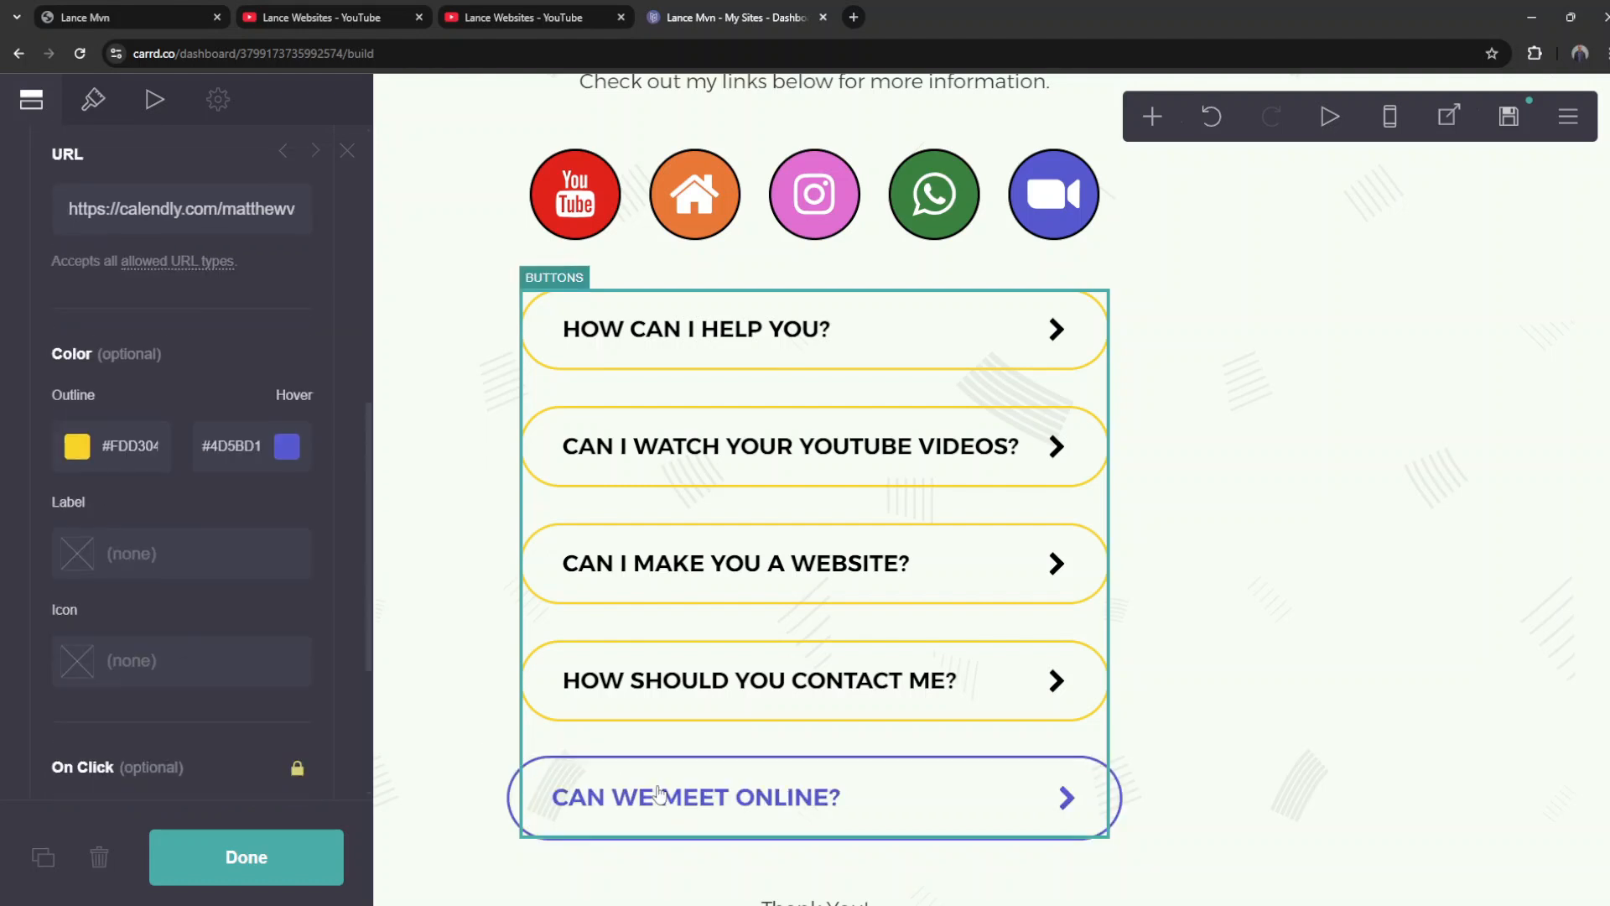
Step: Finish editing the buttons and publish the updated site to its .carrd.co URL
scroll(872, 537, "down", 1)
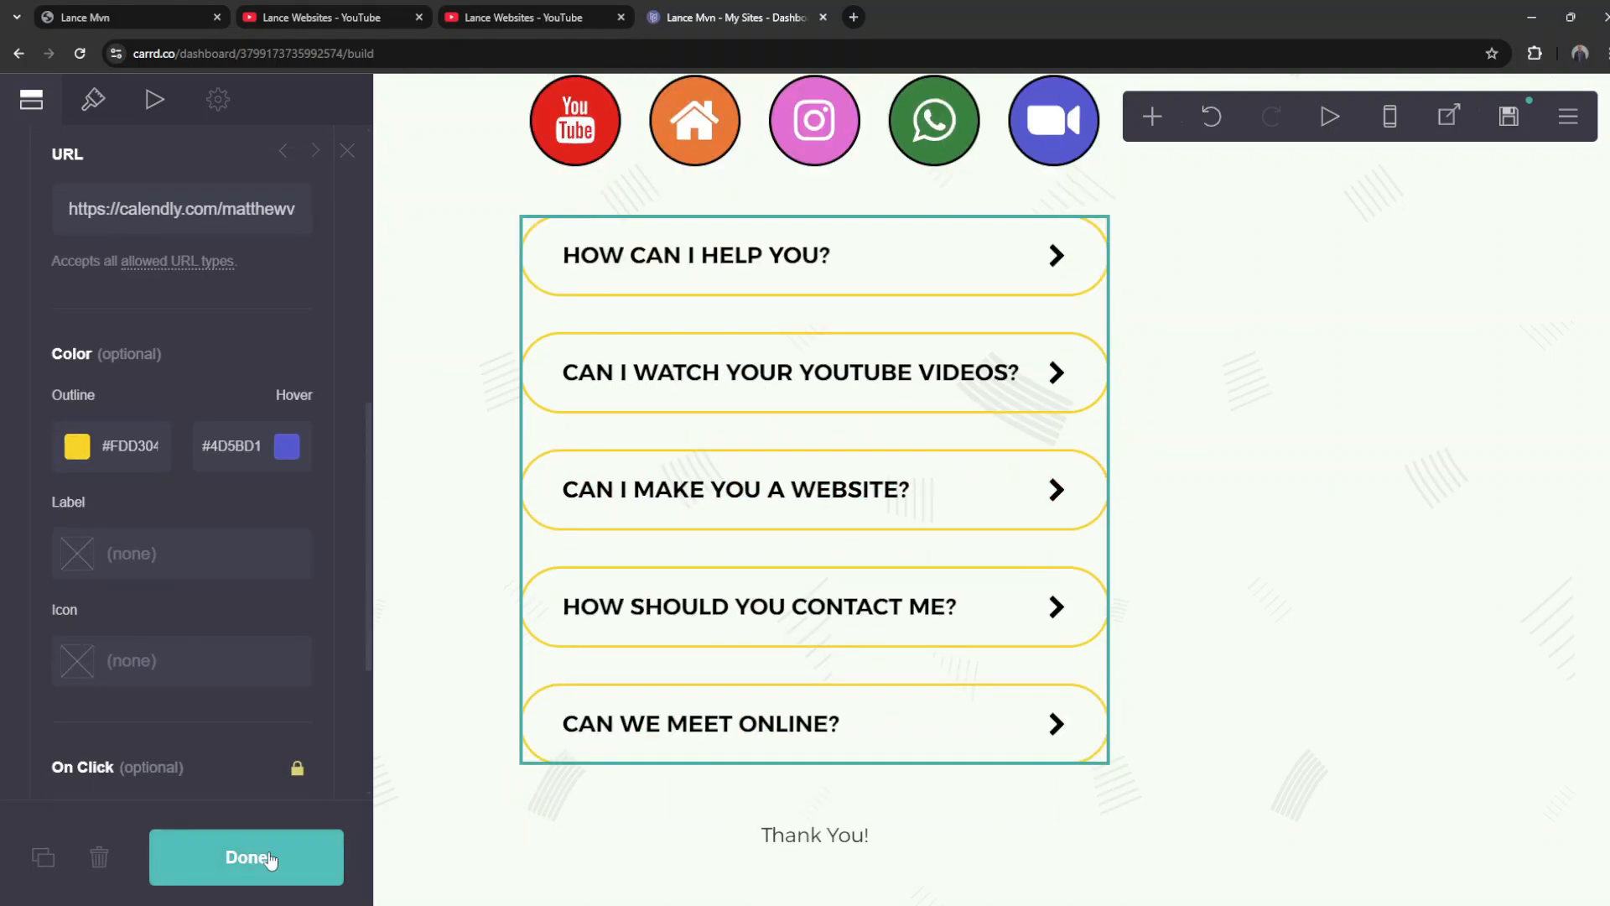
left_click(270, 859)
key("ctrl+s")
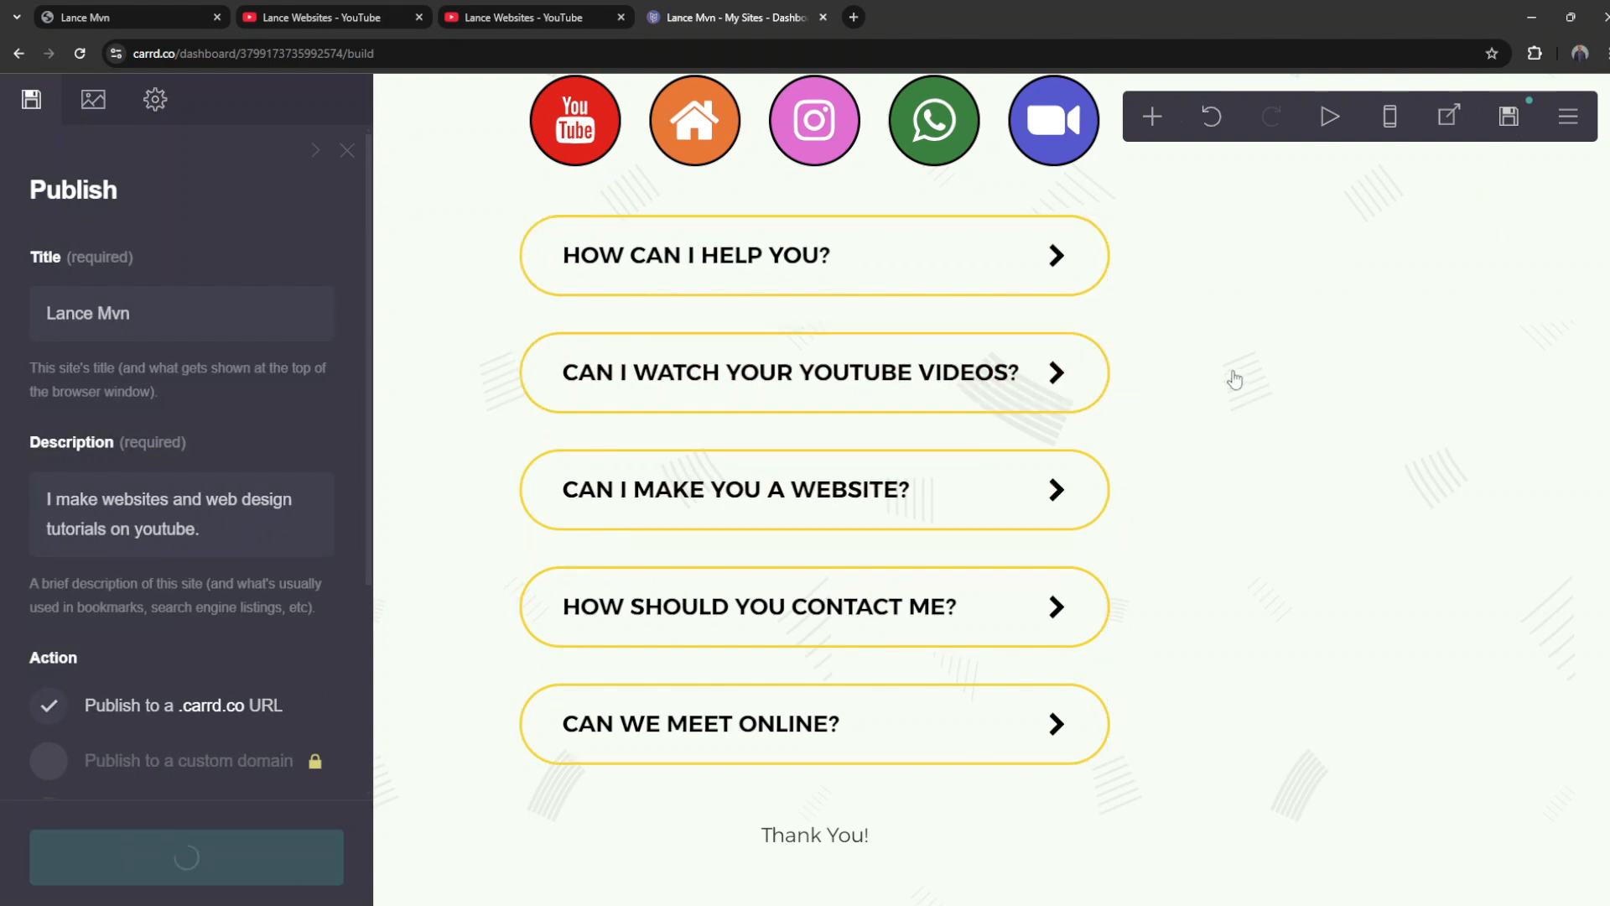